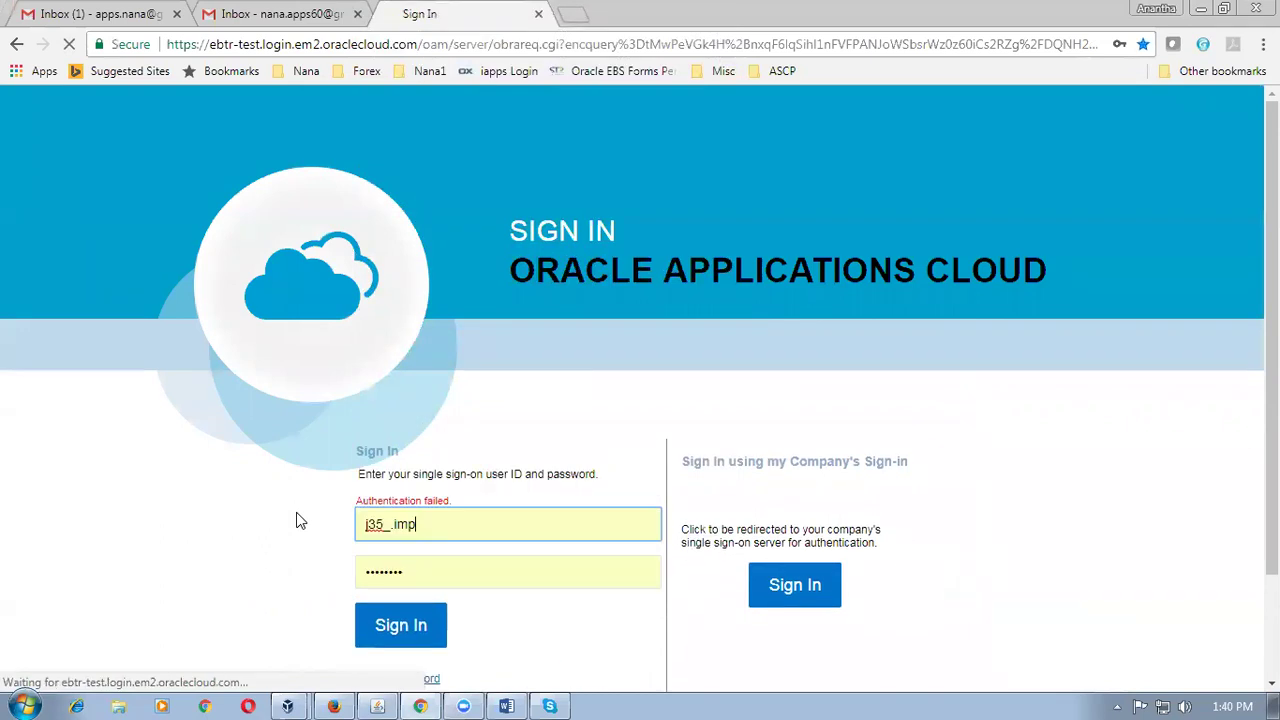
Re-enter the employee user ID and password and submit the sign-in.
key(BackSpace)
key(BackSpace)
key(BackSpace)
key(BackSpace)
key(BackSpace)
key(BackSpace)
key(BackSpace)
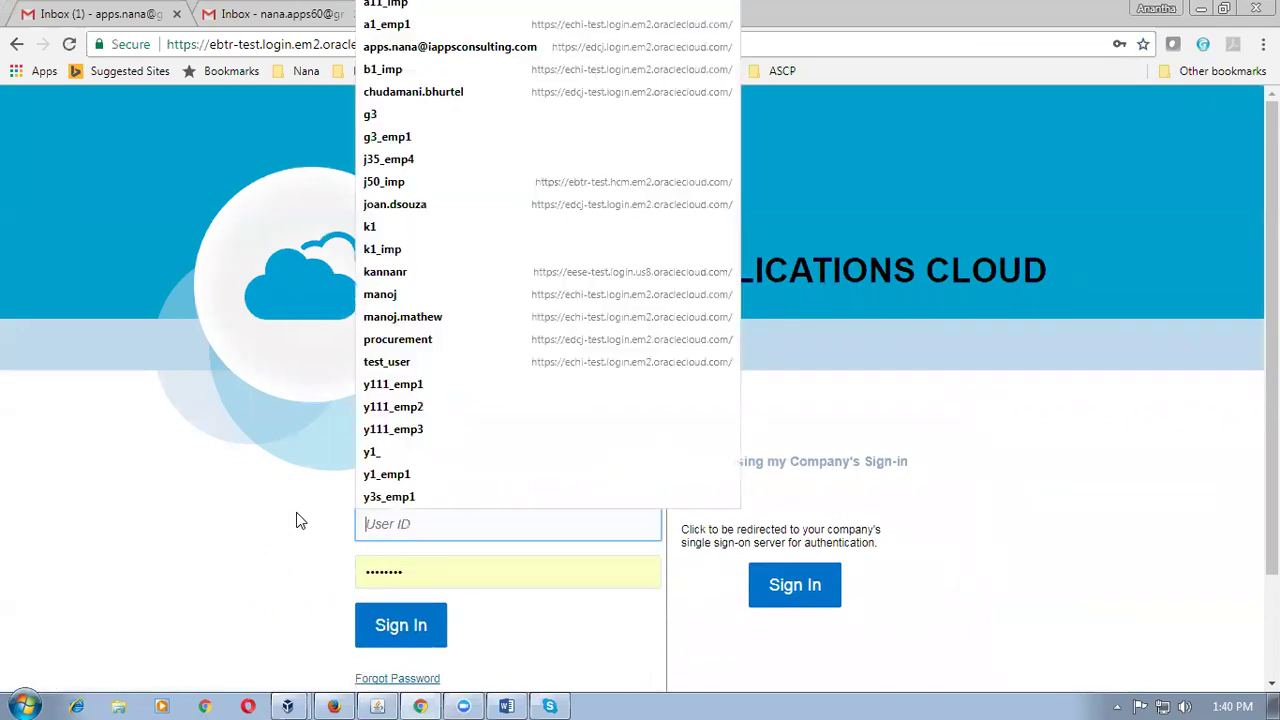
text(J)
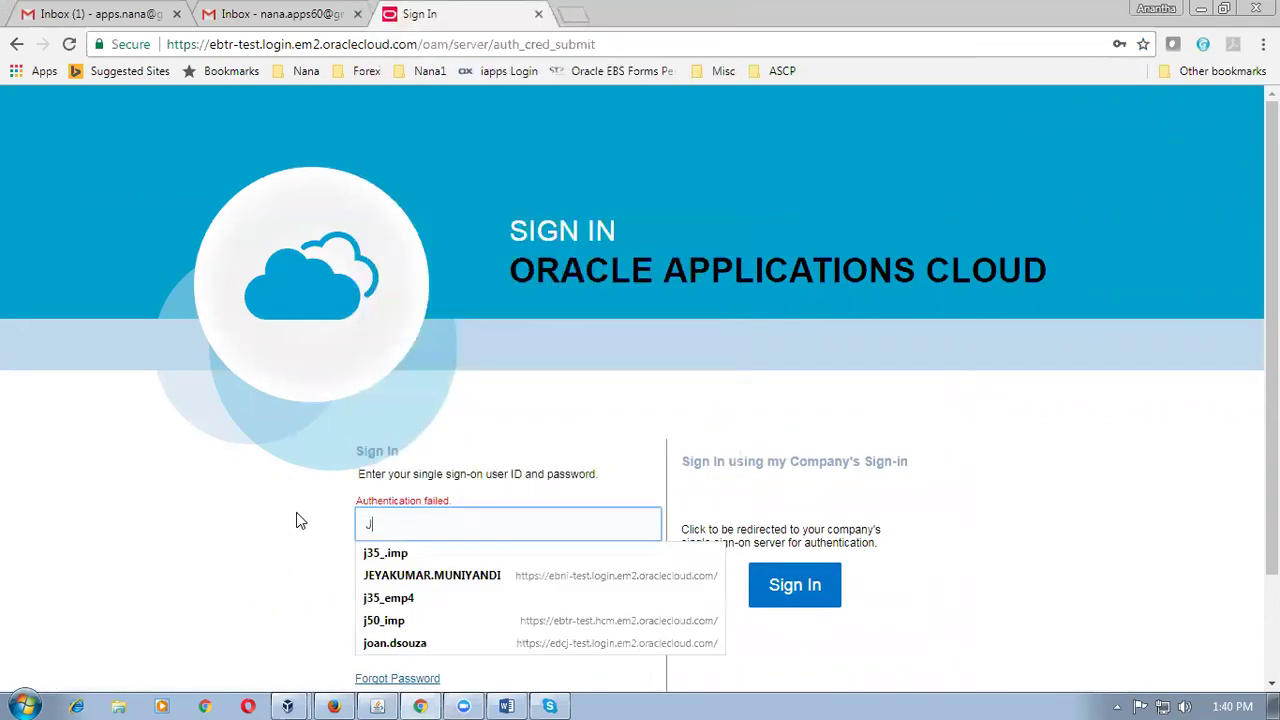
text(50_EMP1)
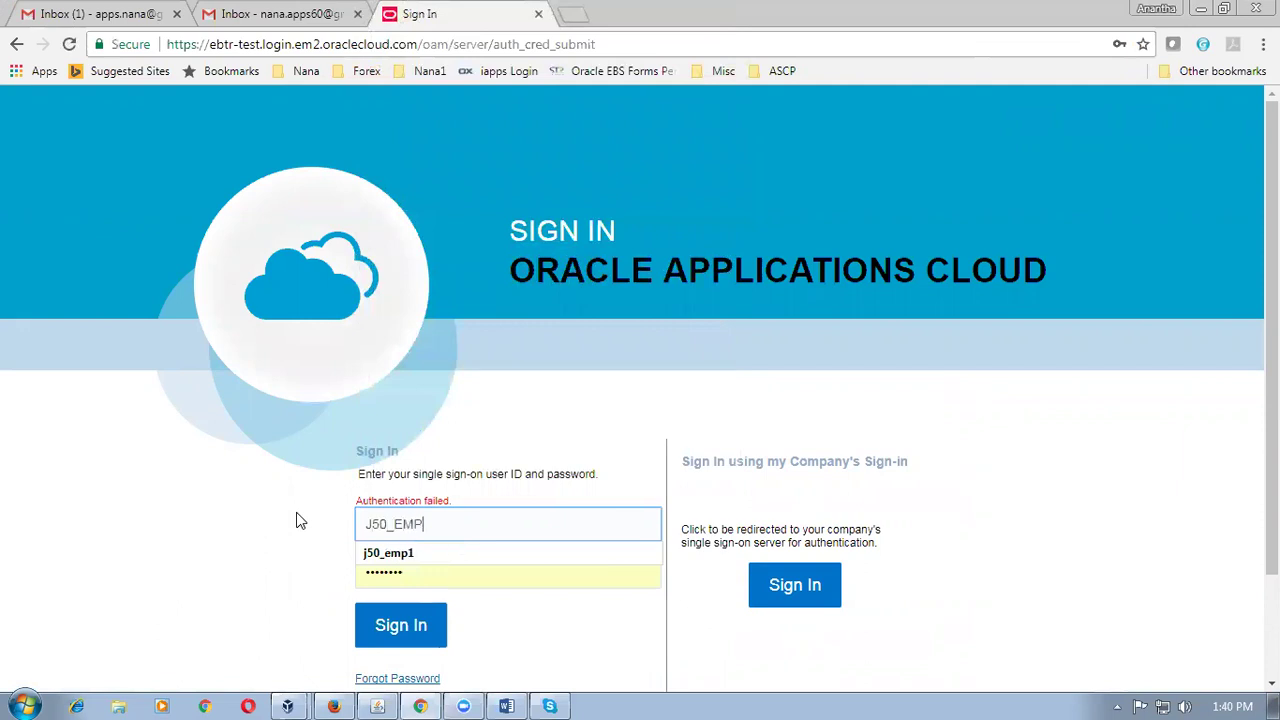
key(Tab)
text(•••••••••)
key(Return)
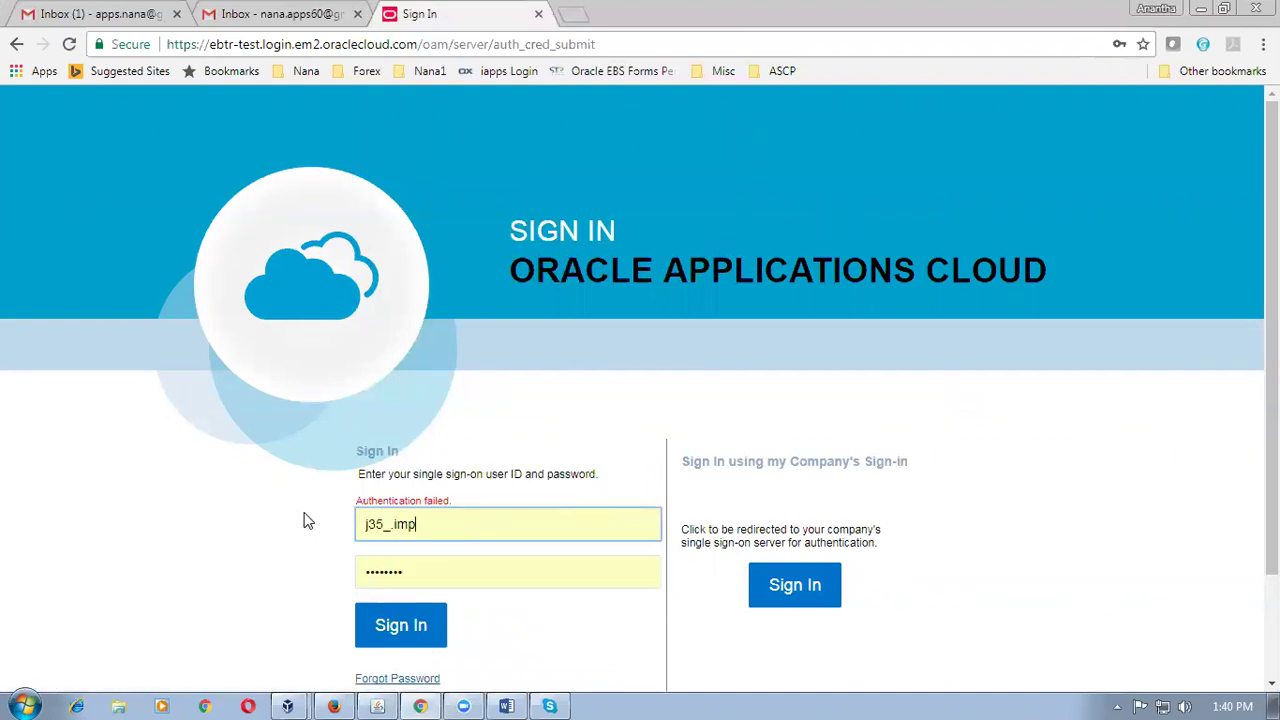
Retry the sign-in with the saved employee login and password until the Welcome page loads.
double_click(405, 524)
text(J)
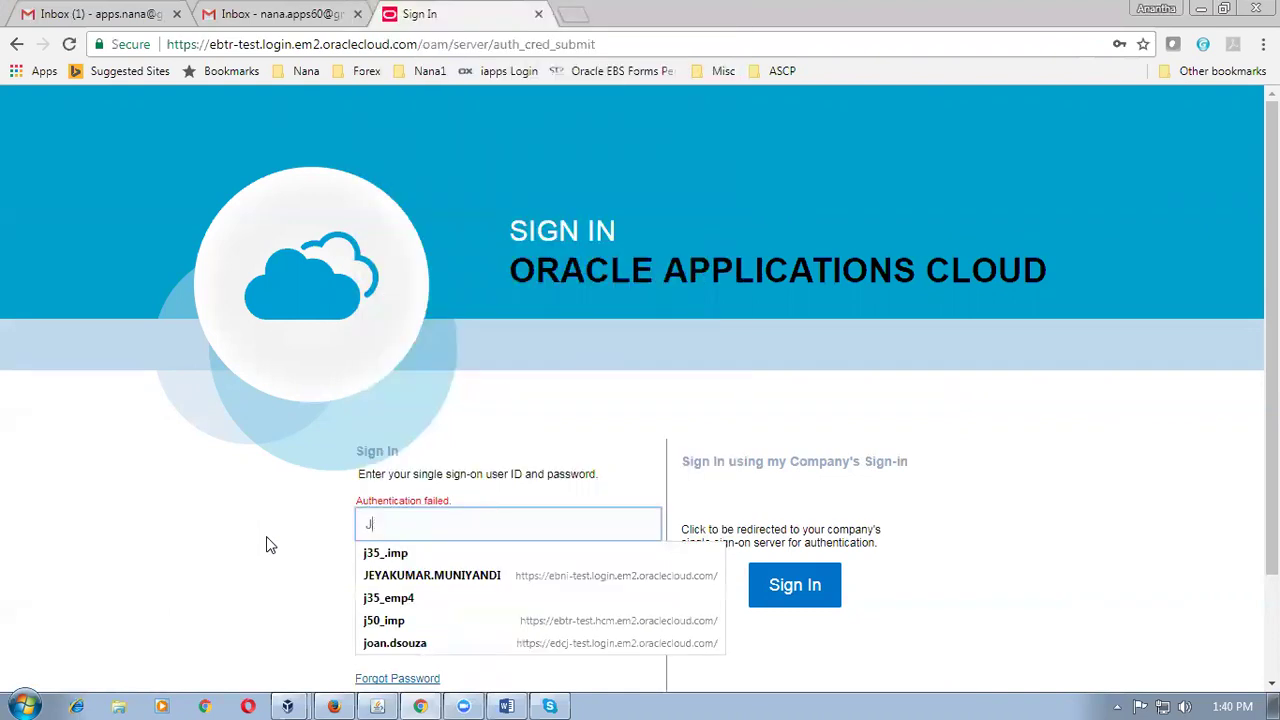
text(50_E)
key(Down)
key(Return)
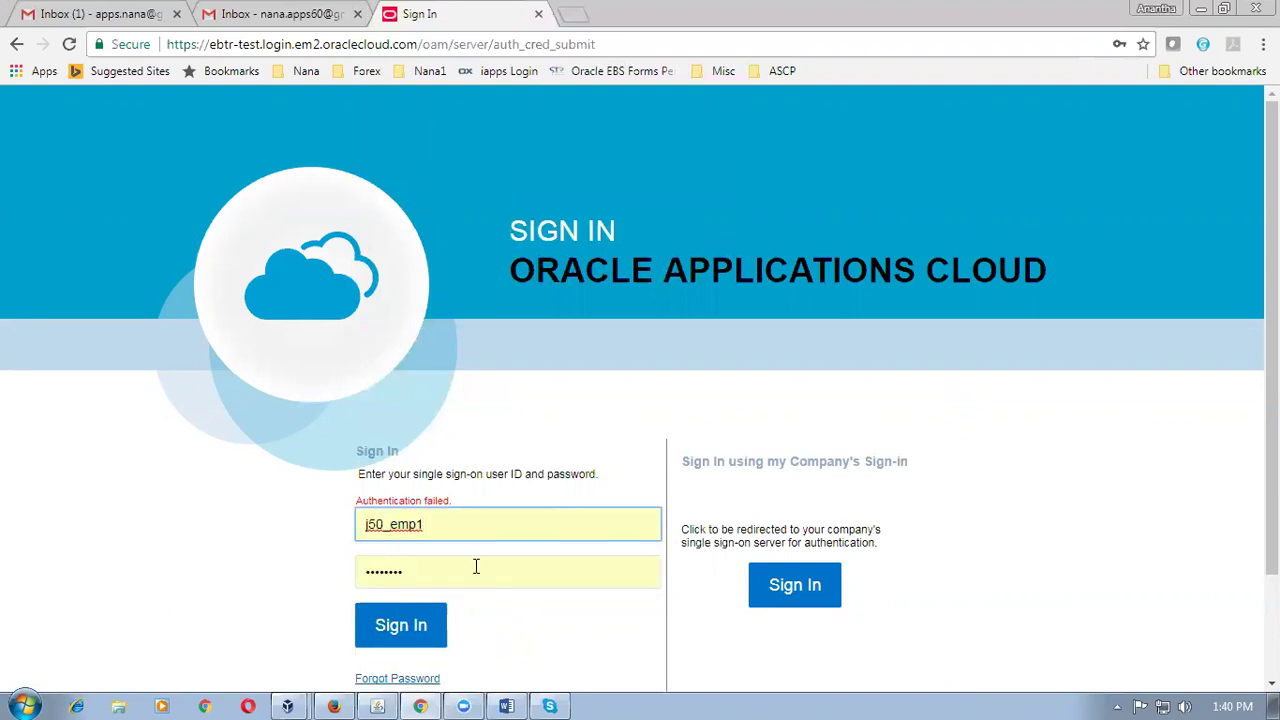
key(Tab)
key(Down)
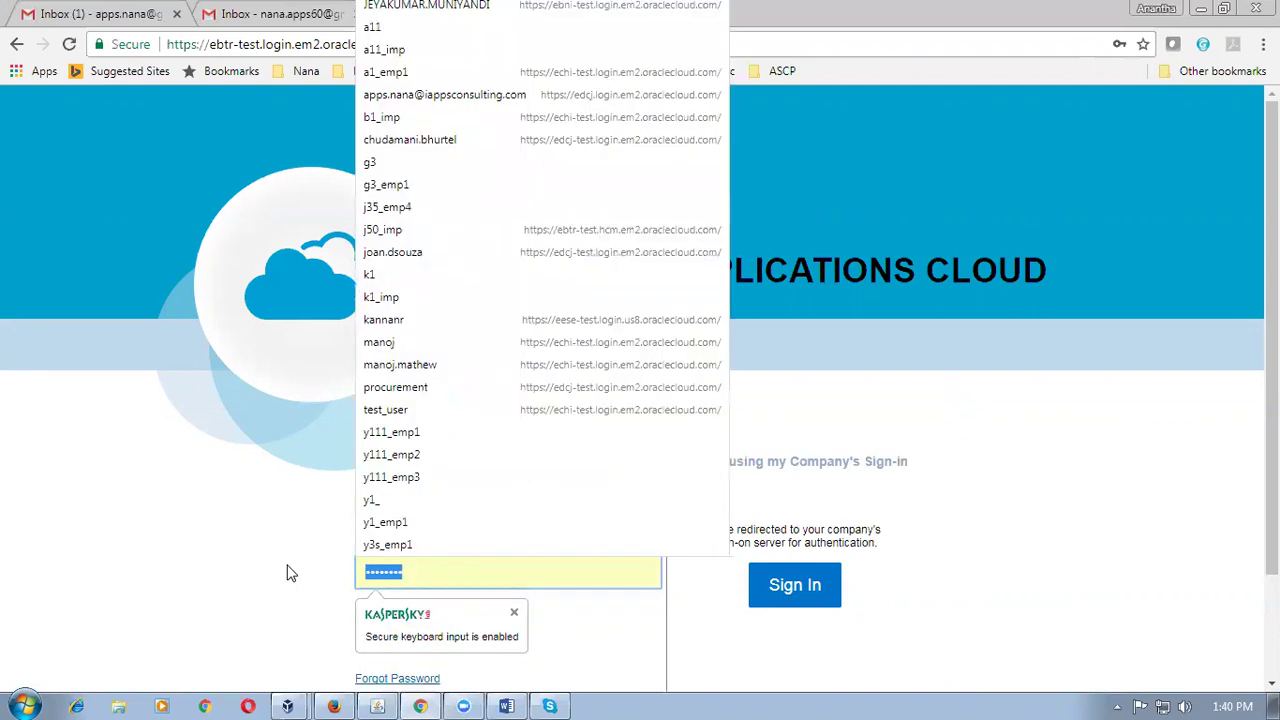
text(•••••)
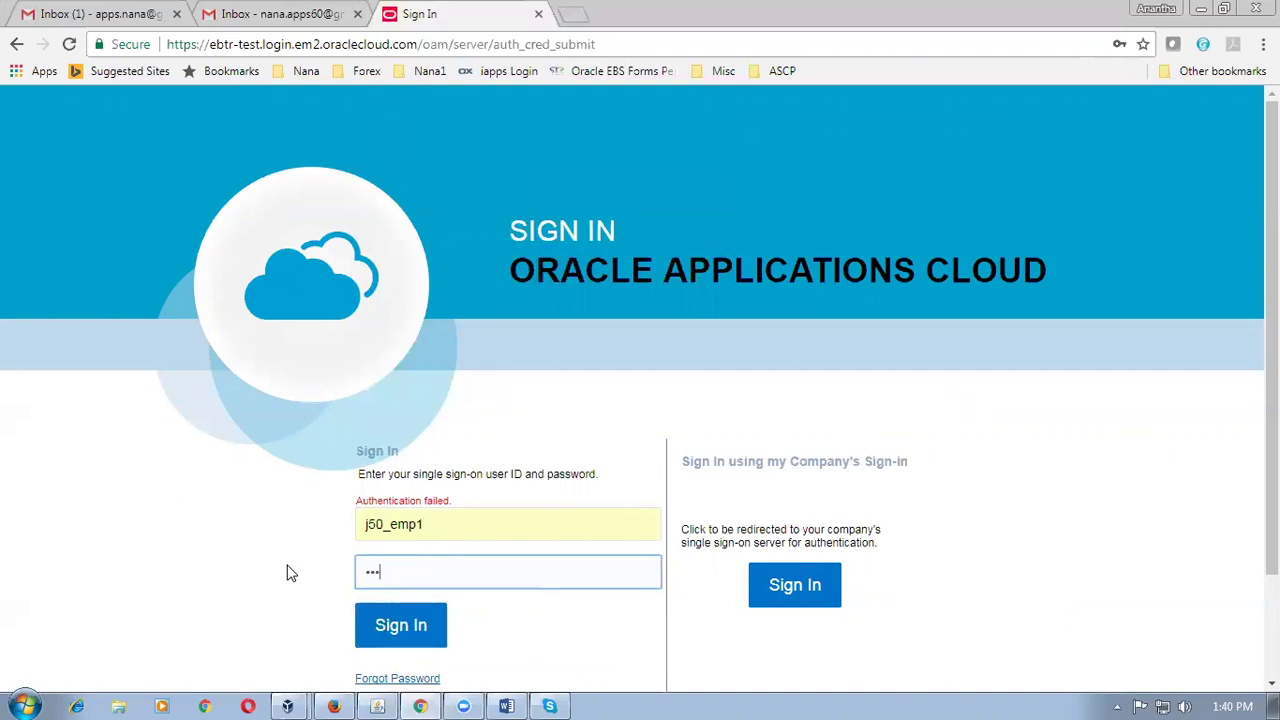
text(•••)
click(392, 636)
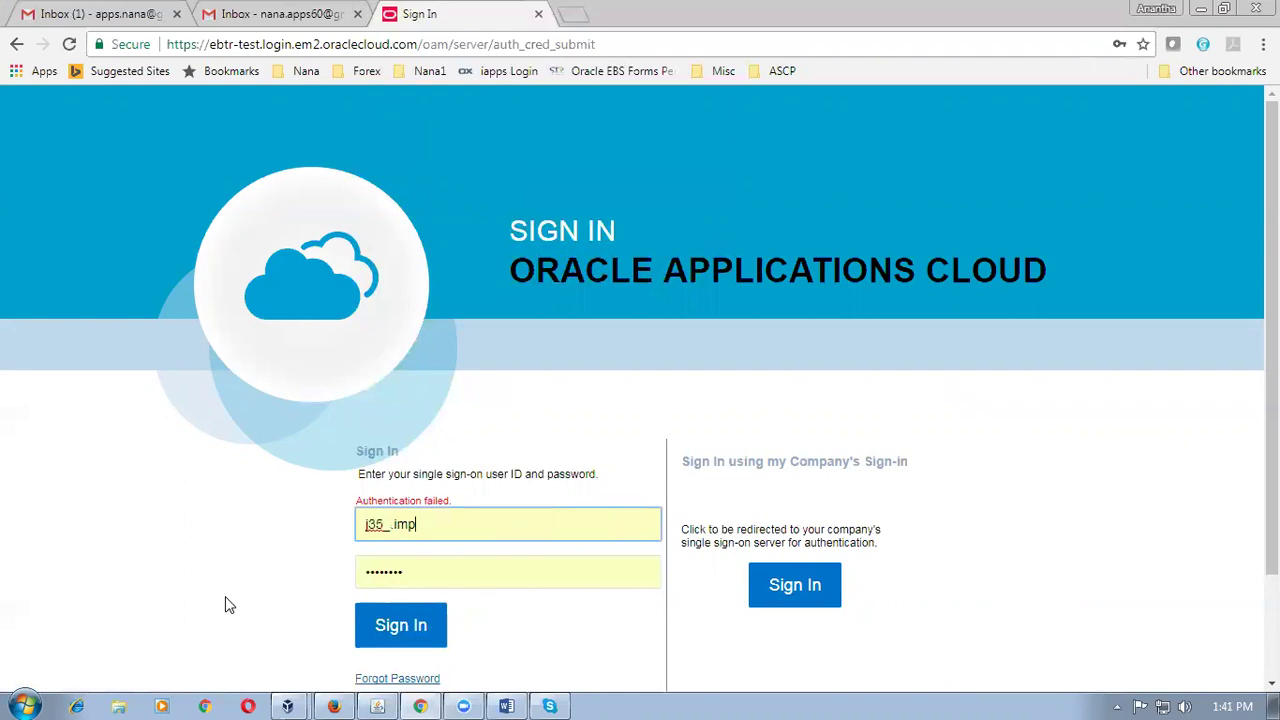
click(389, 637)
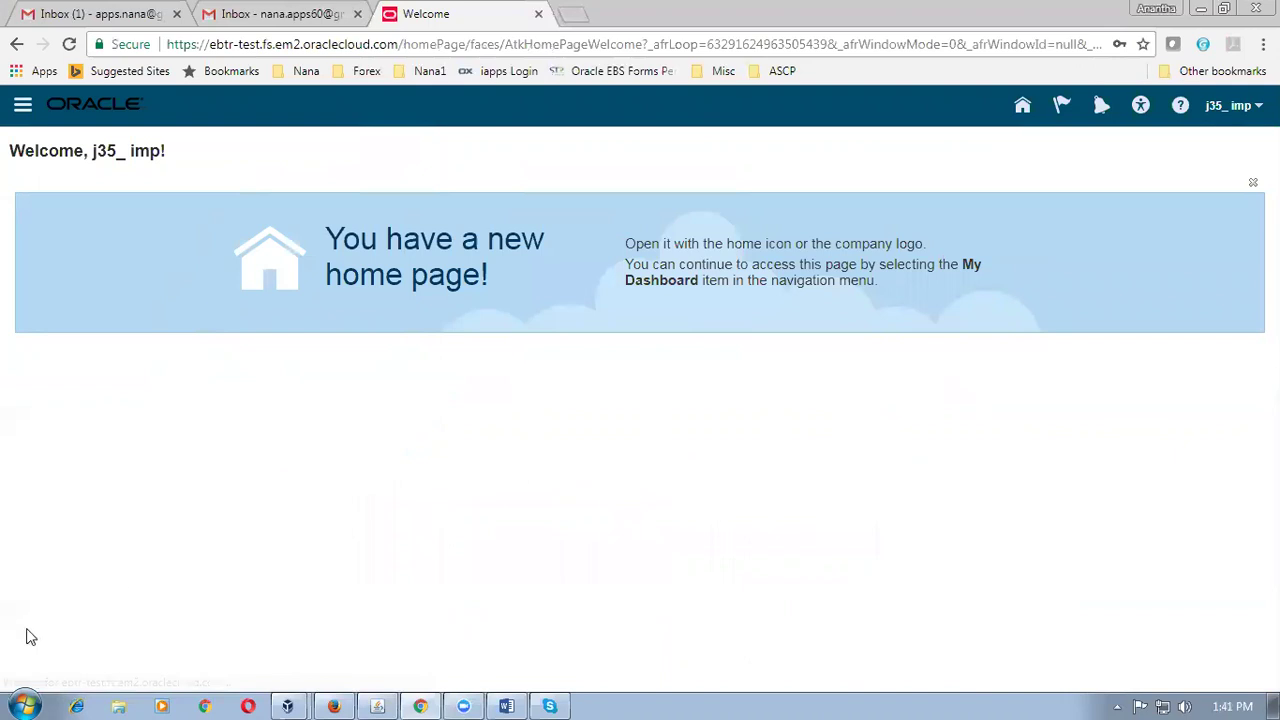
click(25, 705)
click(44, 665)
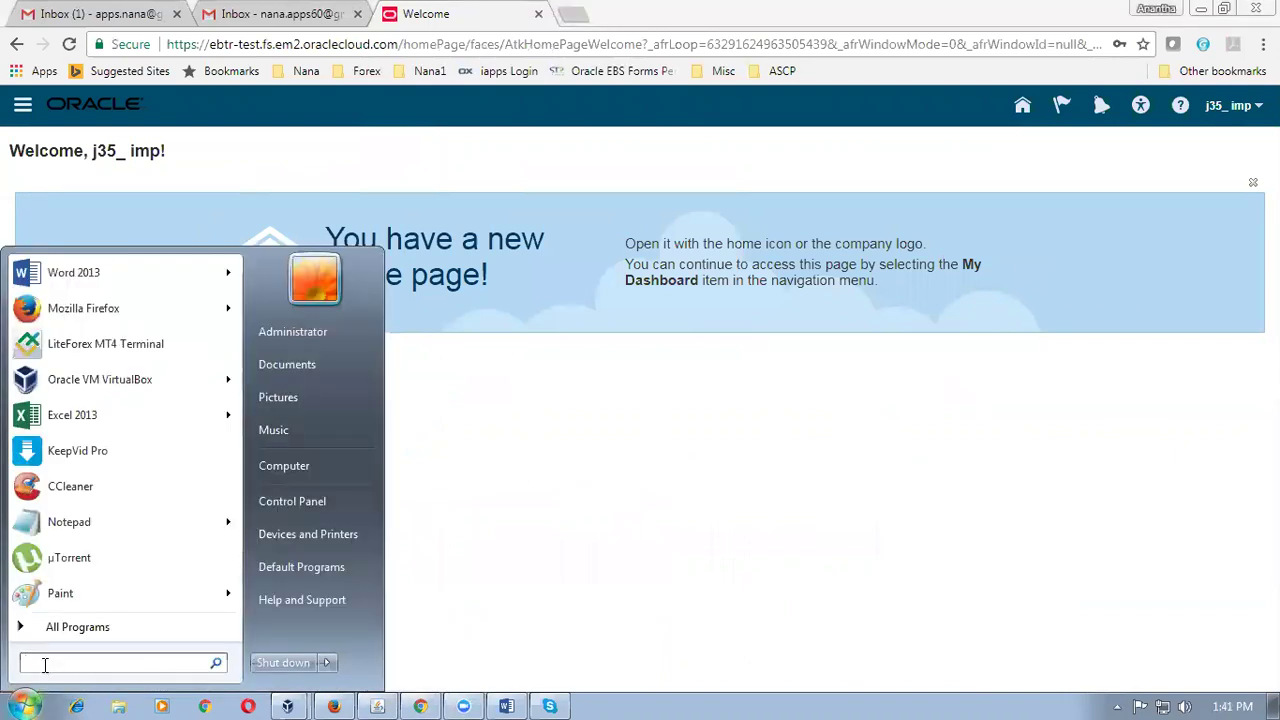
text(NOTEPAD)
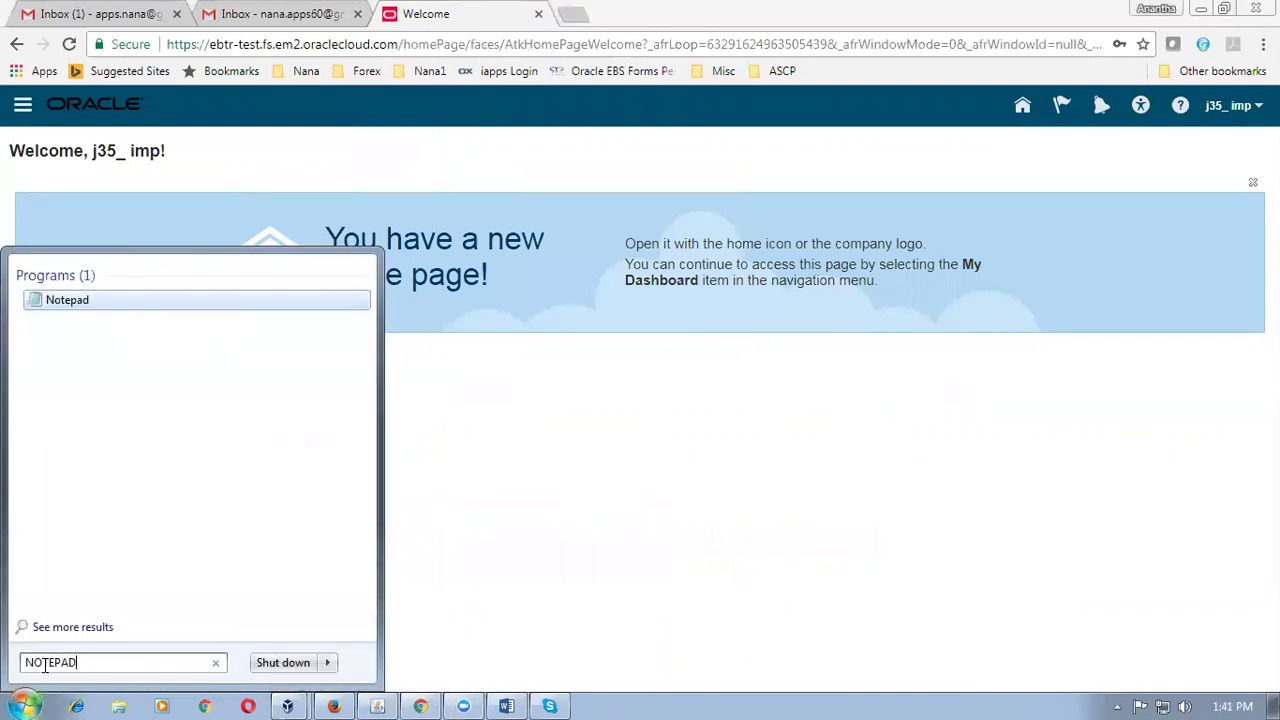
key(Return)
text(GJHCCJ)
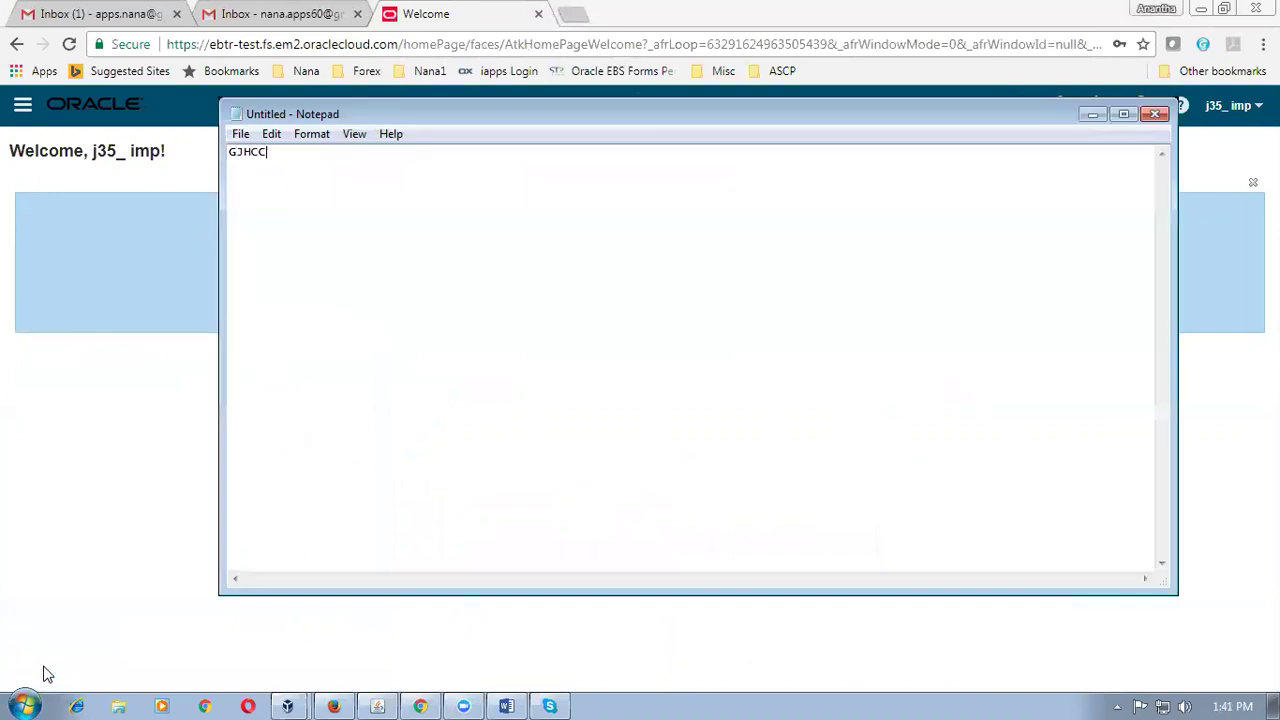
text(GHGHCFFJH)
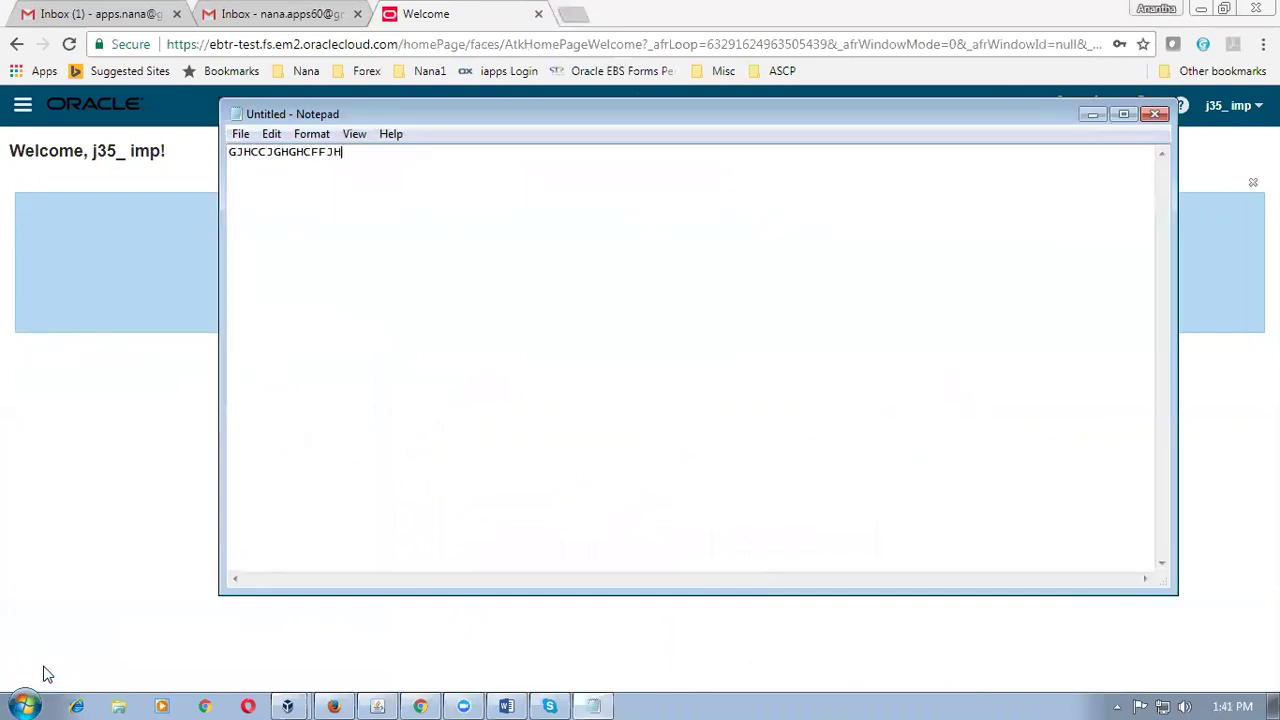
key(BackSpace)
key(BackSpace)
key(BackSpace)
key(BackSpace)
key(BackSpace)
key(BackSpace)
key(BackSpace)
key(BackSpace)
key(BackSpace)
key(BackSpace)
key(BackSpace)
key(BackSpace)
key(BackSpace)
key(BackSpace)
key(BackSpace)
text(gjhcf)
click(1156, 114)
click(675, 362)
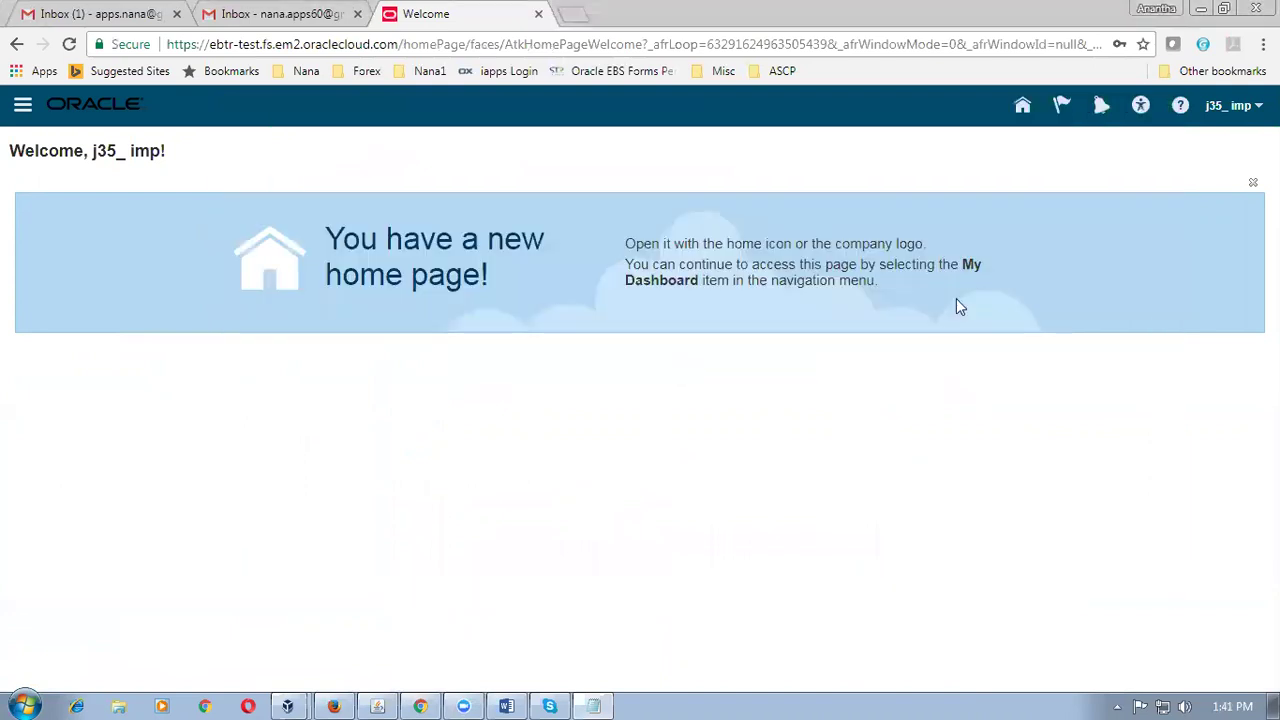
Sign out of the current account and confirm the sign-off.
click(1236, 110)
click(1224, 138)
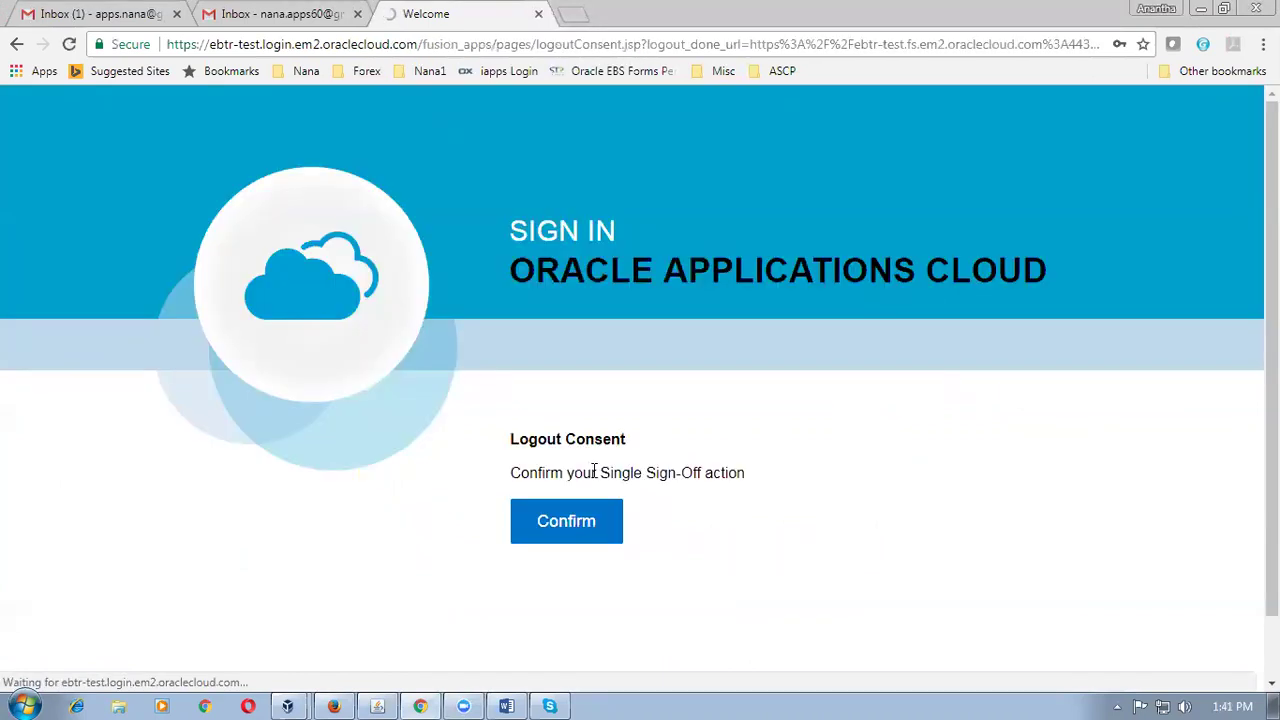
click(544, 521)
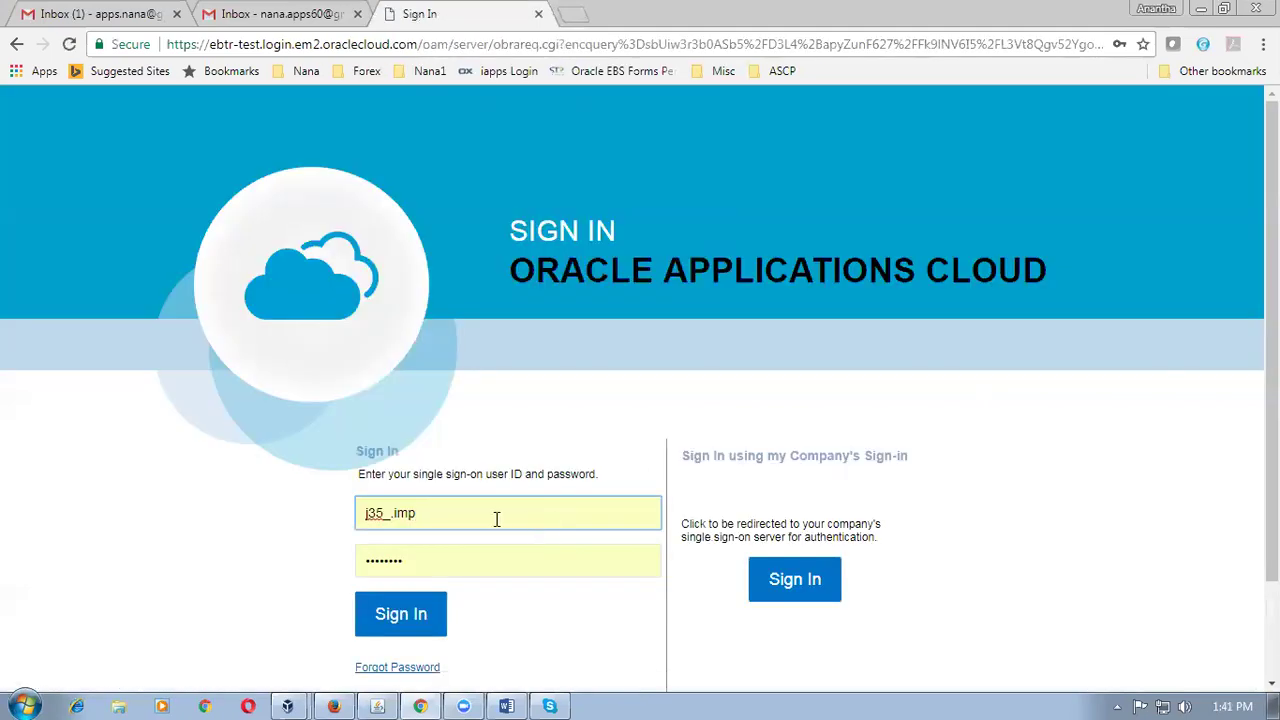
Sign back in as the other employee user with the saved login and a retyped password.
double_click(497, 520)
text(j50)
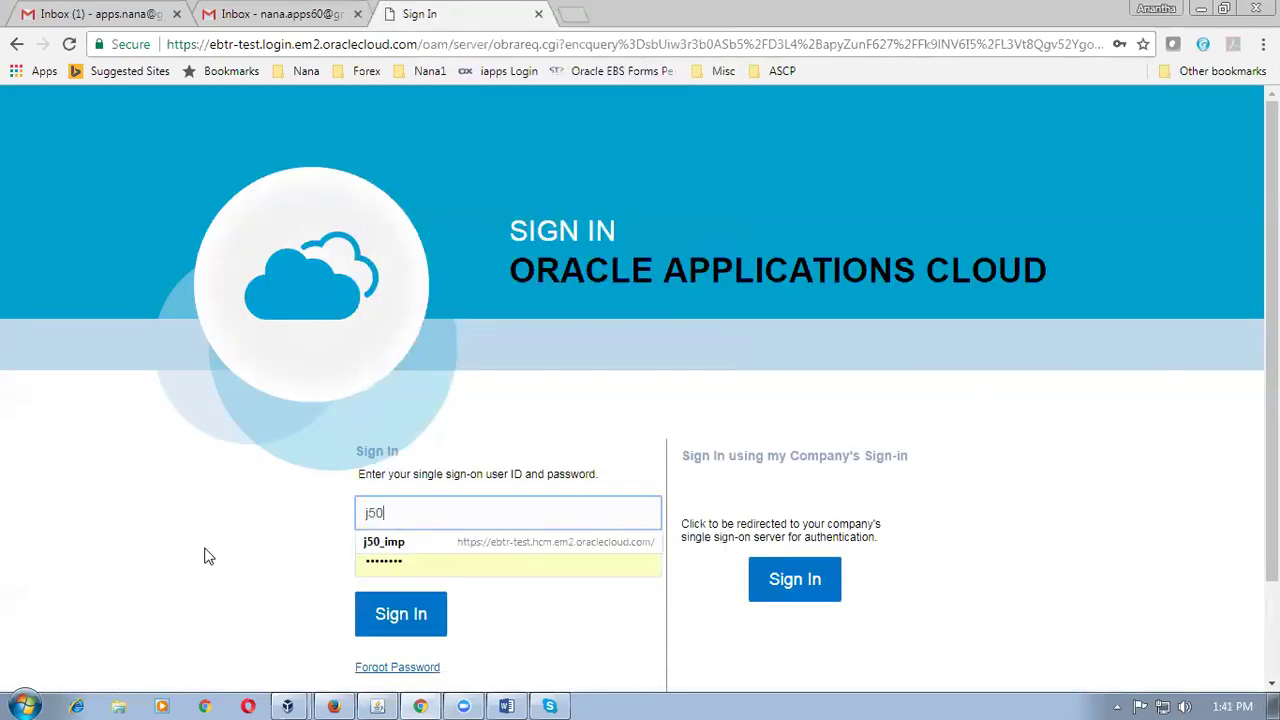
text(_em)
click(400, 542)
click(415, 566)
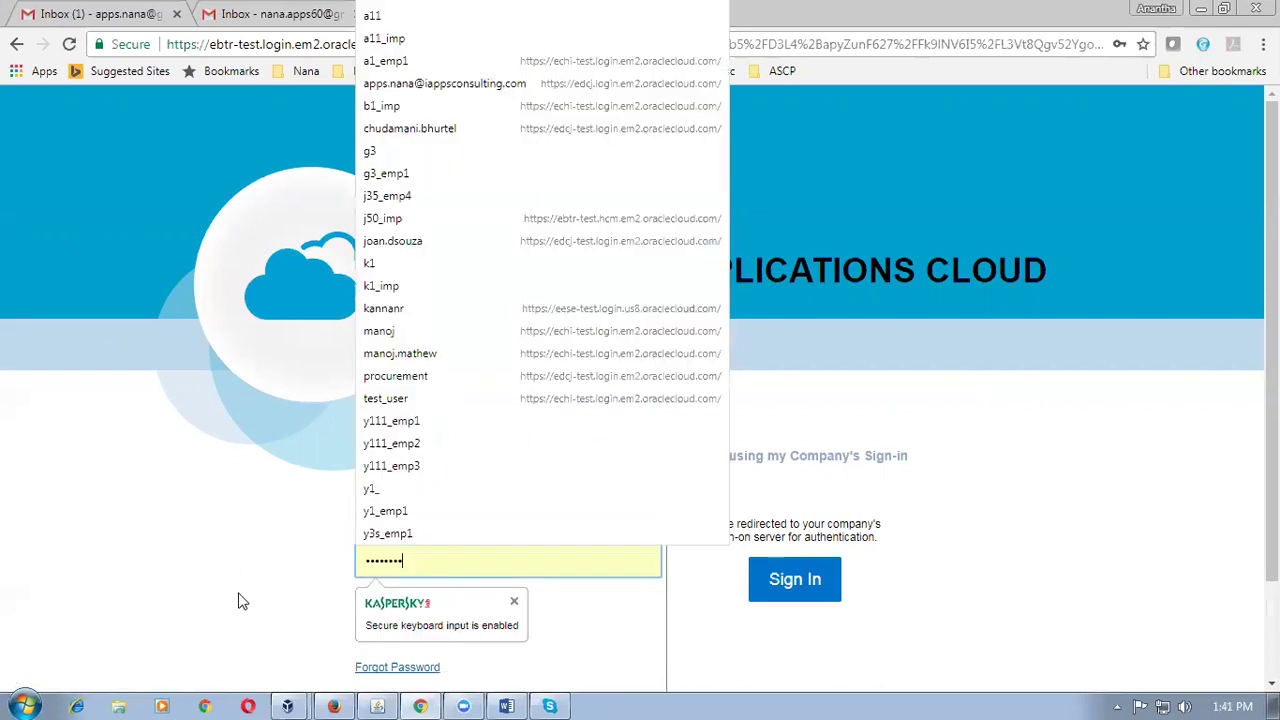
key(ctrl+a)
text(welcome1)
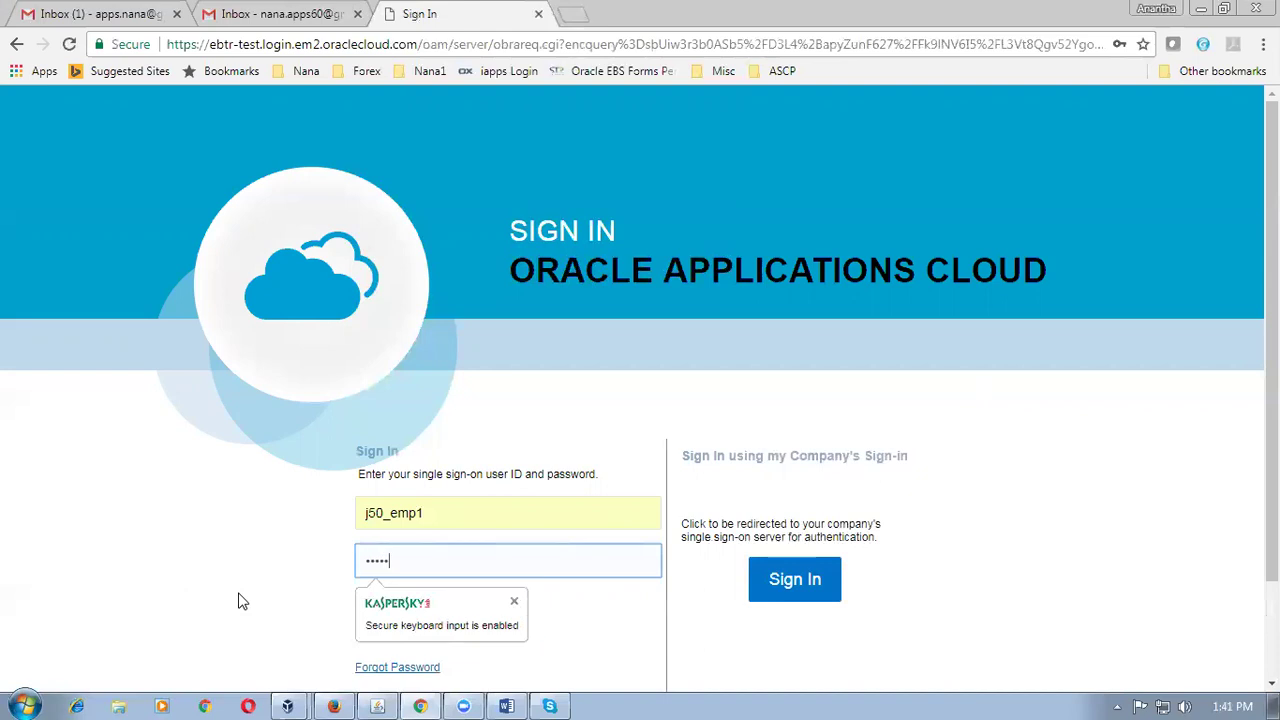
text(!)
key(Return)
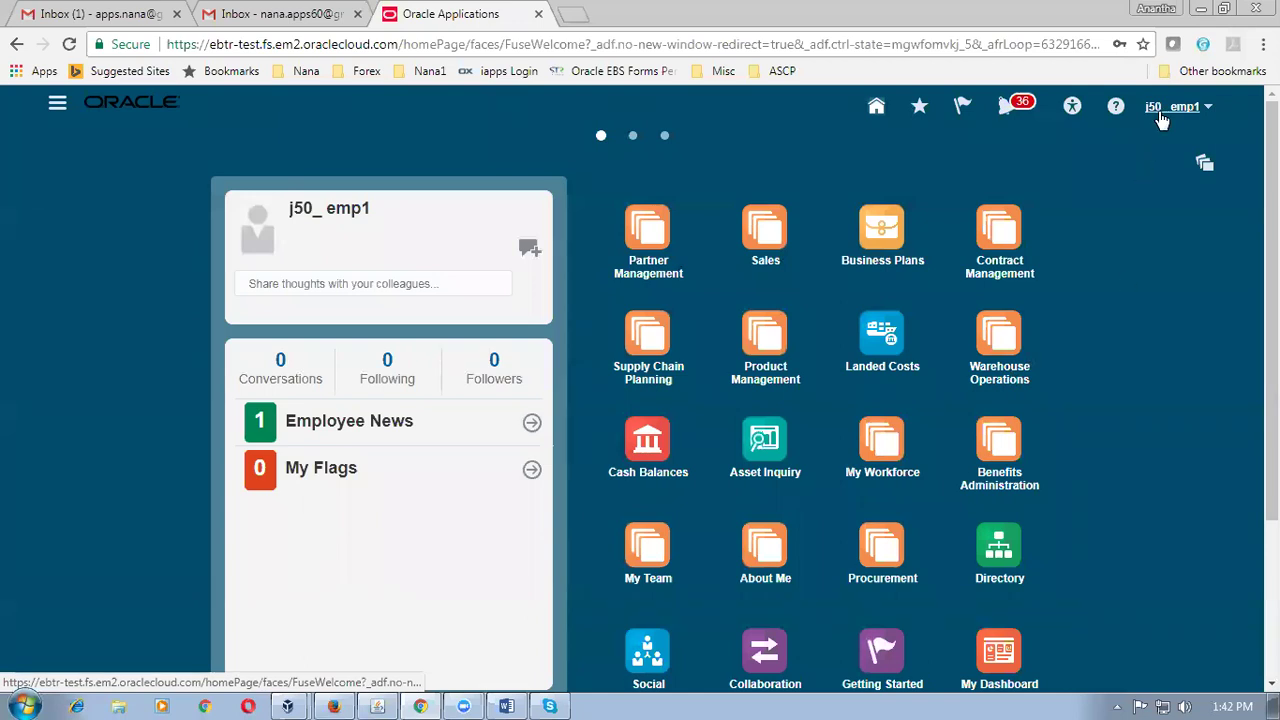
Search Setup and Maintenance for man%data%access% and open Manage Data Access for Users.
click(1162, 115)
click(1058, 298)
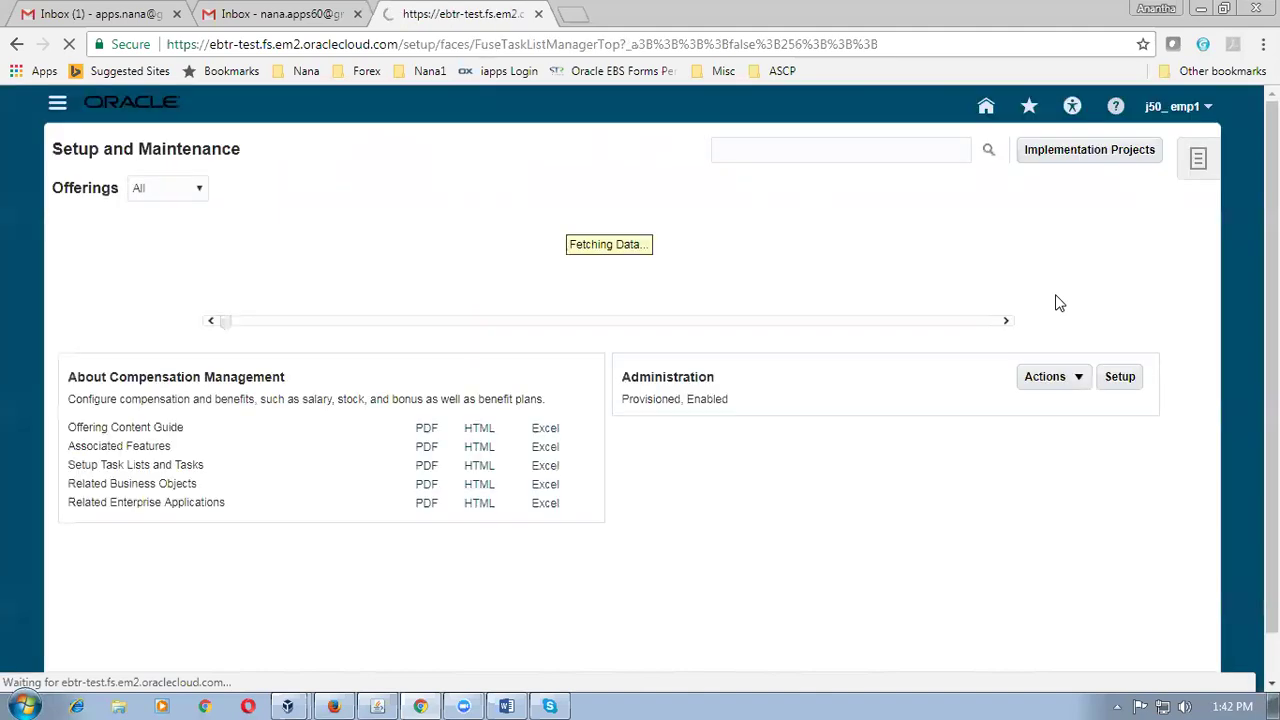
click(875, 148)
text(ma)
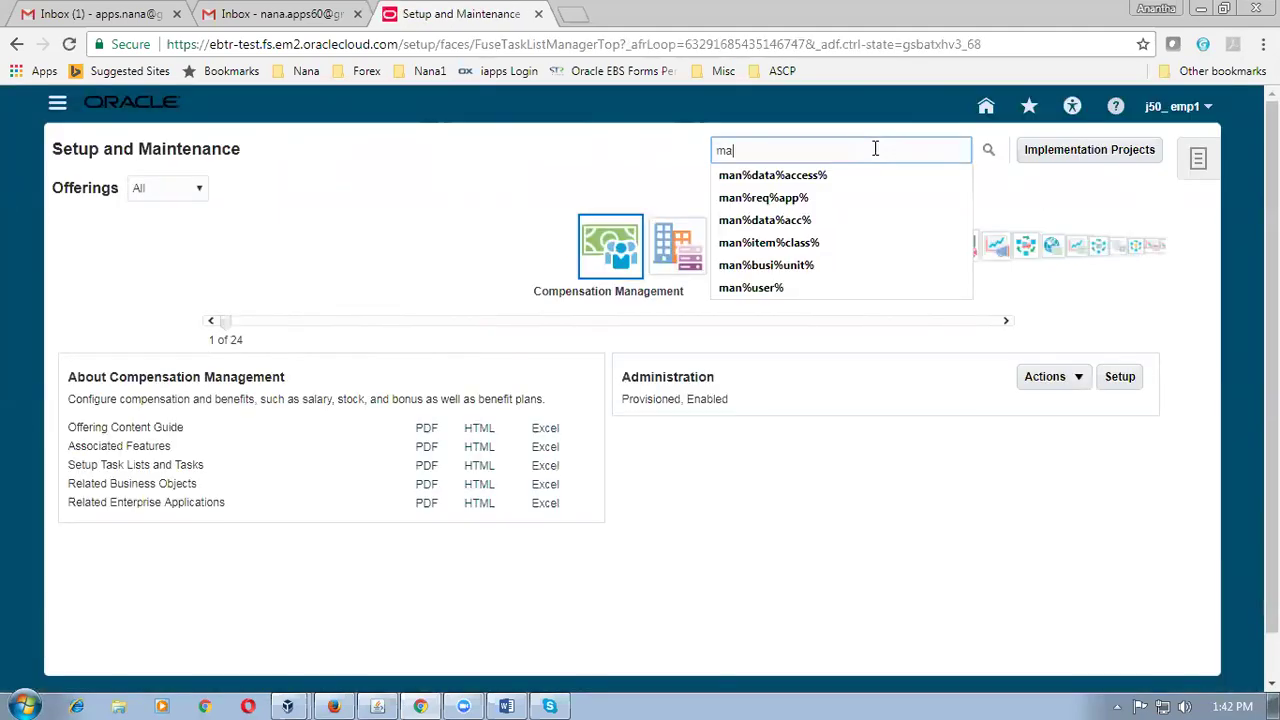
text(n%data%ac)
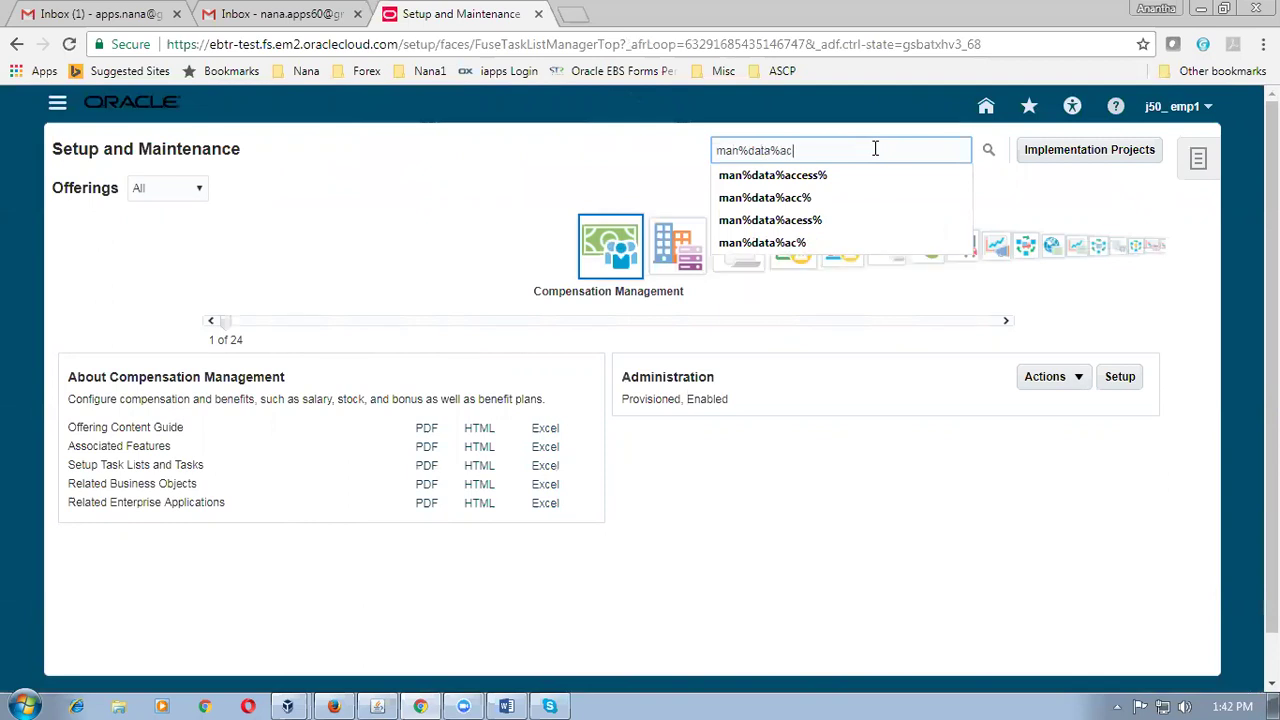
text(cess%)
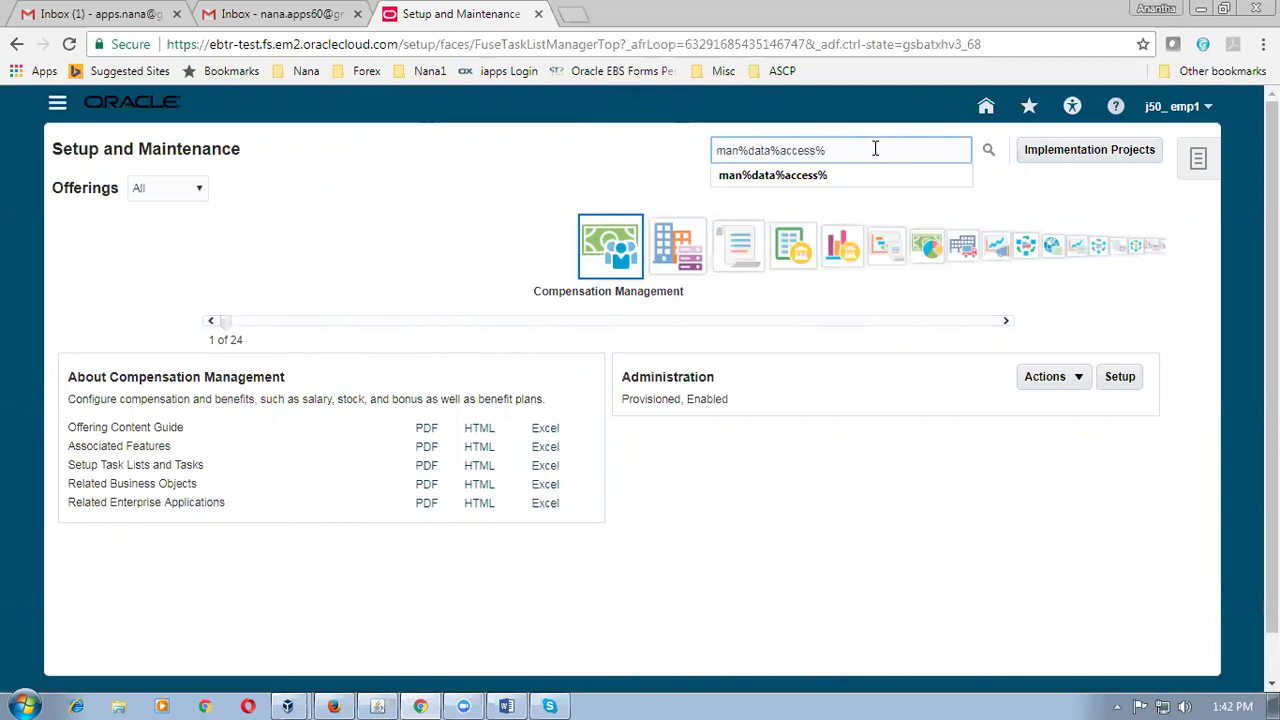
key(Return)
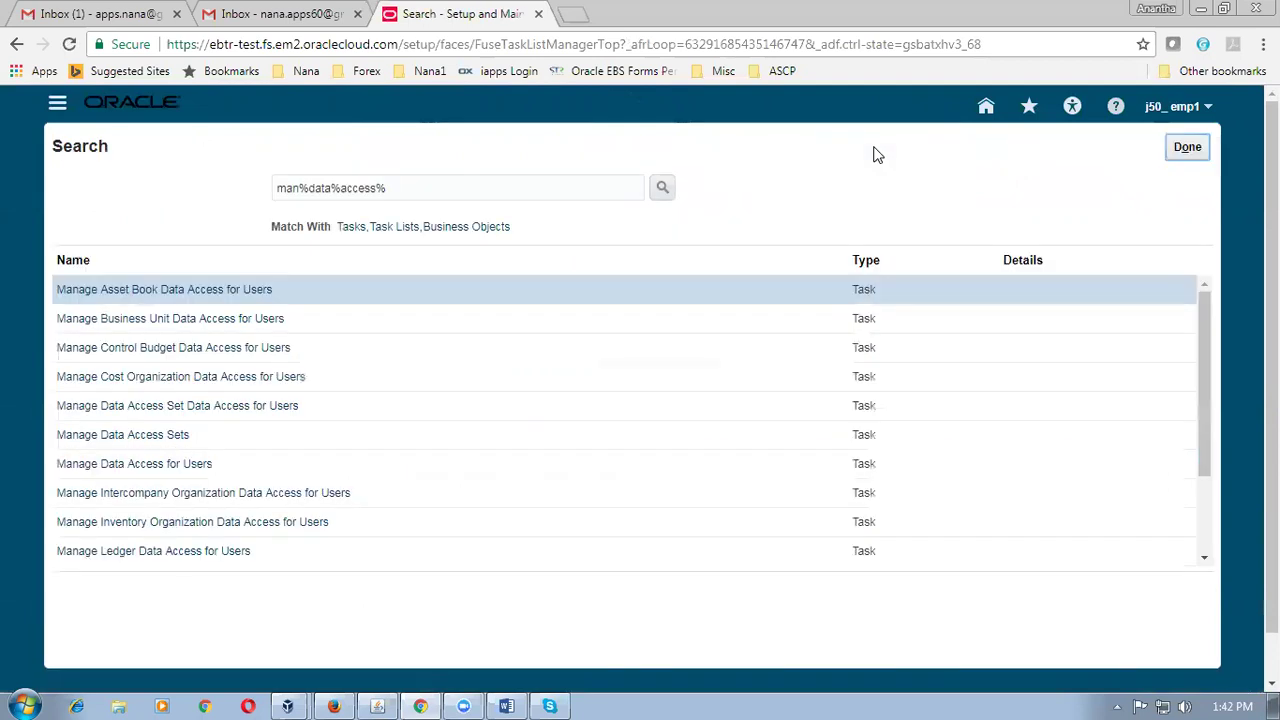
click(475, 463)
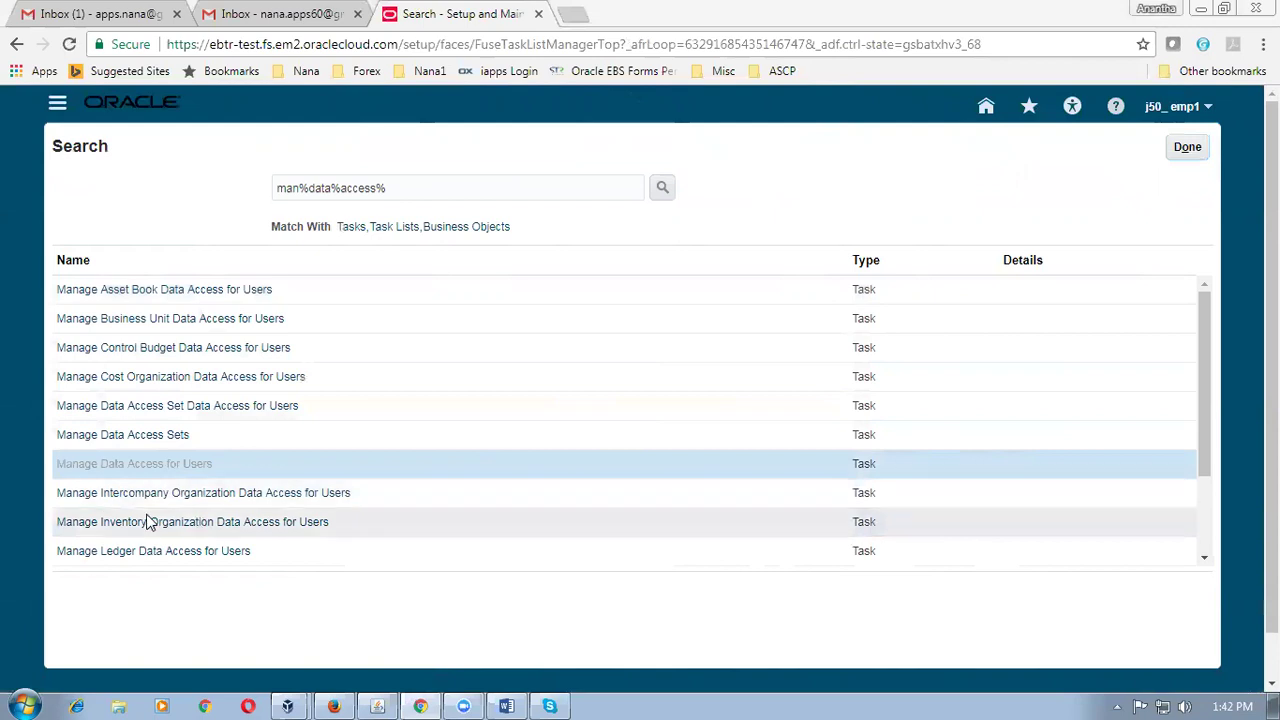
click(150, 463)
click(229, 177)
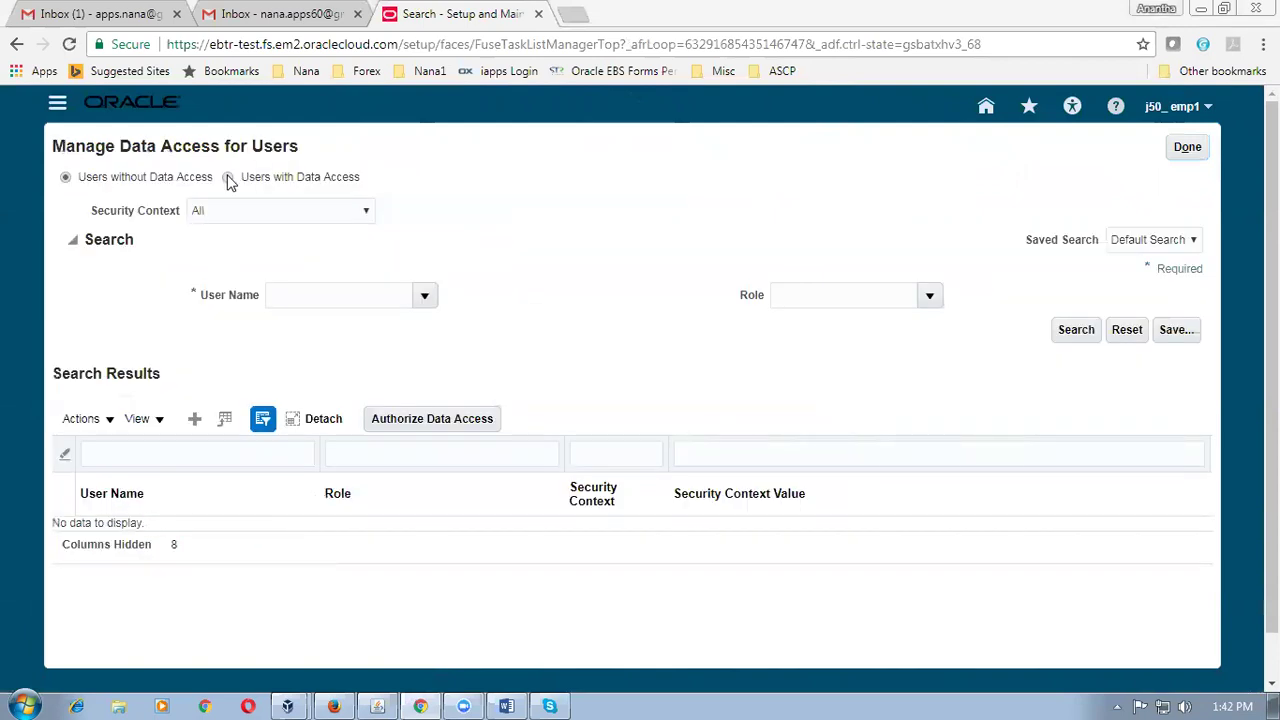
Search Users with Data Access for the training user and review the eight J501-scoped roles.
click(299, 293)
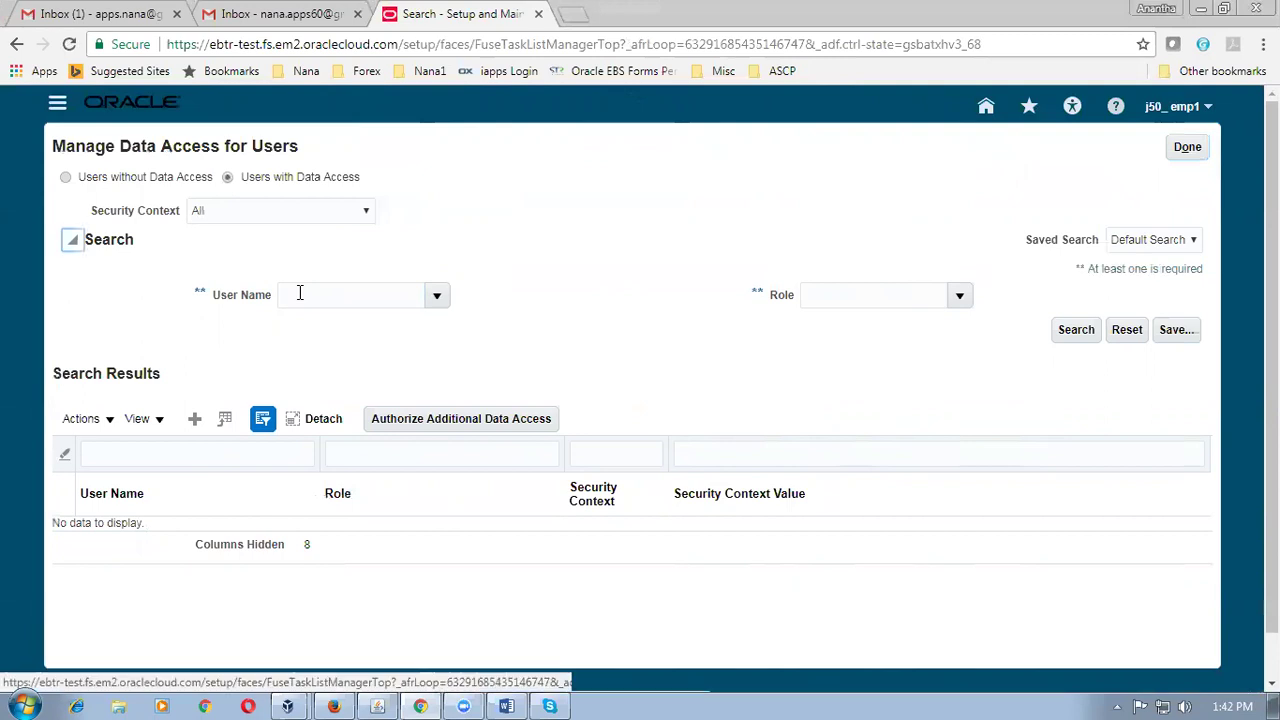
click(299, 293)
text(j50_emp1)
key(Tab)
click(1086, 338)
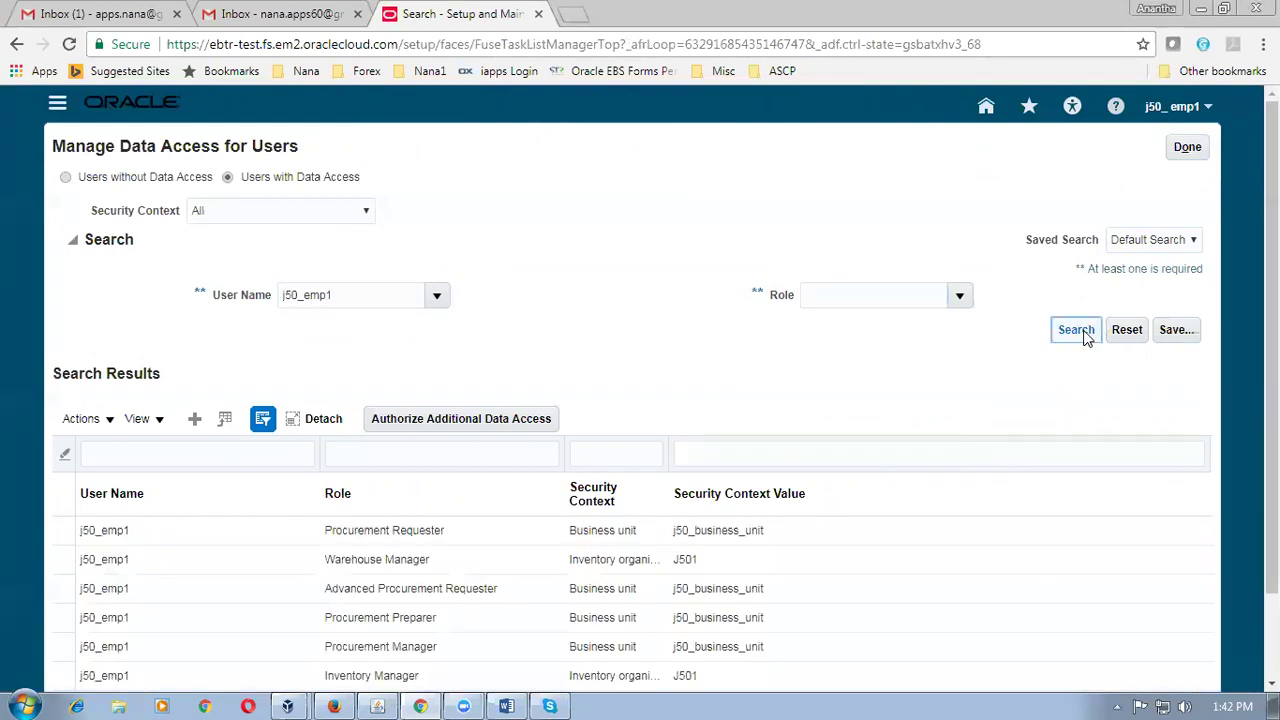
scroll(1272, 400, down, 1)
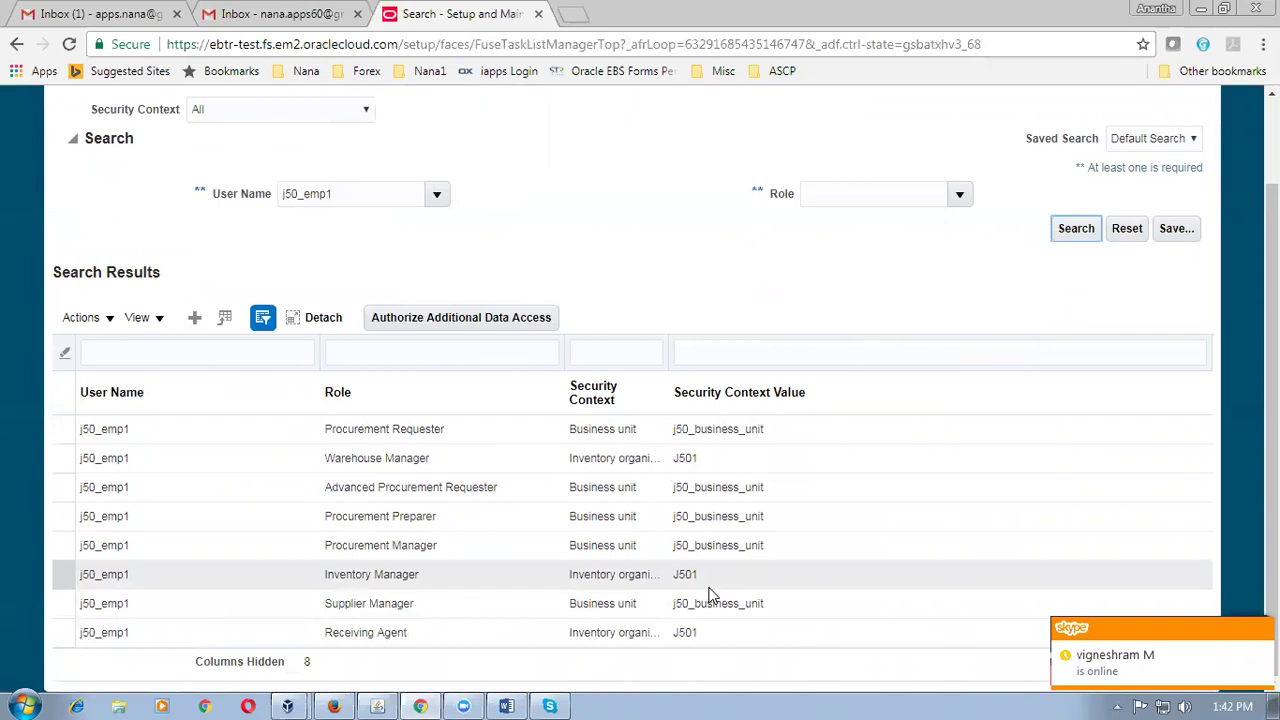
In a new tab, open the waves Fusion bookmark and reach Warehouse Operations > Inventory for J501.
click(570, 20)
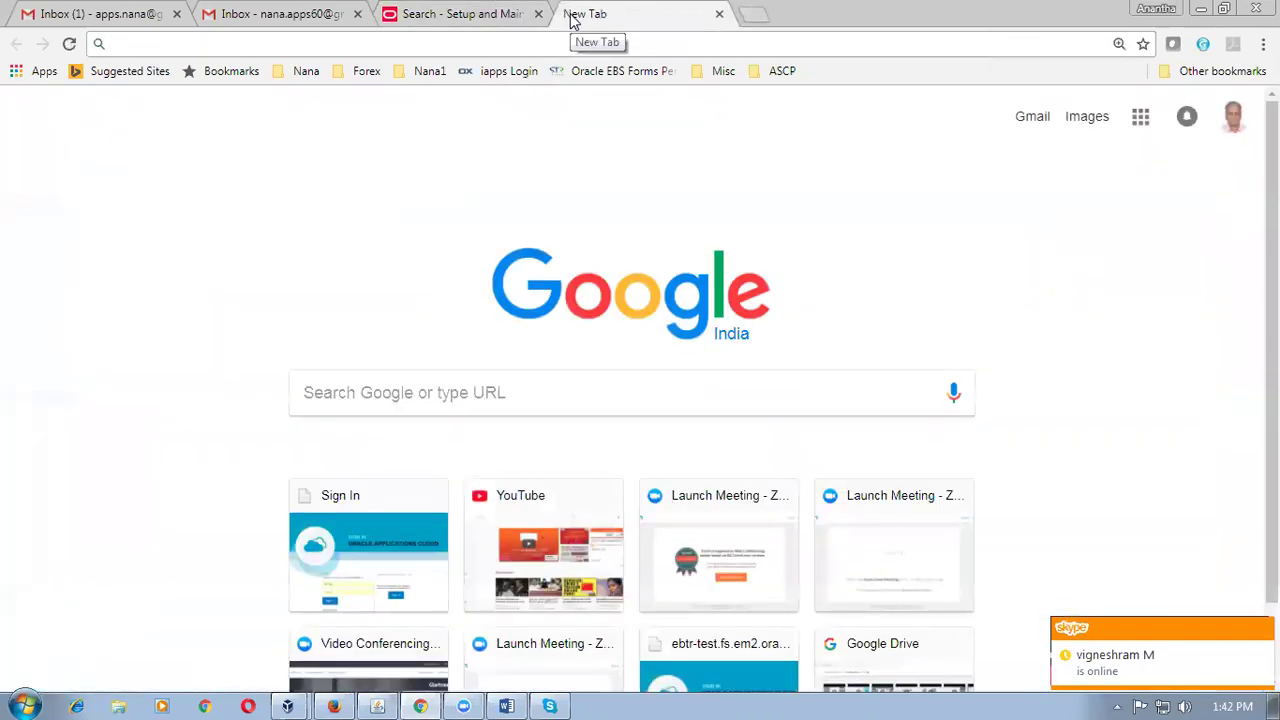
click(298, 72)
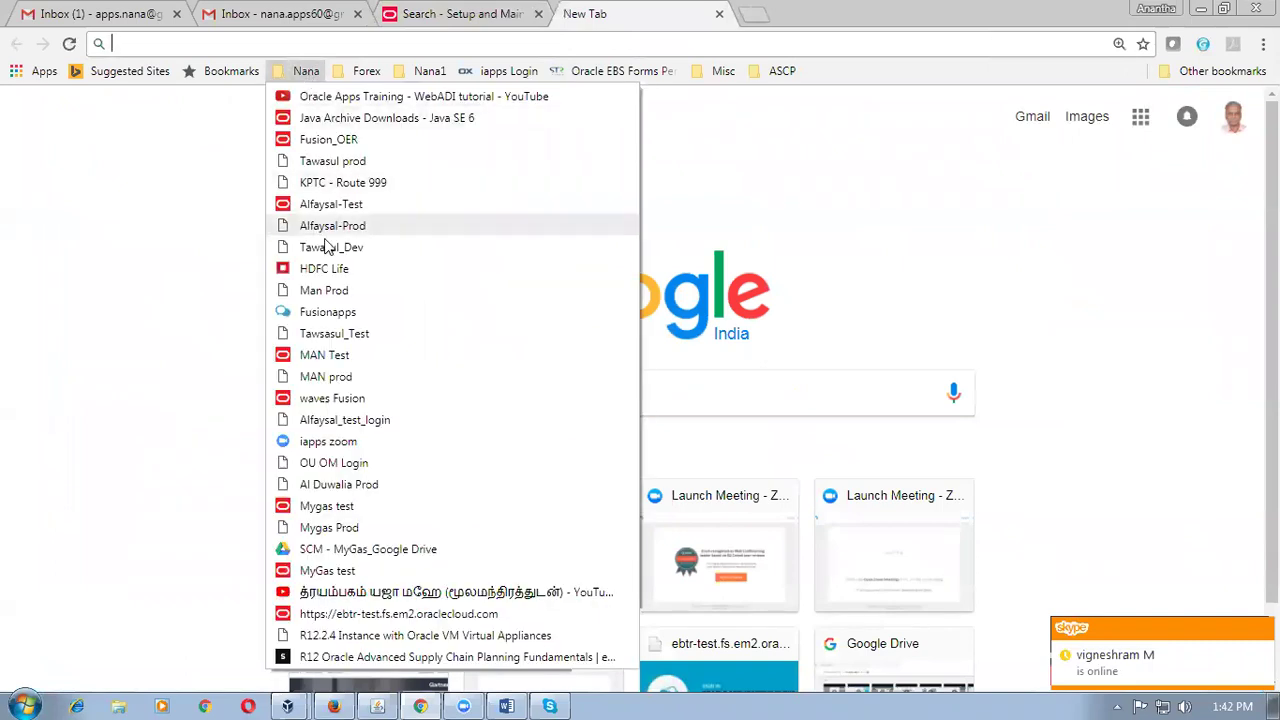
click(332, 398)
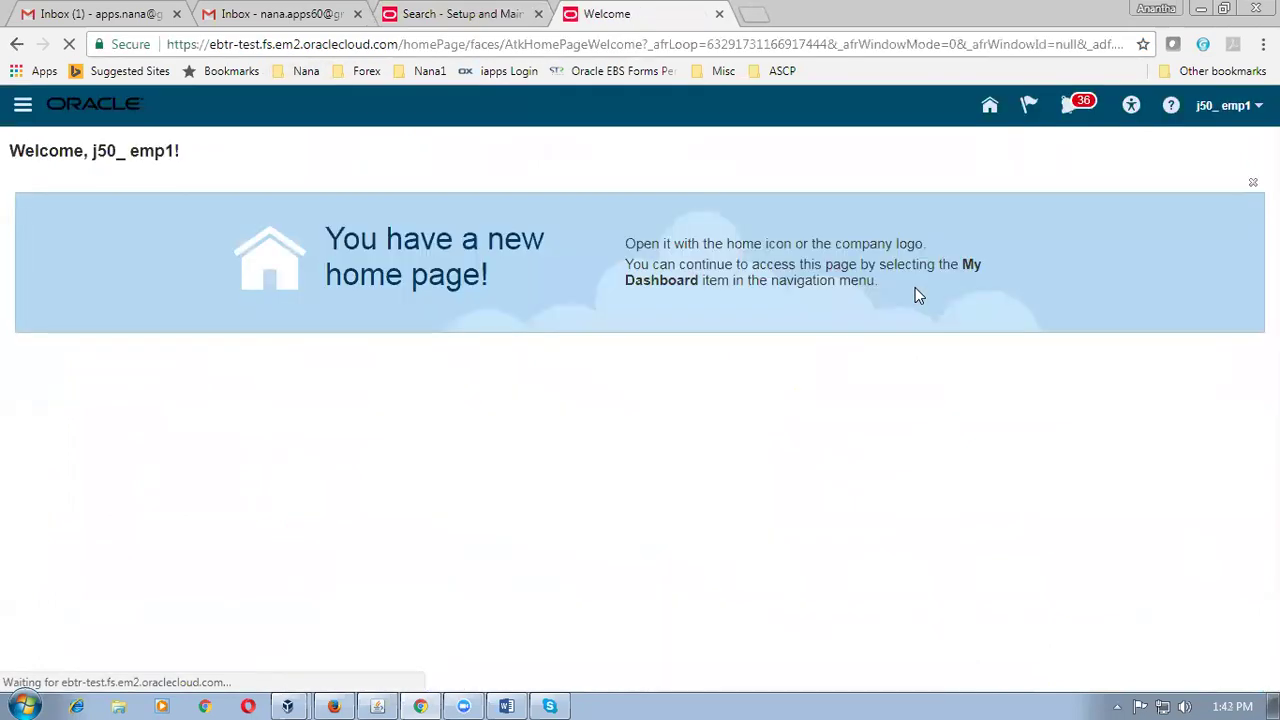
click(987, 108)
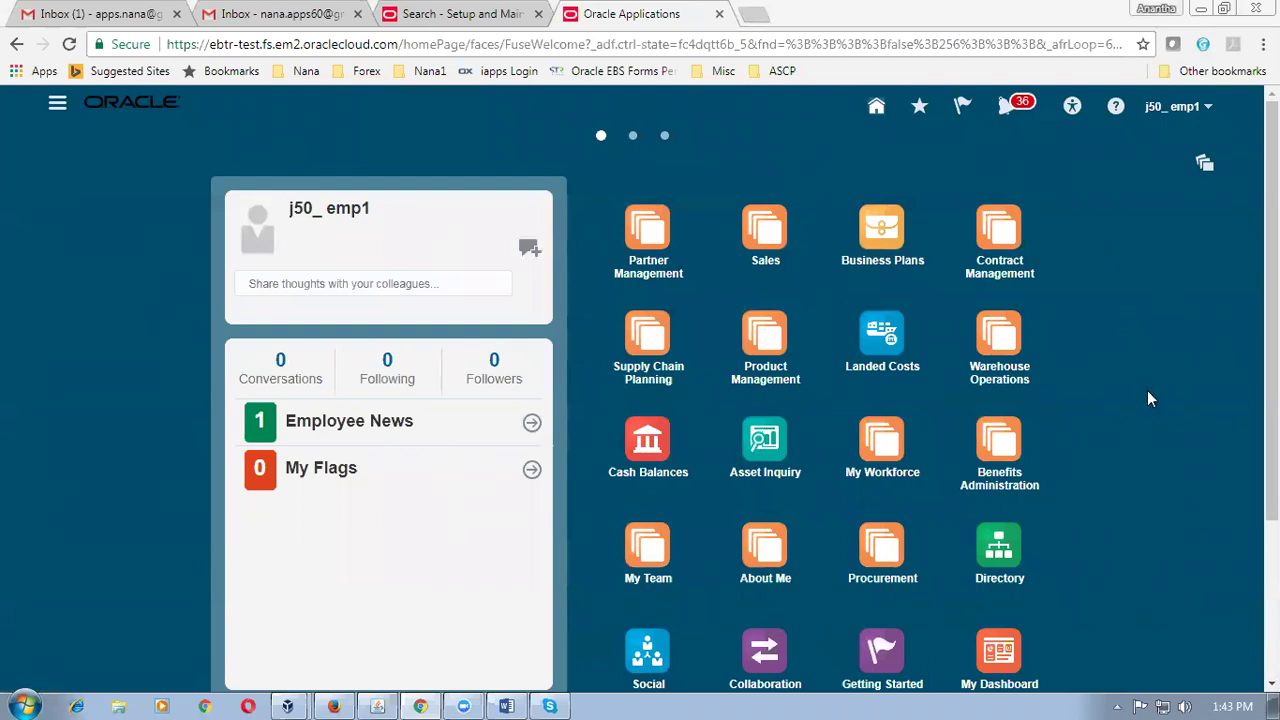
click(770, 338)
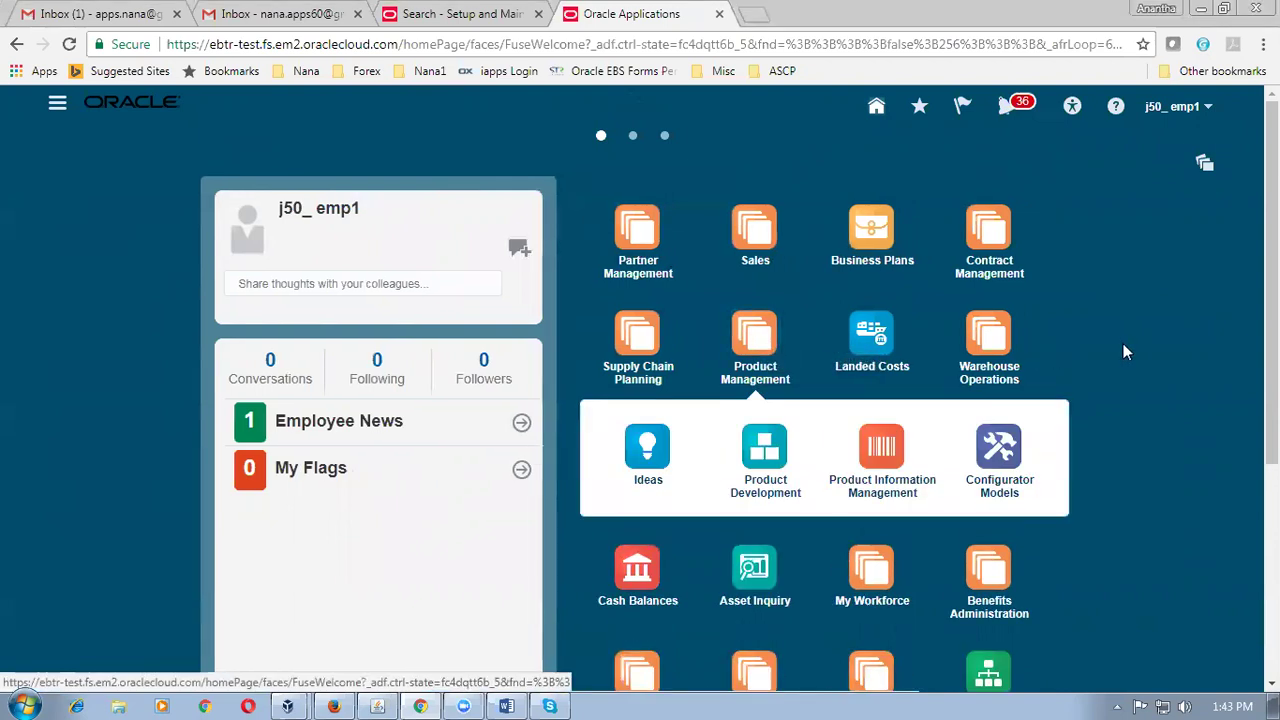
click(1008, 350)
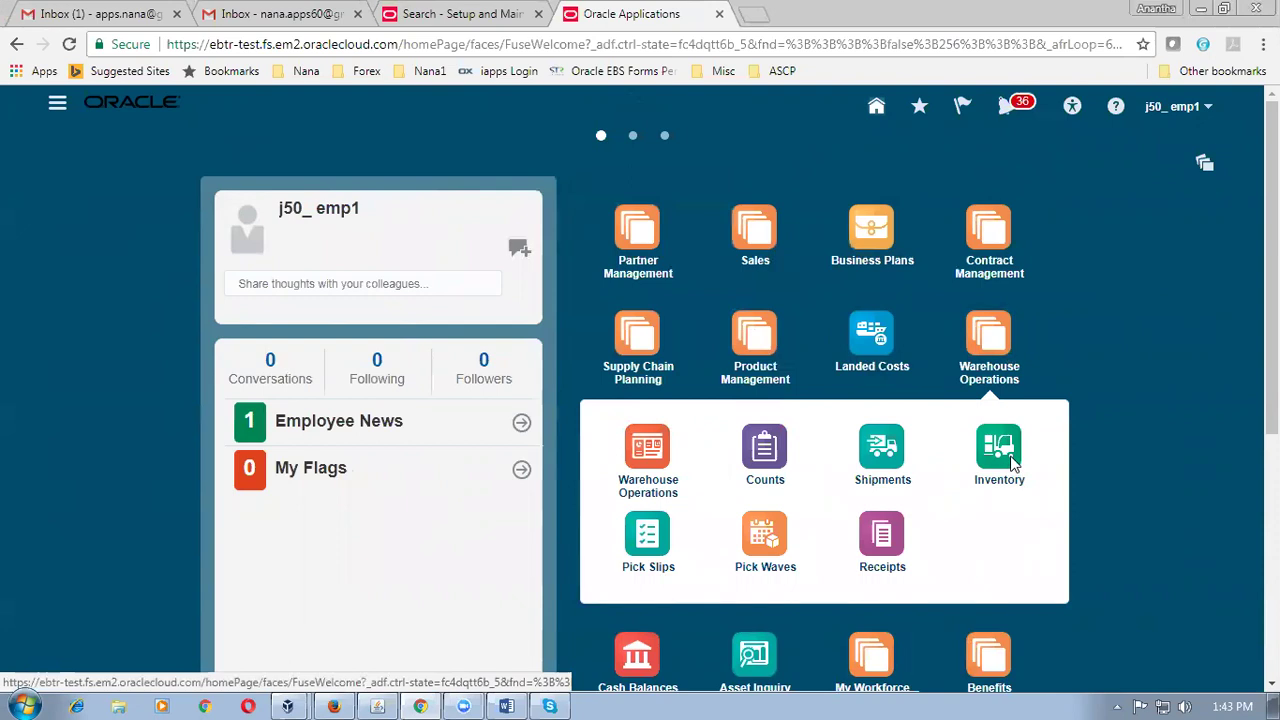
click(1000, 455)
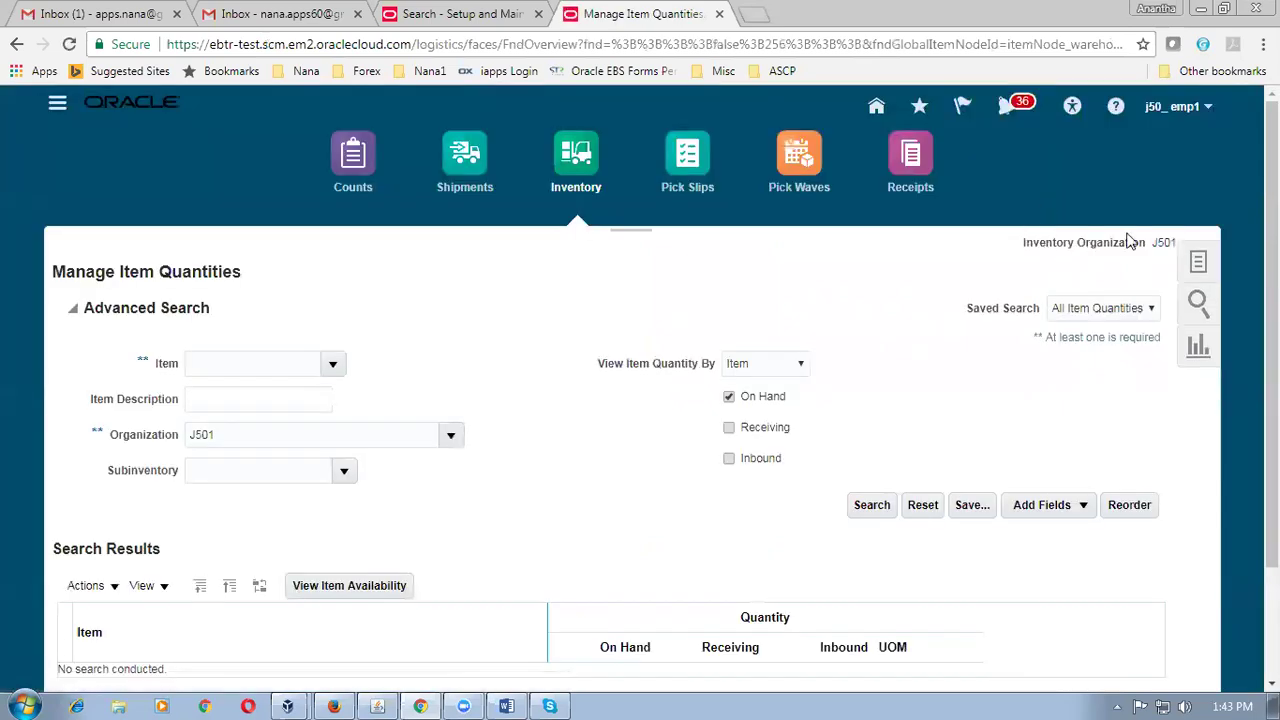
click(483, 16)
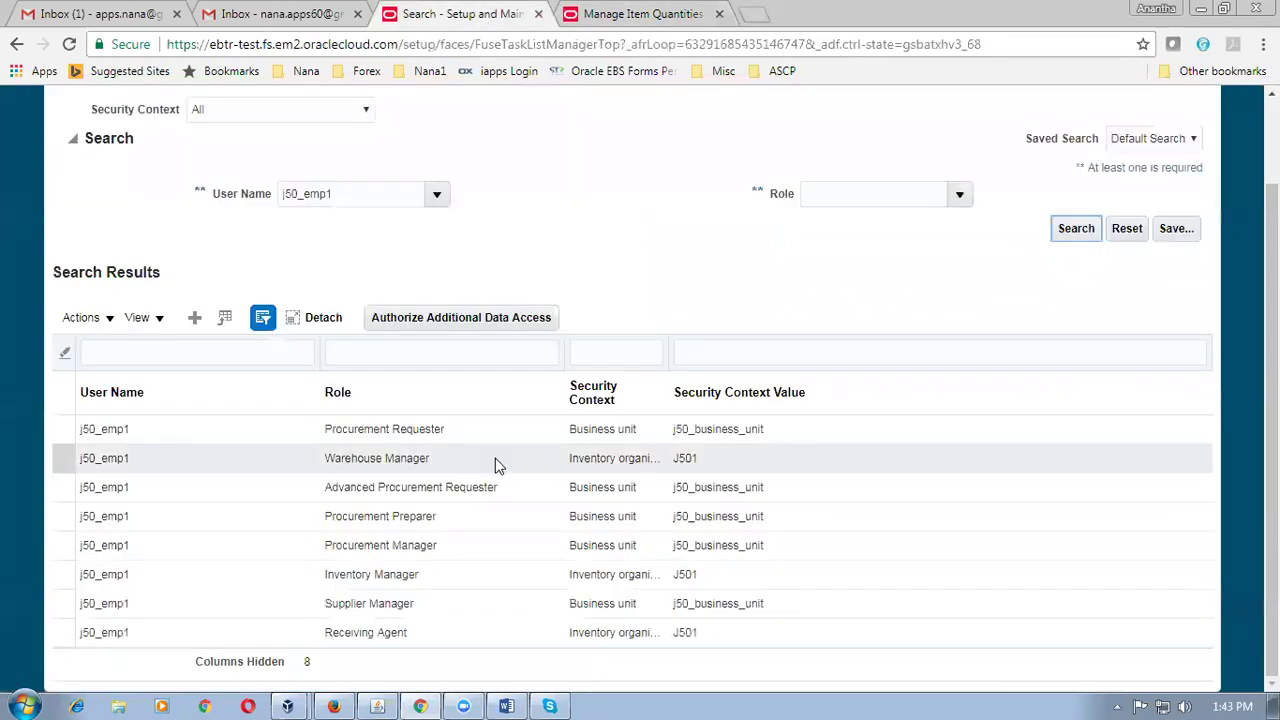
Add a new data access record for the user with the Inventory Manager role.
click(193, 325)
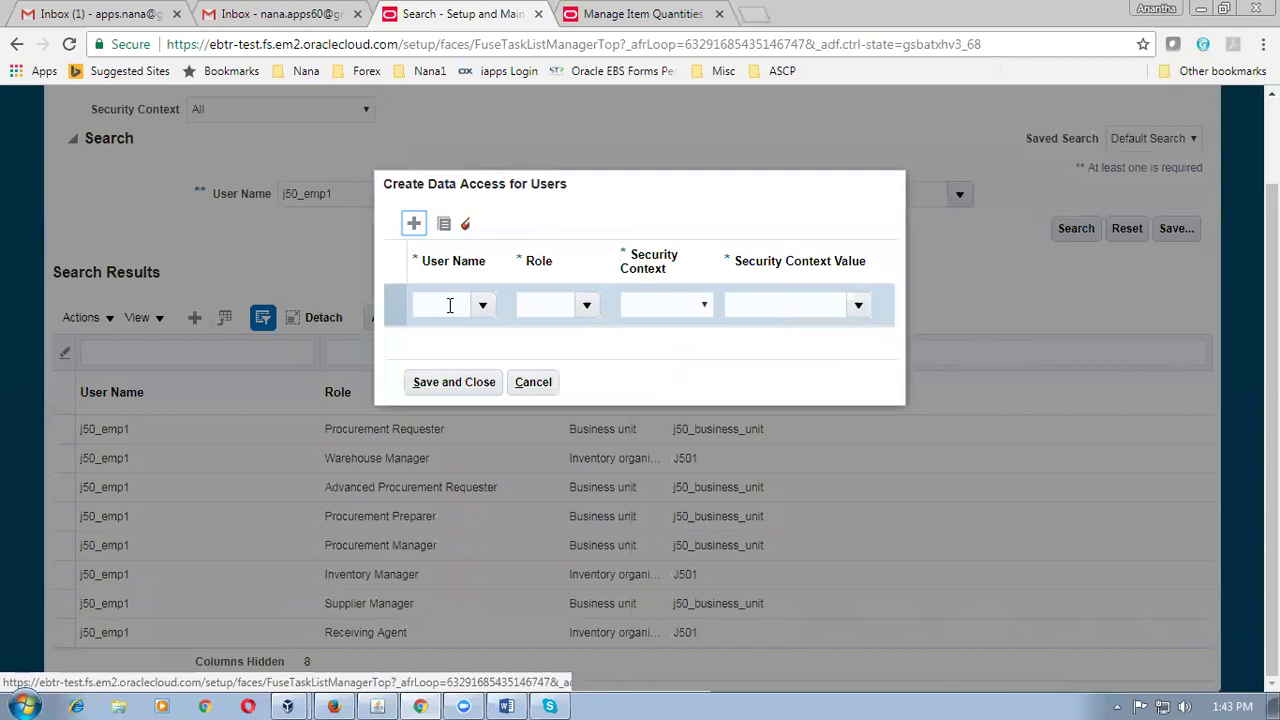
click(449, 305)
text(j50)
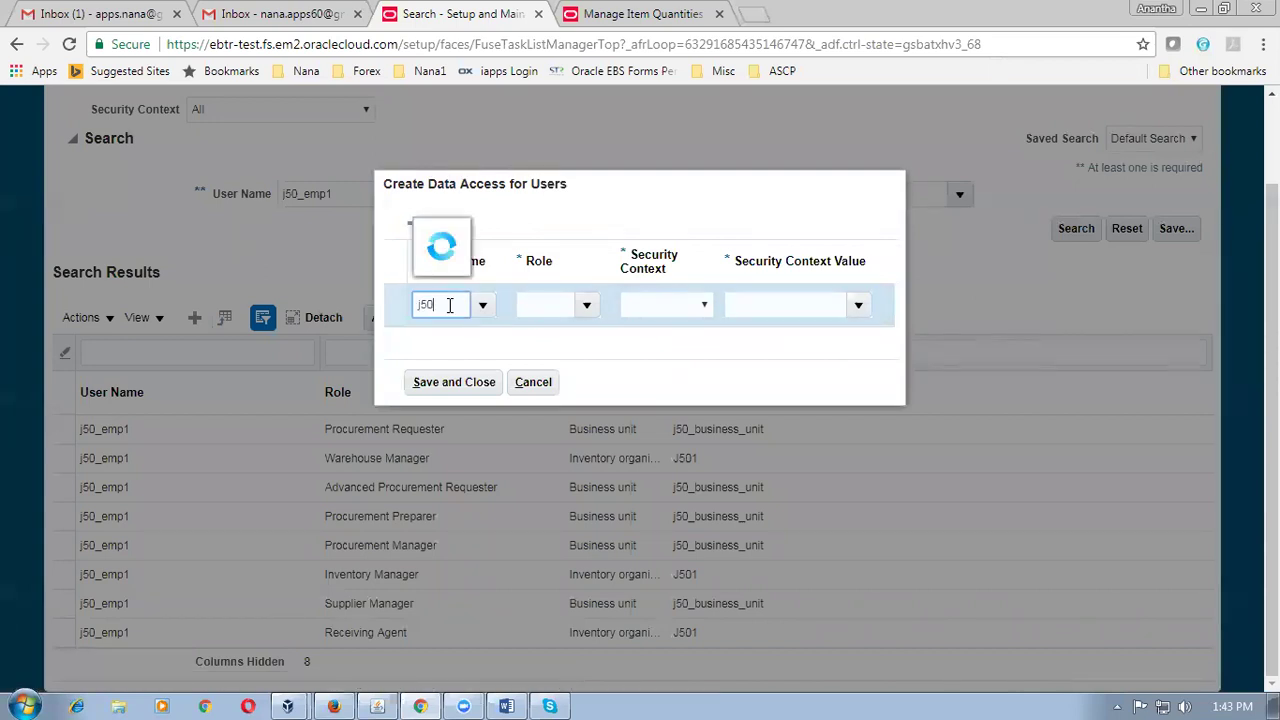
click(448, 306)
text(inv)
key(Tab)
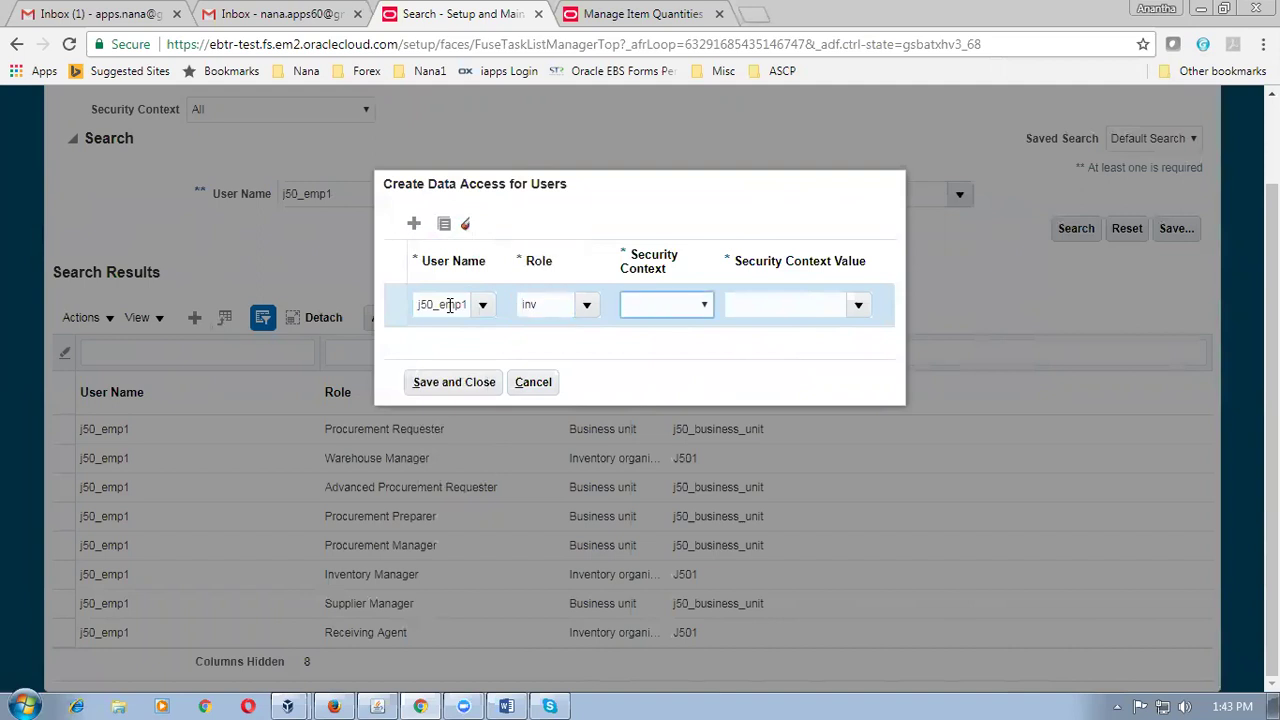
click(586, 307)
click(595, 268)
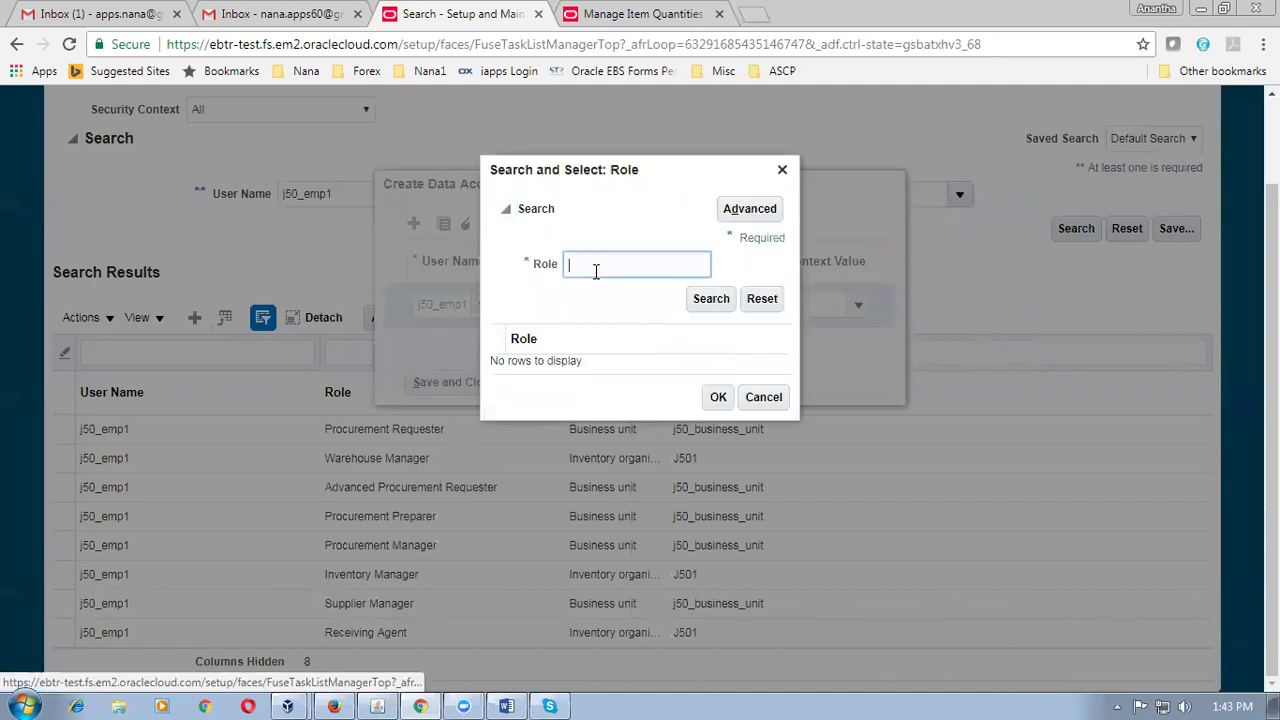
text(Inv)
key(Return)
click(560, 362)
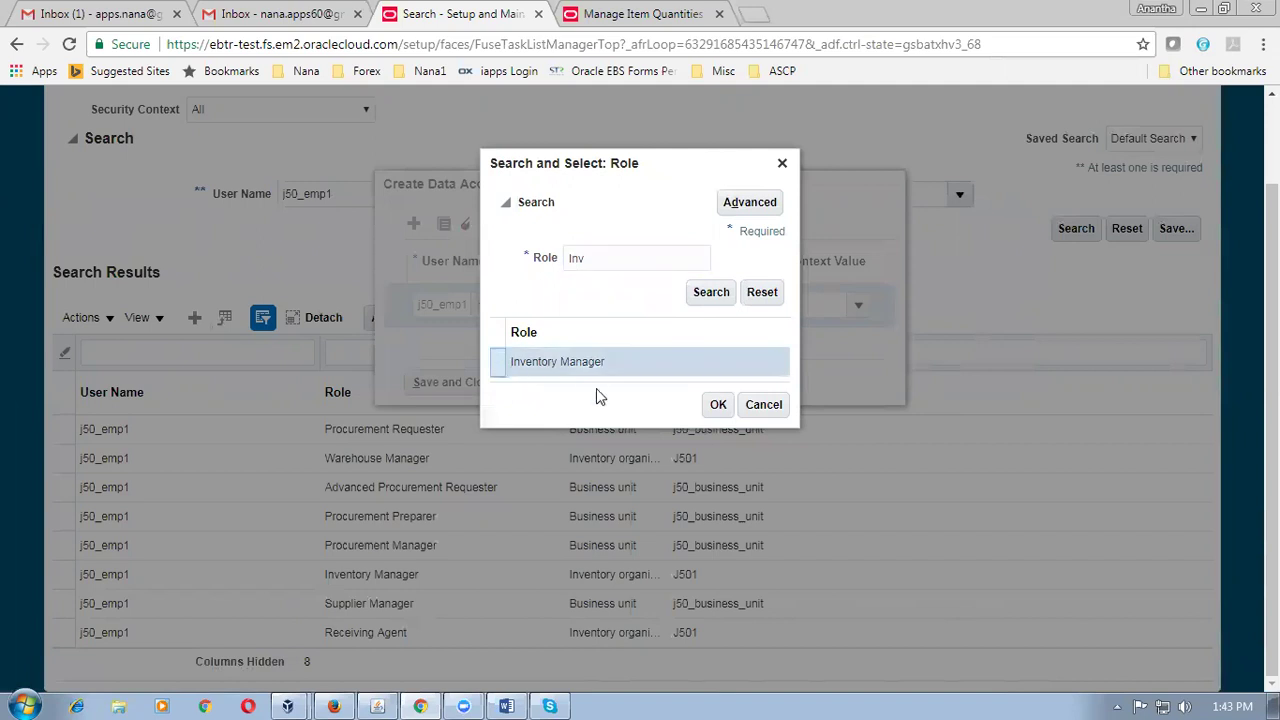
click(718, 404)
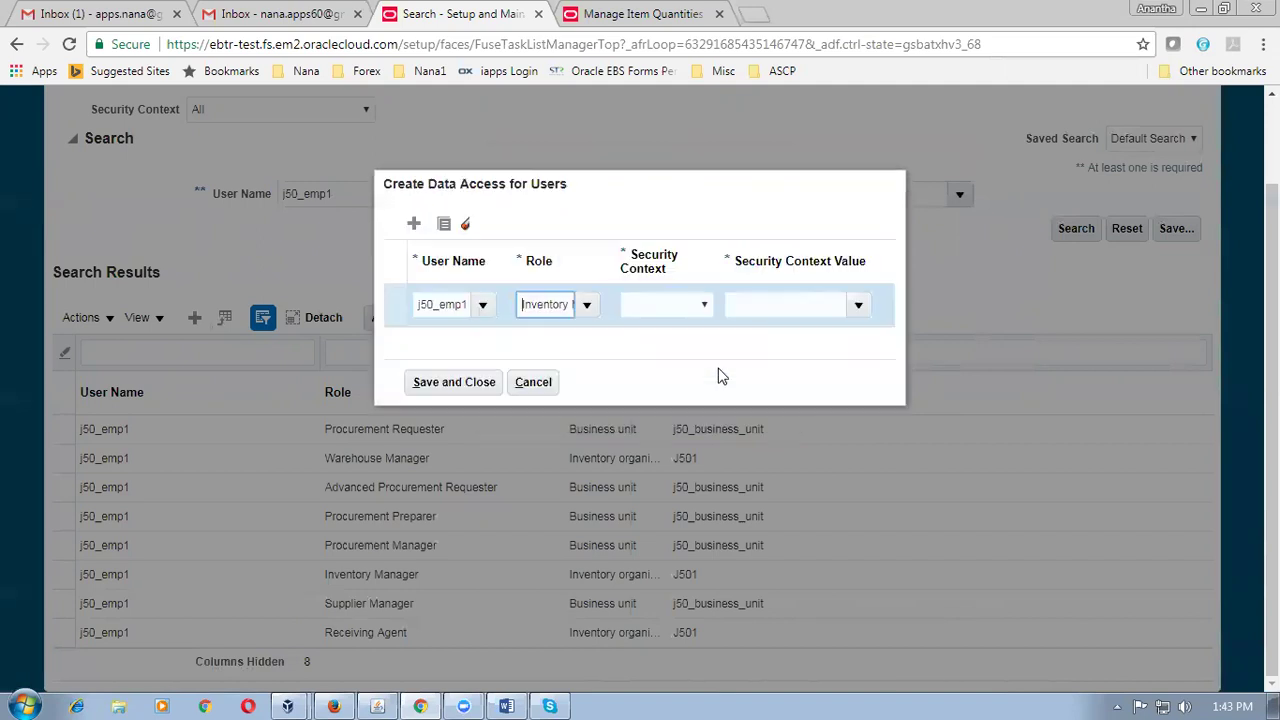
Set the security context to Inventory organization J500 and save the grant.
click(700, 305)
click(683, 338)
click(778, 305)
text(J500)
key(Tab)
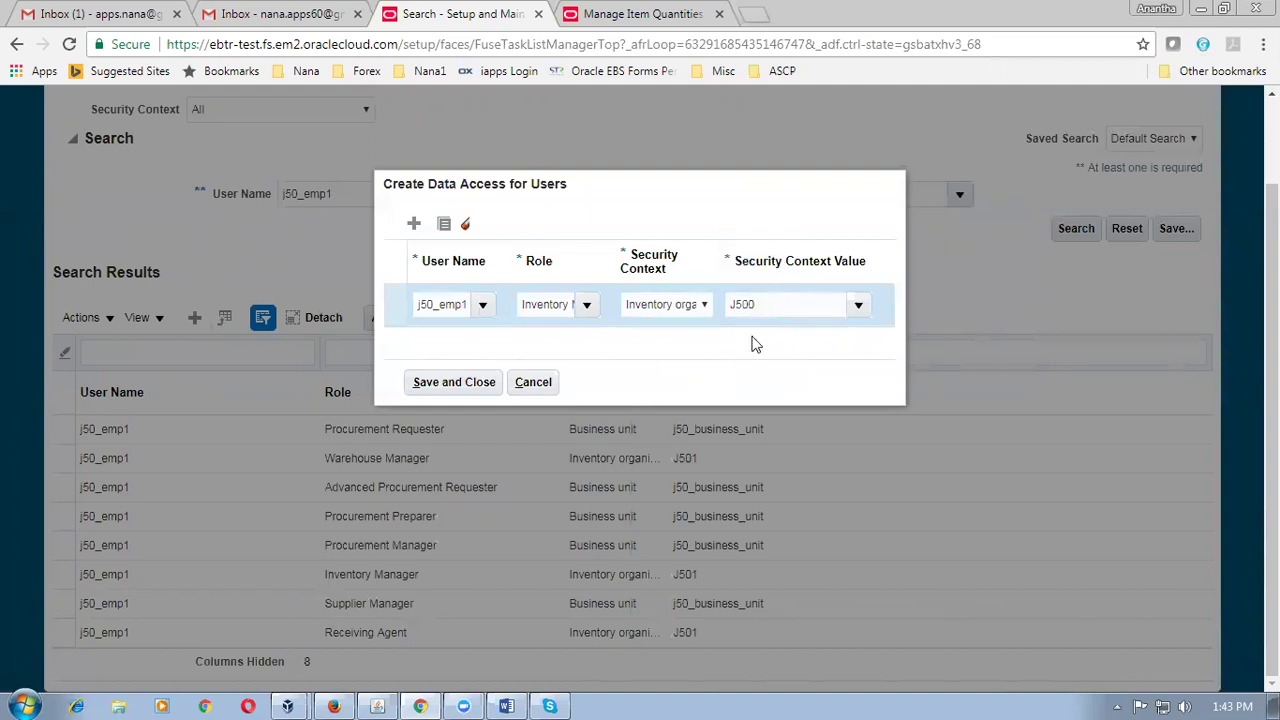
click(424, 381)
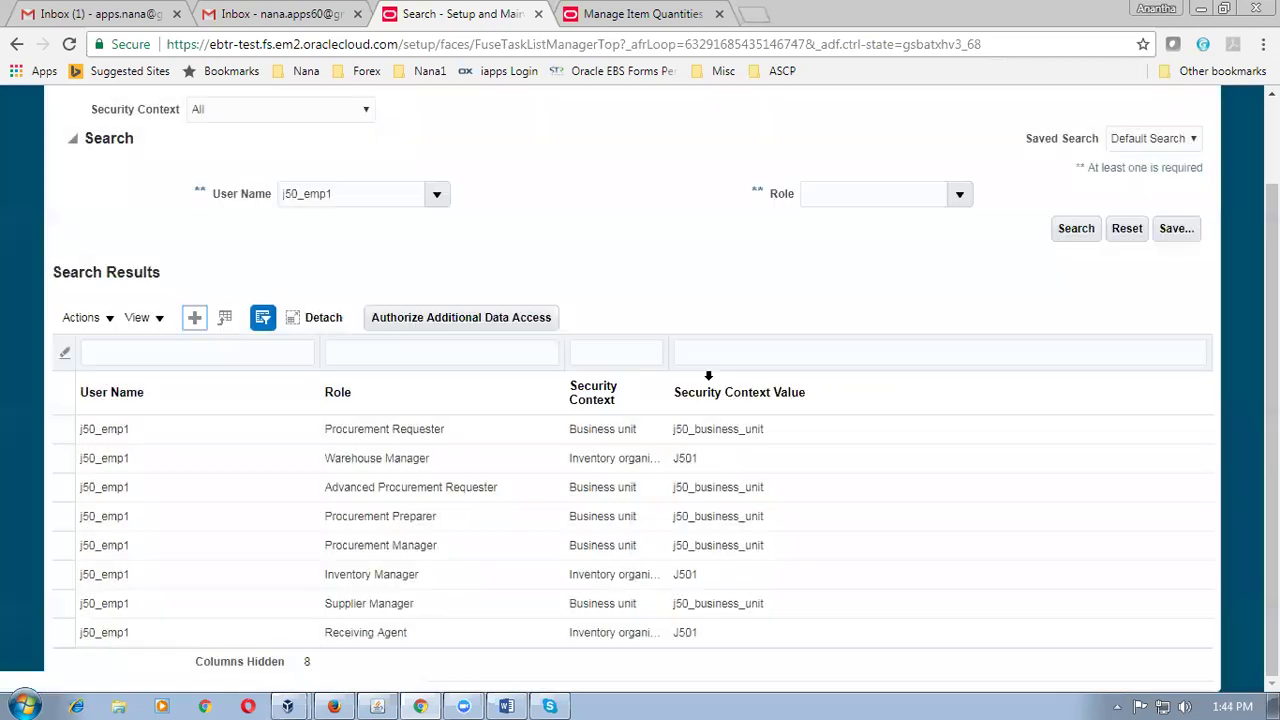
click(664, 14)
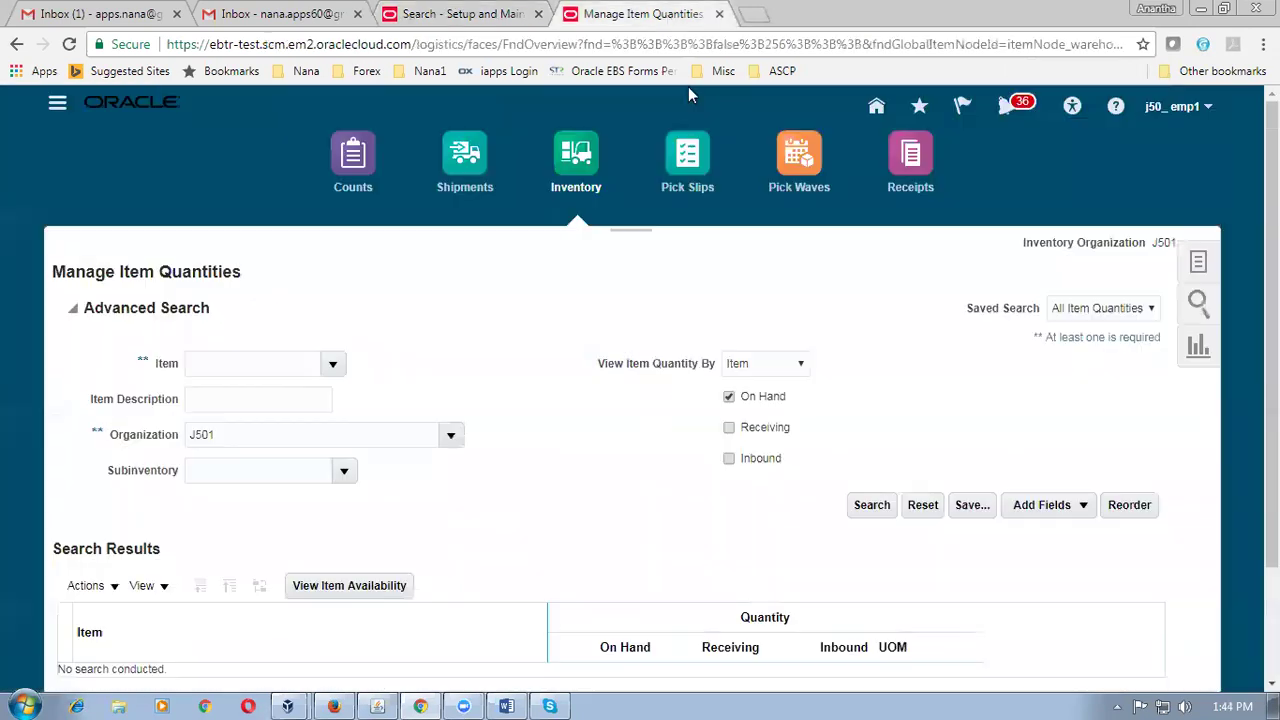
click(911, 165)
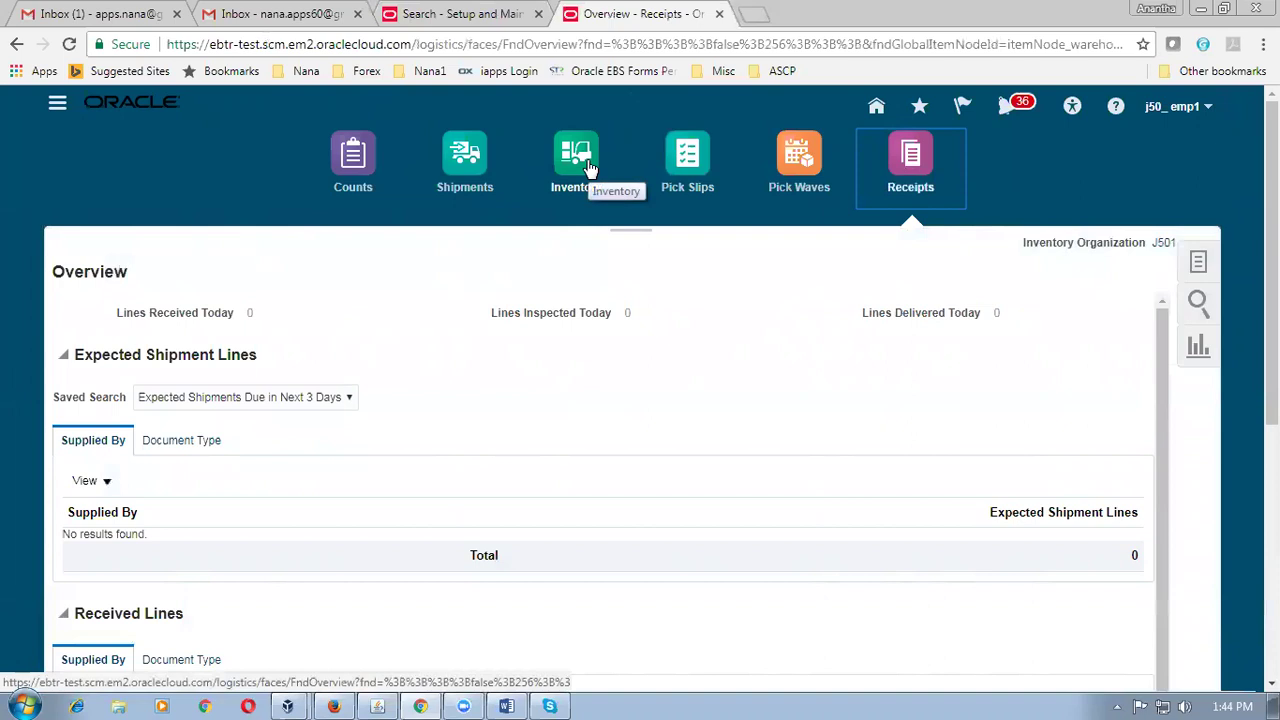
click(600, 190)
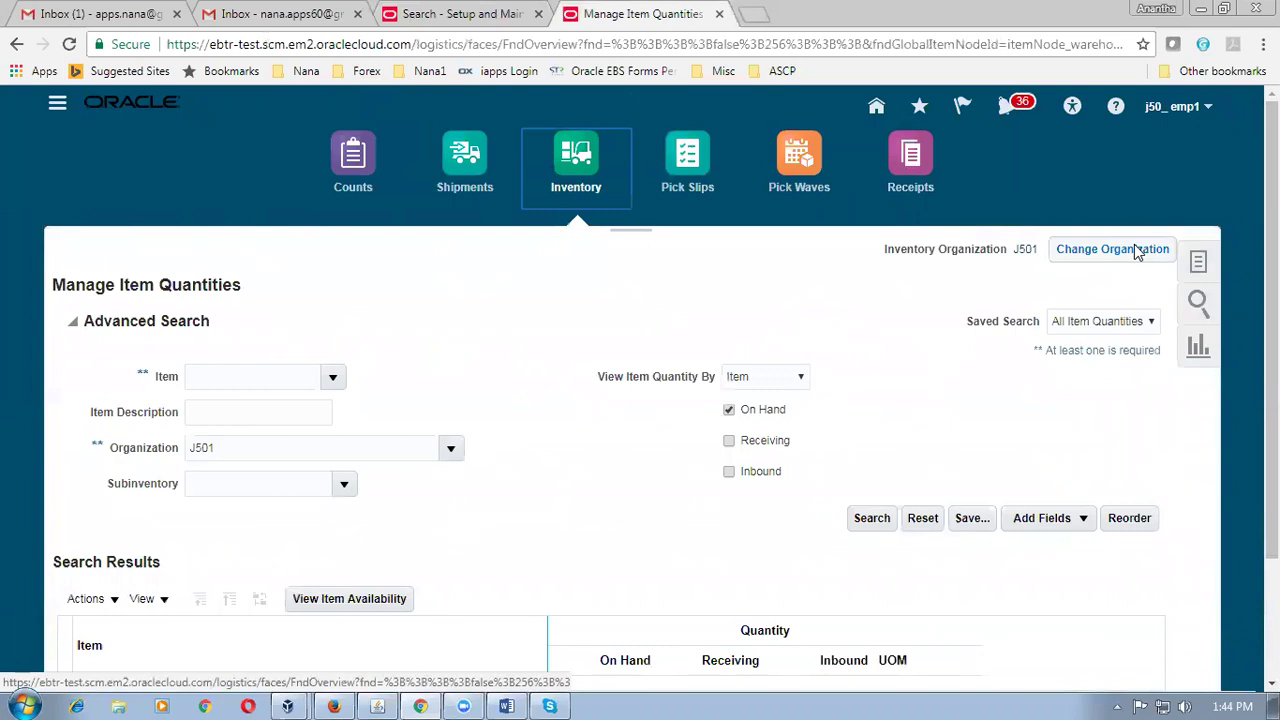
click(1137, 250)
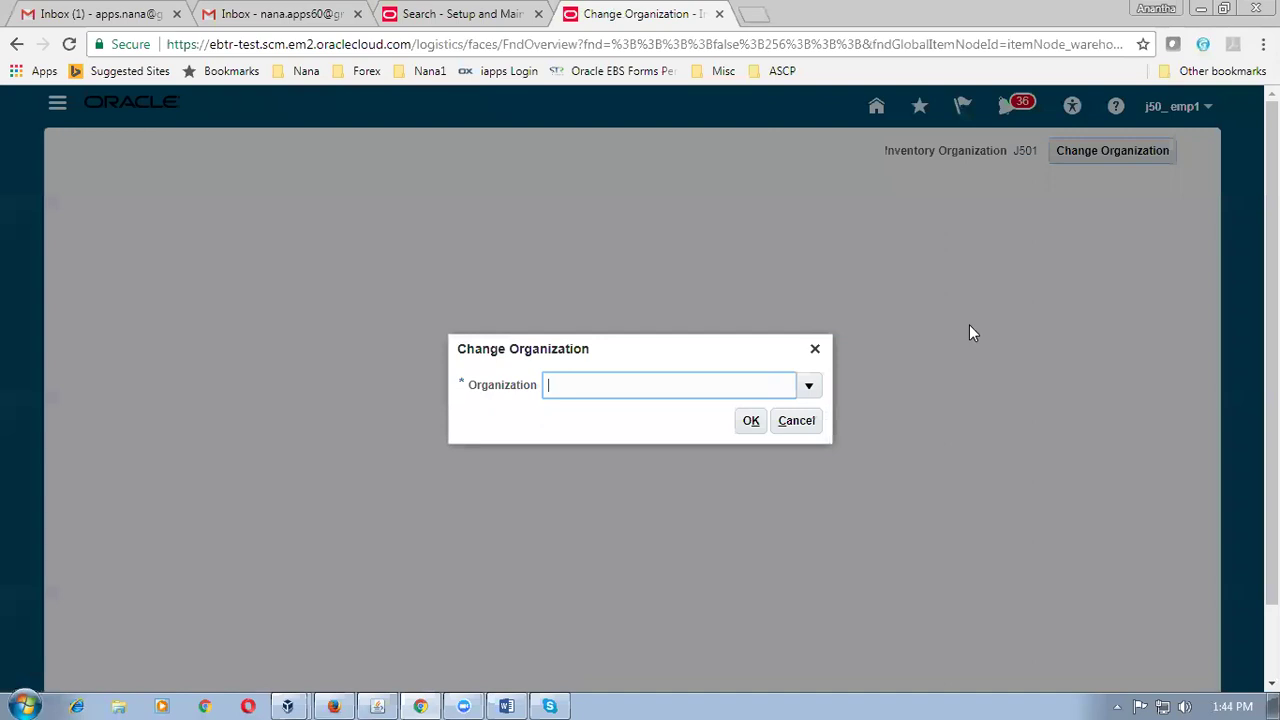
click(809, 385)
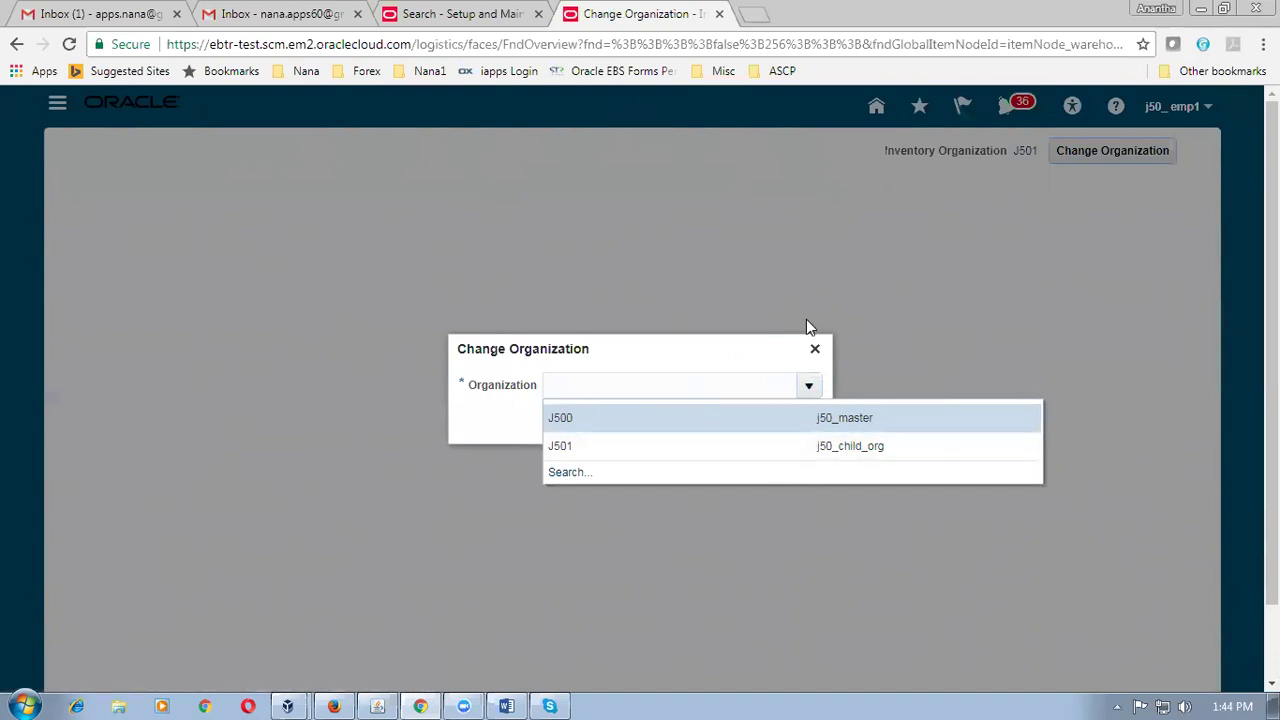
click(815, 348)
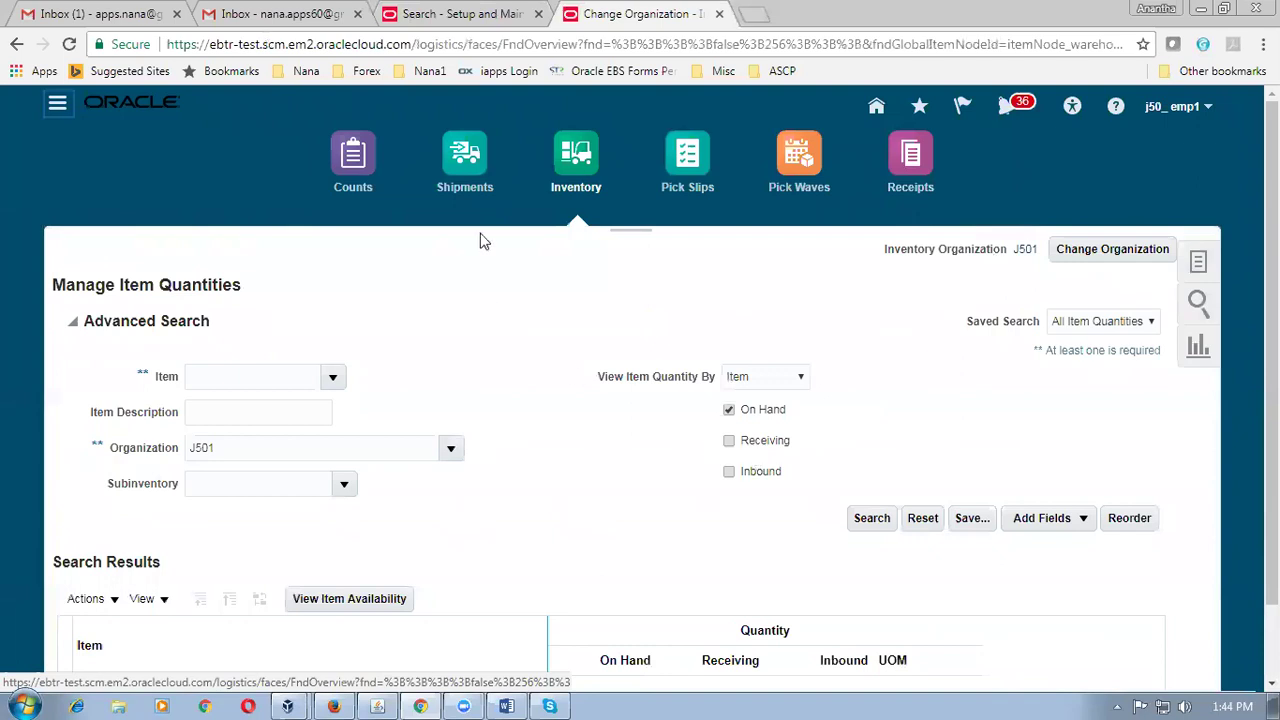
click(470, 18)
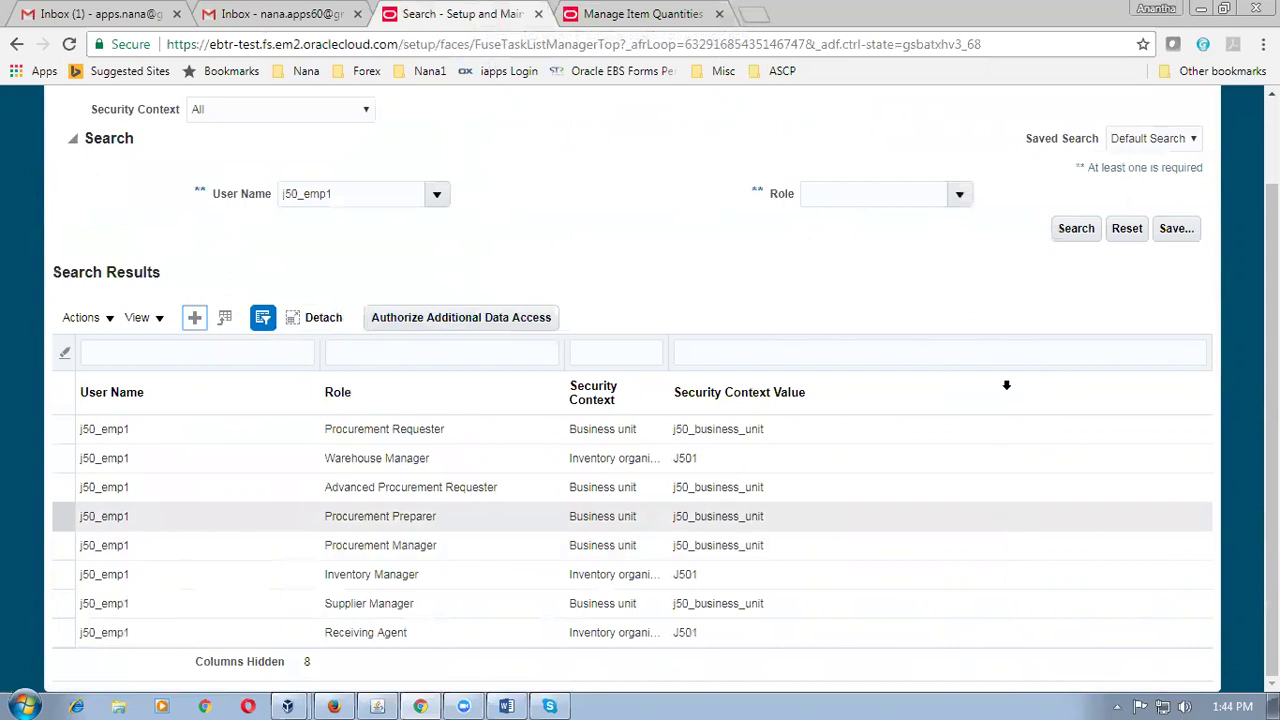
Refresh the results, select the Inventory Manager J500 row, and detach the table full-window.
click(1073, 232)
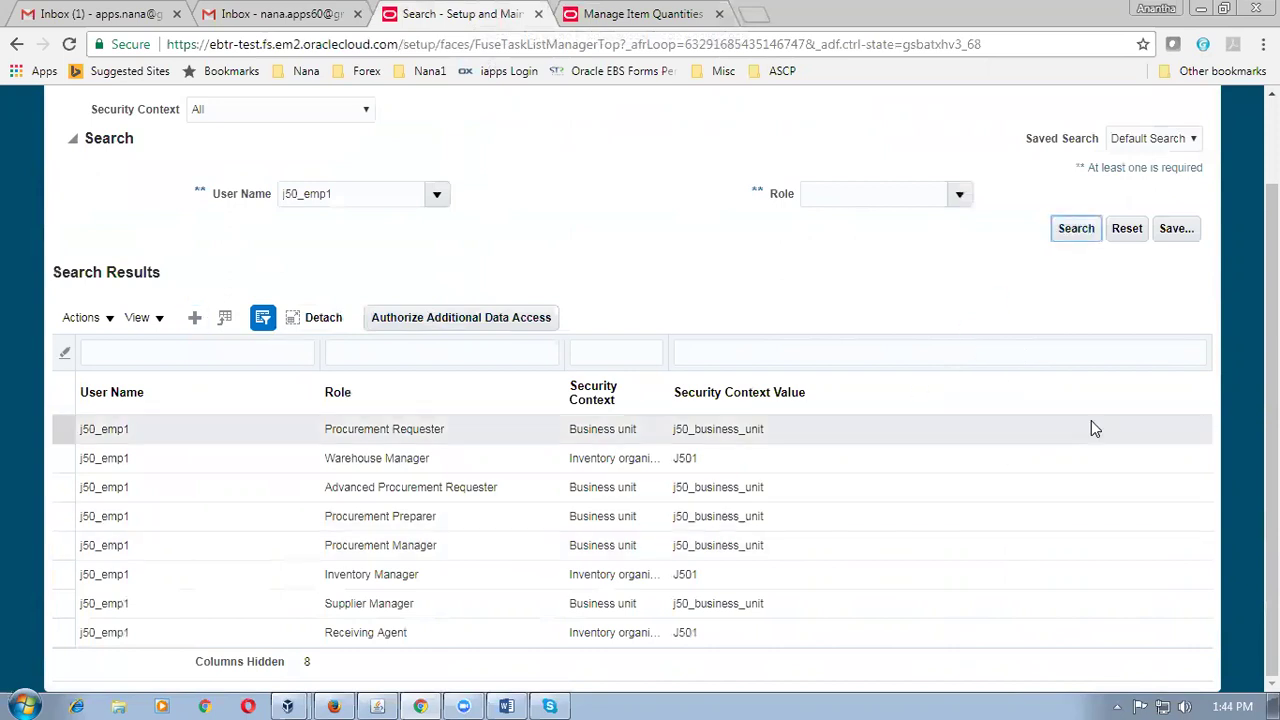
scroll(633, 392, down, 1)
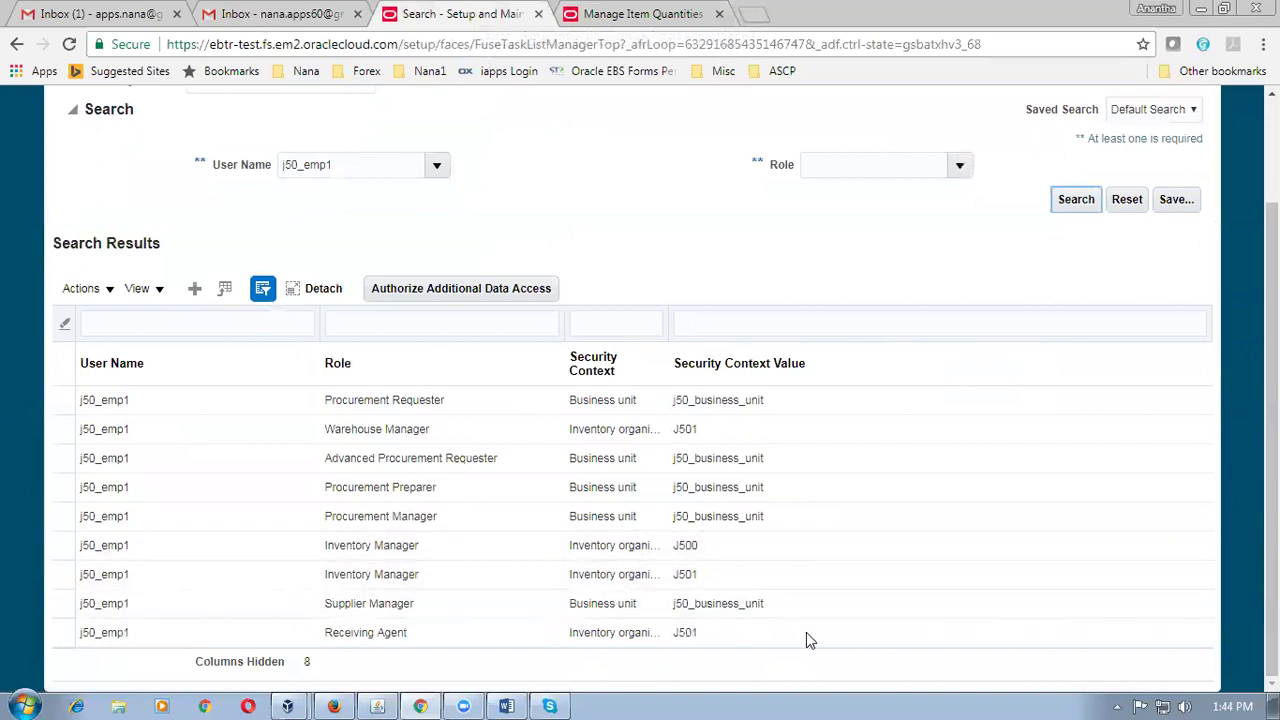
click(60, 541)
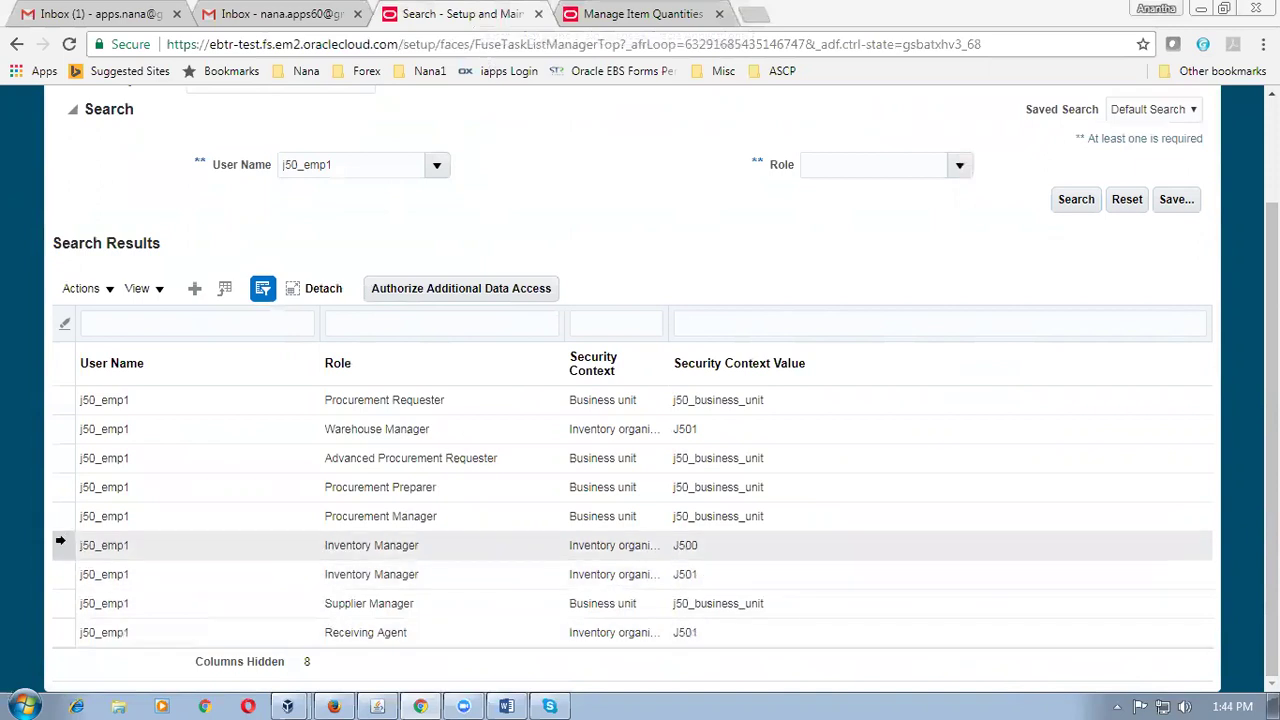
click(60, 541)
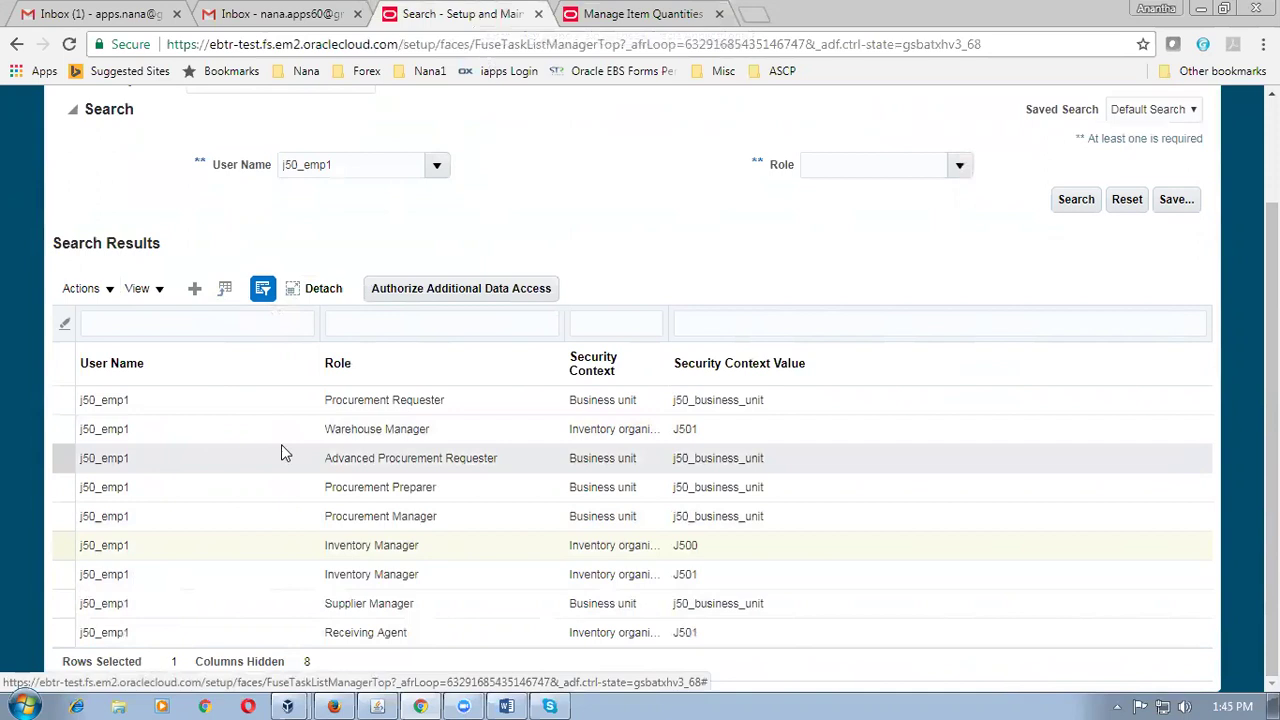
click(320, 288)
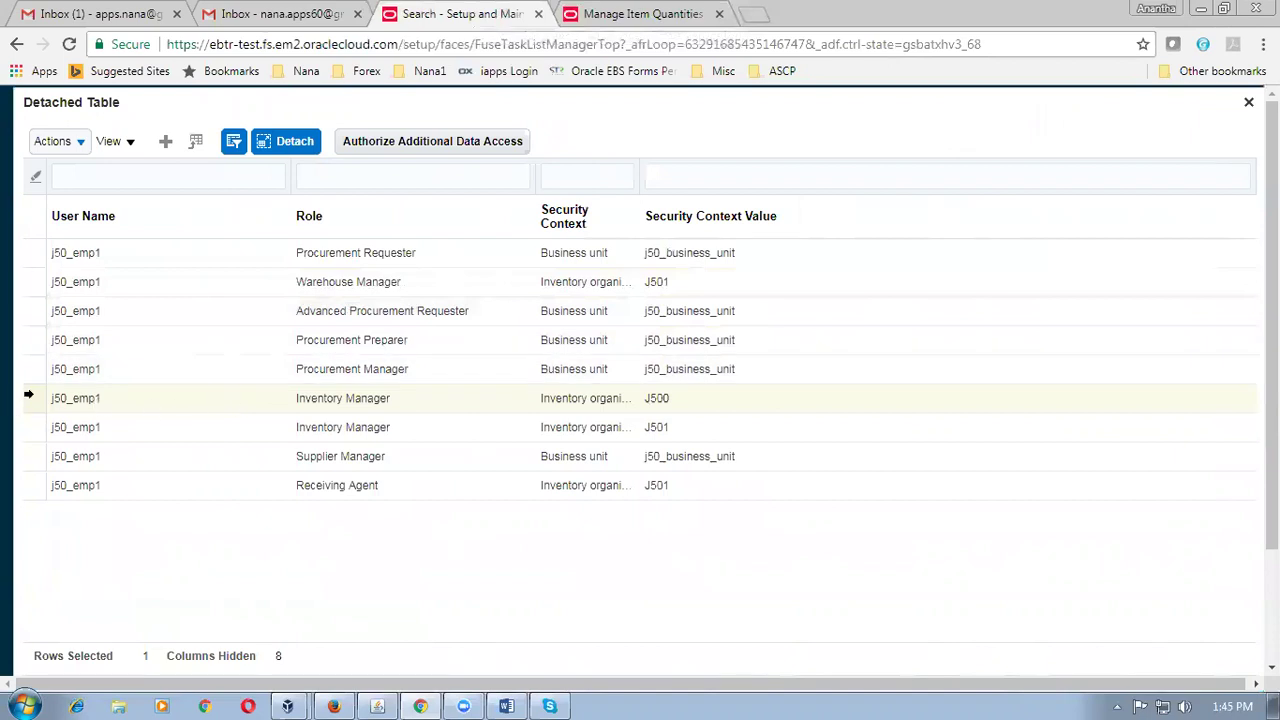
Revoke the Inventory Manager J500 assignment from Actions and close the detached table.
click(32, 398)
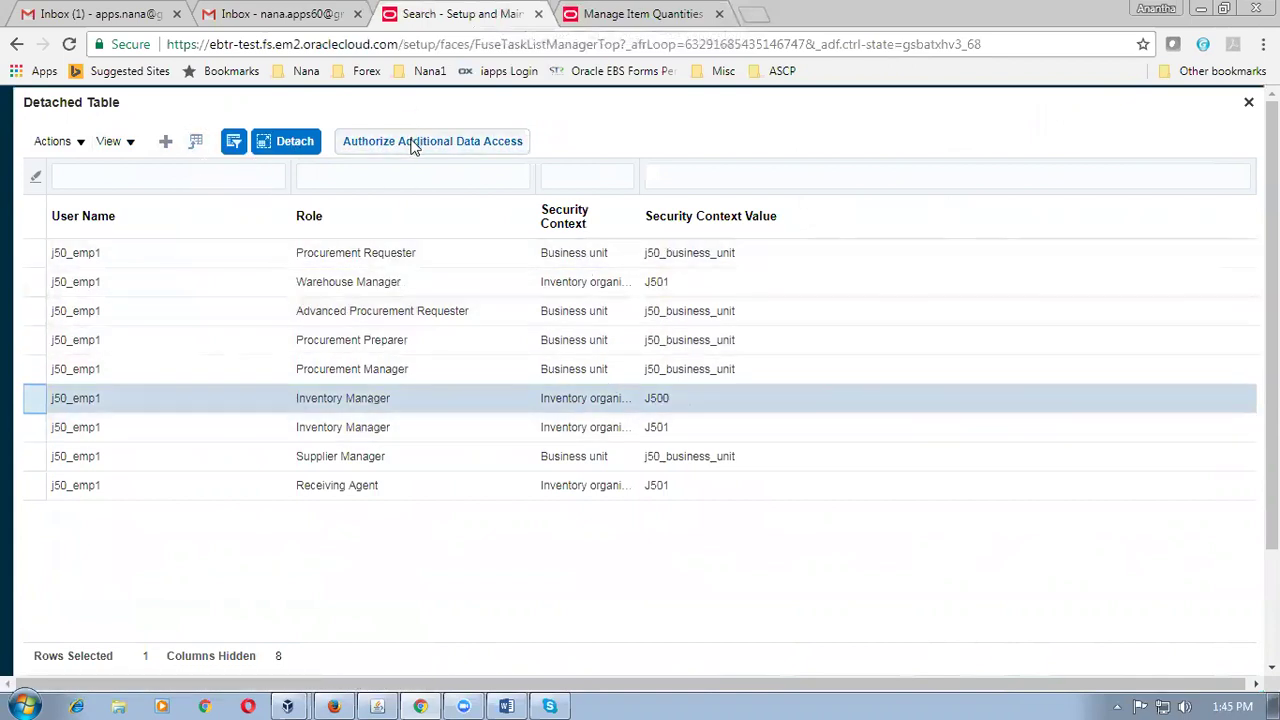
click(55, 145)
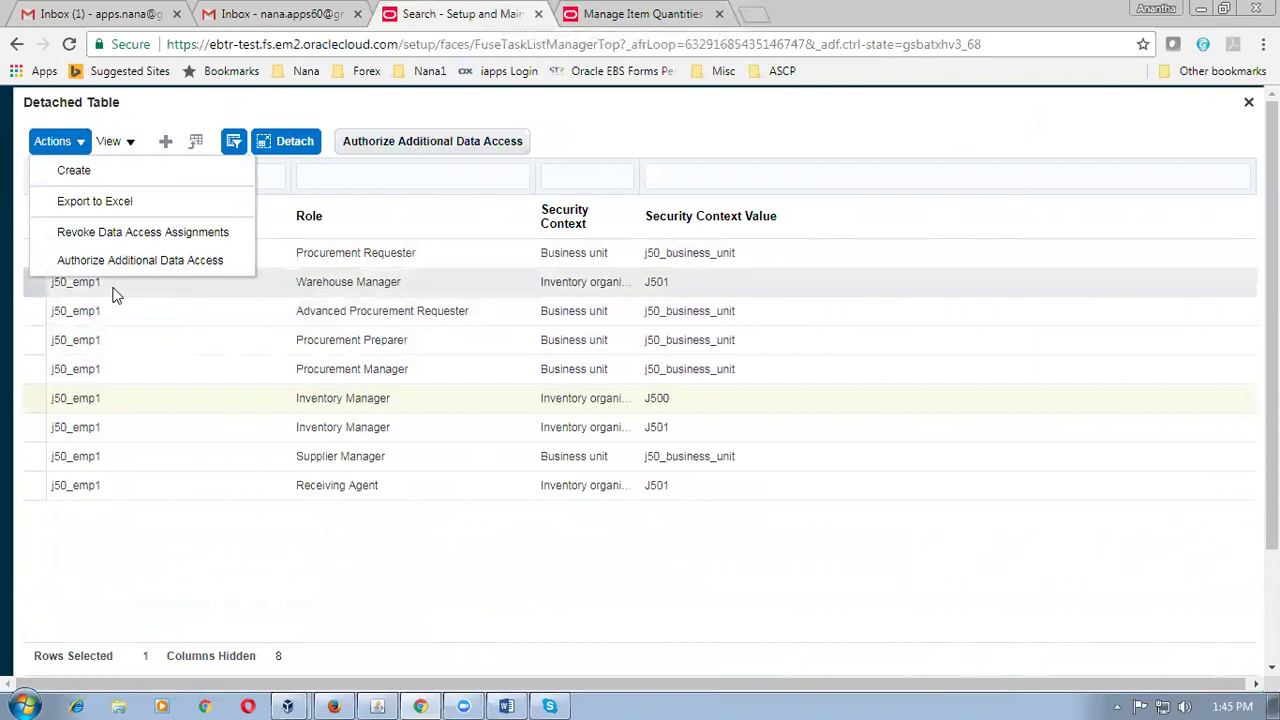
click(716, 398)
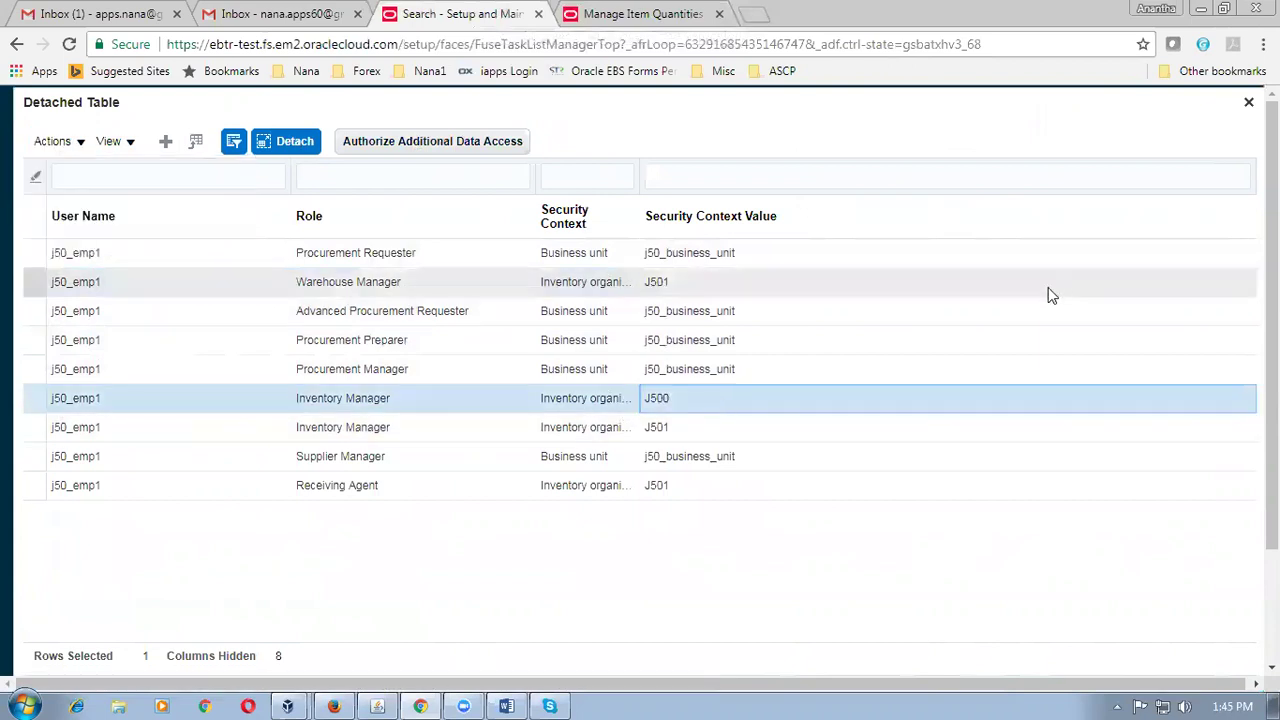
click(408, 400)
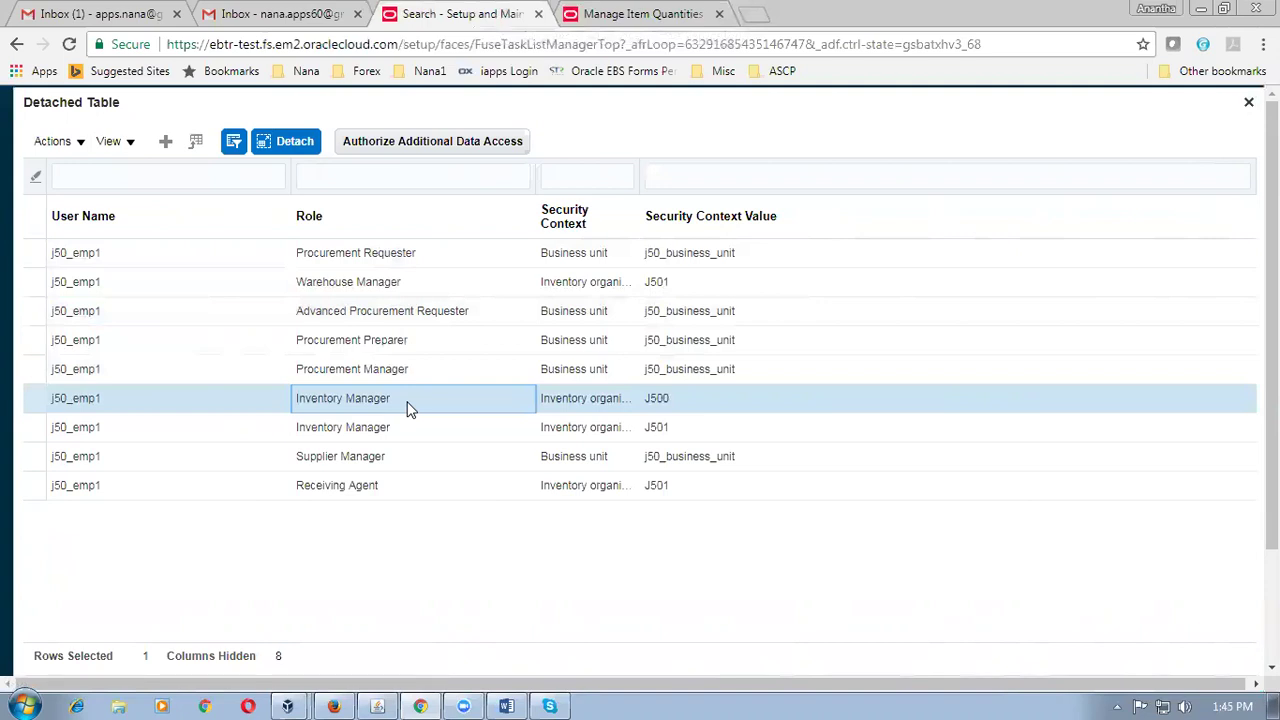
click(42, 143)
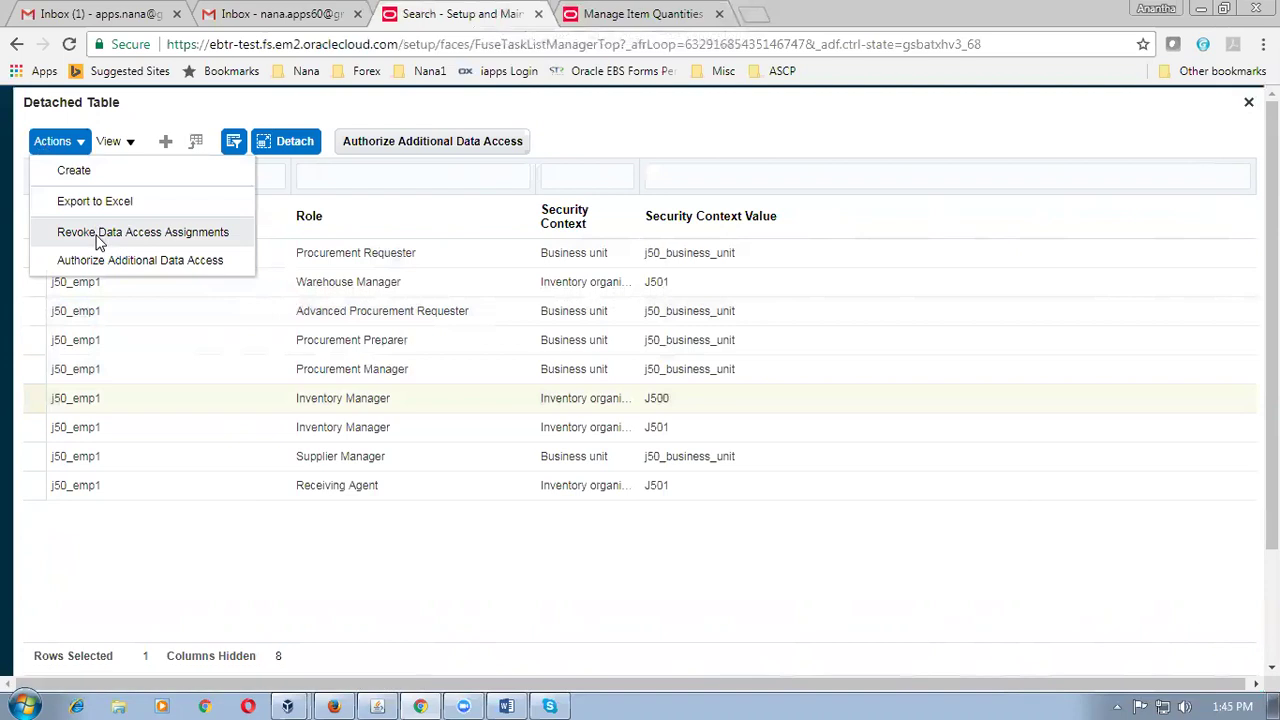
click(99, 241)
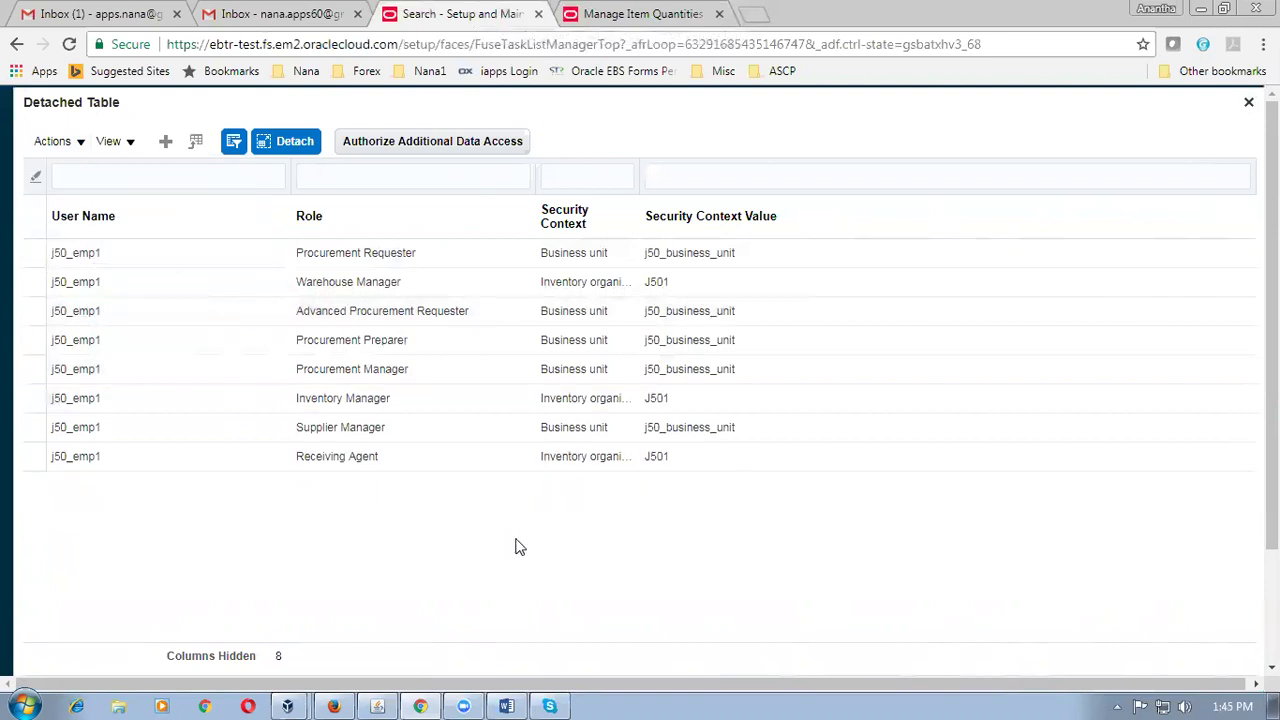
click(1248, 102)
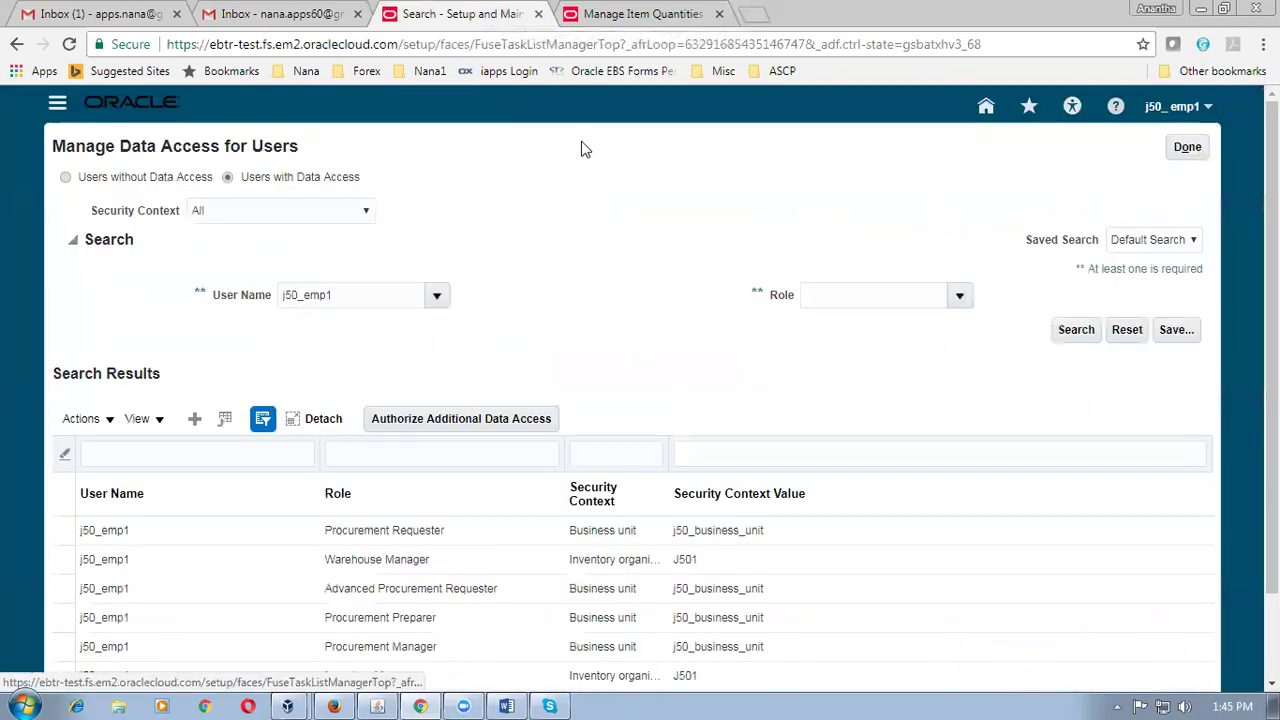
Finish the data access page with Done, then open Setup and Maintenance from the item quantities tab.
click(648, 14)
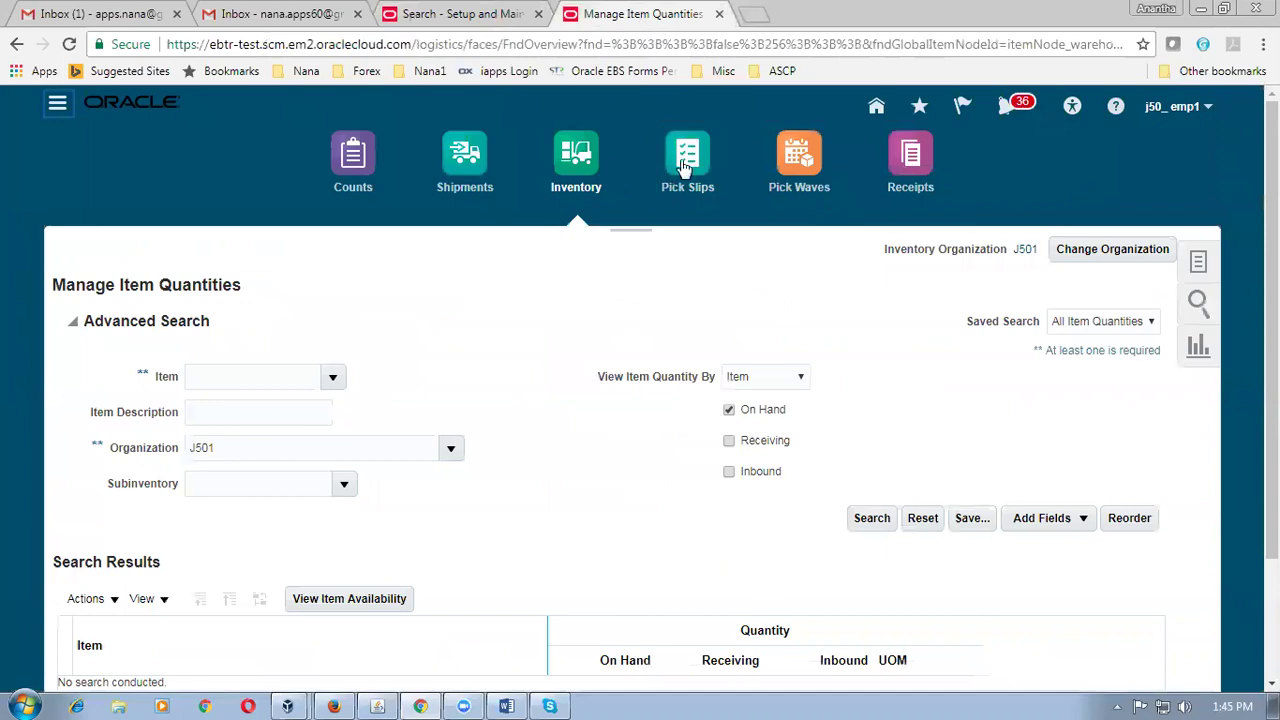
click(893, 160)
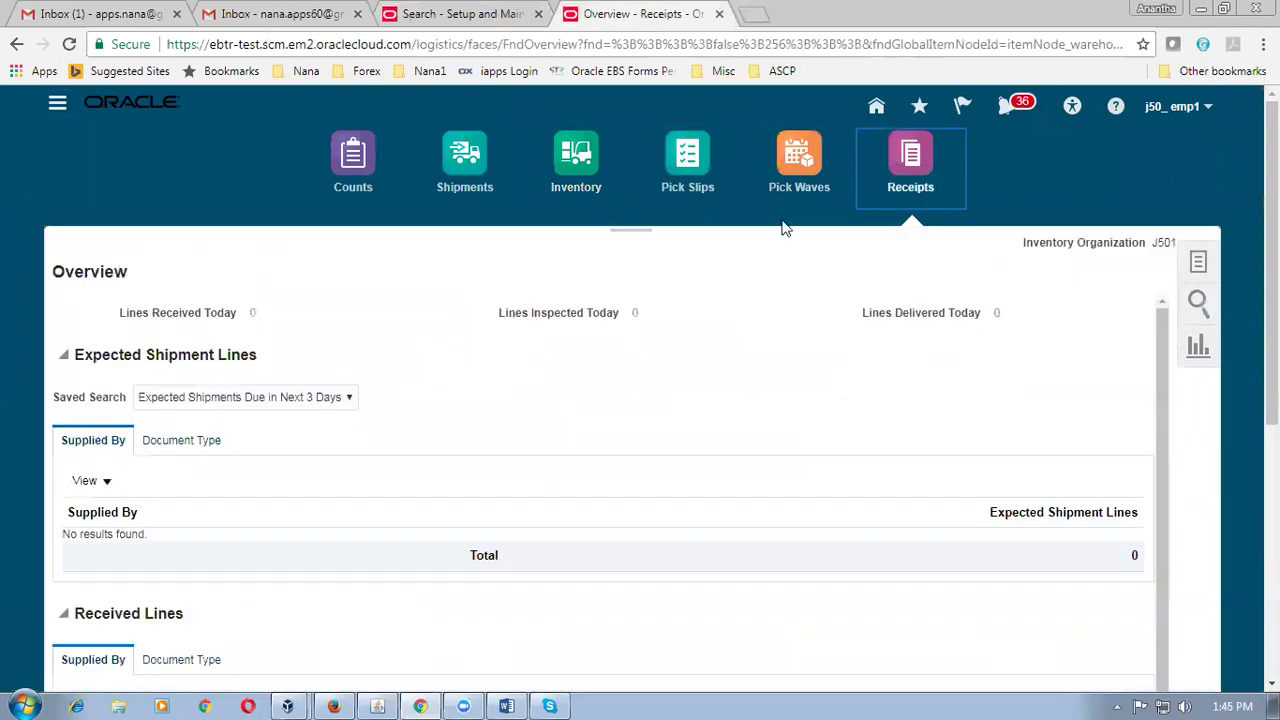
click(578, 160)
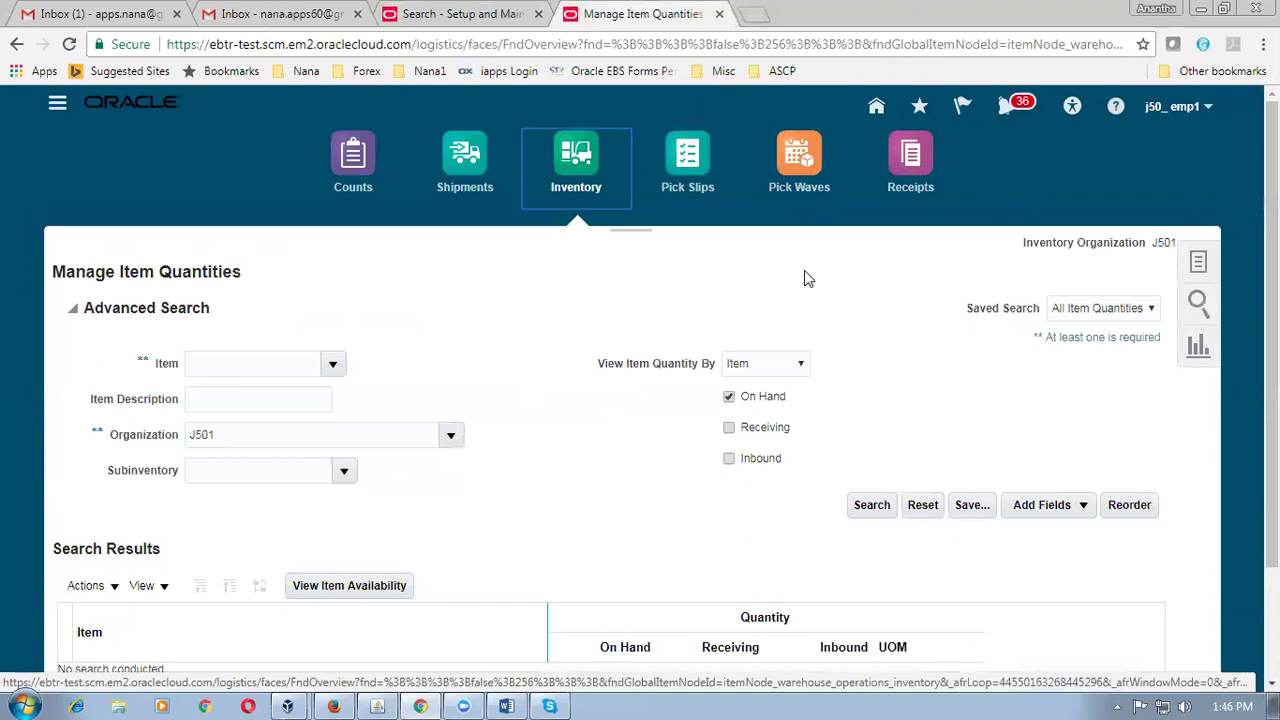
click(492, 14)
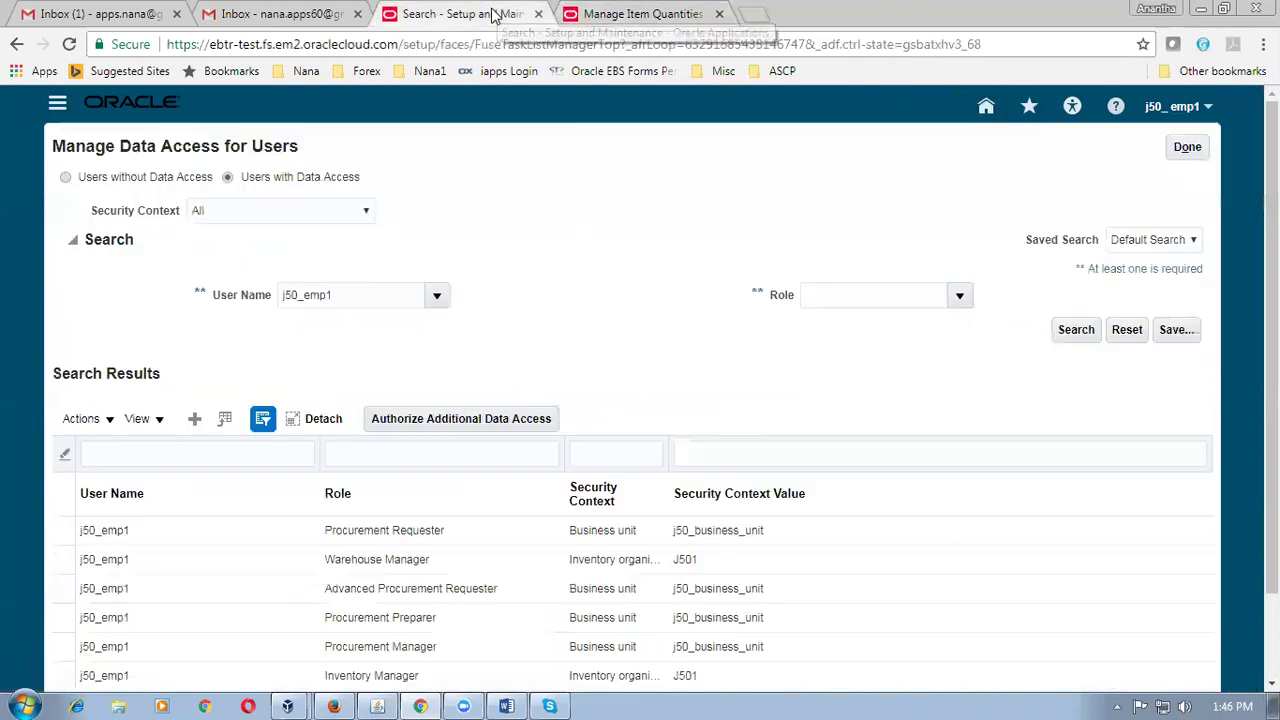
click(1185, 148)
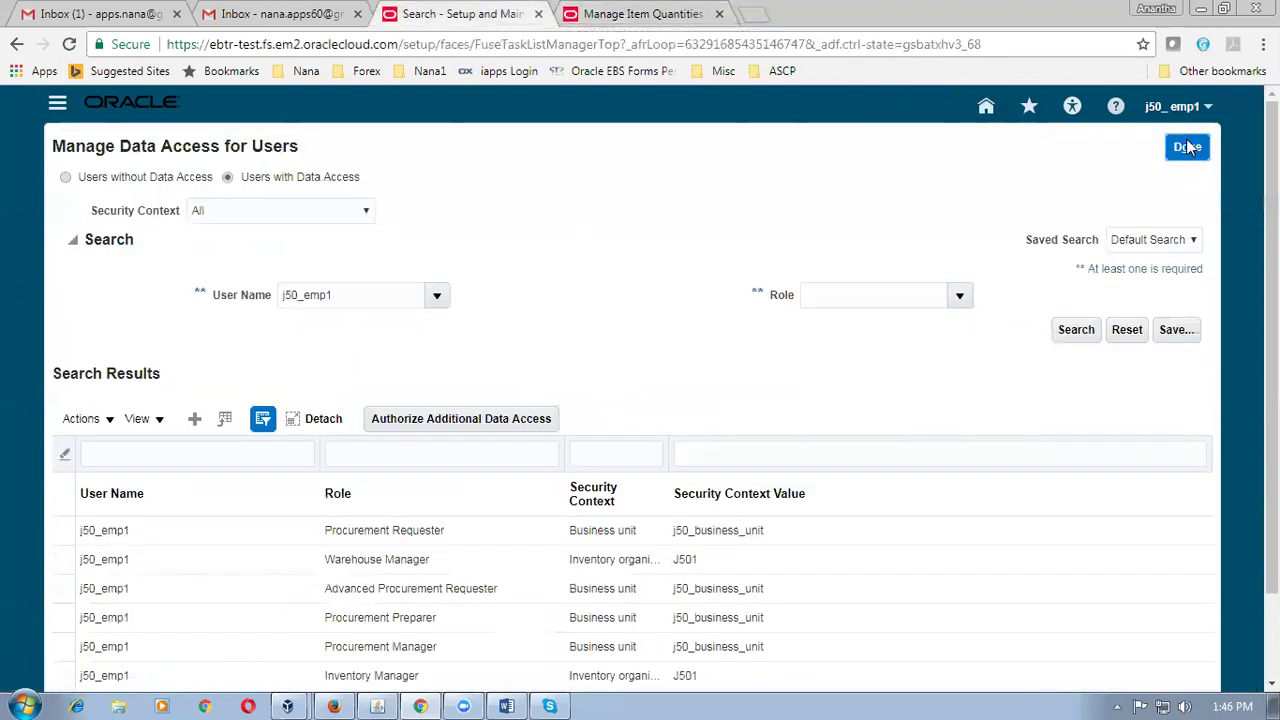
click(620, 16)
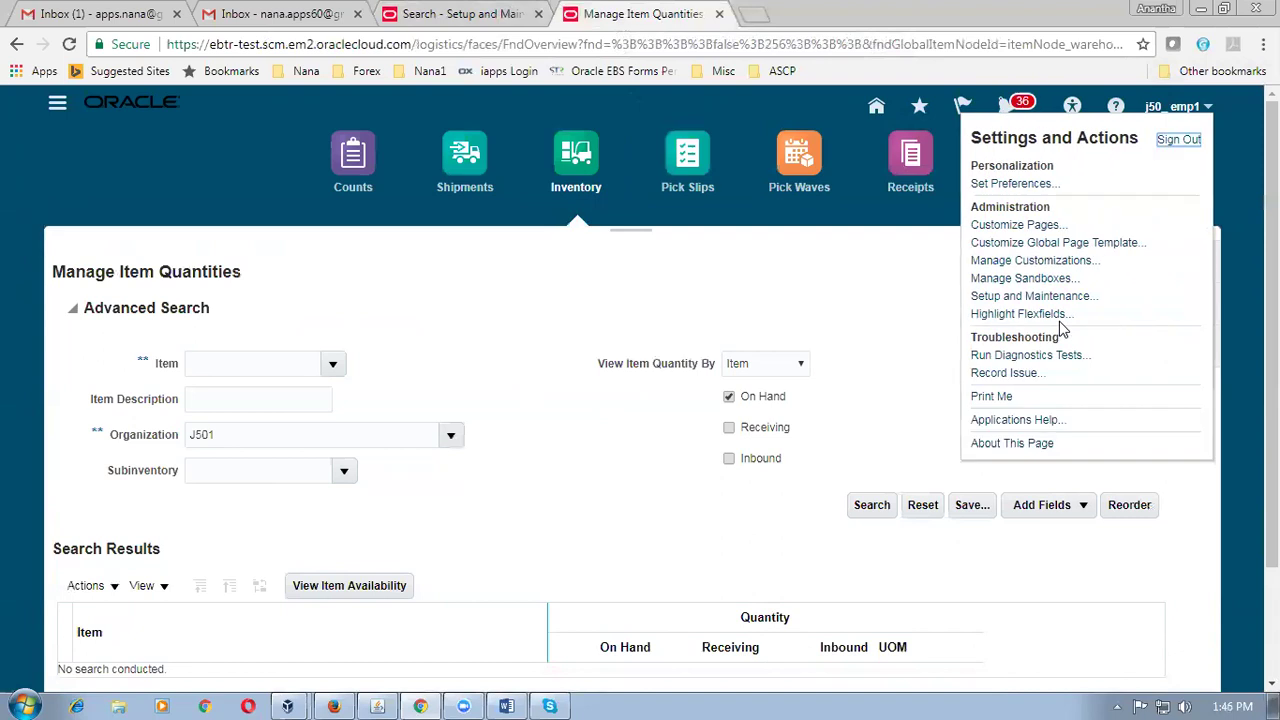
click(1040, 300)
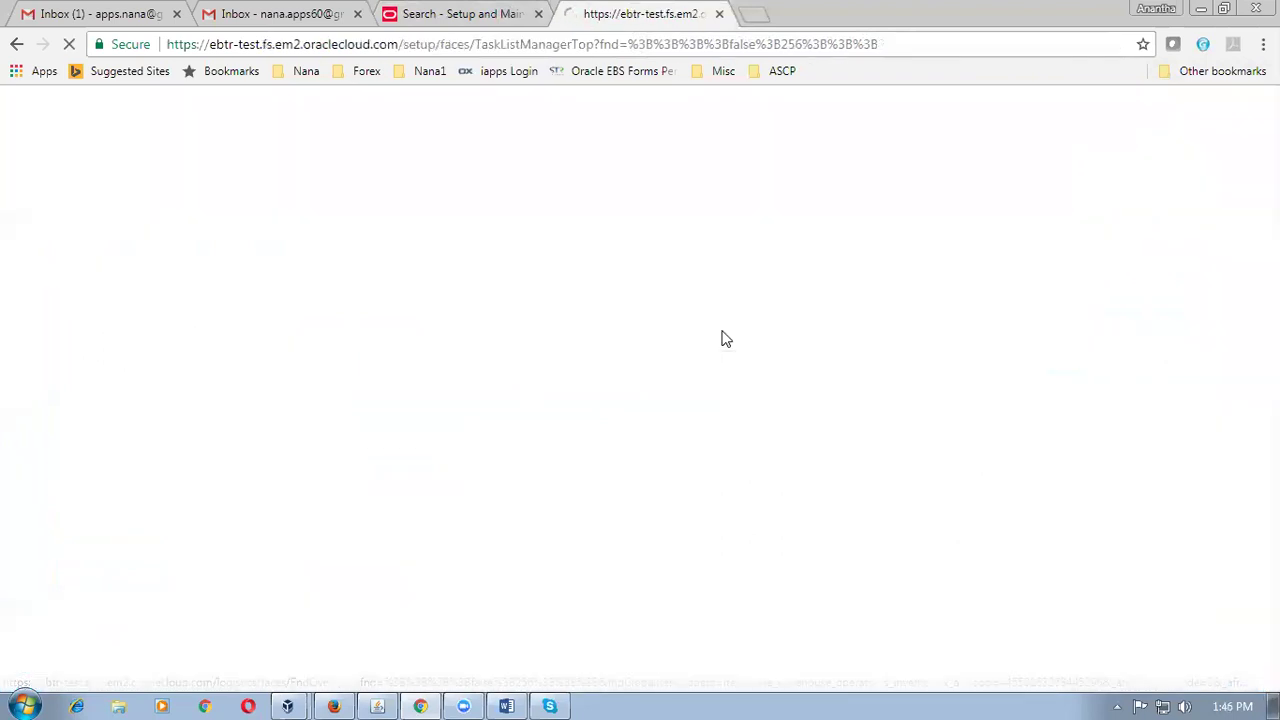
Search tasks for man%rec%para%, open Manage Receiving Parameters for J501, then return to data access.
click(775, 155)
text(man%rec%p)
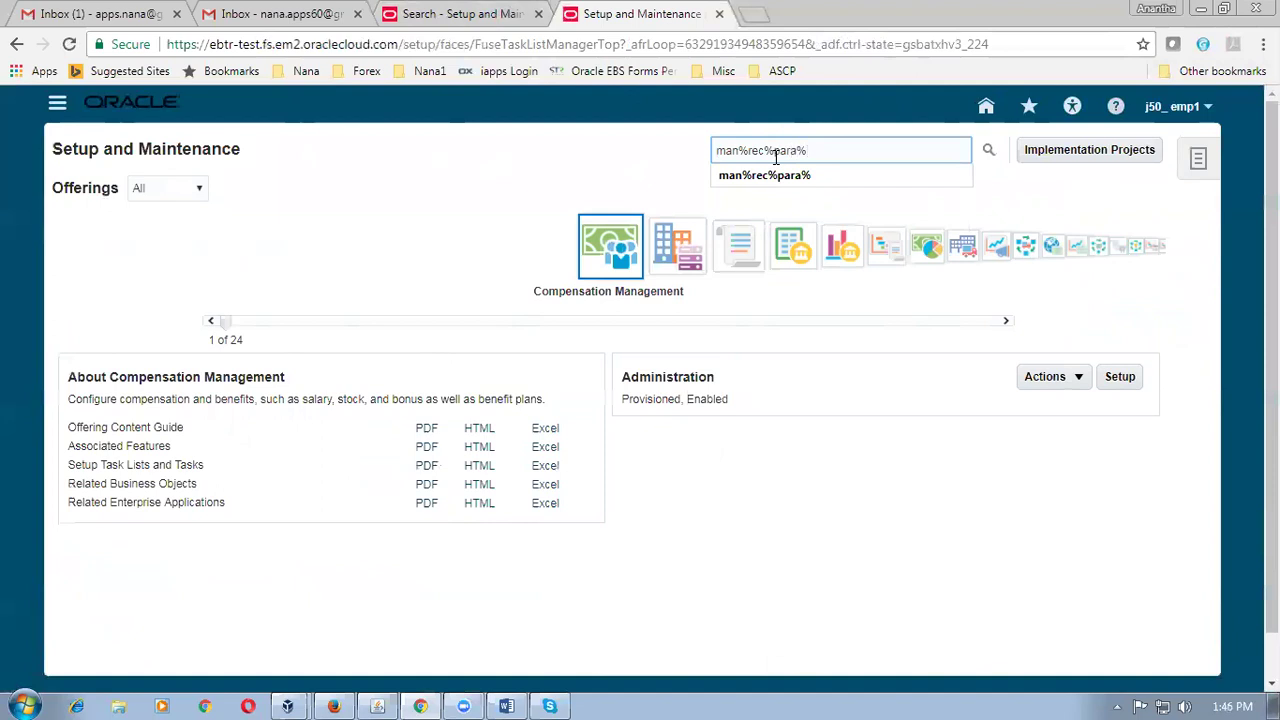
text(ara%)
key(Return)
click(160, 290)
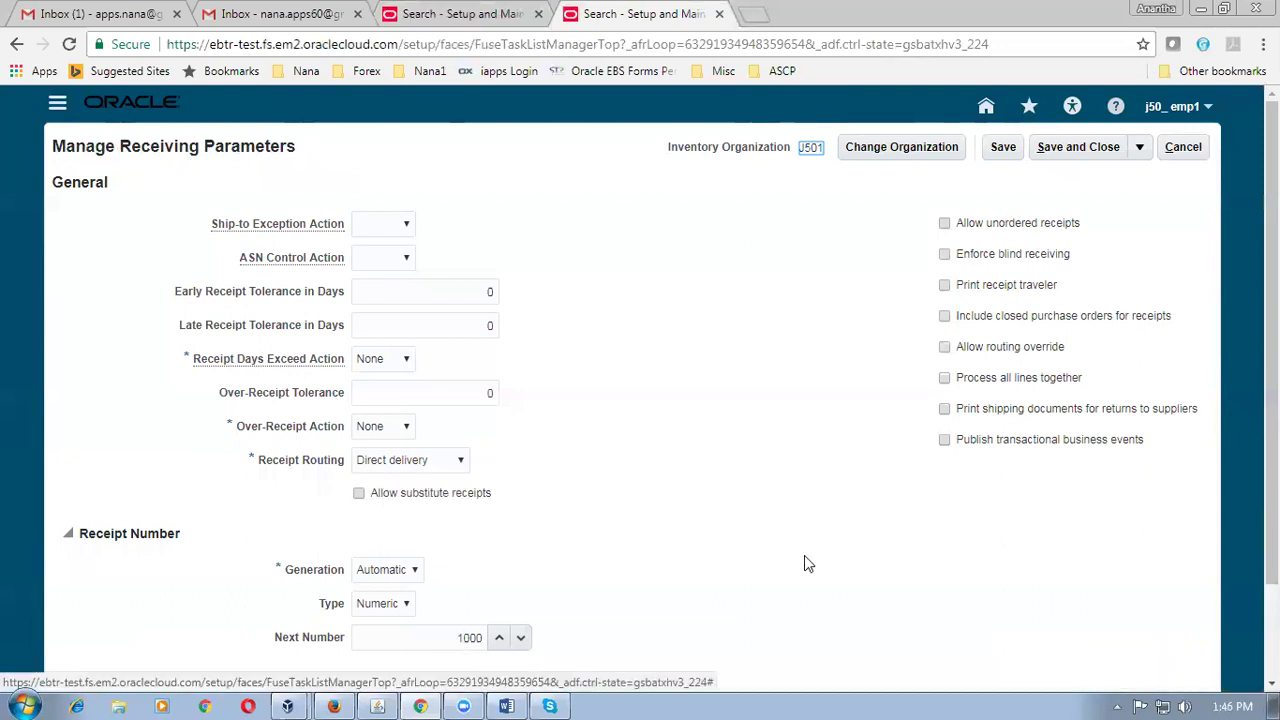
click(480, 18)
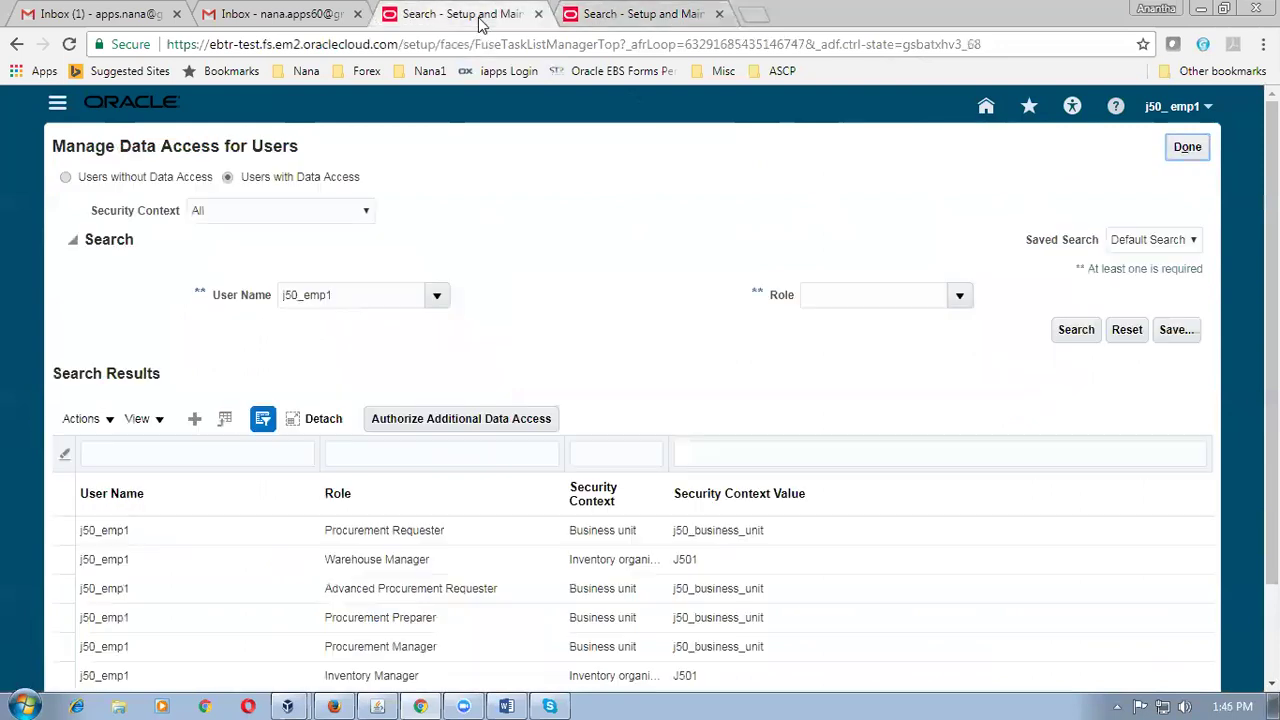
Close Manage Data Access for Users with Done and return to the home springboard.
click(1180, 154)
click(1195, 157)
click(1180, 155)
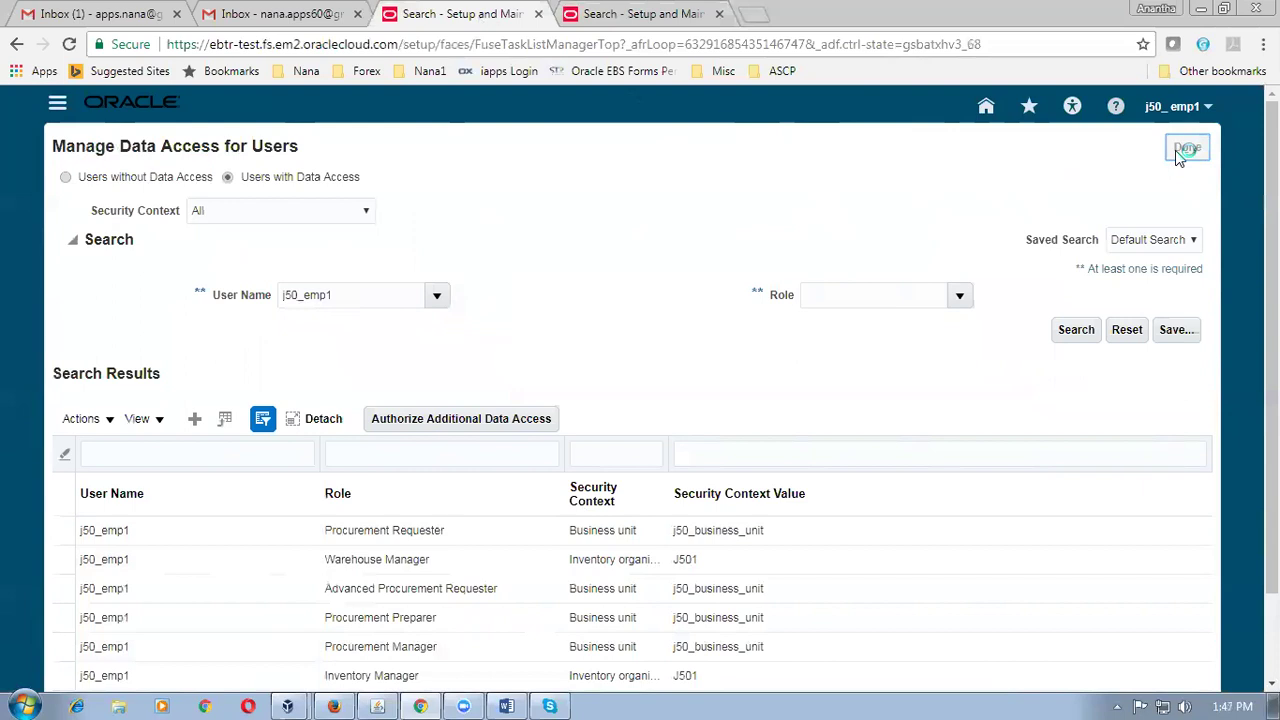
click(986, 110)
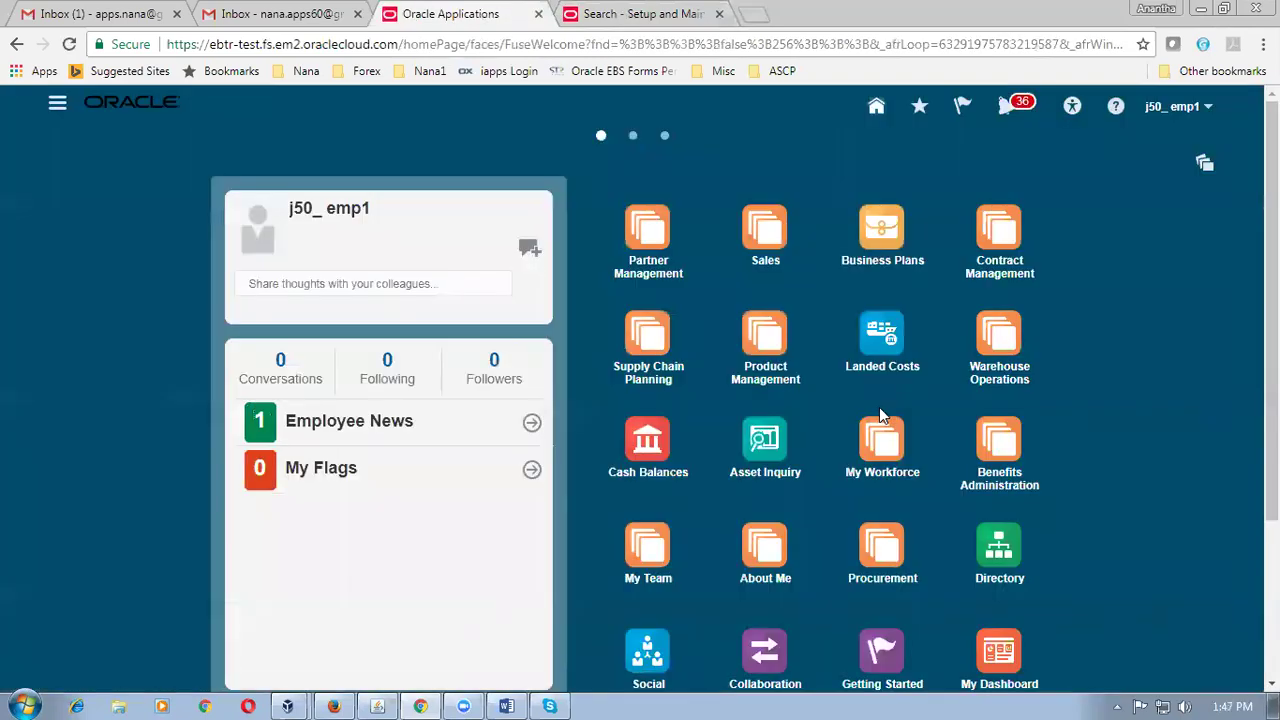
Open the Procurement > Purchasing work area and show its purchasing Tasks panel.
scroll(880, 410, down, 2)
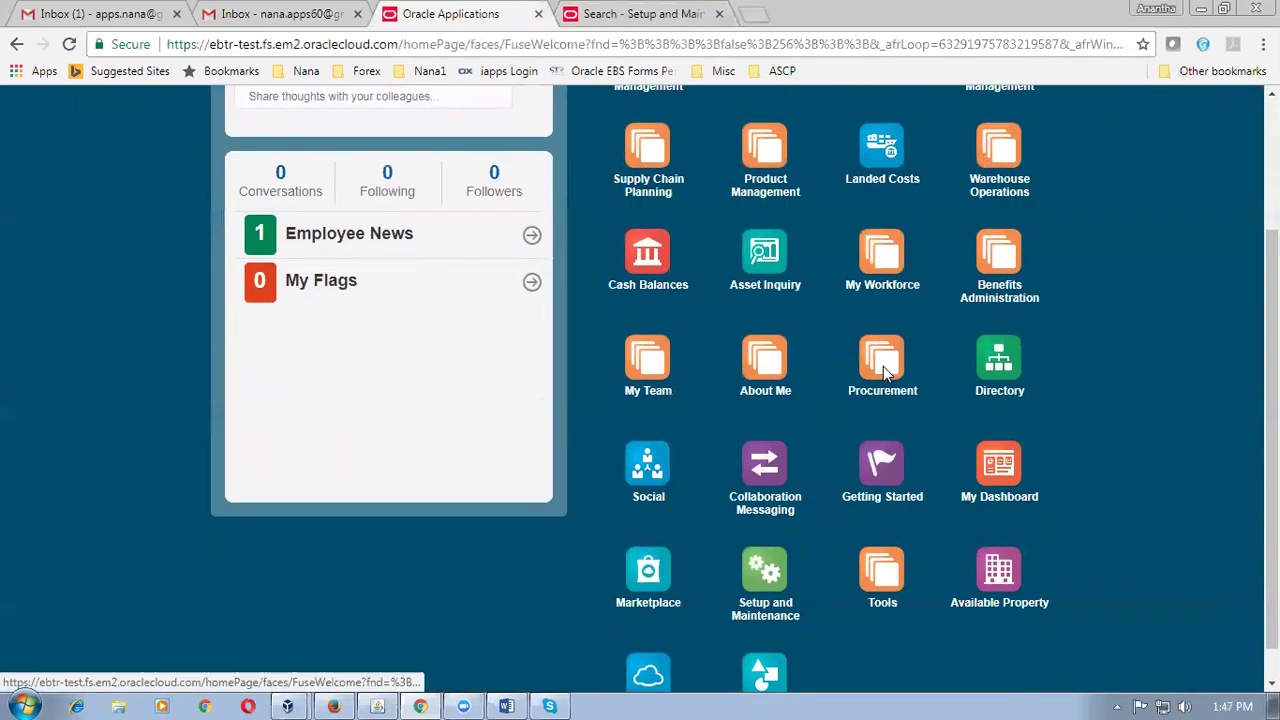
click(884, 372)
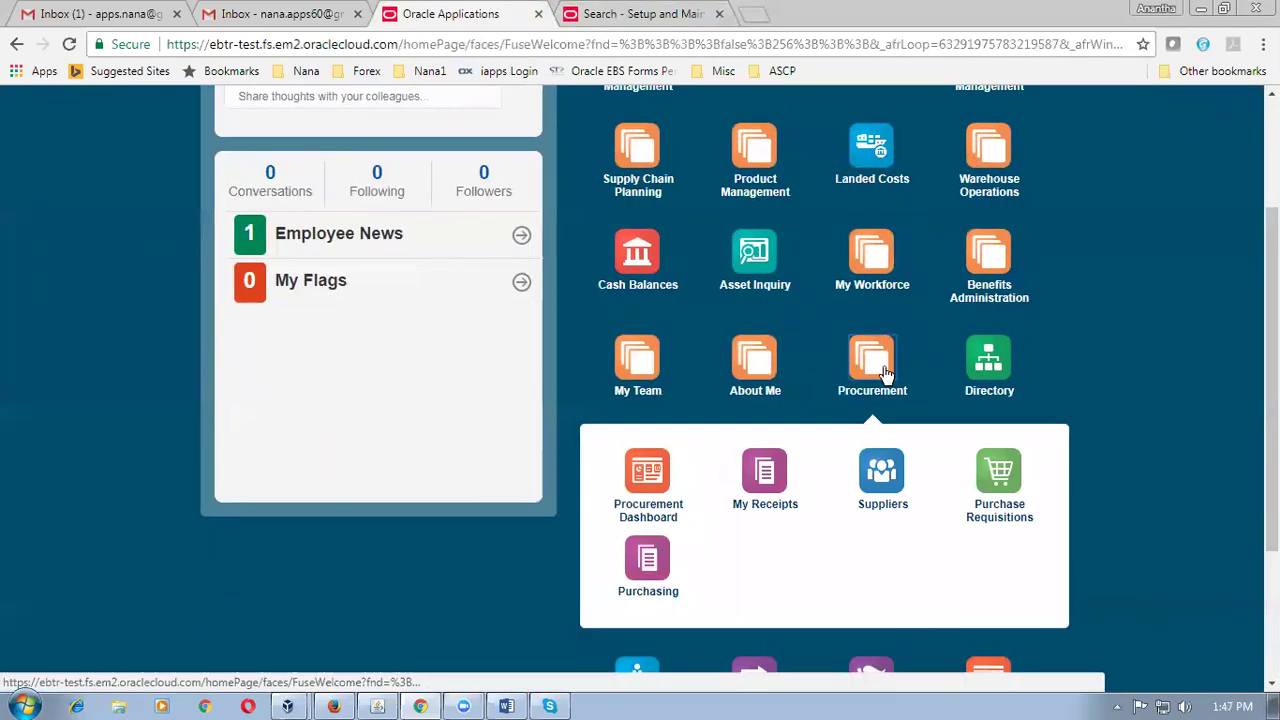
click(656, 565)
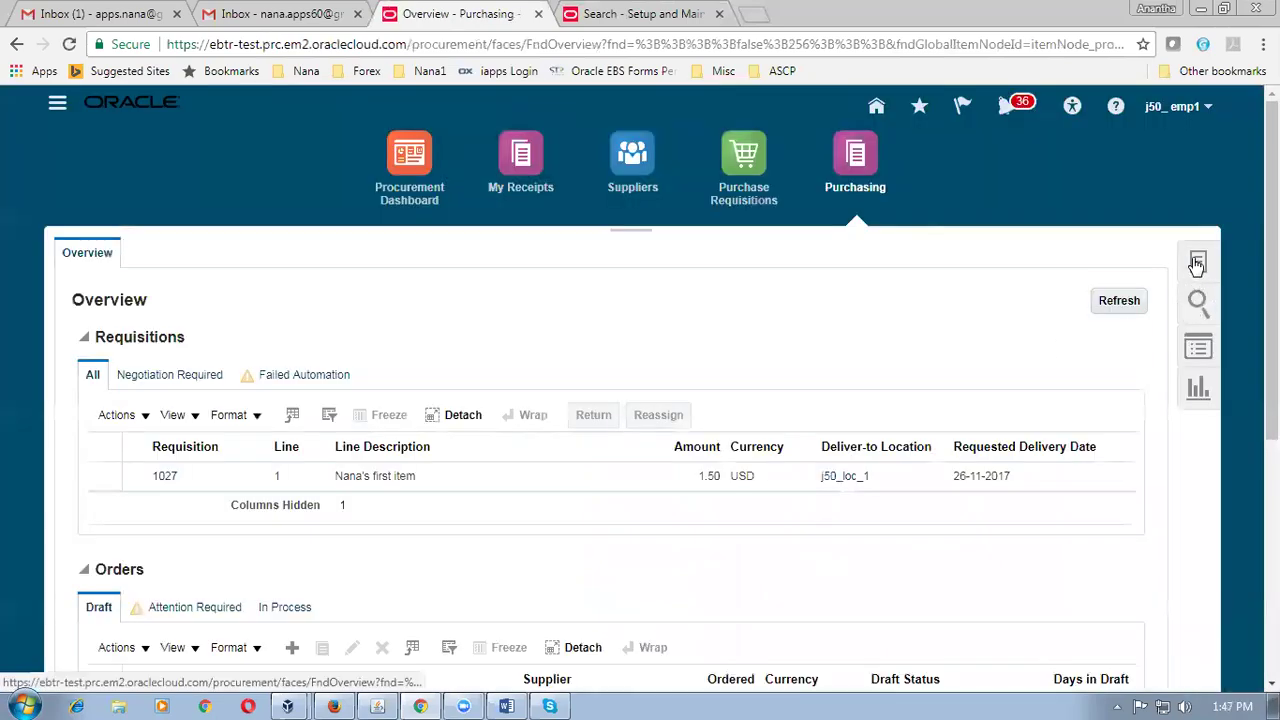
click(1197, 263)
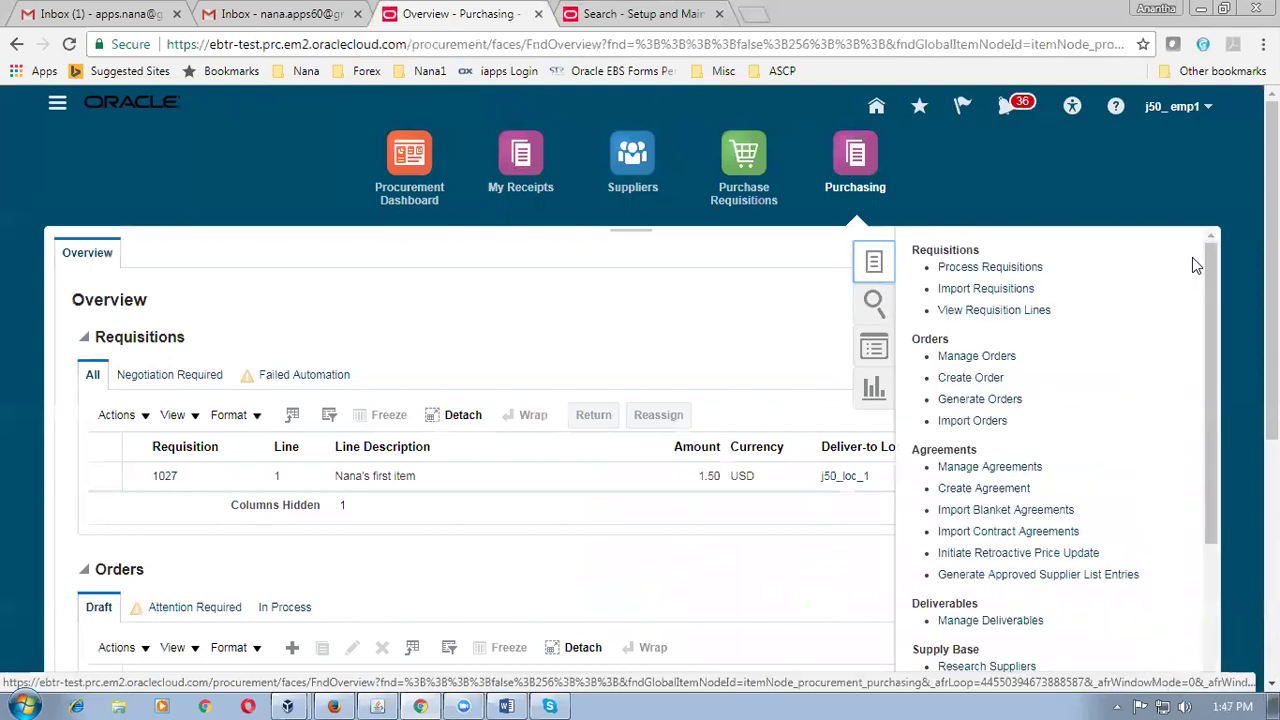
Create purchase order 2009 for supplier j50_sup1 at Site 1.
click(1001, 381)
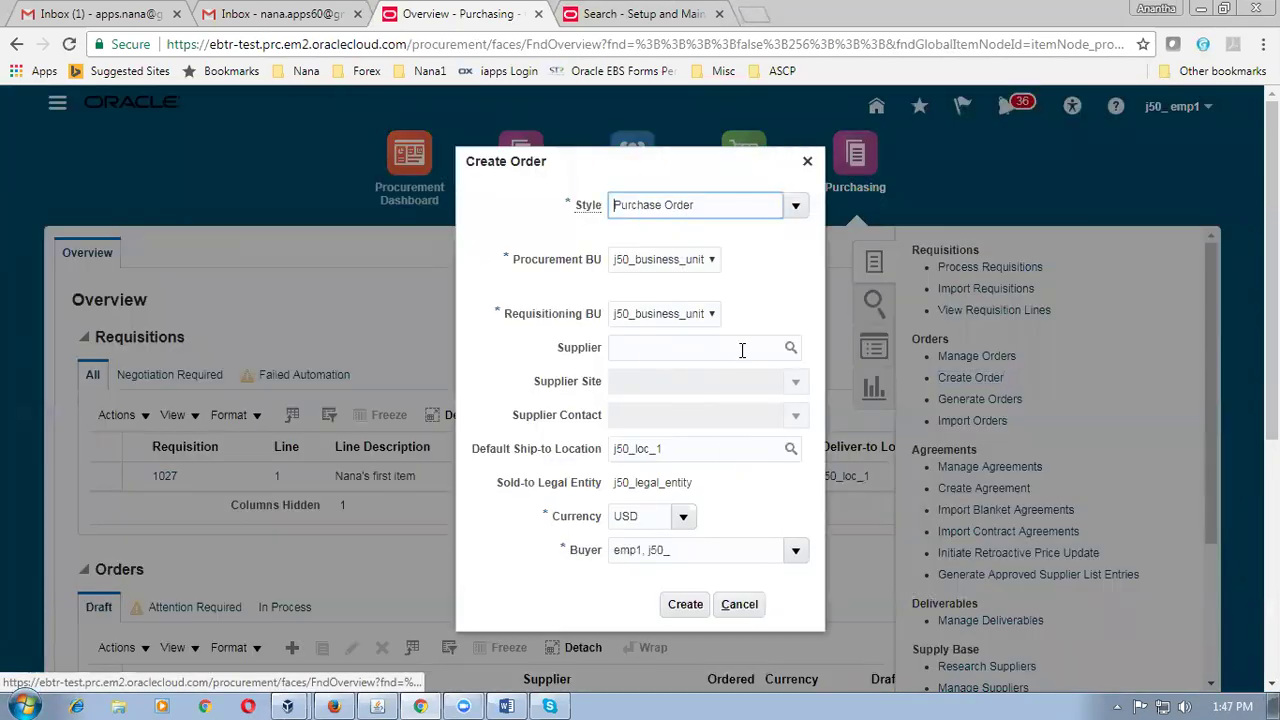
click(729, 349)
text(j50)
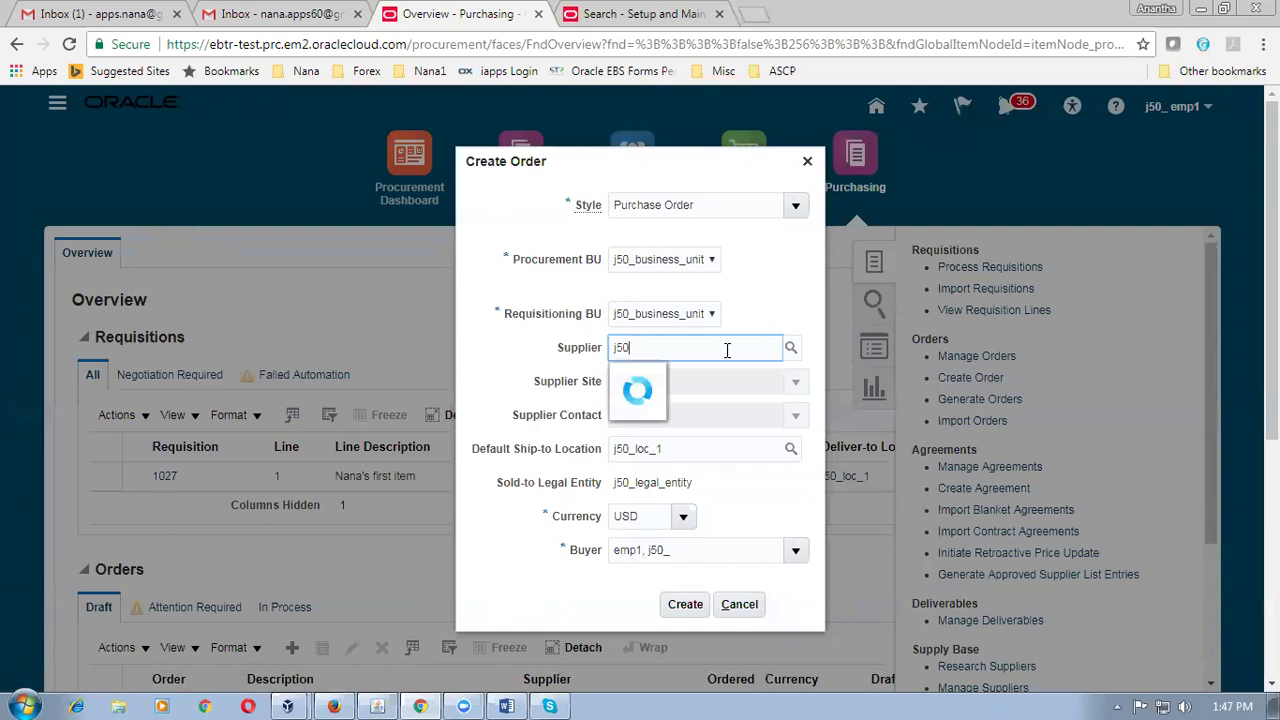
click(660, 378)
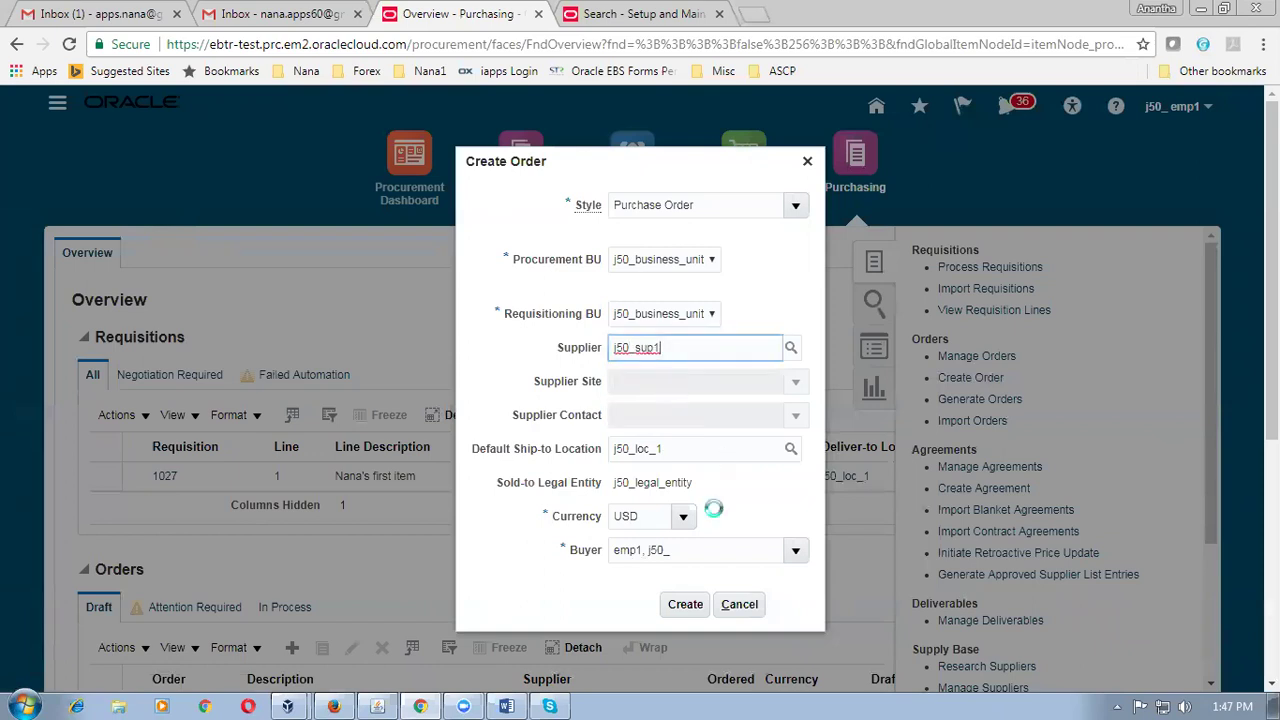
click(686, 605)
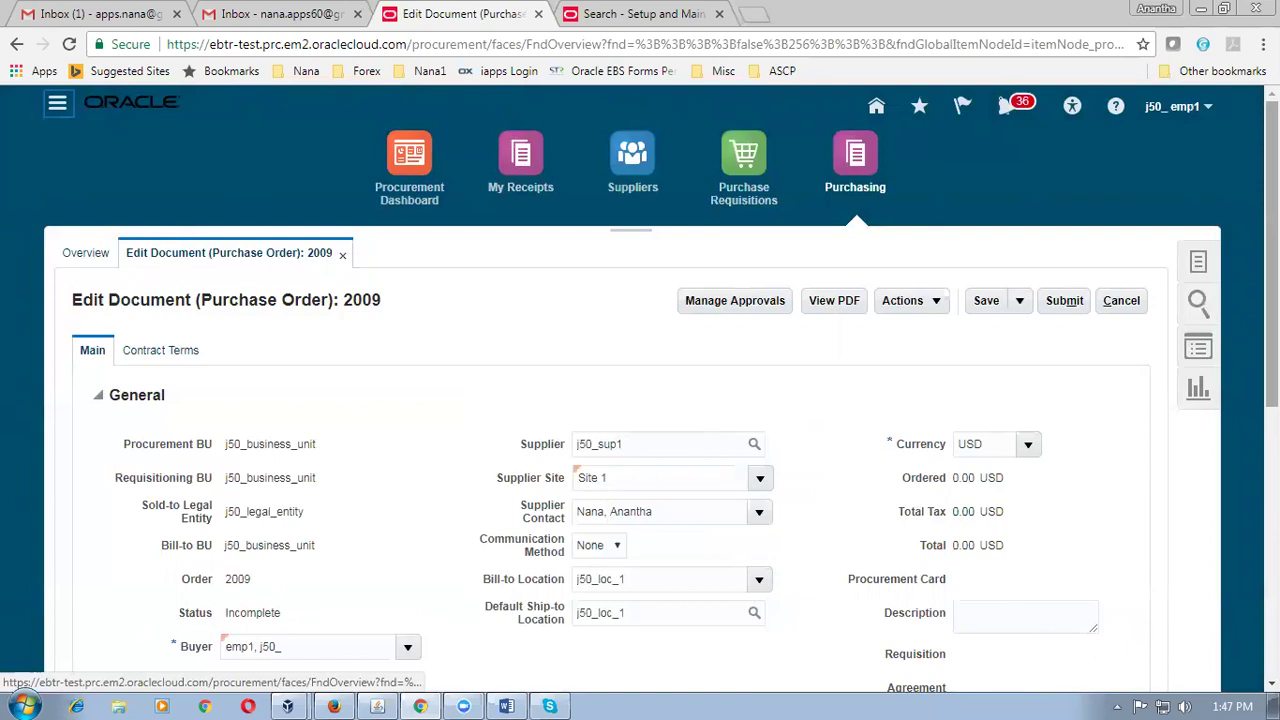
Add a blank Goods line 1 to the Lines table of purchase order 2009.
scroll(640, 400, down, 2)
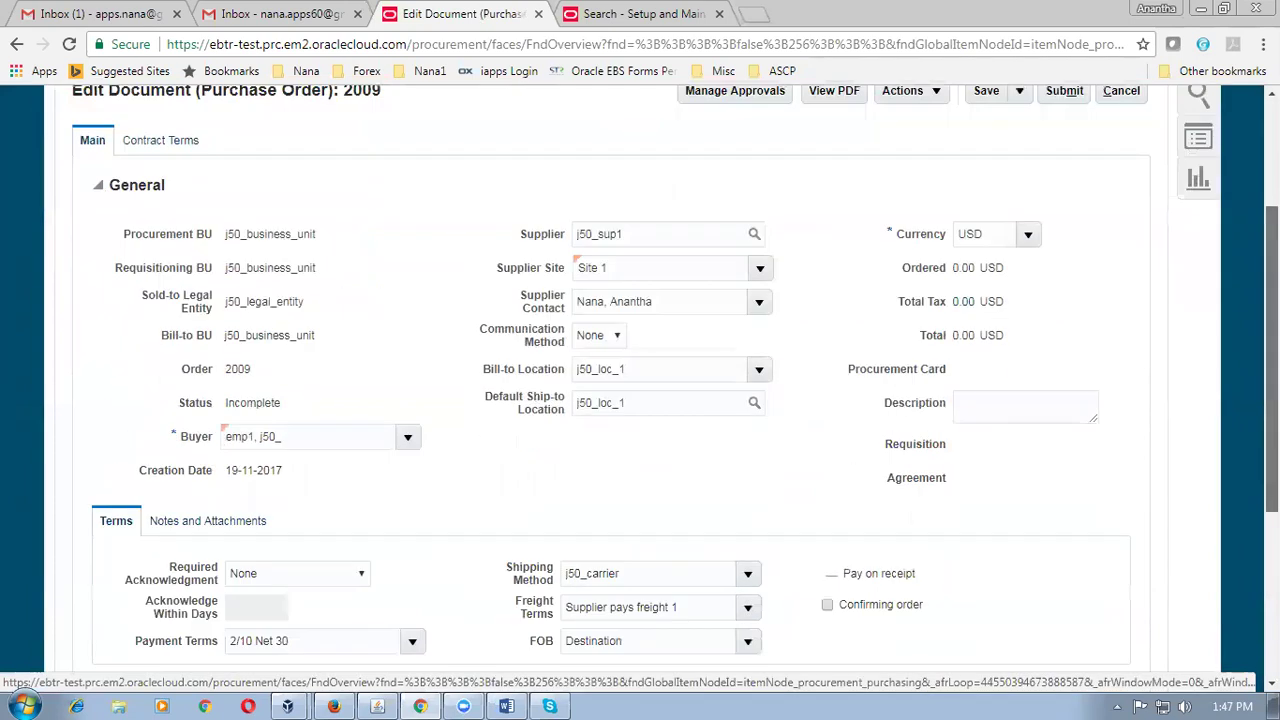
scroll(418, 630, down, 3)
click(298, 559)
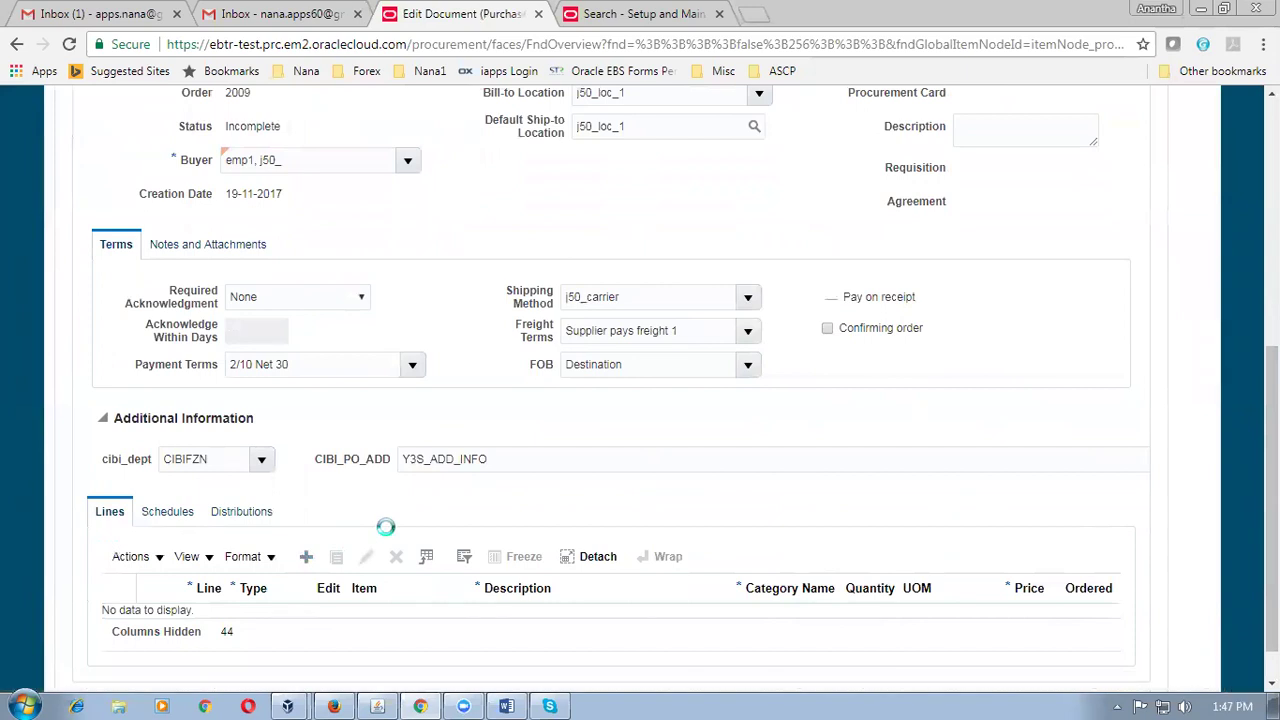
scroll(386, 527, down, 1)
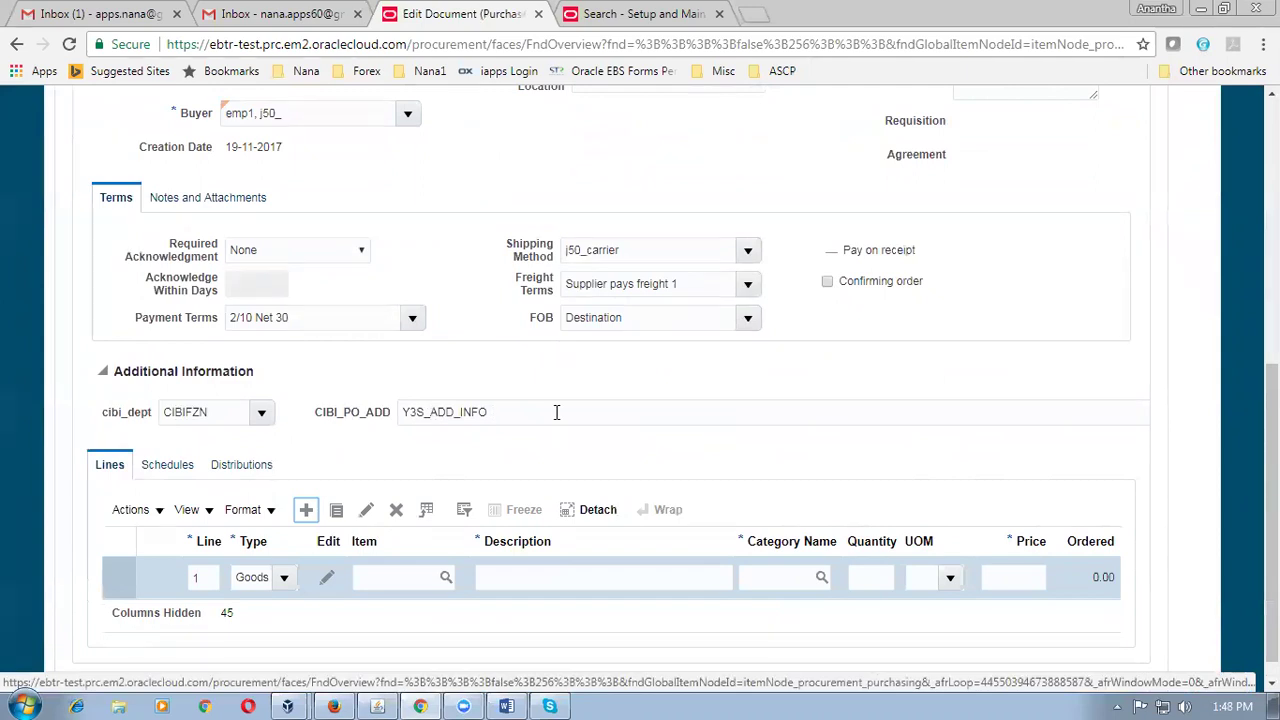
Set line 1 to item j50_item1 with quantity 100.
click(401, 579)
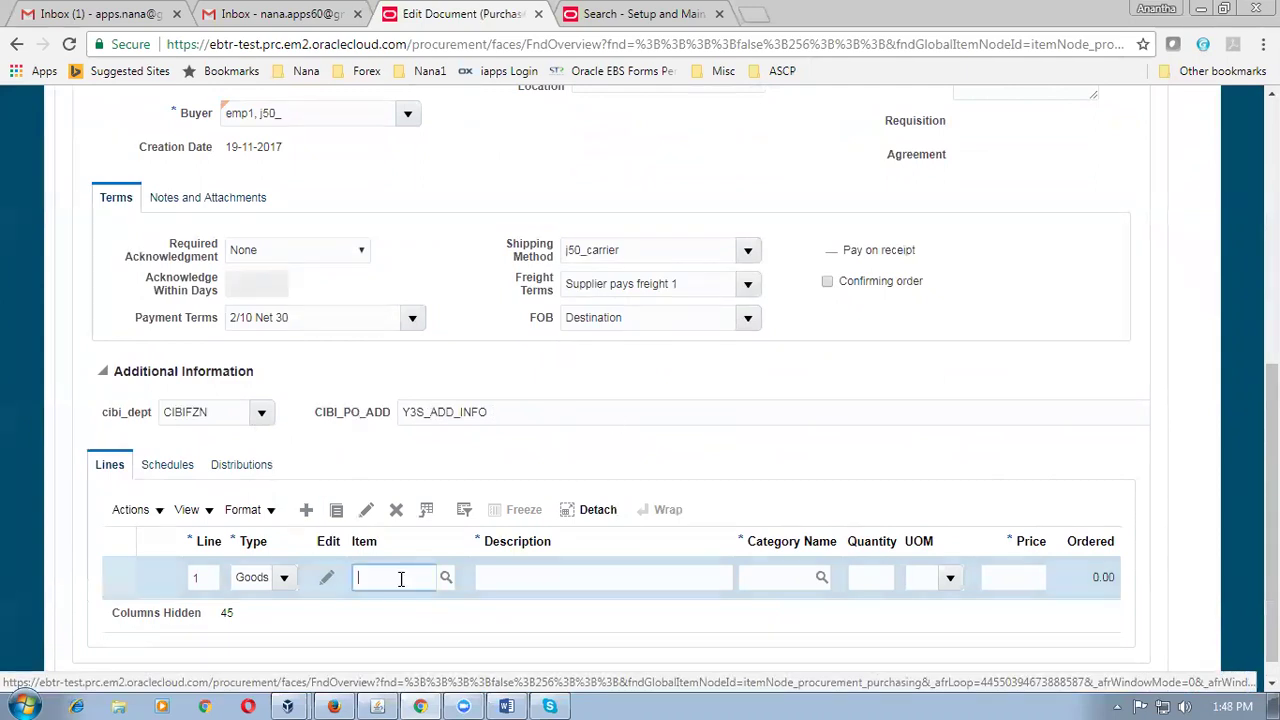
text(j50)
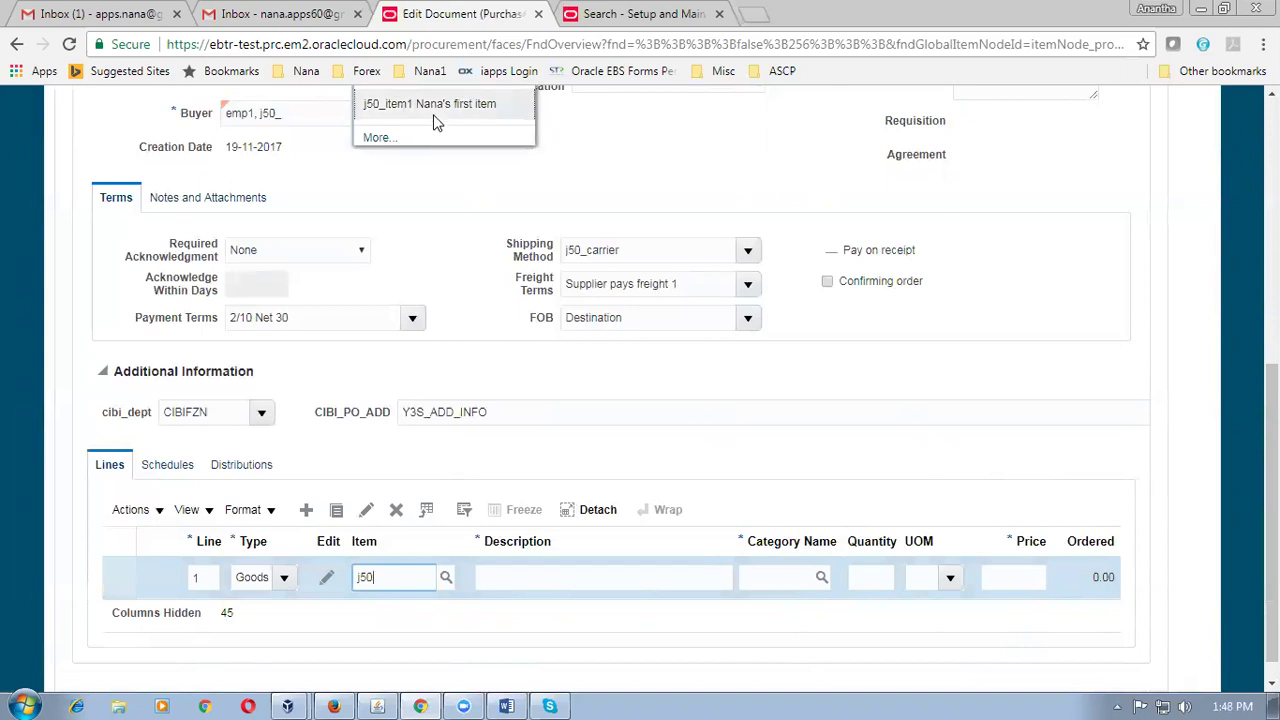
click(434, 118)
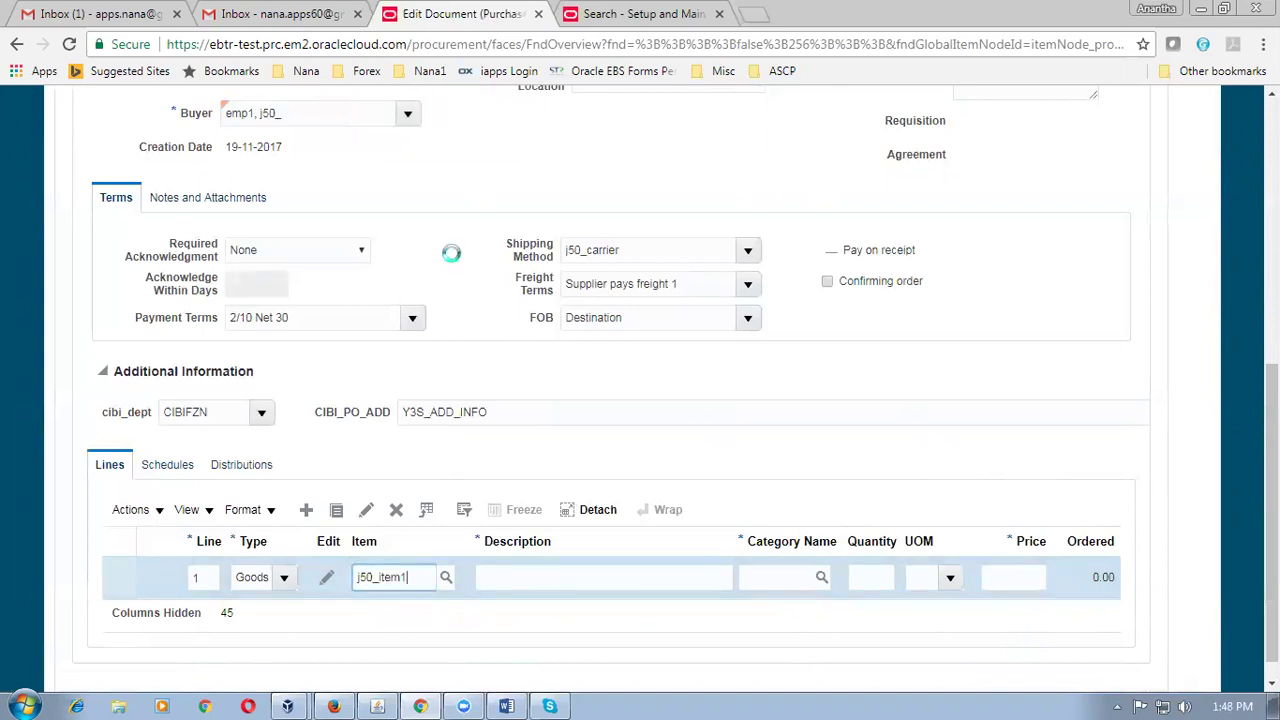
click(868, 585)
text(100)
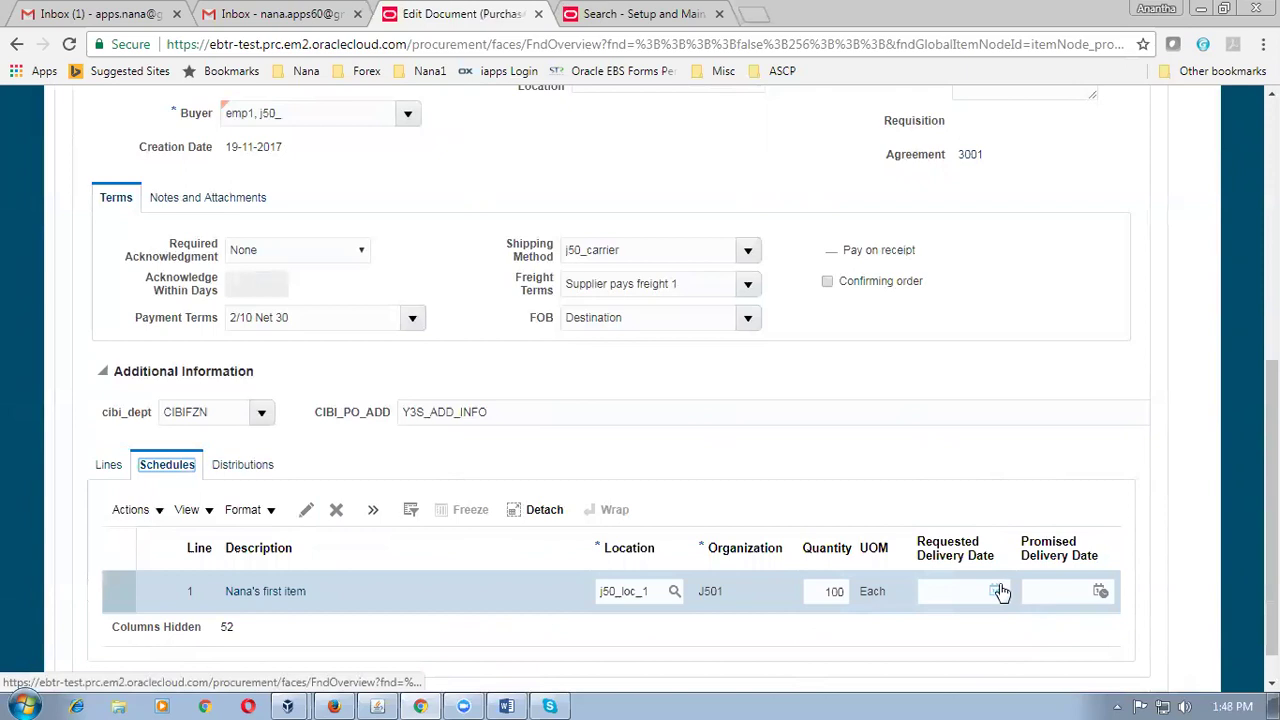
Give schedule 1 a requested delivery date of 23-11-2017, correcting 20-11-2017, and edit it.
click(997, 588)
click(951, 546)
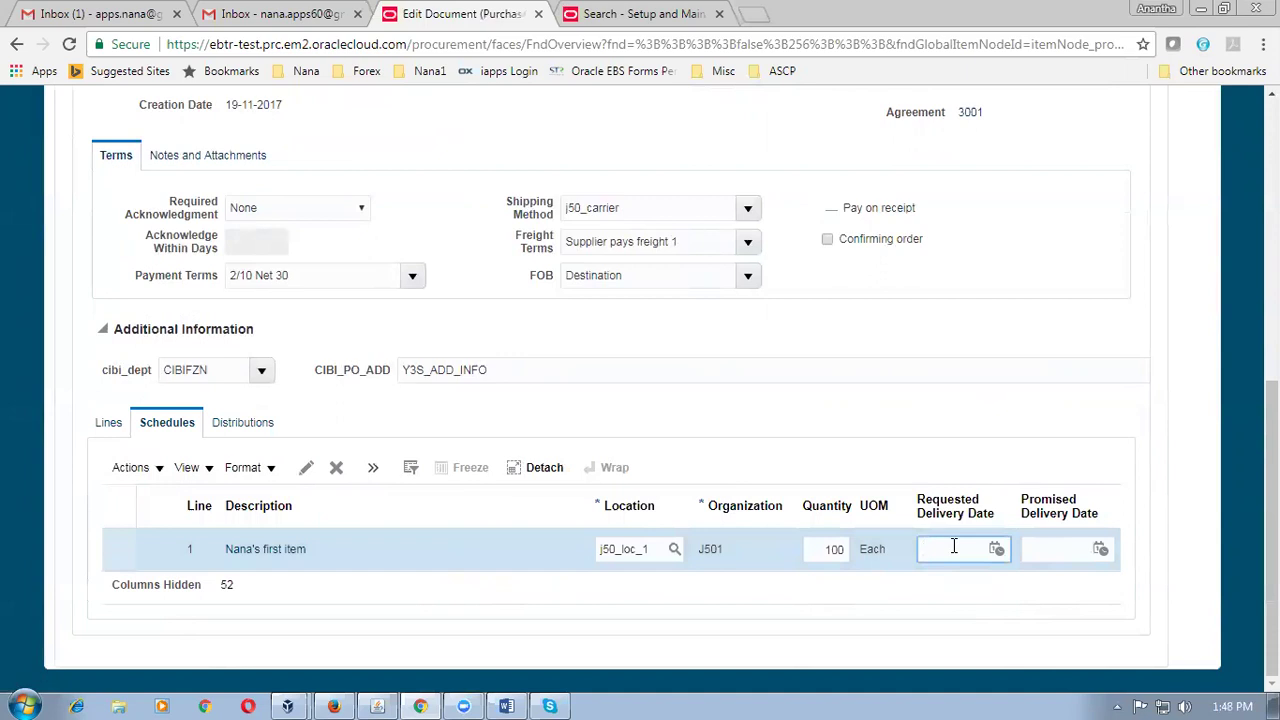
text(20-11-2017)
key(Tab)
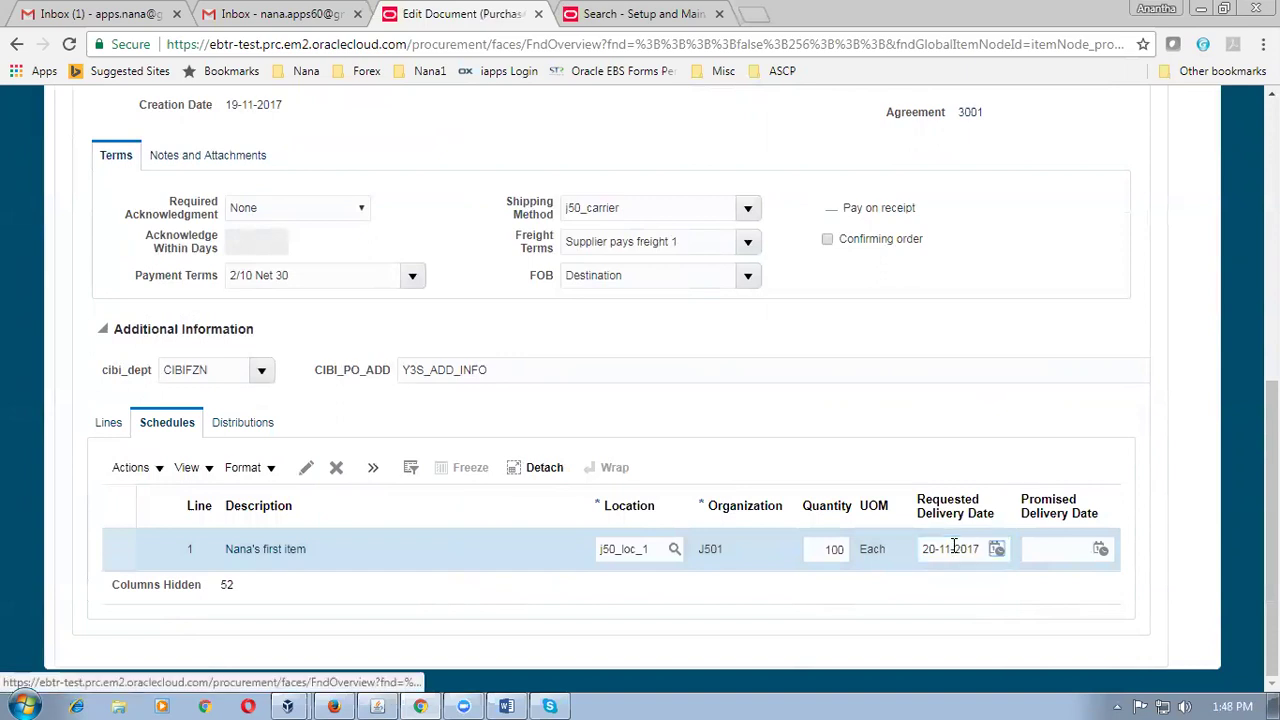
click(921, 551)
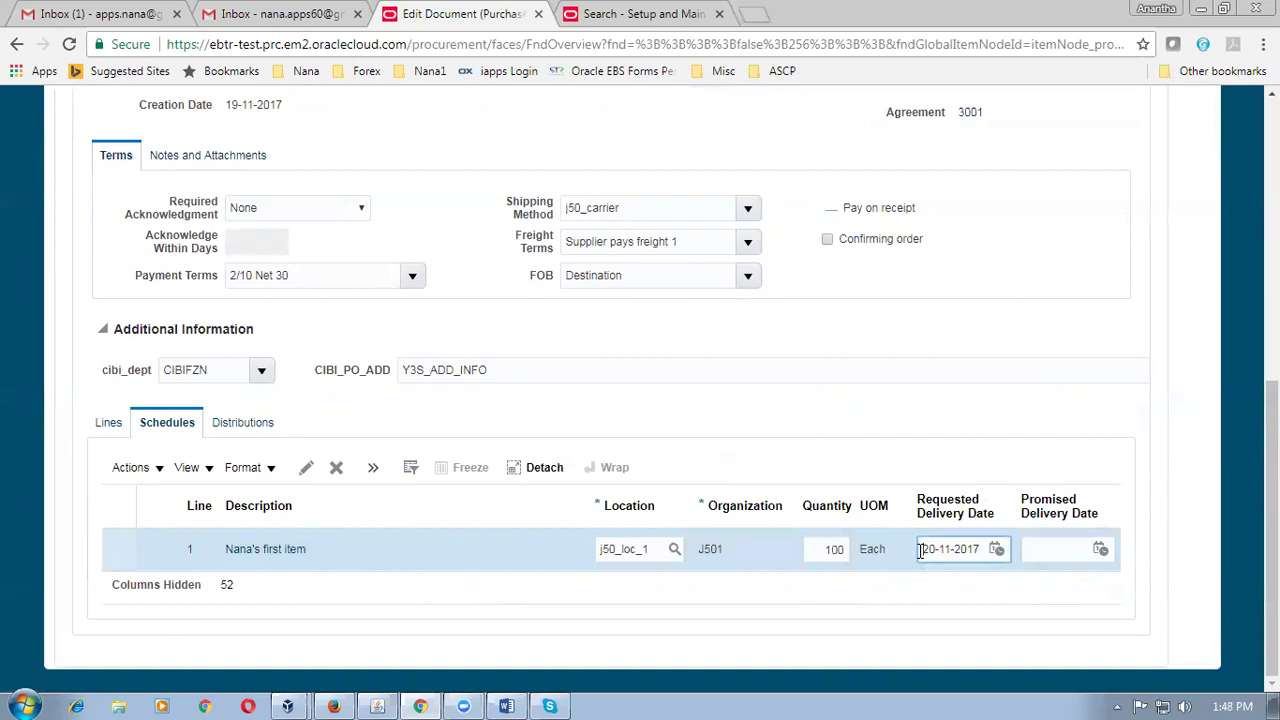
drag(921, 550, 933, 549)
text(23)
click(958, 590)
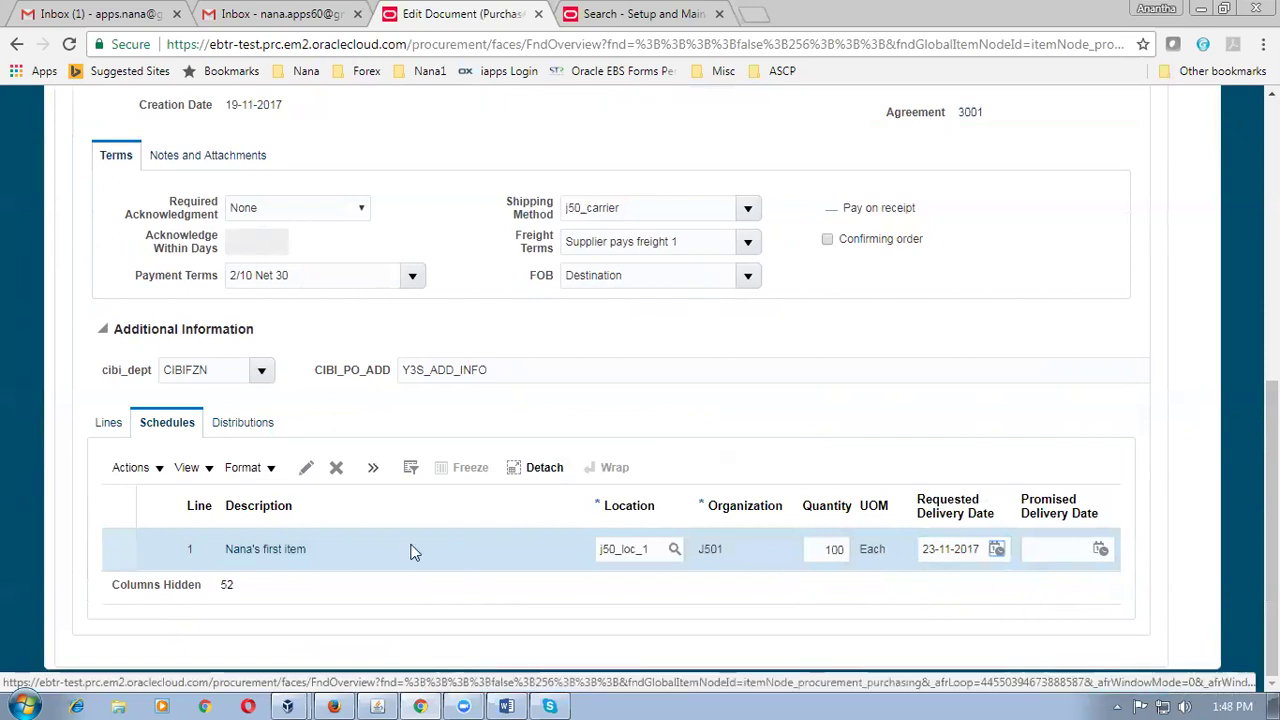
click(306, 467)
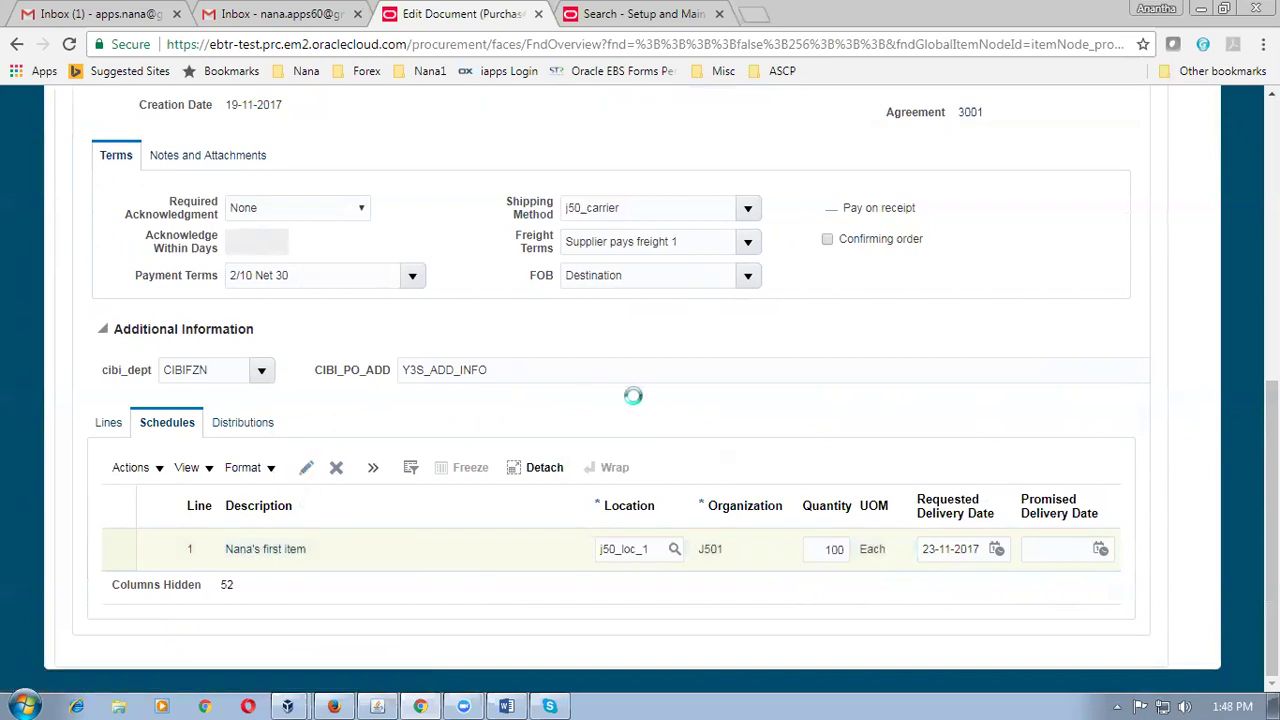
Accept schedule 1 after checking Receiving Controls, then submit purchase order 2009 for approval.
scroll(826, 410, down, 2)
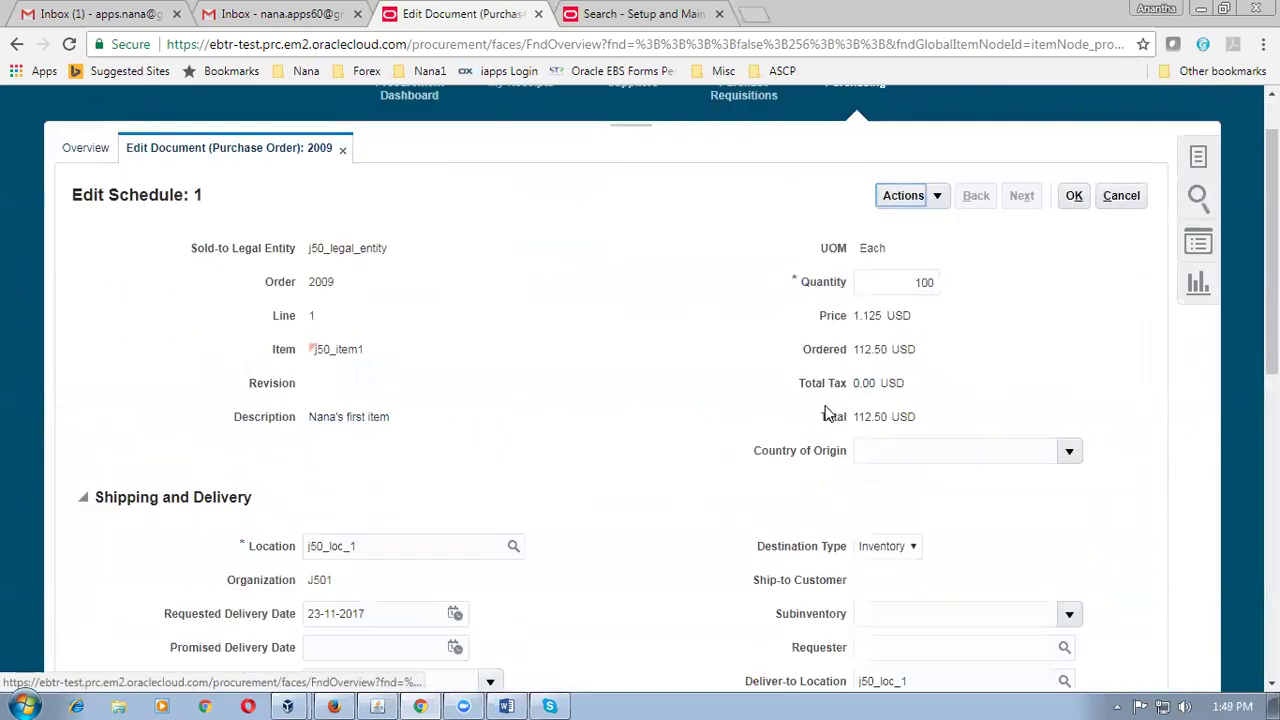
scroll(826, 410, down, 4)
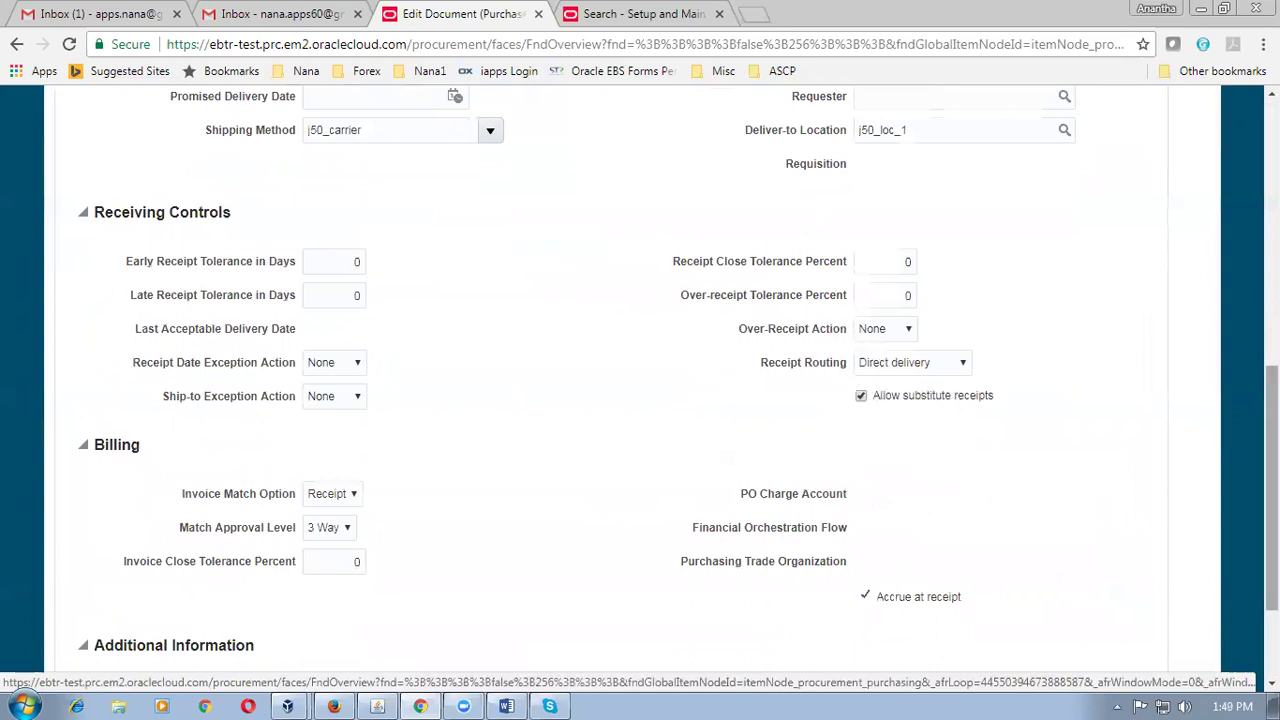
scroll(1272, 490, up, 5)
scroll(1272, 400, up, 2)
click(1074, 300)
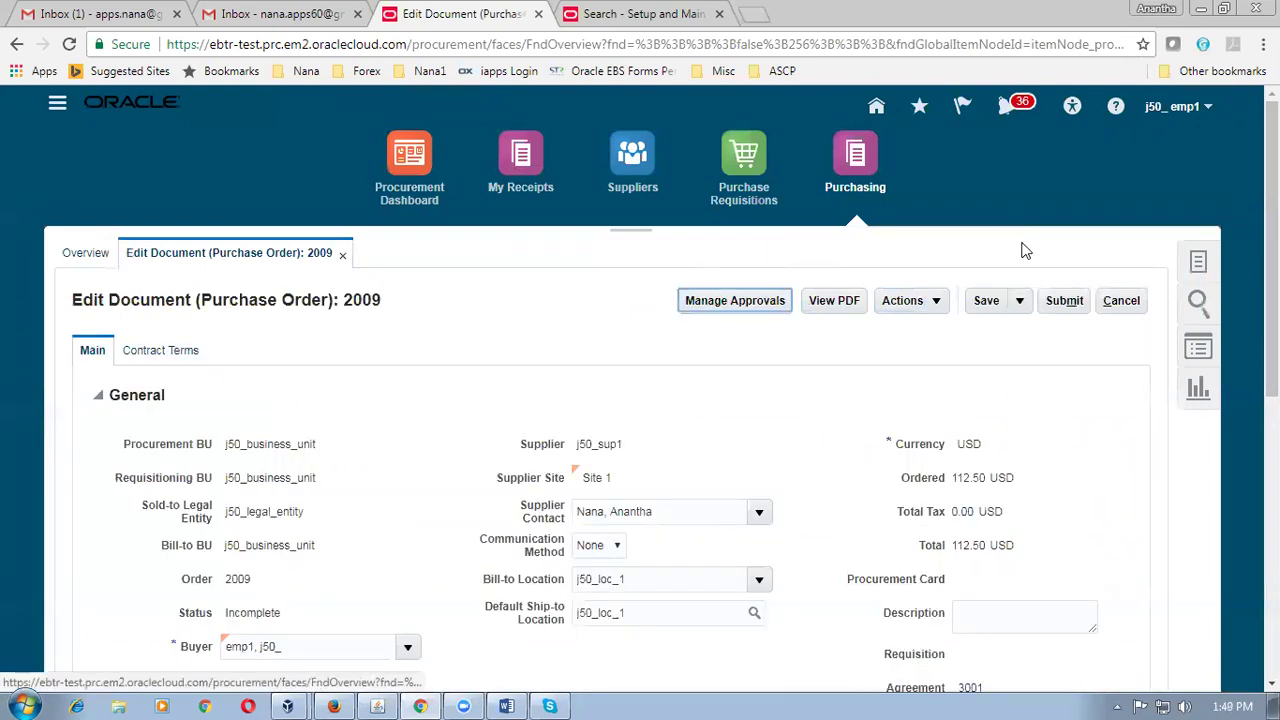
click(1062, 300)
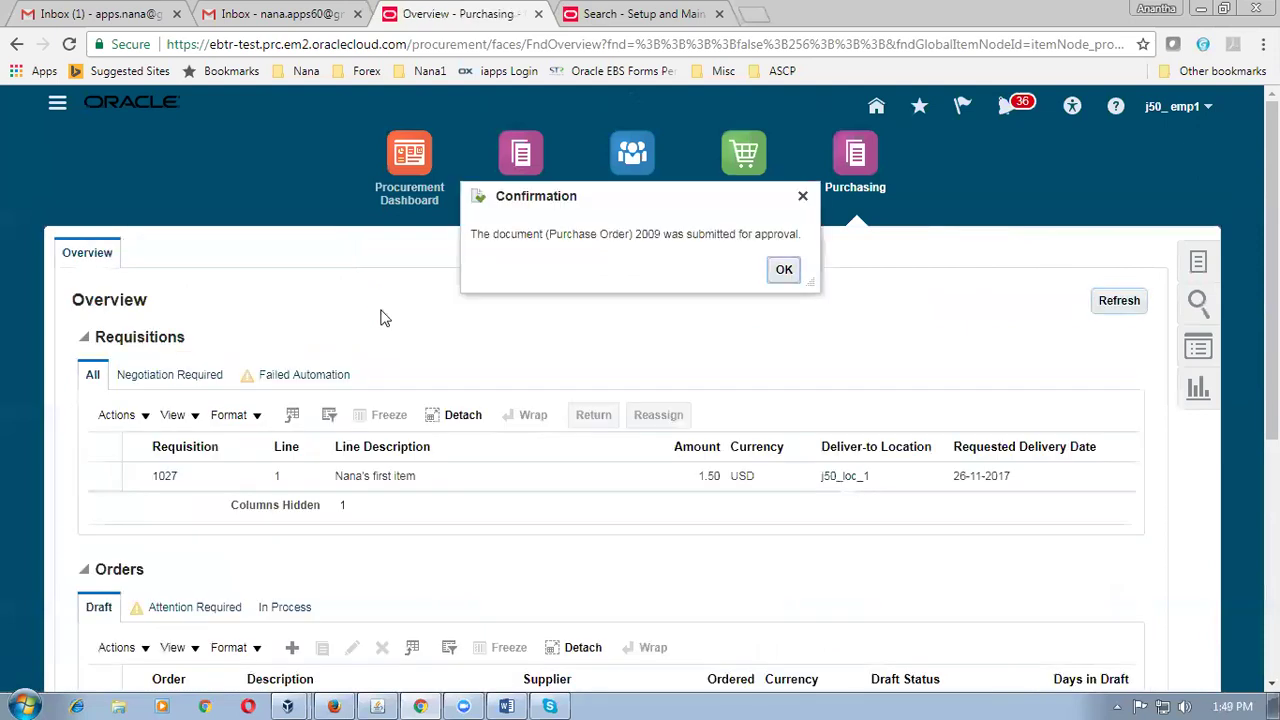
Dismiss the approval confirmation and open a new browser tab.
click(784, 270)
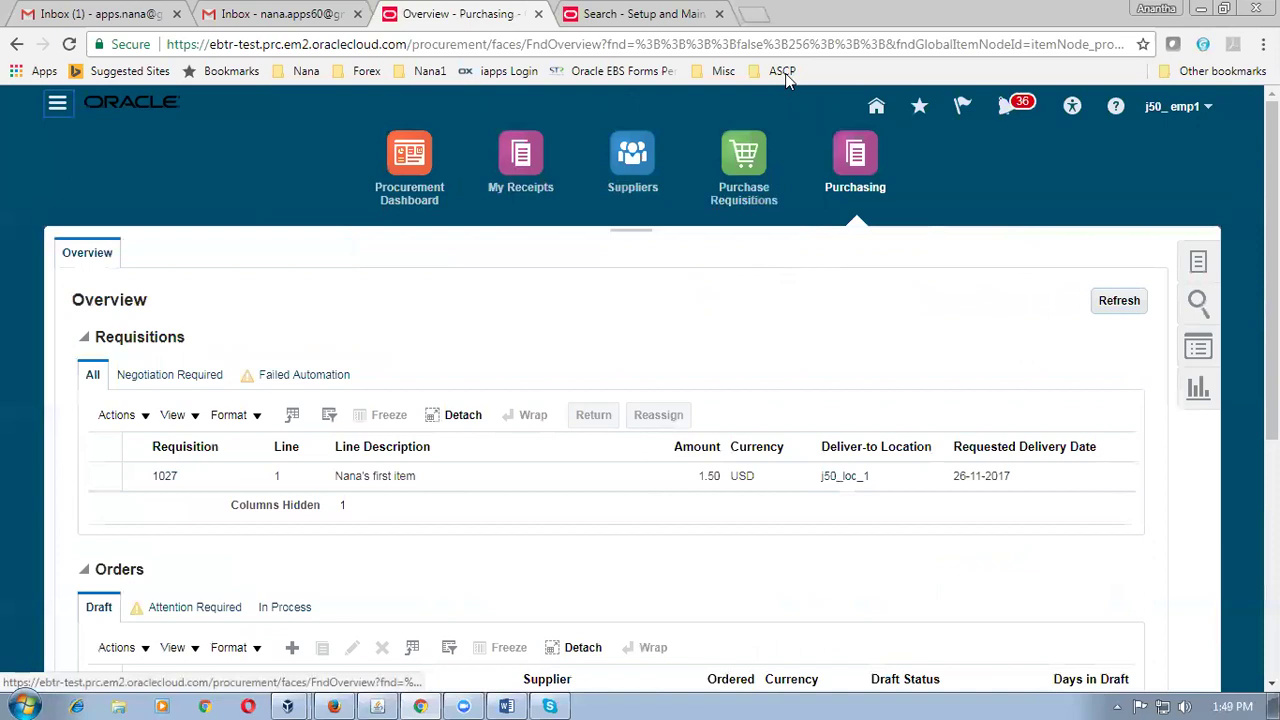
click(753, 14)
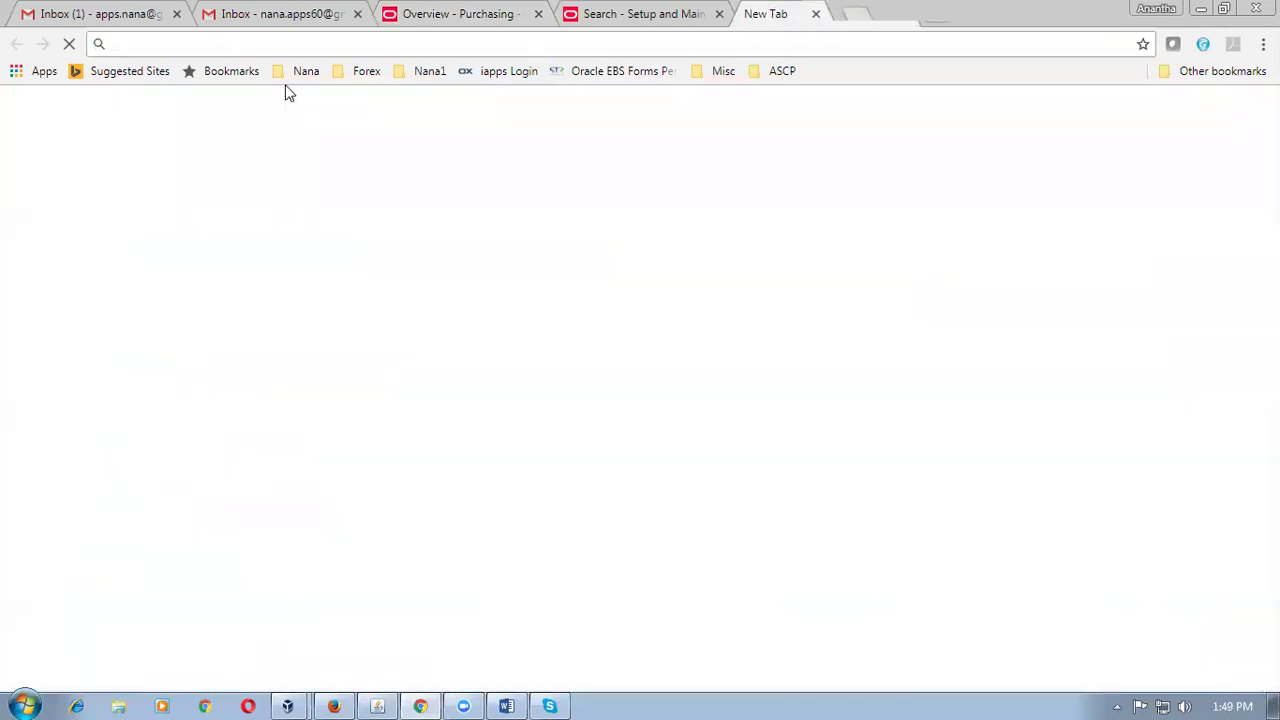
Load the waves Fusion bookmark and open Warehouse Operations > Inventory for organization J501.
click(301, 74)
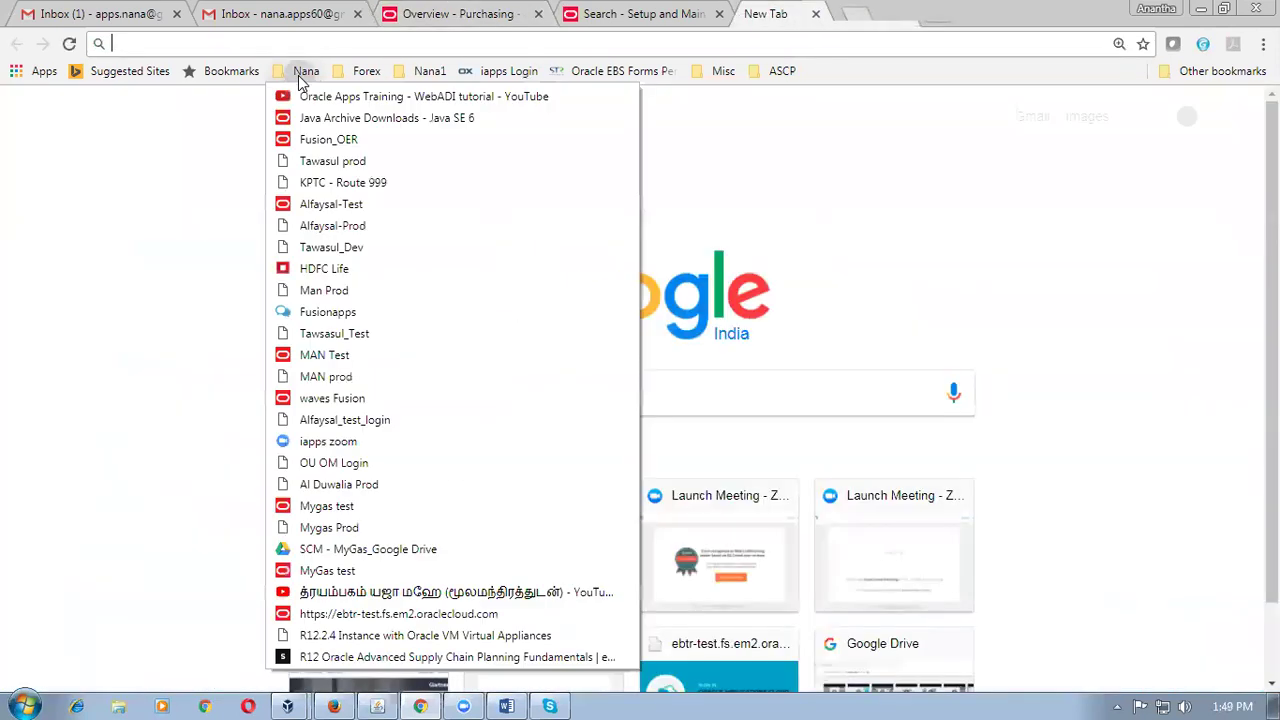
click(322, 400)
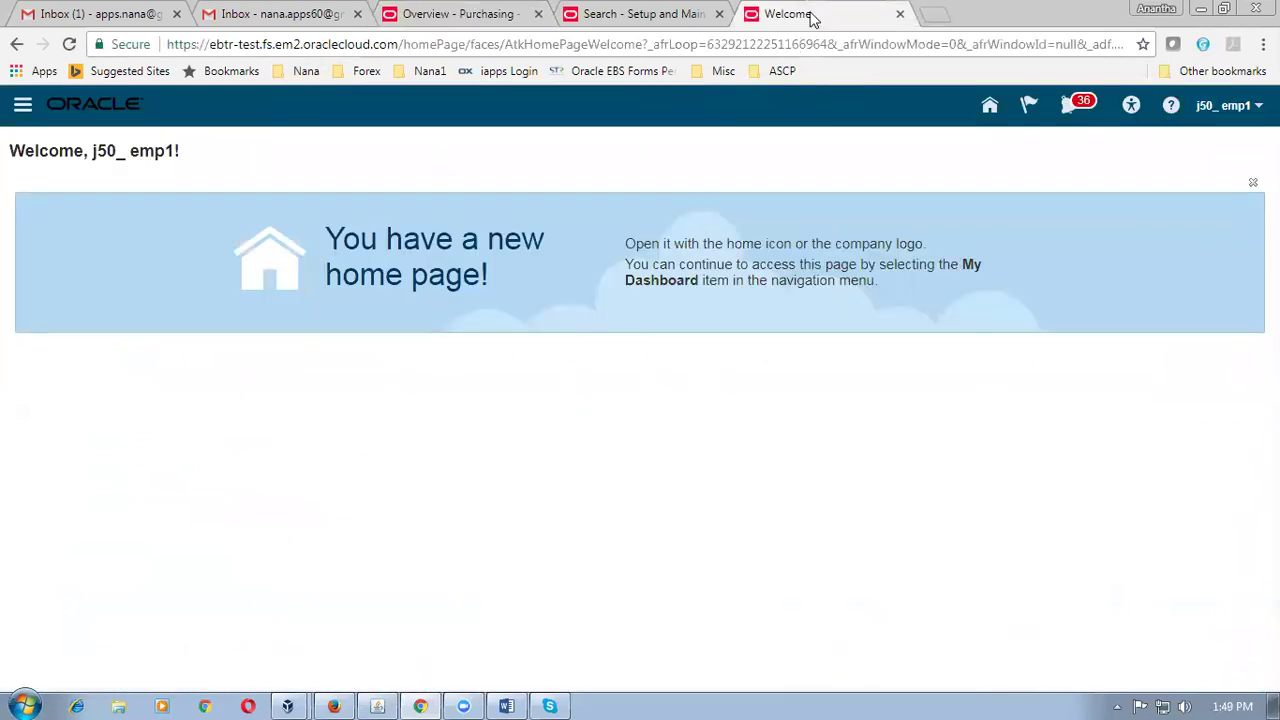
click(990, 110)
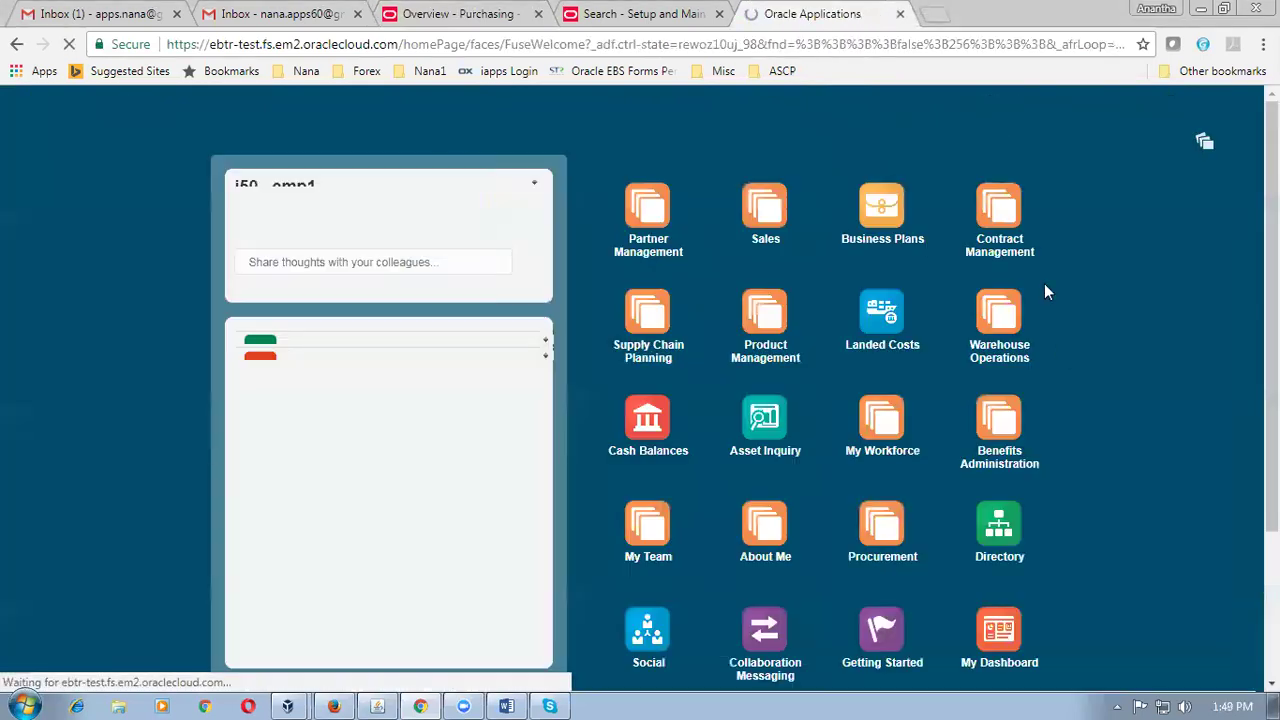
click(1000, 336)
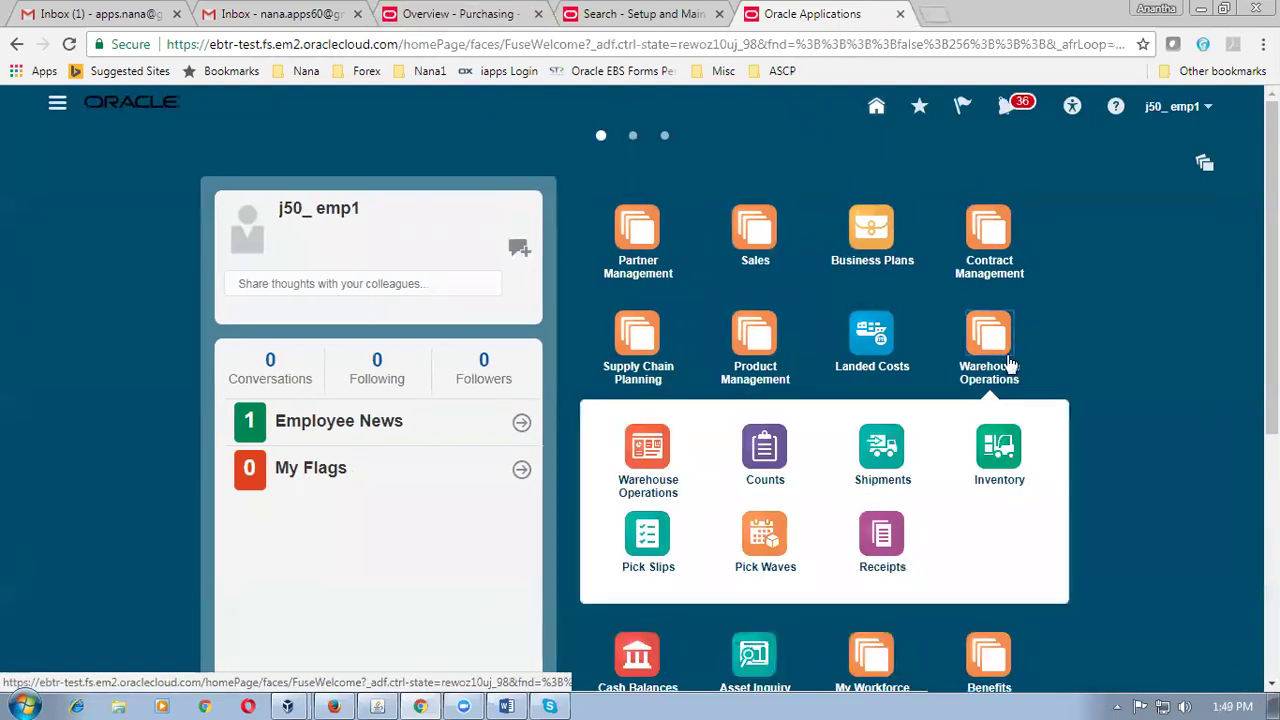
click(997, 449)
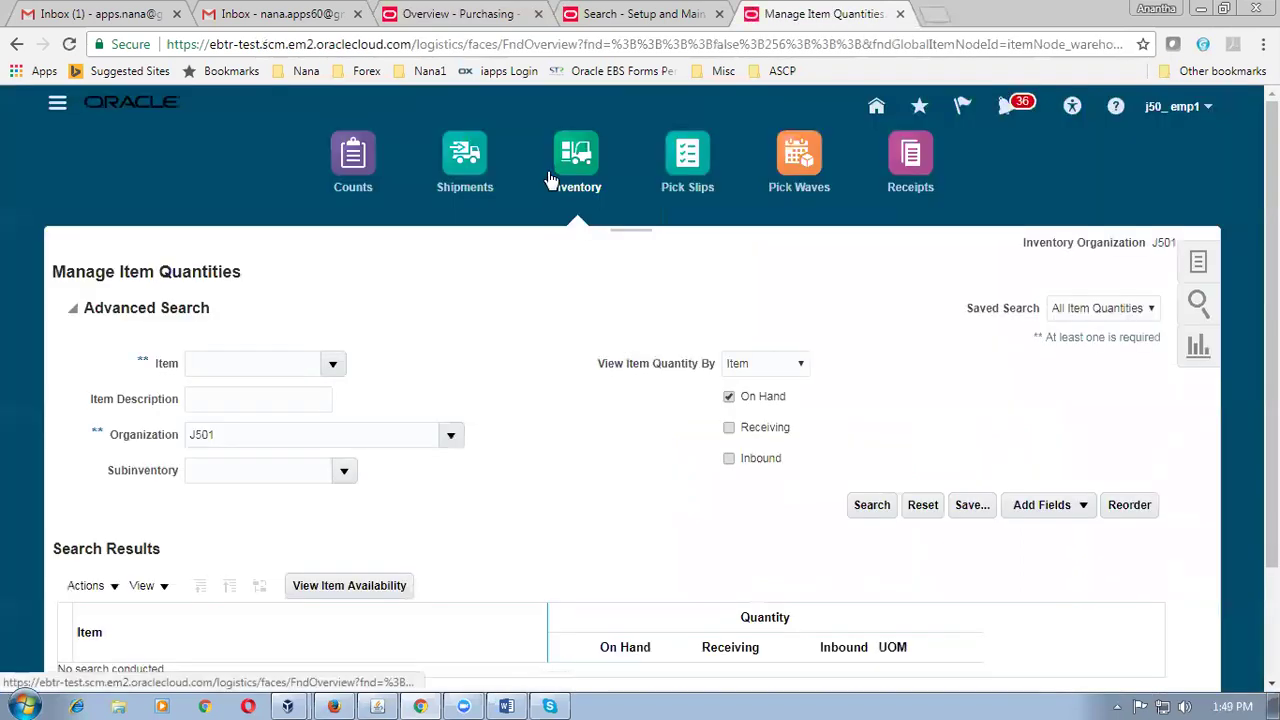
Search j50_item1 quantities including receiving and expand it to show 1,116 Each inbound in J501.
click(203, 366)
text(j50_item1)
key(Tab)
text(Nana's first item)
click(728, 430)
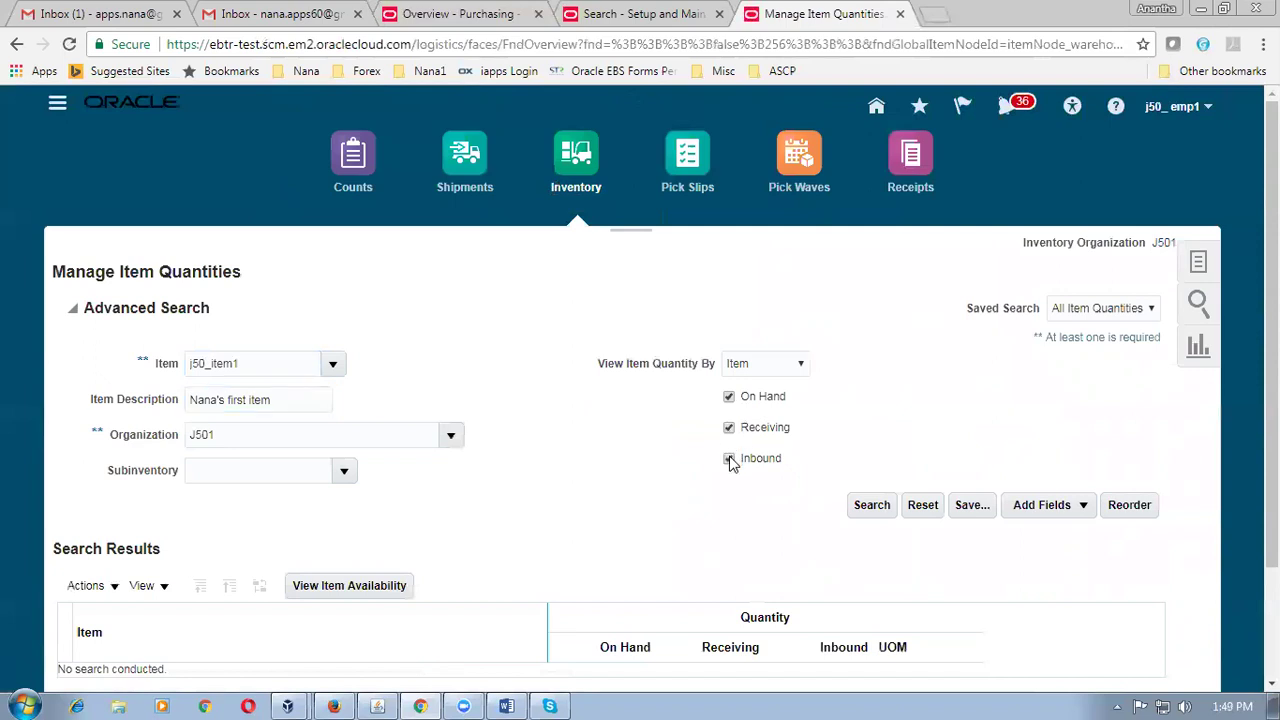
click(871, 505)
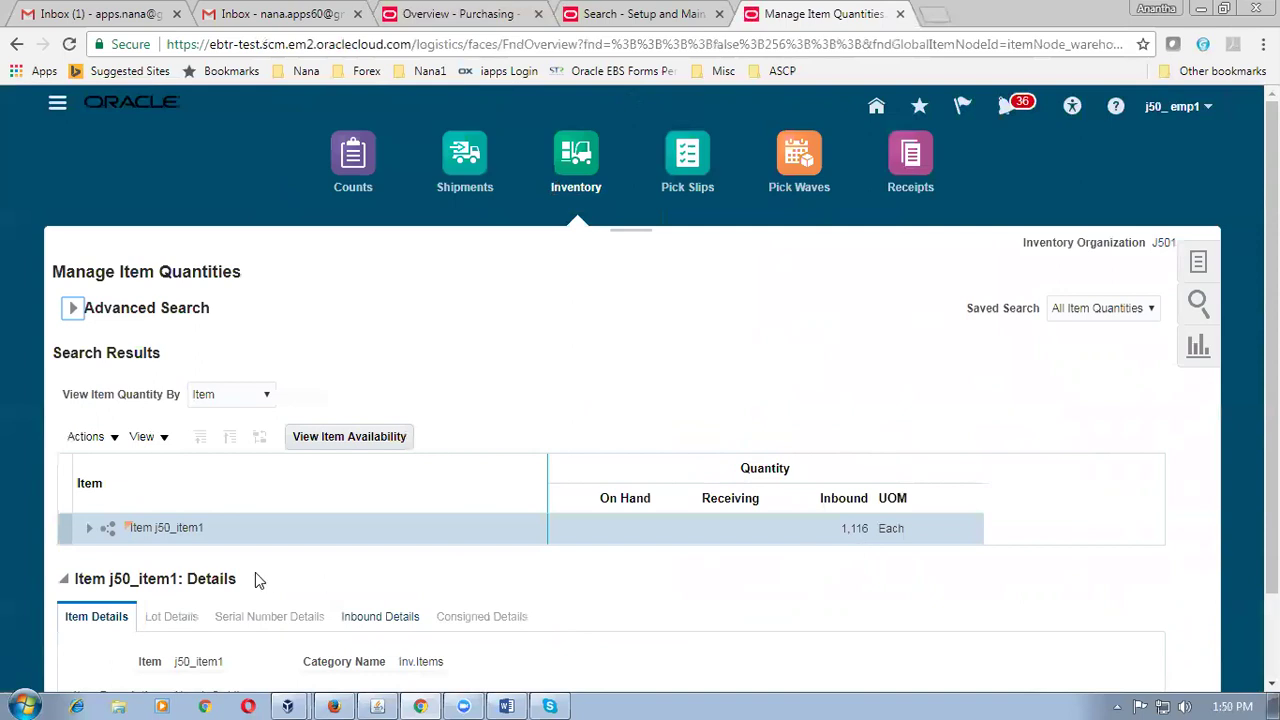
click(86, 533)
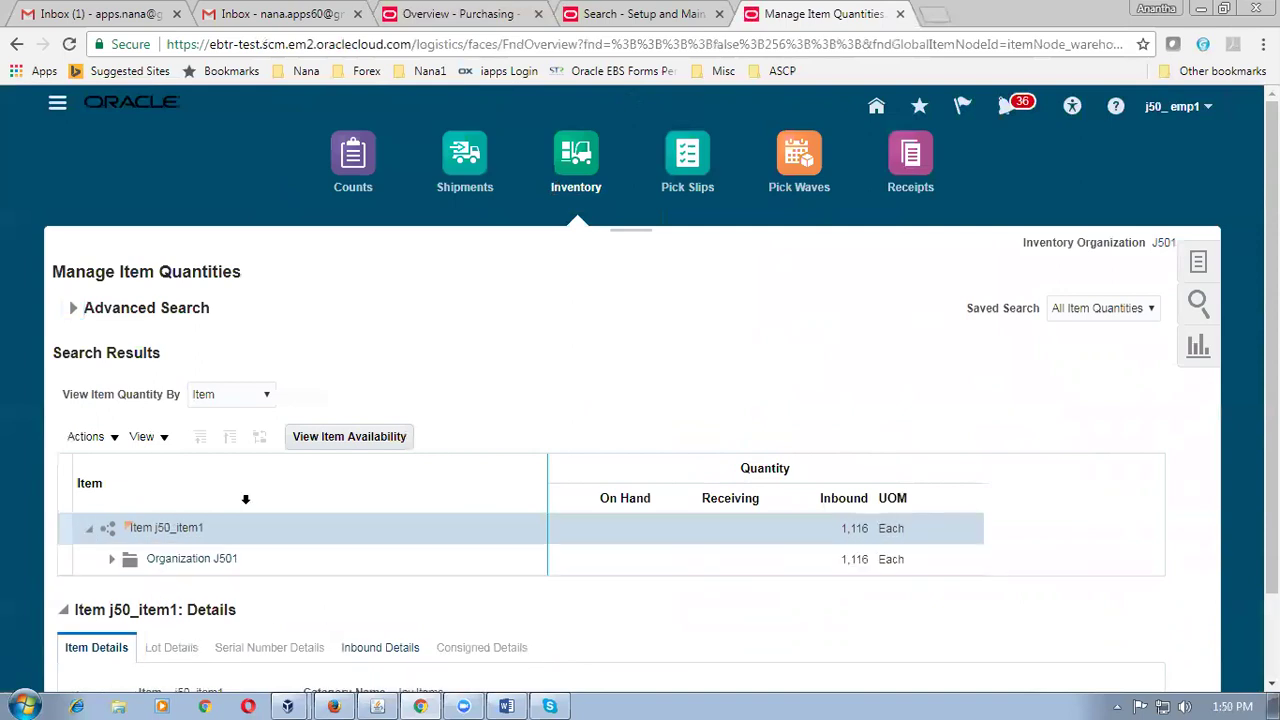
scroll(245, 499, down, 1)
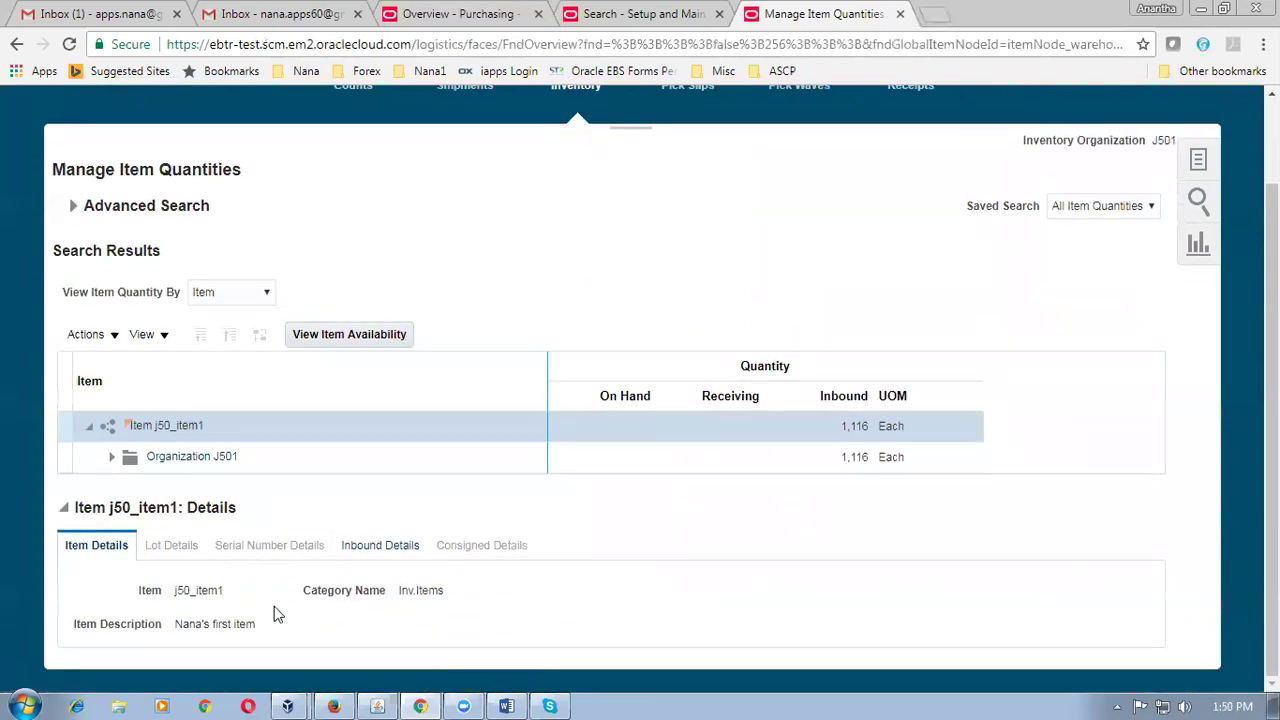
Confirm j50_item1's inbound details list PO 2009 for 100 Each, then open a new browser tab.
click(391, 555)
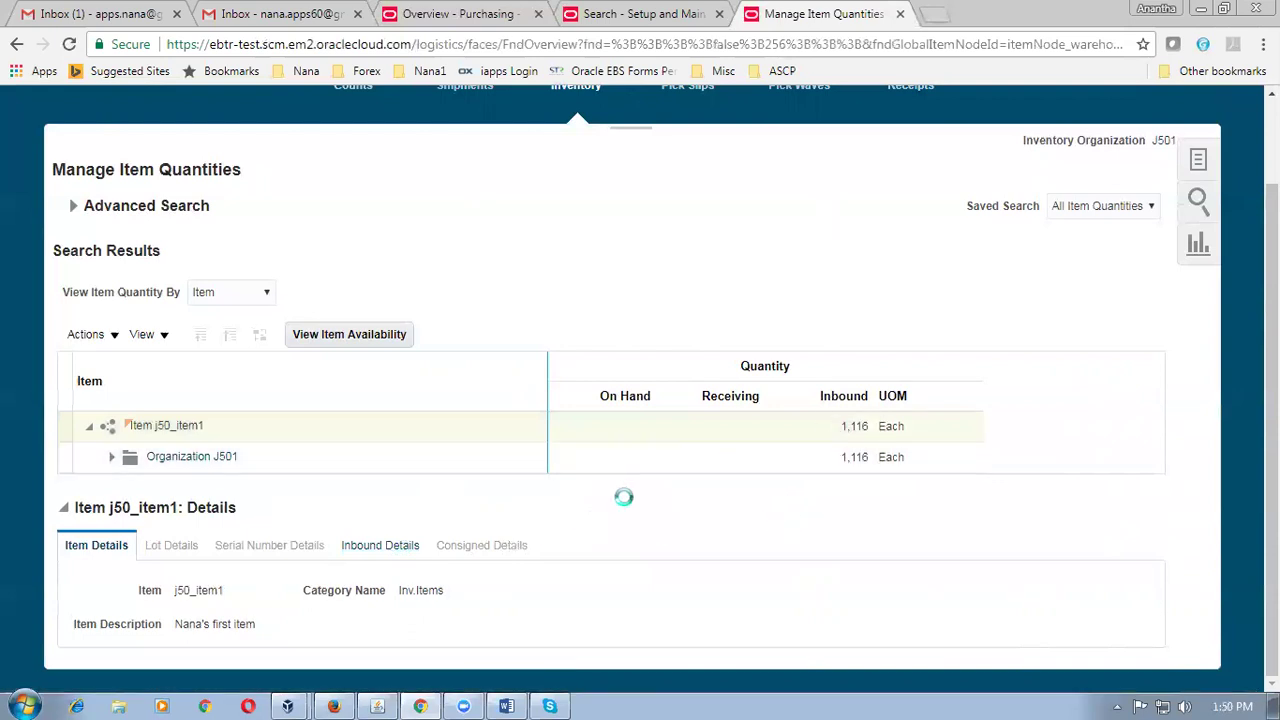
scroll(624, 497, down, 2)
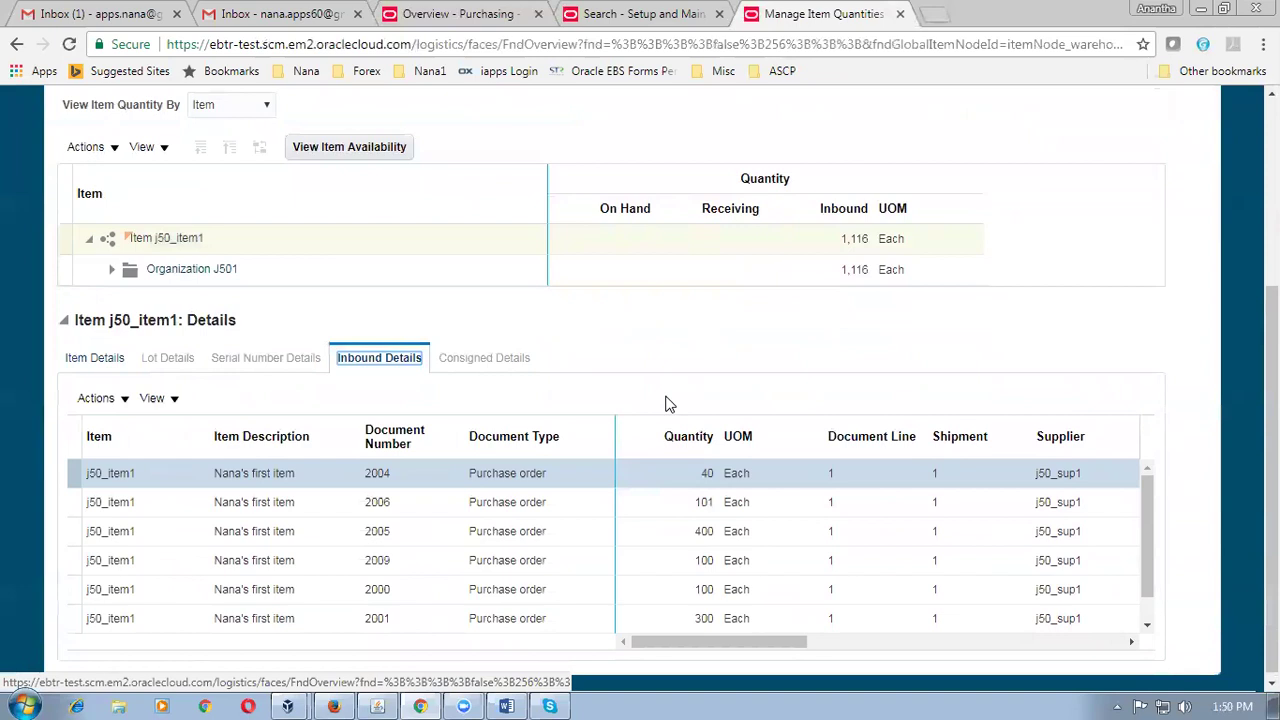
scroll(669, 404, down, 1)
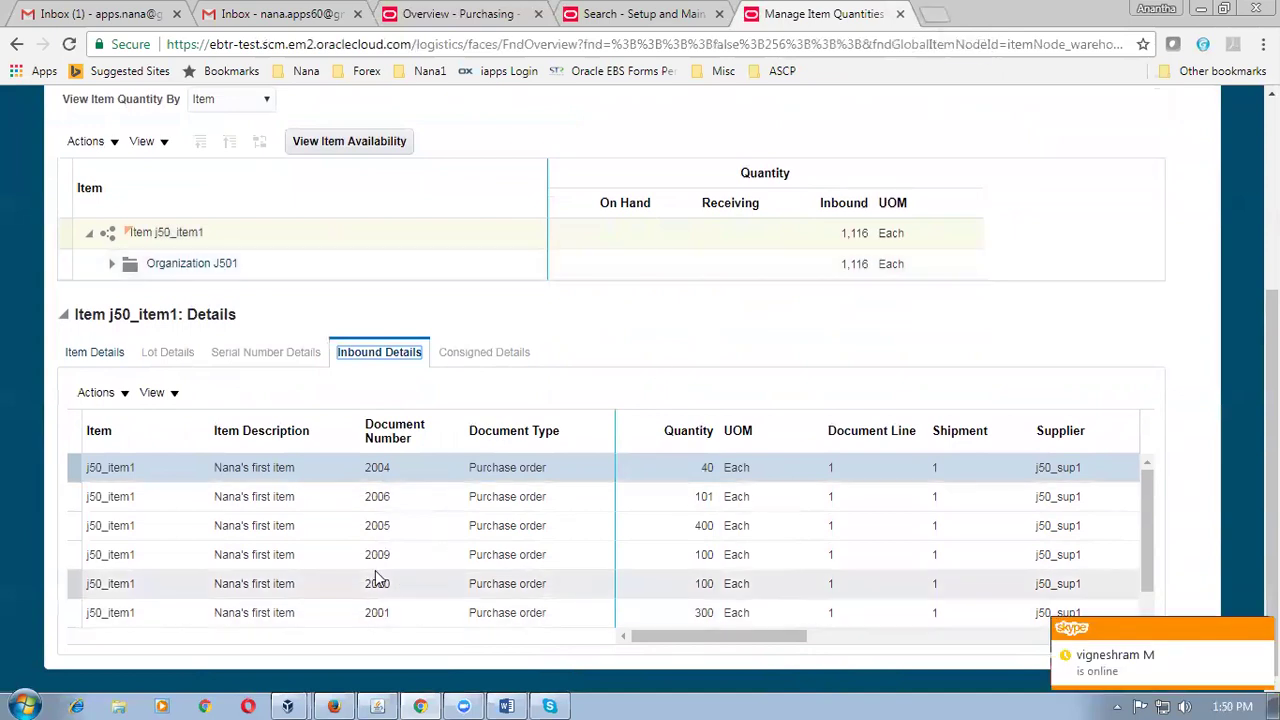
click(322, 562)
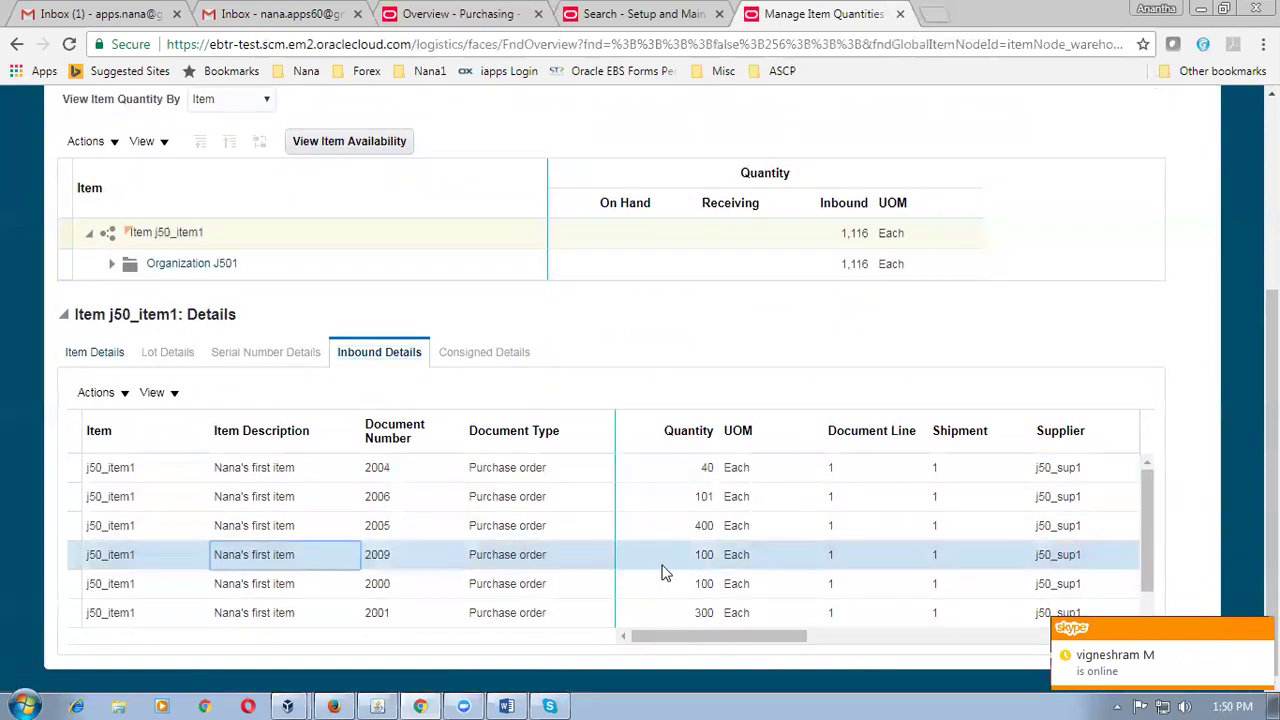
click(937, 16)
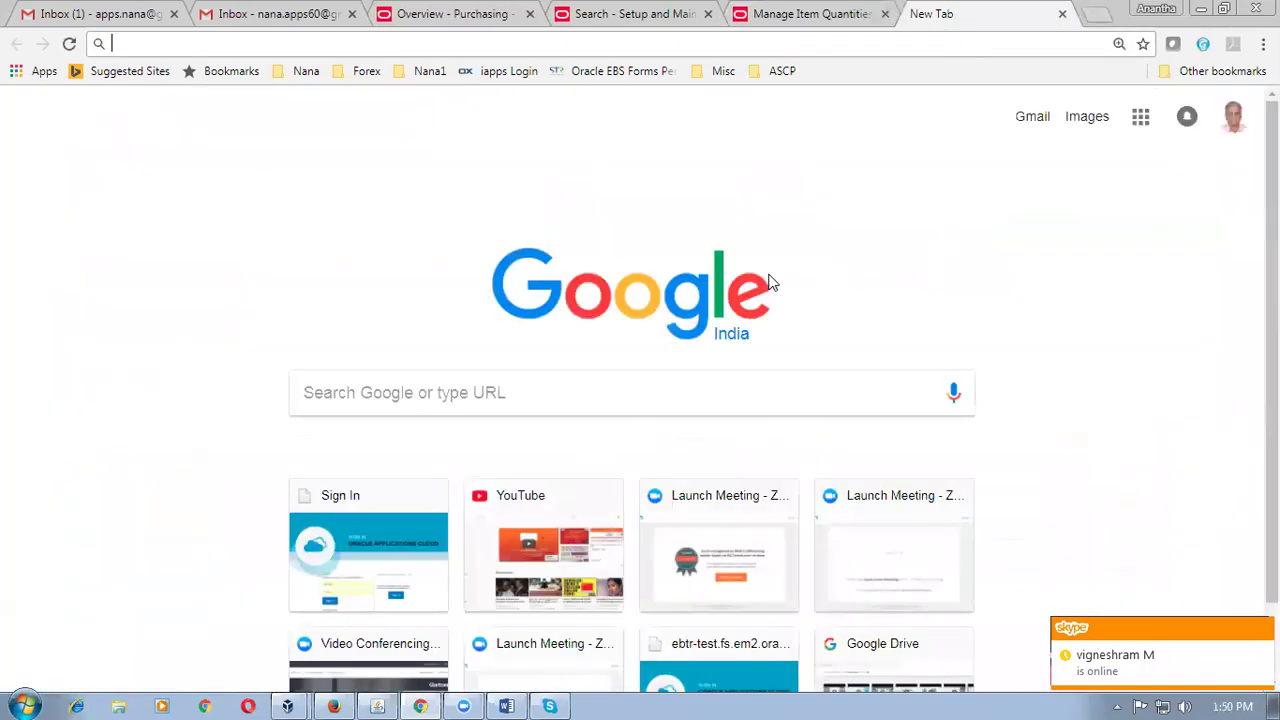
Load the waves Fusion bookmark and go to Warehouse Operations > Receipts > Receive Expected Shipments.
click(300, 71)
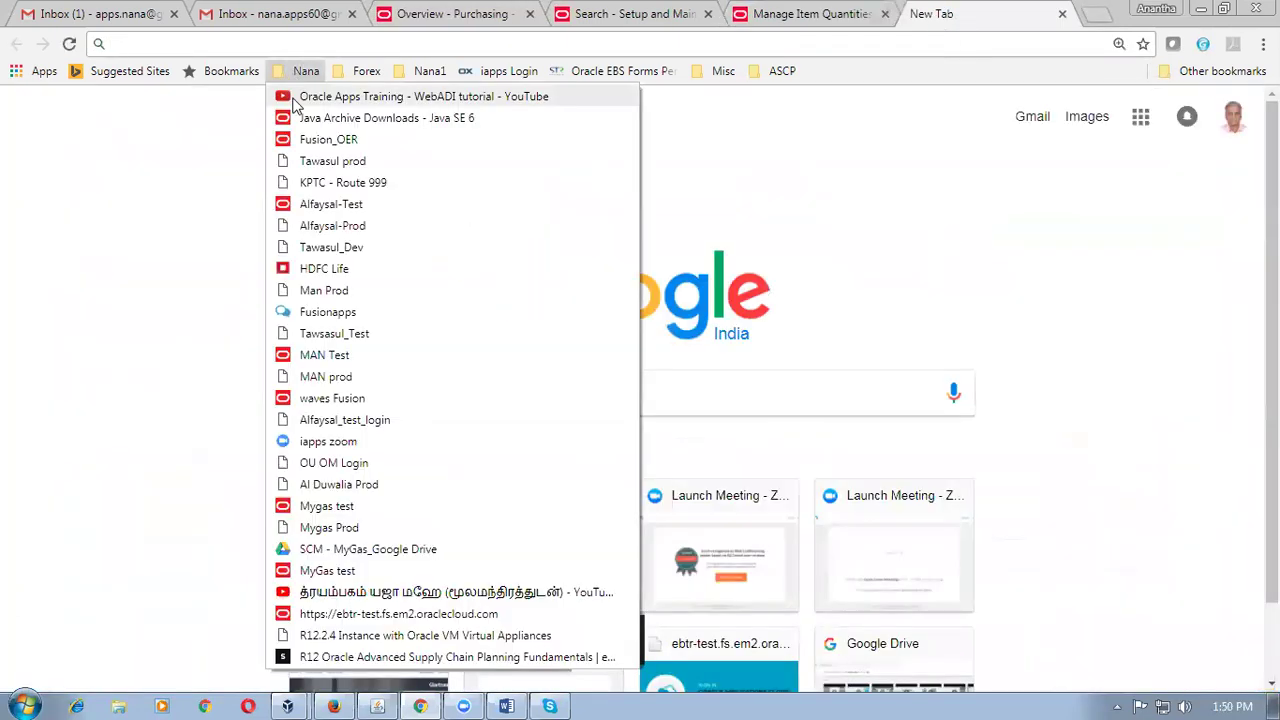
click(340, 400)
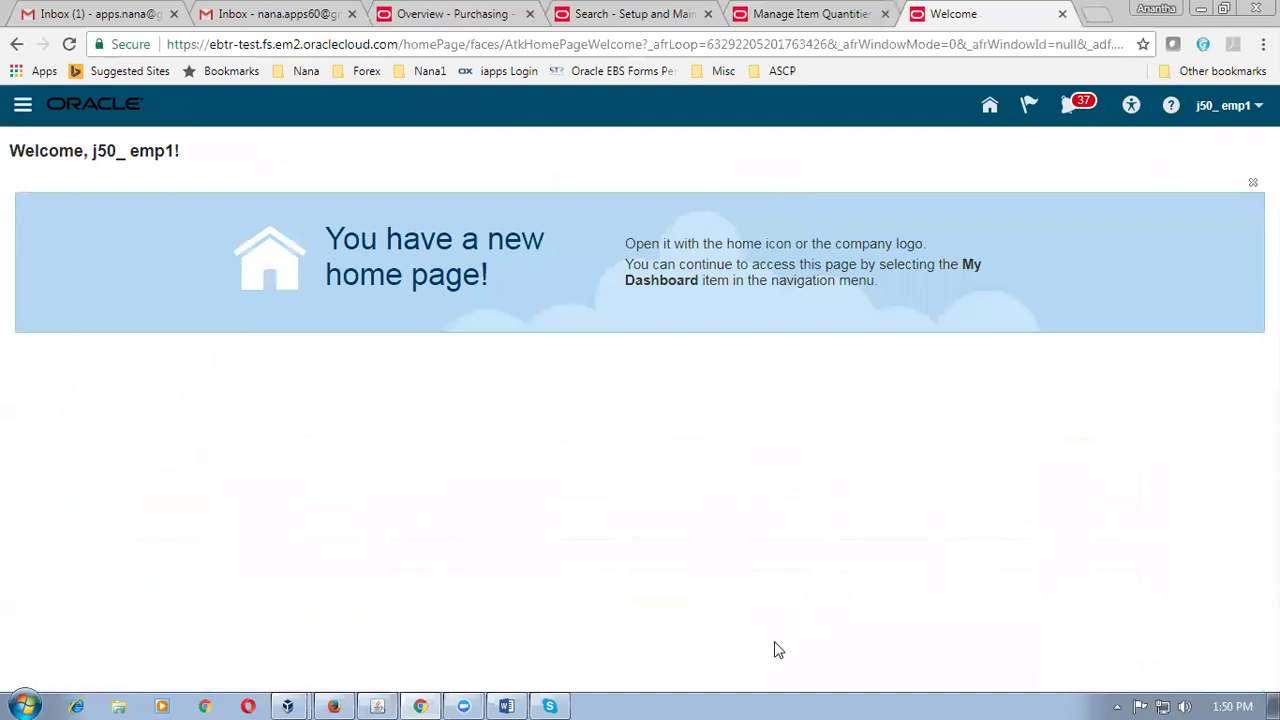
click(989, 107)
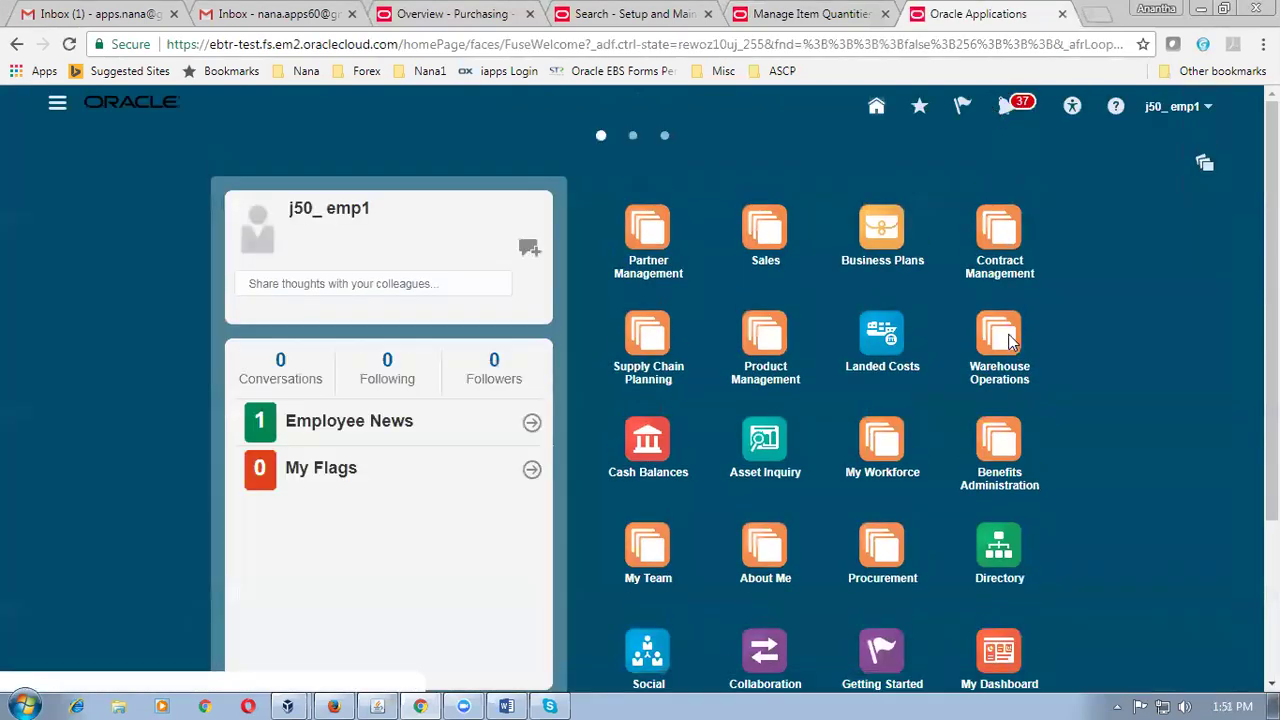
click(1010, 342)
click(871, 553)
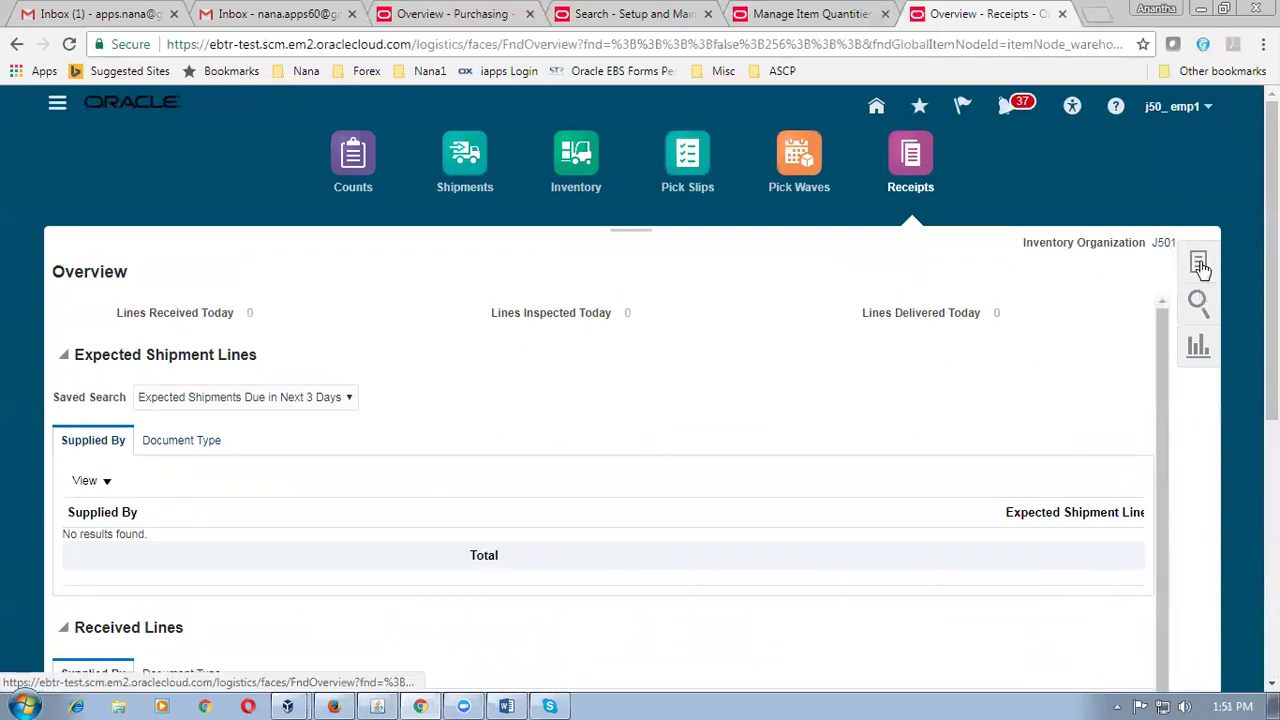
click(1200, 265)
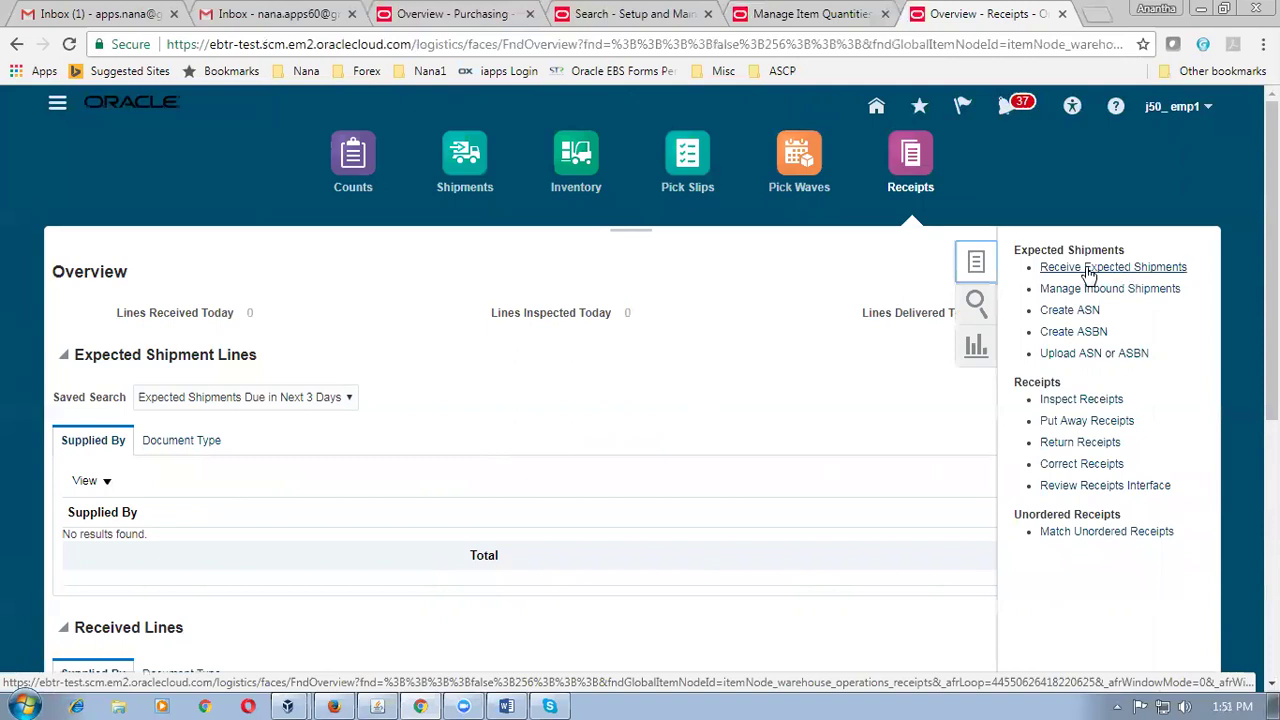
click(1090, 268)
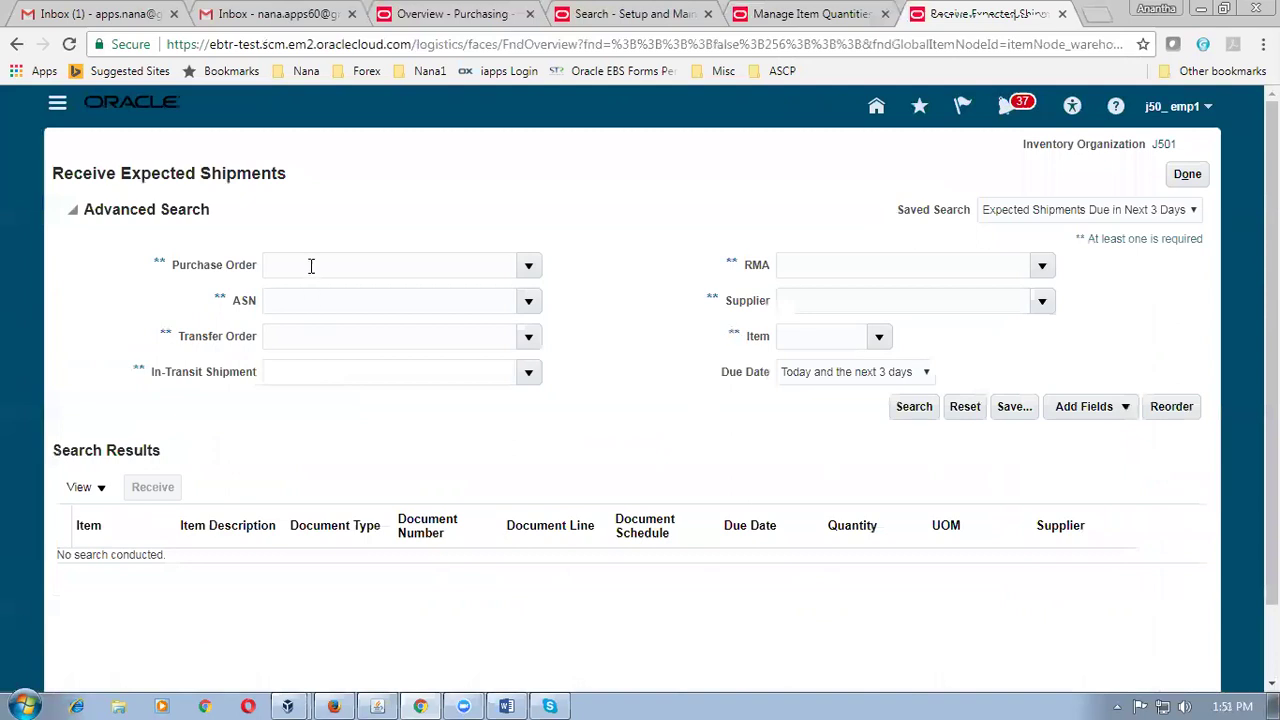
Search expected shipments for PO 2009 with the due date cleared, and select the 100 Each j50_item1 line.
text(2009)
key(Tab)
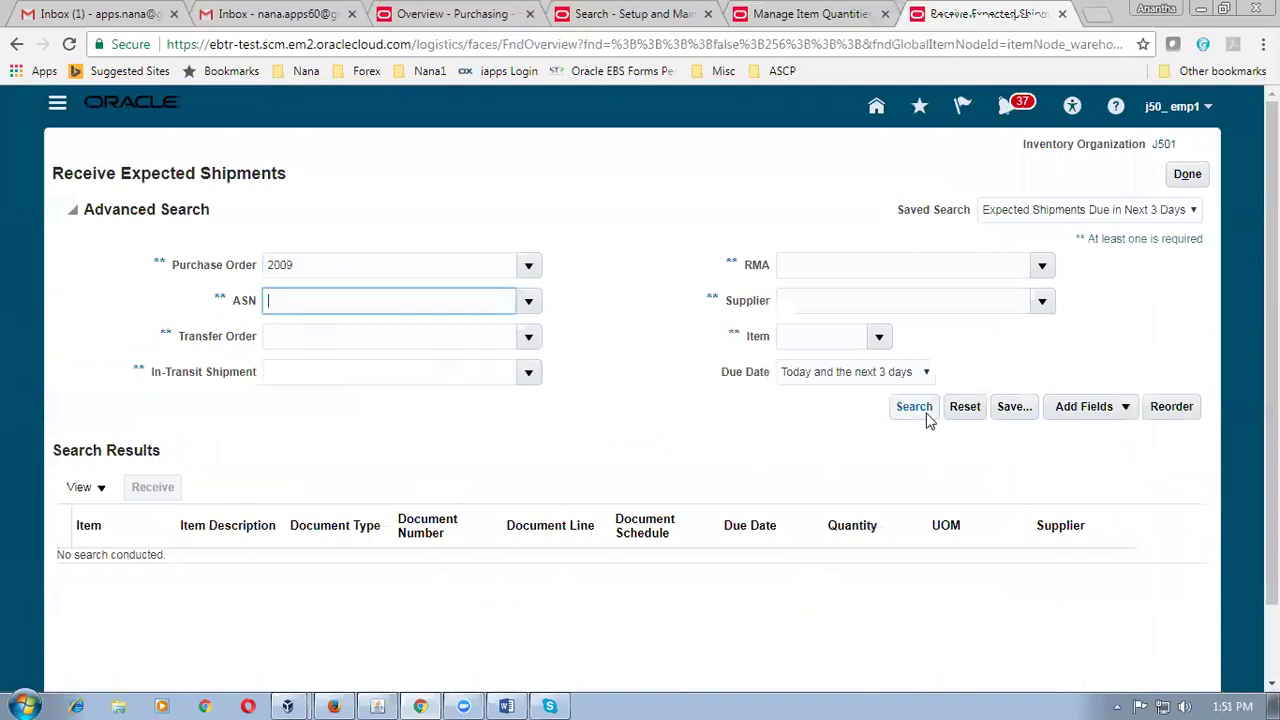
click(925, 417)
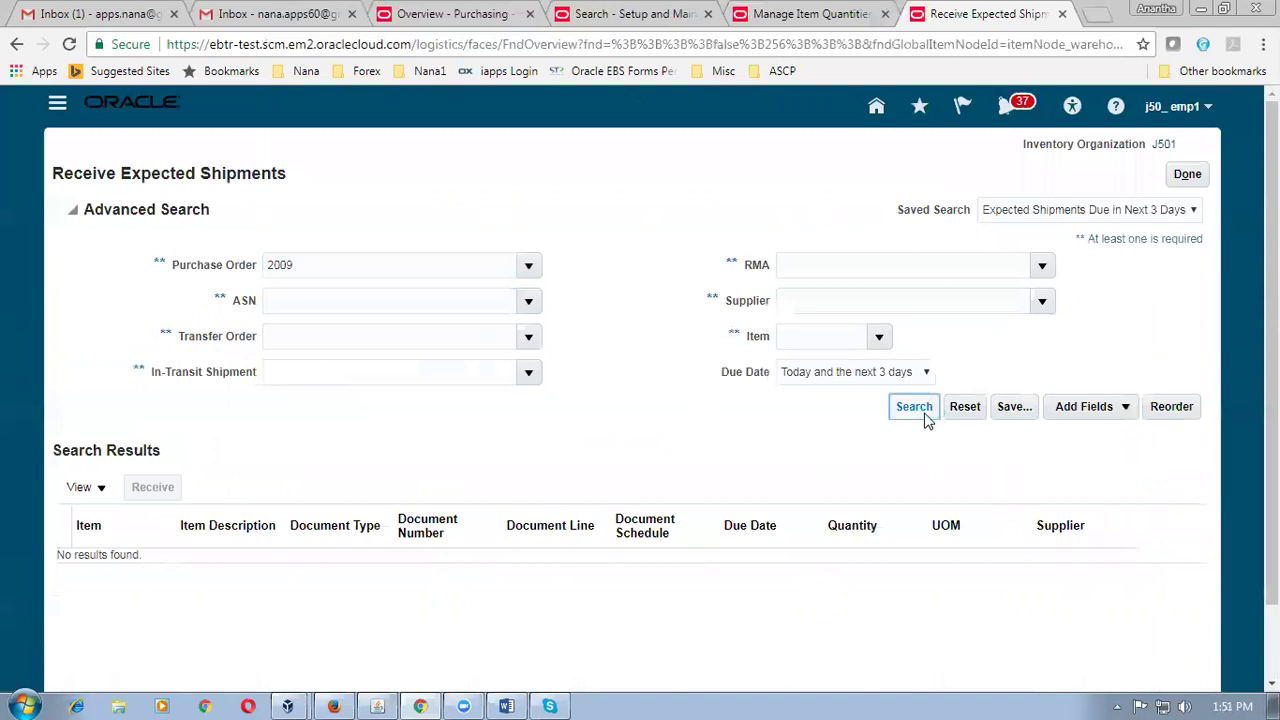
click(817, 375)
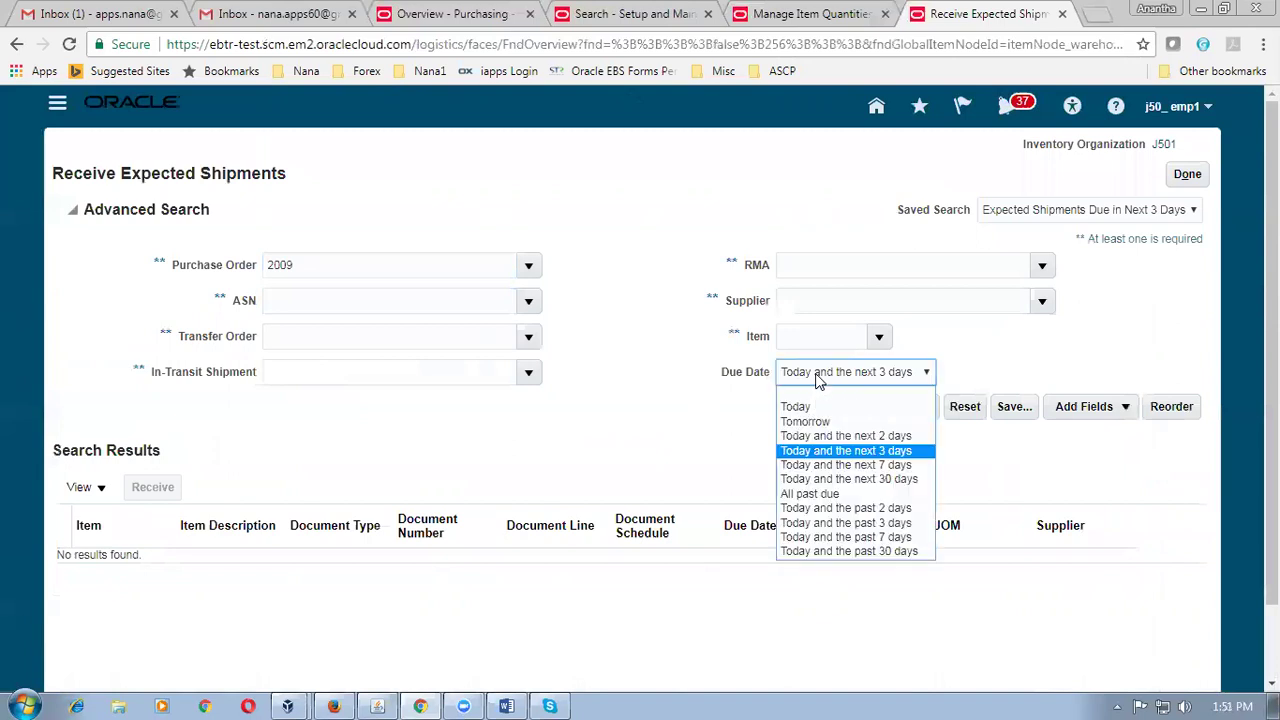
click(817, 396)
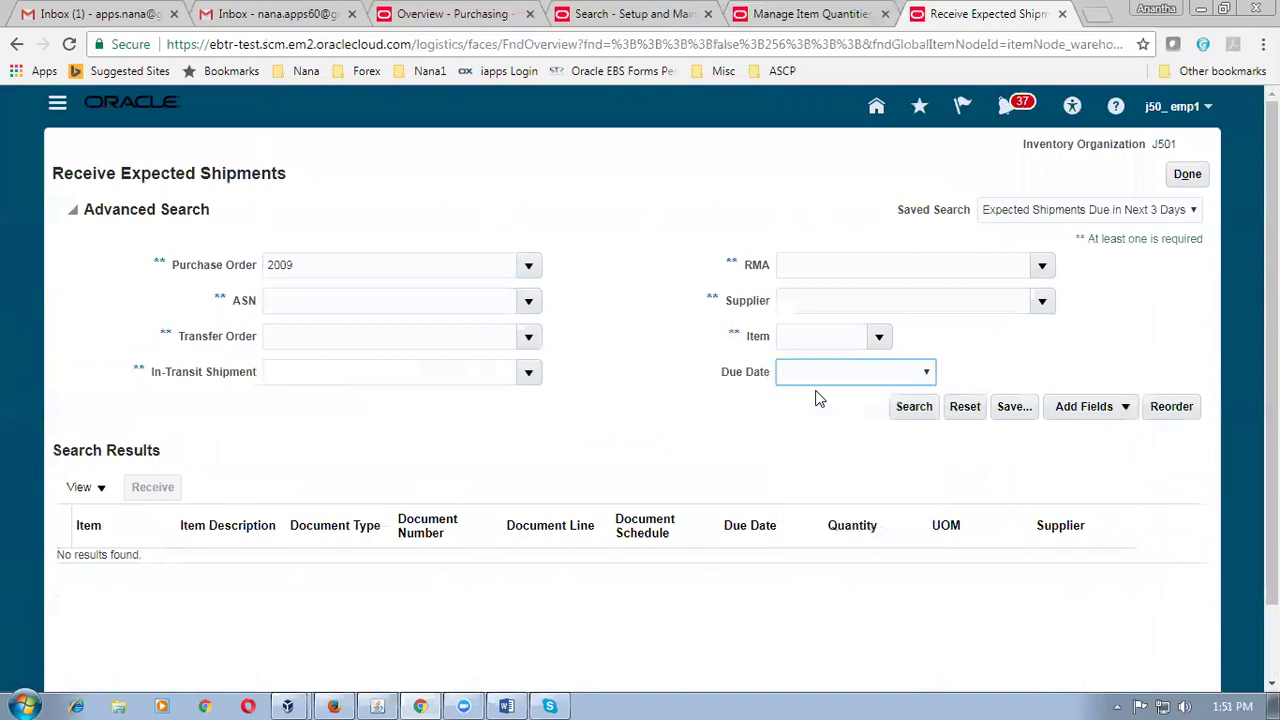
click(906, 409)
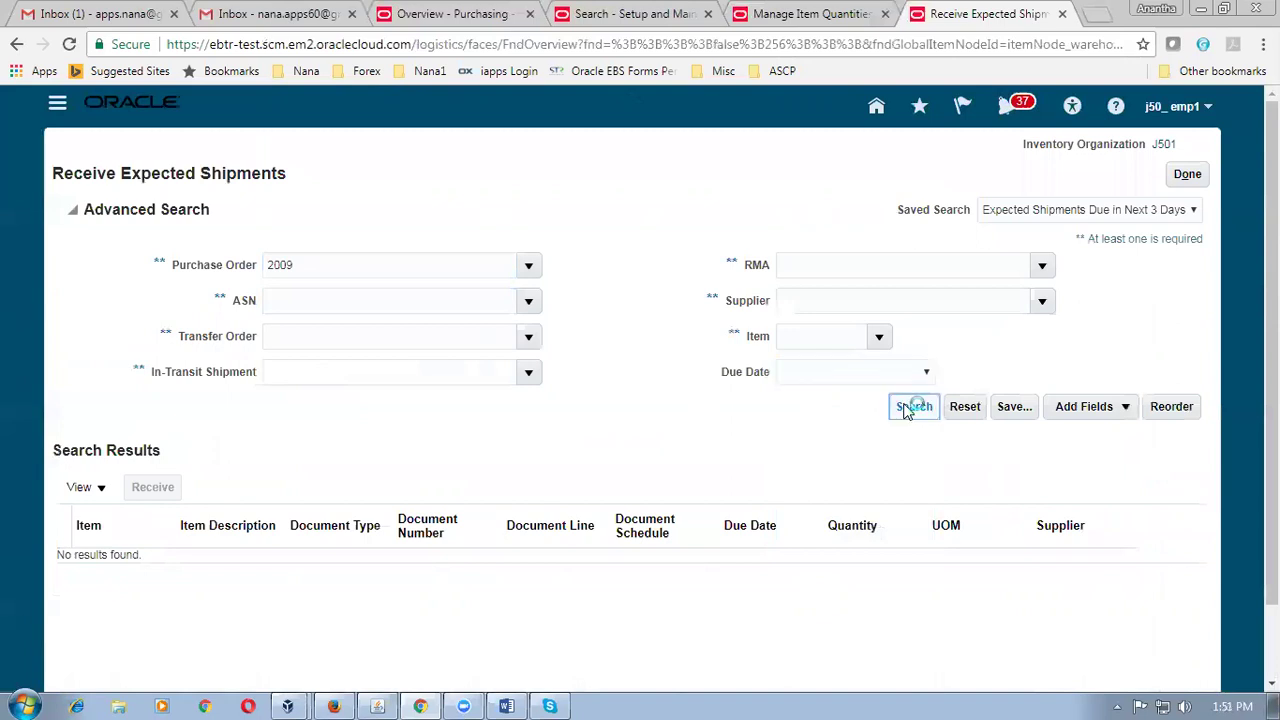
click(63, 368)
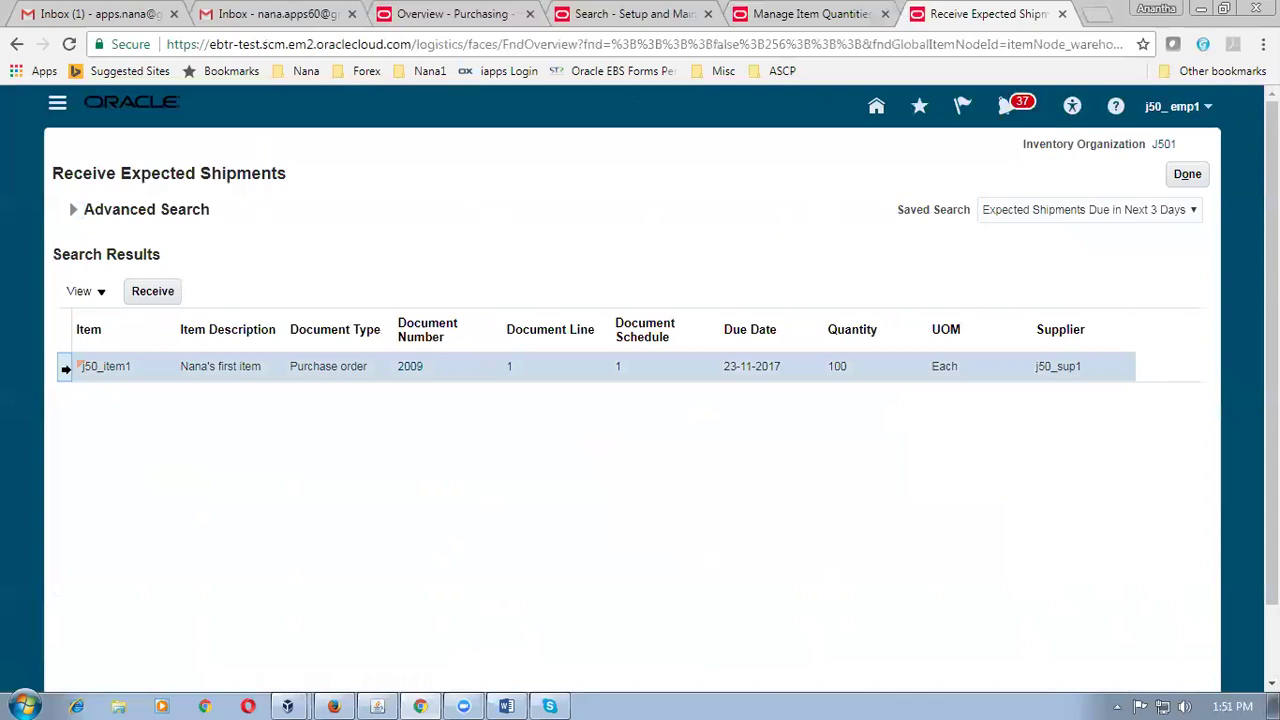
Receive the selected line with its 100 Each receipt quantity filled in and try creating the receipt.
click(168, 291)
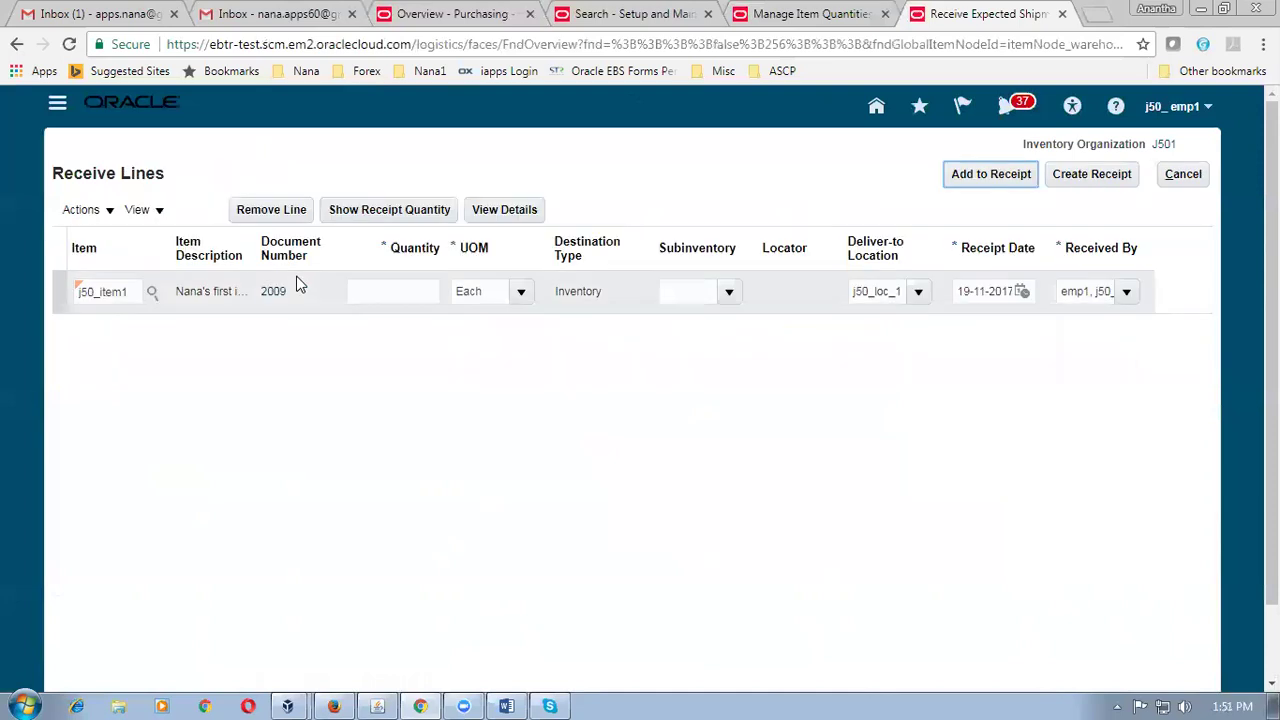
click(378, 212)
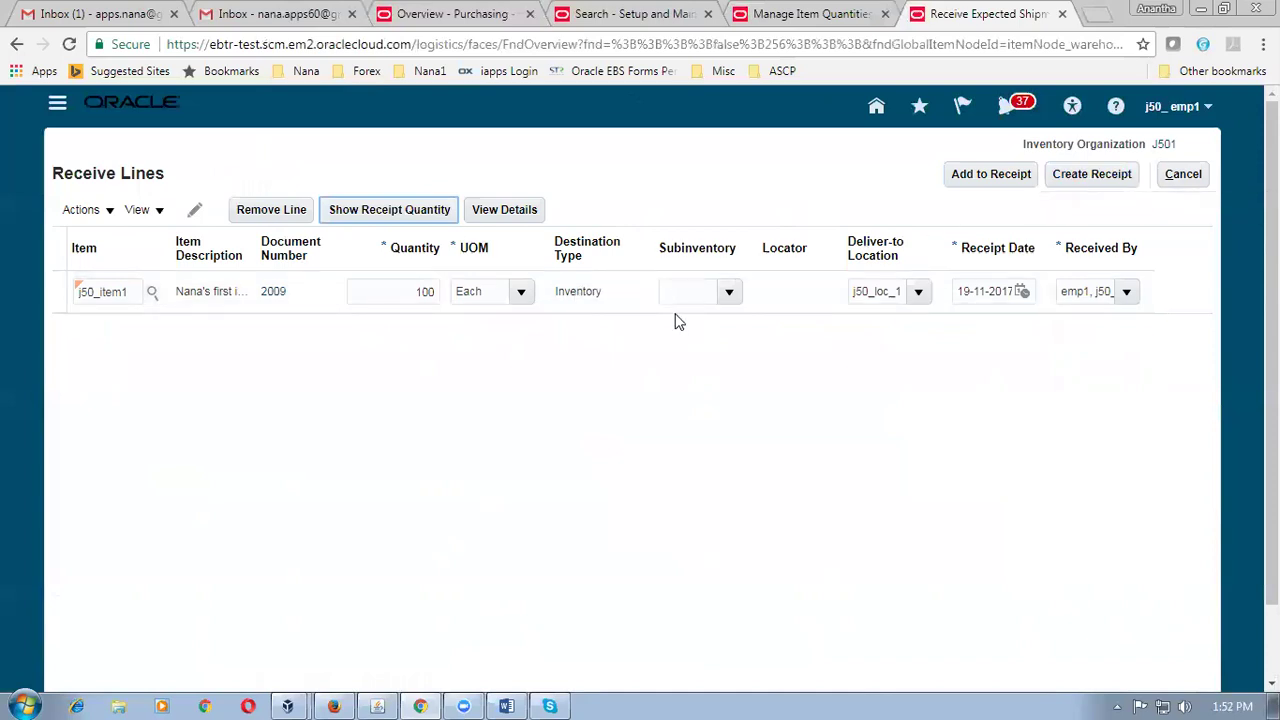
click(1100, 177)
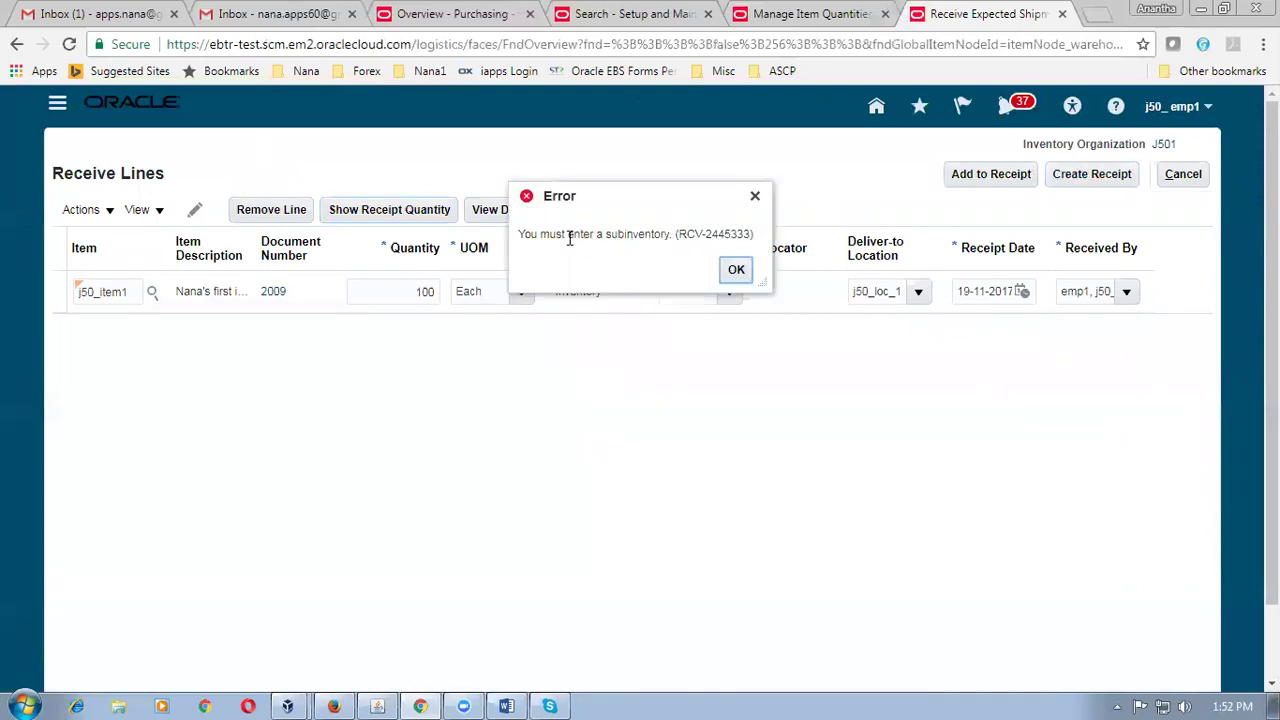
Dismiss the missing-subinventory error, set subinventory J501_sub_1, and create the receipt.
drag(568, 234, 765, 234)
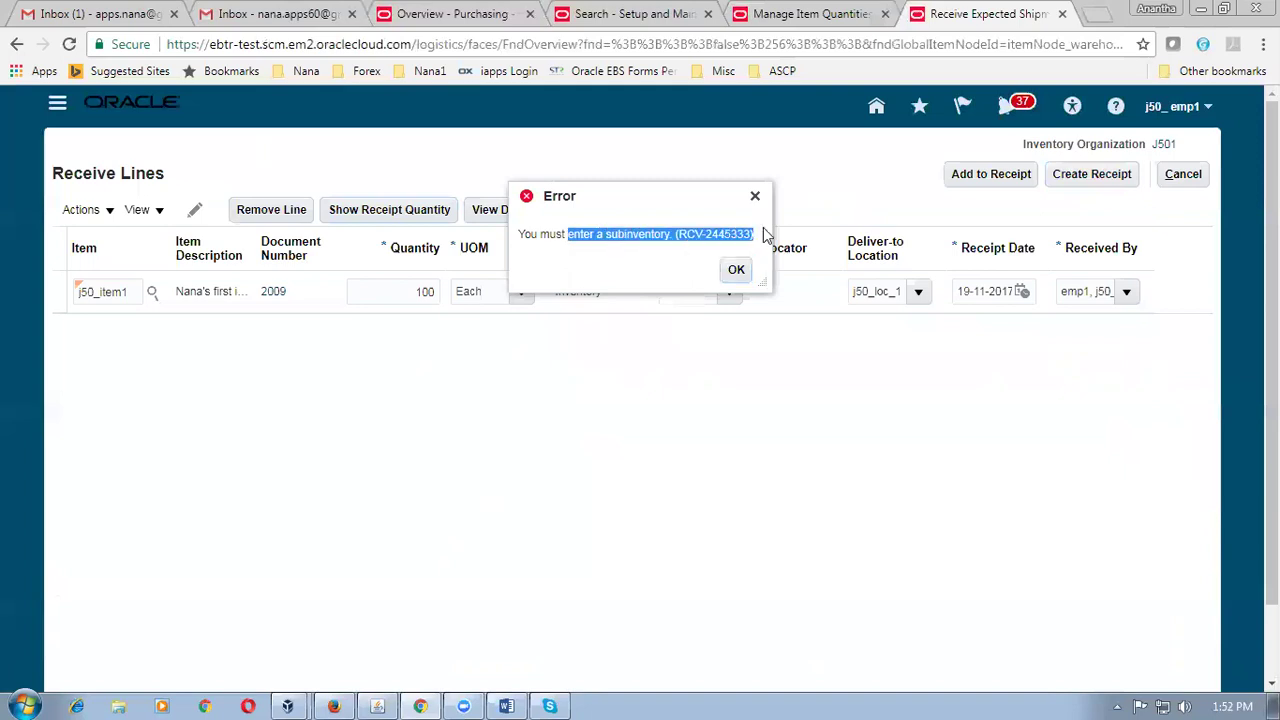
click(735, 275)
click(728, 298)
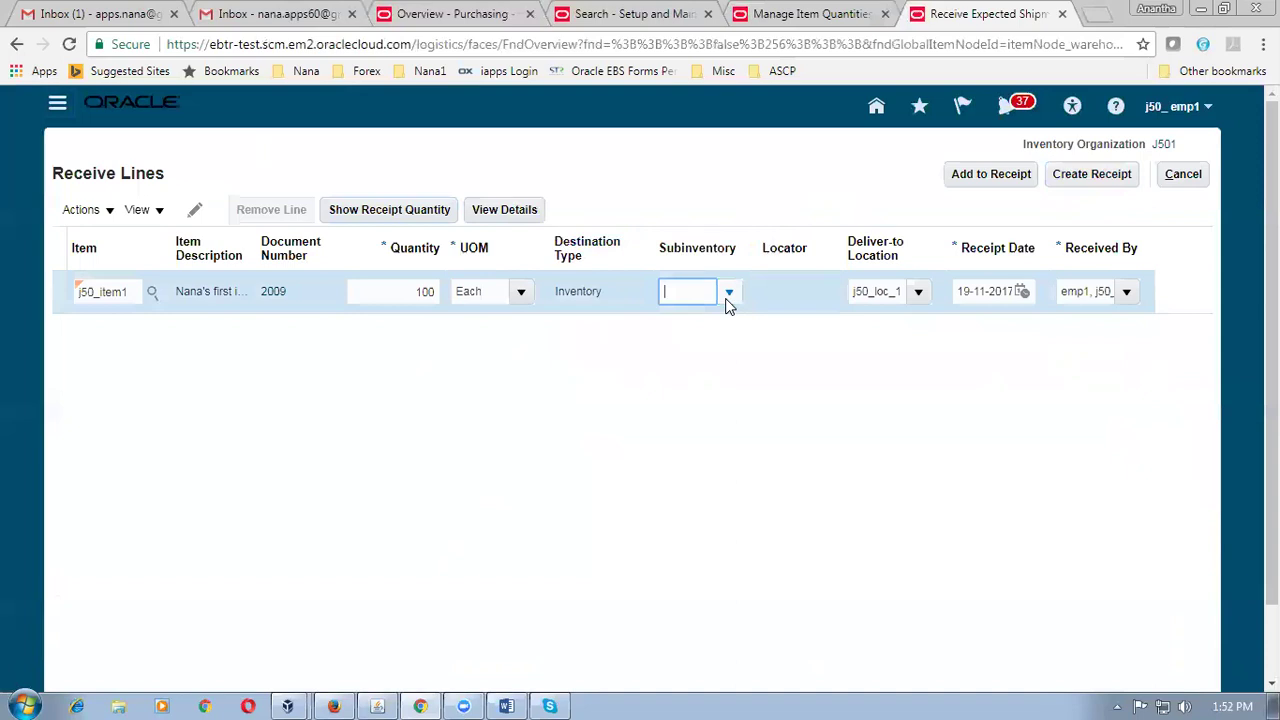
click(726, 296)
click(710, 356)
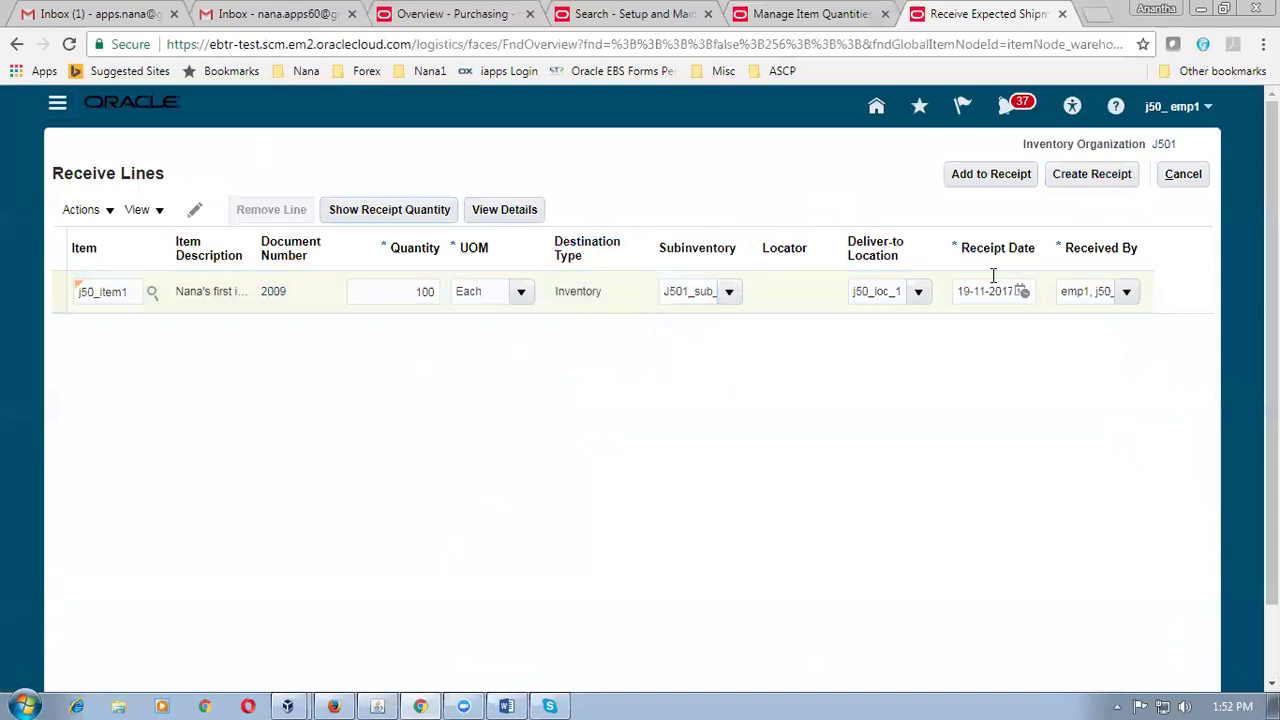
click(1113, 176)
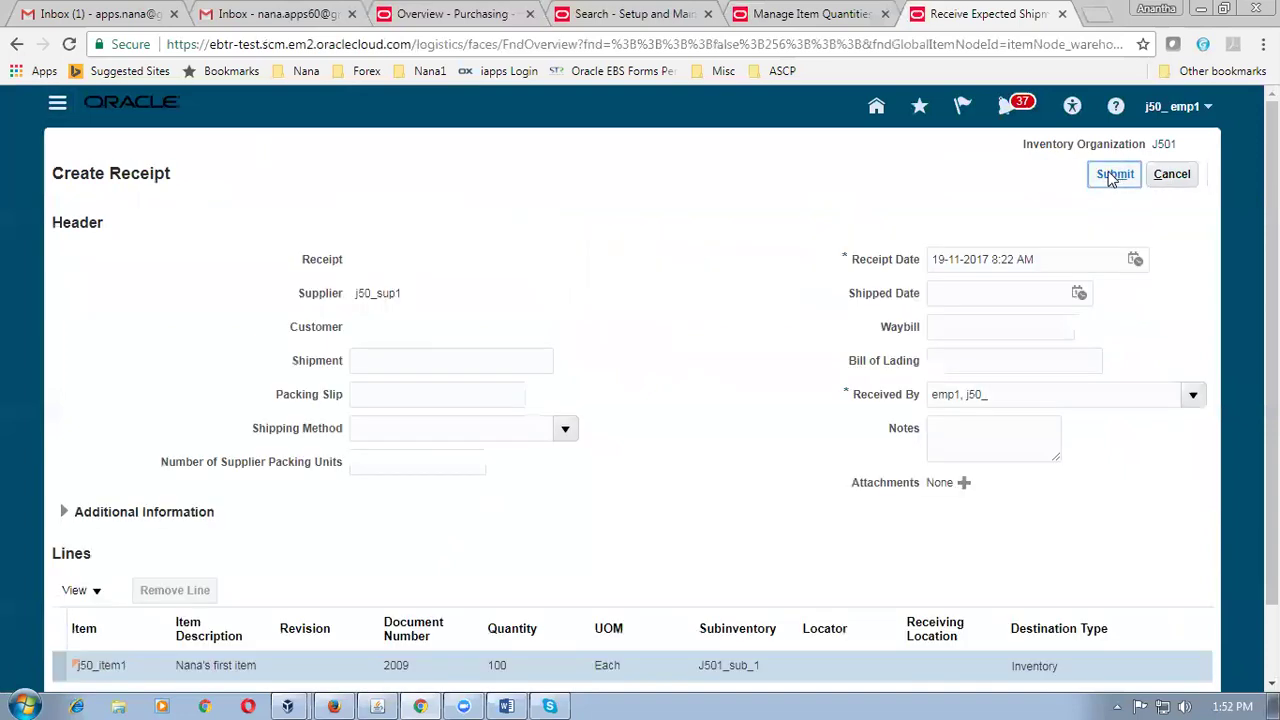
Enter shipment number 1213 and packing slip 456.
click(408, 364)
text(1213)
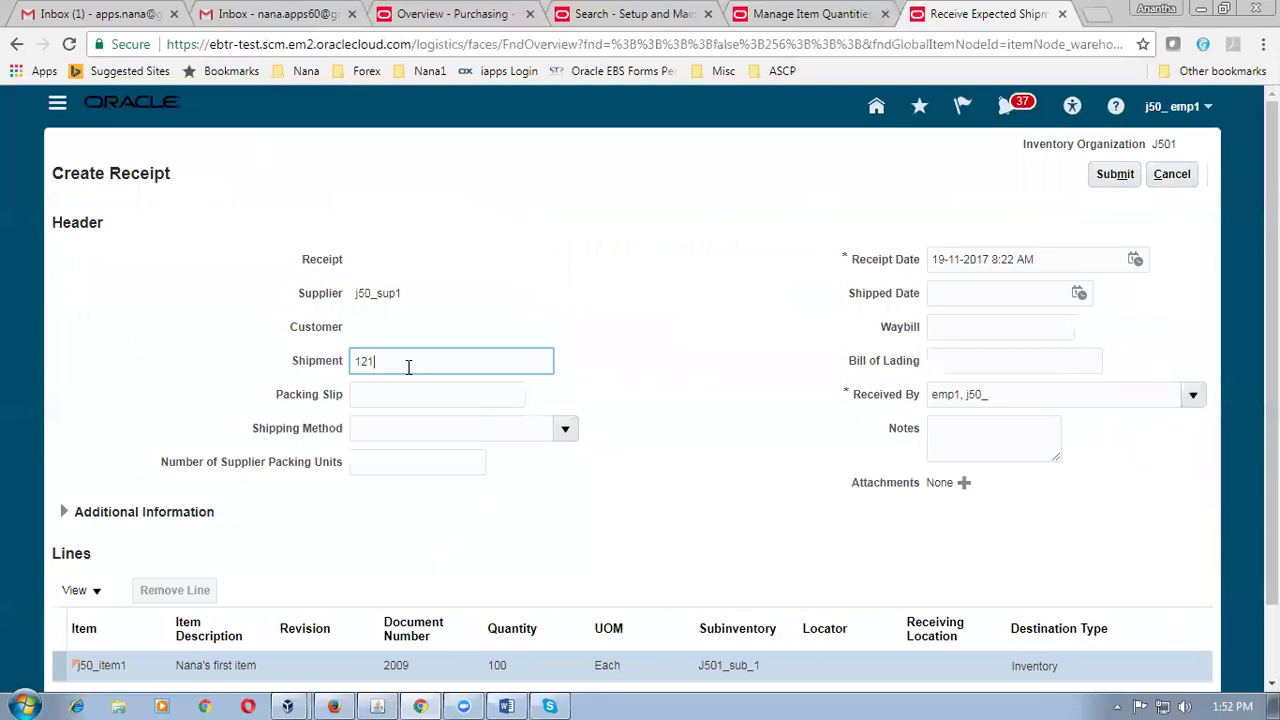
click(403, 397)
text(456)
Try shipping method l50 and a carrier search, then cancel and leave Shipping Method empty.
click(503, 426)
click(563, 430)
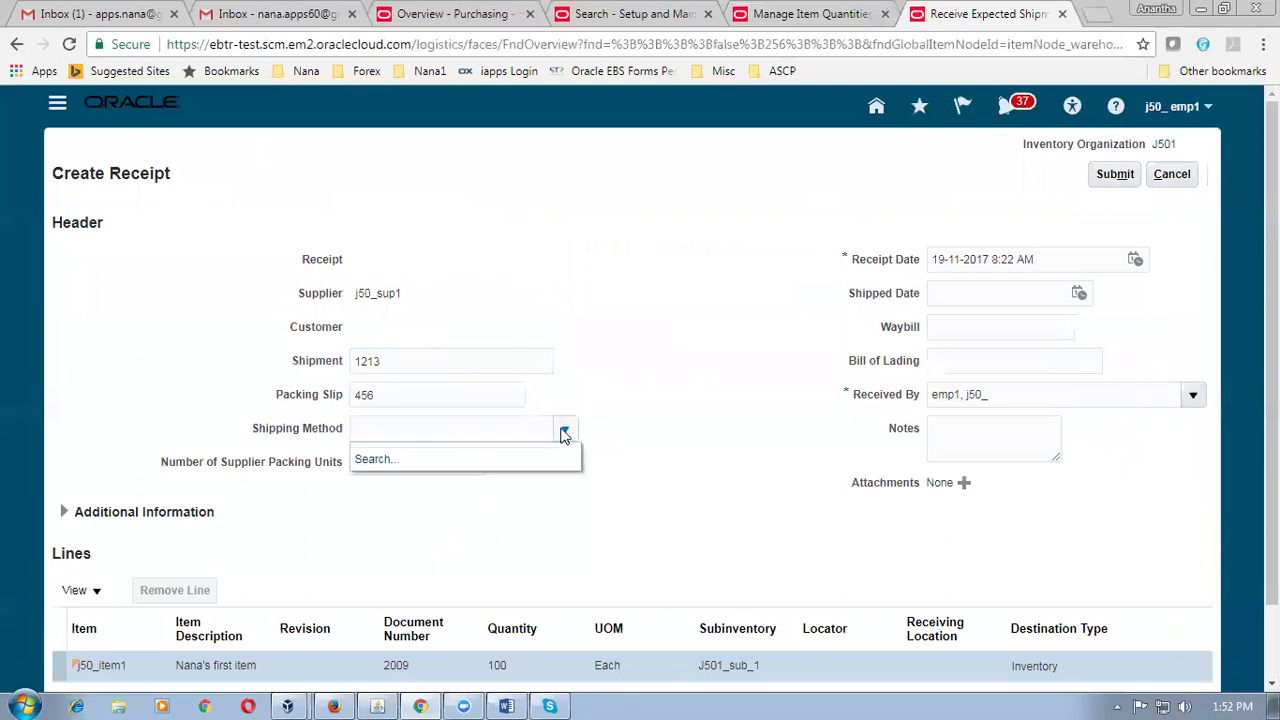
click(397, 430)
text(l50)
key(Tab)
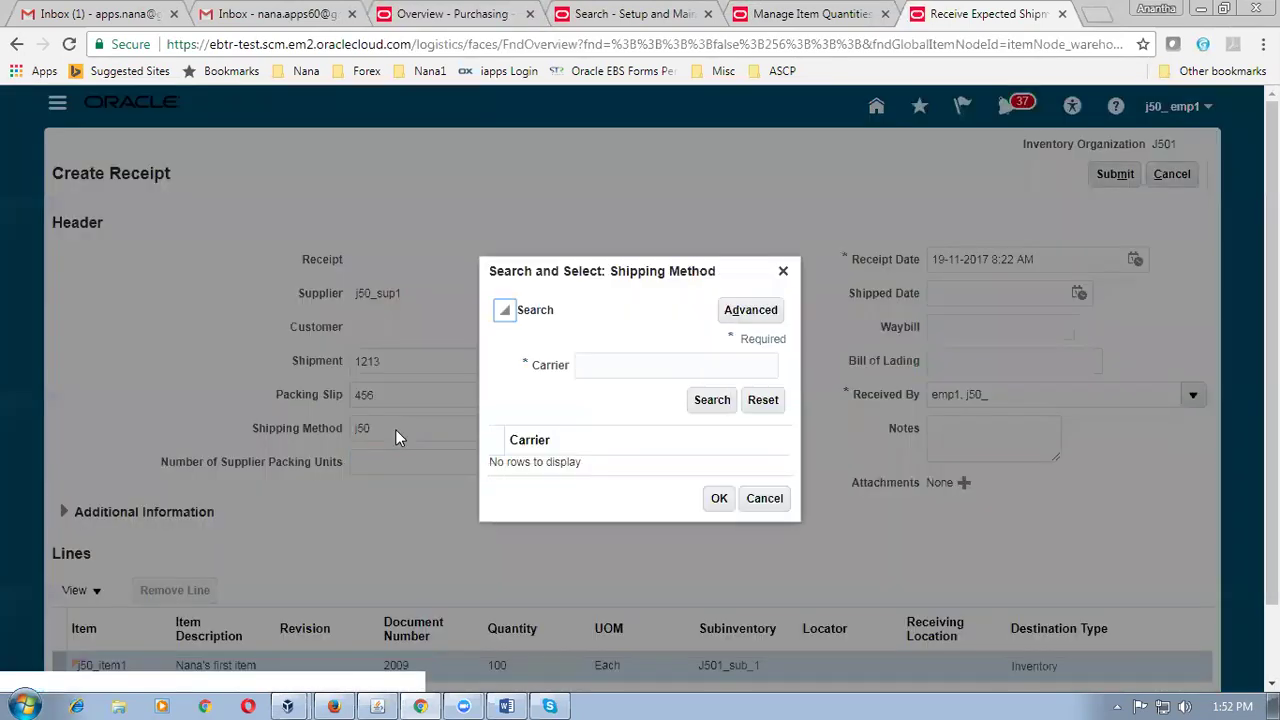
click(712, 400)
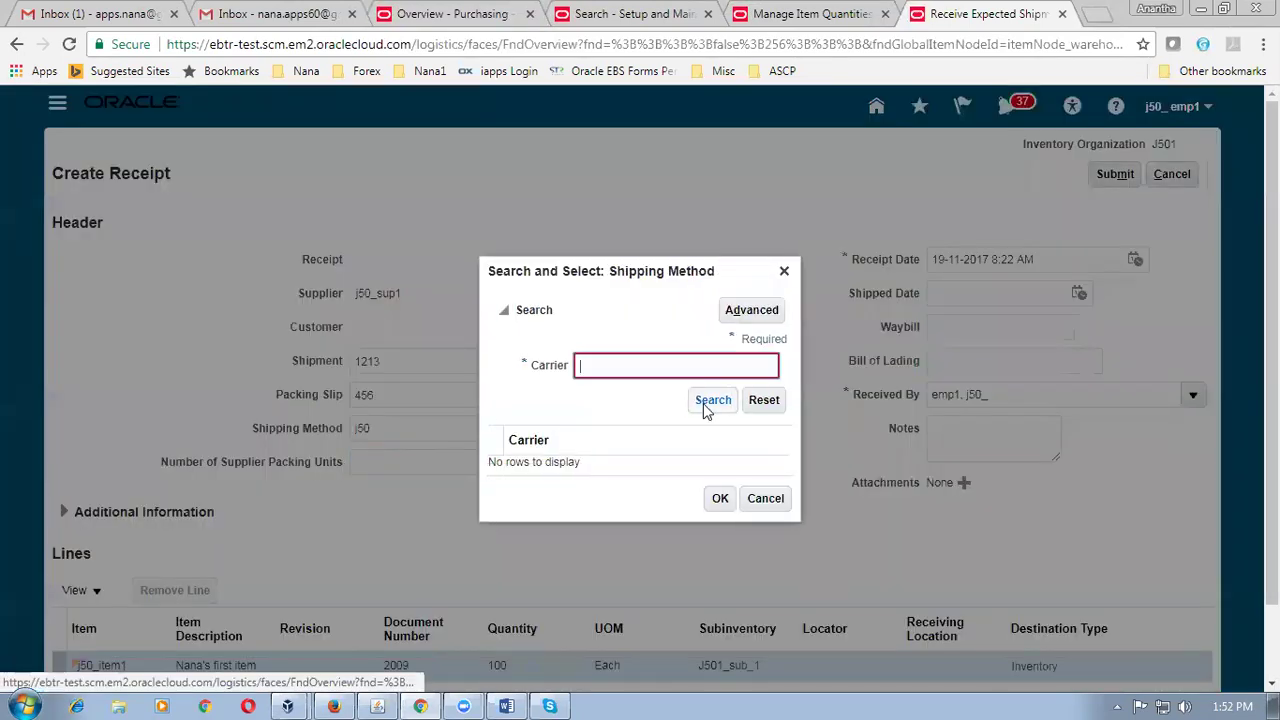
text(j)
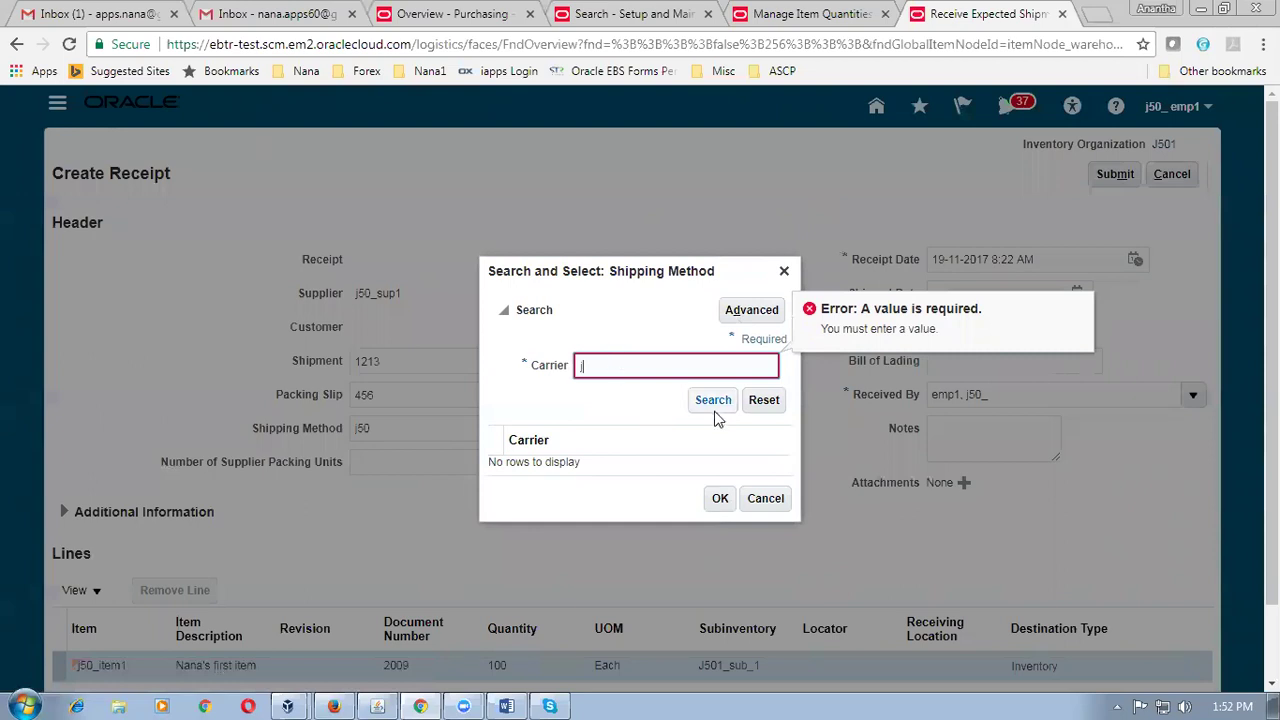
click(724, 406)
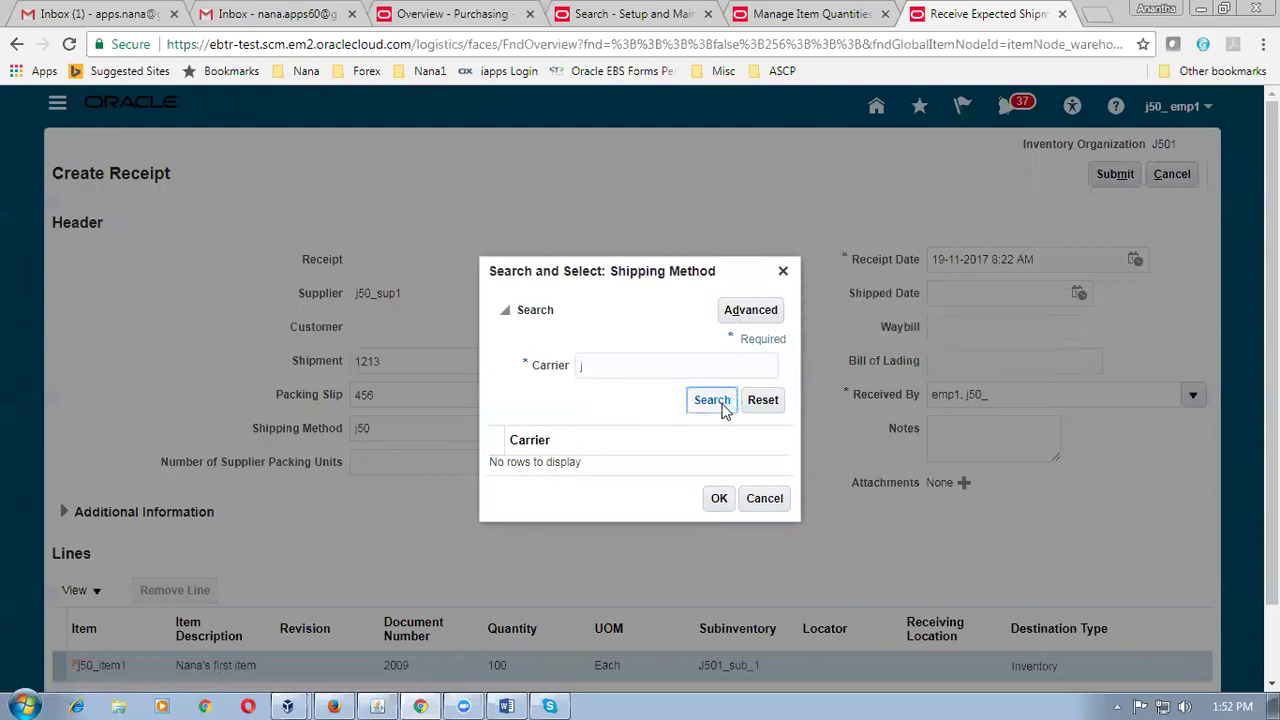
click(764, 498)
drag(391, 429, 306, 434)
key(BackSpace)
Enter 3 packing units, waybill r675, bill of lading 8556, and a receipt note.
click(408, 463)
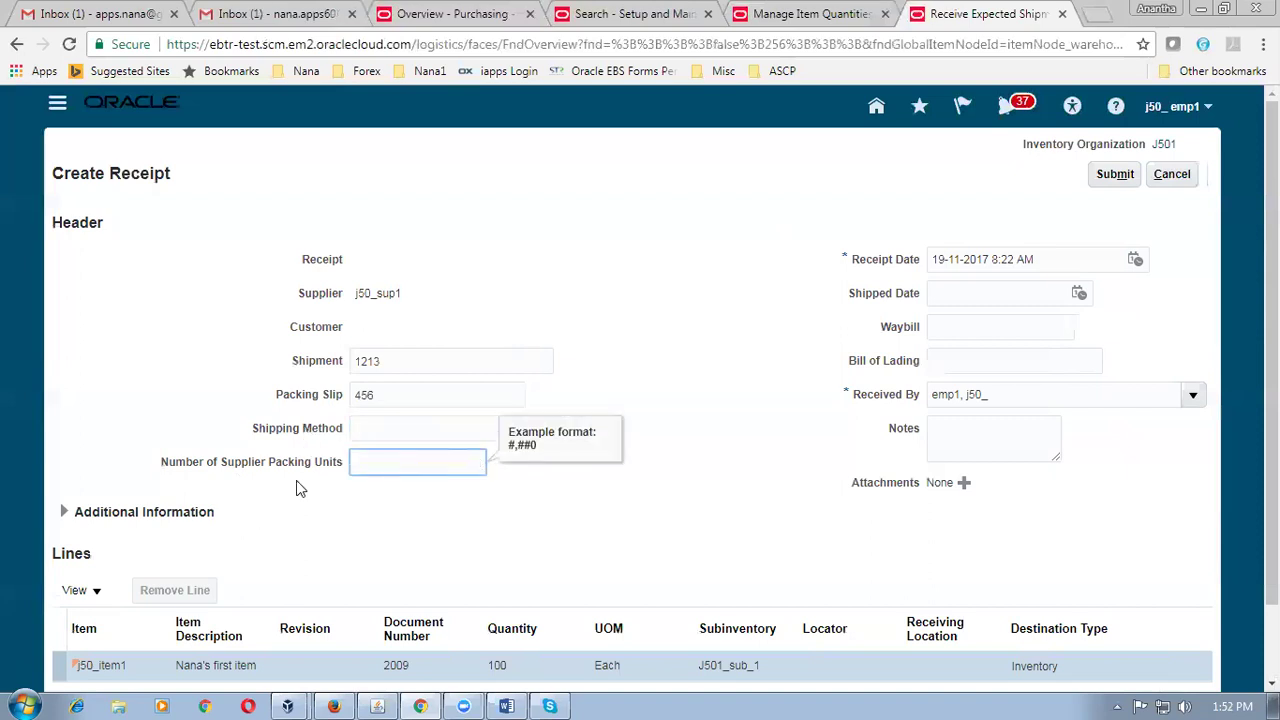
text(3)
click(828, 507)
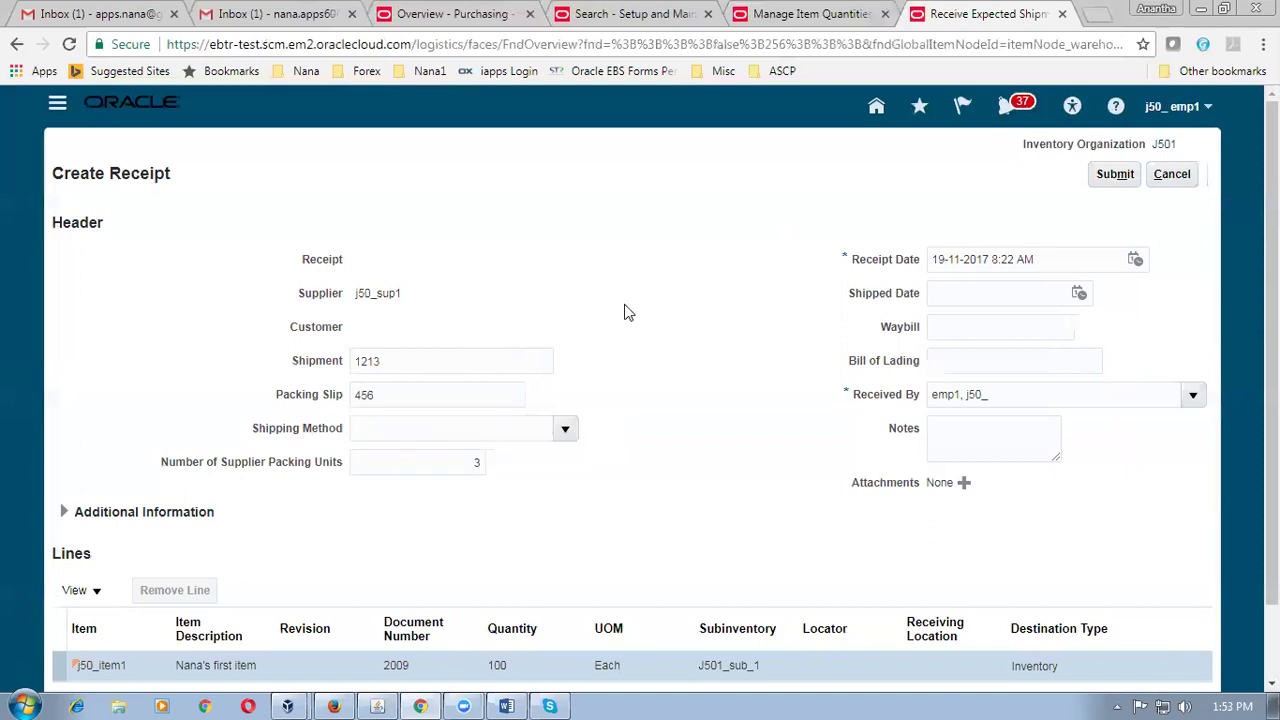
click(989, 292)
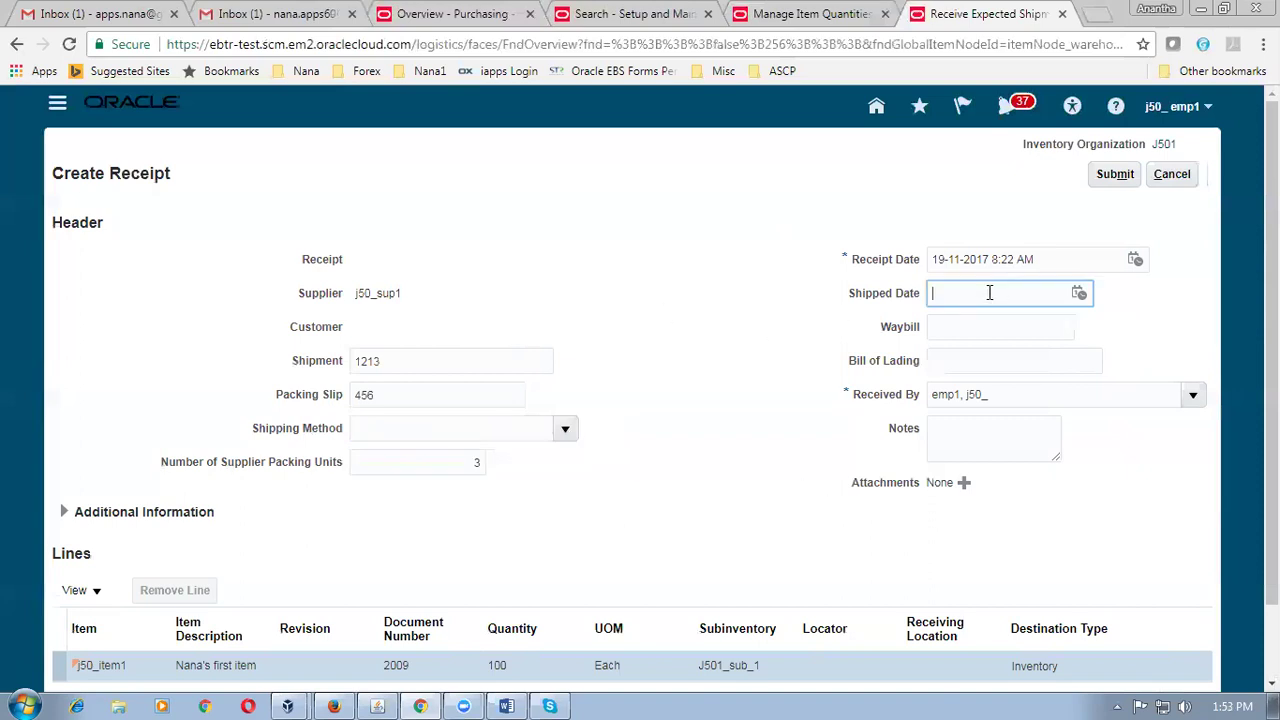
click(963, 330)
text(r675)
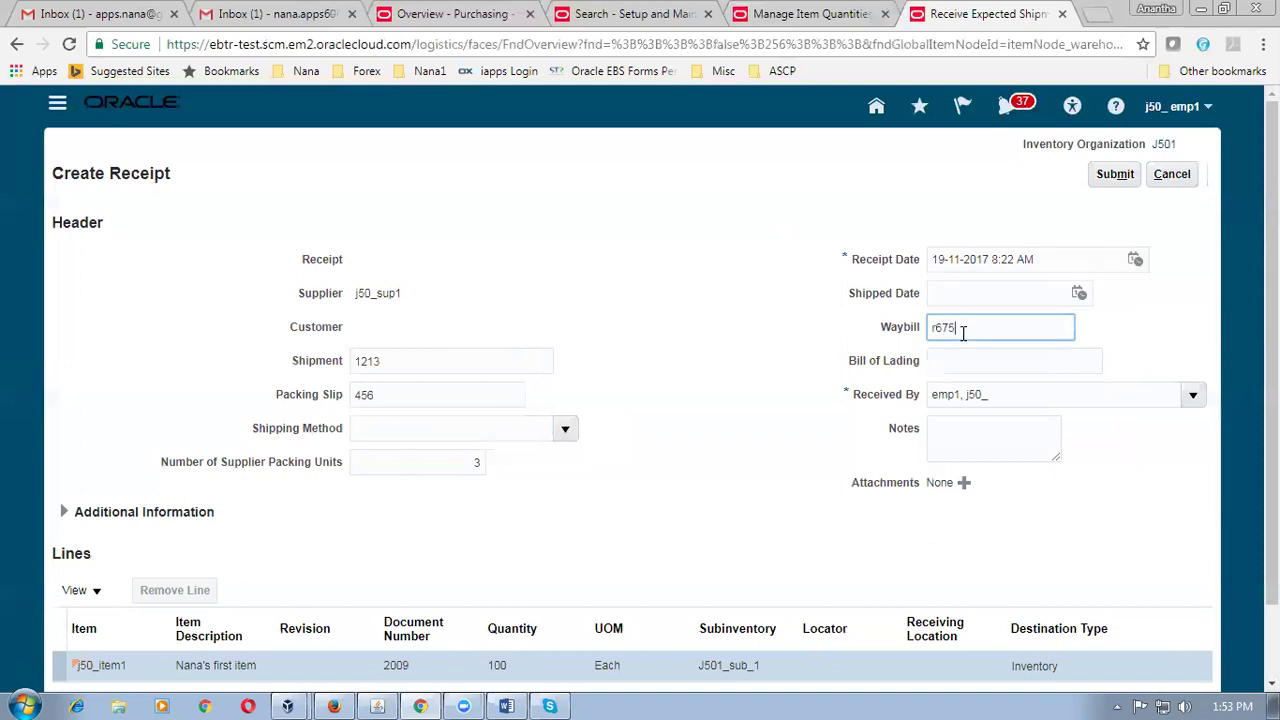
click(963, 361)
text(8556)
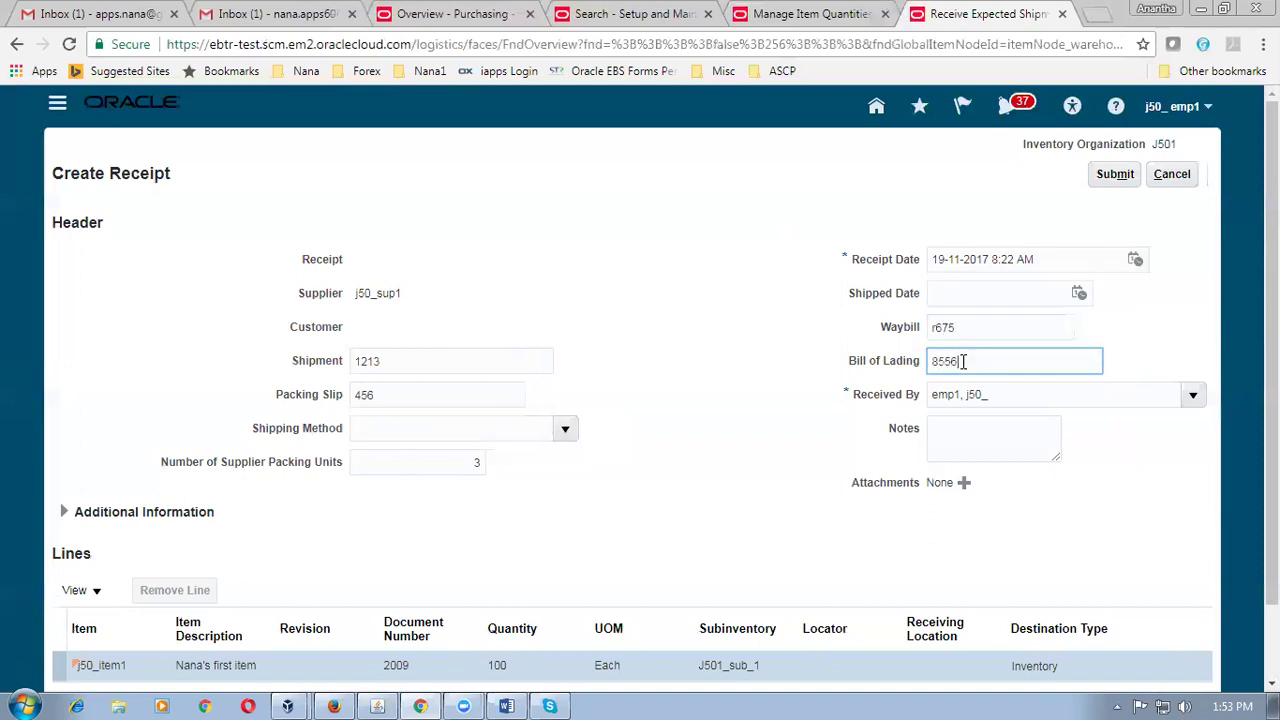
click(954, 432)
text(fdhdfhdfxchf)
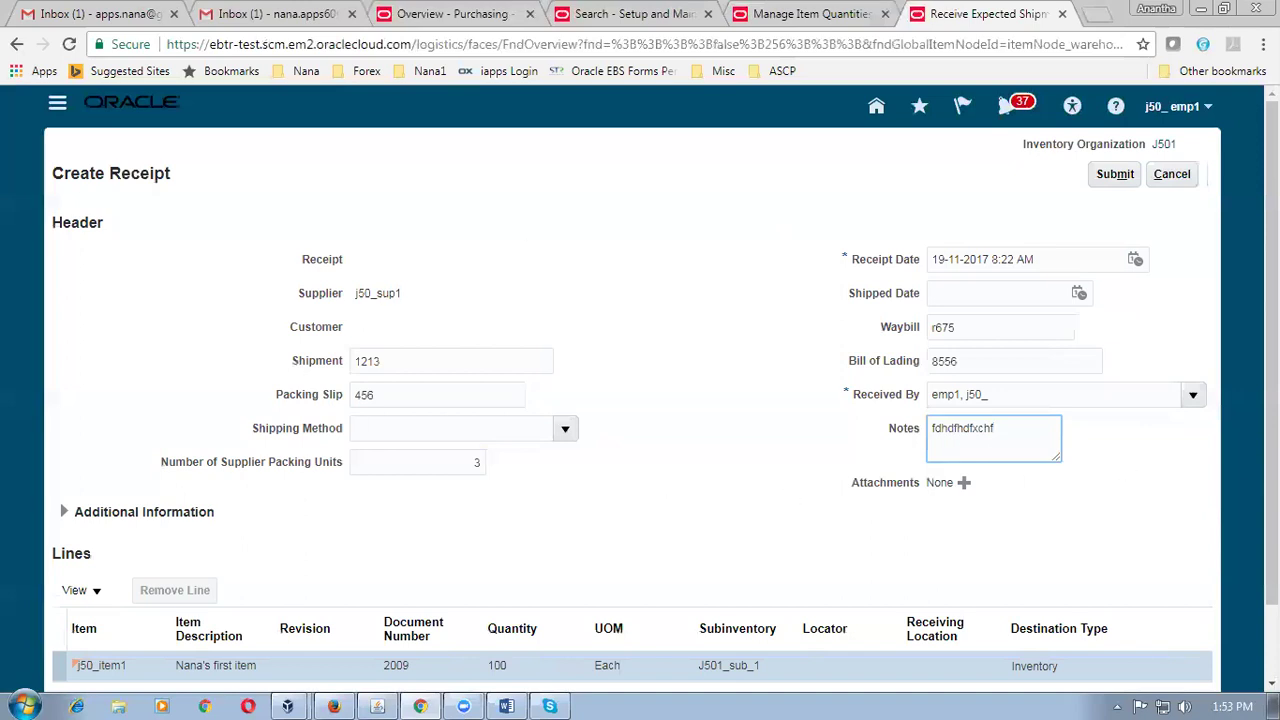
Submit the receipt and acknowledge the confirmation of receipt 1001.
scroll(1270, 460, down, 2)
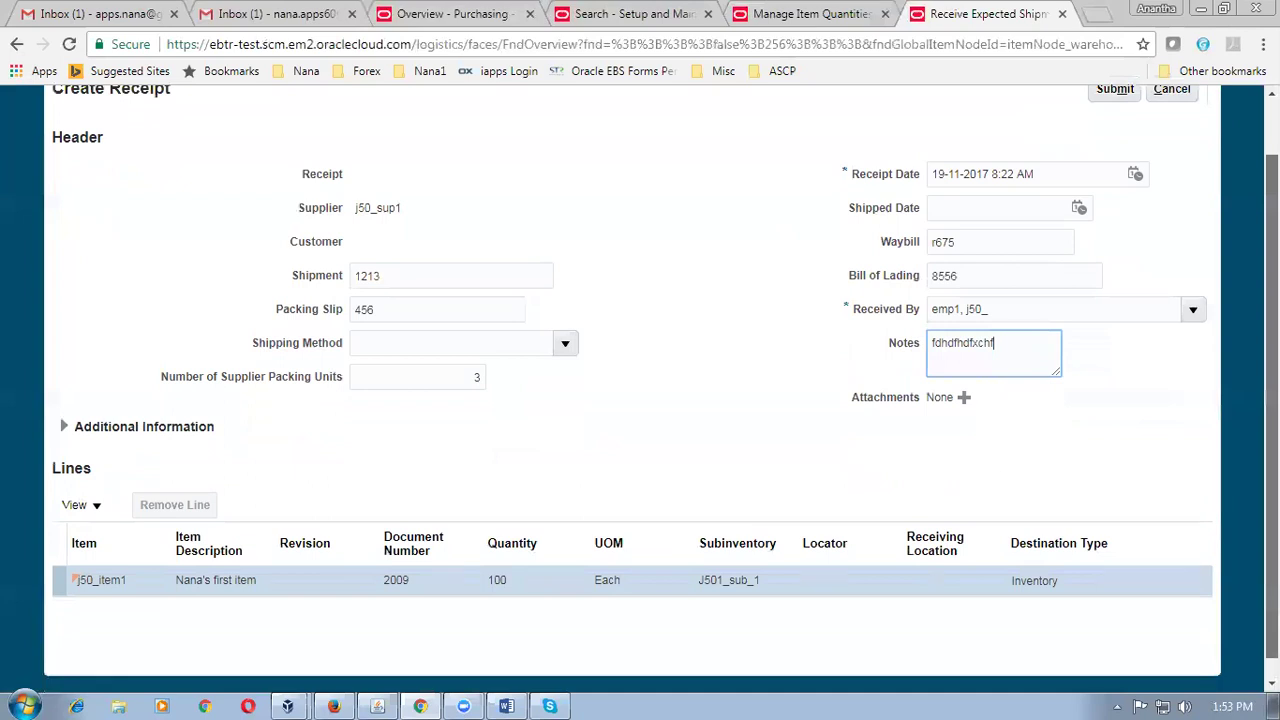
scroll(640, 400, up, 2)
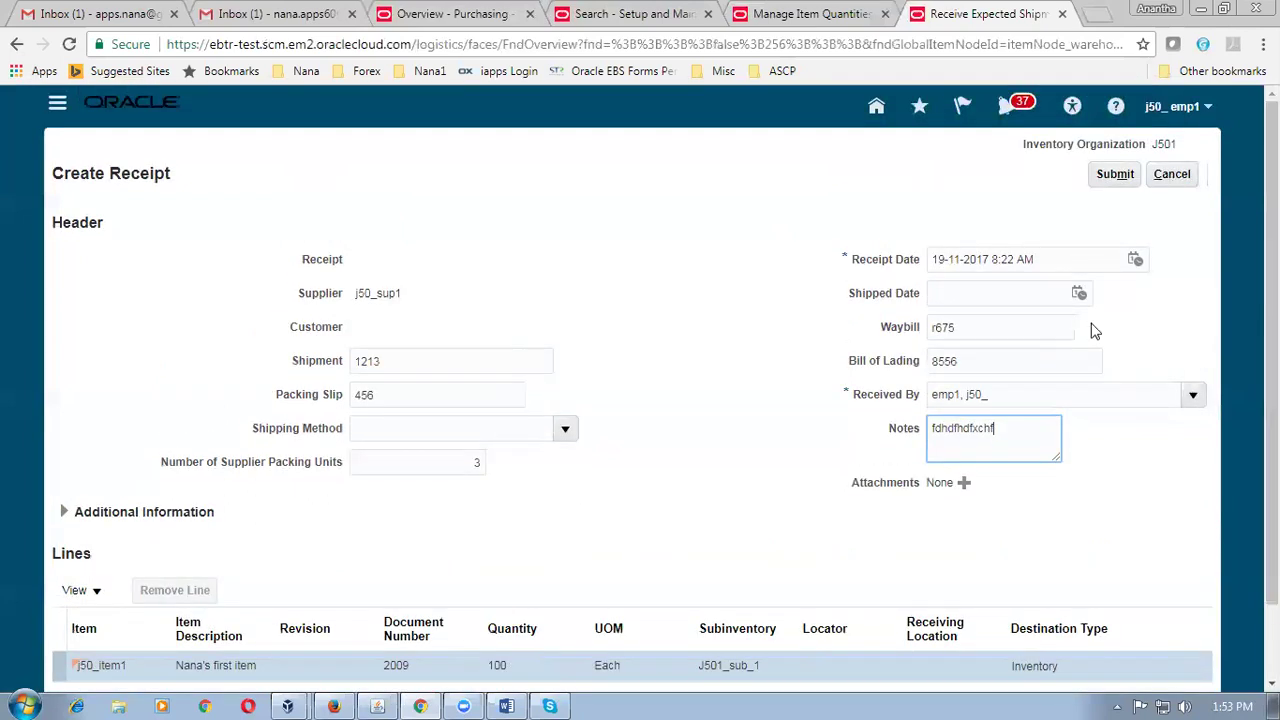
click(1113, 180)
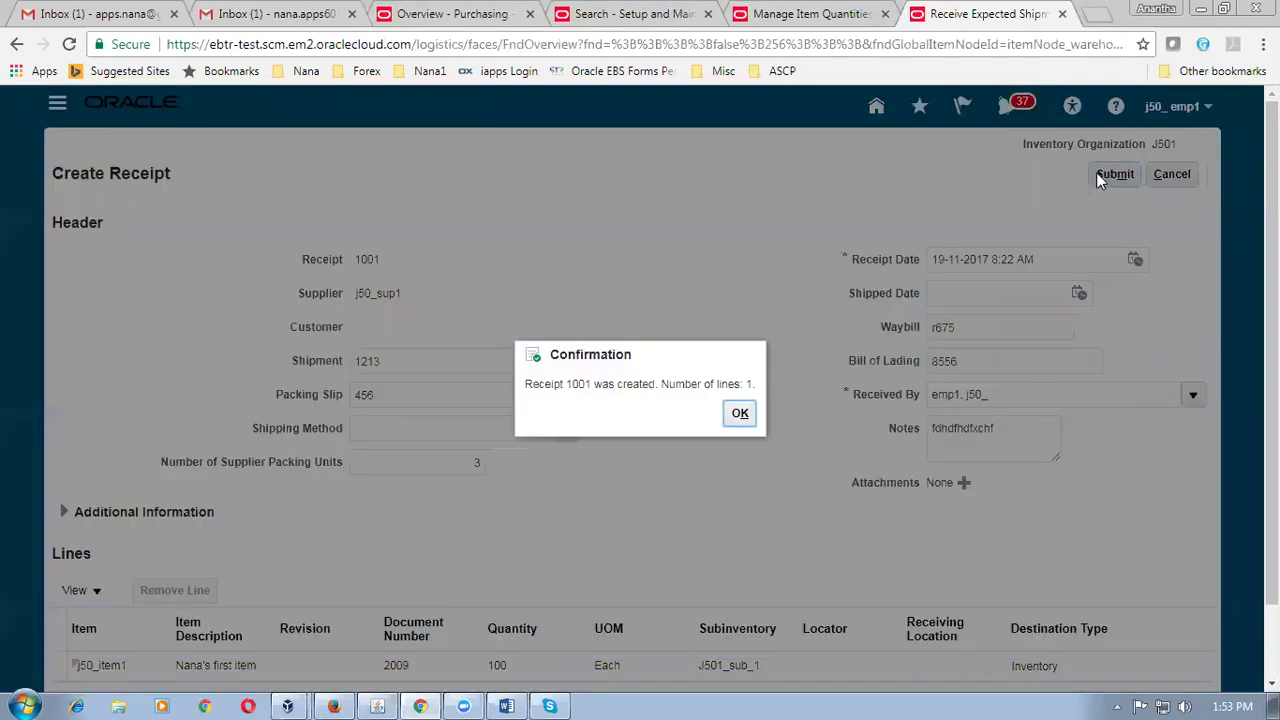
drag(567, 384, 600, 383)
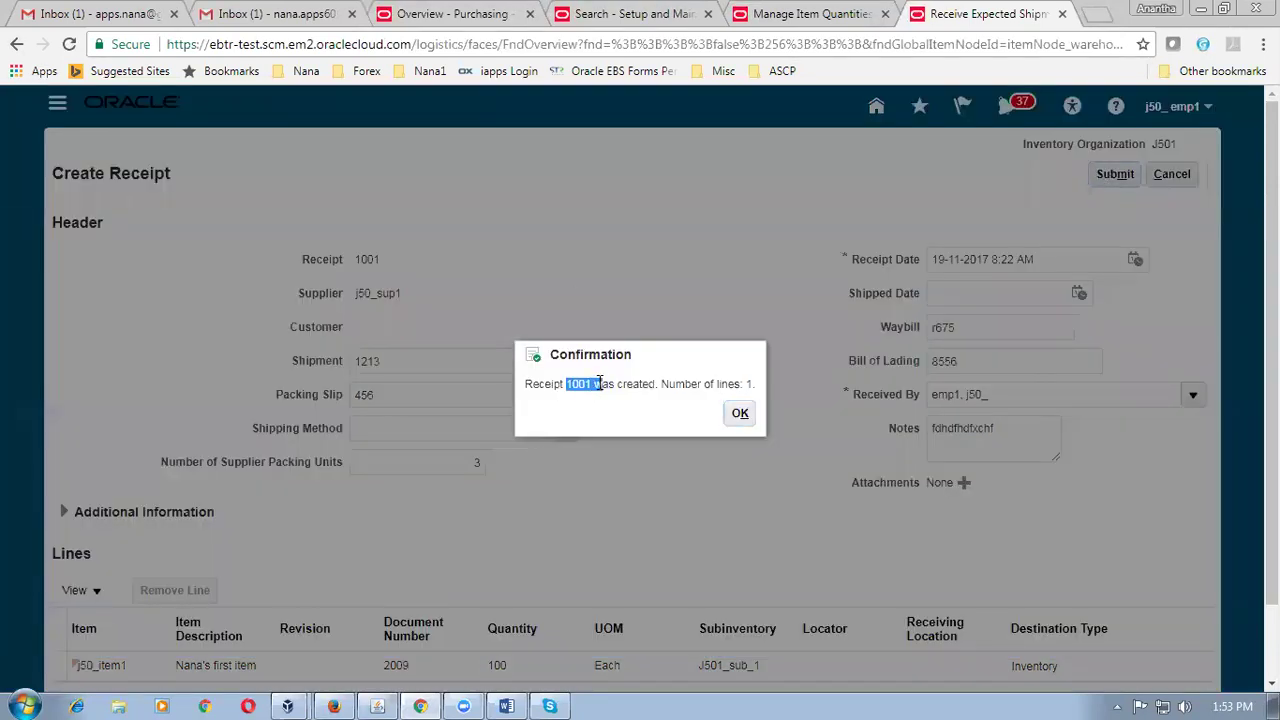
click(740, 415)
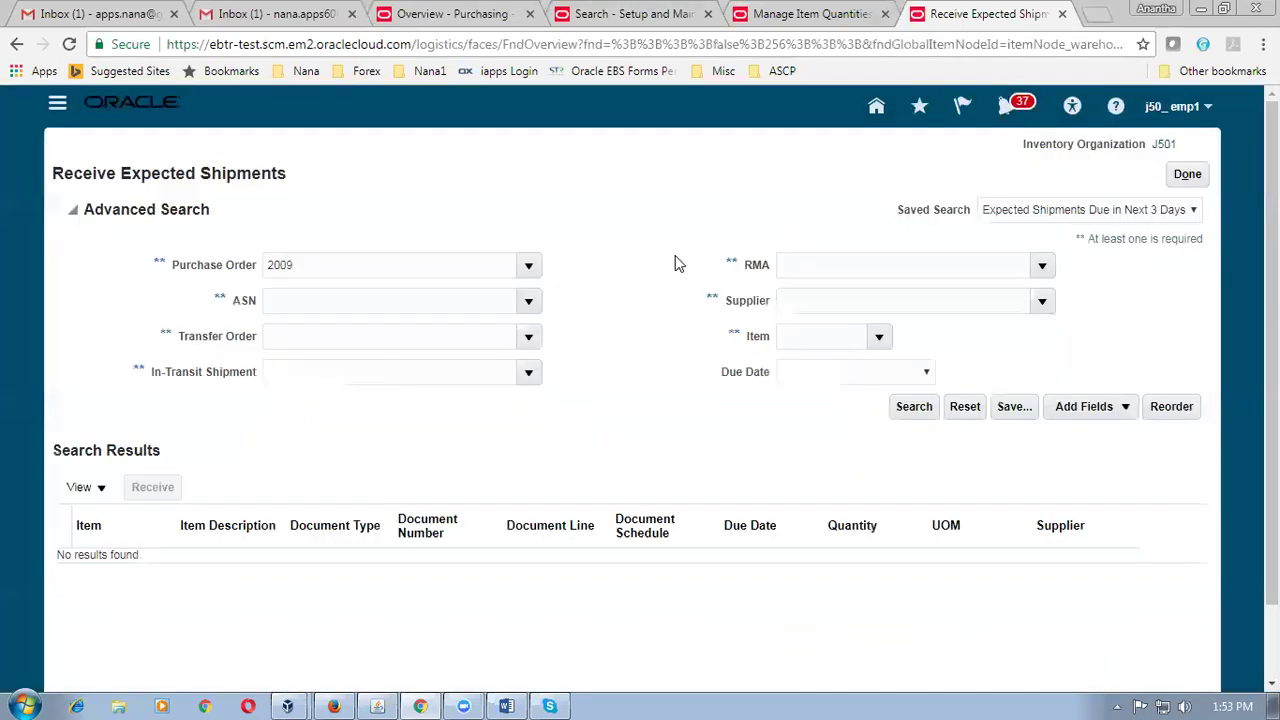
Rerun the item quantity search and expand J501 > J501_sub_1 to see 100 on hand for j50_item1.
click(1187, 174)
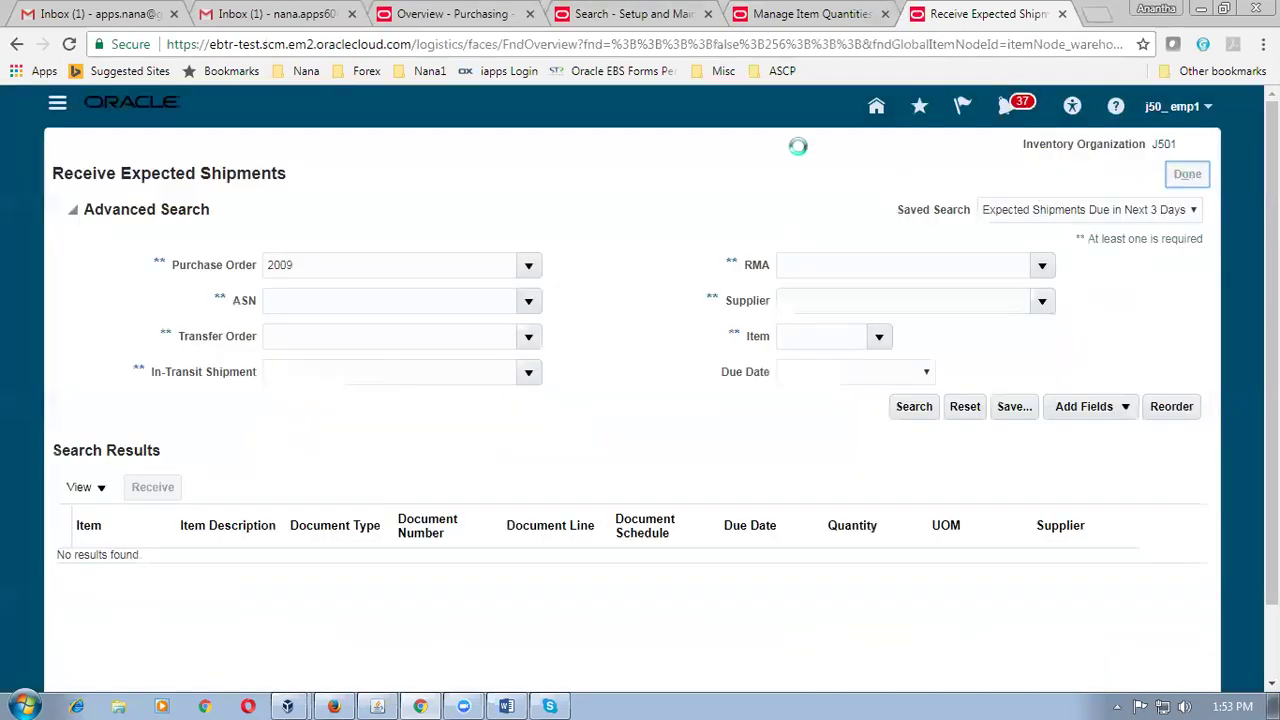
click(758, 20)
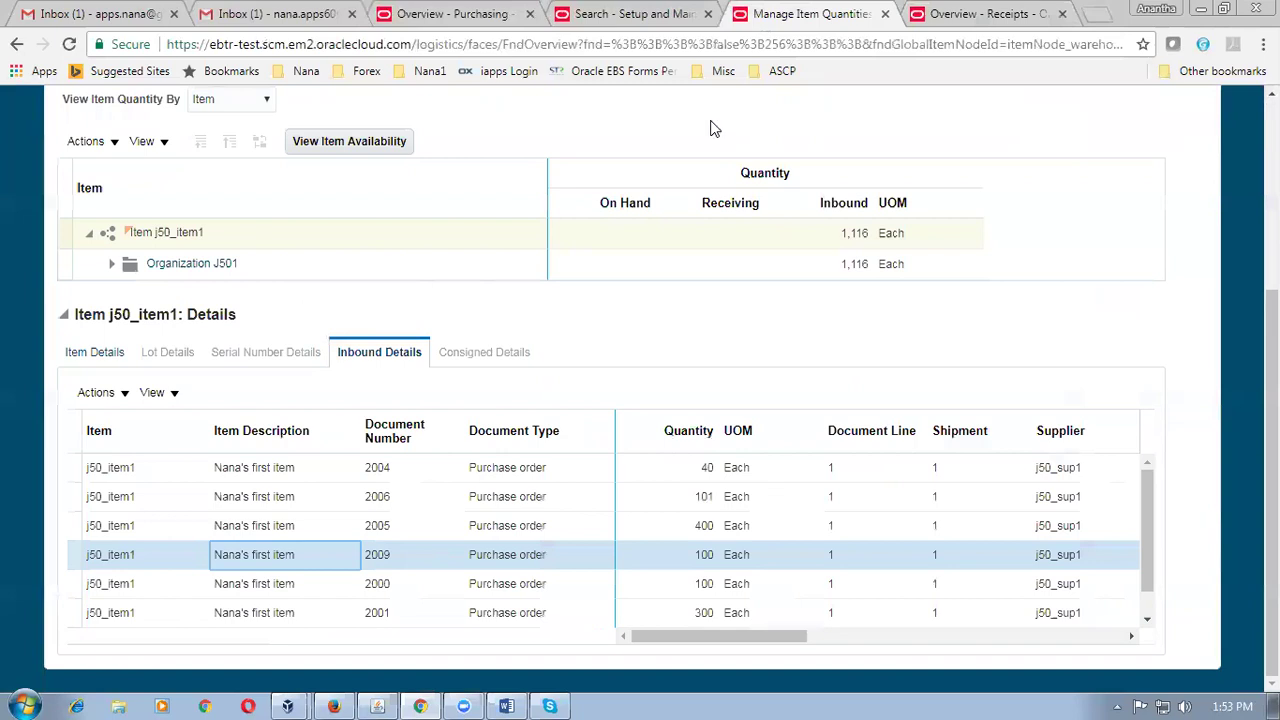
scroll(296, 258, up, 2)
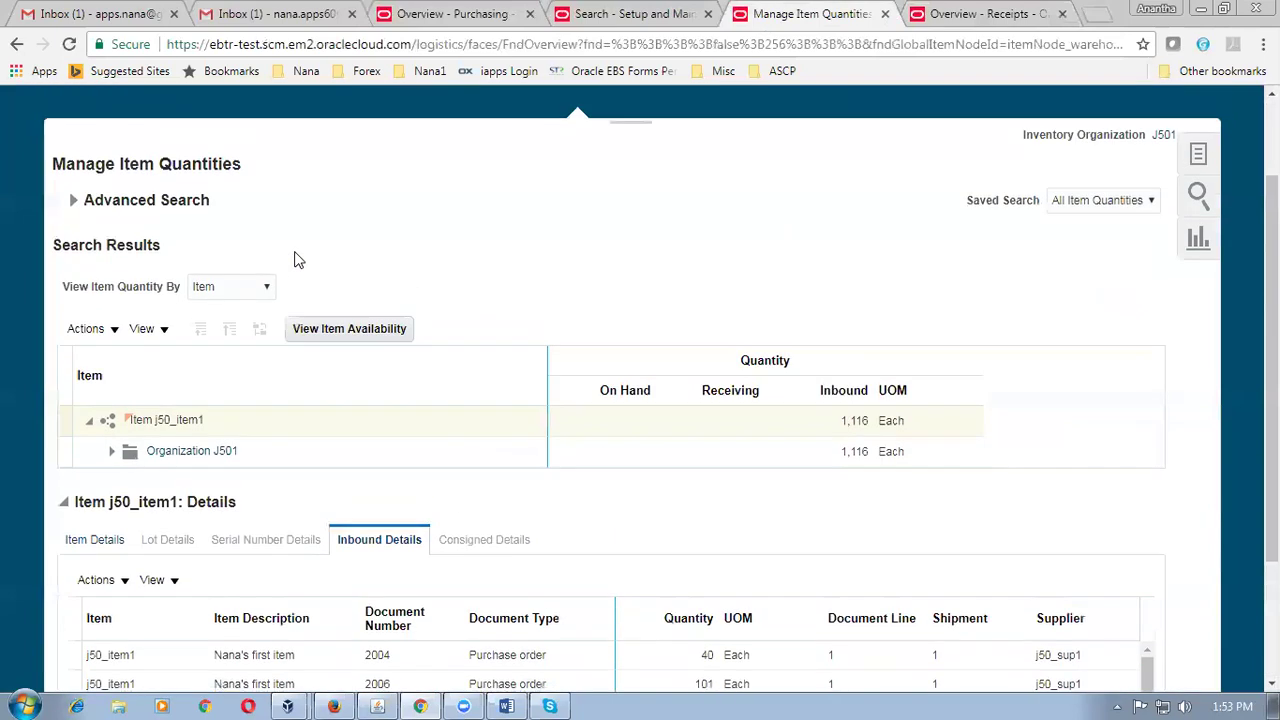
click(77, 208)
click(885, 398)
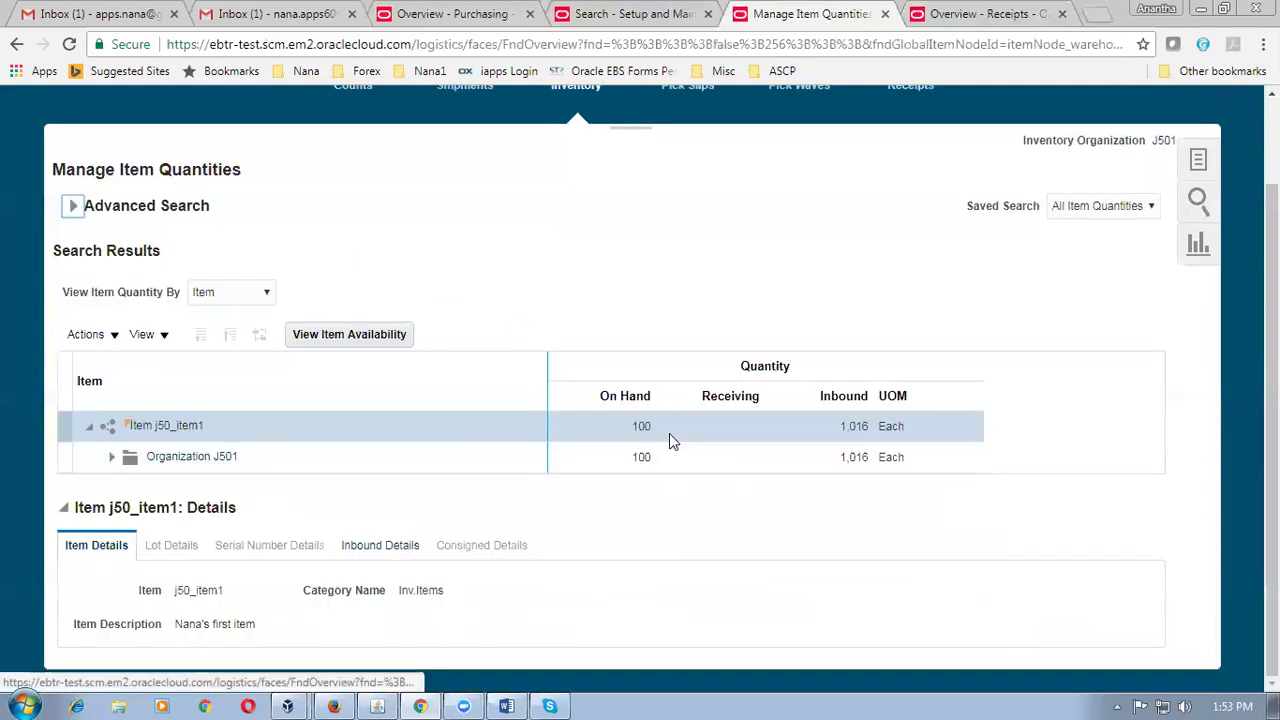
click(112, 458)
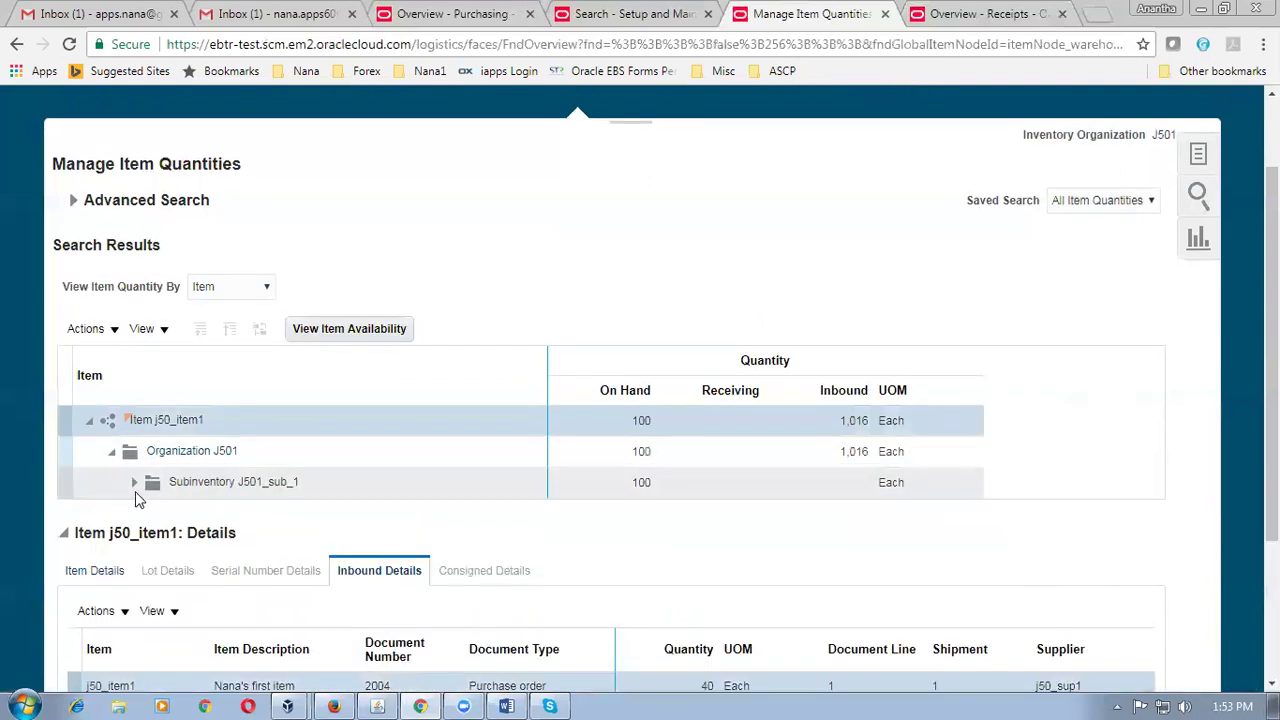
click(134, 483)
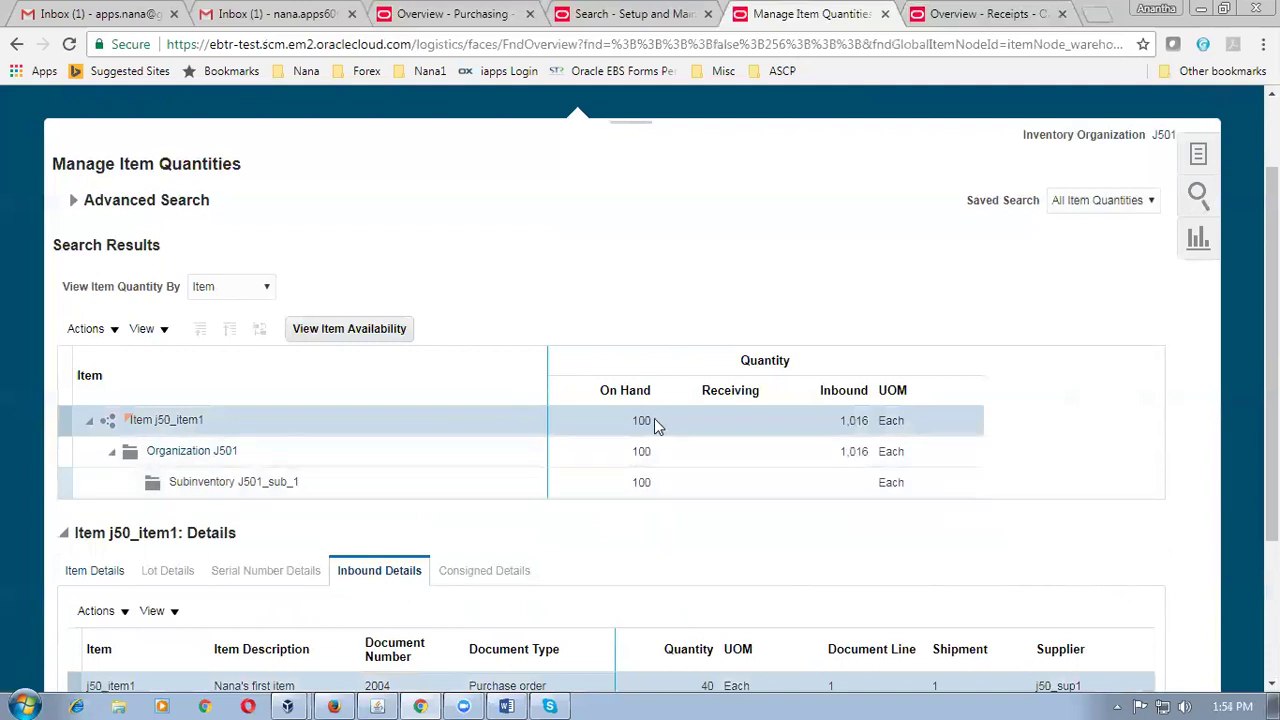
click(446, 27)
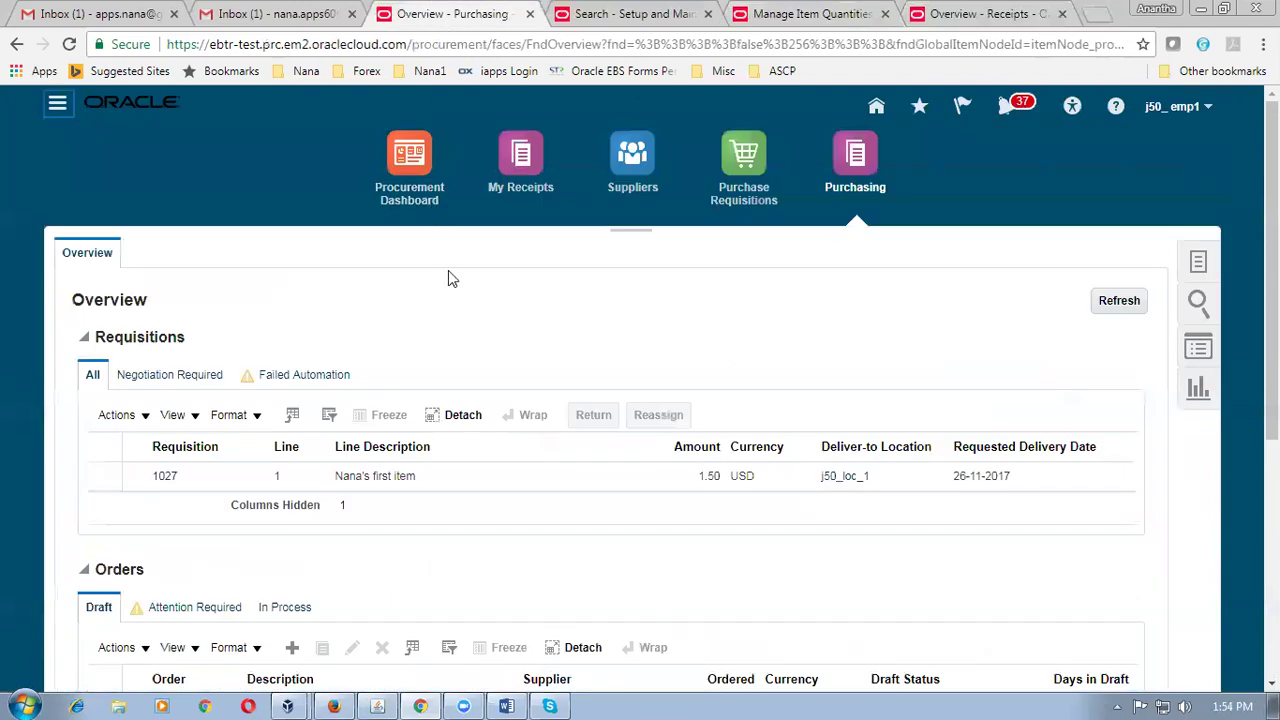
Check that J501's receipt routing in Manage Receiving Parameters is Direct delivery, then return to Purchasing overview.
click(619, 18)
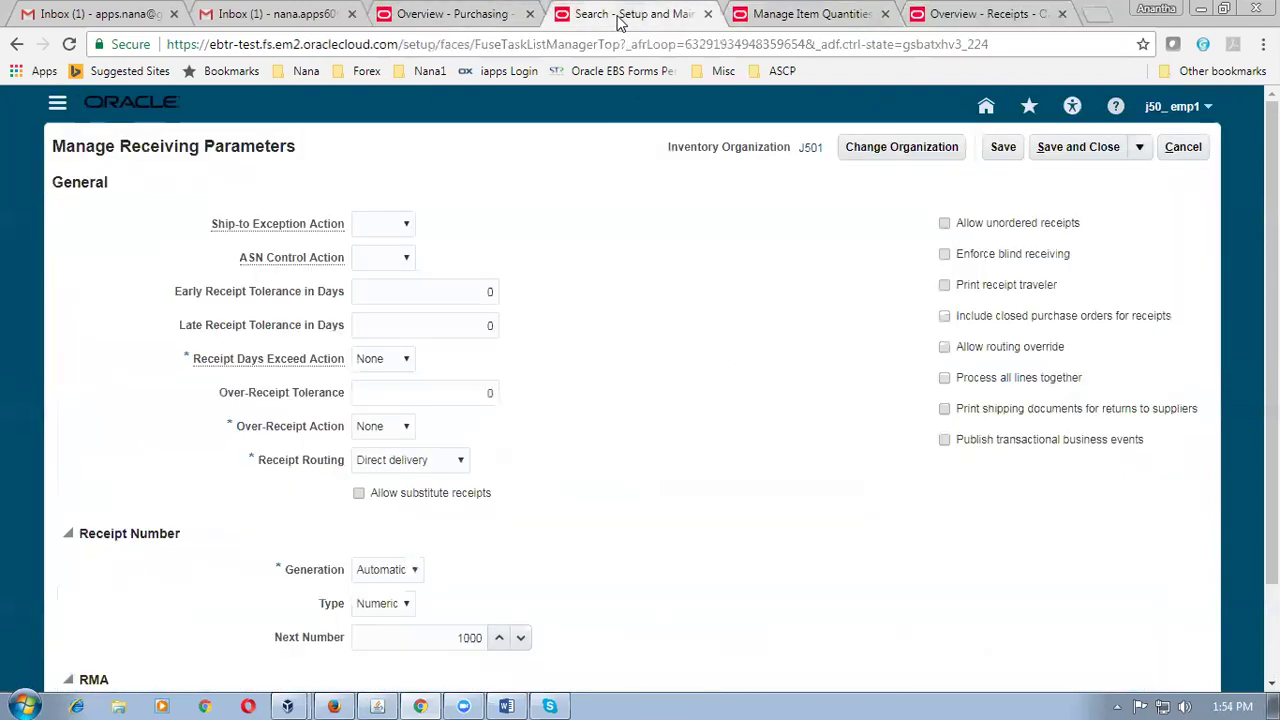
click(401, 461)
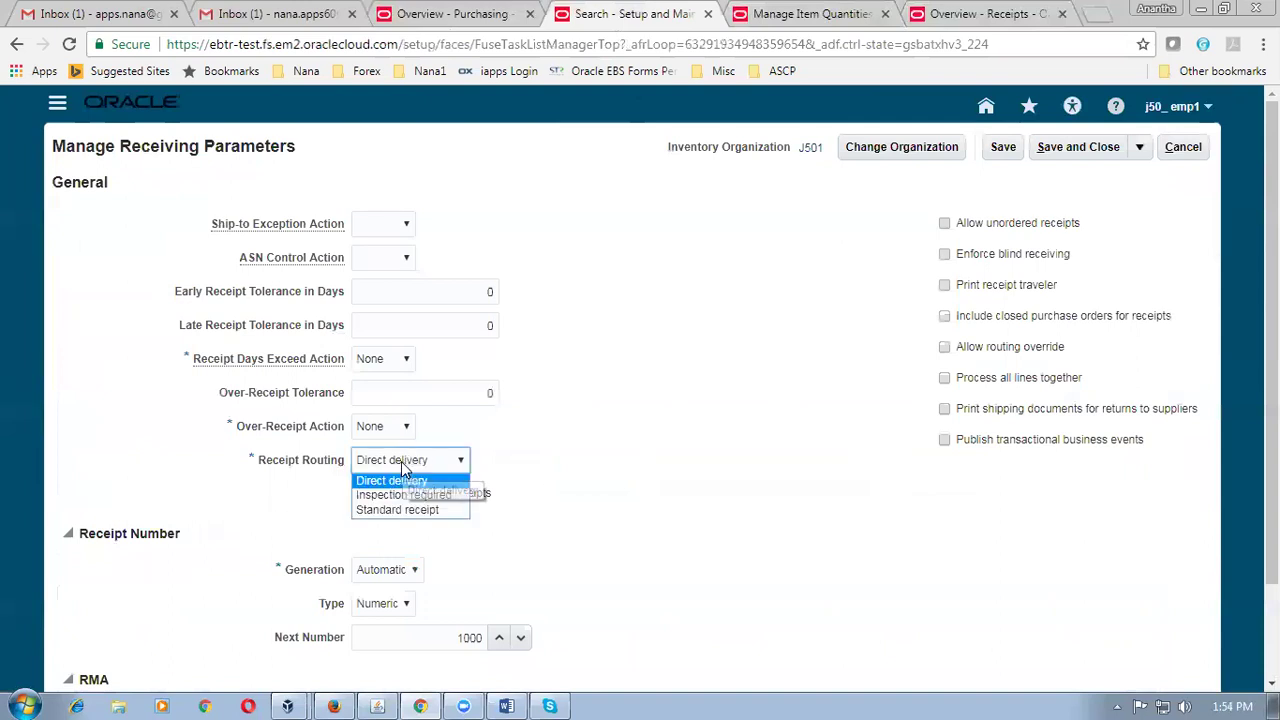
click(665, 462)
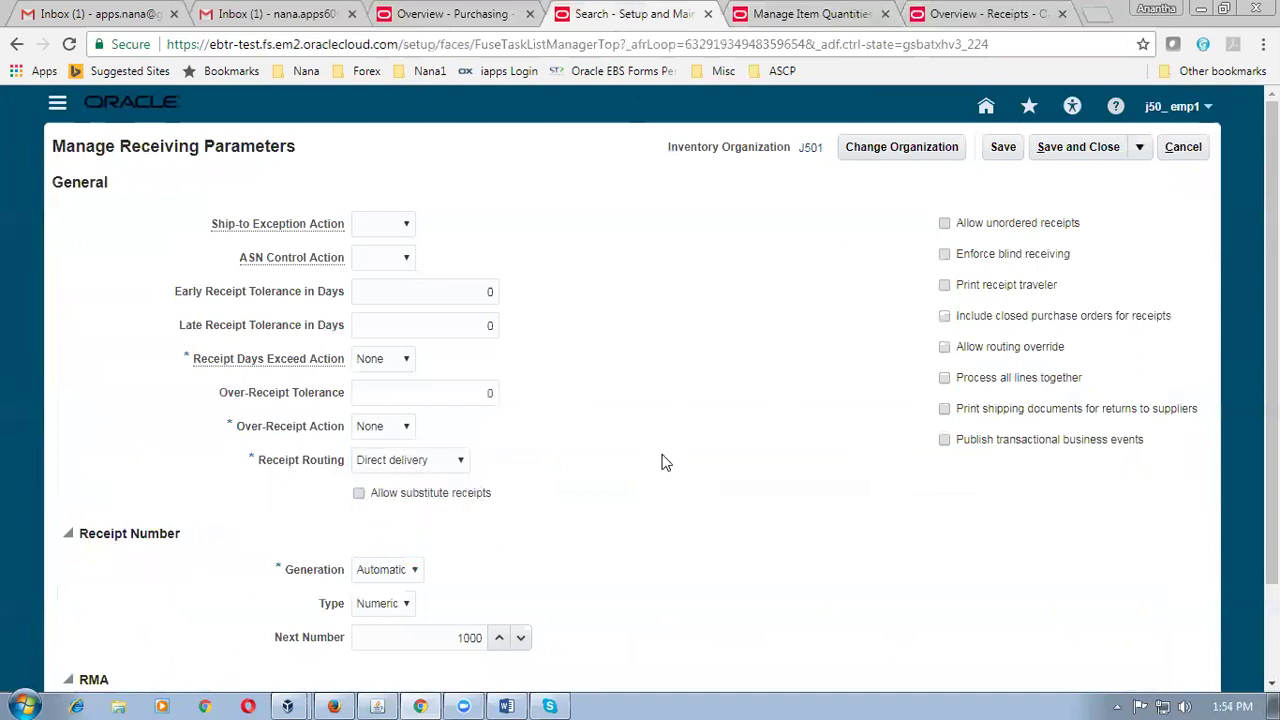
click(444, 14)
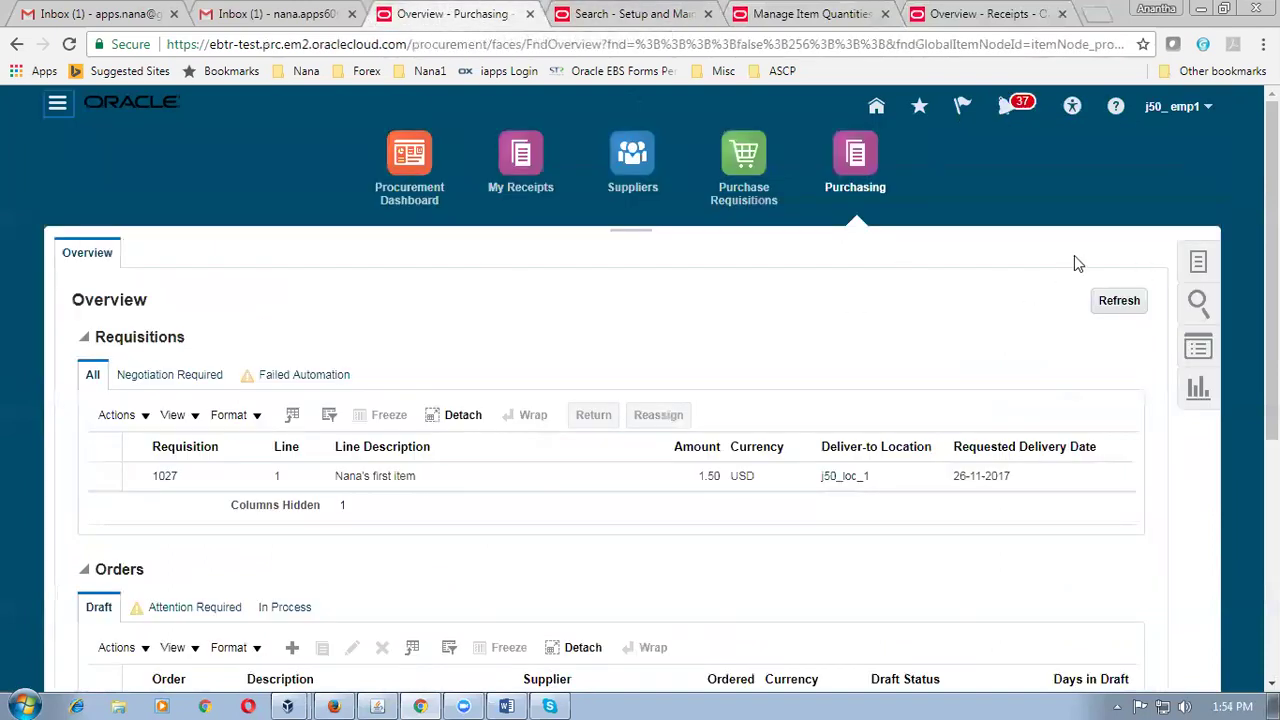
Search Manage Orders for purchase order 2009.
click(1193, 263)
click(995, 356)
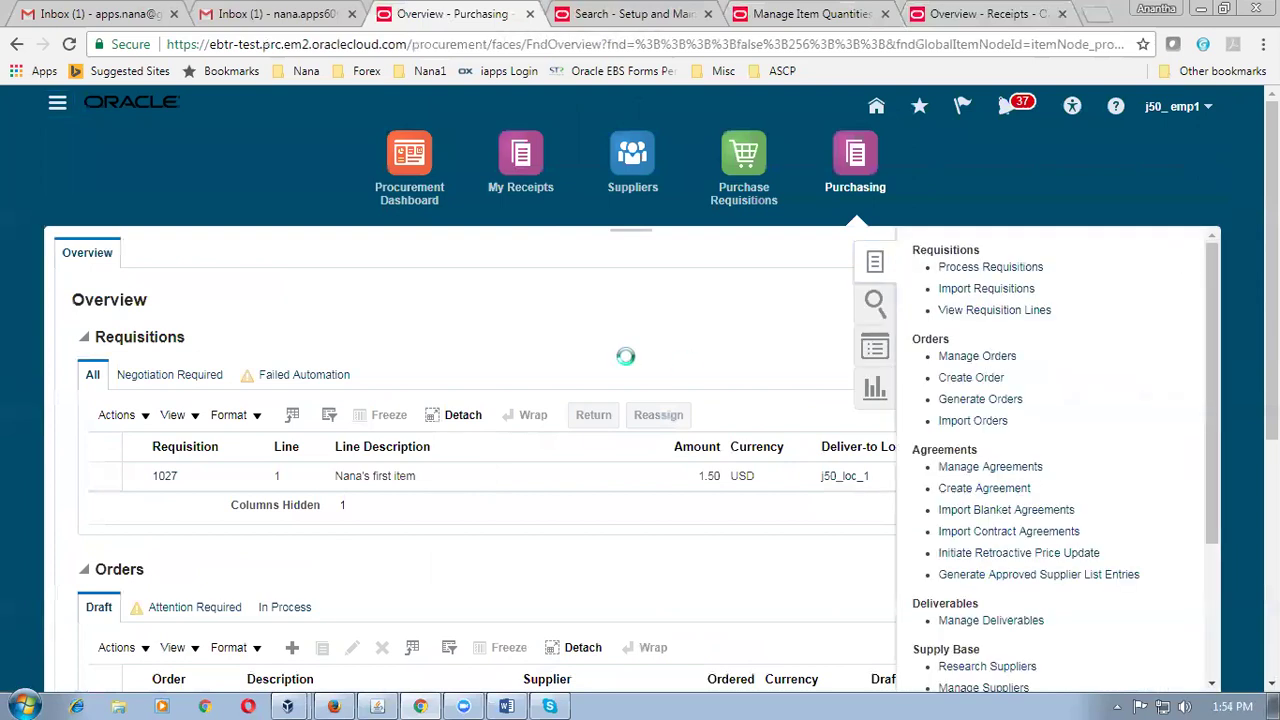
click(362, 550)
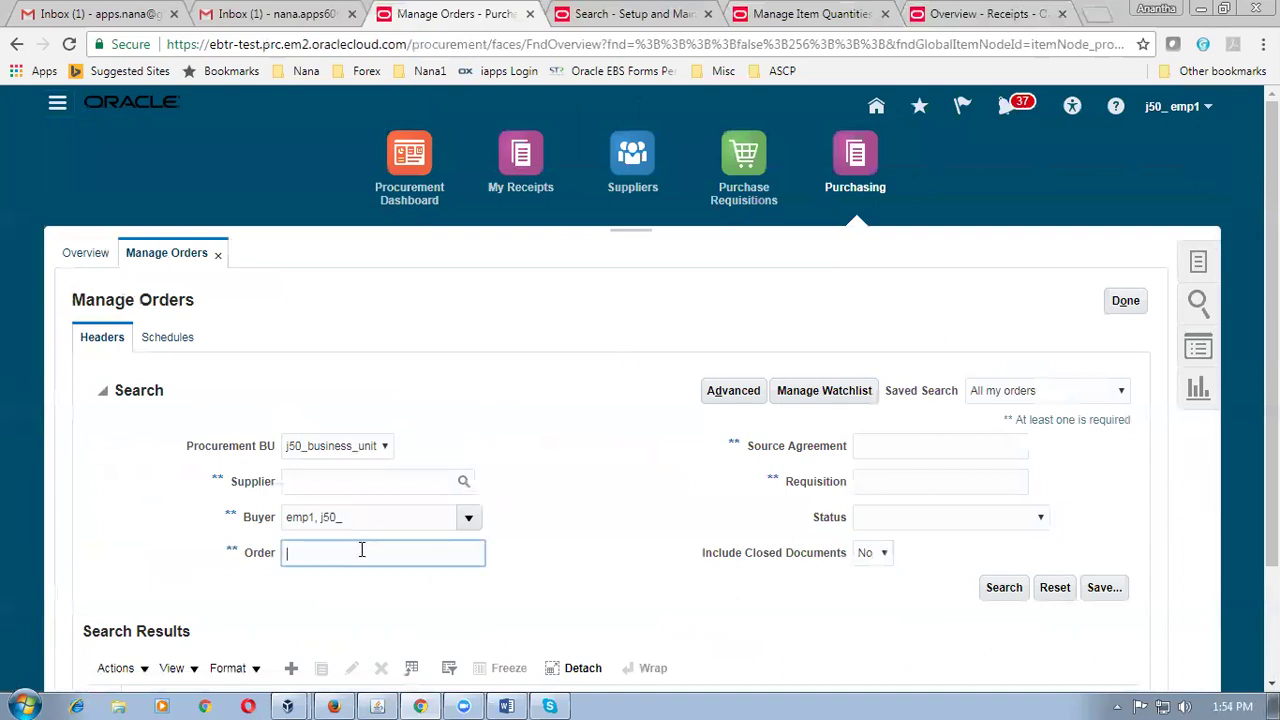
text(2009)
key(Tab)
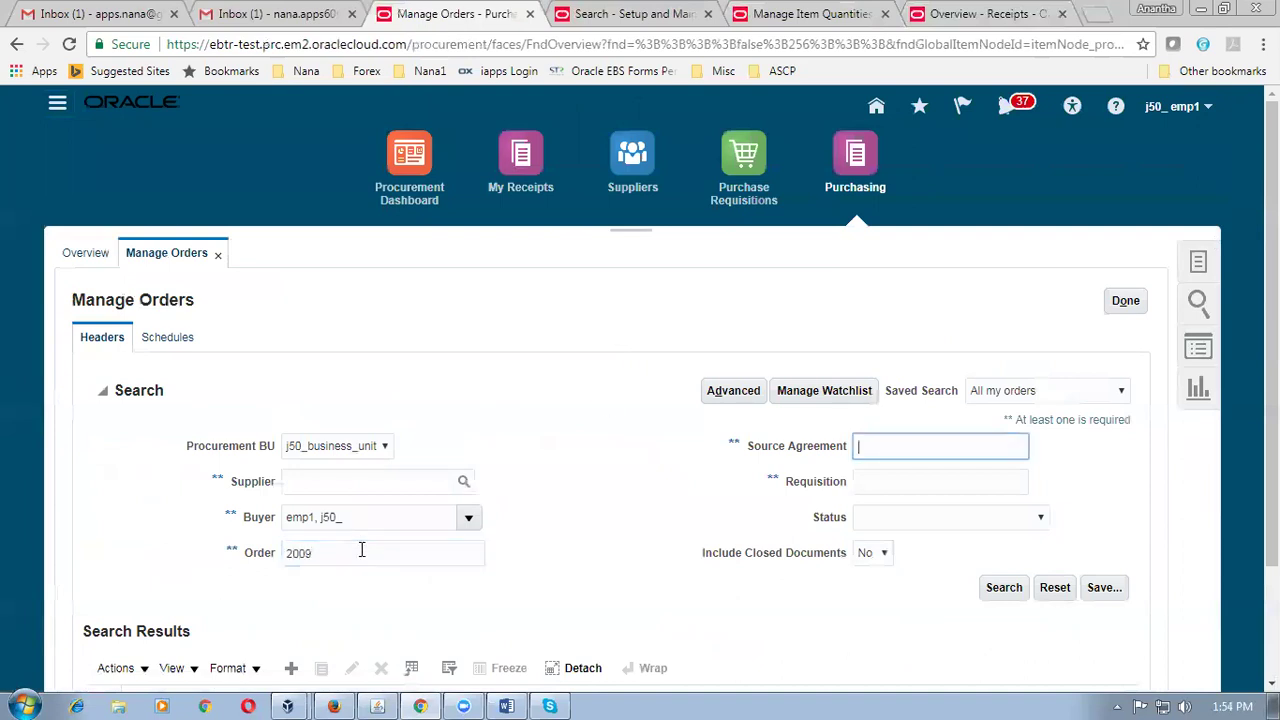
key(Return)
Select order 2009, look over its Actions list, and scroll down to the order lines.
click(97, 537)
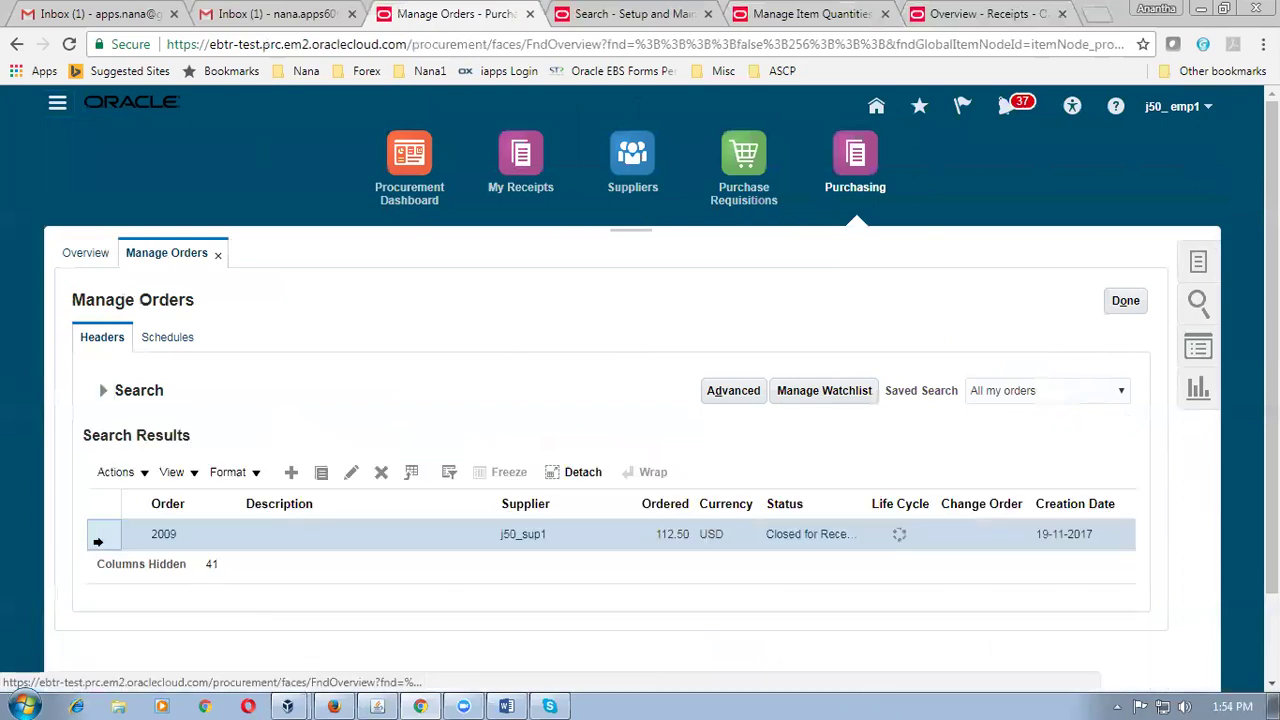
click(116, 474)
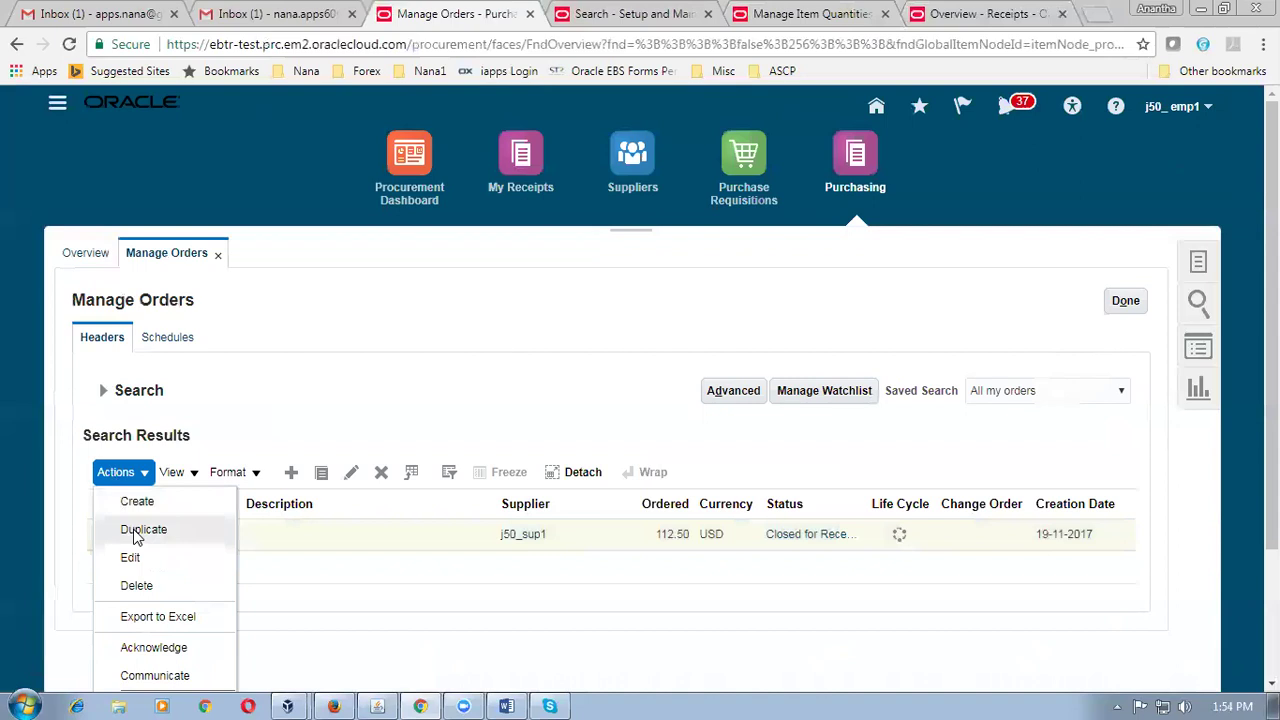
click(137, 531)
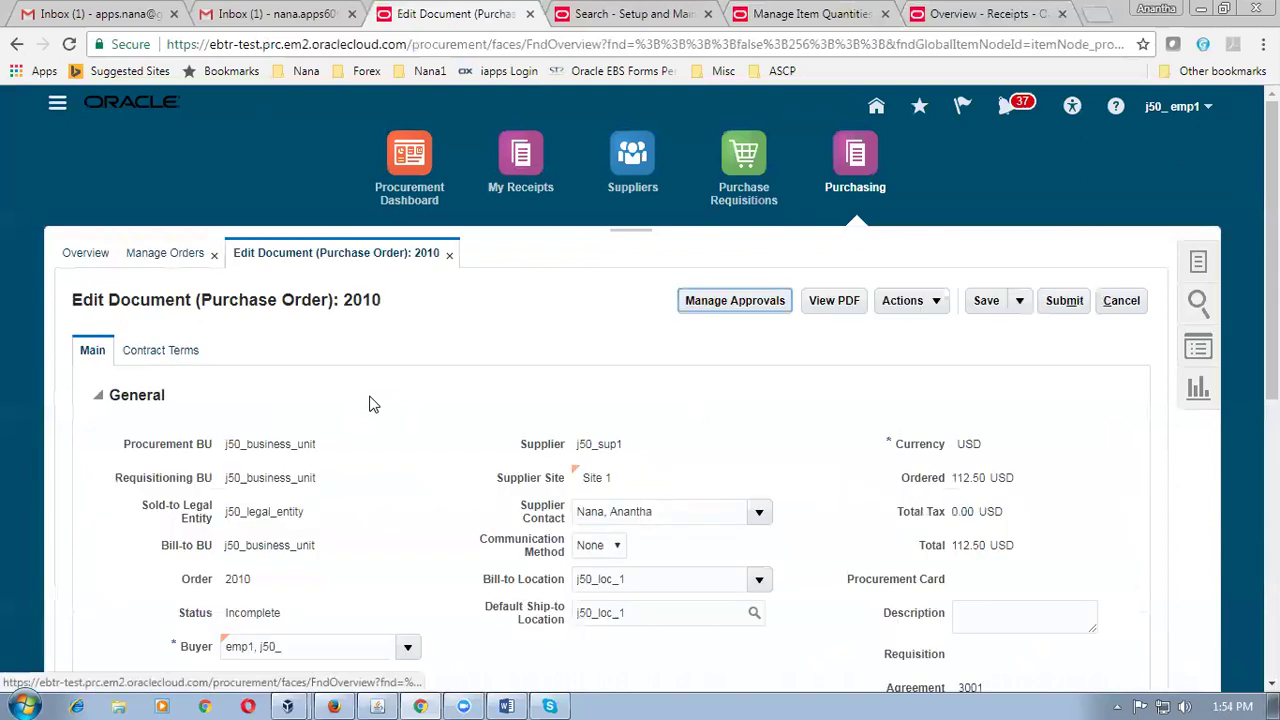
scroll(369, 404, down, 5)
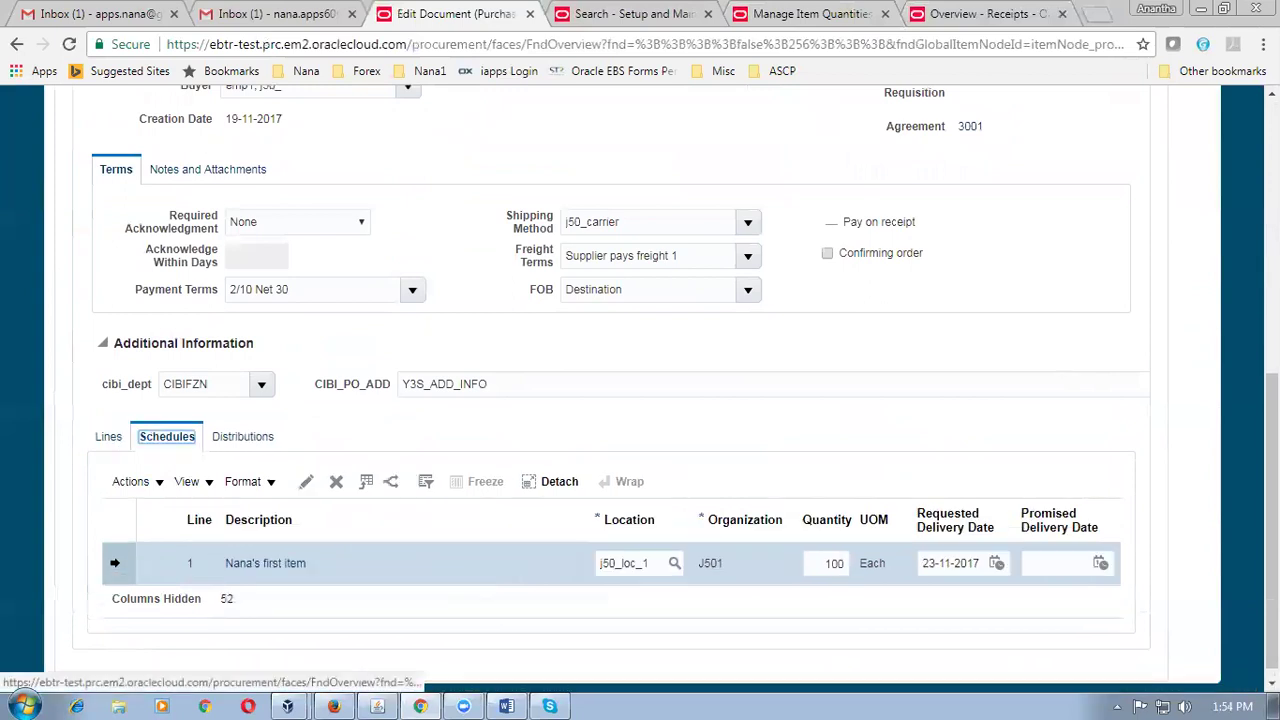
Set schedule 1's receipt routing to Standard receipt, save, and submit PO 2010 for approval.
click(334, 482)
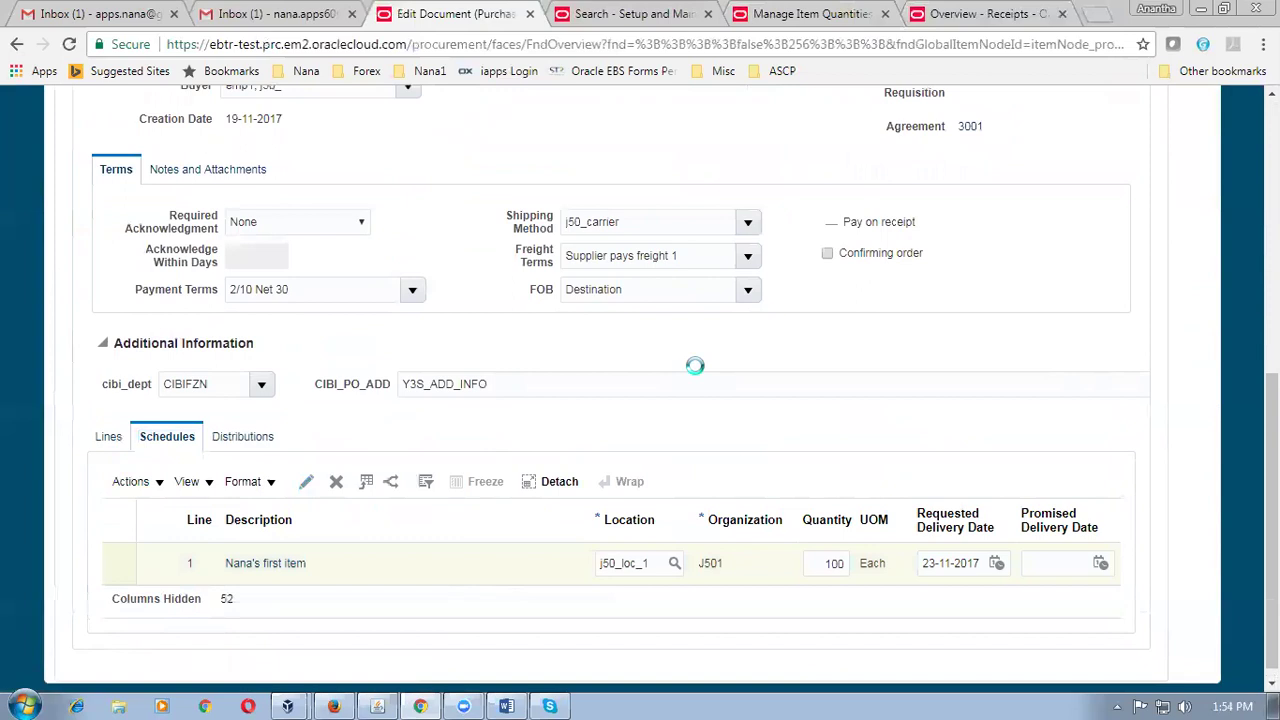
scroll(764, 376, down, 6)
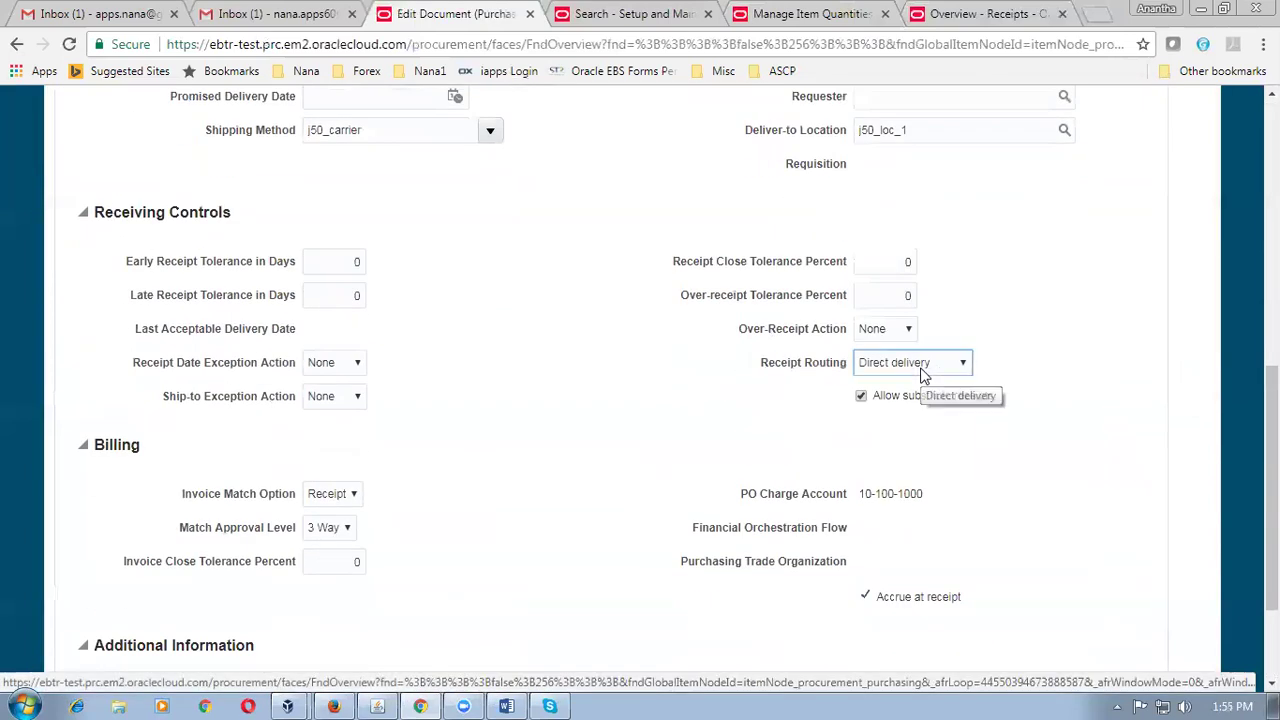
click(922, 366)
click(905, 411)
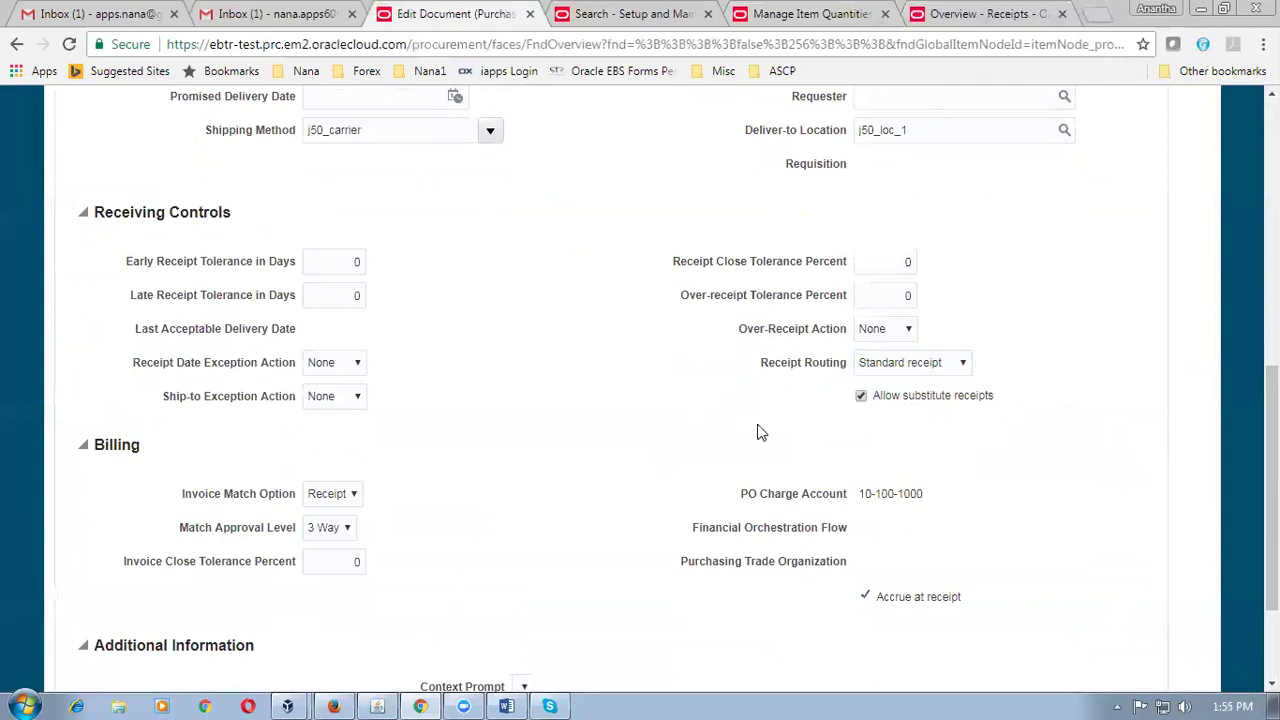
scroll(757, 432, up, 10)
click(1074, 300)
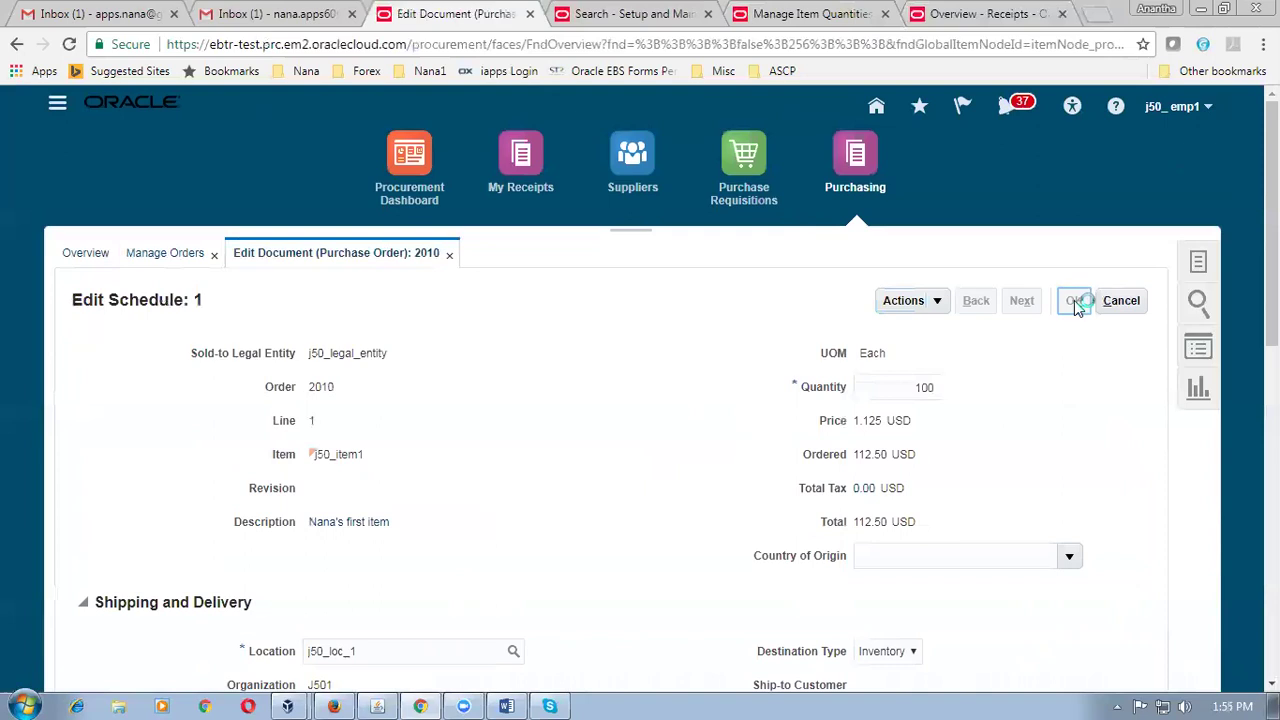
click(1066, 300)
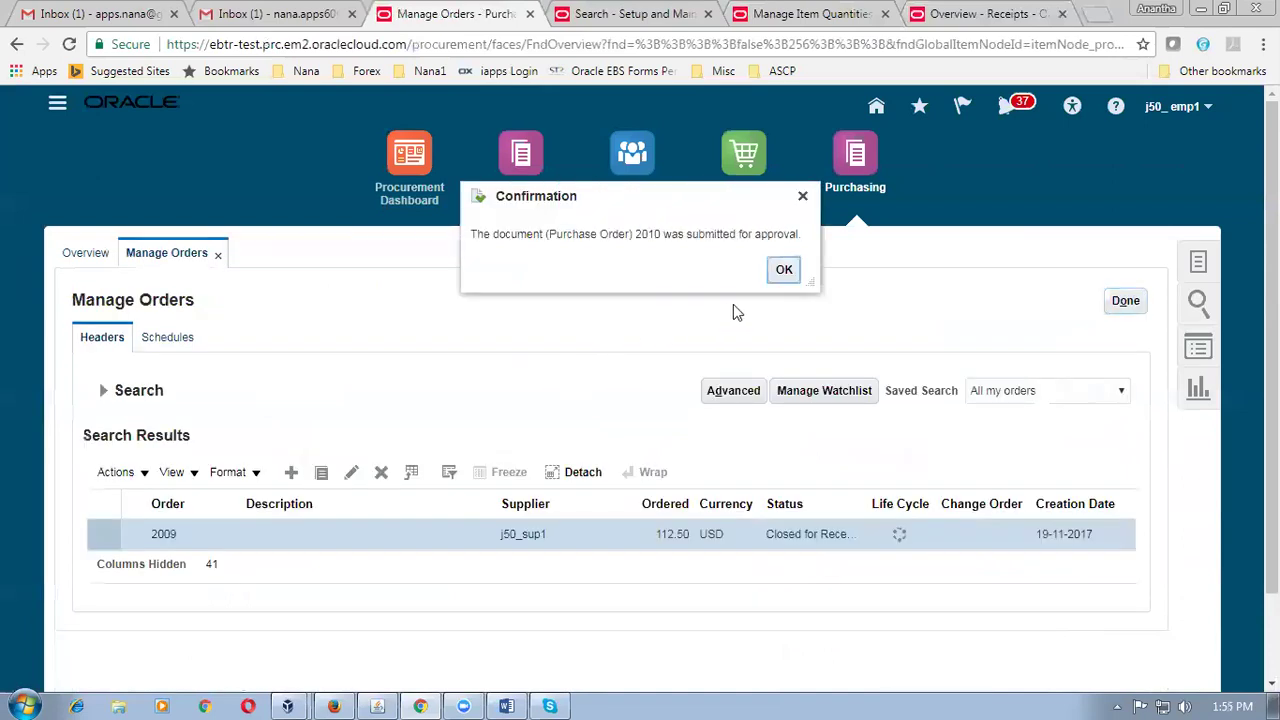
click(784, 272)
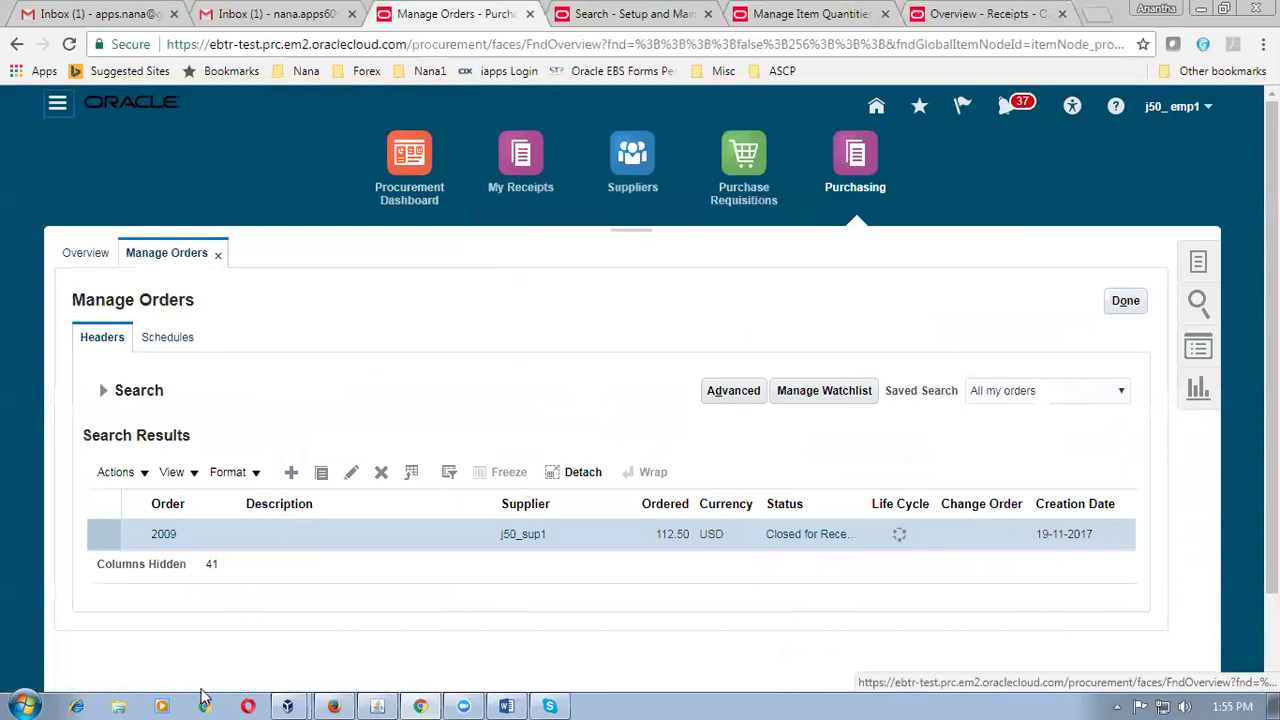
Open the Chandiran_Fusion Procurement folder on drive C in Windows Explorer.
click(118, 706)
click(435, 394)
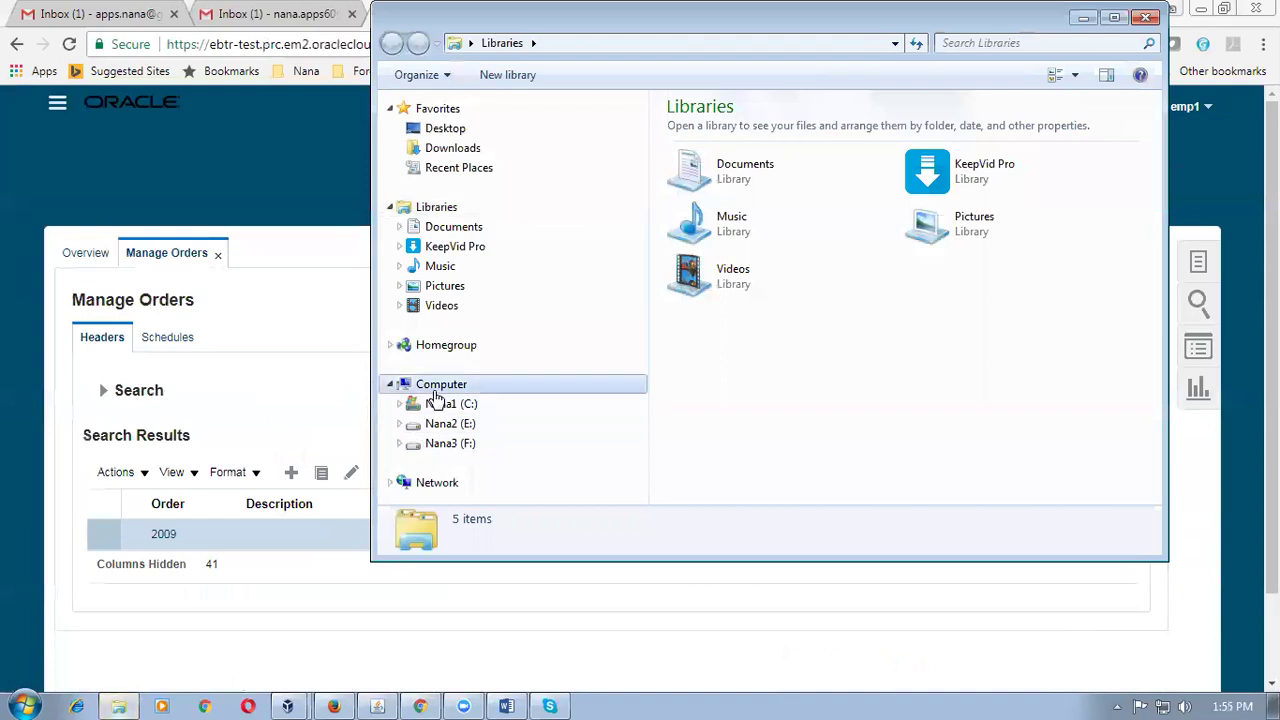
click(438, 403)
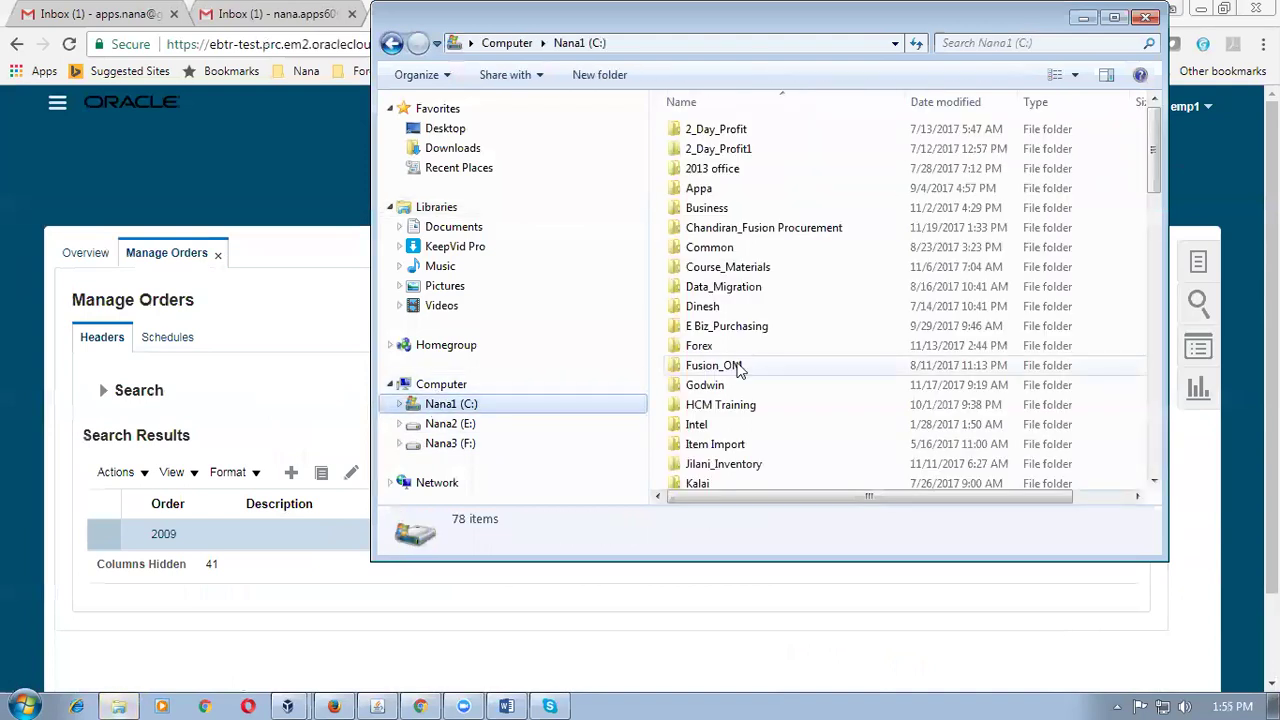
double_click(700, 229)
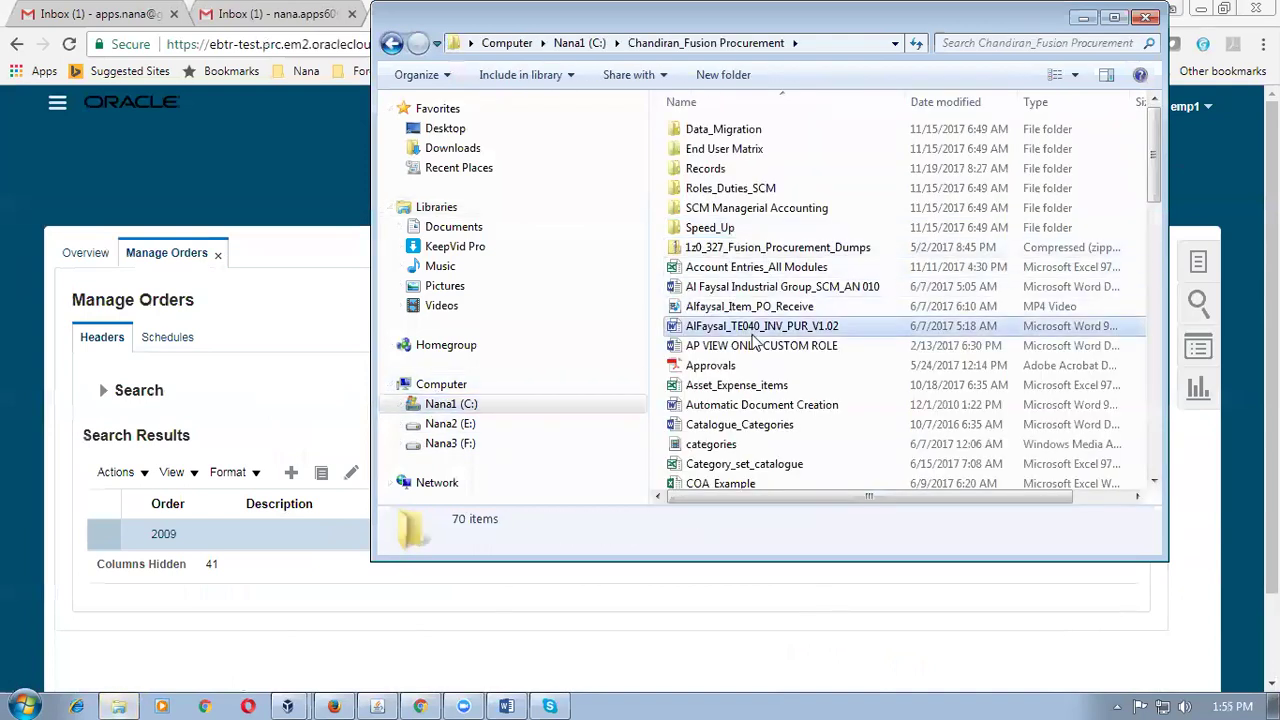
Find the Receiving Word document in the folder and open it.
click(753, 334)
click(752, 388)
scroll(755, 400, down, 5)
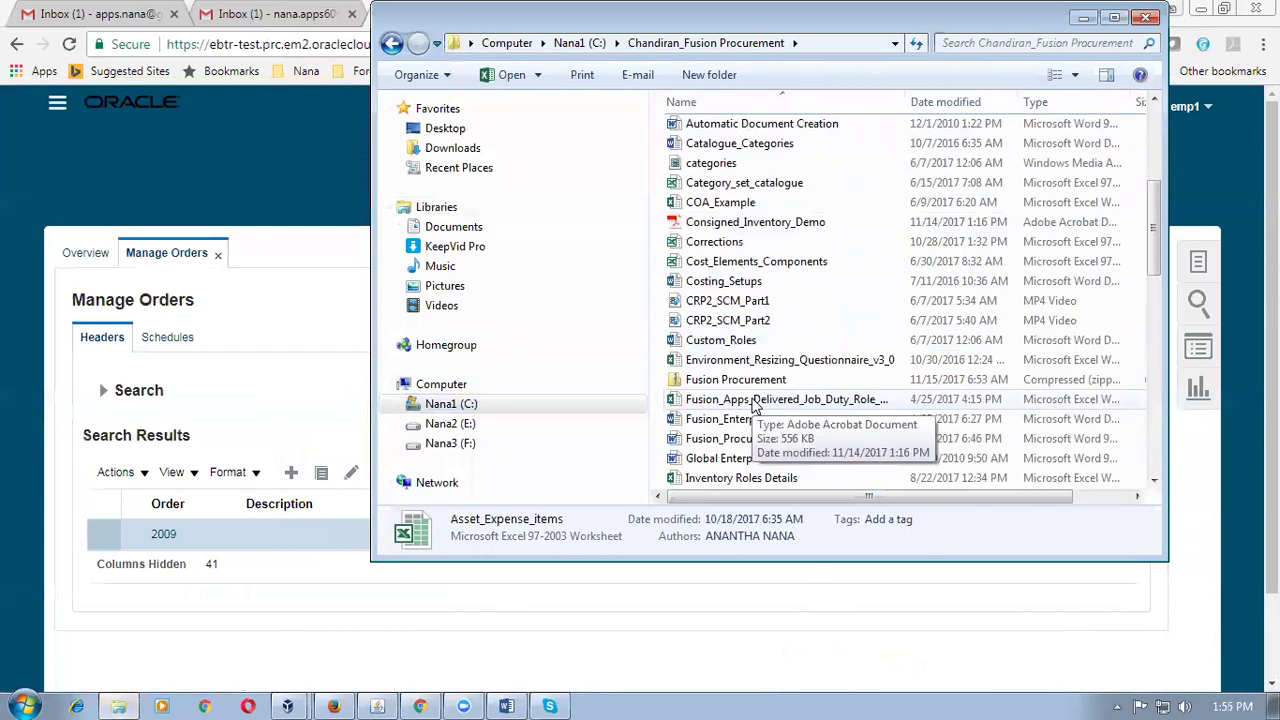
scroll(753, 404, down, 5)
click(753, 399)
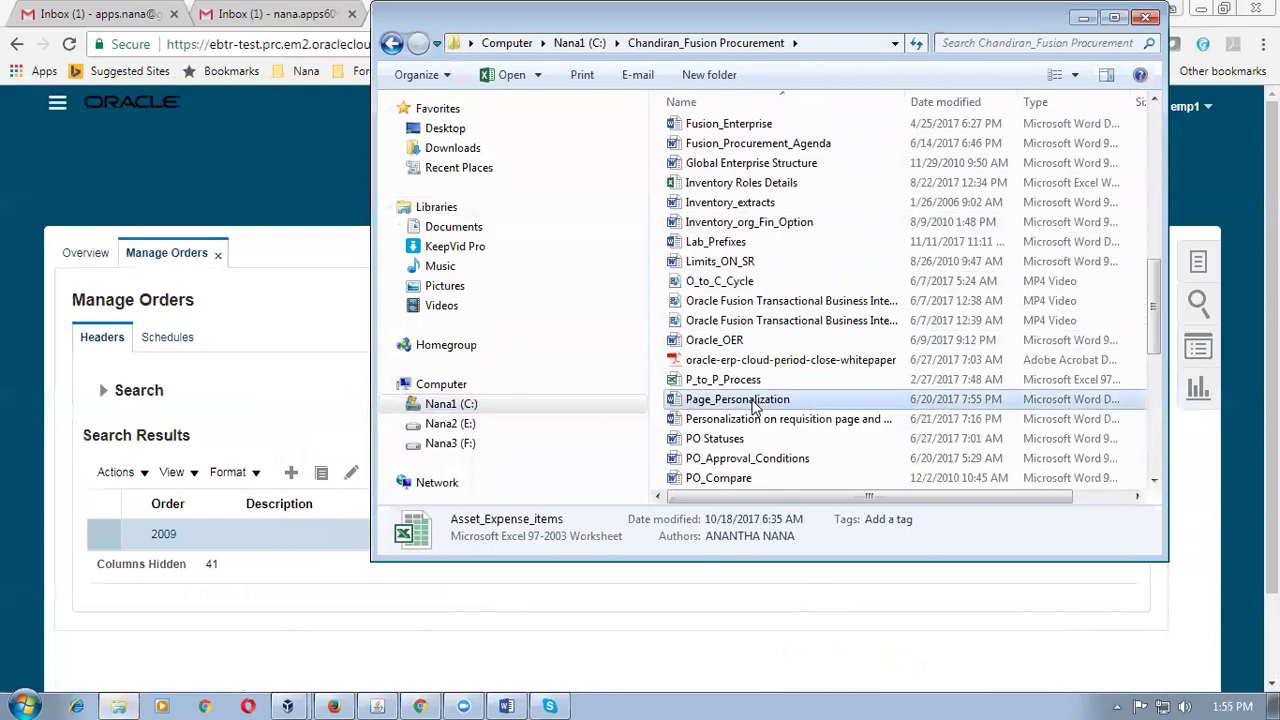
key(r)
click(712, 202)
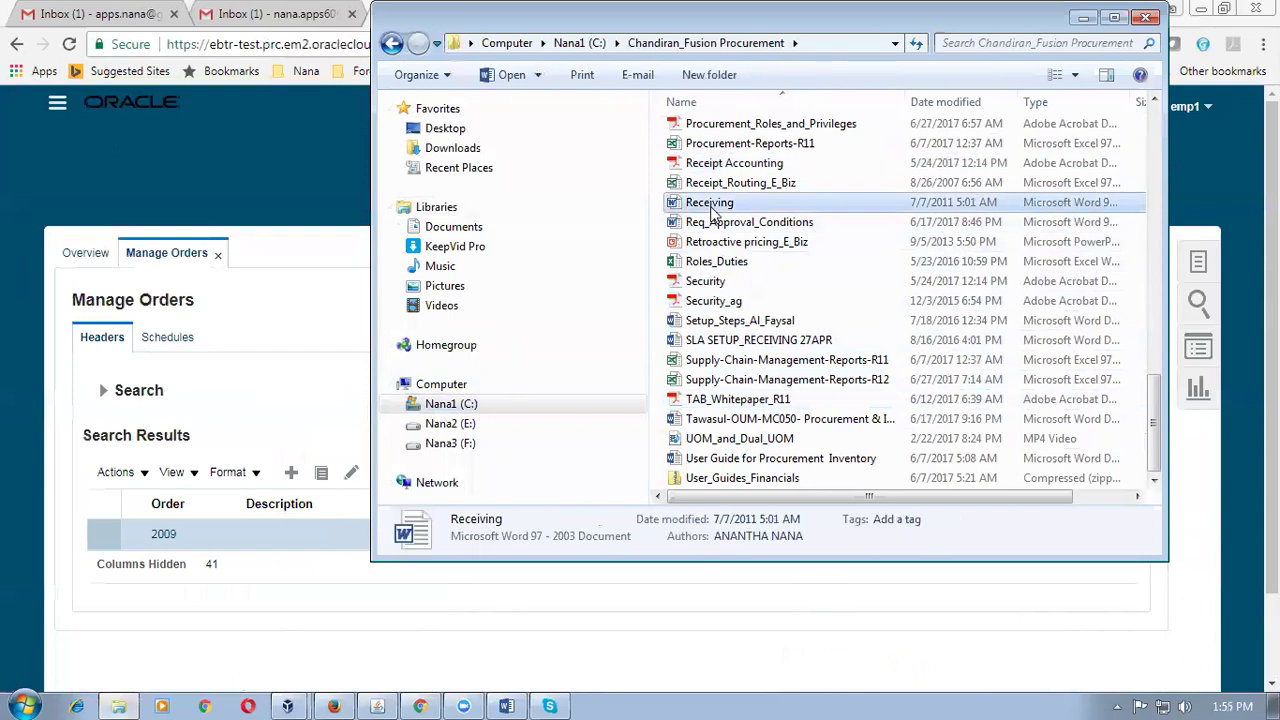
double_click(712, 204)
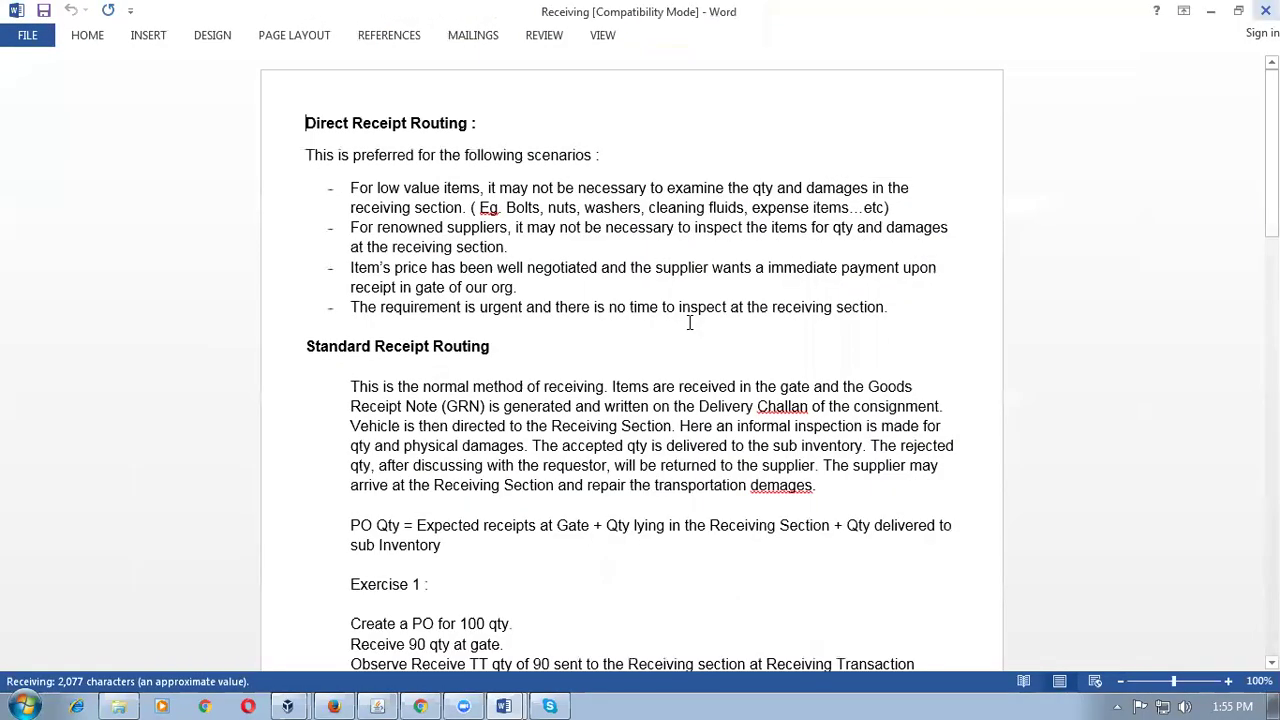
Review Exercise 1's direct routing scenarios in the Receiving notes.
drag(499, 243, 505, 247)
click(461, 406)
scroll(463, 408, down, 6)
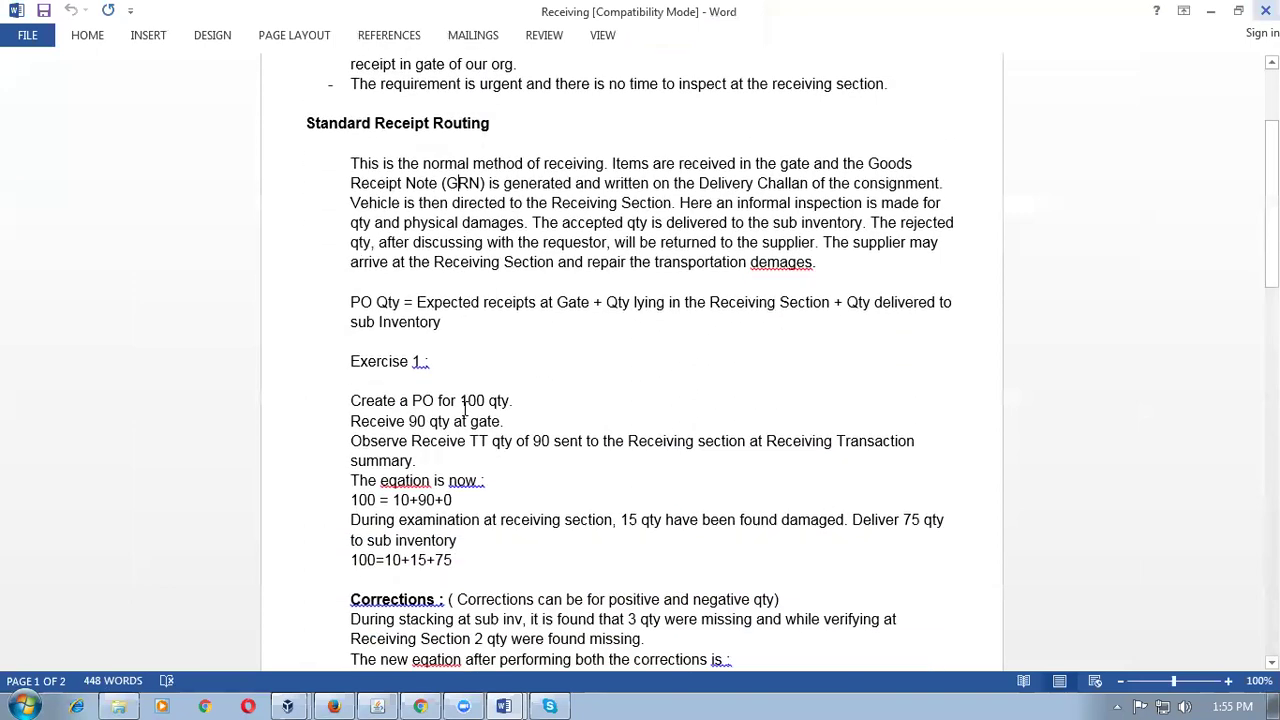
scroll(465, 408, down, 1)
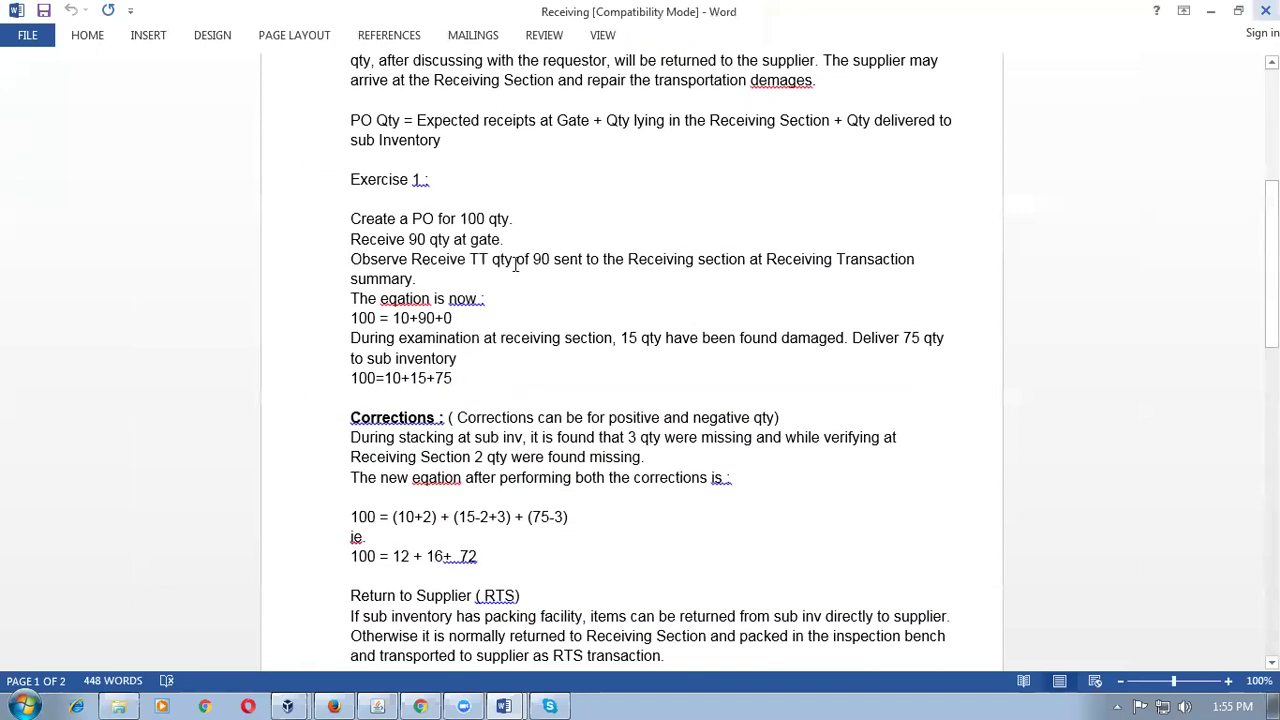
scroll(515, 278, up, 3)
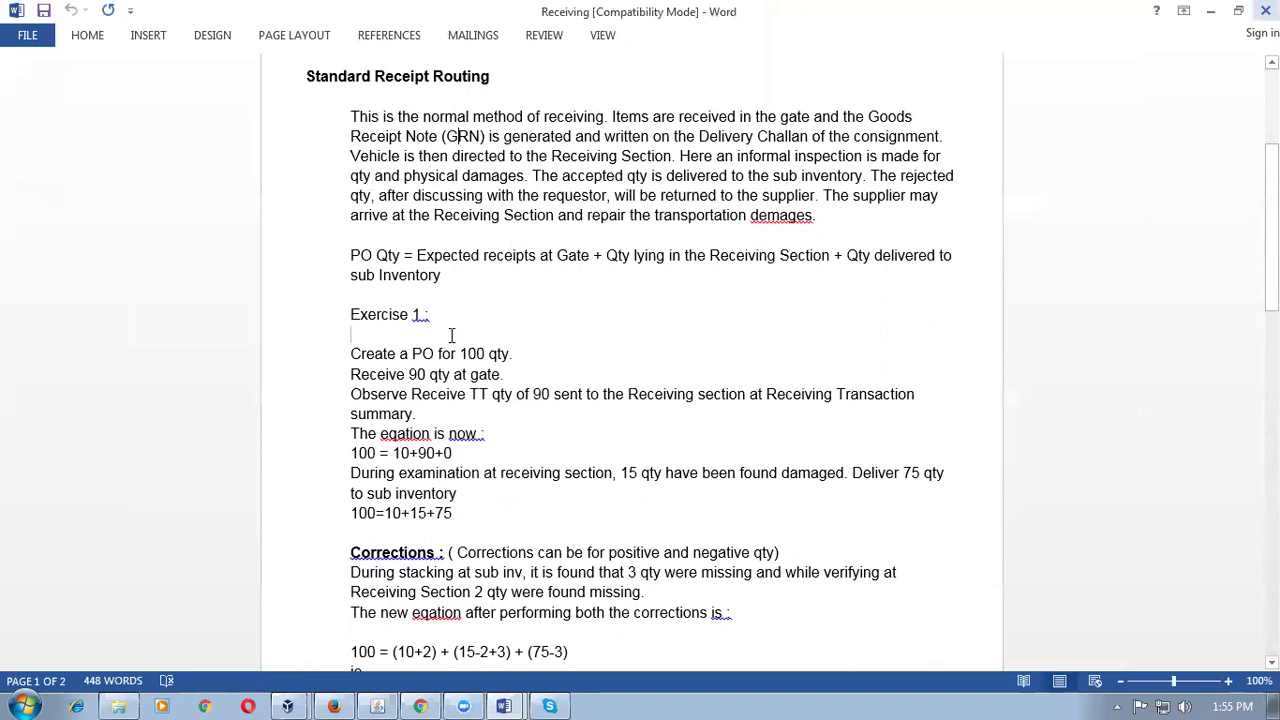
drag(451, 335, 503, 498)
click(514, 526)
Check the corrections equation's 100, the Receive TT note and the 90 received at the gate.
scroll(514, 525, down, 2)
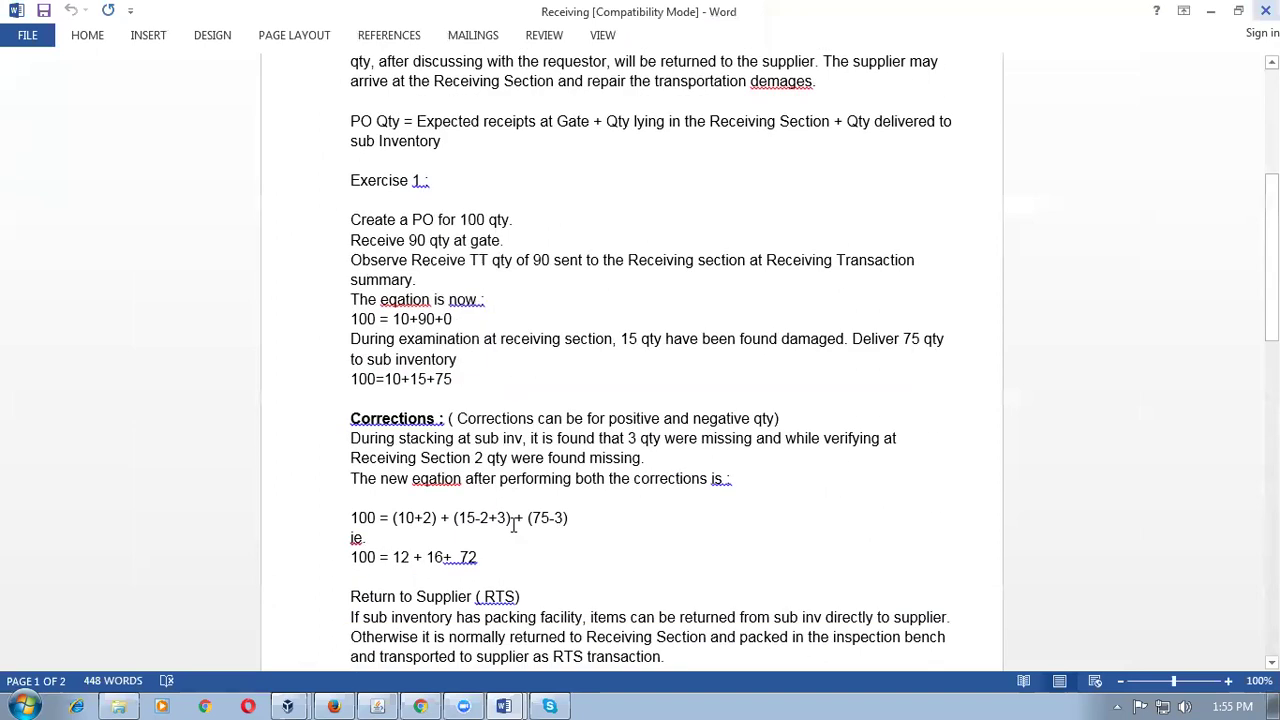
scroll(514, 526, down, 2)
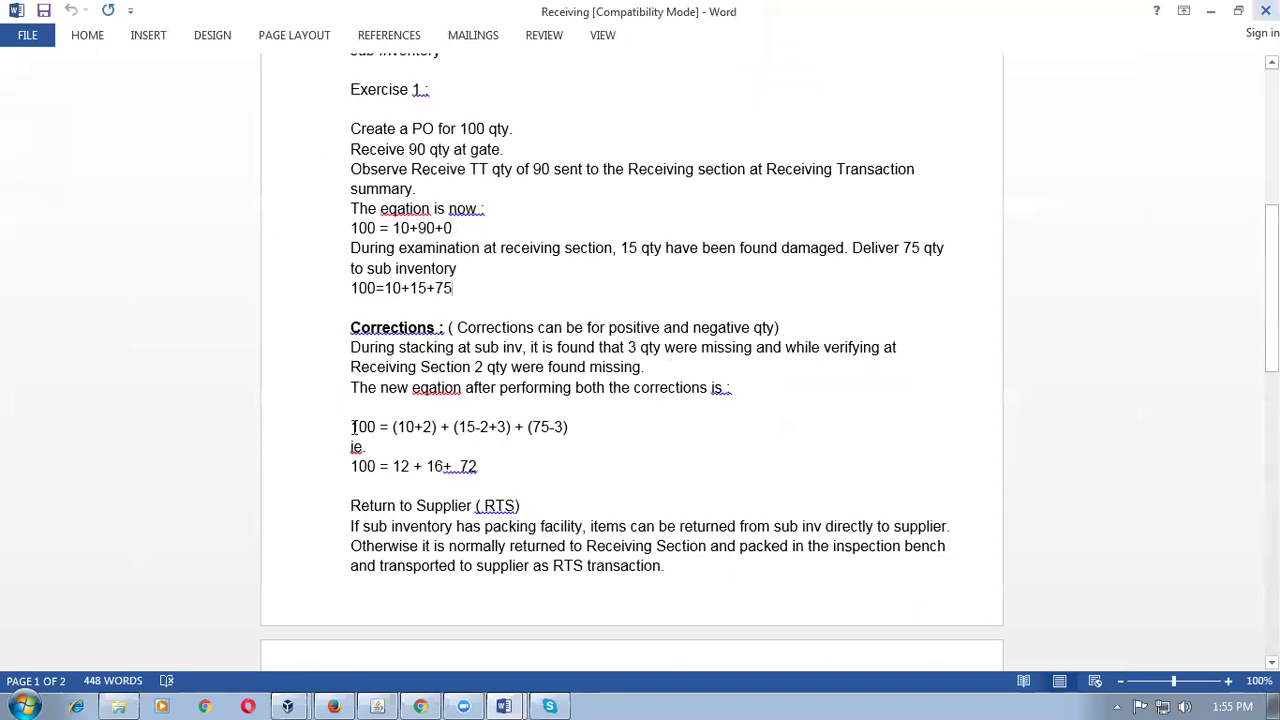
drag(352, 427, 372, 427)
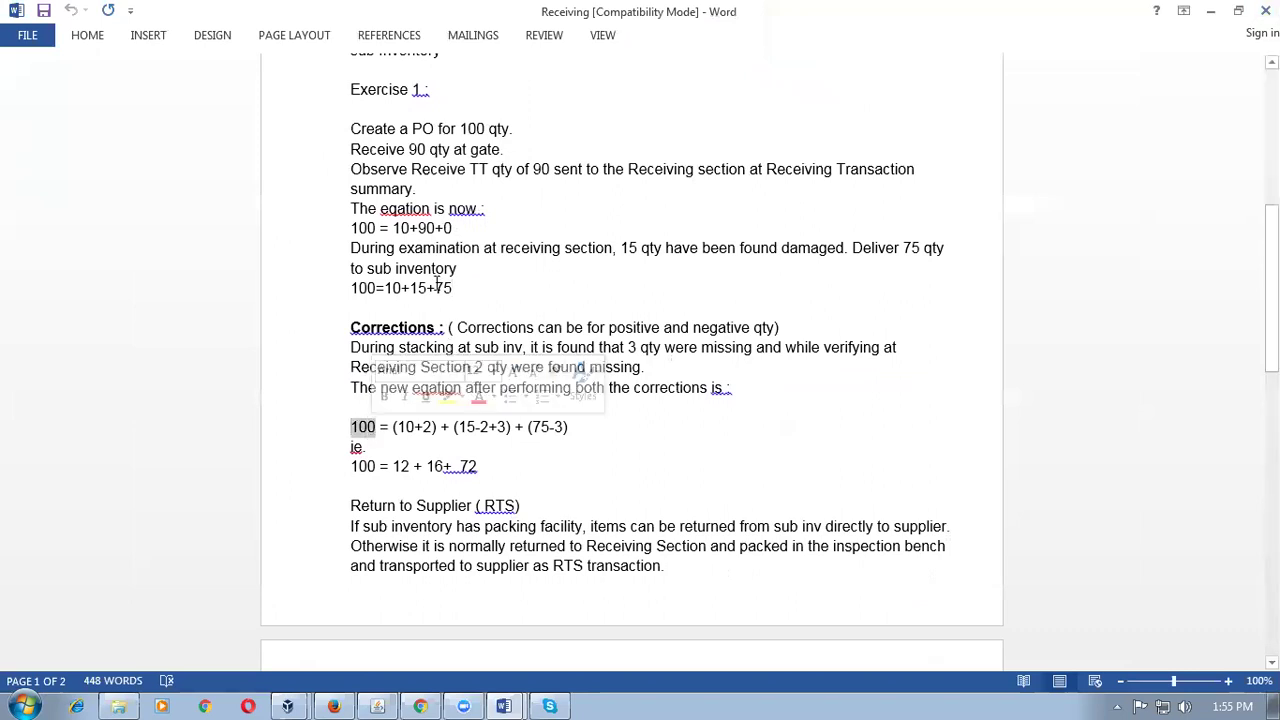
triple_click(387, 177)
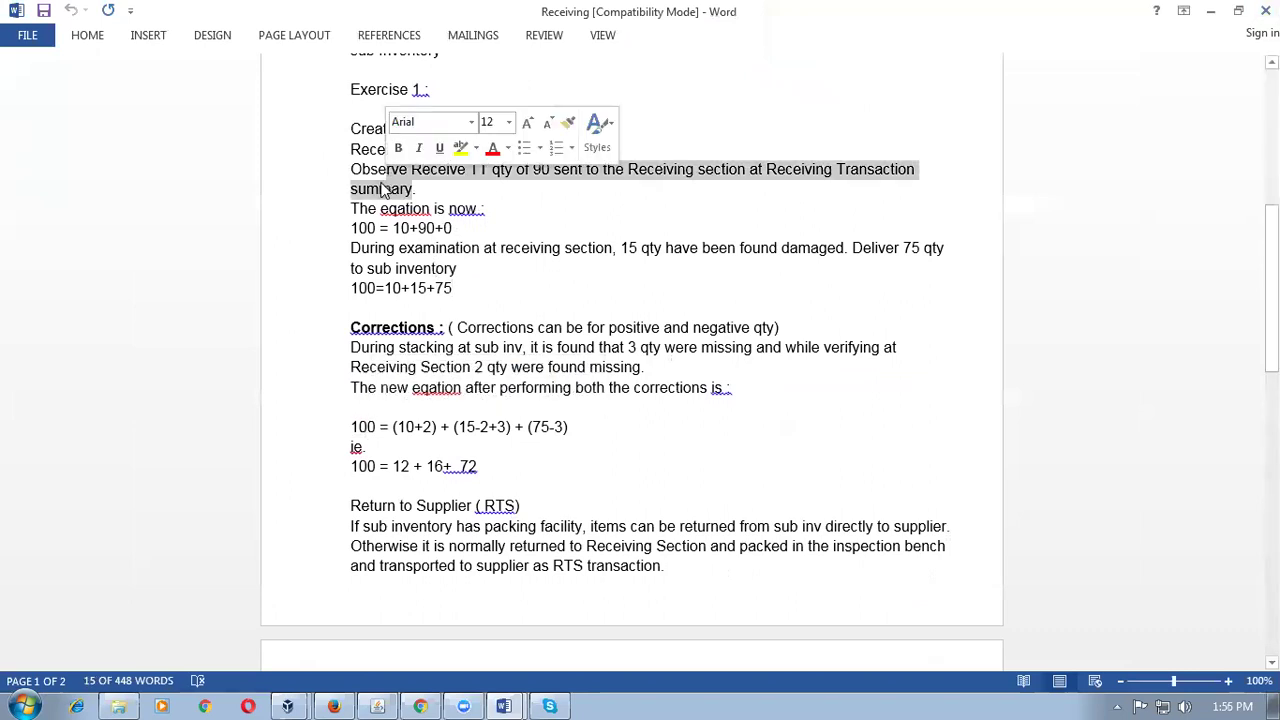
click(388, 186)
scroll(386, 186, up, 2)
scroll(386, 177, up, 2)
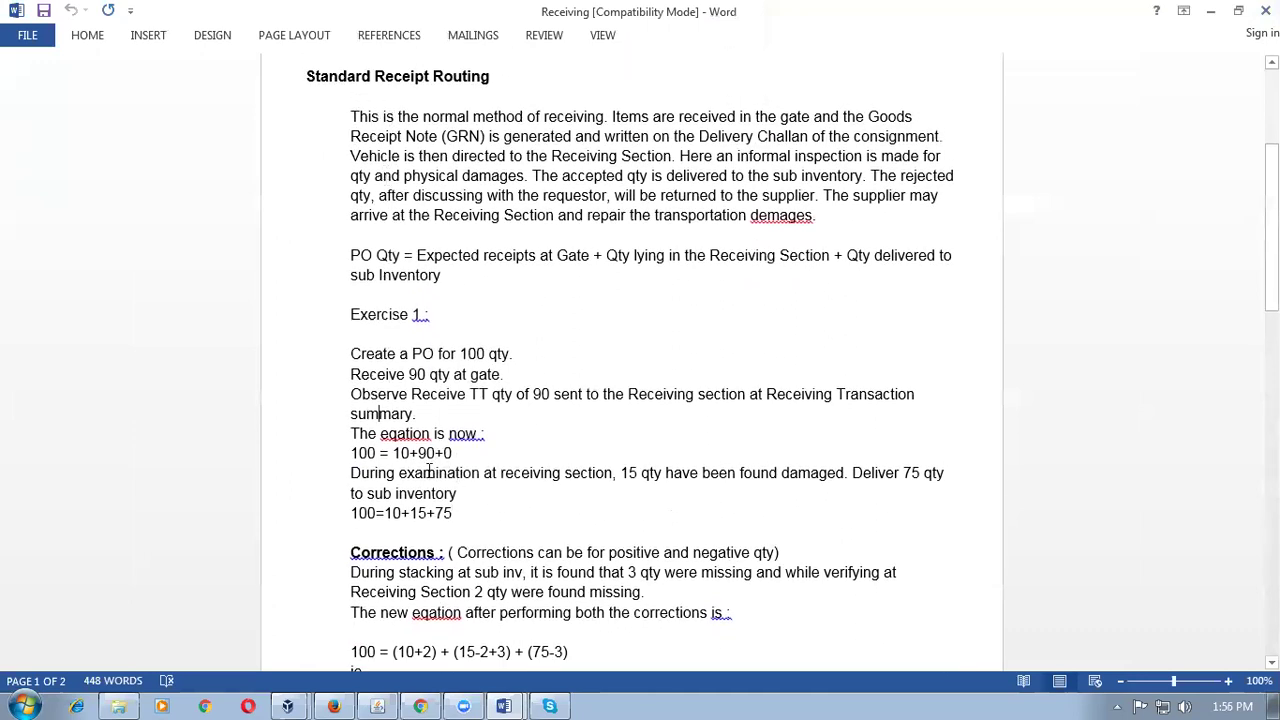
drag(418, 453, 438, 455)
key(alt+Tab)
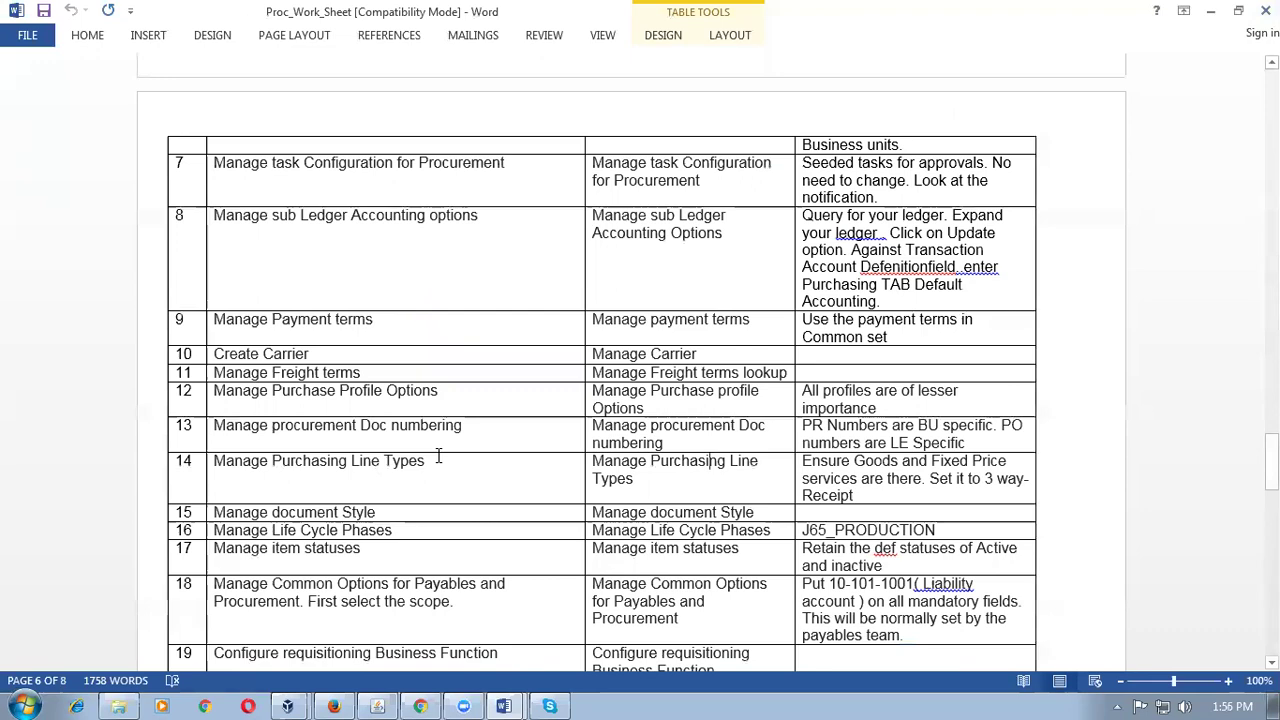
key(alt+Tab)
key(alt+Tab)
key(alt+Tab)
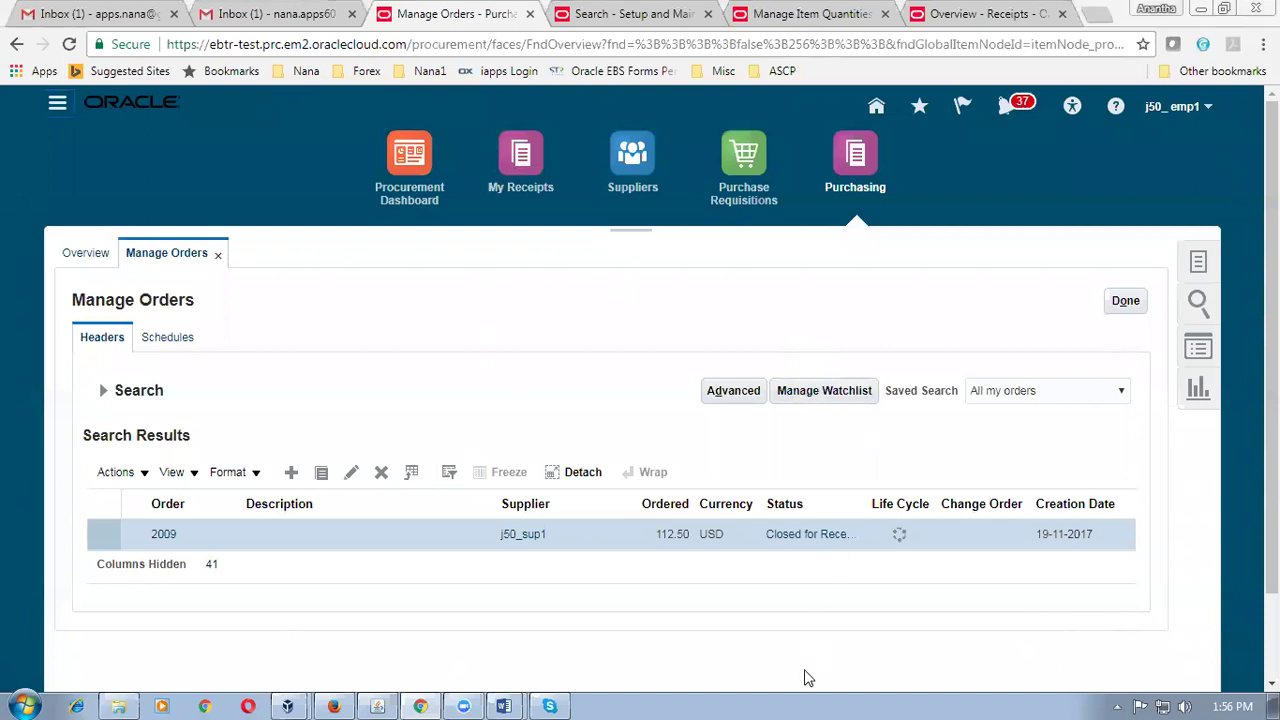
Search Receive Expected Shipments for PO 2010 with no due date limit and select its line.
click(1030, 14)
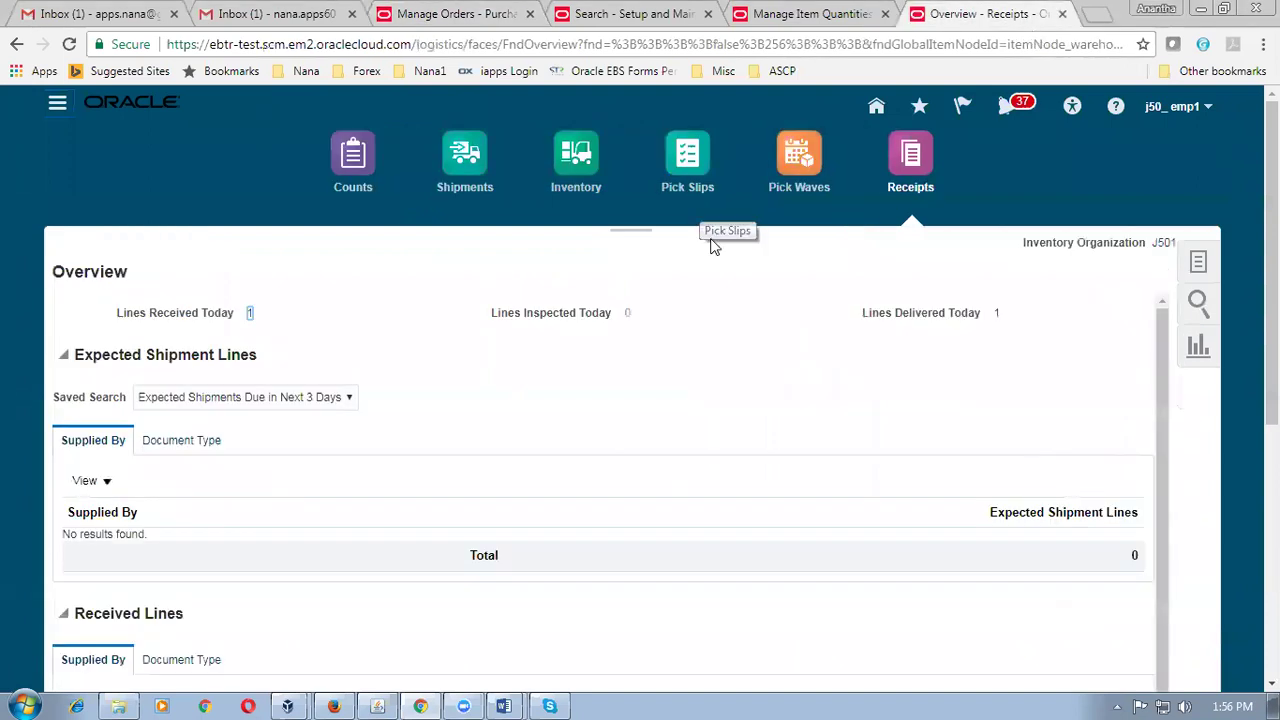
click(1198, 264)
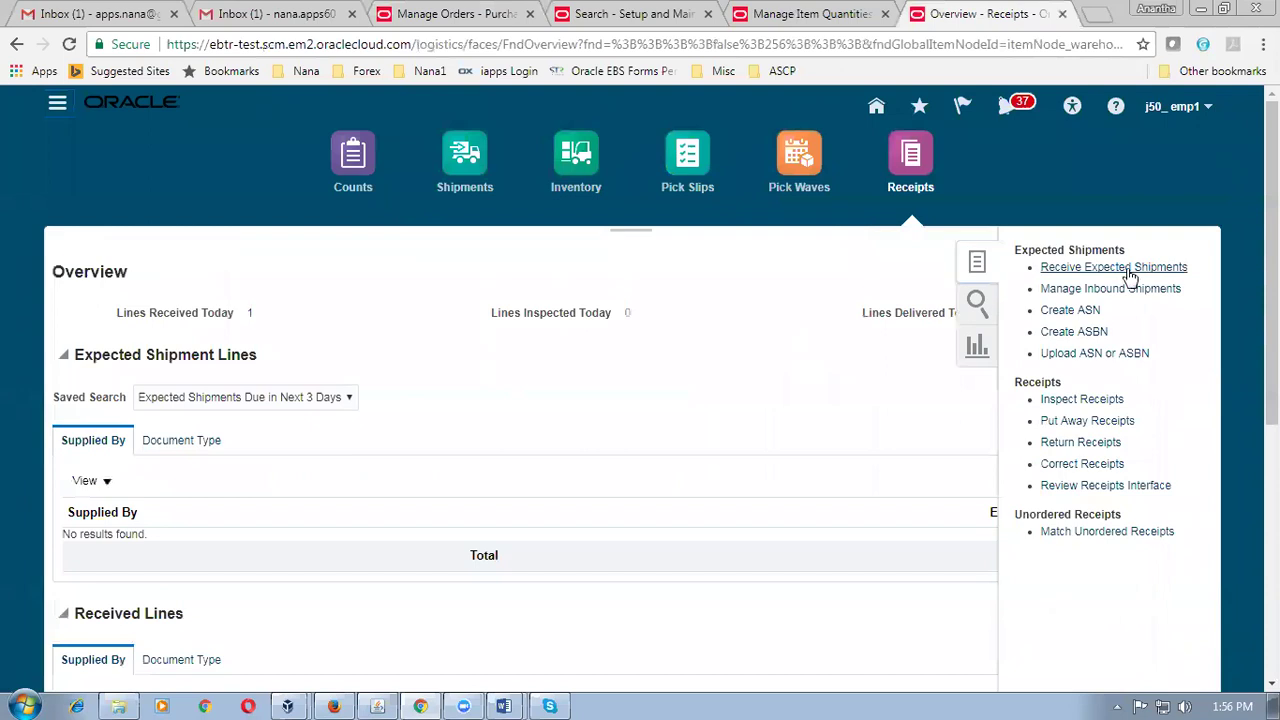
click(1128, 268)
click(420, 265)
text(2010)
key(Tab)
click(850, 390)
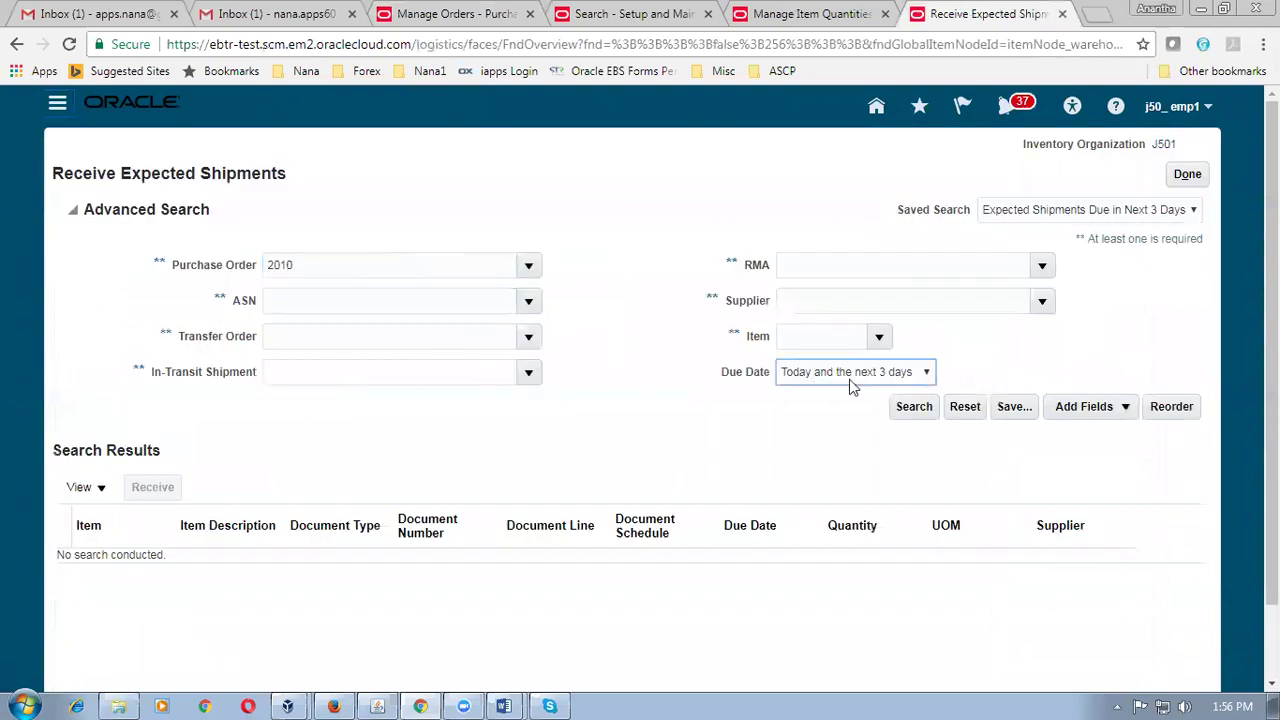
click(843, 386)
click(845, 396)
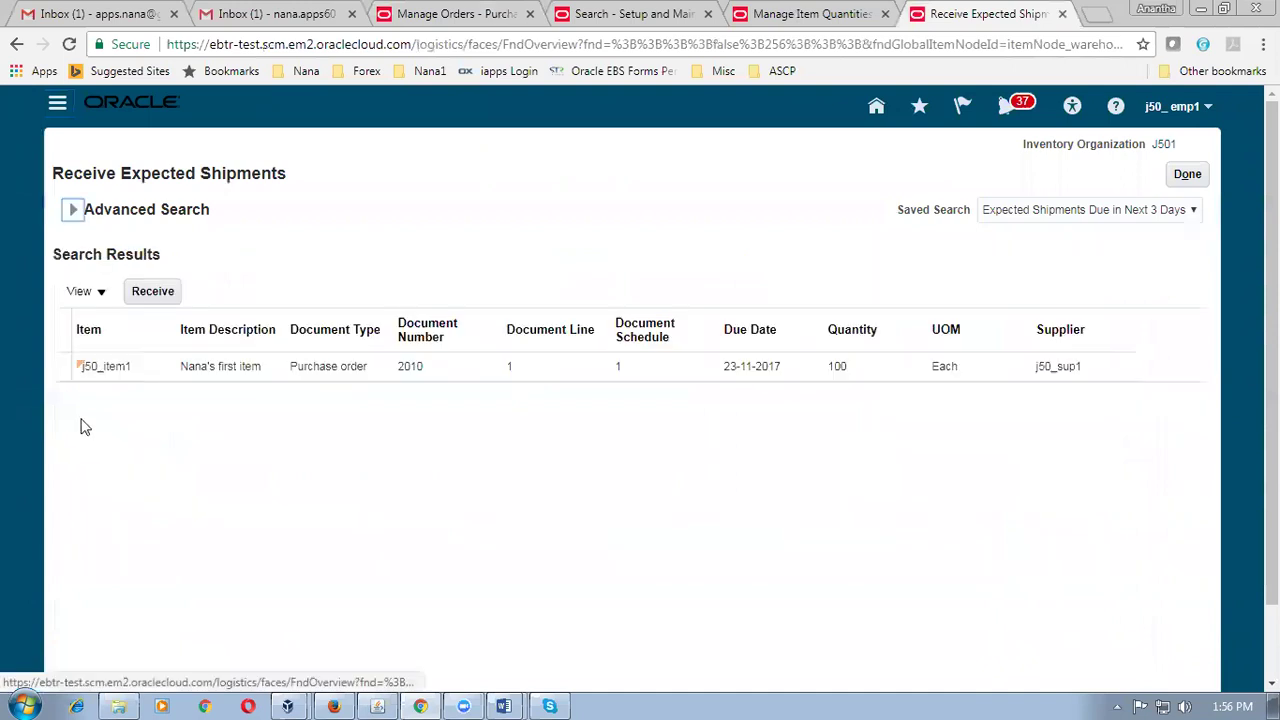
click(138, 295)
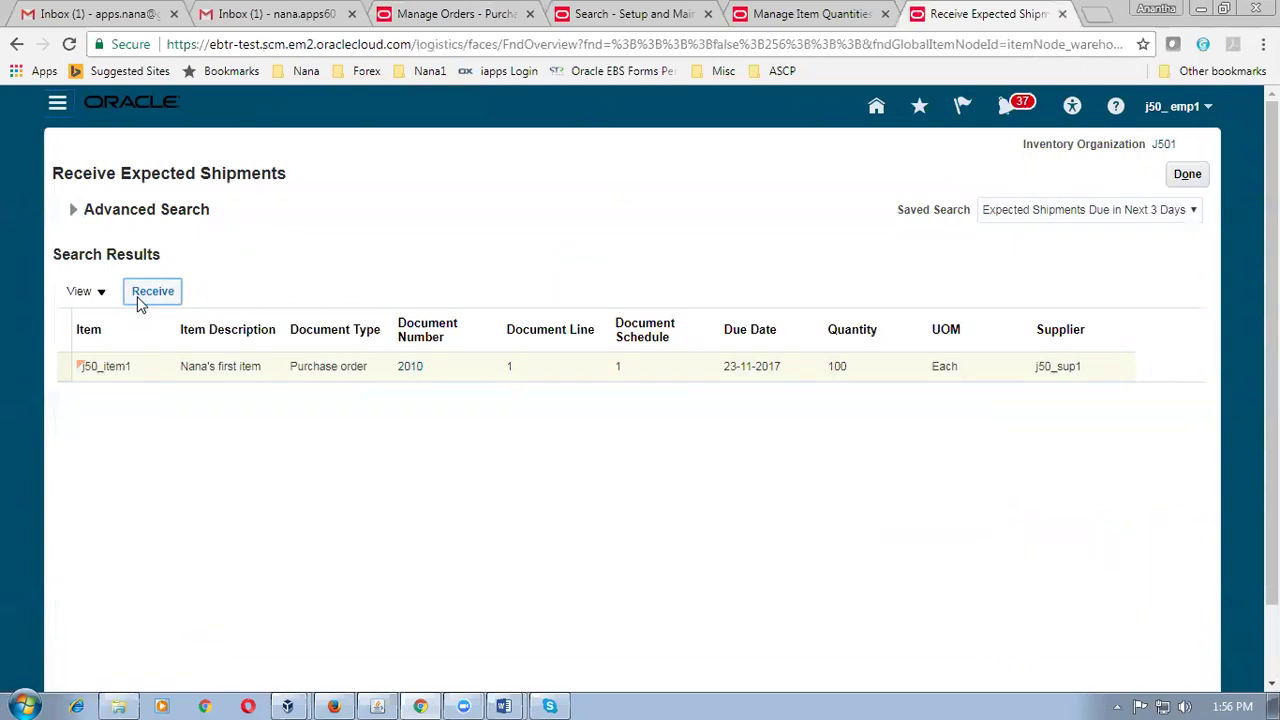
Set the line's receipt quantity to 90 instead of 100.
click(398, 214)
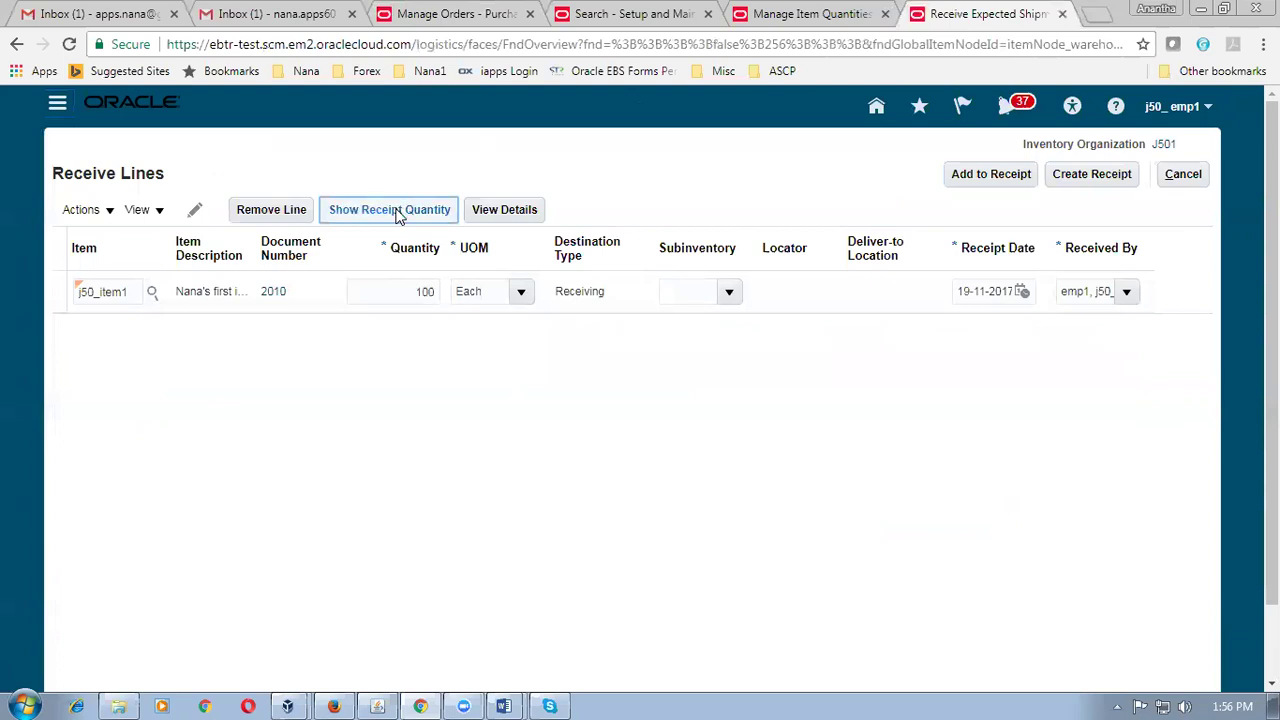
click(399, 291)
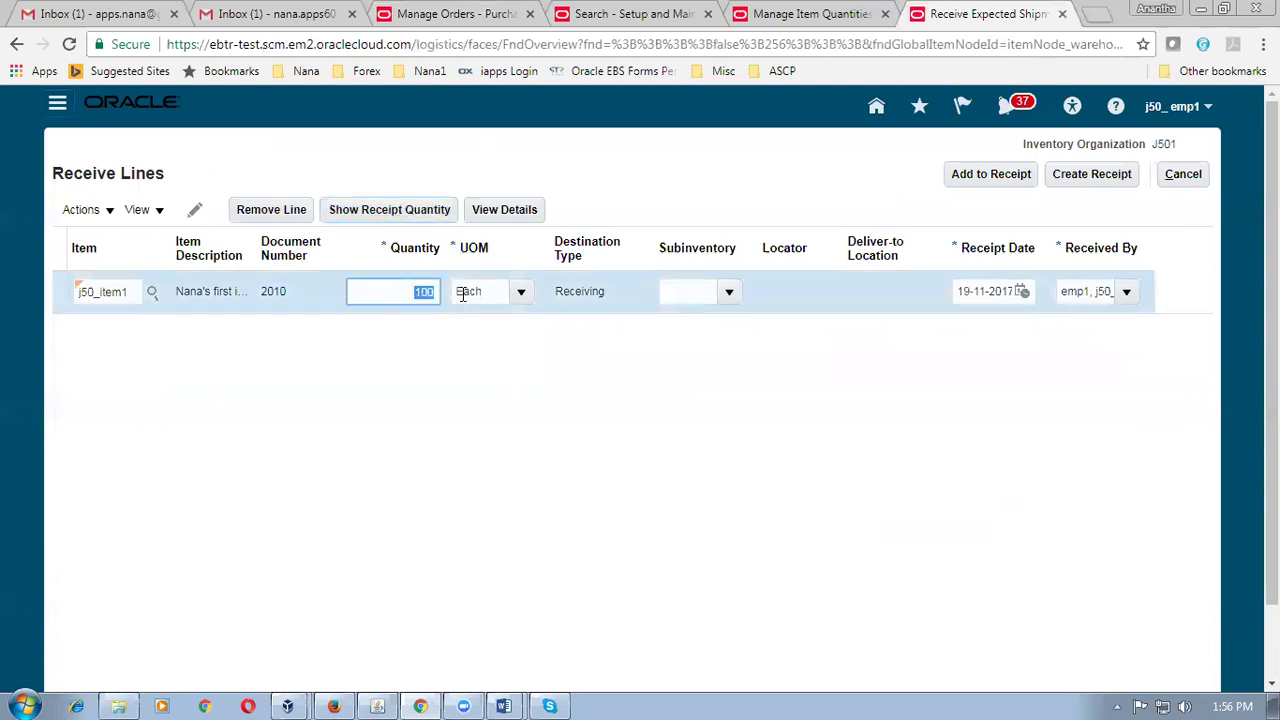
text(90)
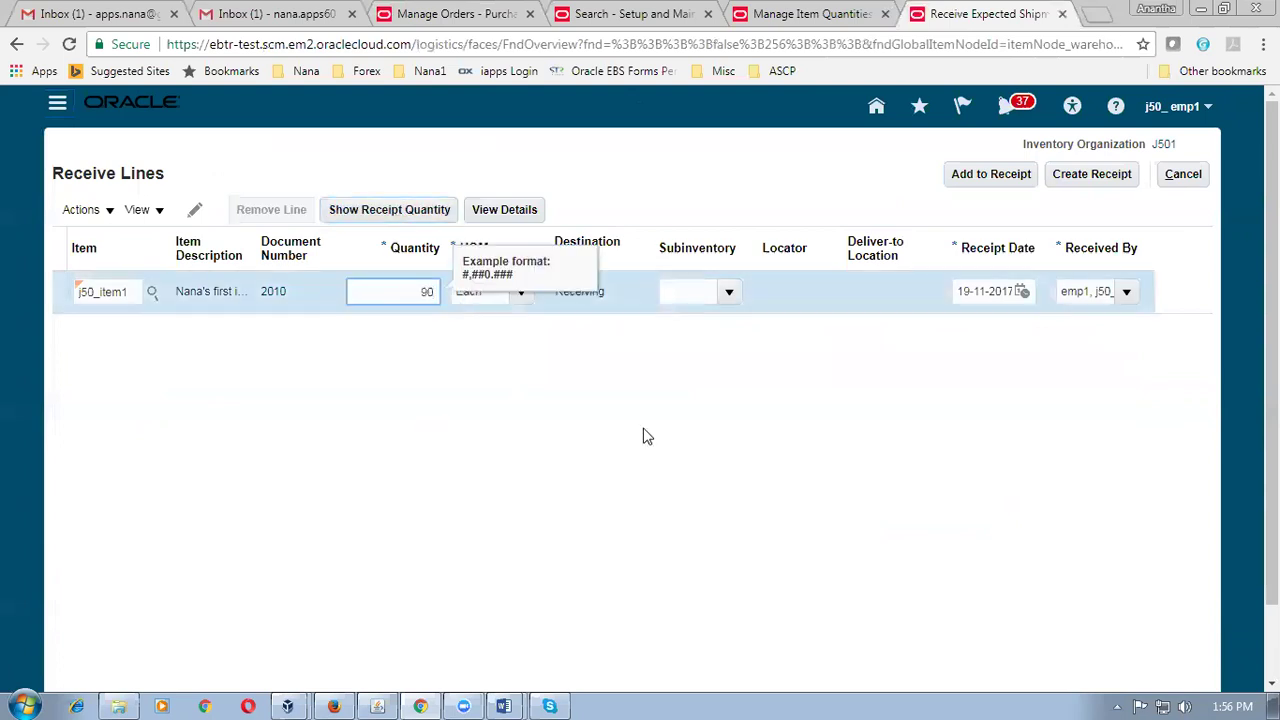
key(Tab)
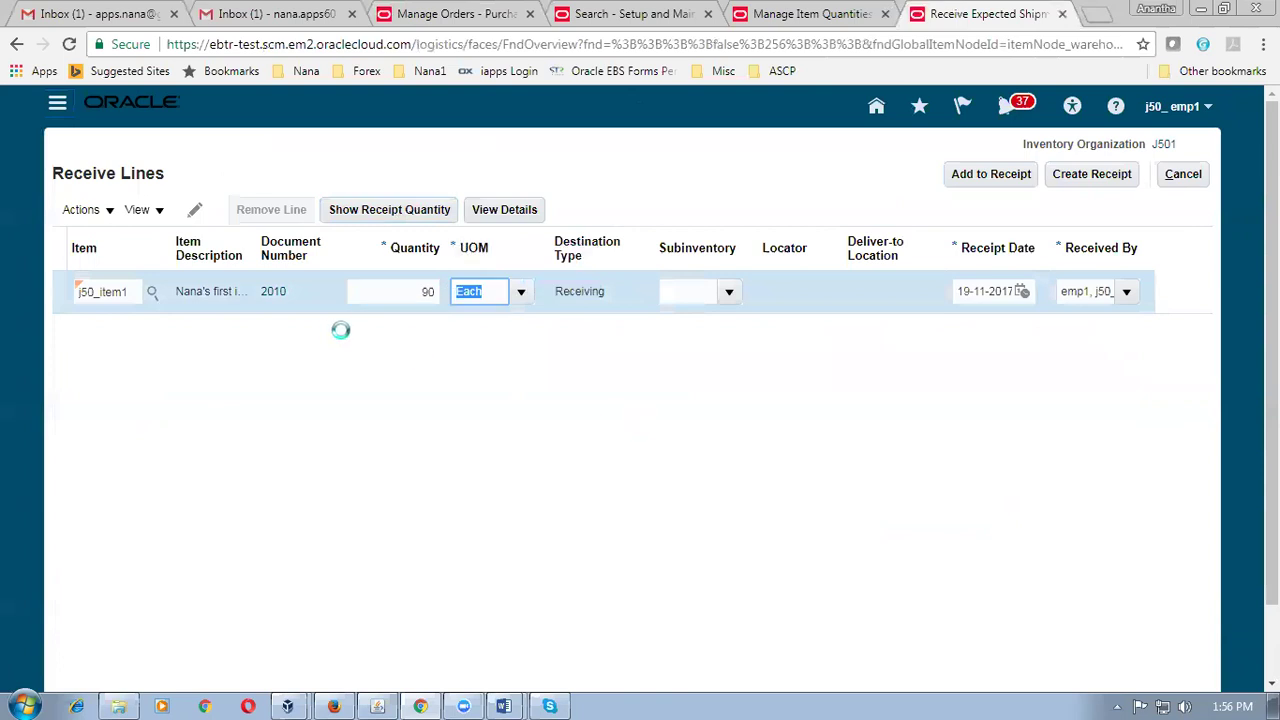
click(729, 294)
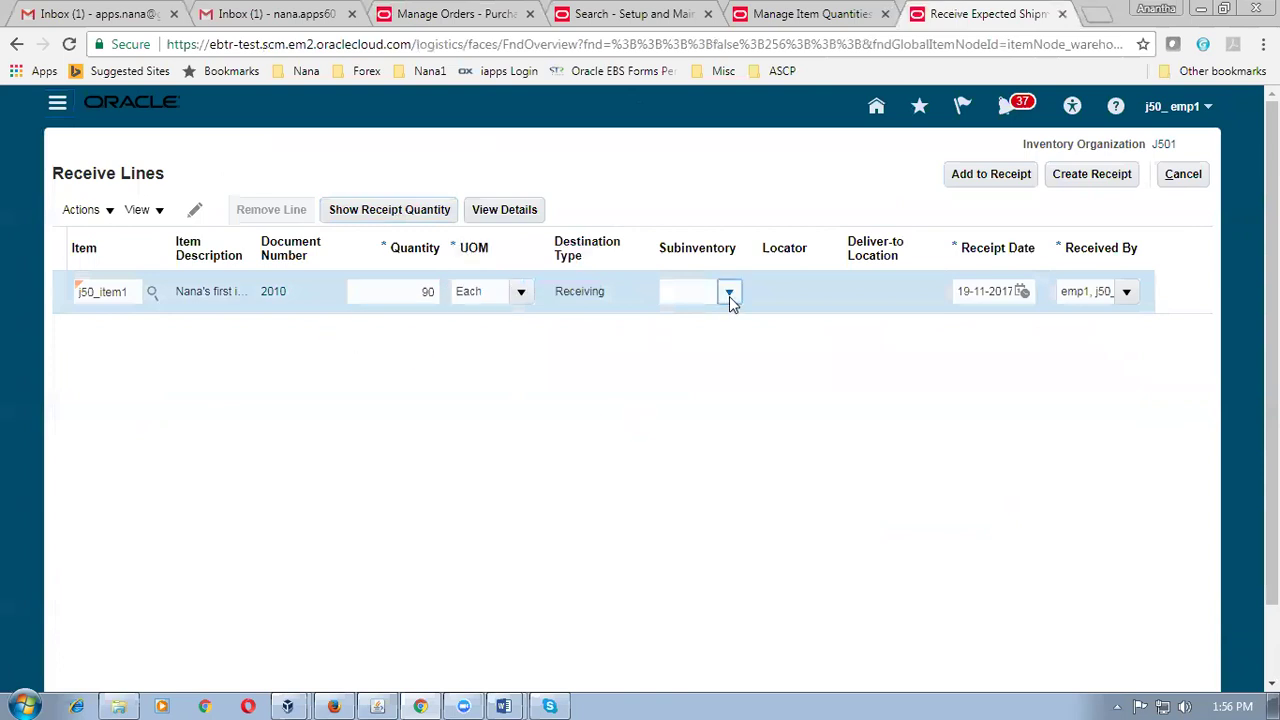
click(579, 296)
Create and submit receipt 1002 for 90 units, then return to the receipts overview.
click(1117, 184)
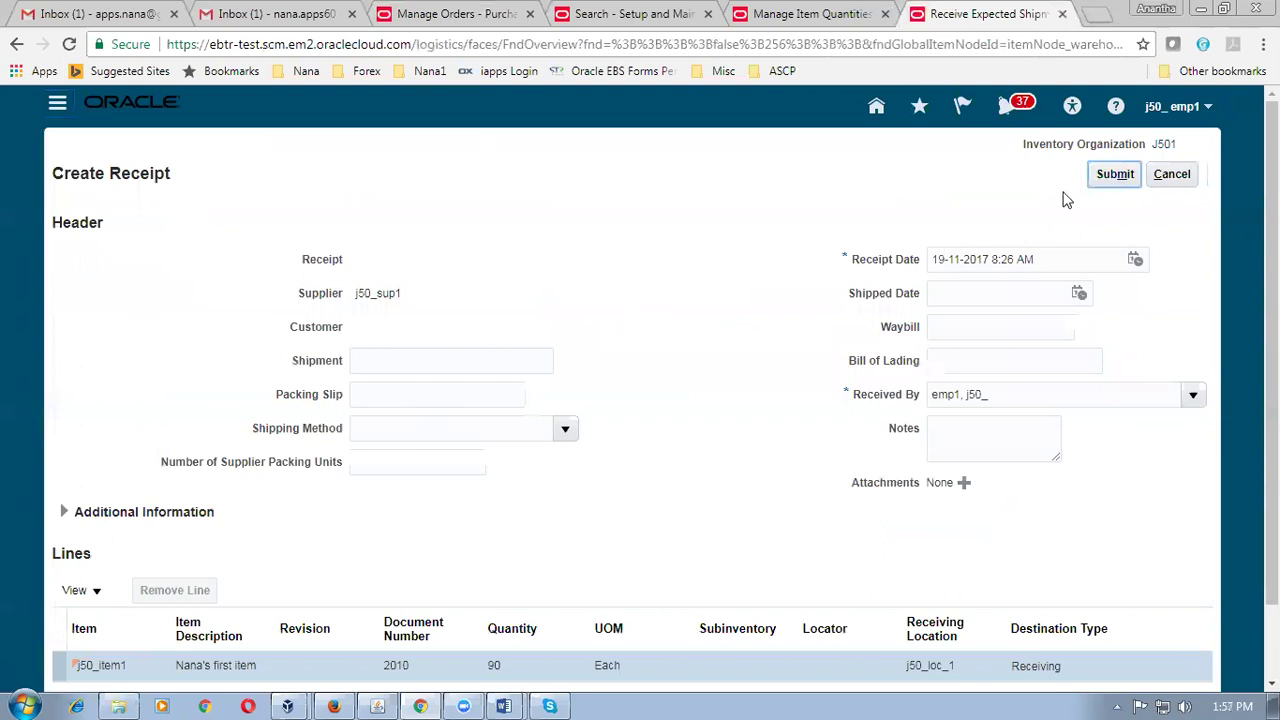
click(1113, 174)
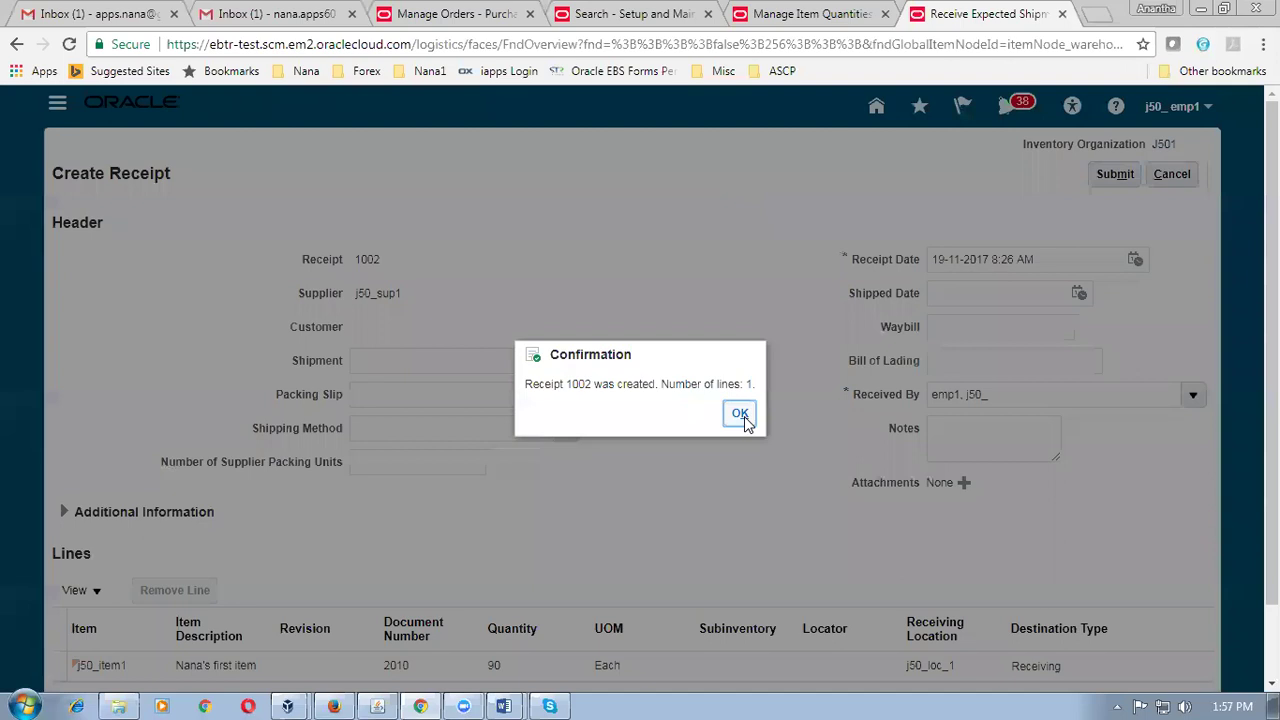
click(741, 416)
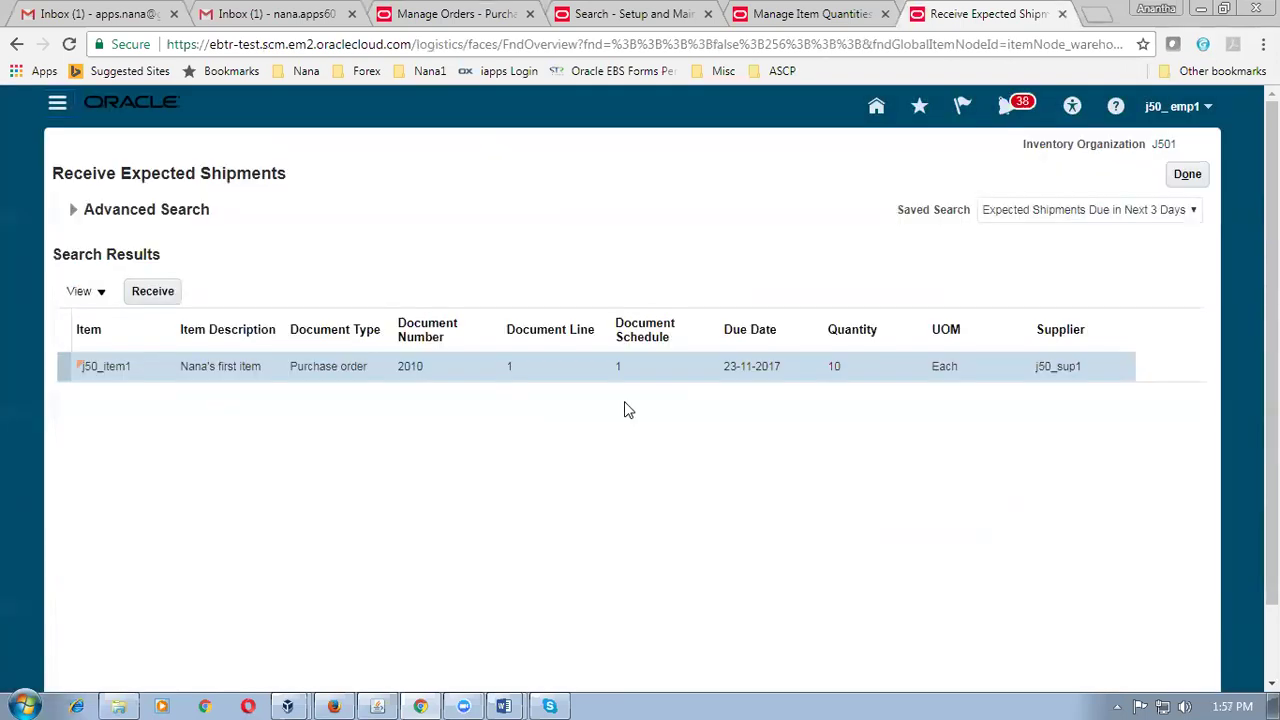
click(1186, 174)
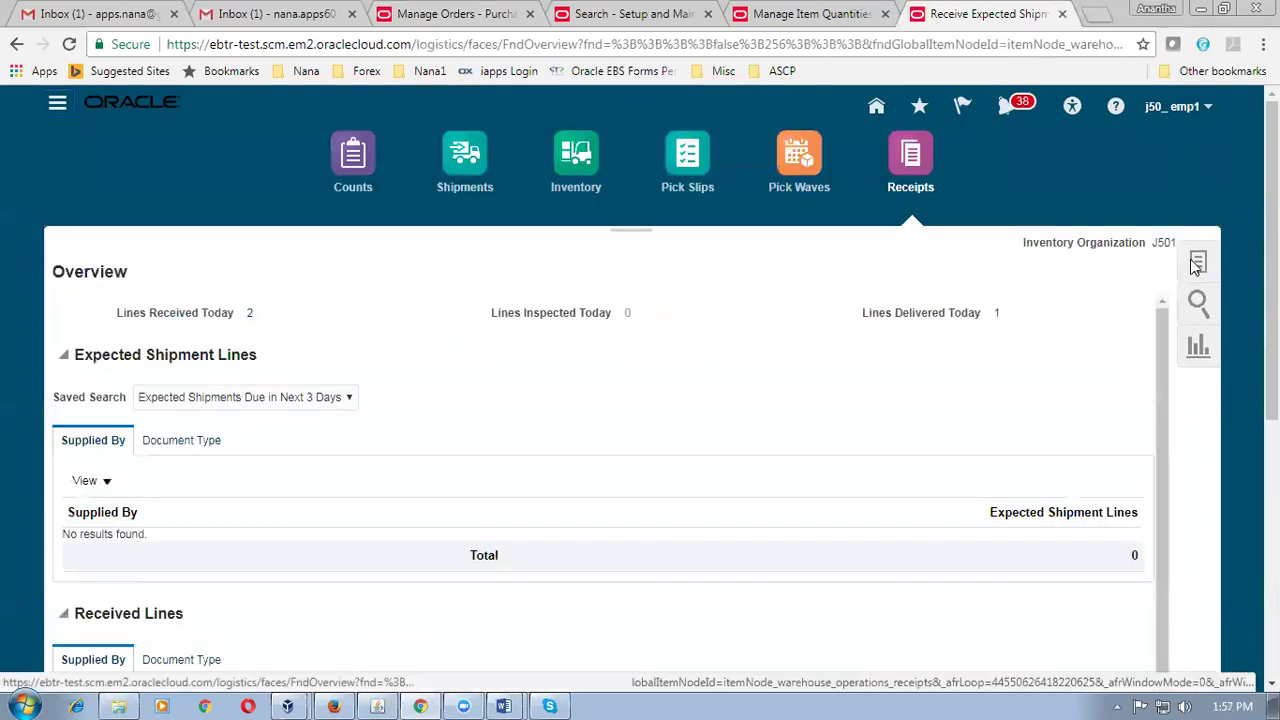
Search Correct Receipts for receipt 1002 and select its received j50_item1 line of 90.
click(1196, 264)
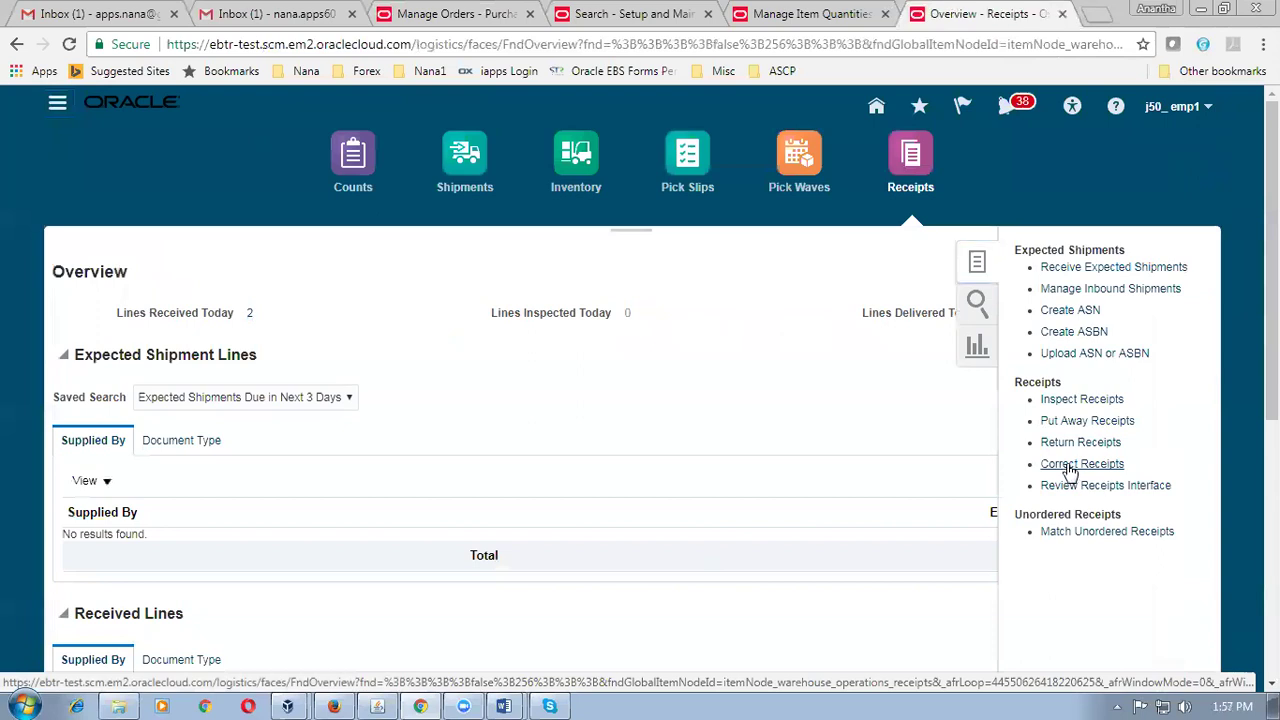
click(1078, 464)
click(378, 268)
text(1002)
key(Tab)
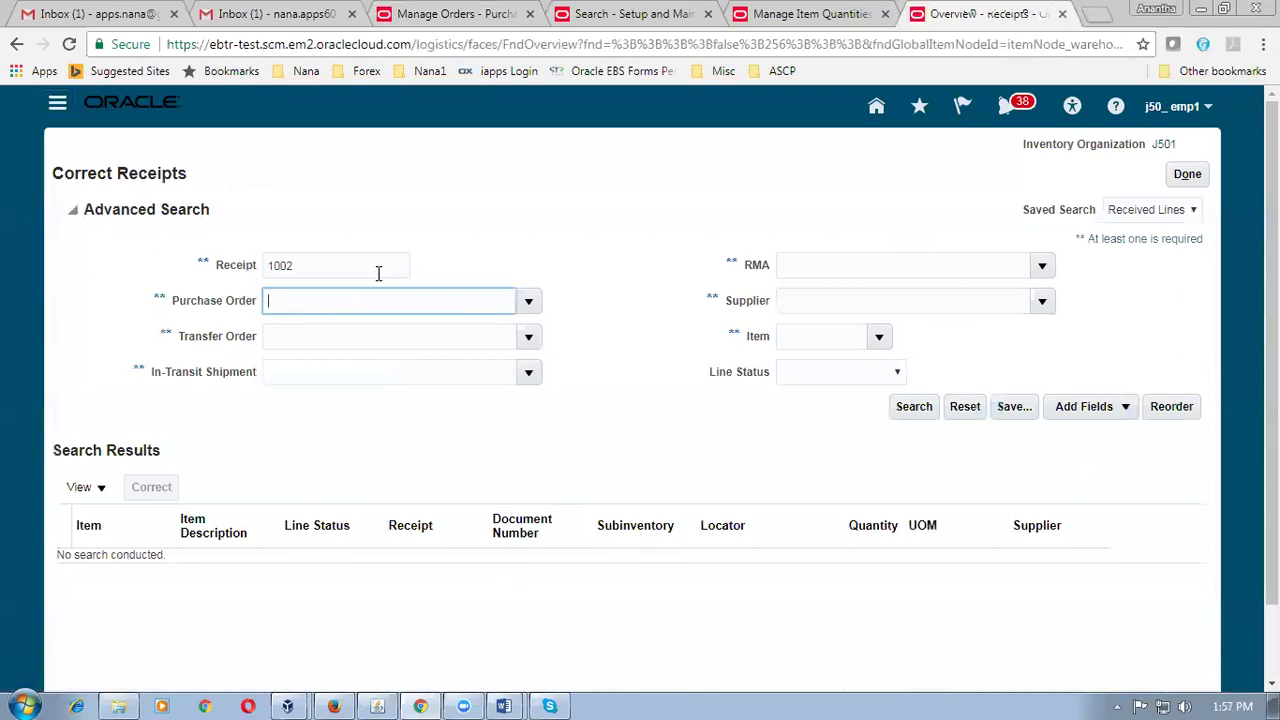
click(905, 414)
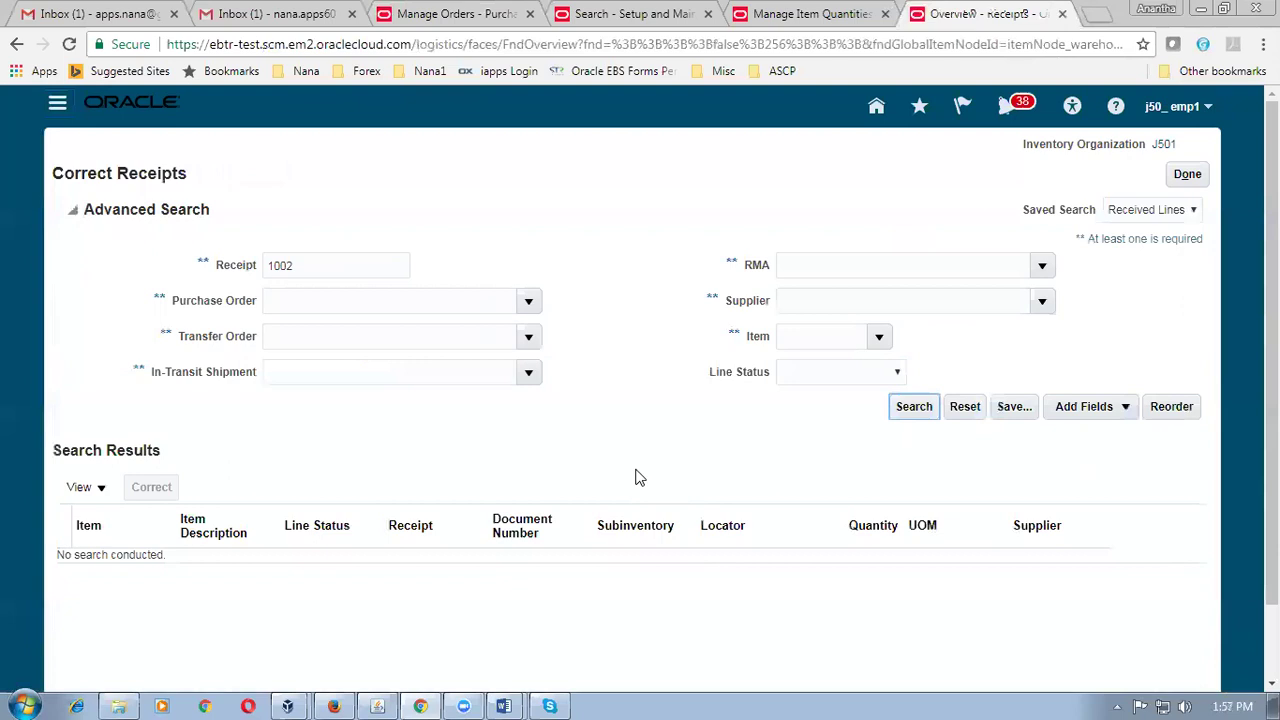
click(920, 416)
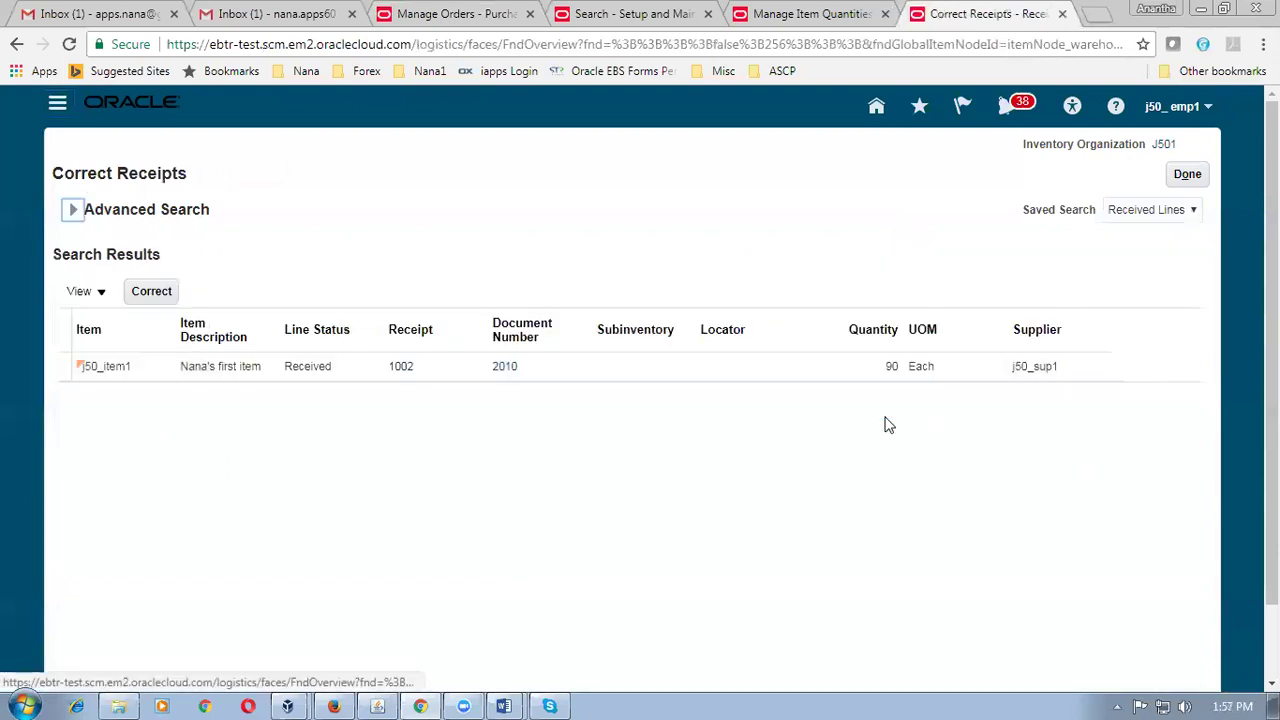
click(328, 377)
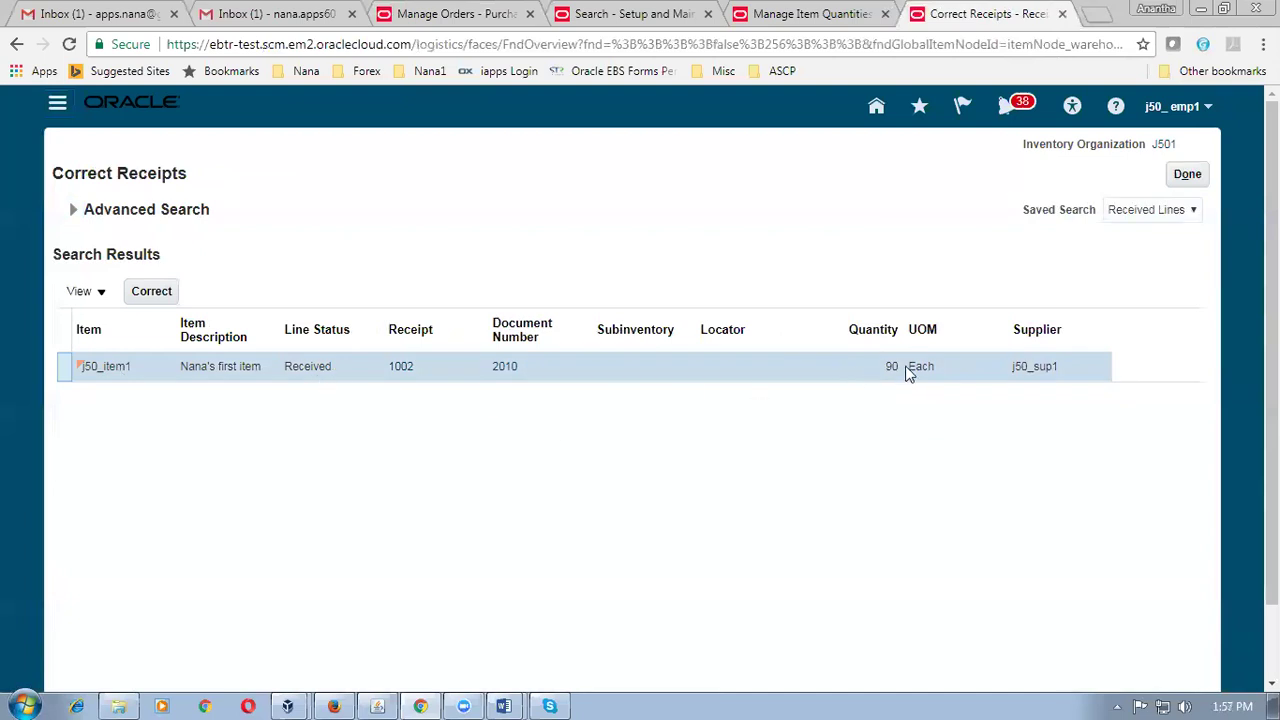
key(alt+Tab)
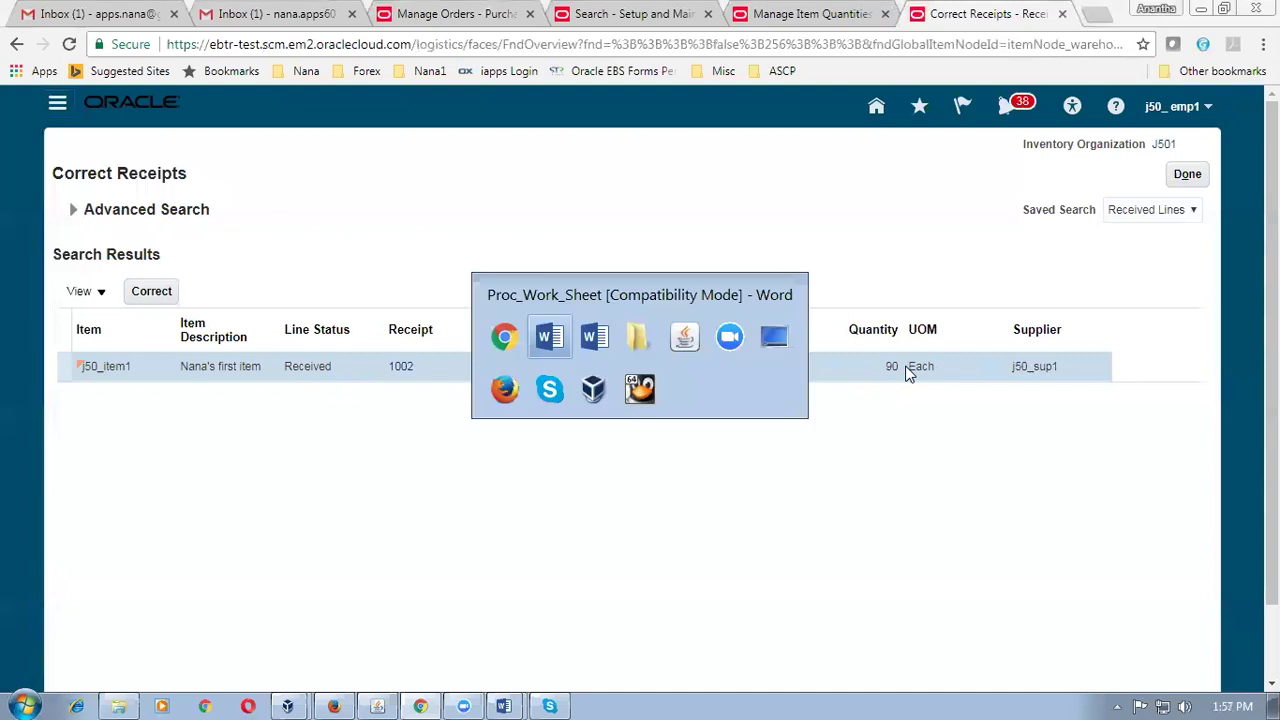
key(alt+Tab)
key(alt+Tab)
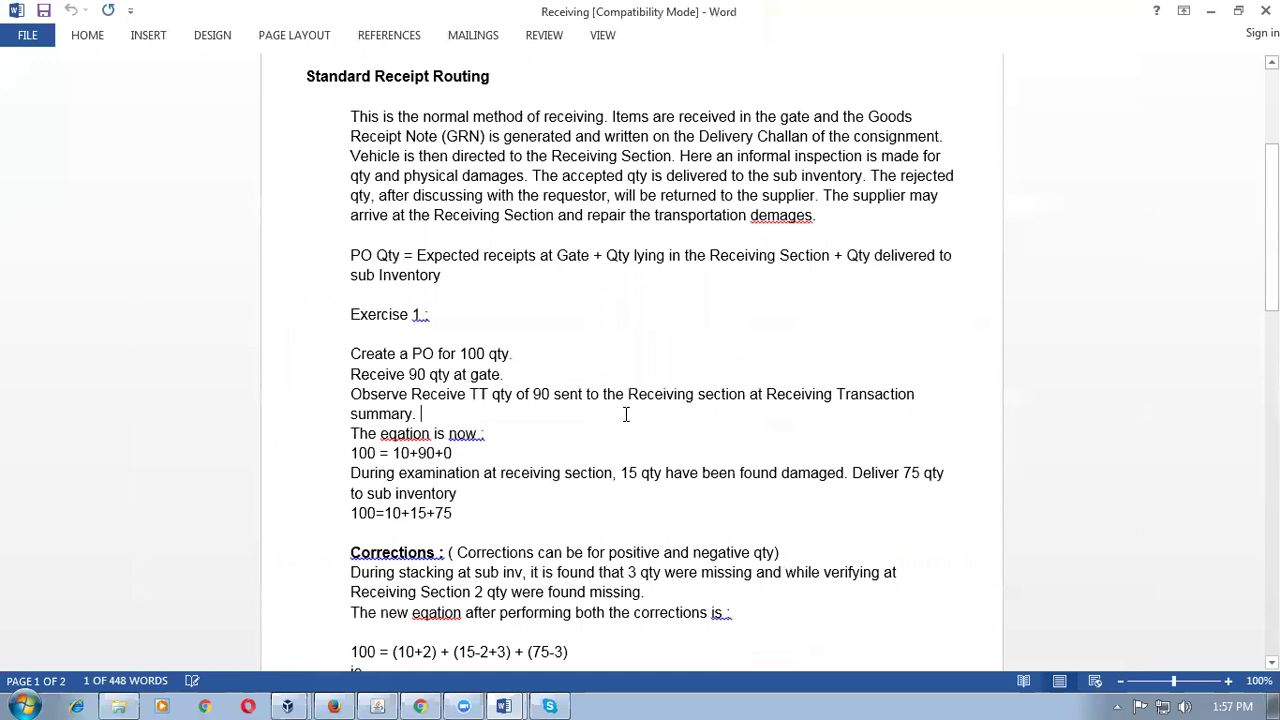
double_click(446, 513)
drag(449, 516, 453, 516)
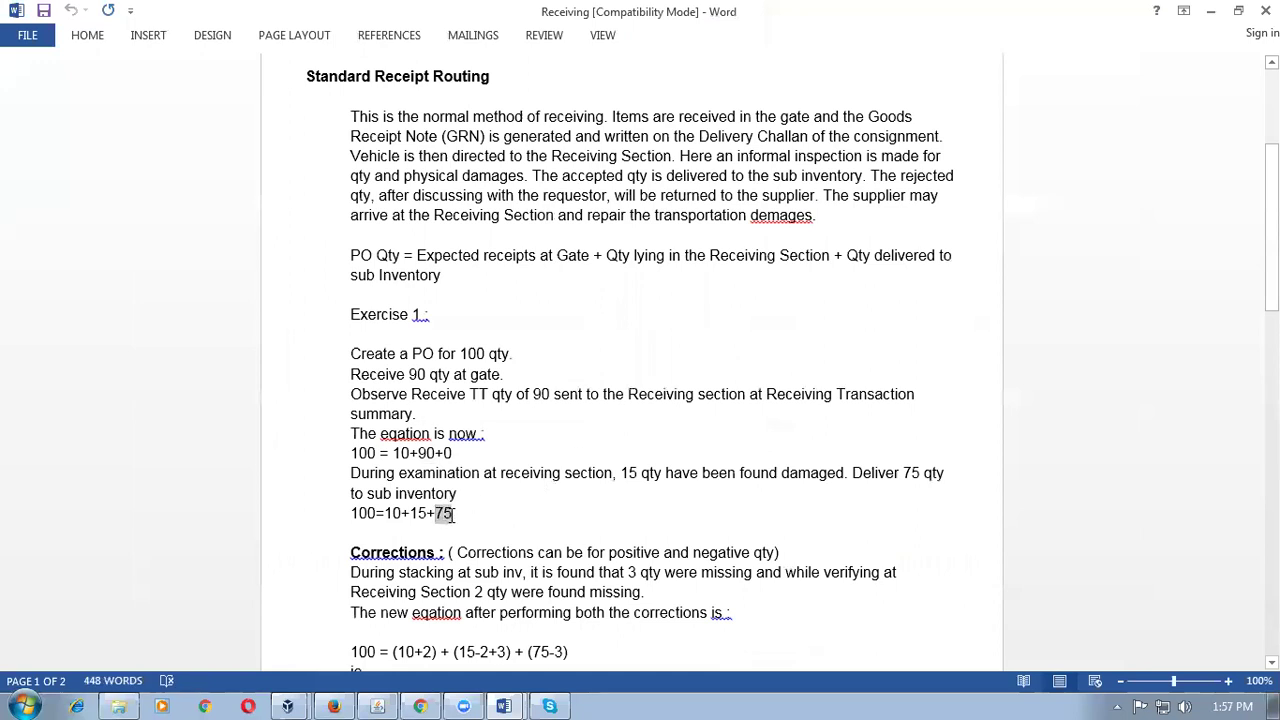
key(alt+Tab)
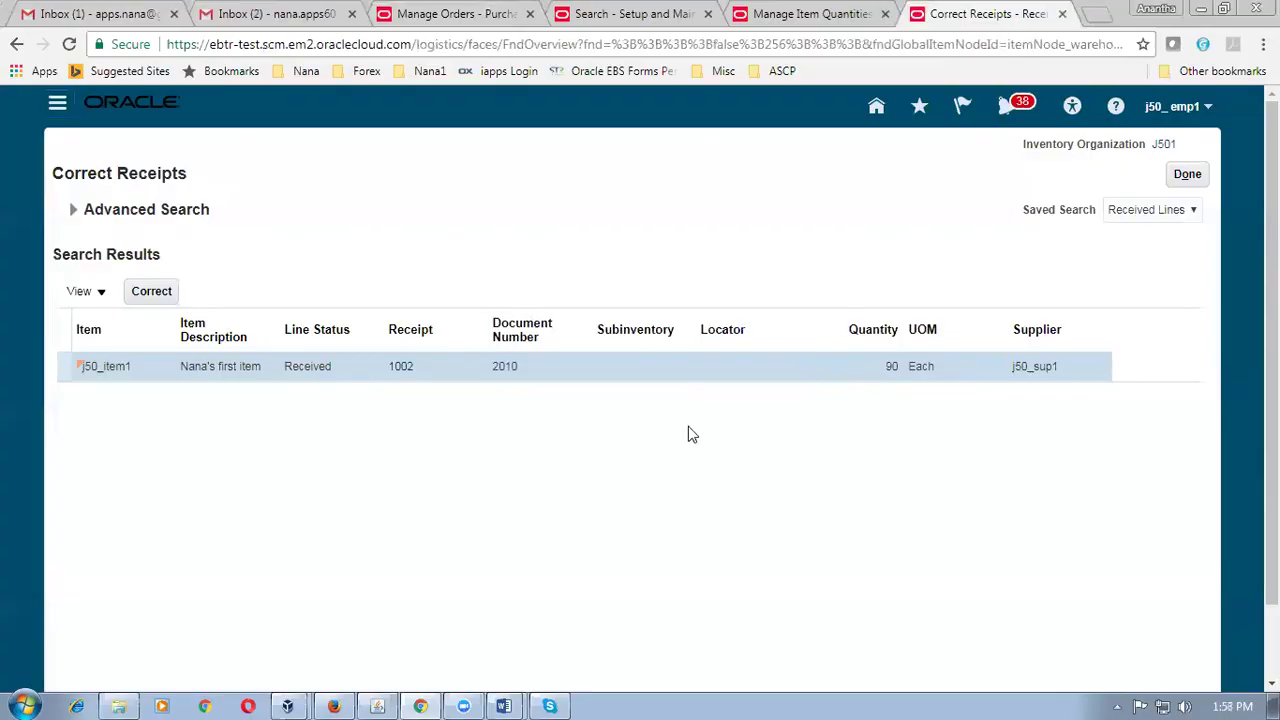
Find receipt 1002's j50_item1 line on the Put Away Receipts page and start its put away.
click(1186, 176)
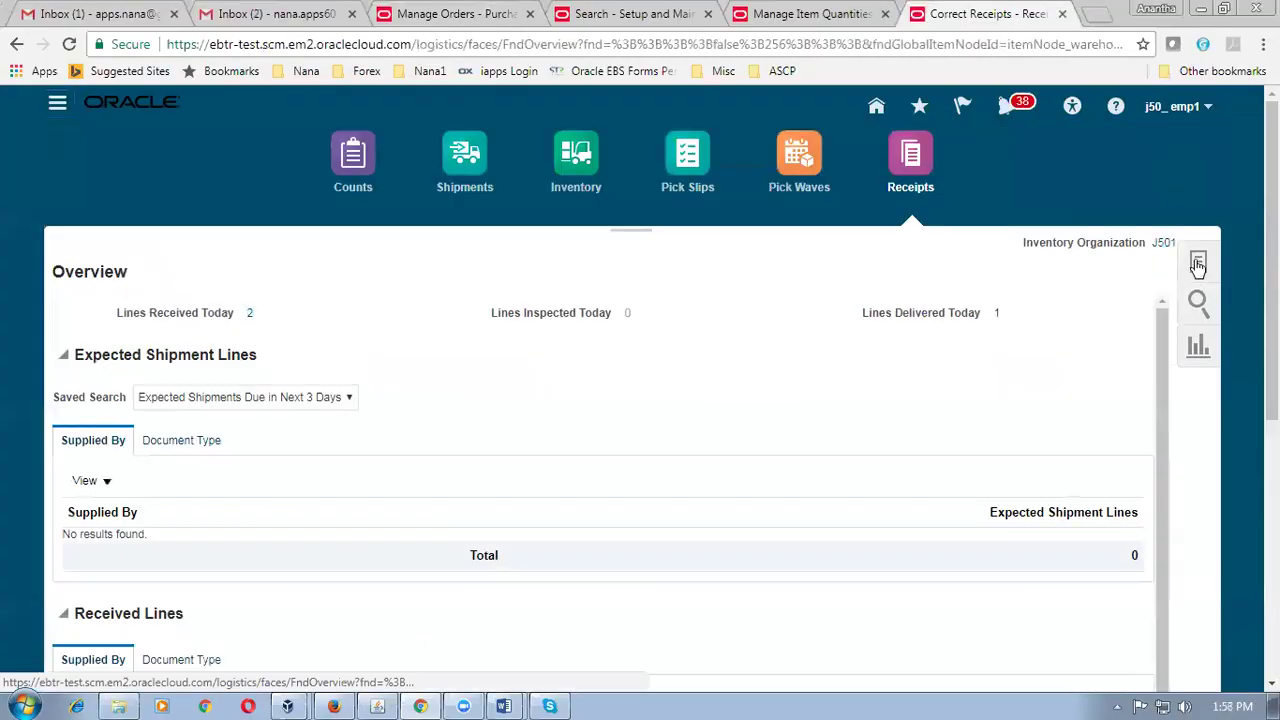
click(1198, 264)
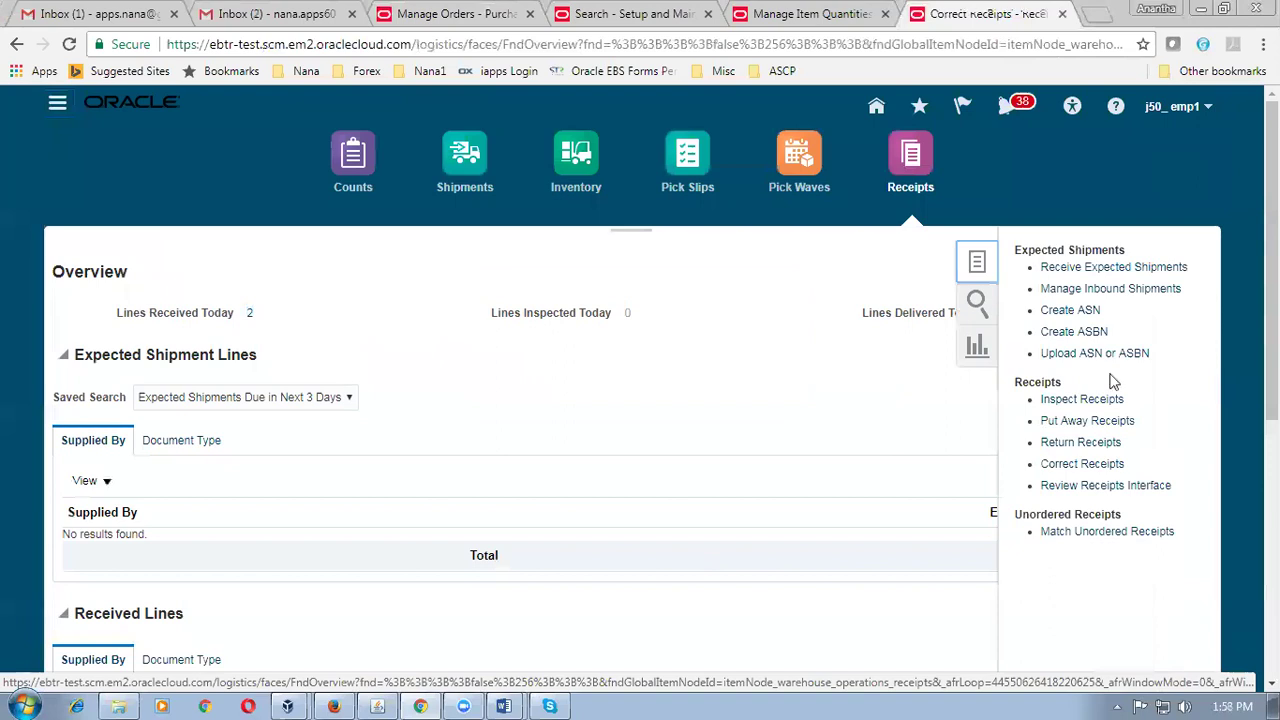
click(1086, 421)
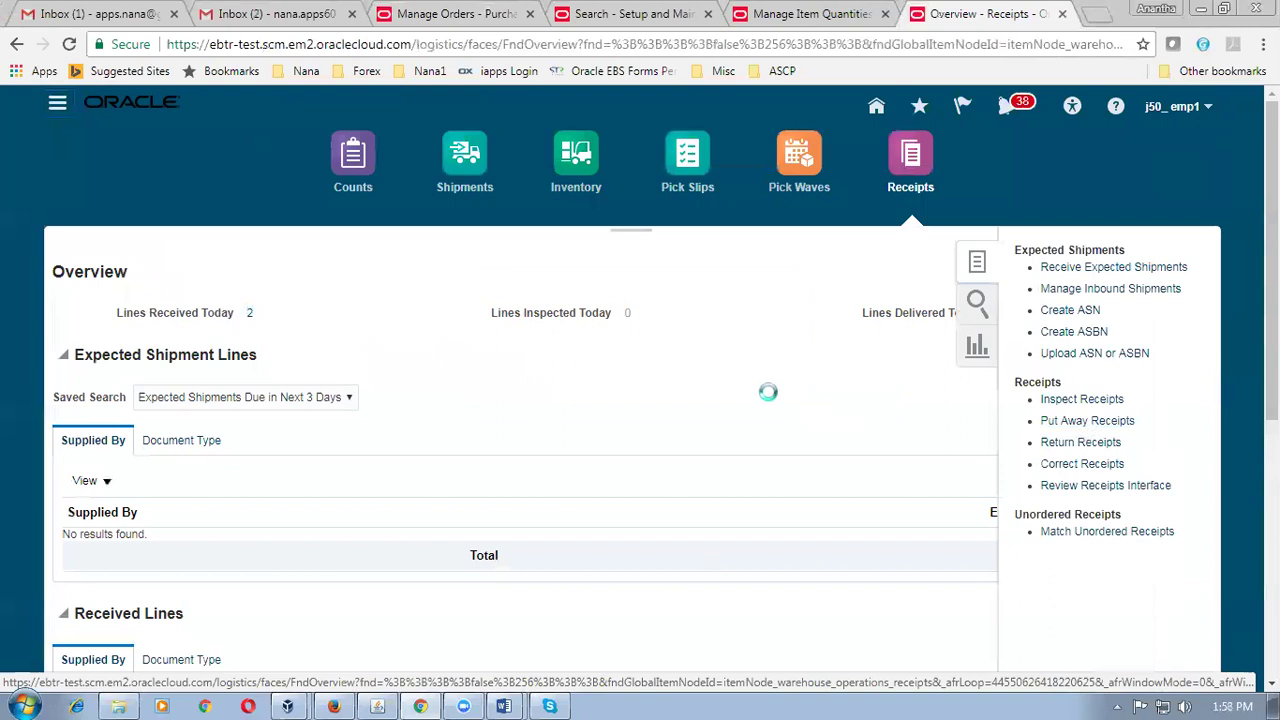
click(299, 257)
text(1002)
key(Tab)
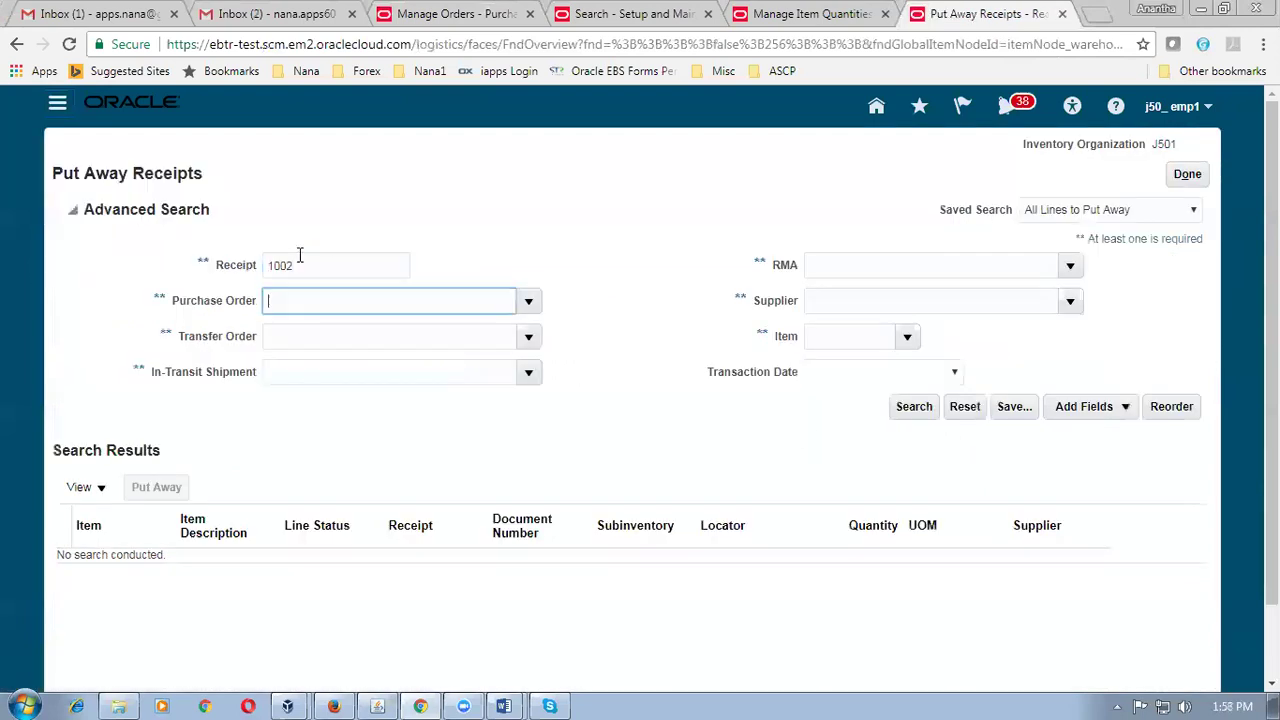
click(916, 414)
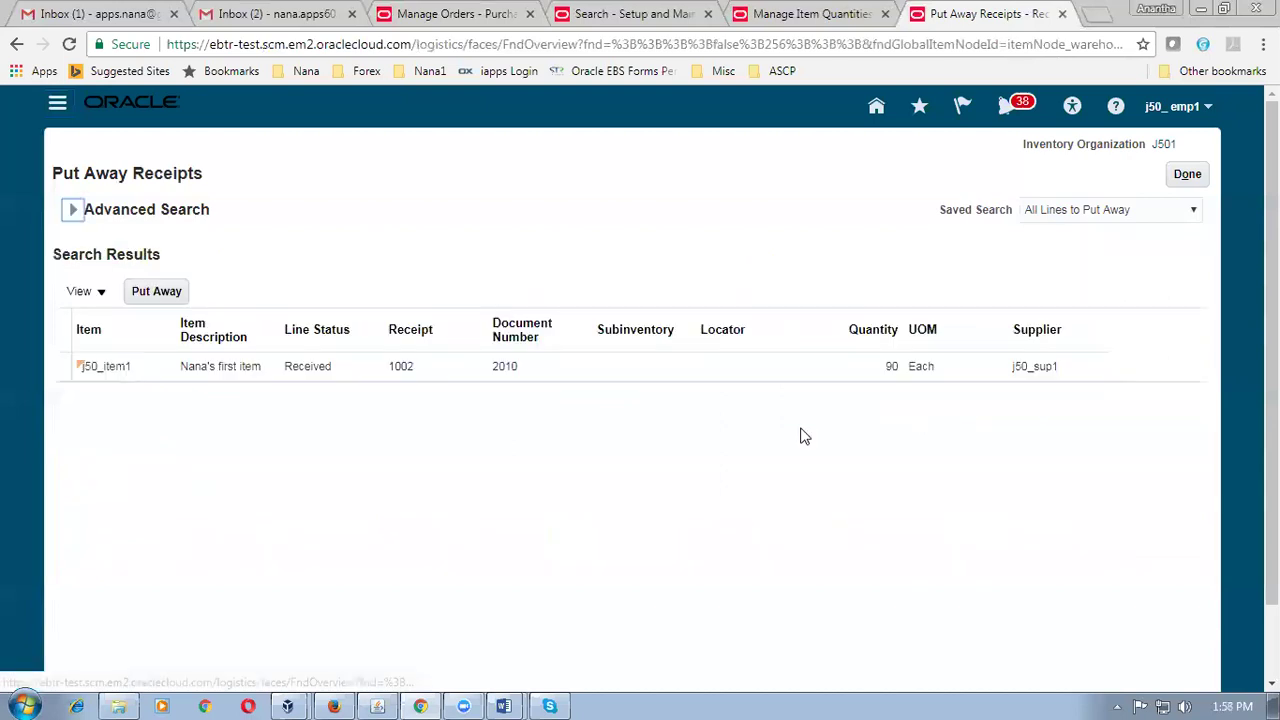
click(62, 367)
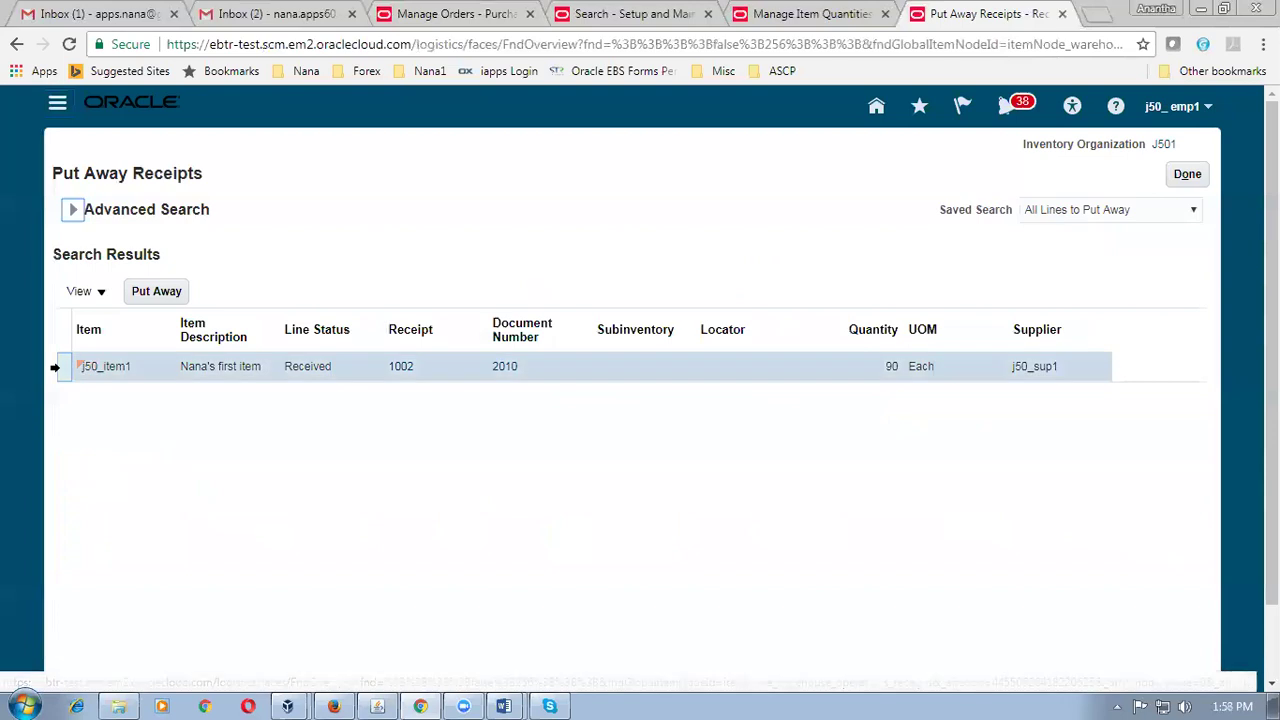
click(145, 292)
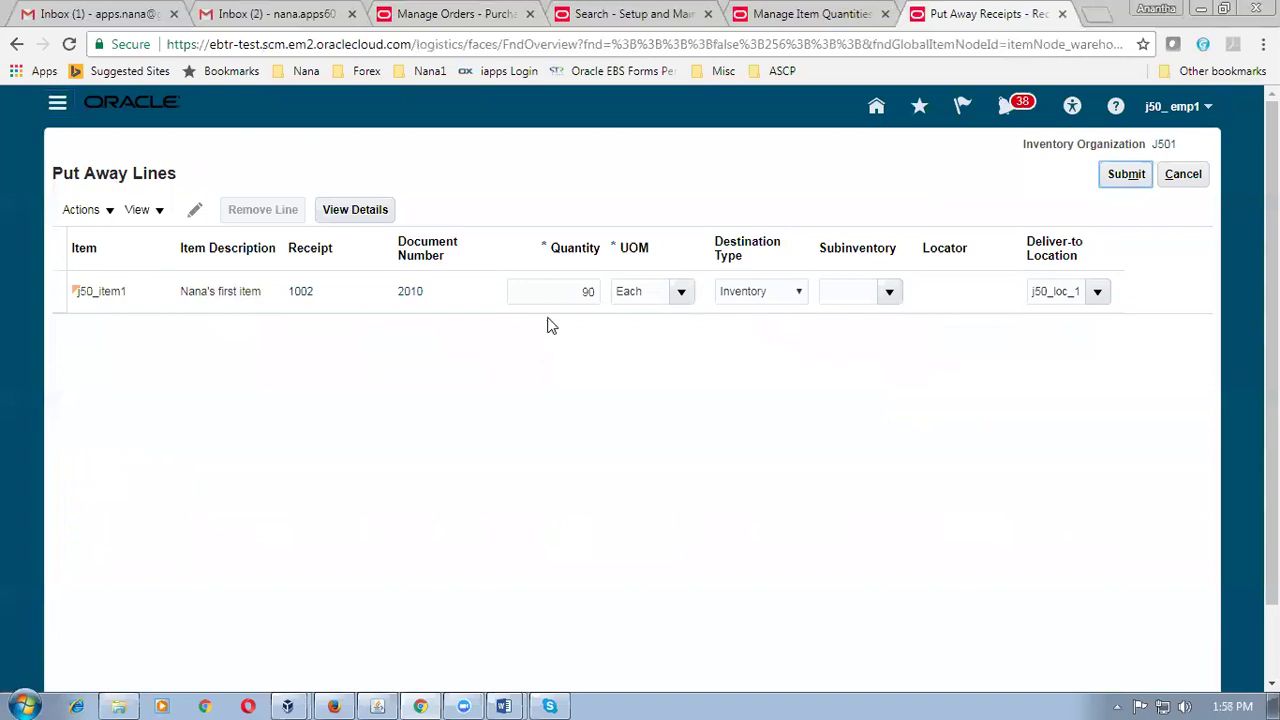
Put away 75 units into subinventory J501_sub_1 and submit.
double_click(596, 291)
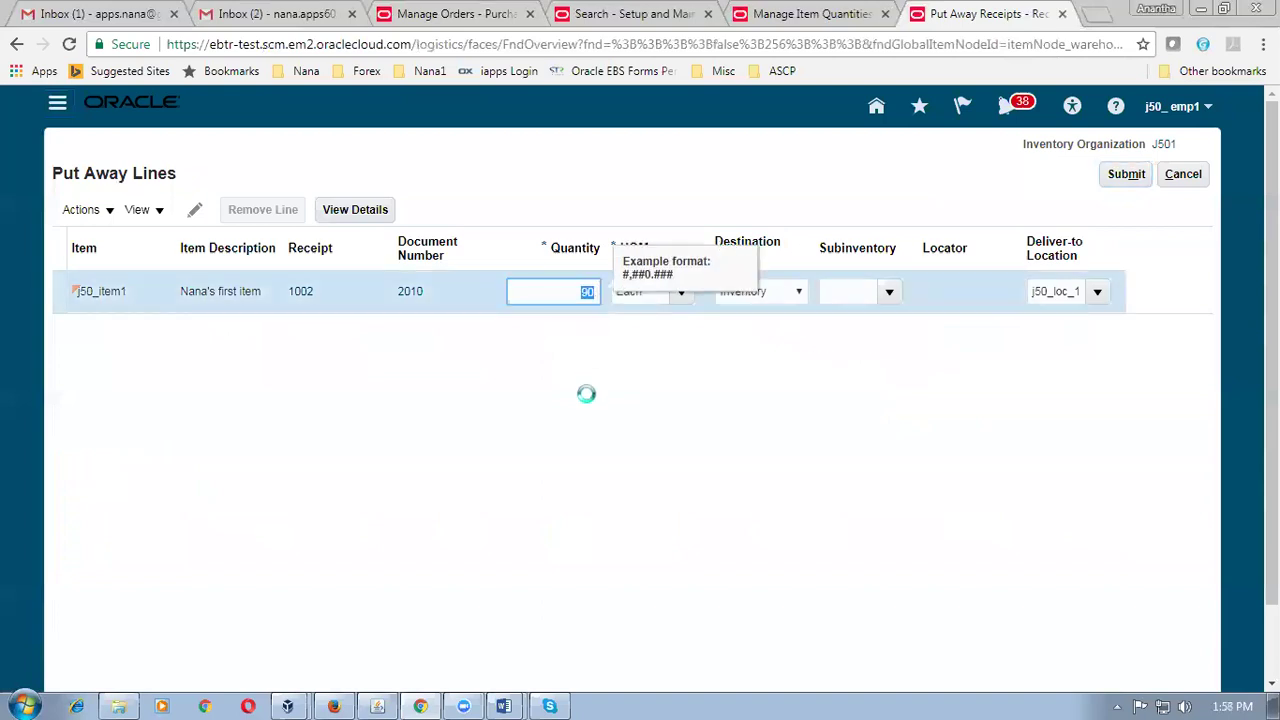
text(75)
key(Tab)
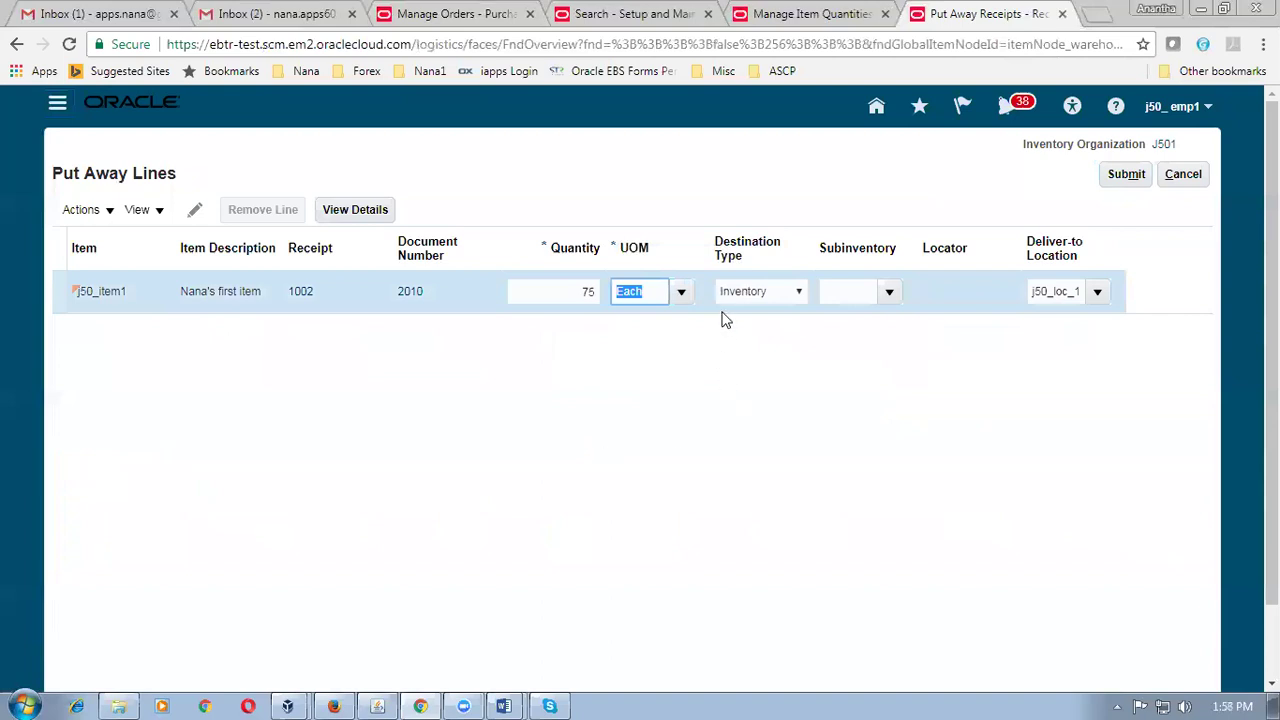
click(889, 292)
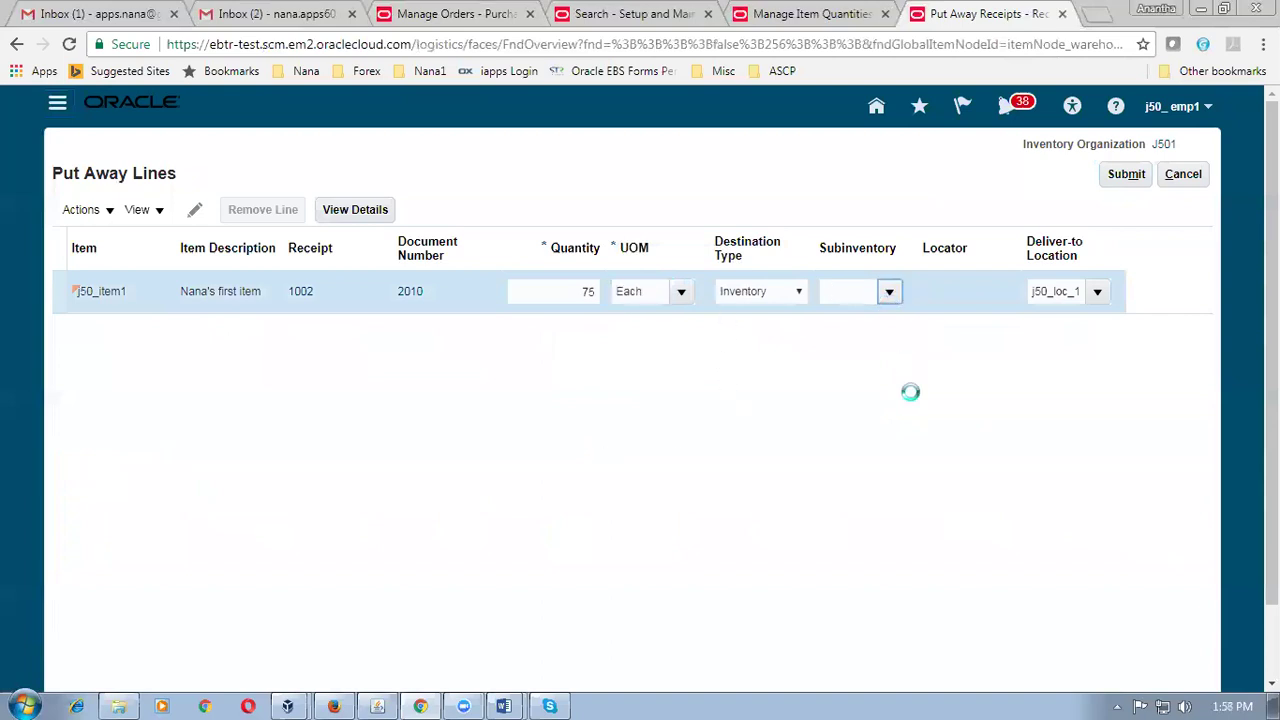
click(849, 349)
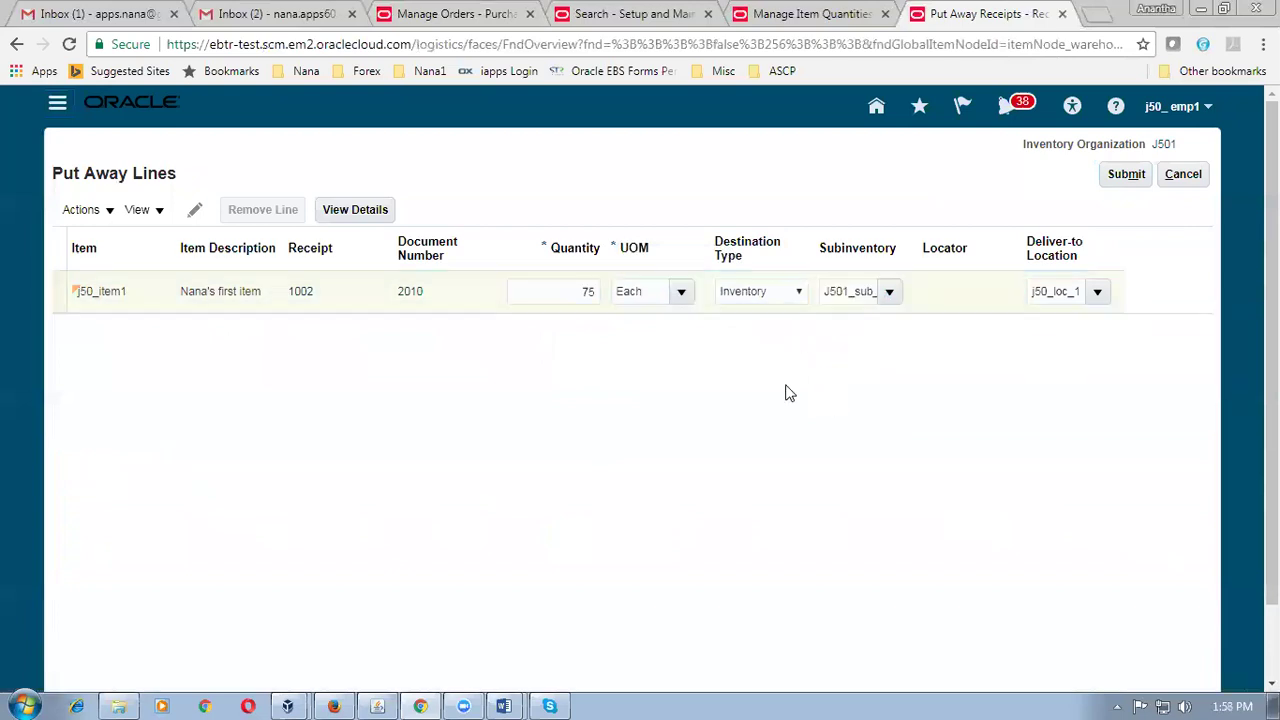
click(1122, 186)
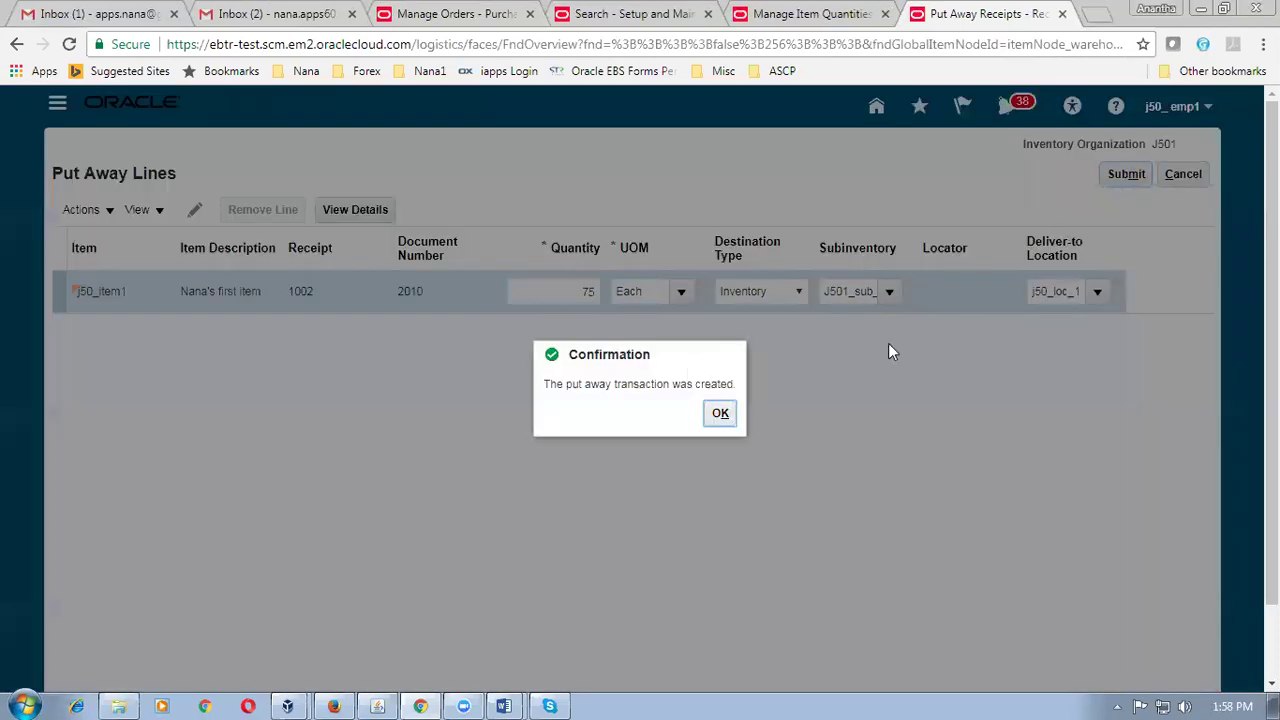
click(722, 412)
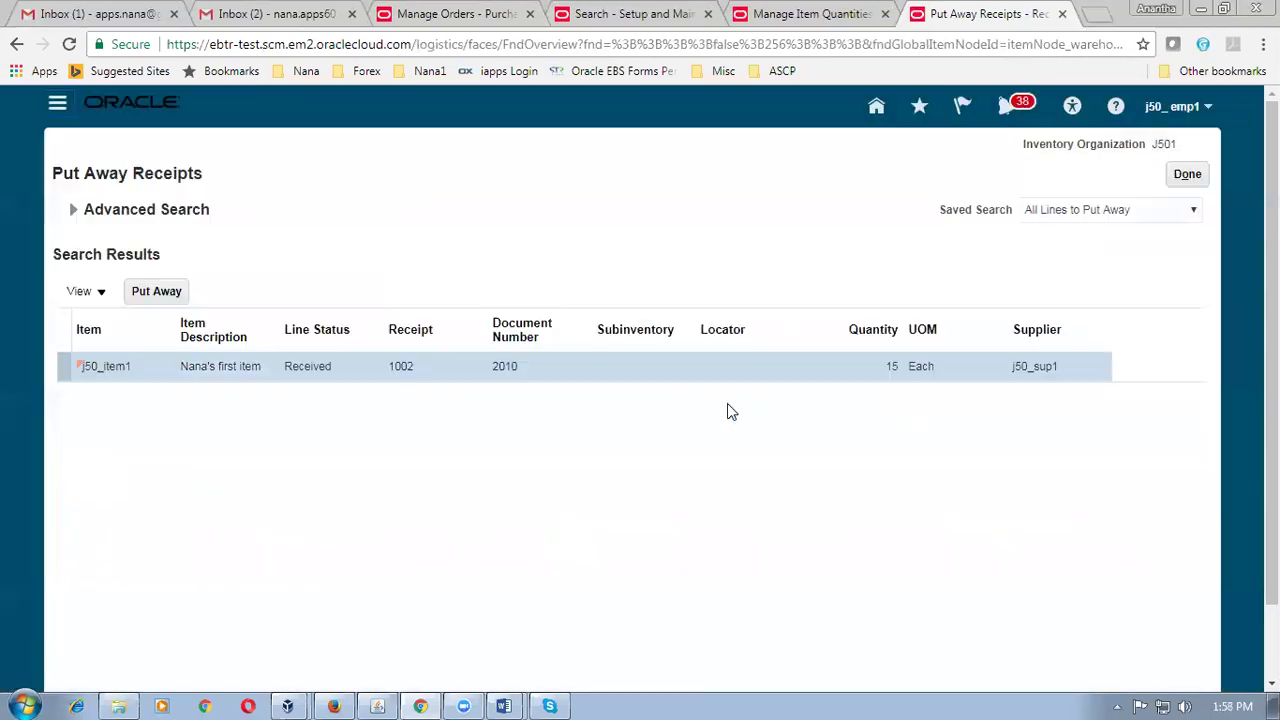
click(1188, 174)
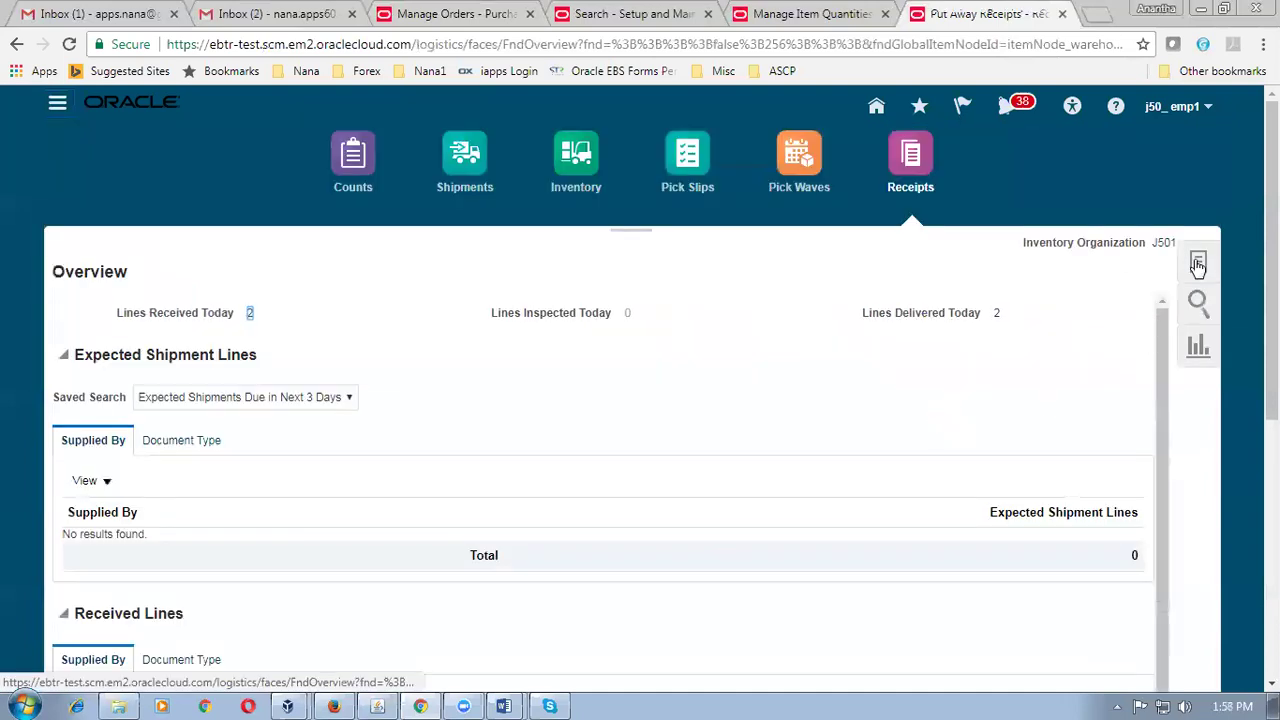
Search Correct Receipts for receipt 1002 and select its delivered and received lines.
click(1198, 264)
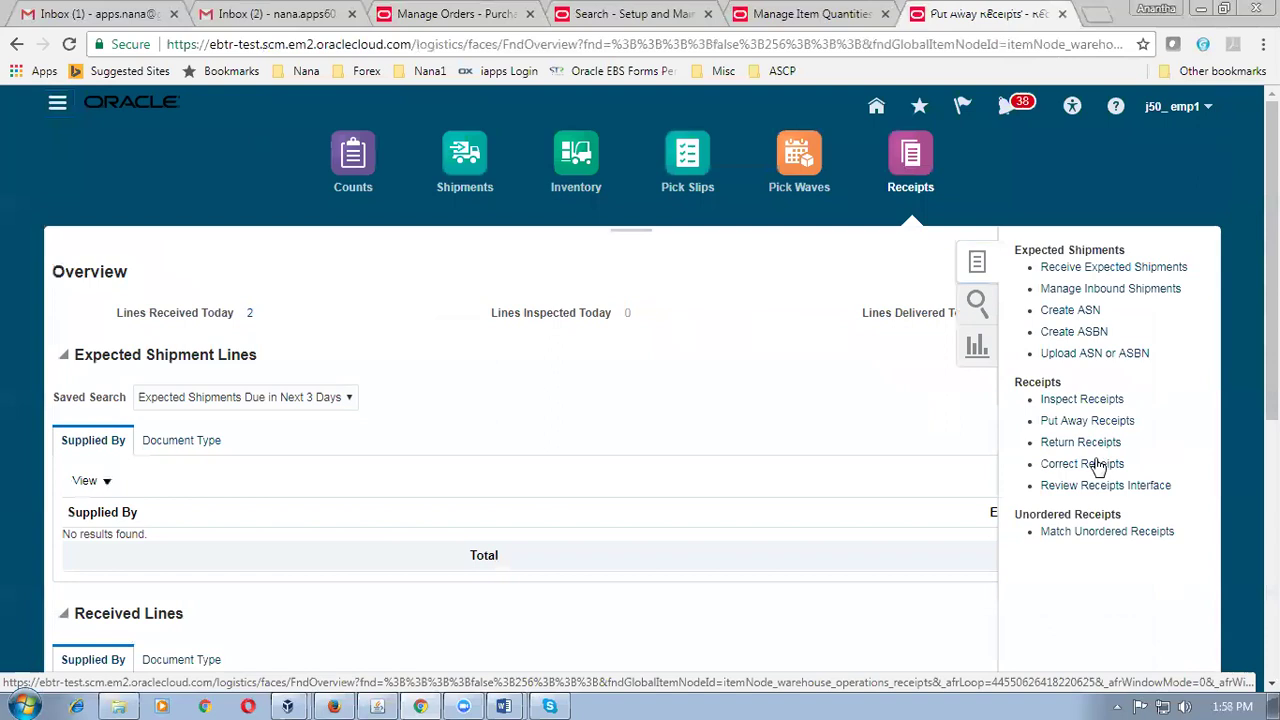
click(1099, 464)
click(367, 264)
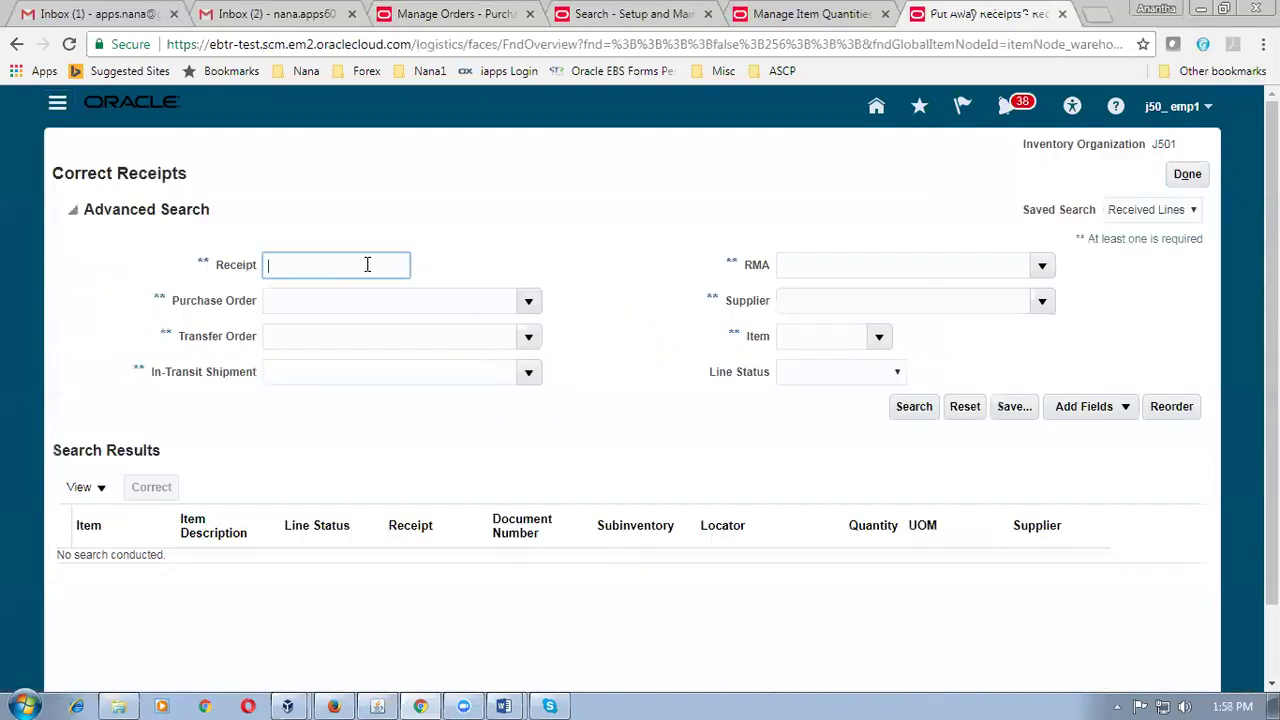
text(1002)
key(Tab)
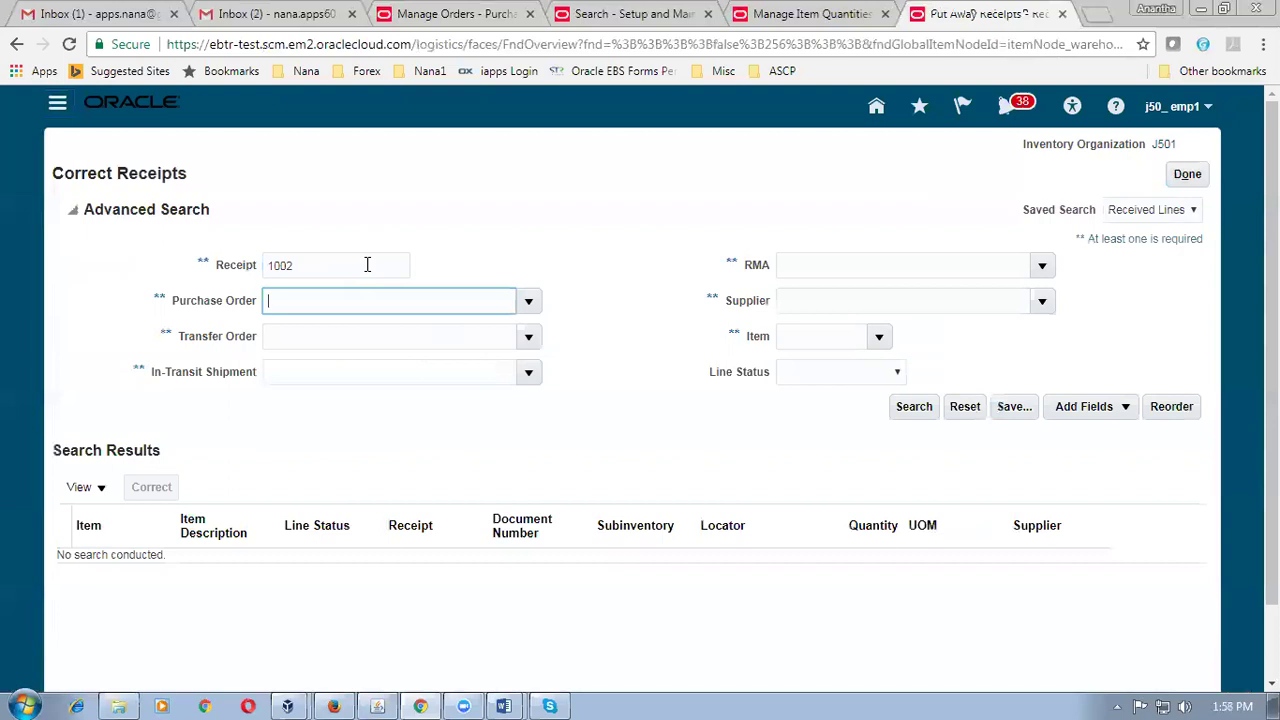
click(914, 412)
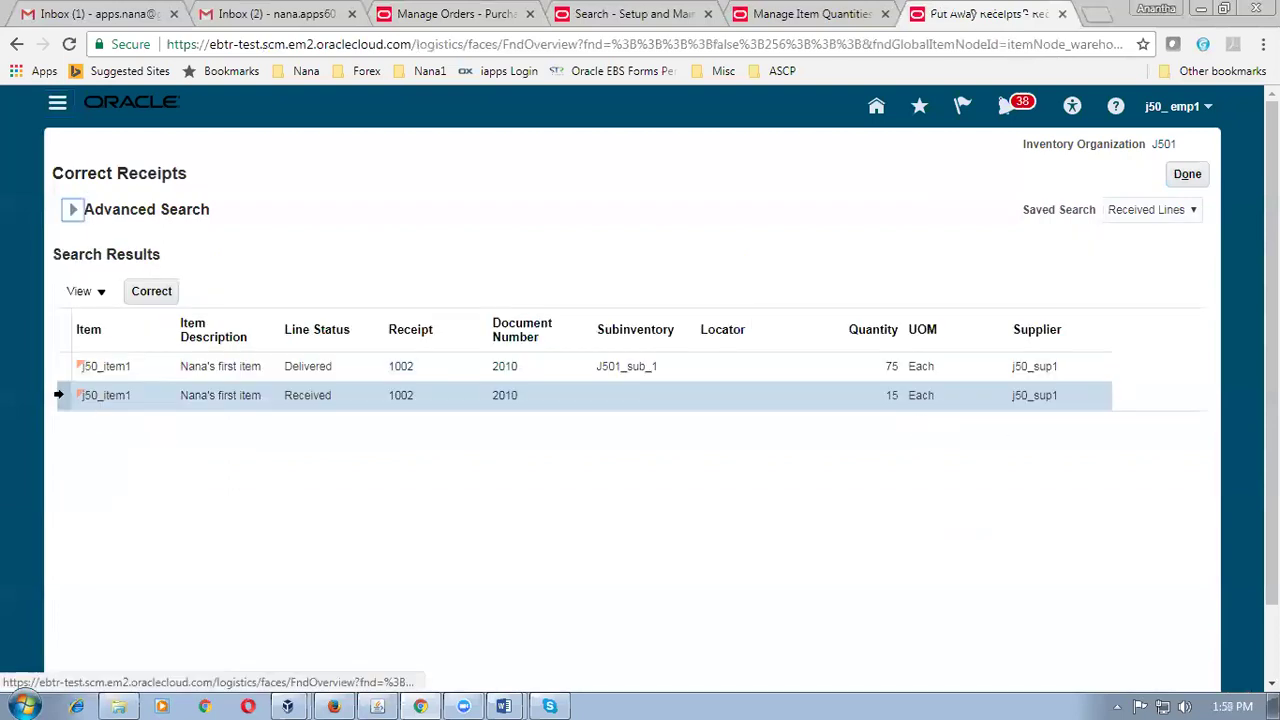
click(60, 371)
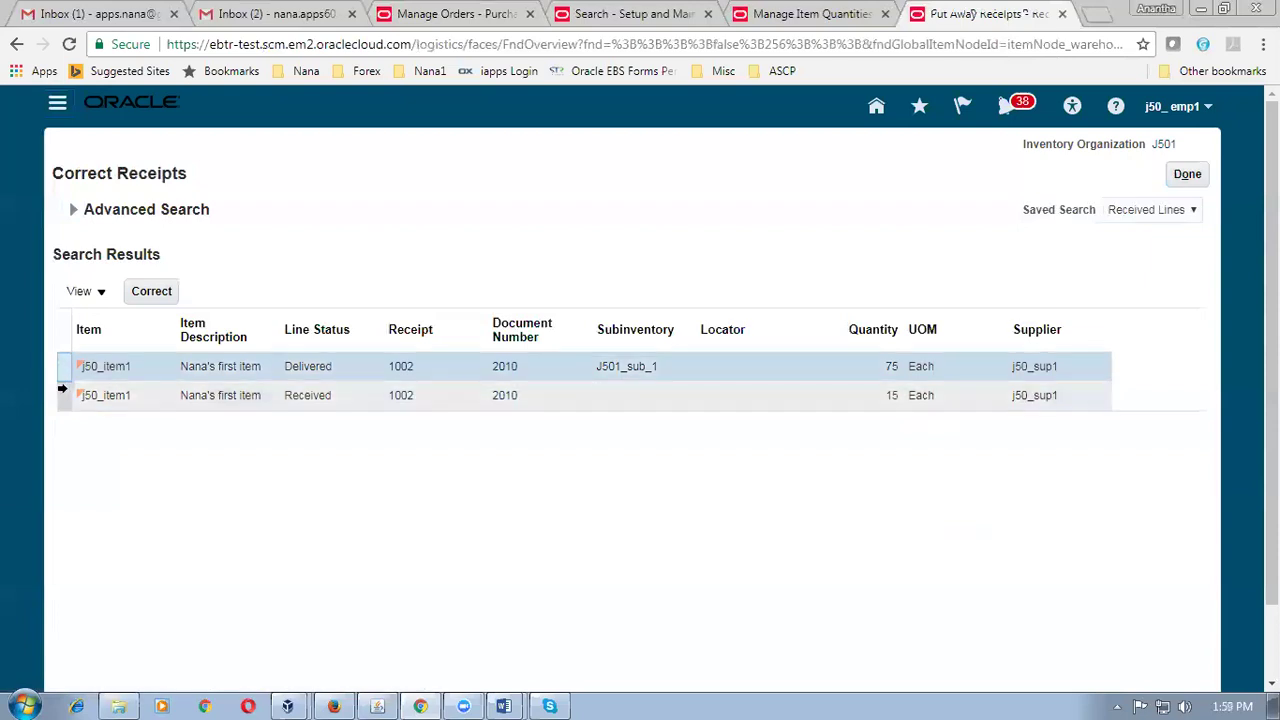
click(62, 393)
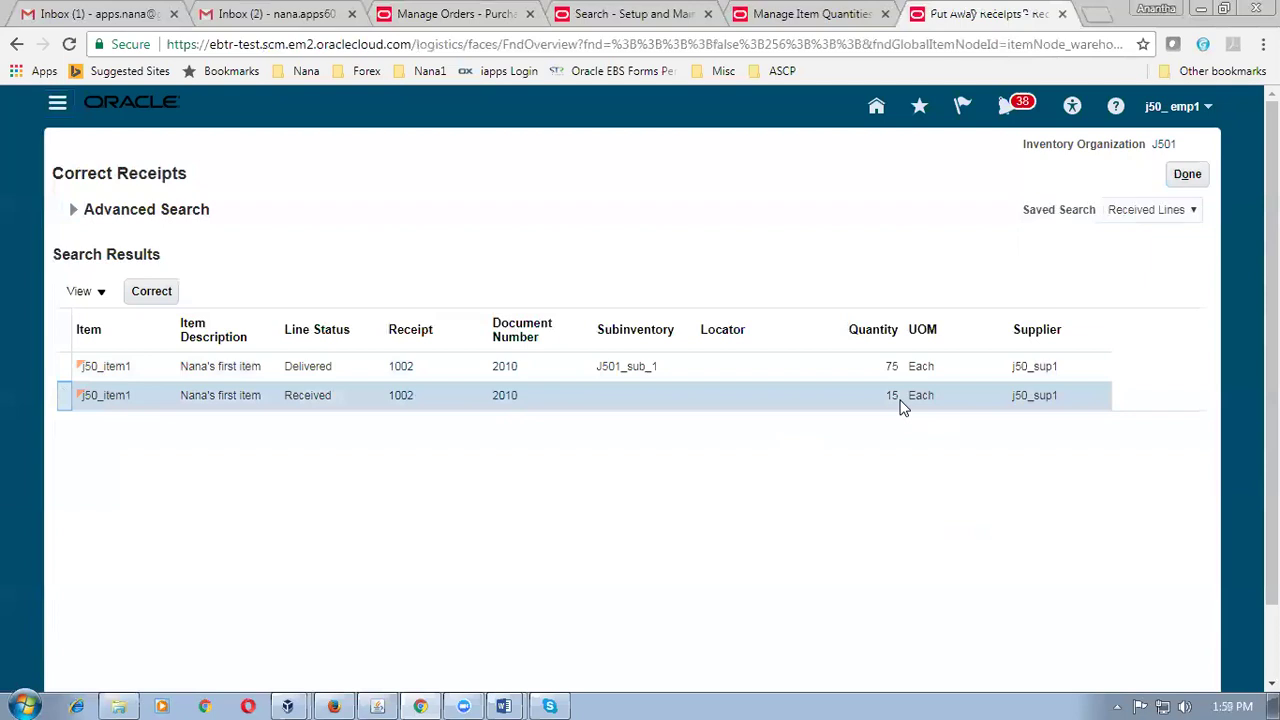
click(64, 373)
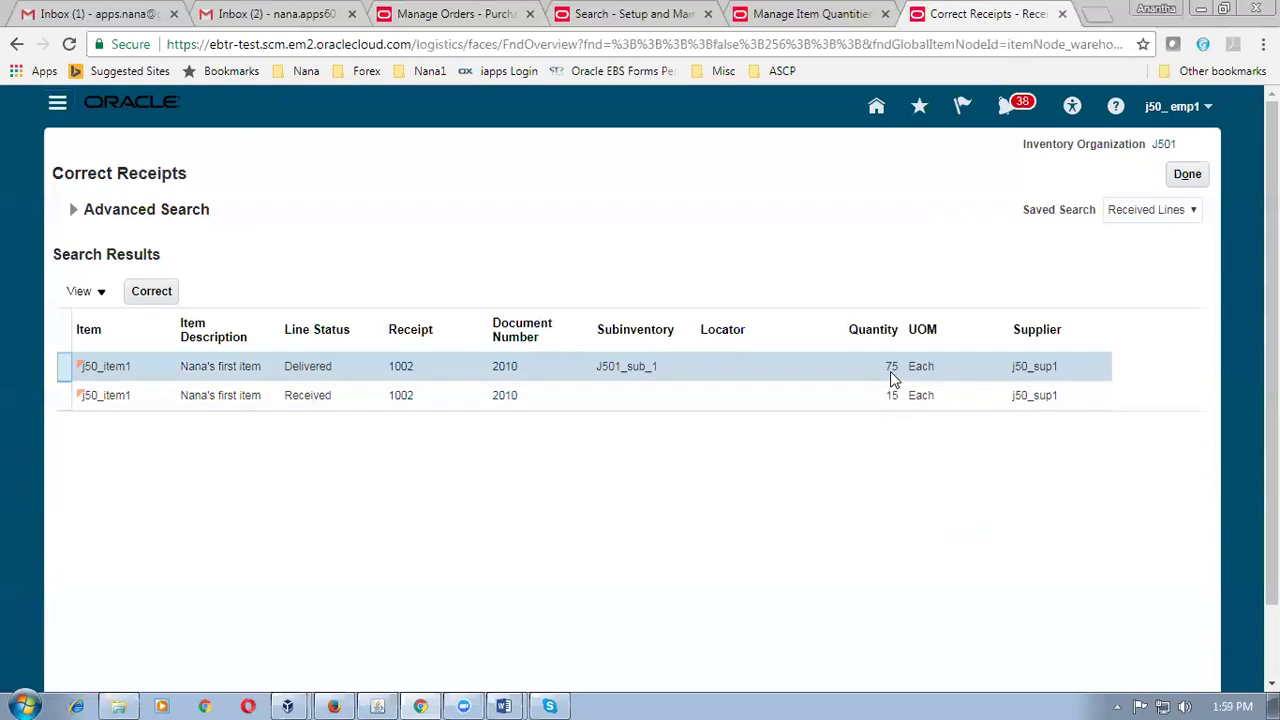
key(alt+Tab)
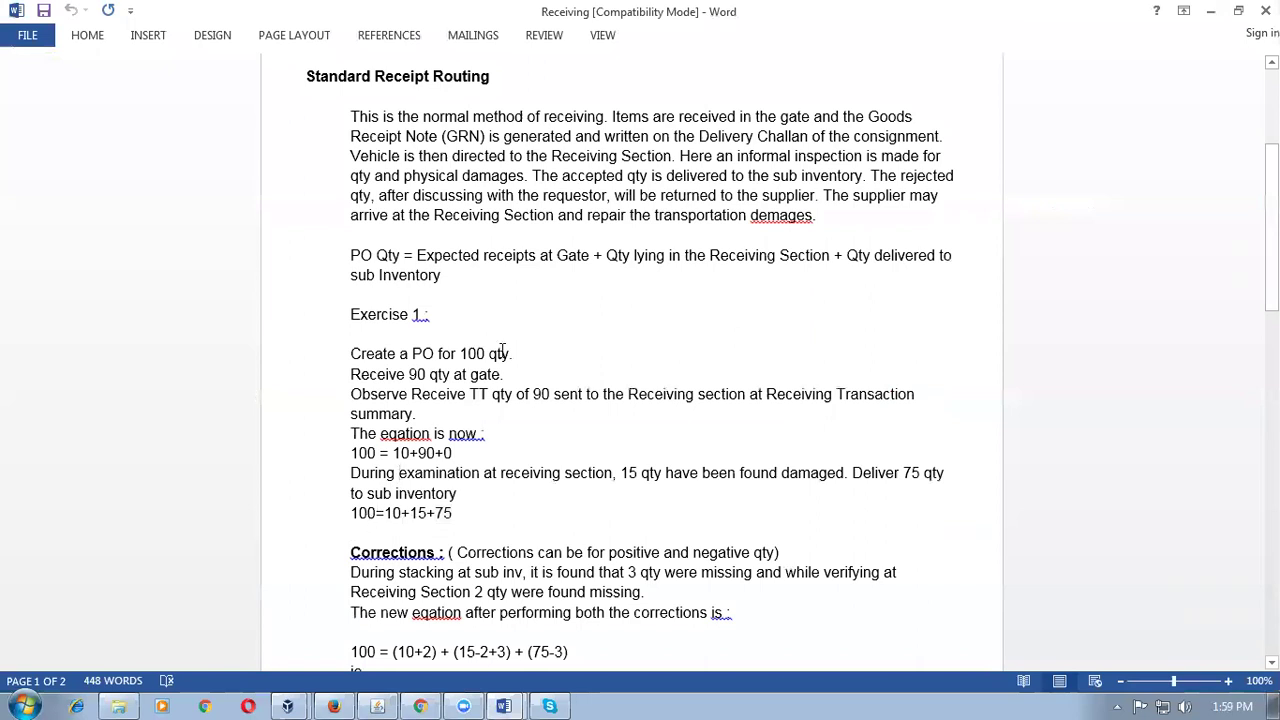
click(356, 252)
drag(362, 252, 443, 276)
click(457, 309)
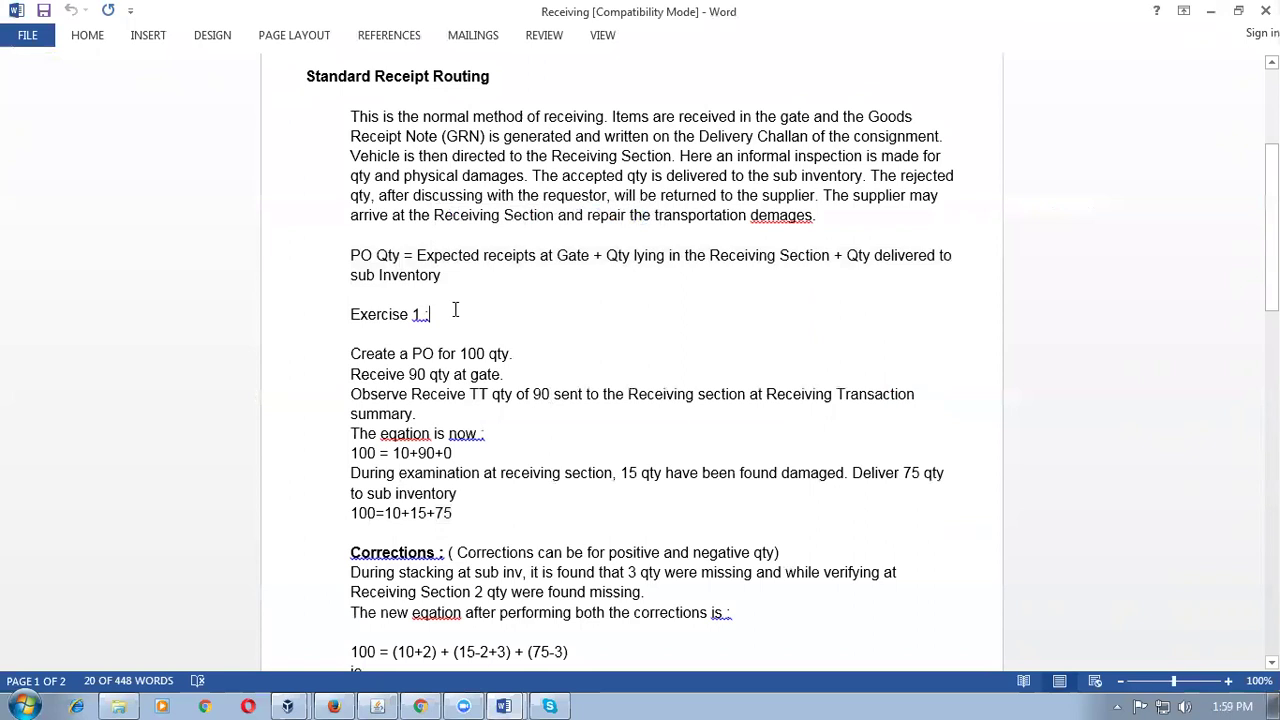
drag(440, 255, 873, 274)
click(351, 288)
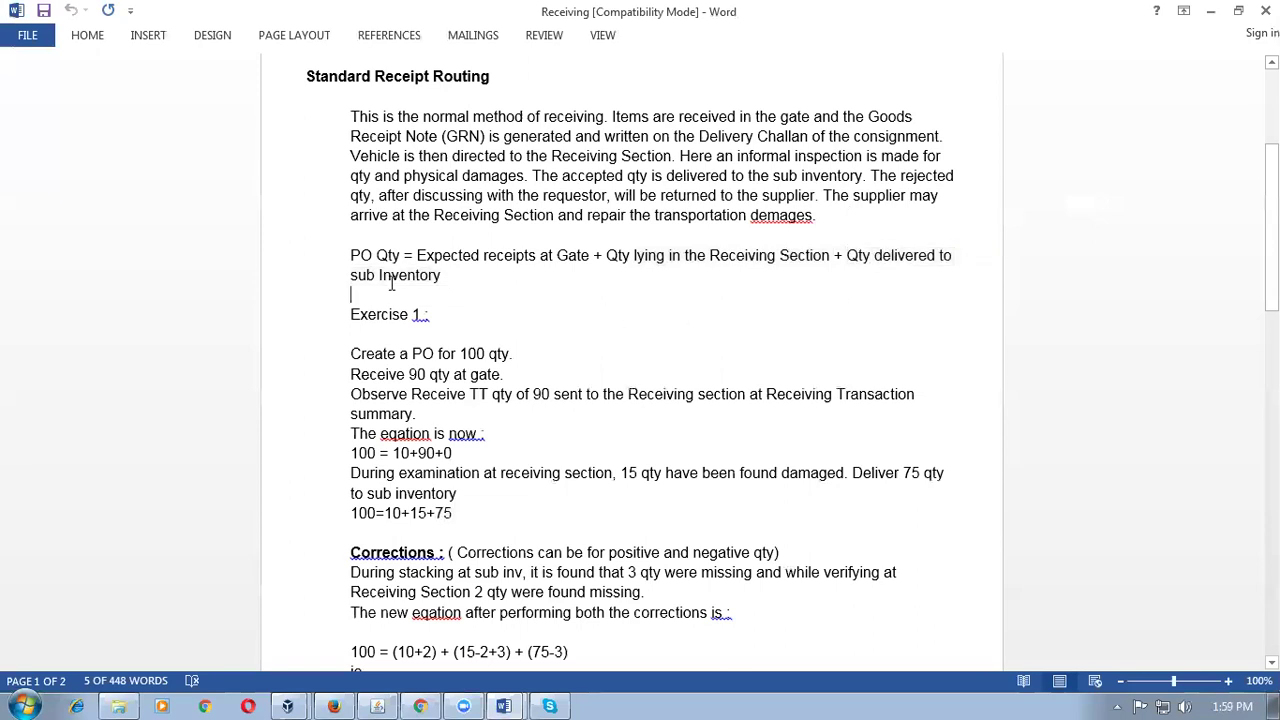
drag(348, 255, 455, 284)
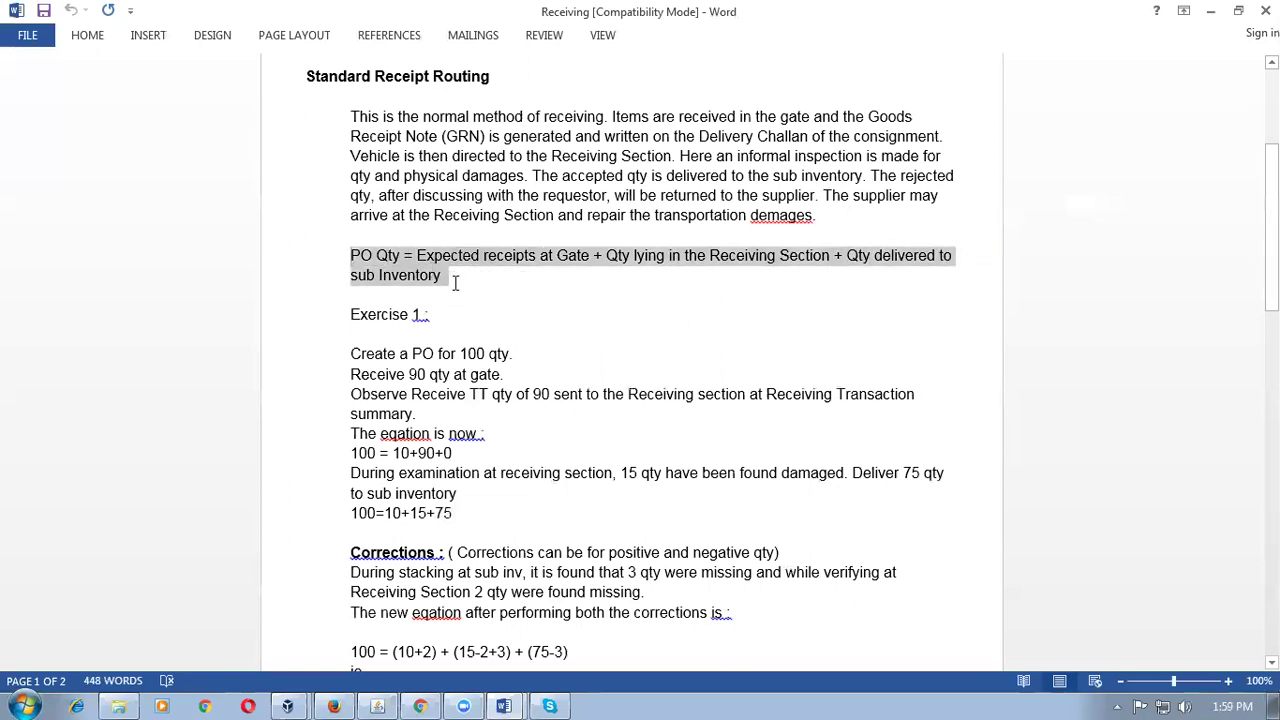
click(524, 570)
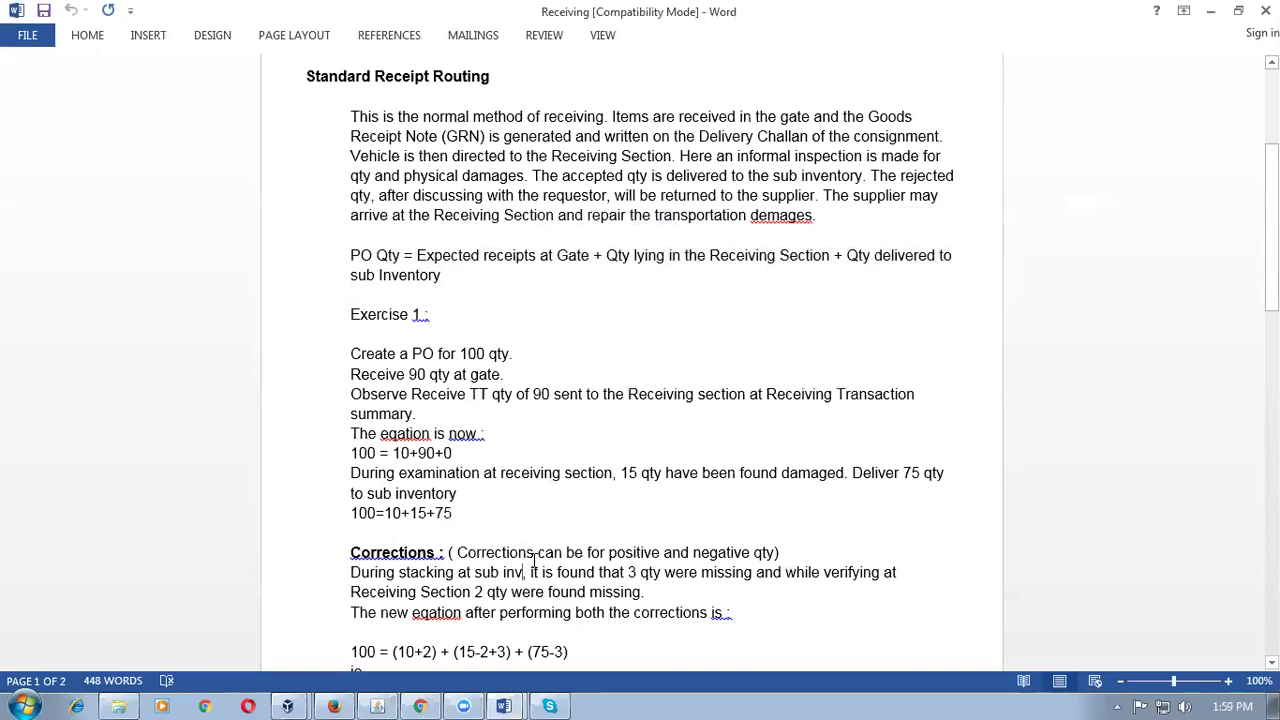
scroll(535, 562, down, 5)
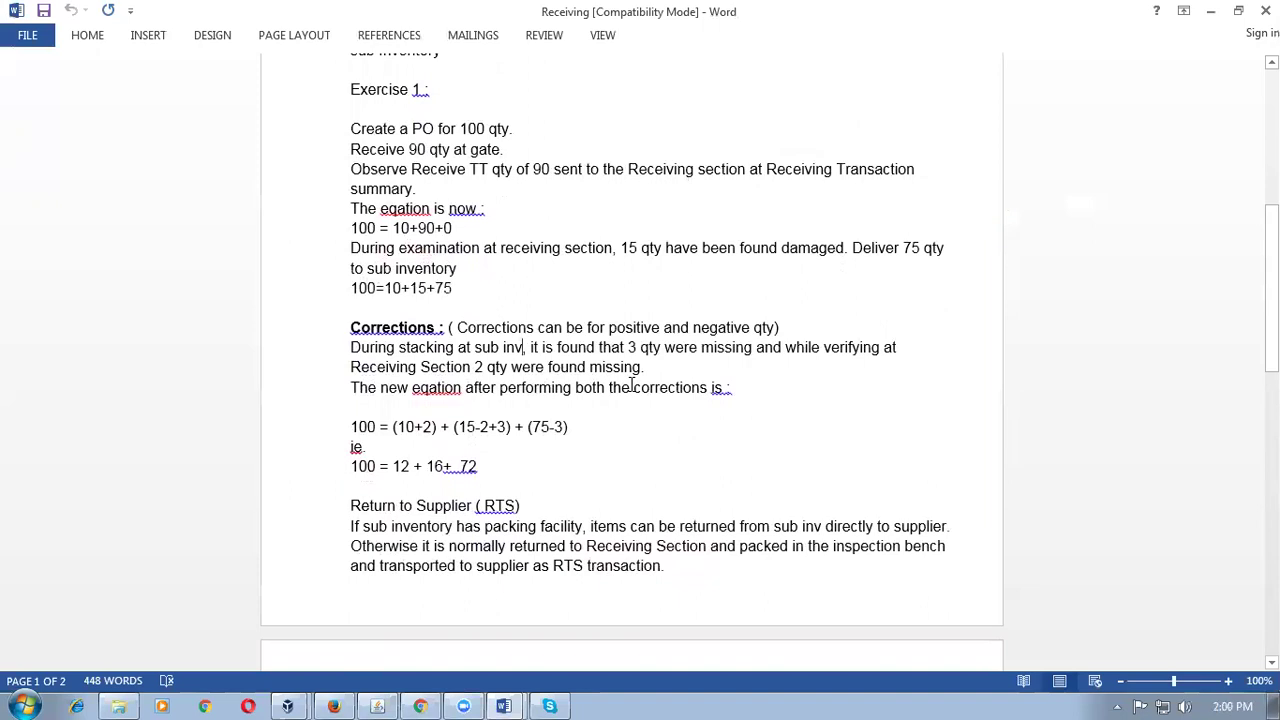
click(564, 428)
drag(532, 428, 563, 428)
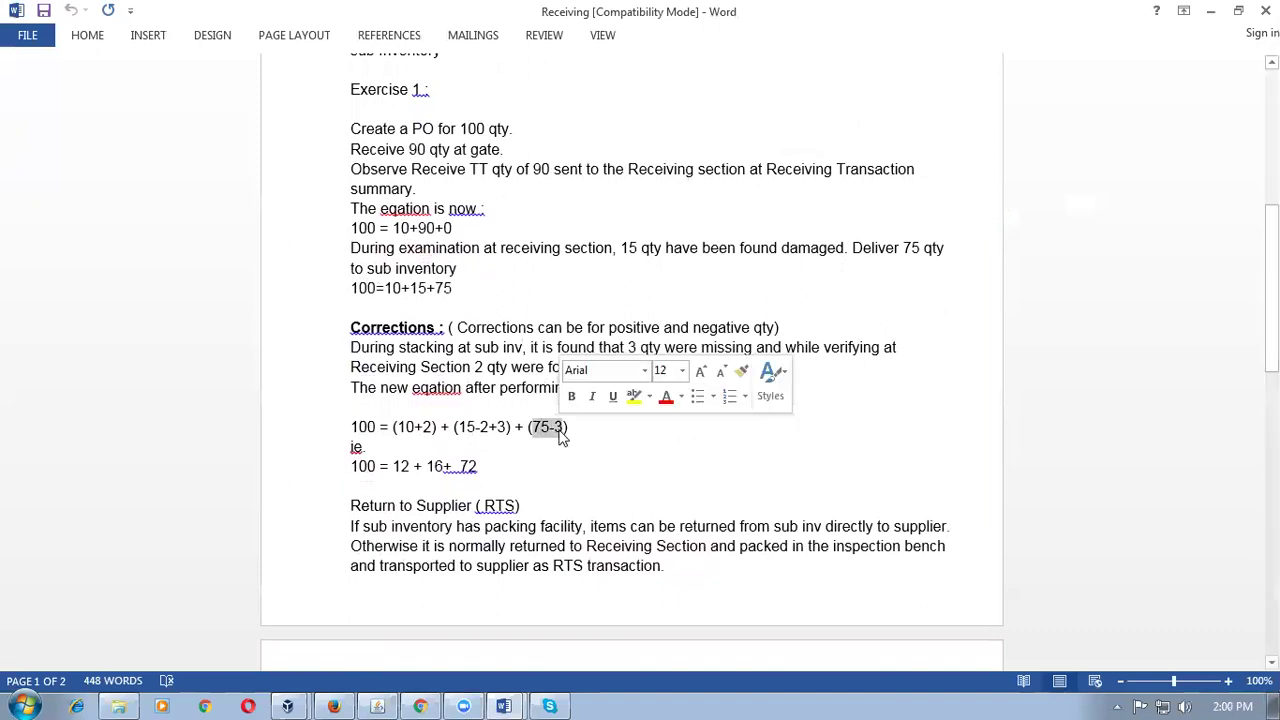
click(503, 430)
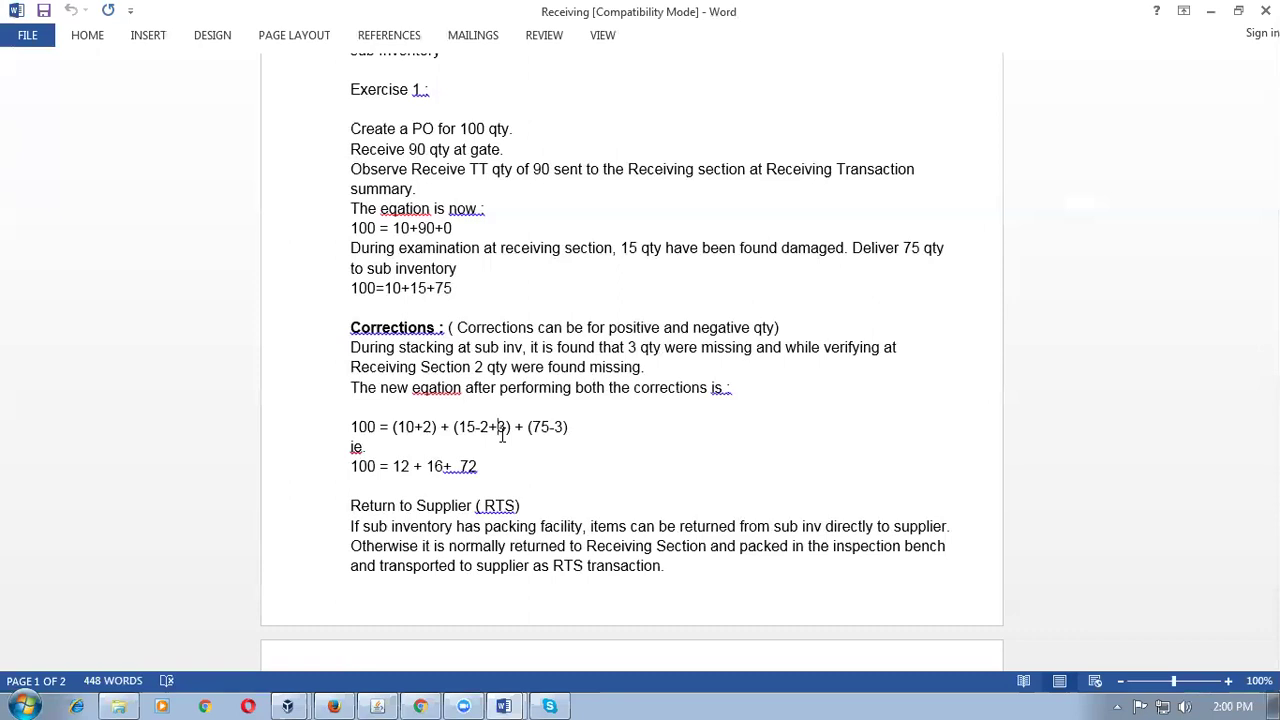
drag(534, 428, 563, 428)
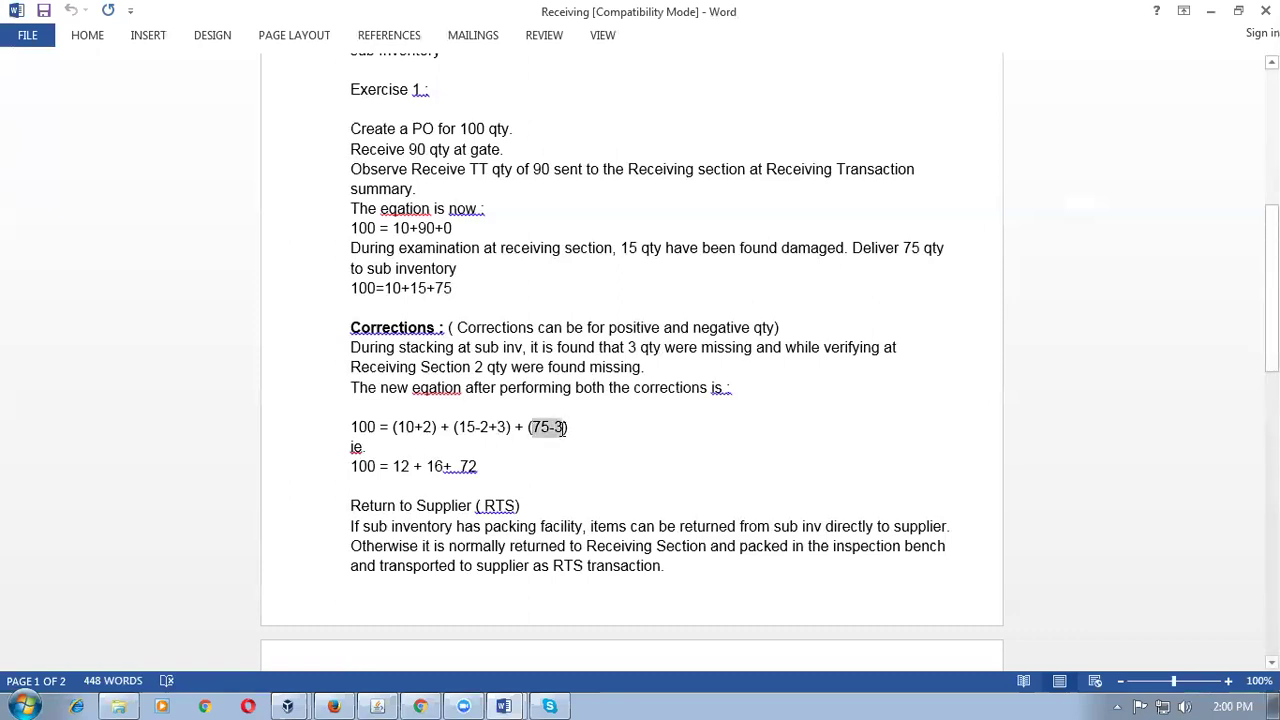
click(484, 428)
drag(458, 428, 510, 428)
click(510, 428)
click(540, 429)
key(alt+Tab)
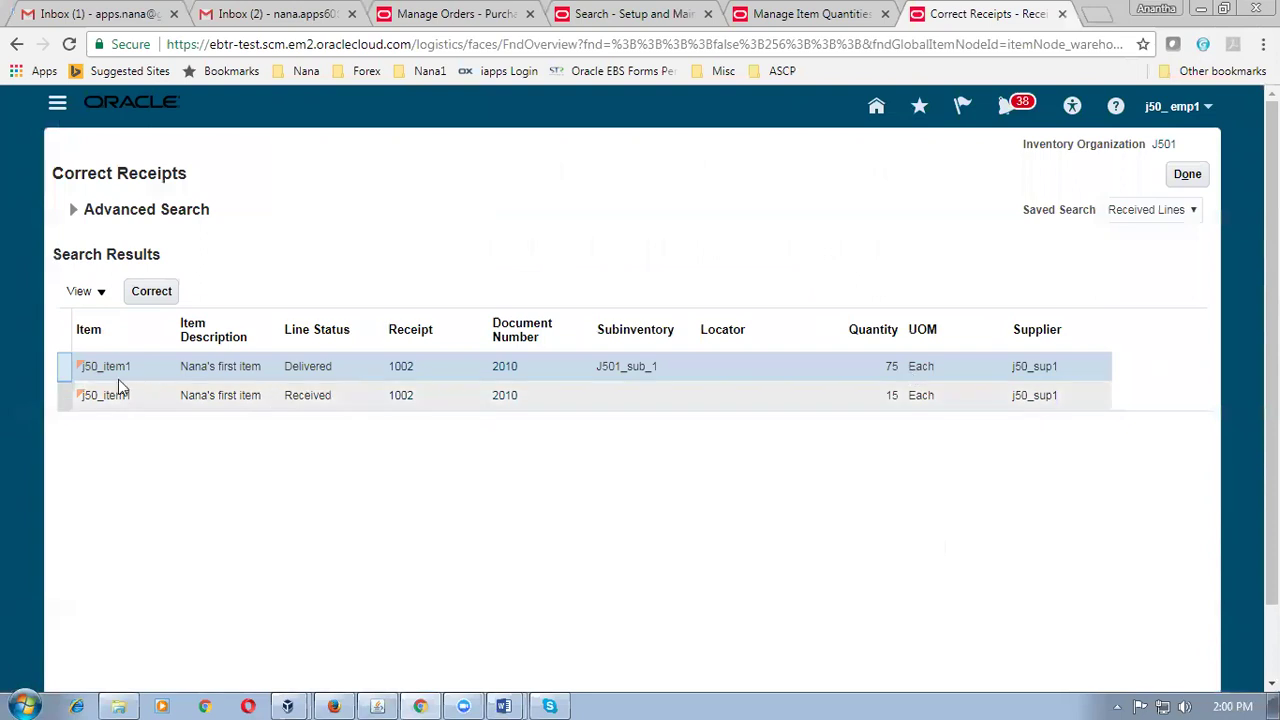
Correct the delivered line's quantity from 75 to 72 and submit the correction.
click(162, 296)
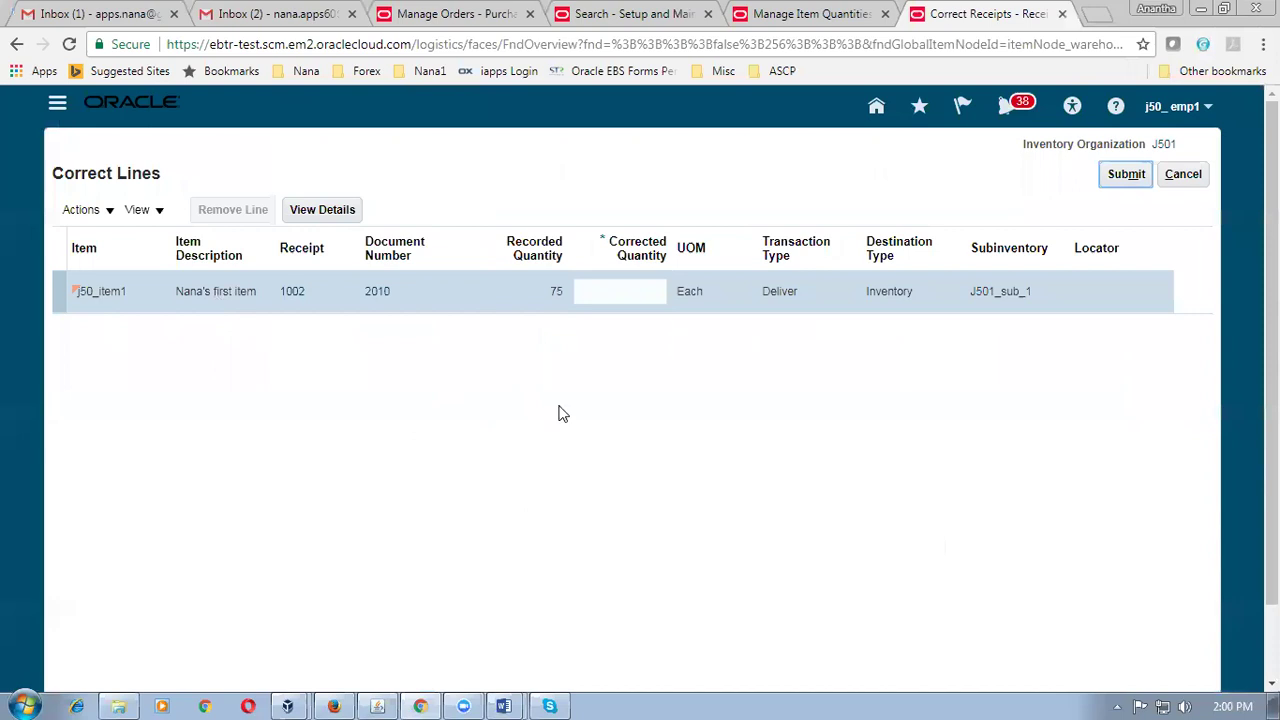
click(612, 297)
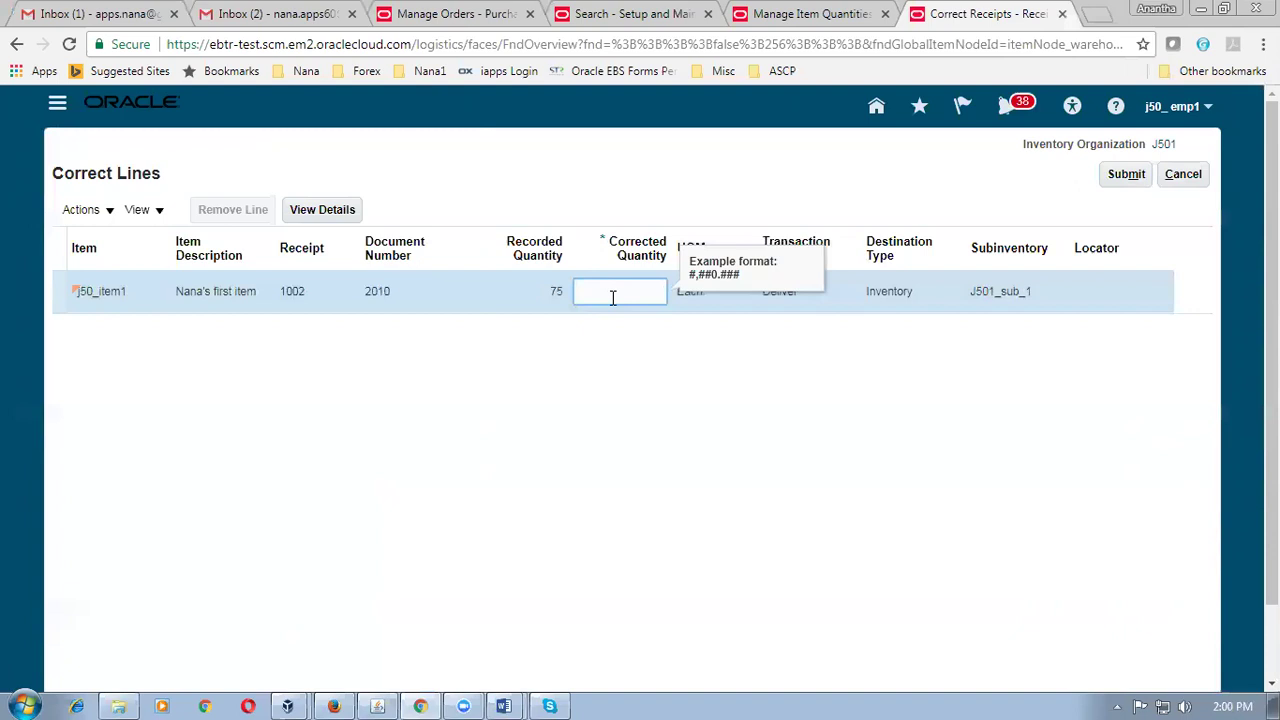
text(72)
click(601, 437)
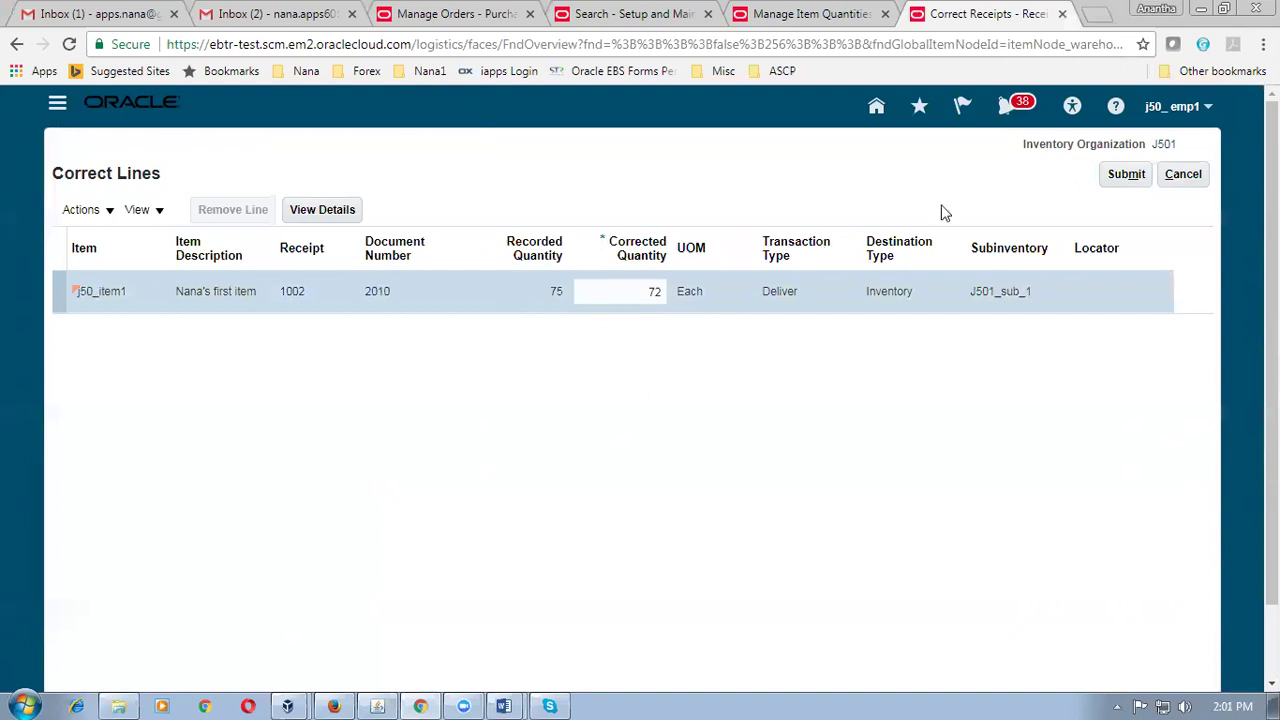
click(1114, 180)
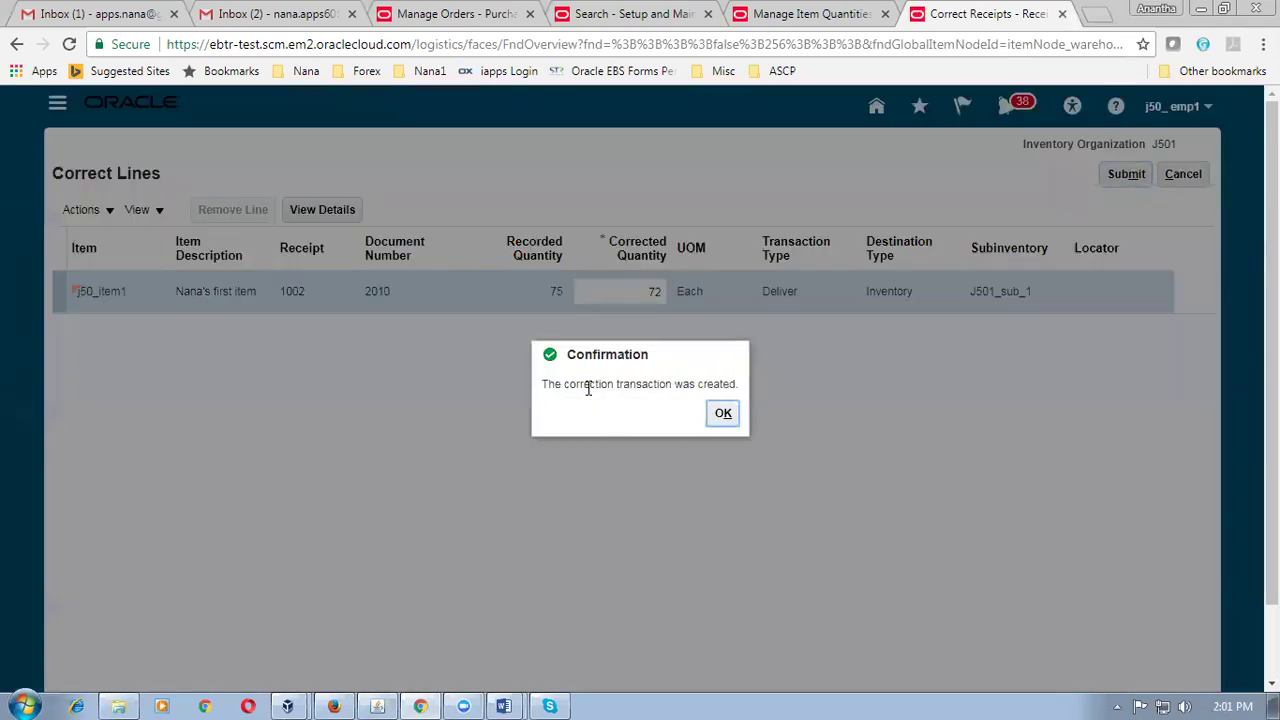
click(723, 414)
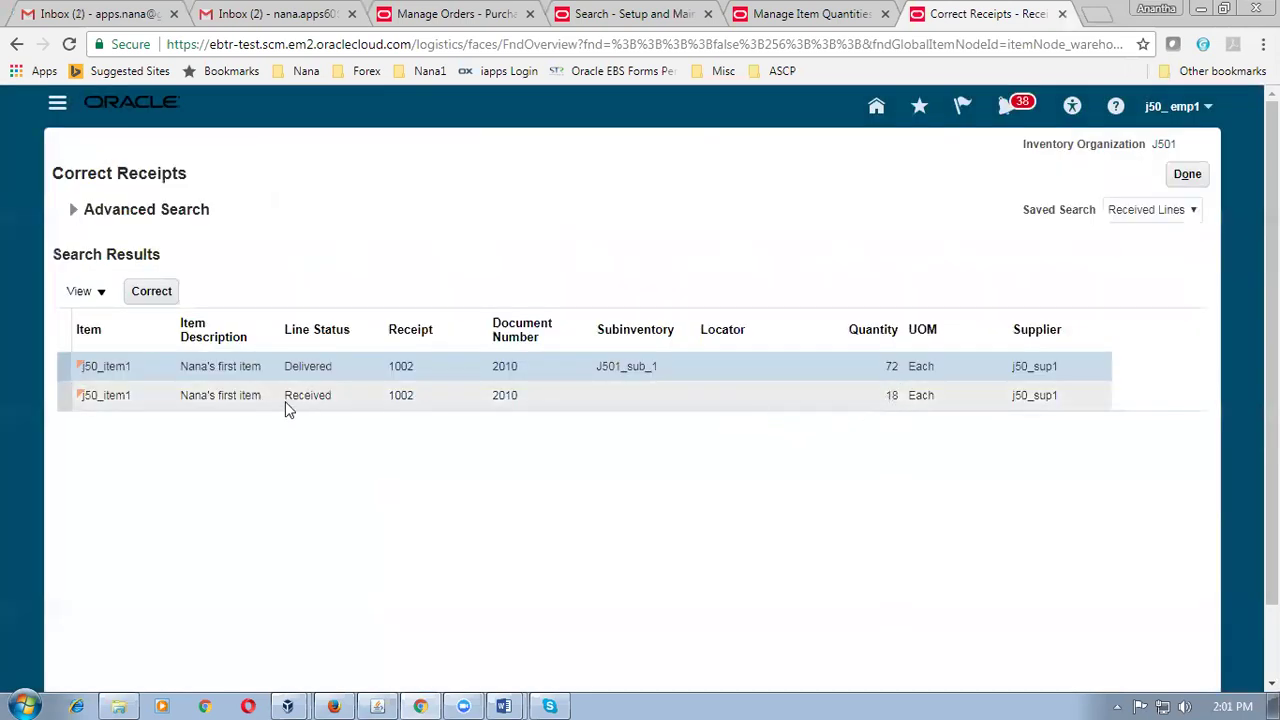
click(58, 394)
key(alt+Tab)
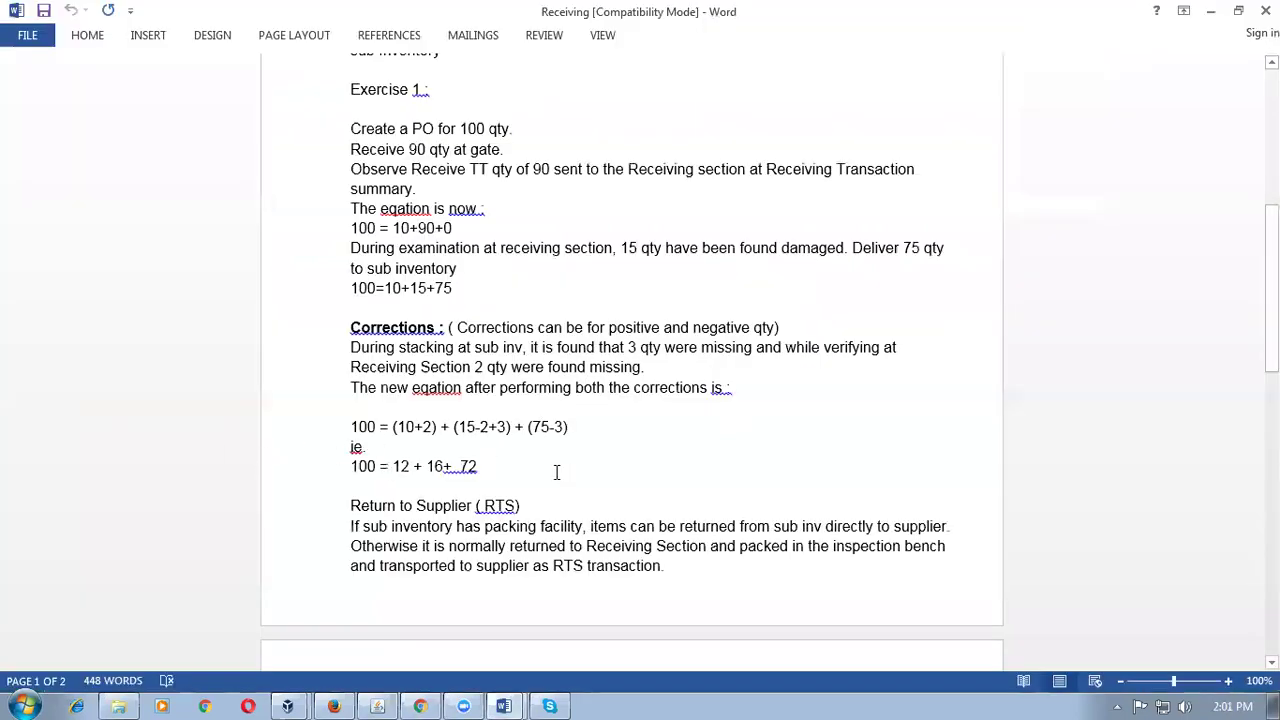
Highlight the -2 in the (15-2+3) term of the corrections equation.
drag(474, 427, 488, 432)
drag(486, 432, 488, 432)
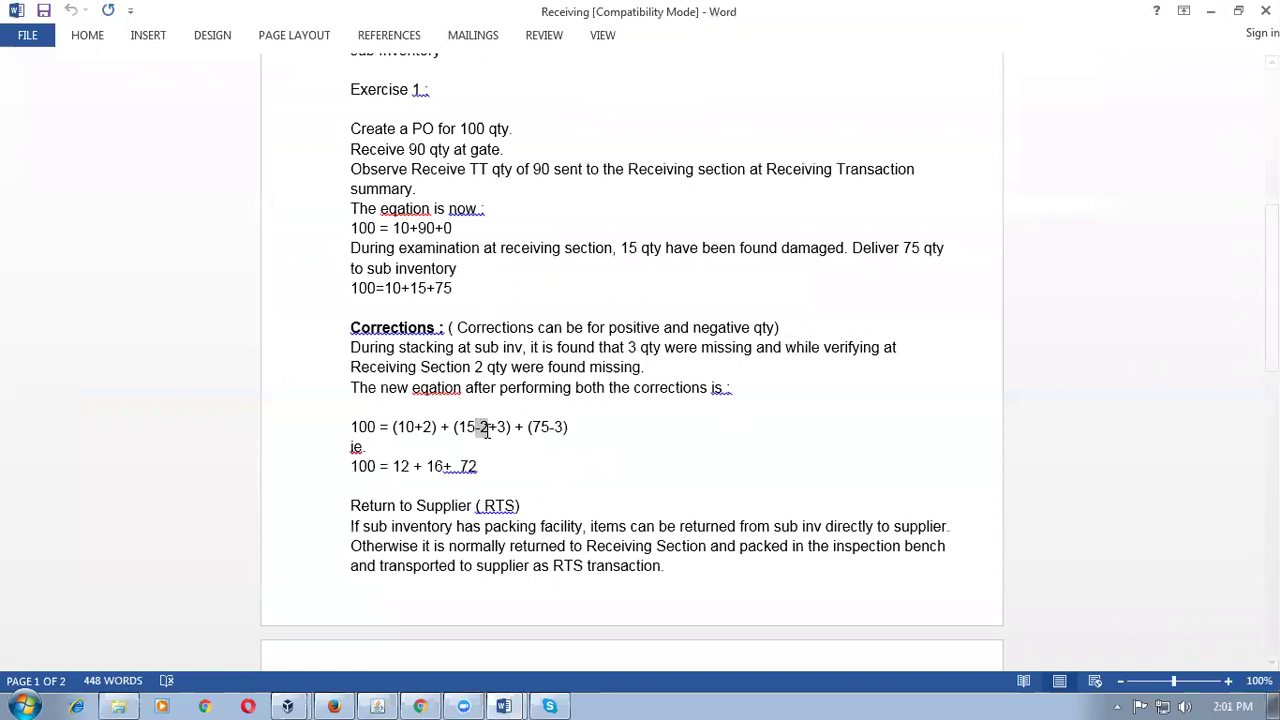
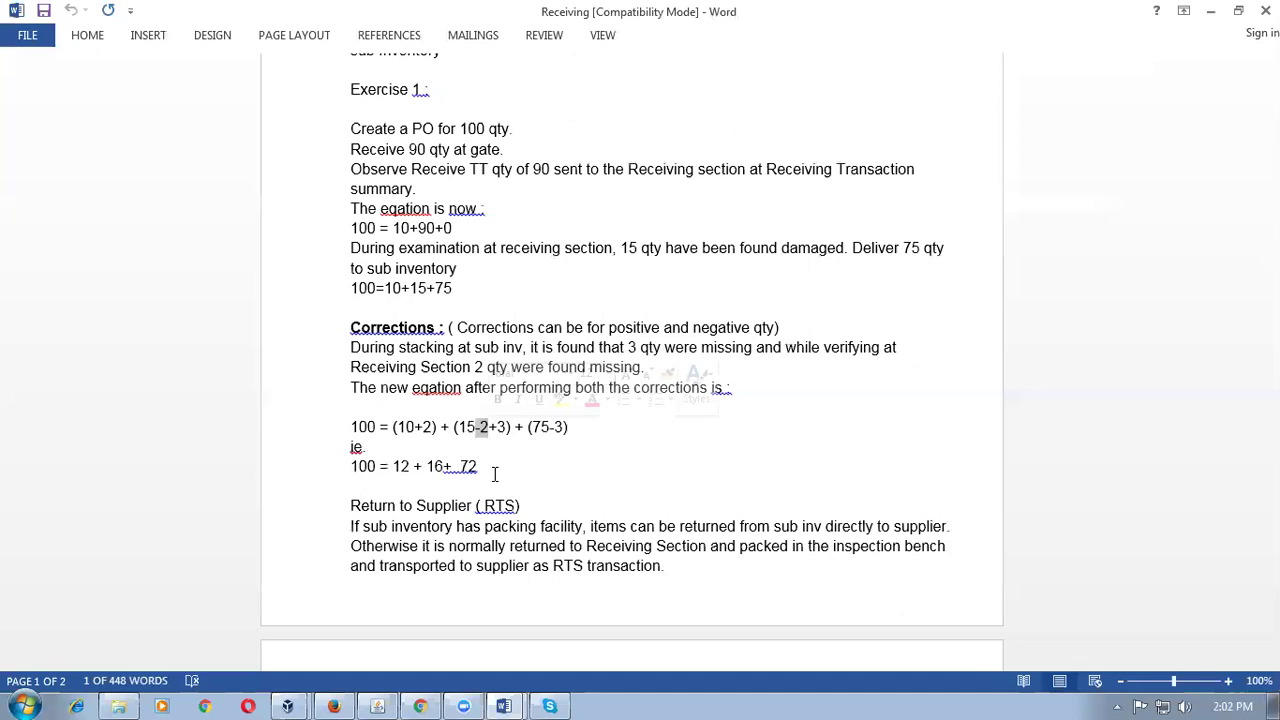
Highlight the -2 and 12 in the Word correction equations, then return to Correct Receipts.
click(474, 428)
drag(474, 428, 487, 429)
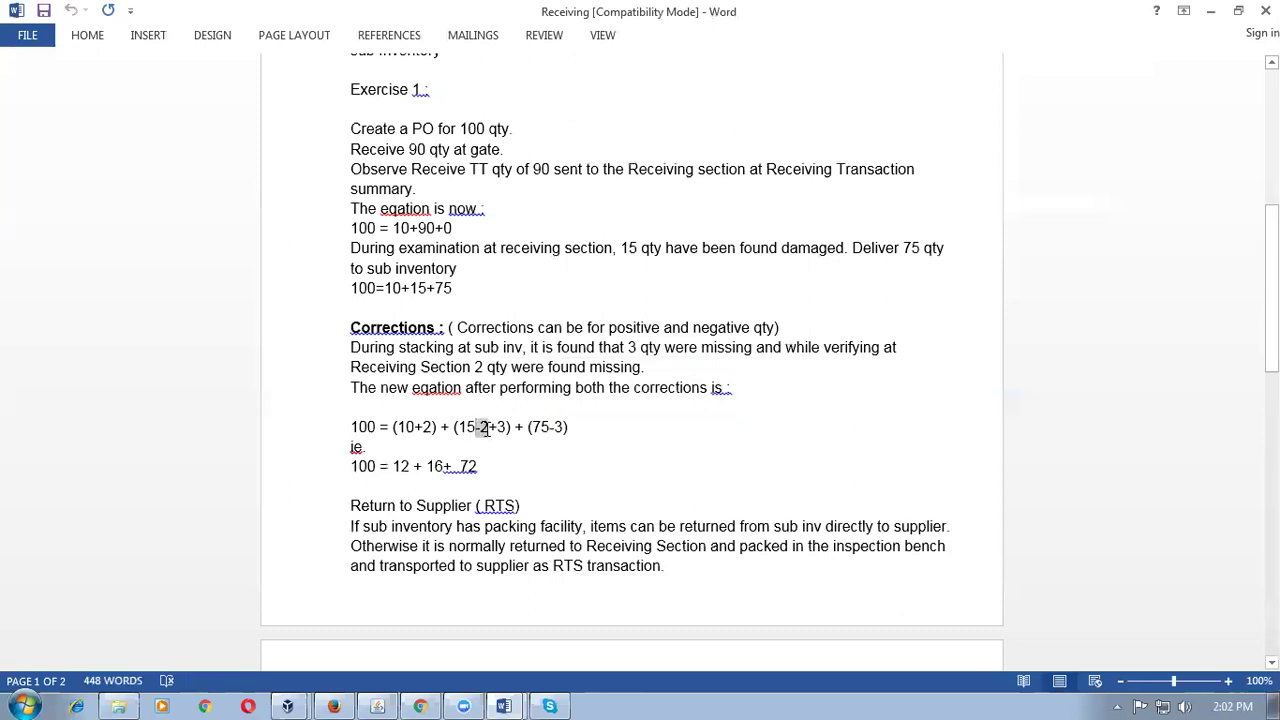
drag(392, 466, 412, 468)
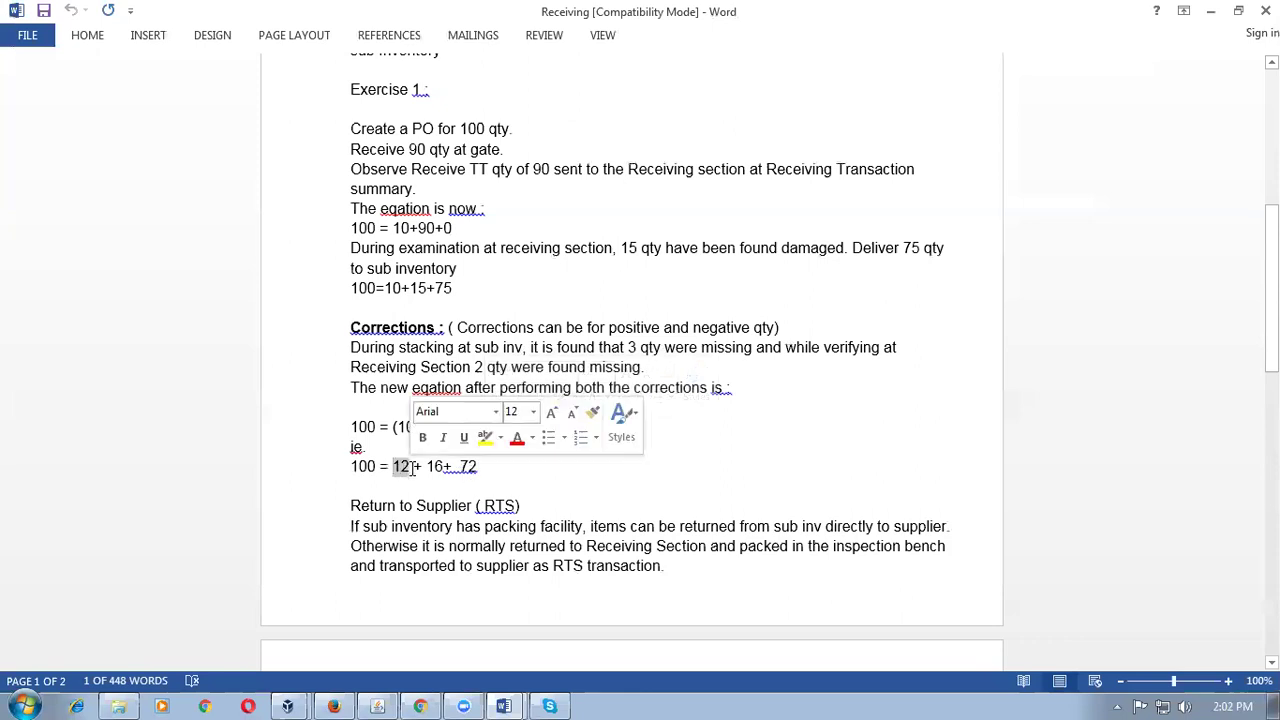
key(alt+Tab)
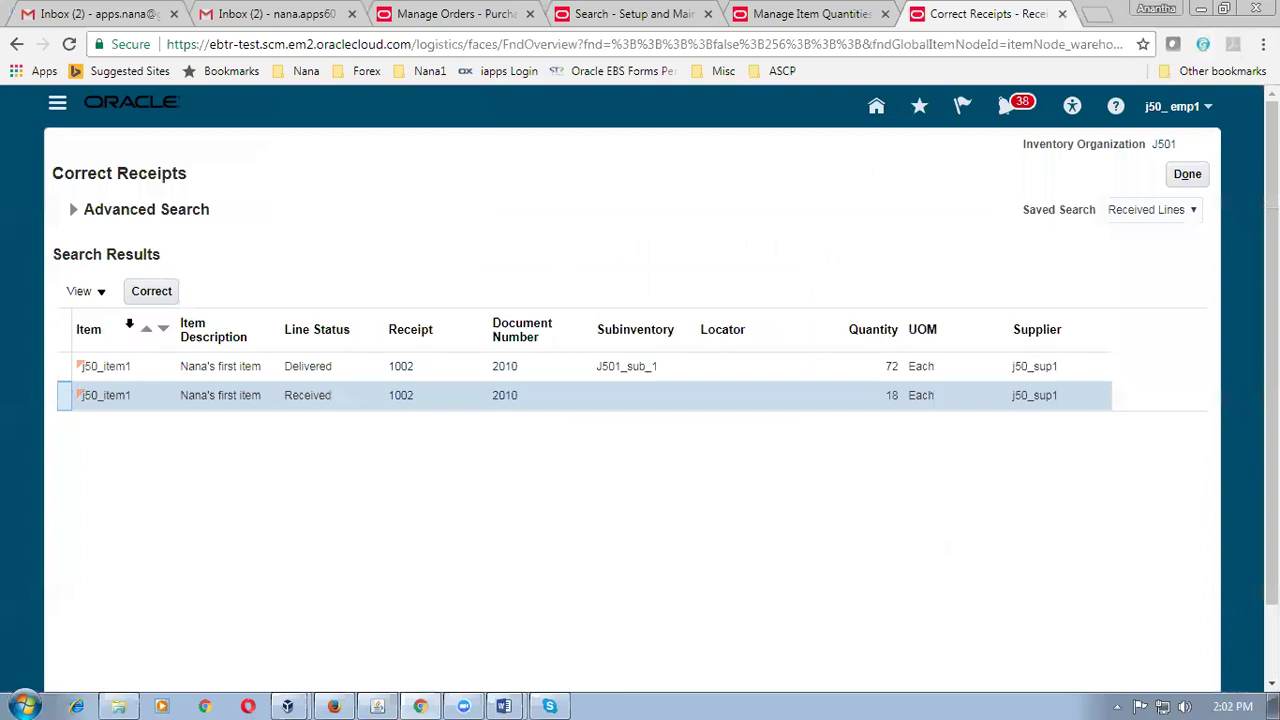
Correct the received j50_item1 line on receipt 1002 to quantity 16 and submit.
click(155, 297)
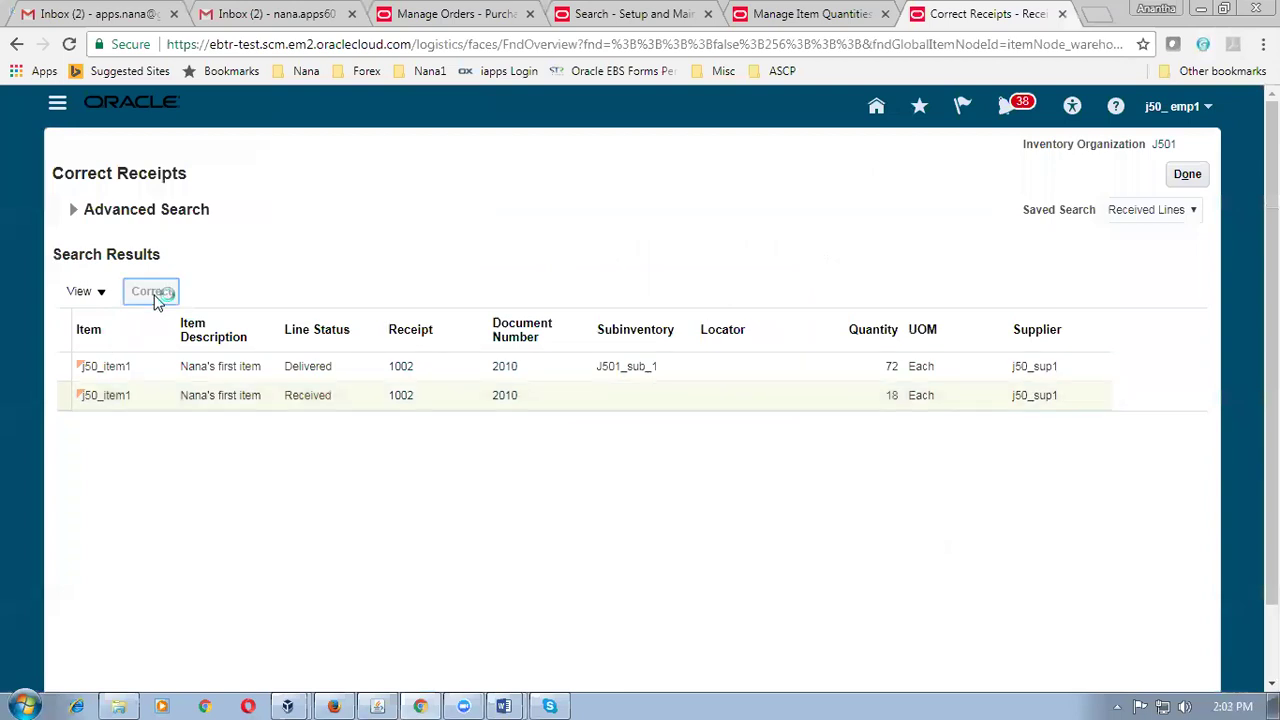
click(615, 298)
text(16)
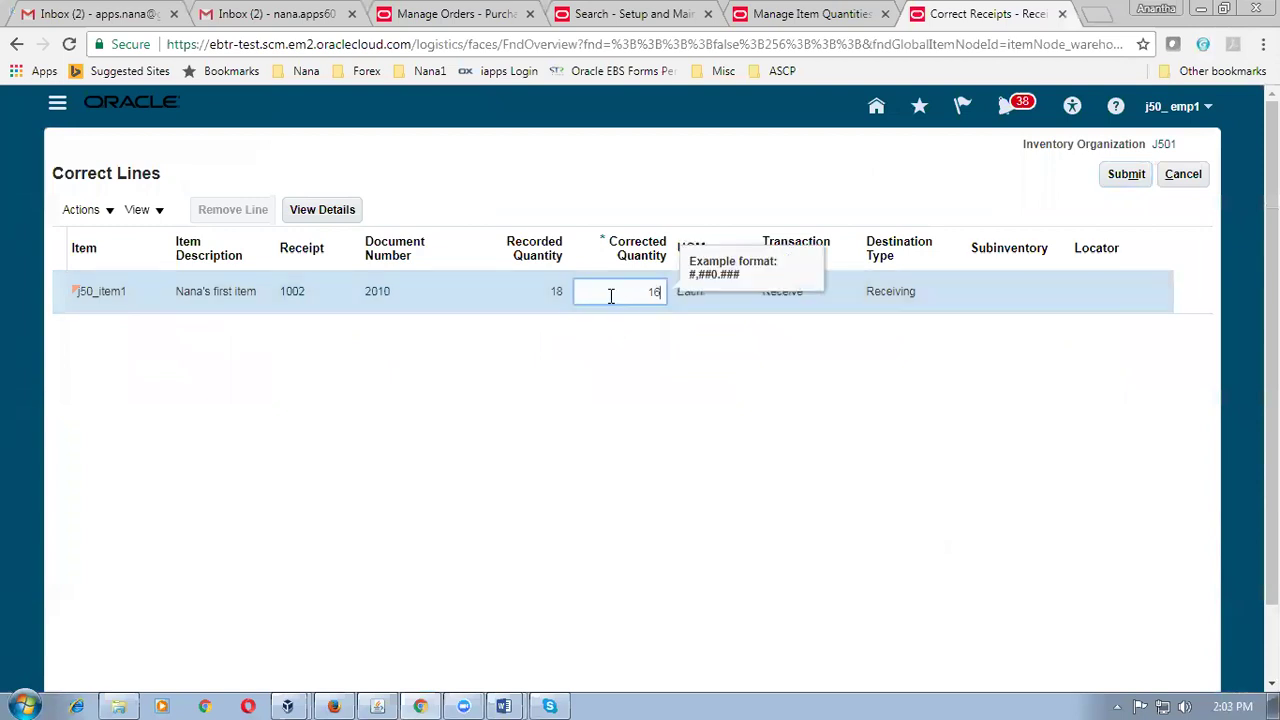
key(Tab)
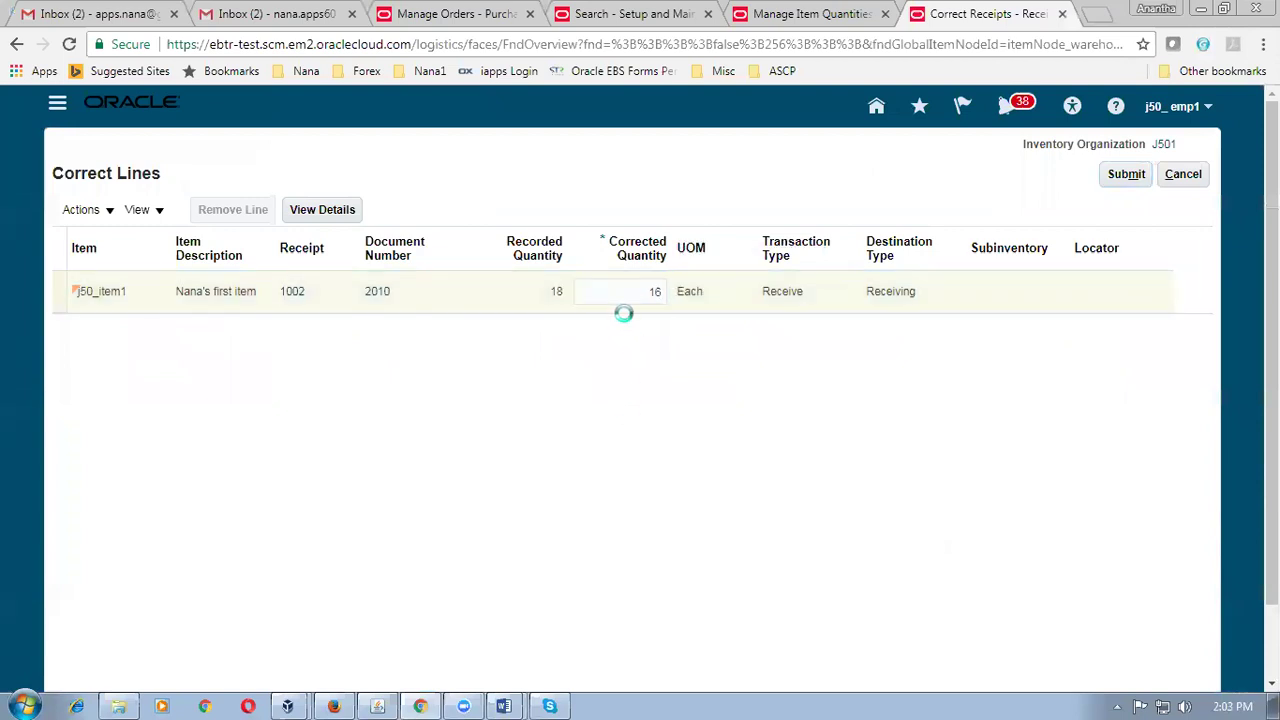
click(1127, 177)
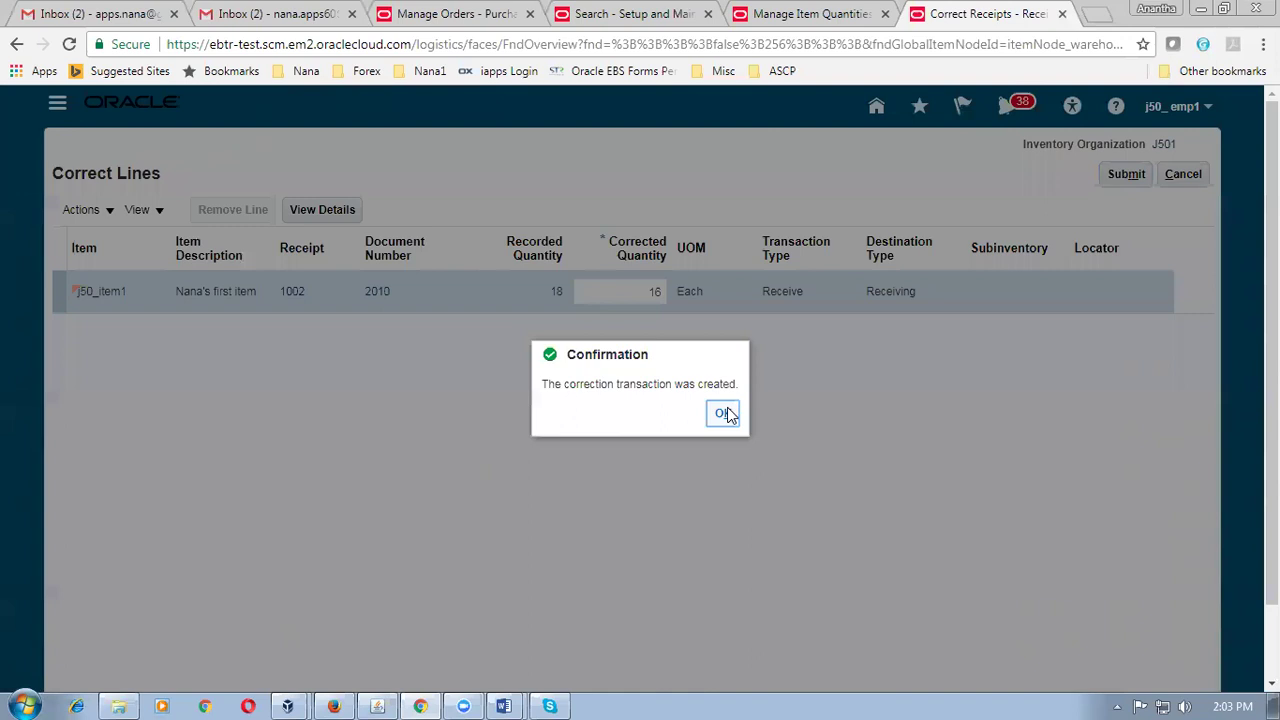
click(724, 413)
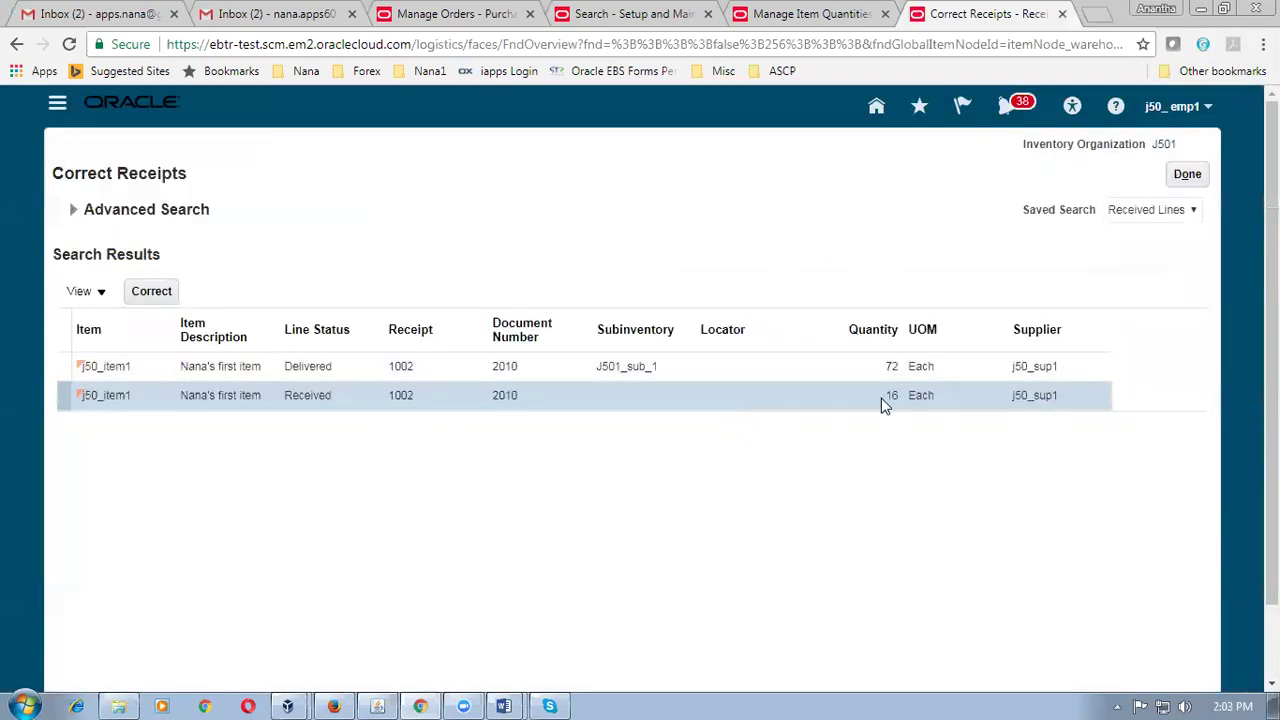
click(1186, 176)
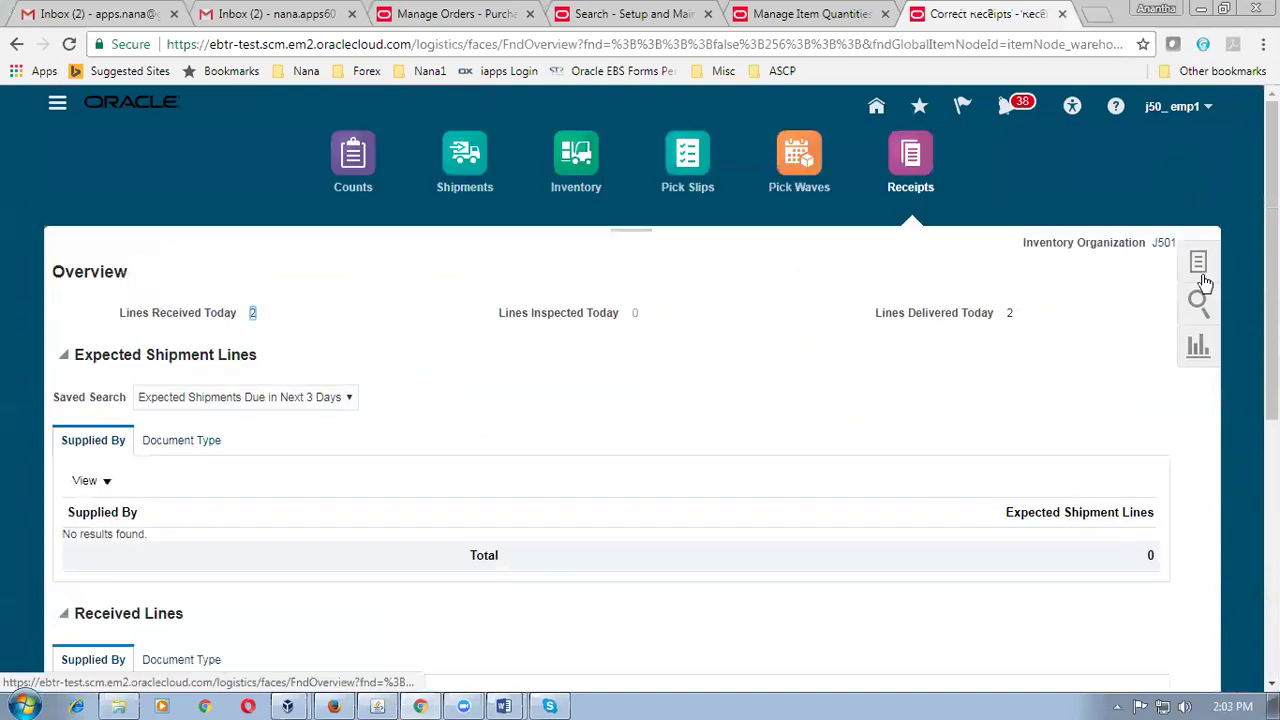
Search expected shipments for purchase order 2010 with no due date filter, showing 12 j50_item1.
click(1199, 264)
click(1100, 270)
click(325, 268)
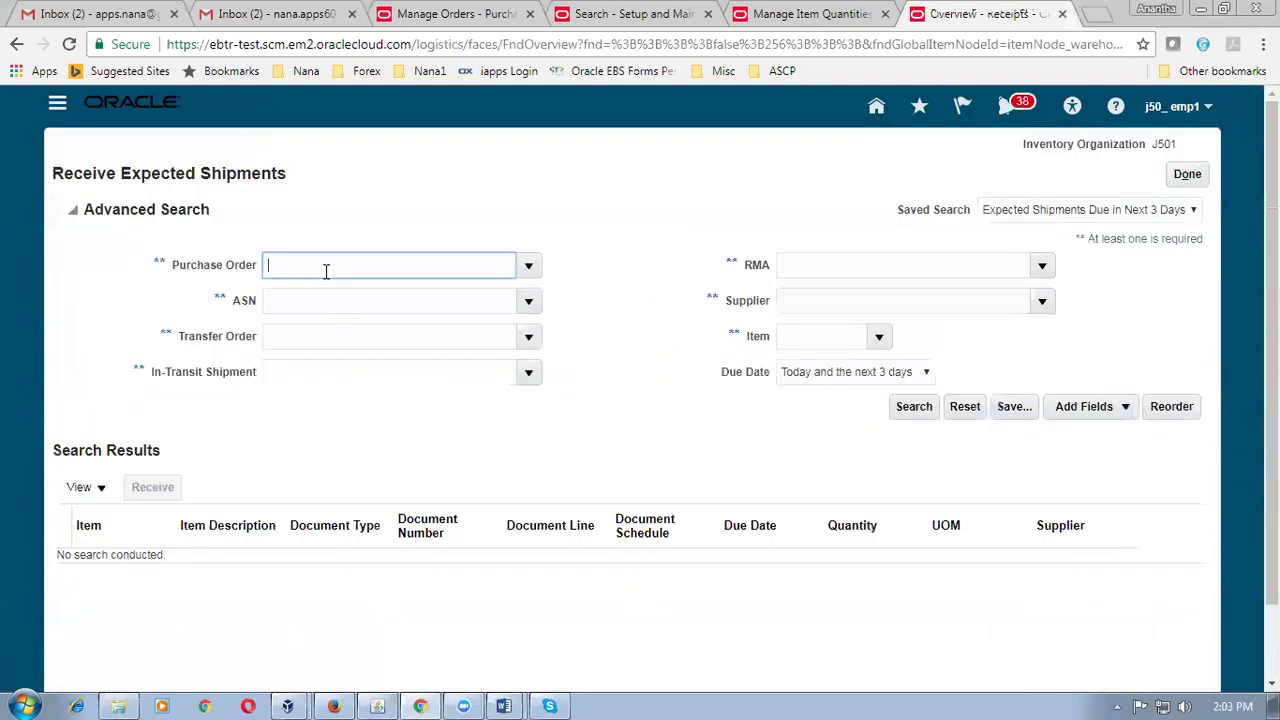
text(2010)
key(Tab)
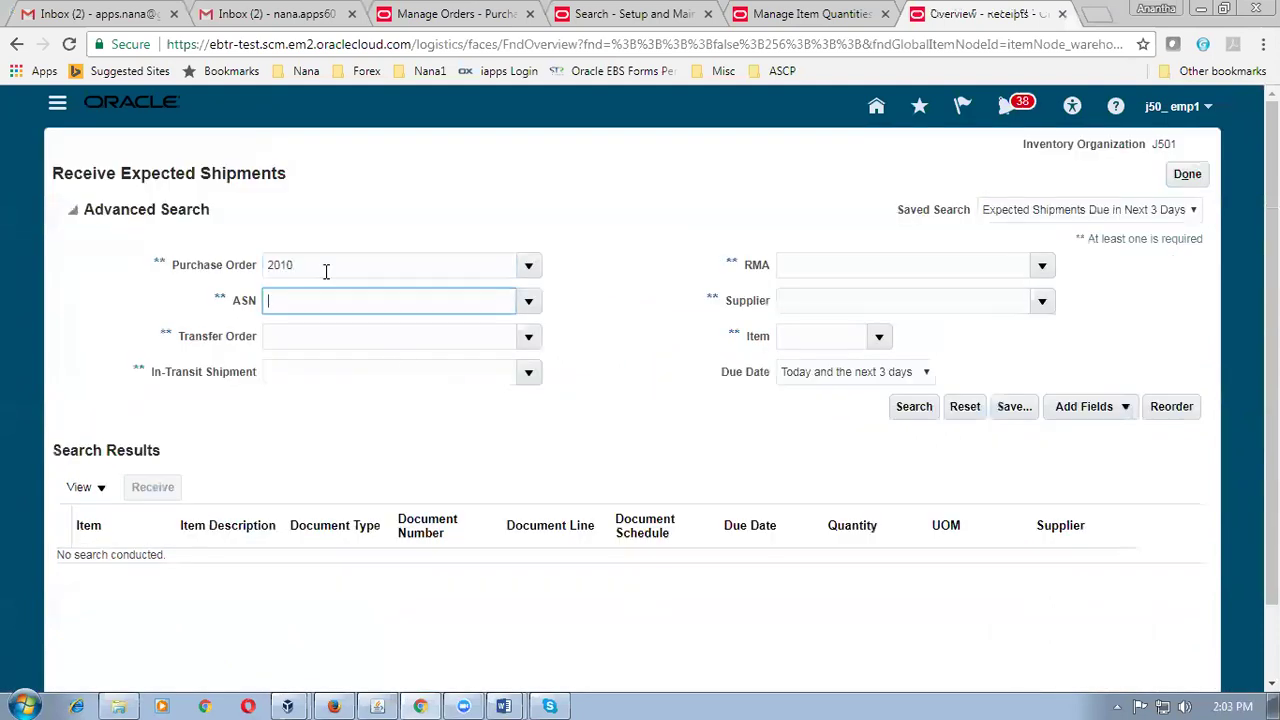
click(914, 406)
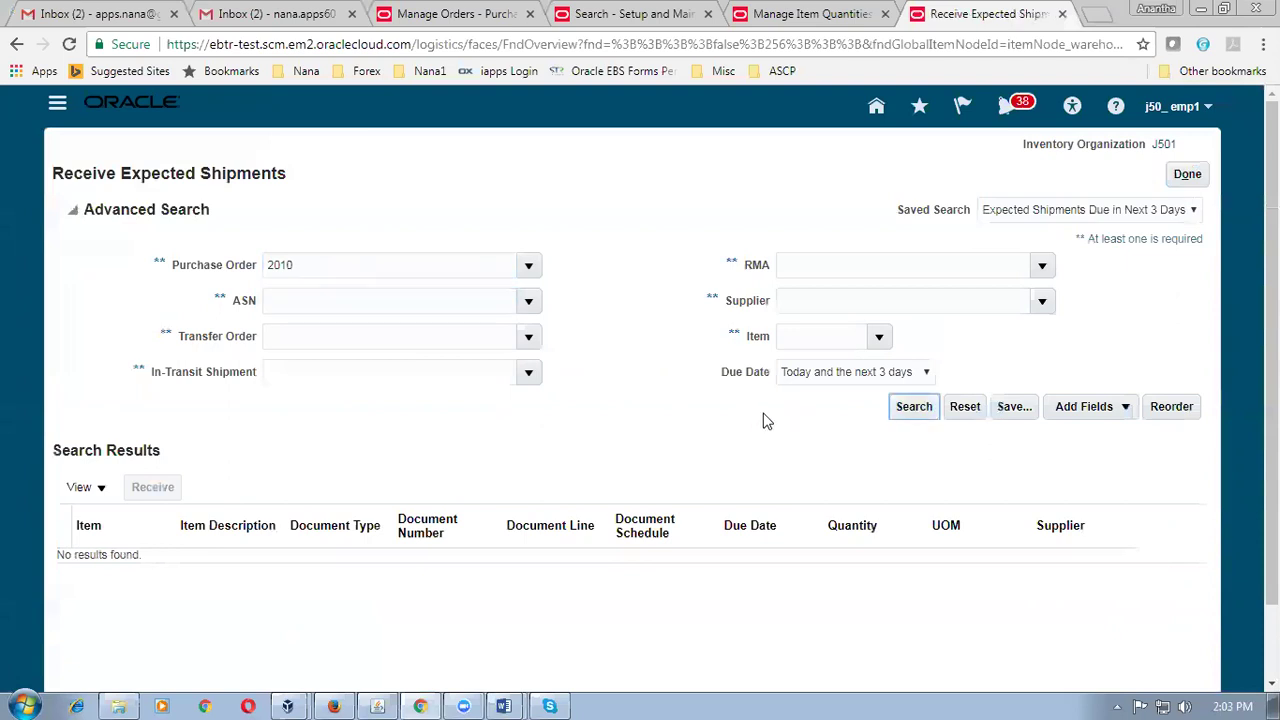
click(863, 371)
click(849, 391)
click(905, 410)
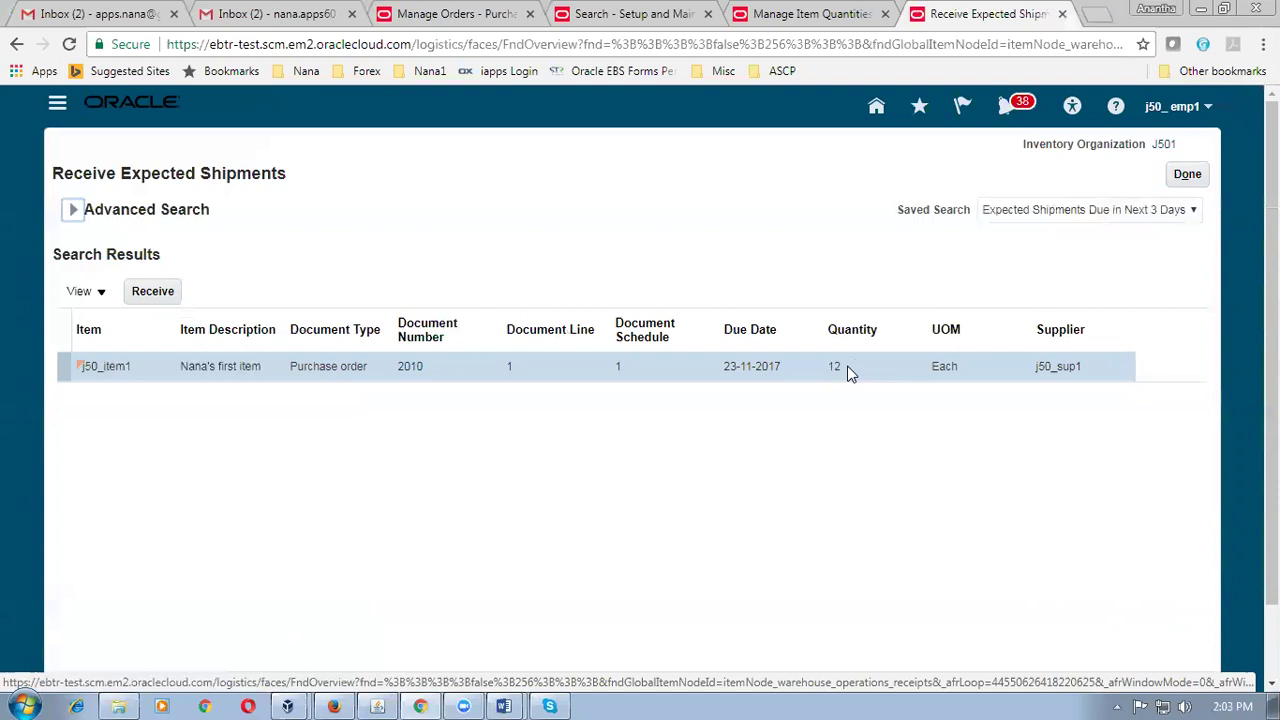
key(alt+Tab)
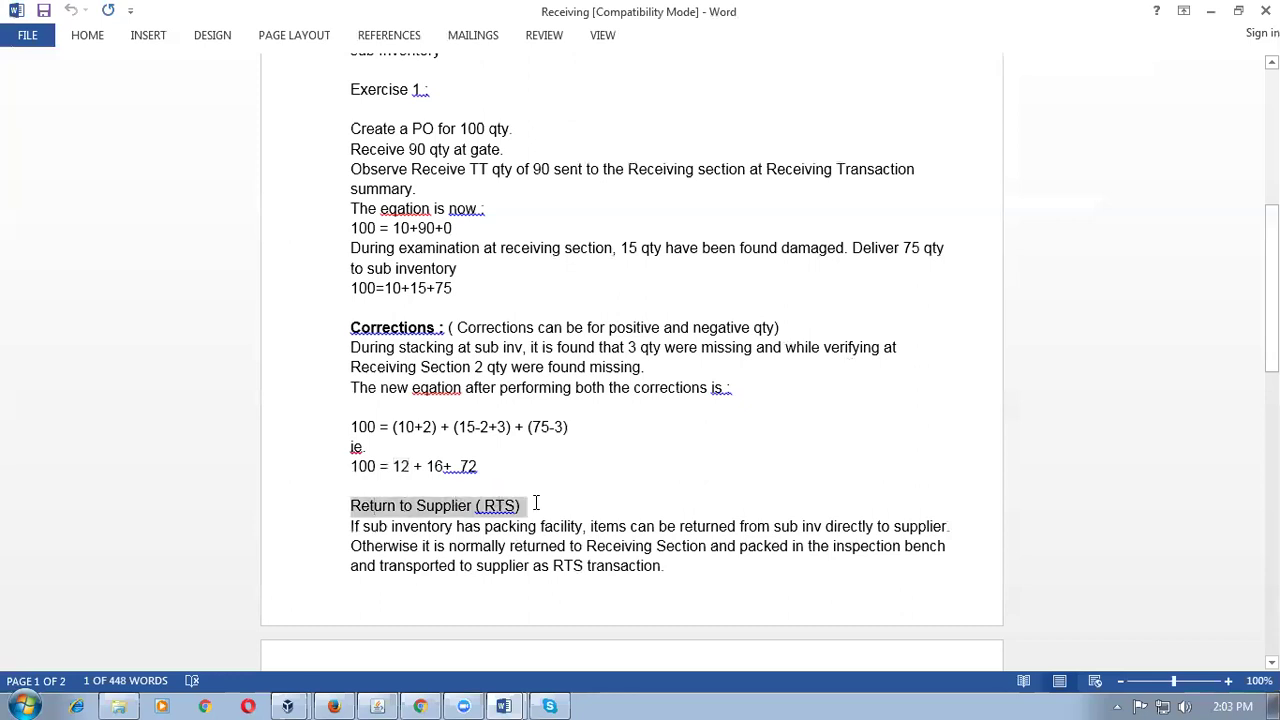
Scroll the notes to the returns exercise and highlight the equation 100 = 12 + 16 + 72.
click(532, 508)
scroll(532, 540, down, 1)
scroll(532, 540, down, 6)
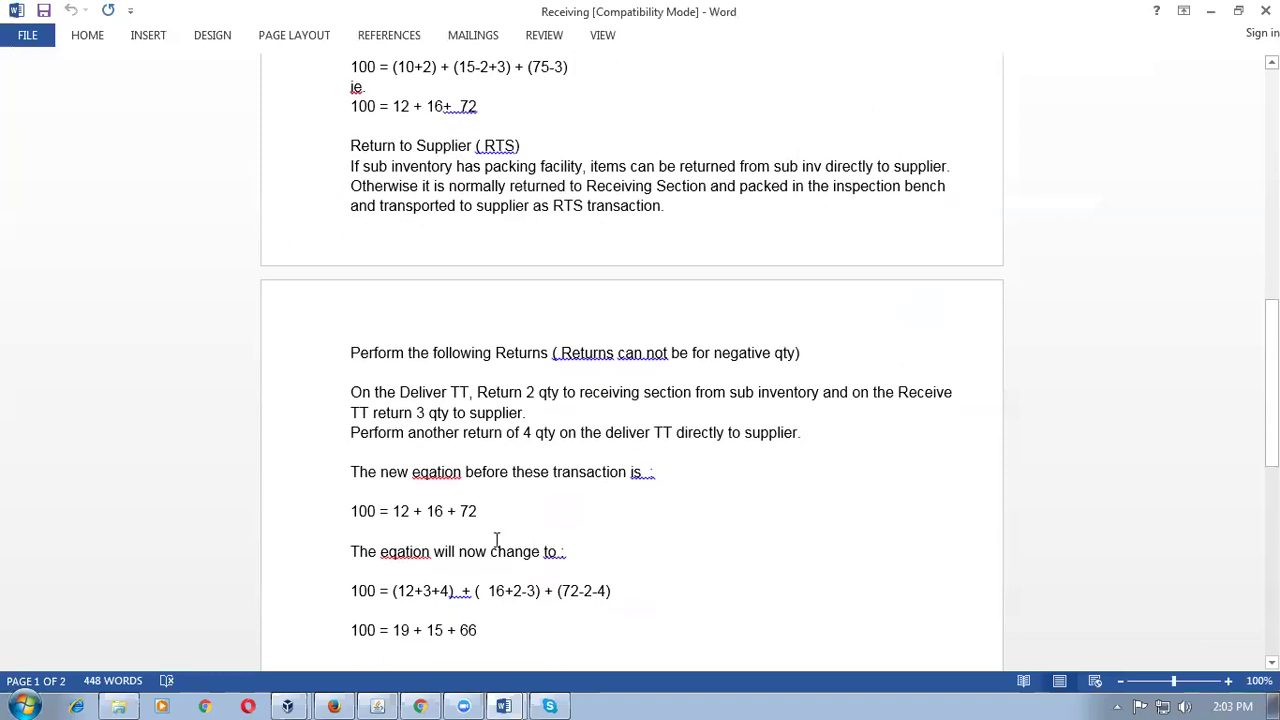
drag(352, 512, 474, 512)
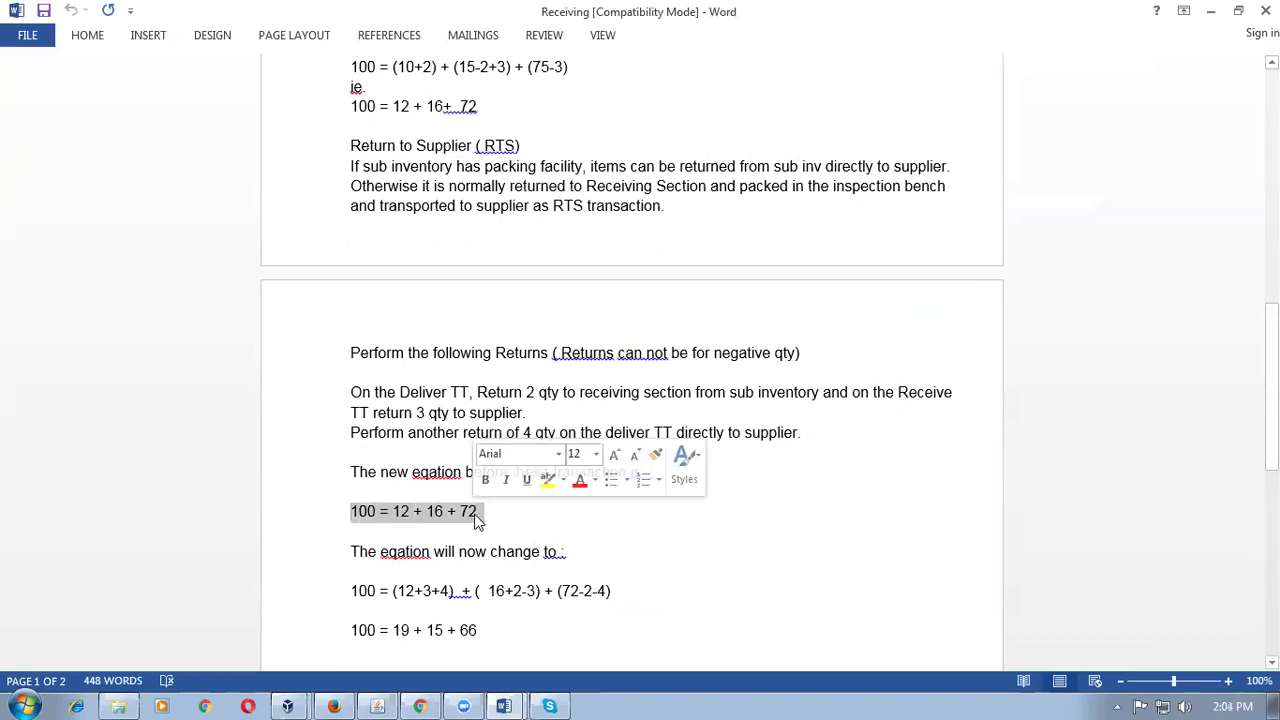
click(480, 533)
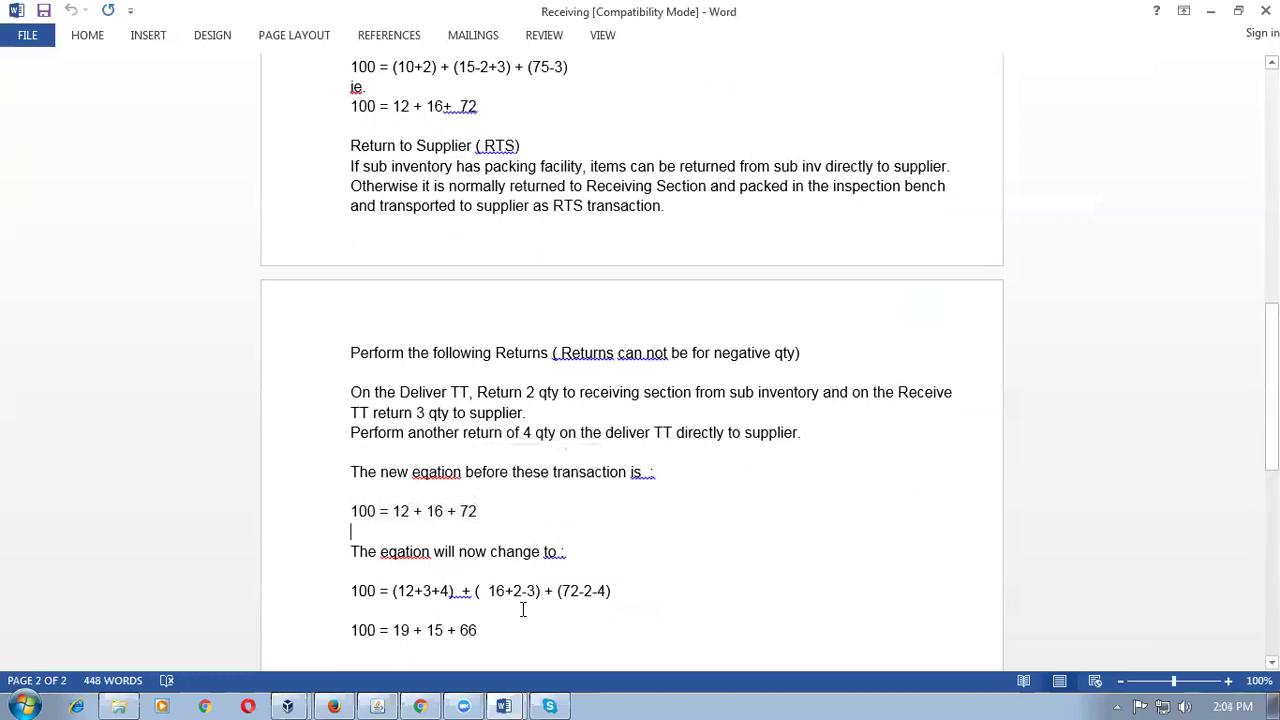
drag(352, 512, 473, 513)
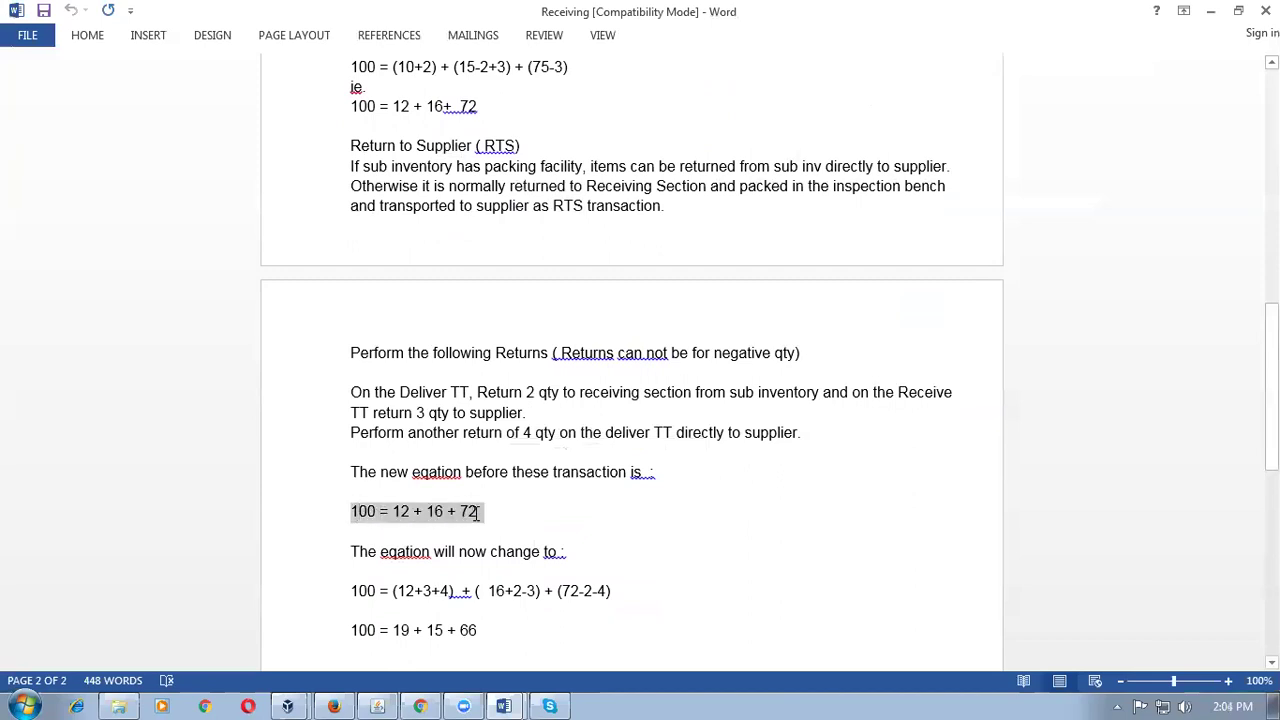
click(513, 566)
Highlight the -4 in (72-2-4), then close Receive Expected Shipments.
scroll(513, 564, down, 1)
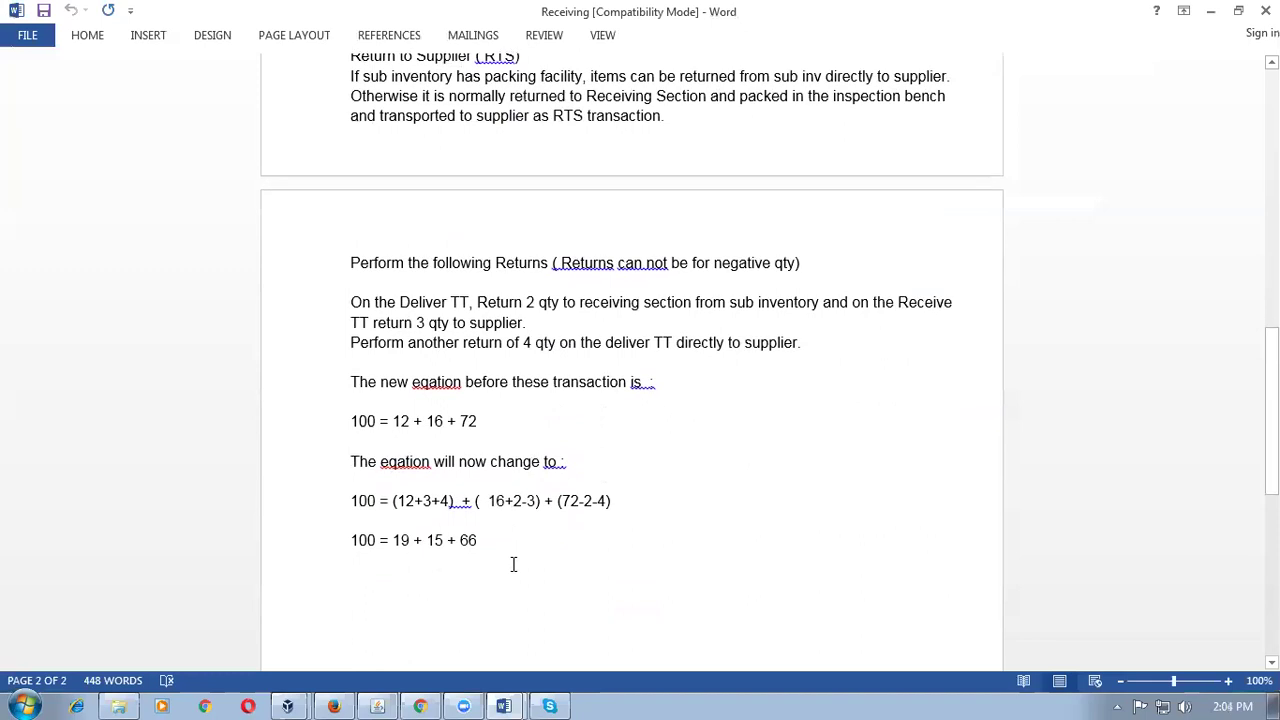
click(571, 501)
drag(592, 506, 604, 506)
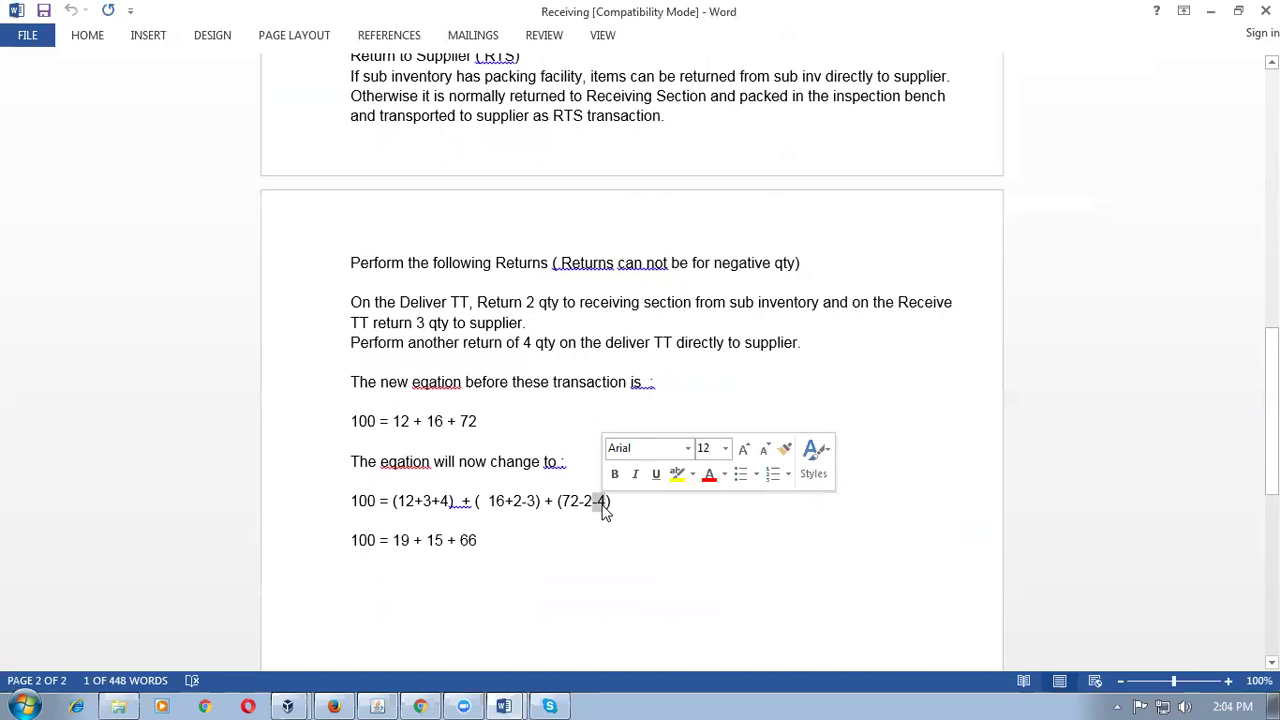
key(alt+Tab)
click(1185, 180)
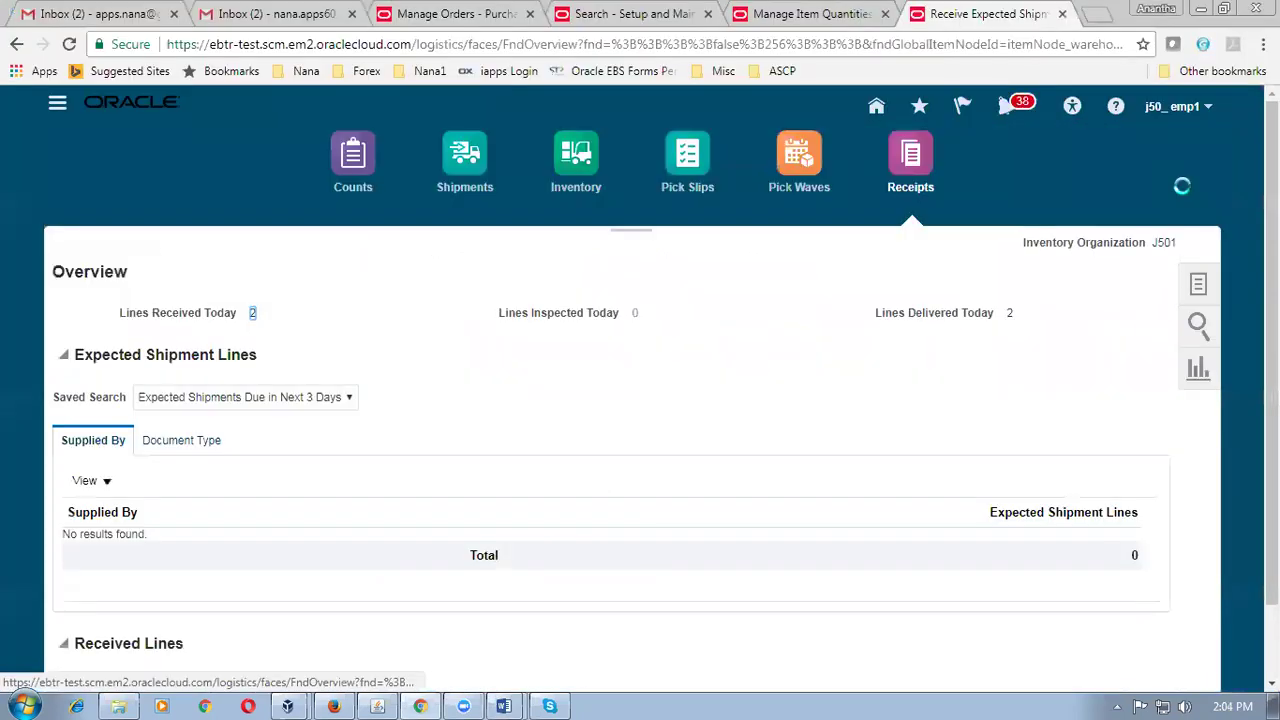
Search for receipt 1002 in Return Receipts.
click(1199, 265)
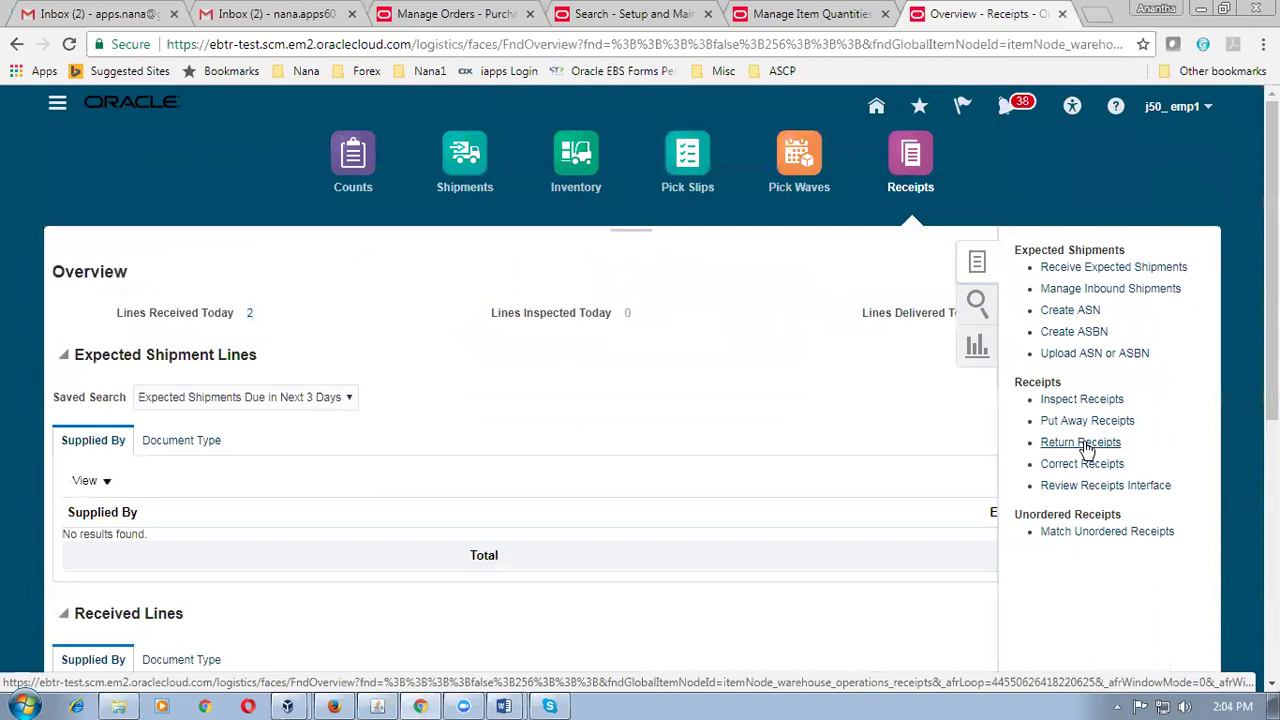
click(1085, 445)
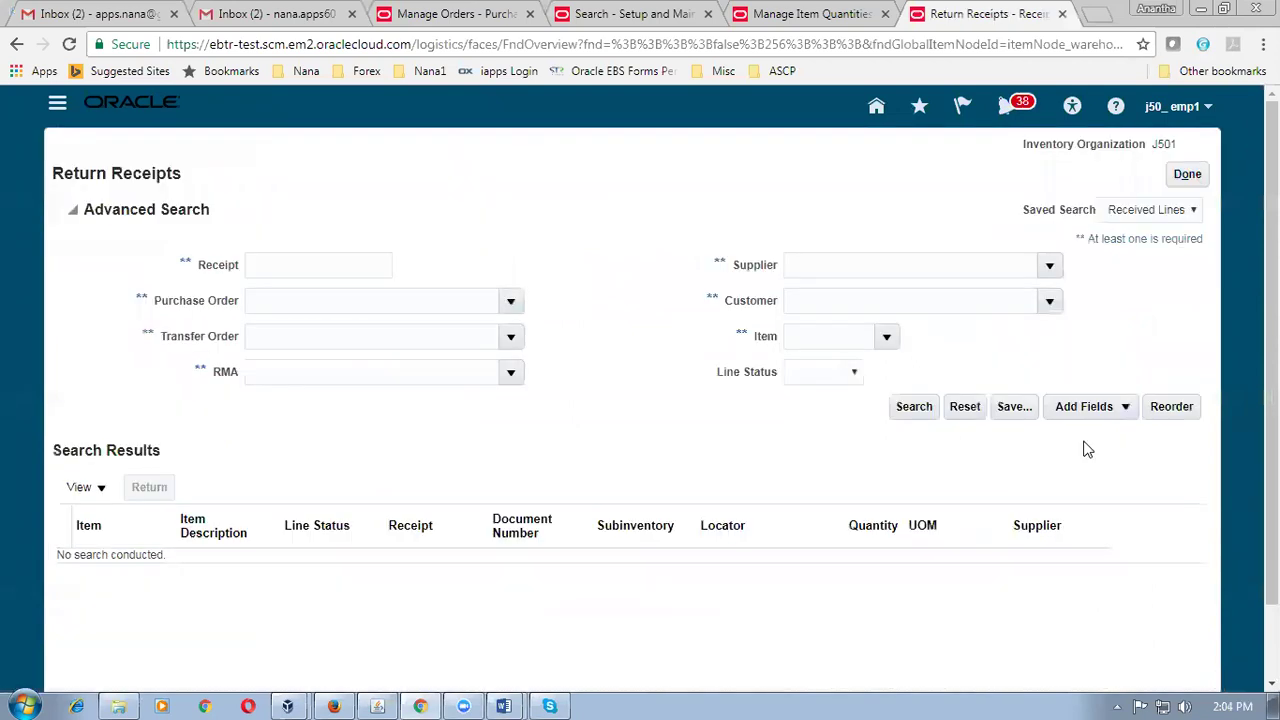
click(327, 265)
text(1002)
key(Tab)
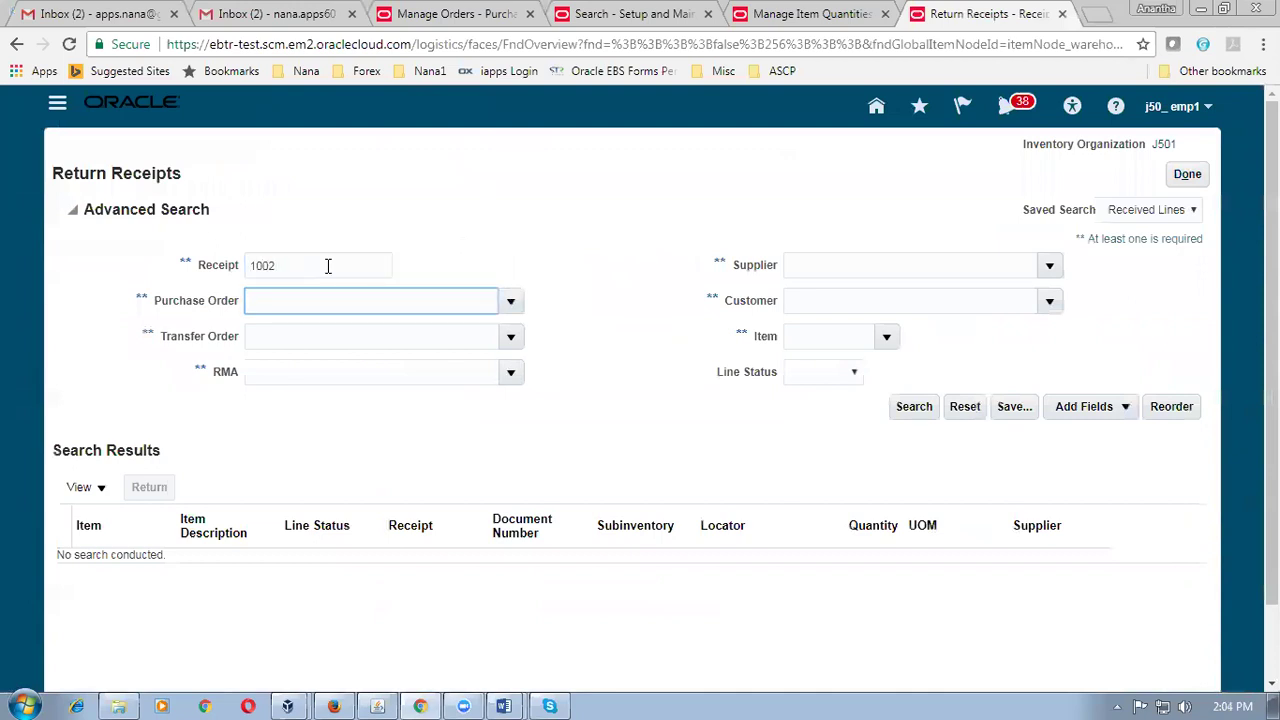
key(Return)
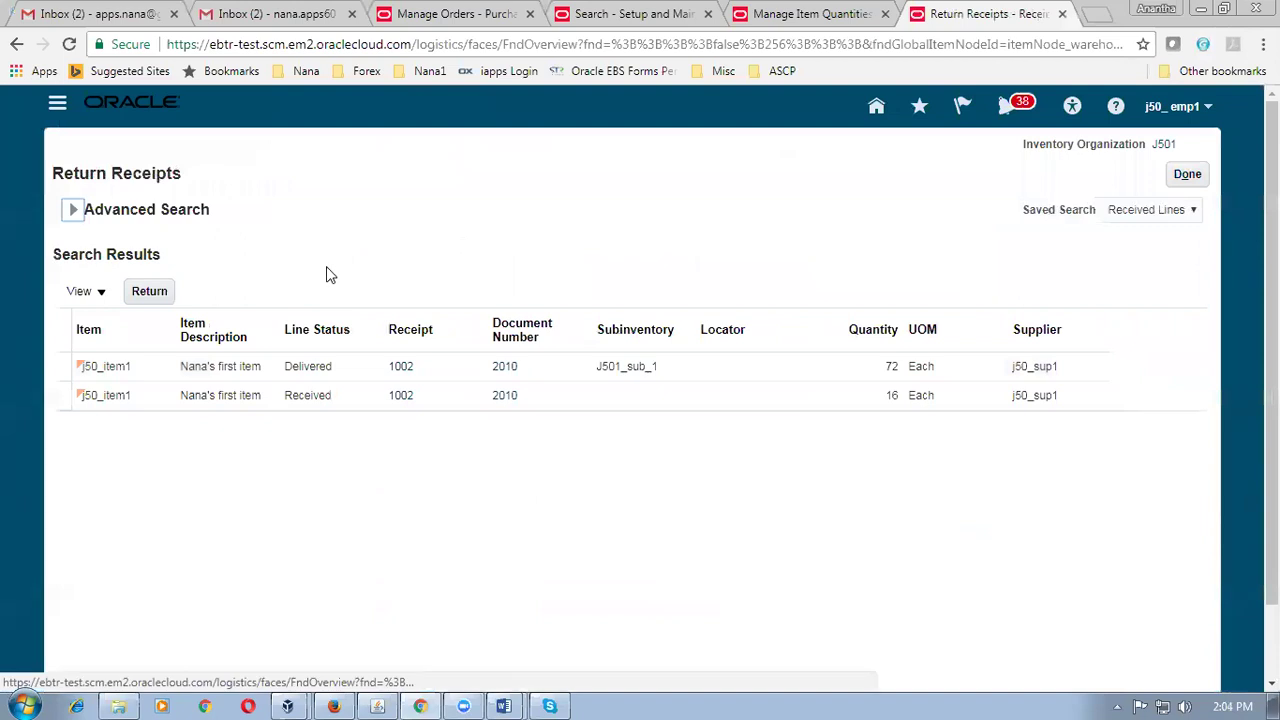
Return 4 units from the delivered j50_item1 line to the Supplier.
click(62, 372)
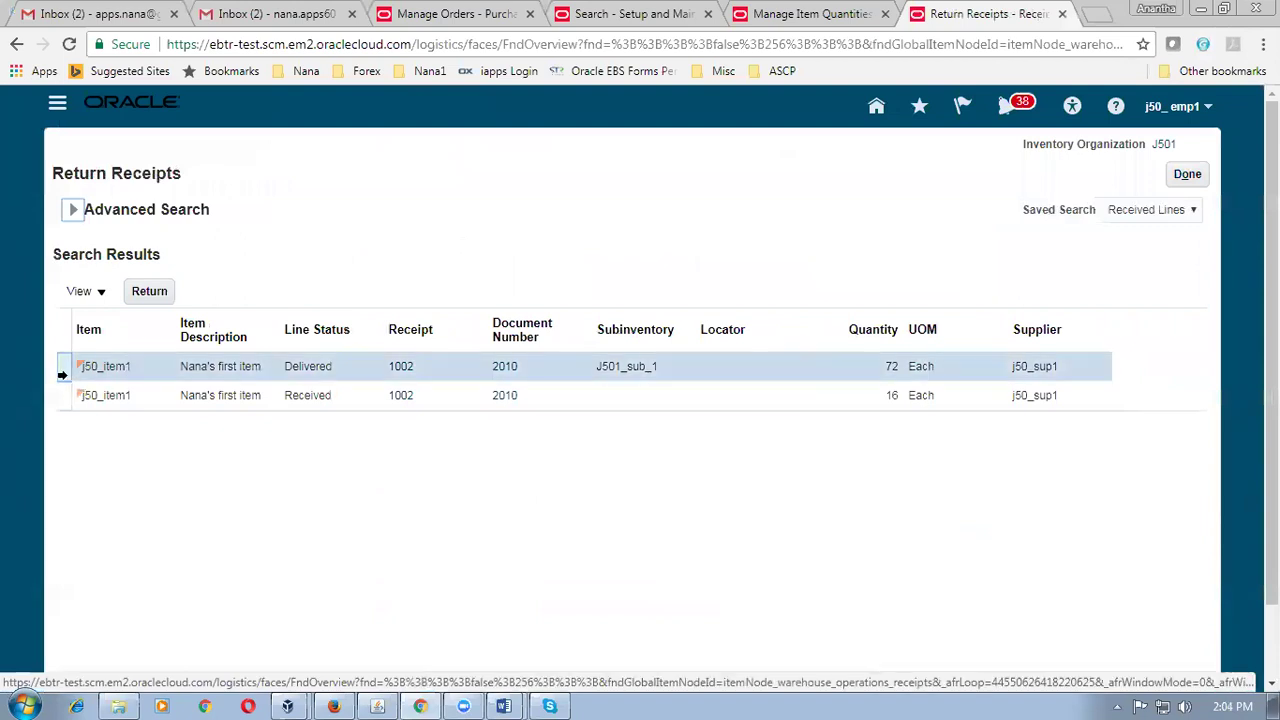
click(148, 291)
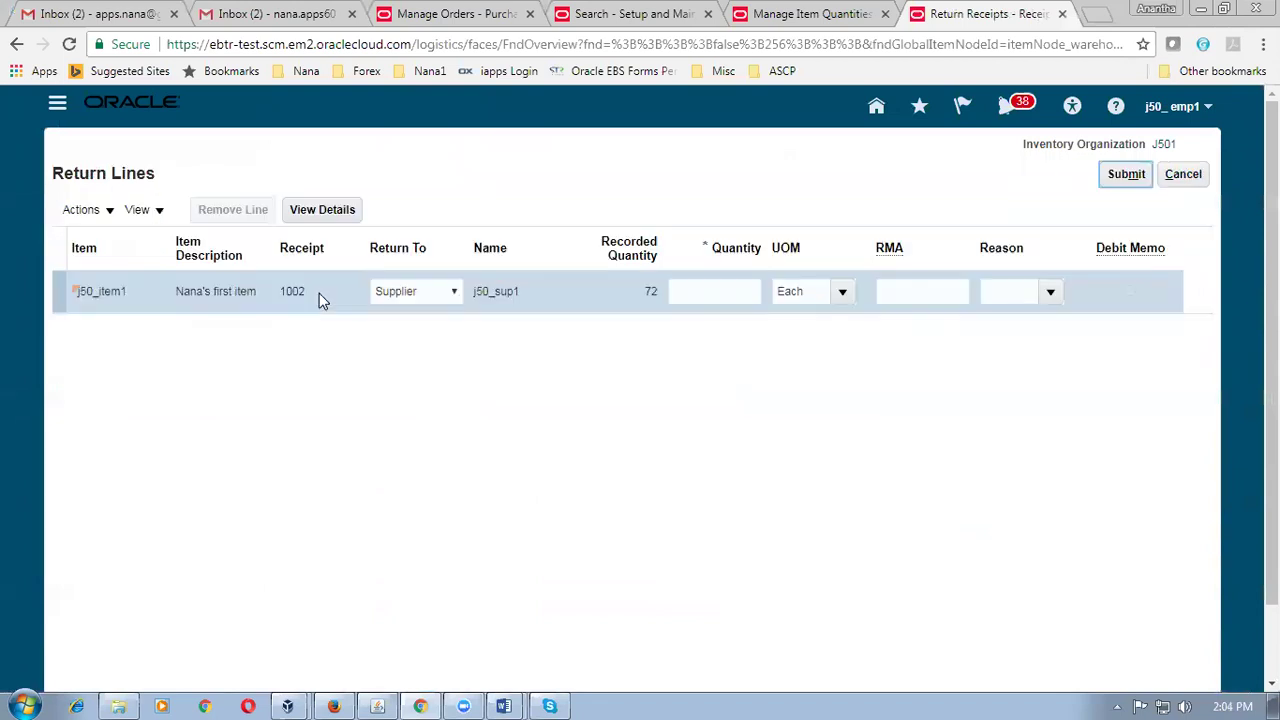
click(407, 292)
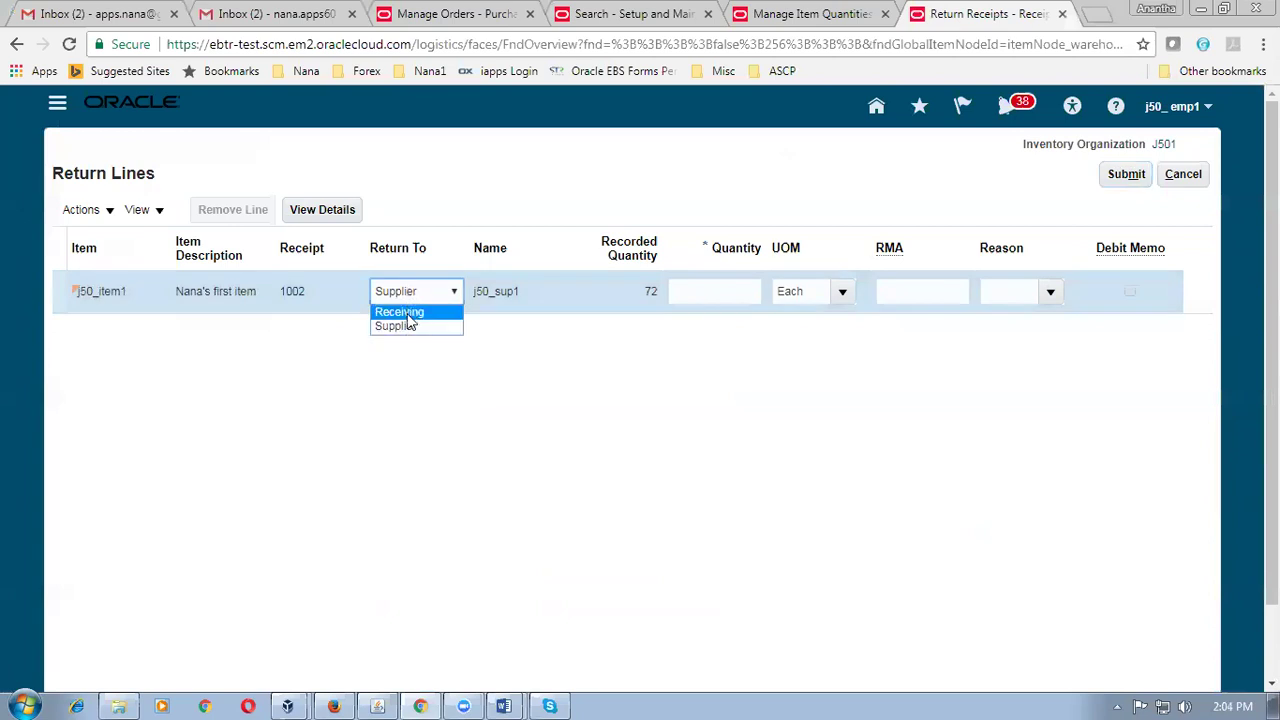
click(403, 328)
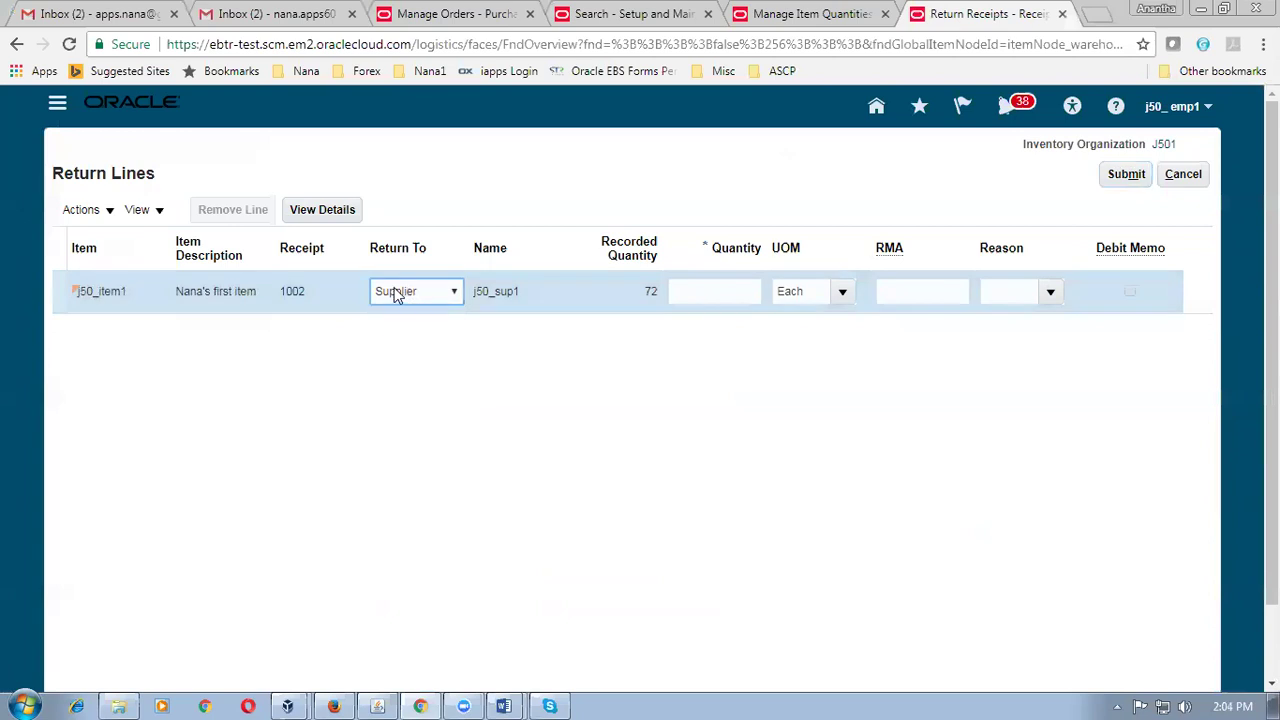
click(727, 299)
text(4)
key(Tab)
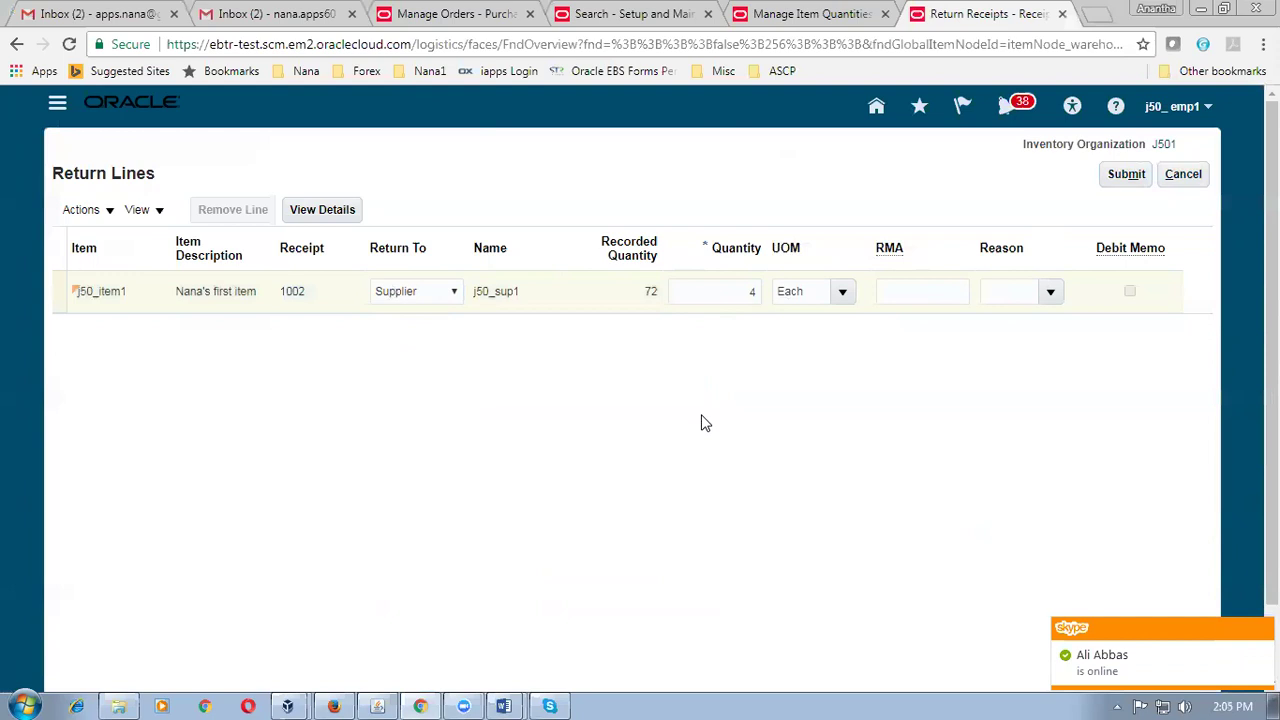
click(1104, 175)
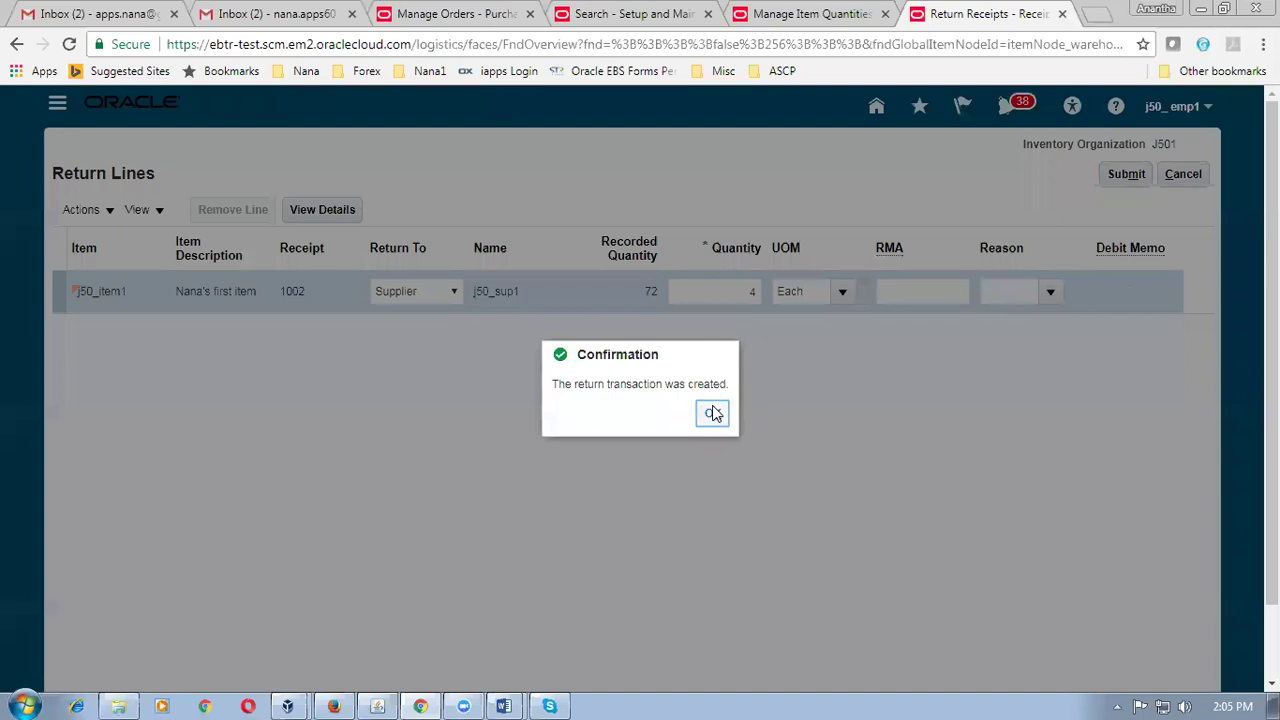
click(713, 413)
Highlight the -2 term in (72-2-4) in the Word notes.
key(alt+Tab)
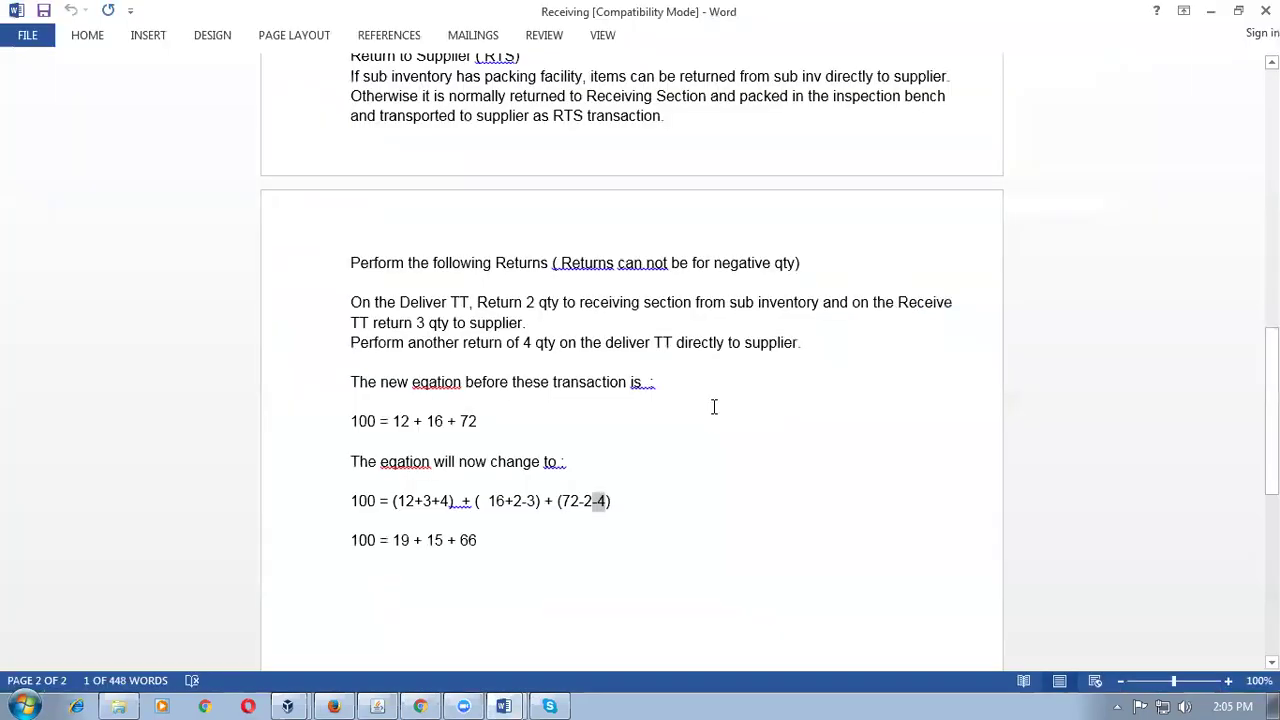
click(581, 503)
drag(581, 503, 592, 507)
key(alt+Tab)
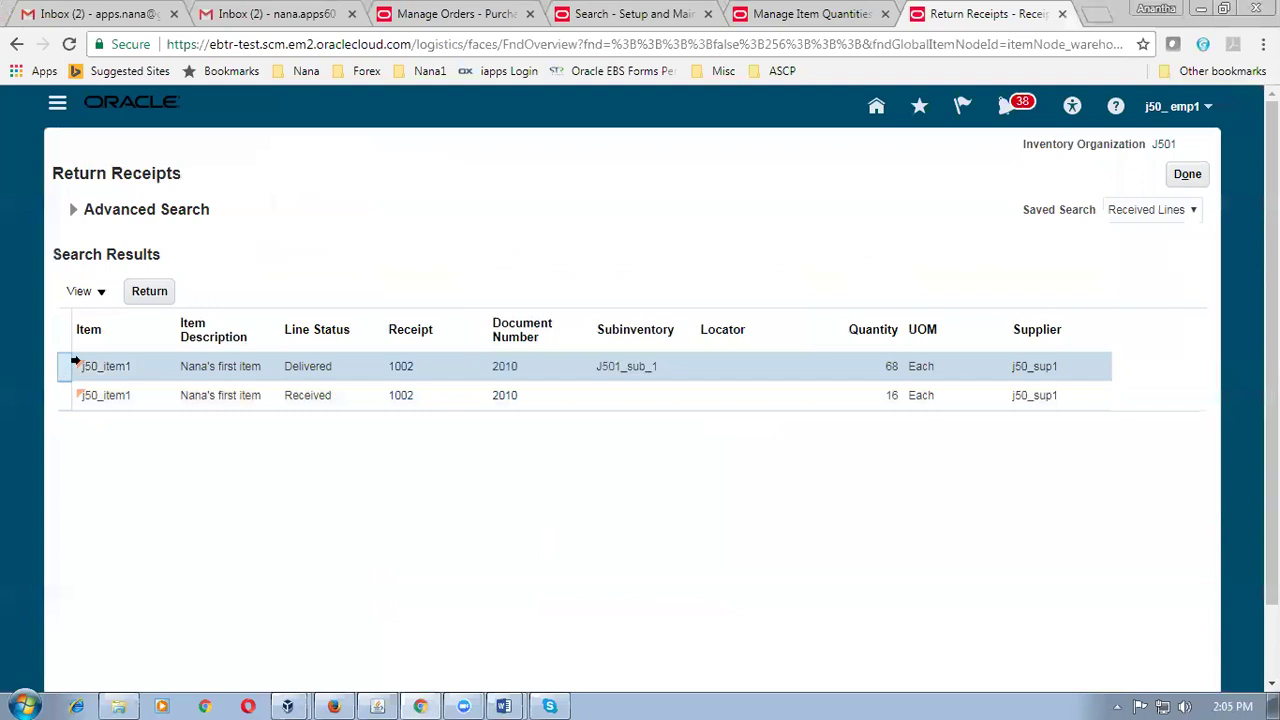
Return 2 units from the delivered line to Receiving.
click(149, 291)
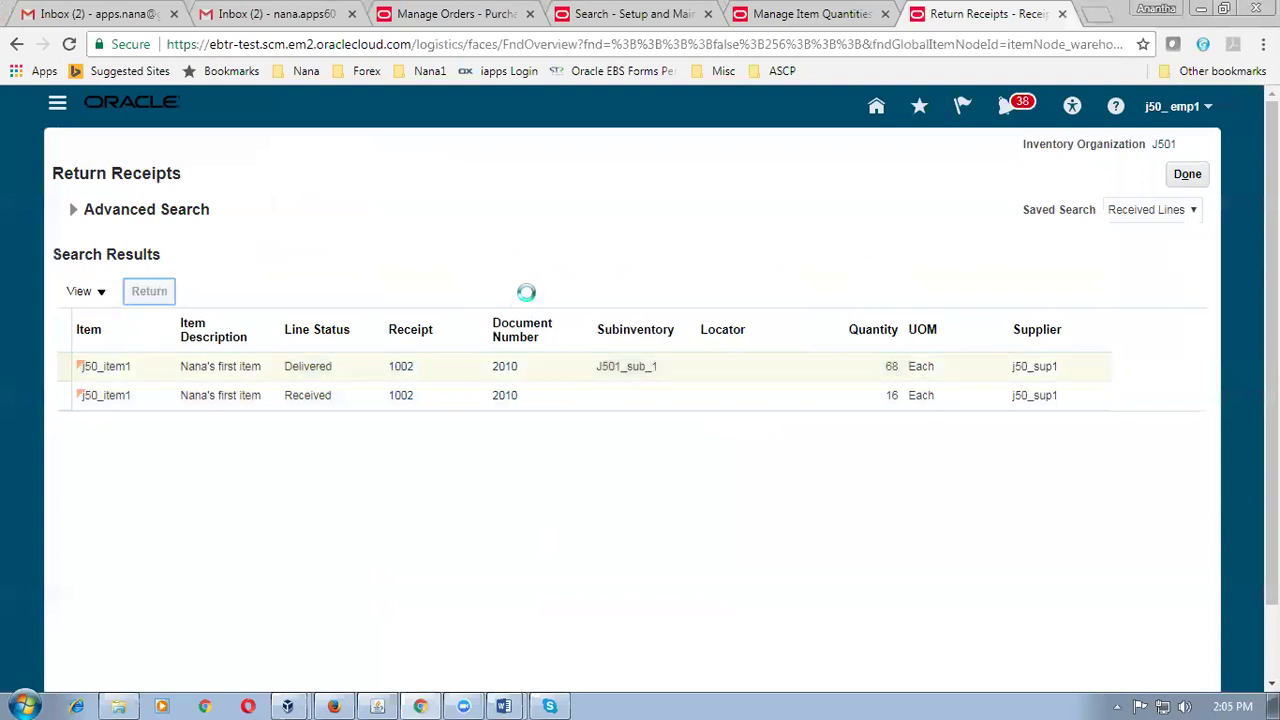
click(455, 293)
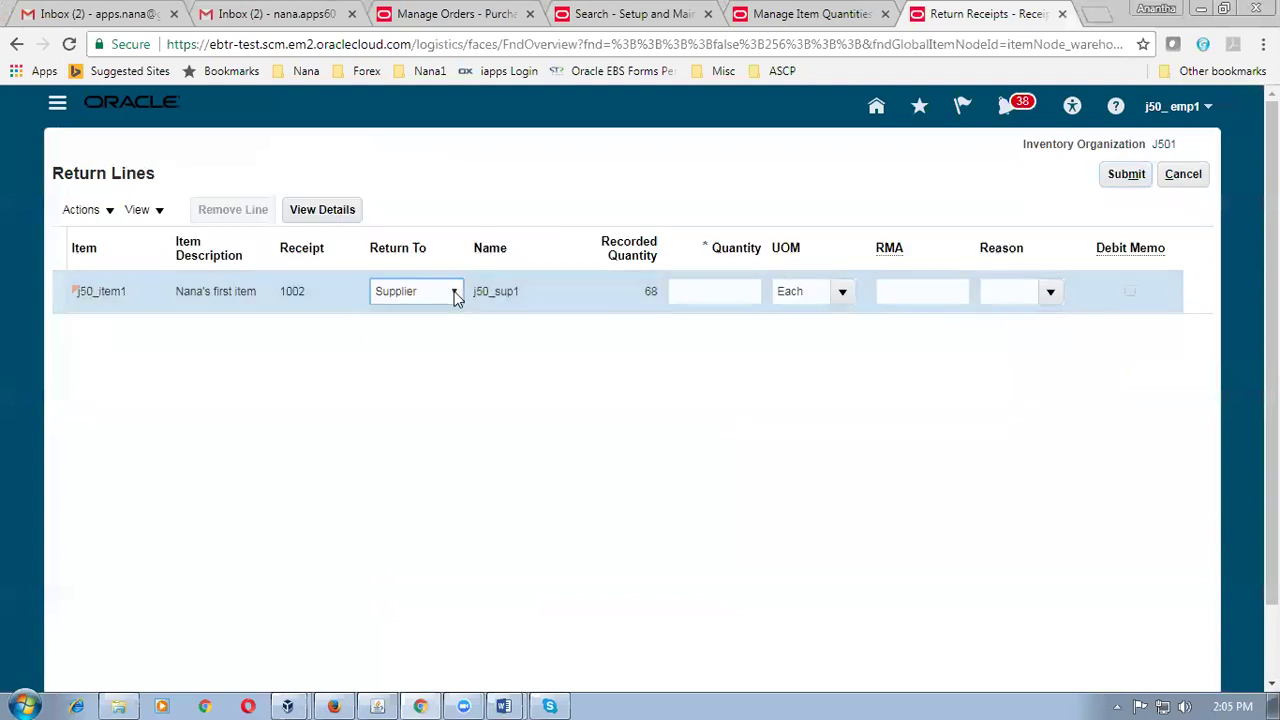
click(440, 322)
click(697, 296)
text(2)
click(725, 400)
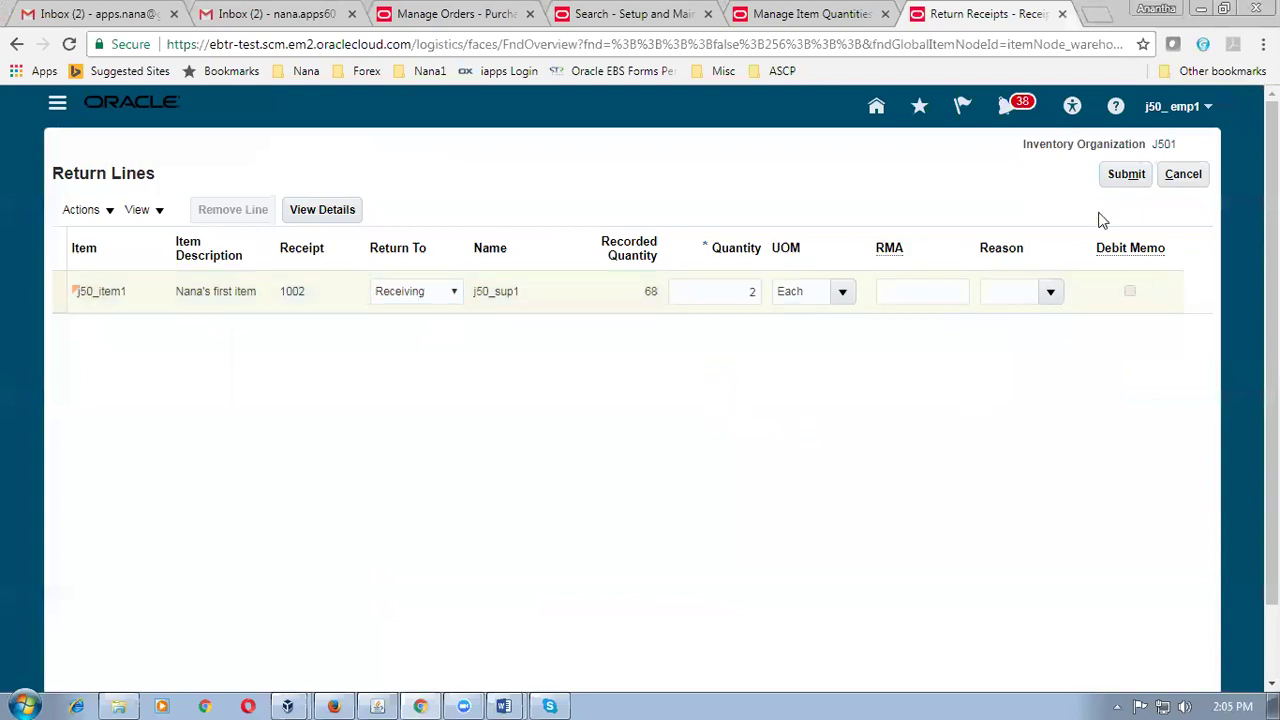
click(1130, 177)
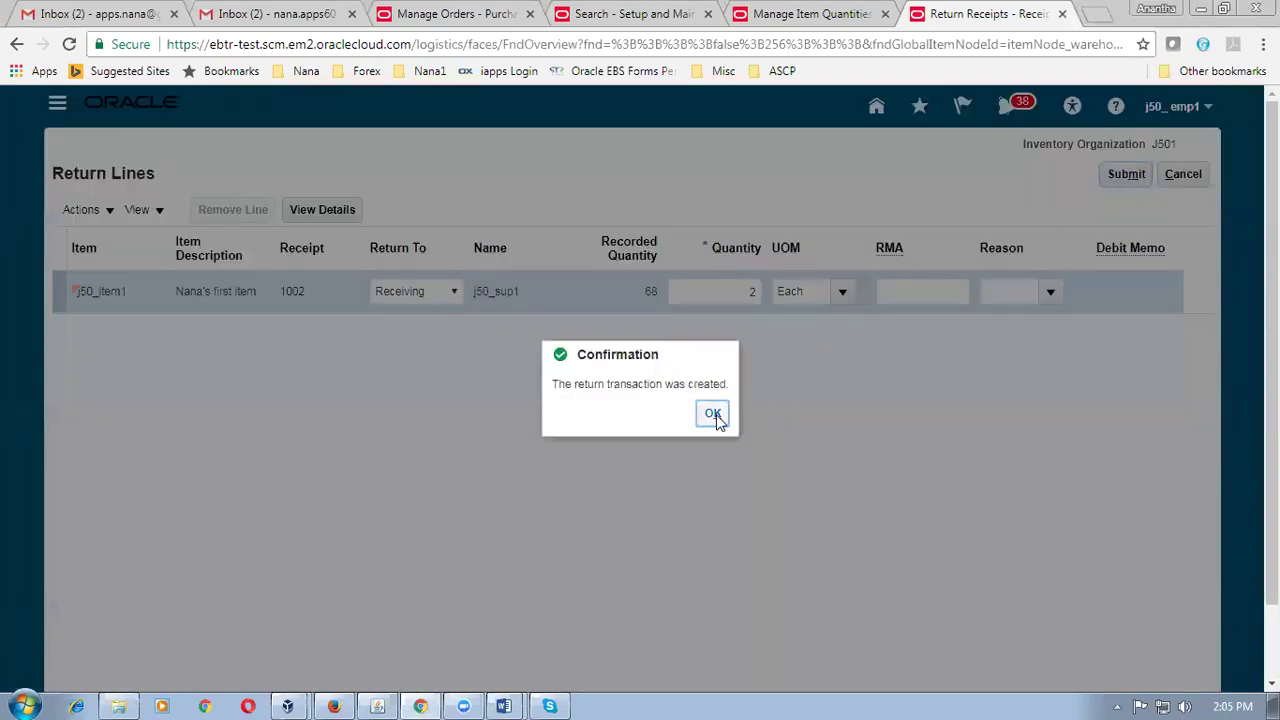
Highlight the -3 term in (16+2-3) in the Word notes.
key(alt+Tab)
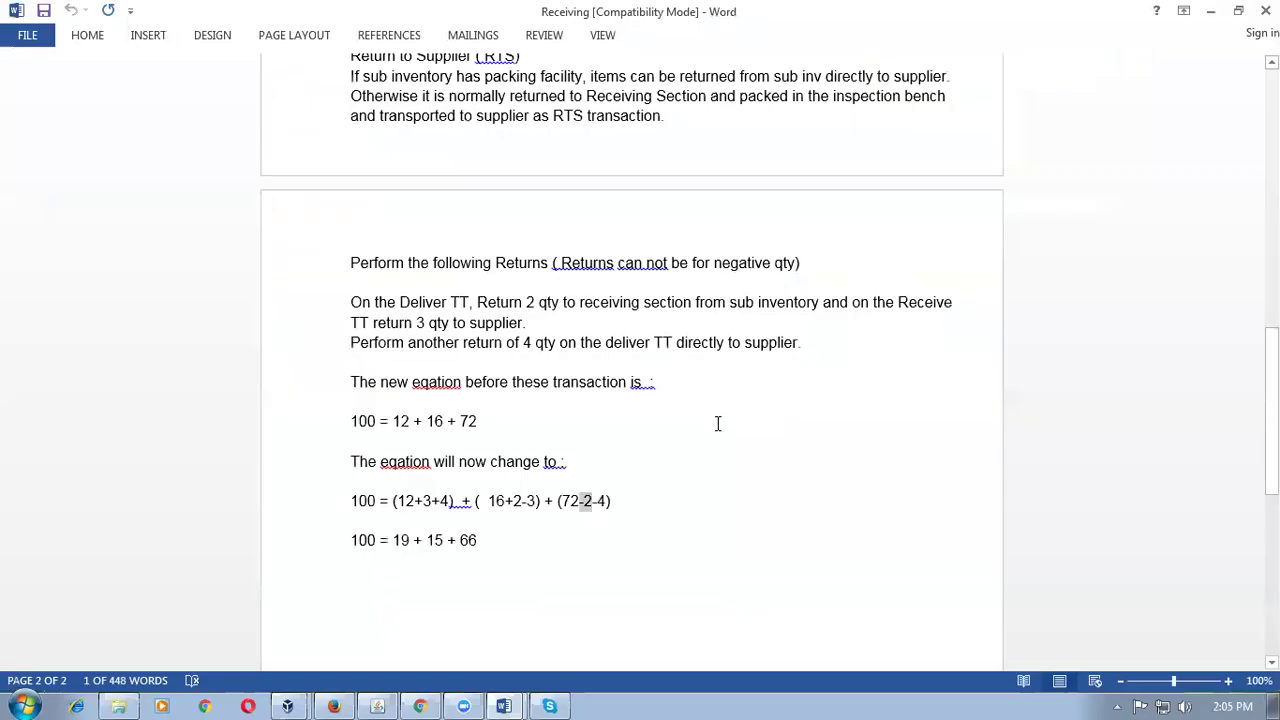
click(550, 530)
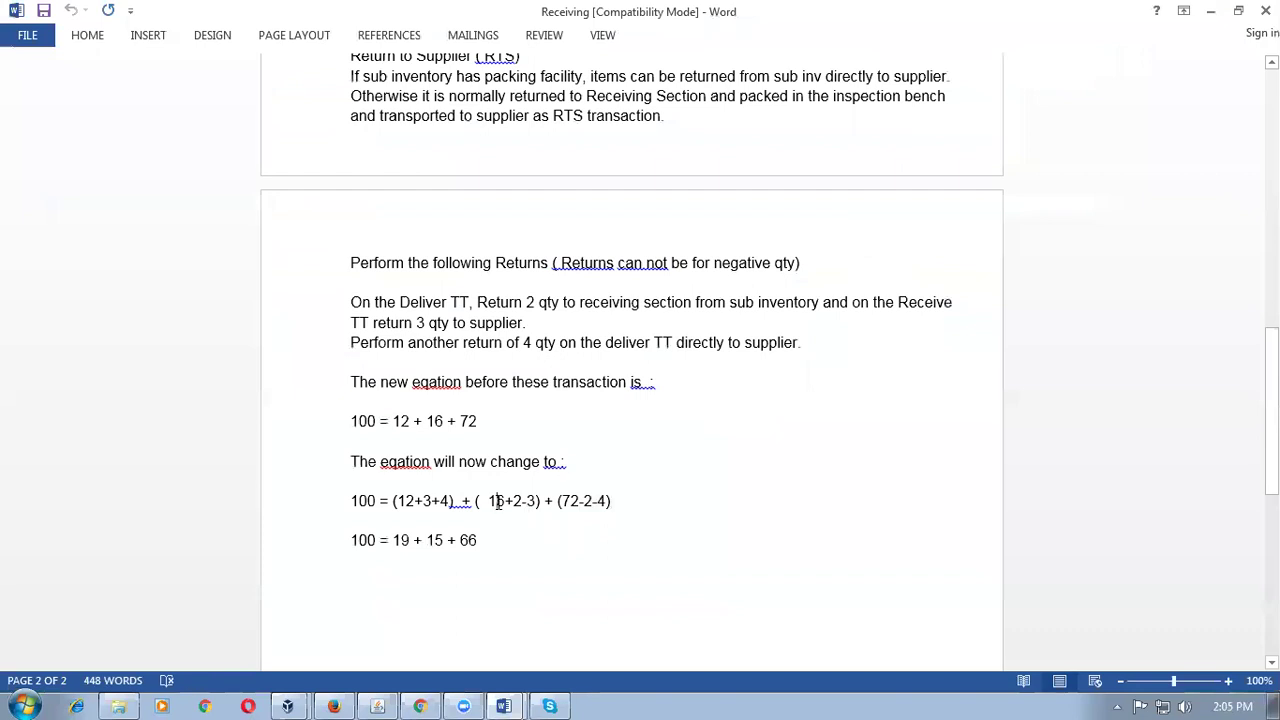
drag(521, 502, 534, 503)
key(alt+Tab)
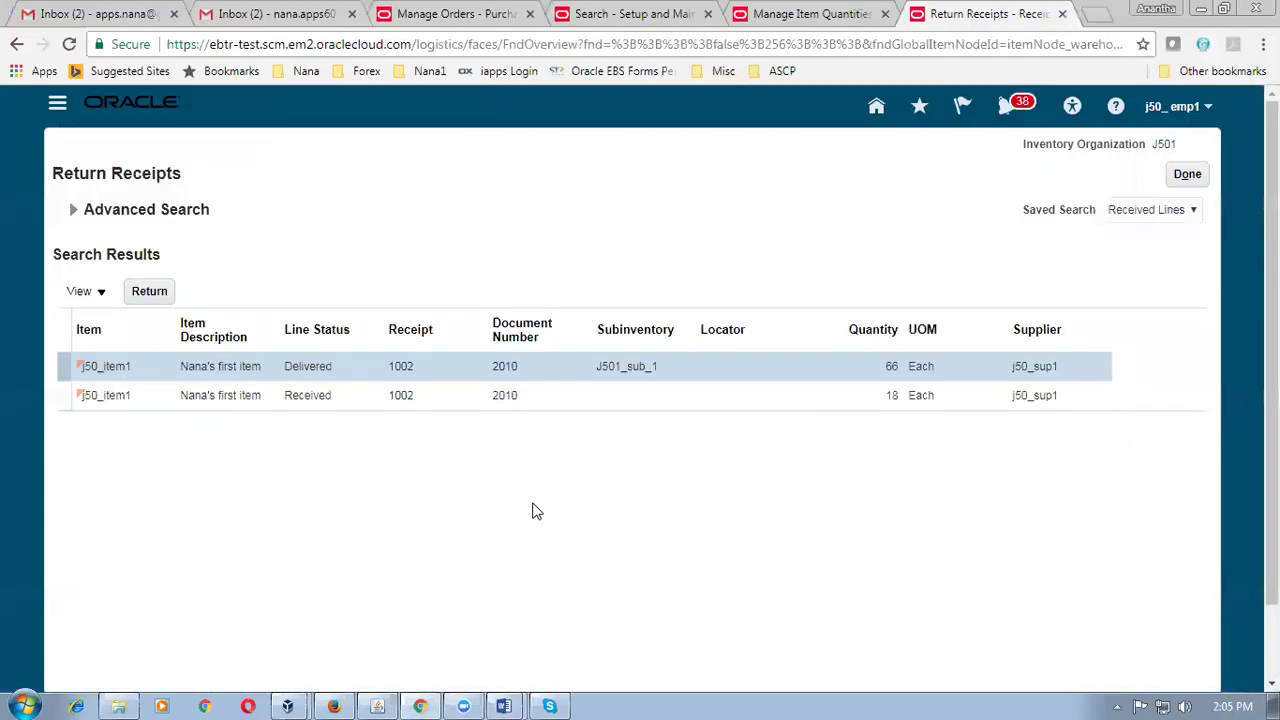
Return 3 units of the received j50_item1 line to the supplier.
click(88, 398)
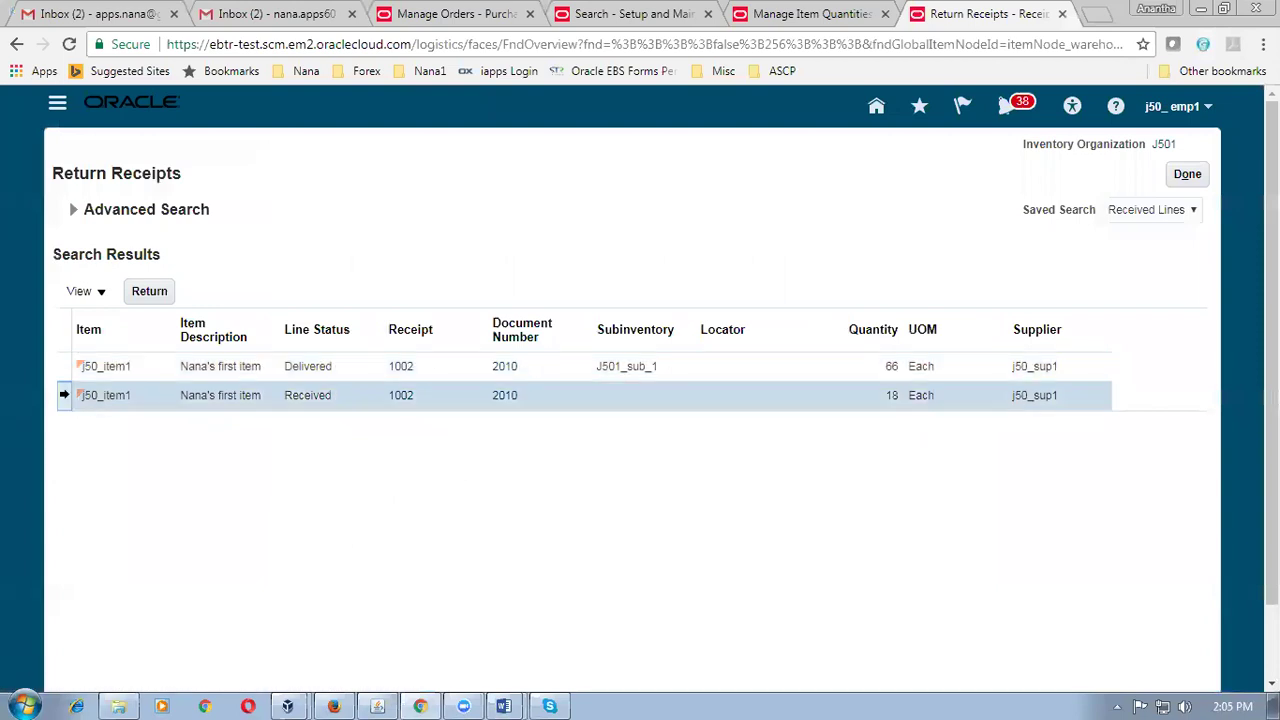
click(148, 292)
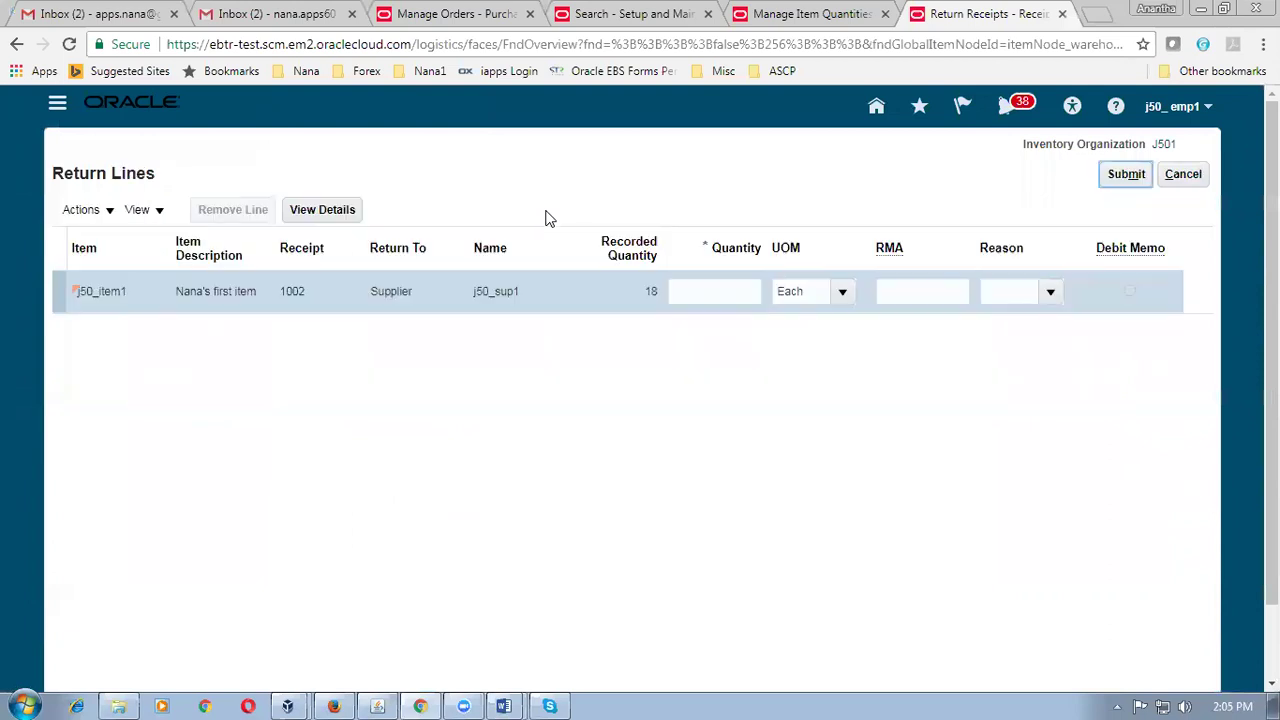
click(699, 292)
text(3)
click(697, 400)
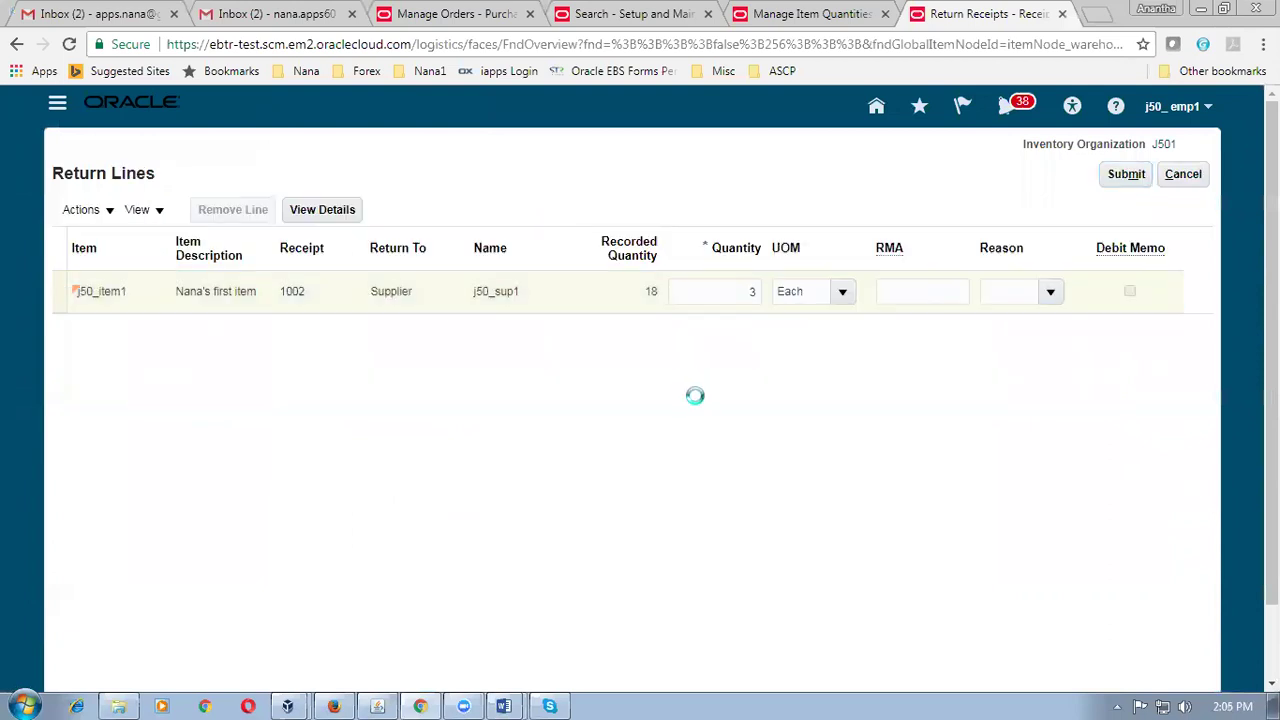
click(1122, 180)
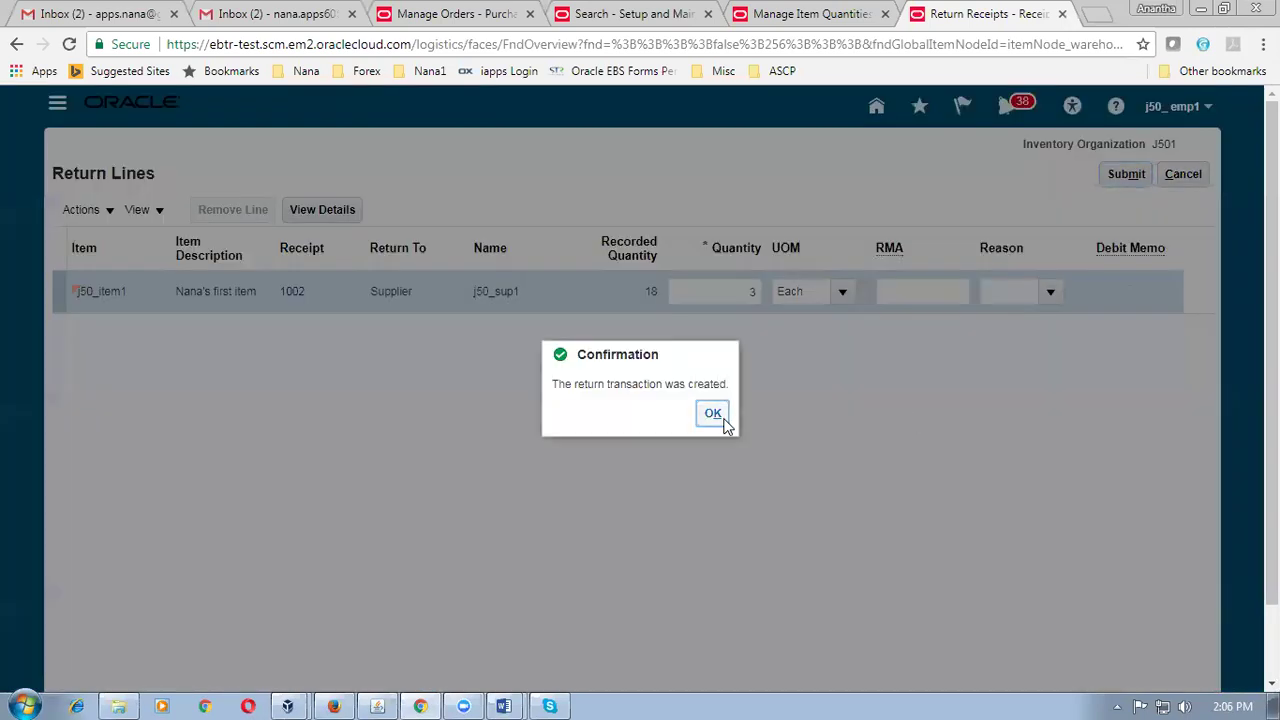
click(714, 414)
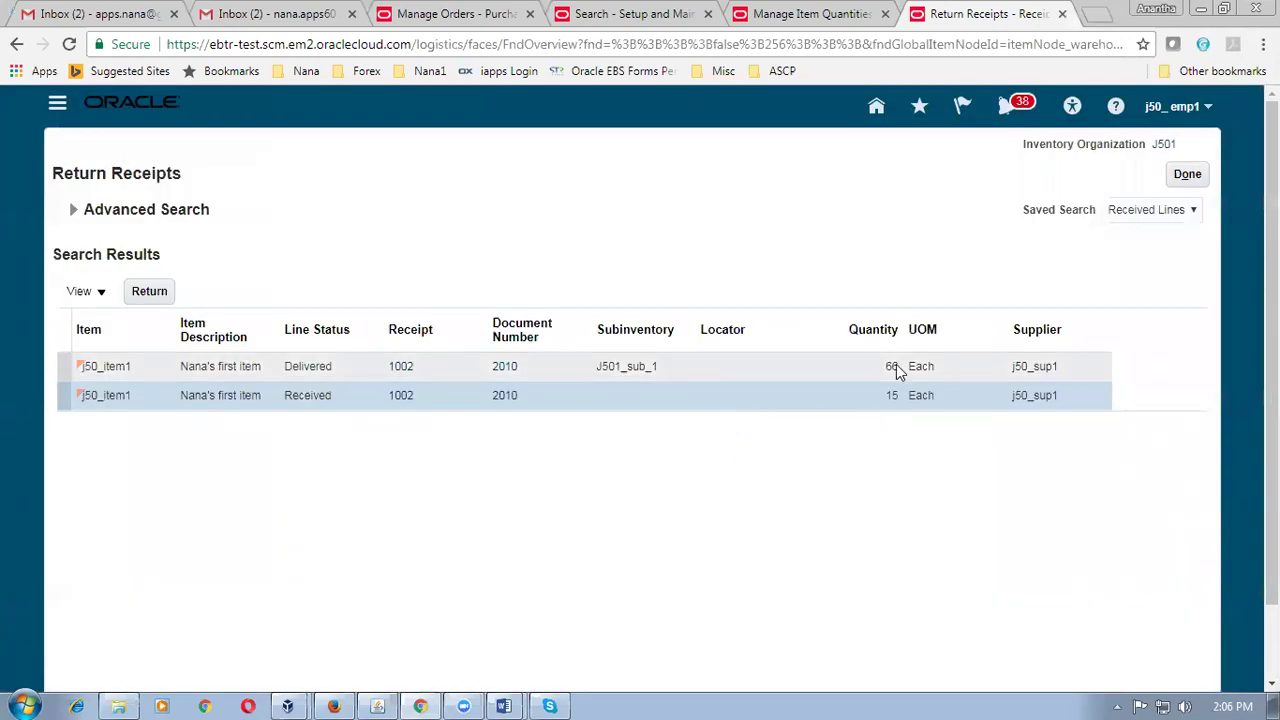
Highlight 15 + 66 and 19 in the final equation, then close Return Receipts.
key(alt+Tab)
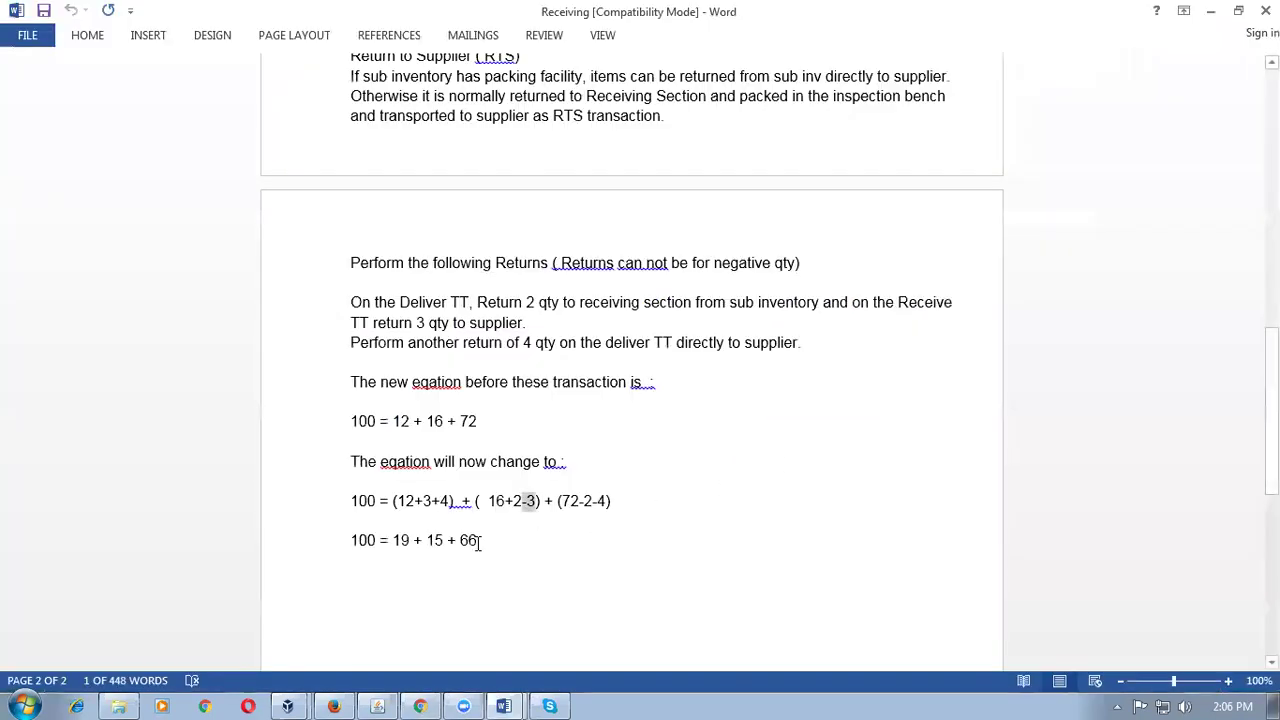
drag(427, 540, 484, 540)
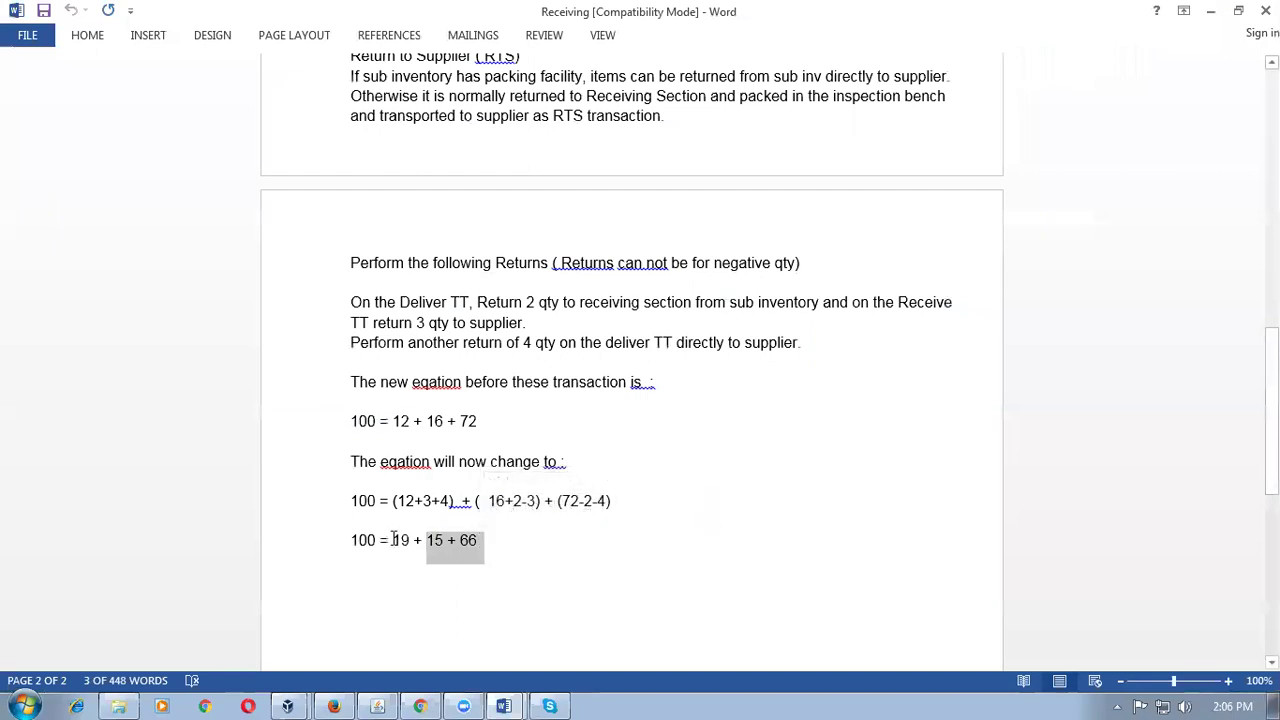
drag(394, 540, 416, 540)
key(alt+Tab)
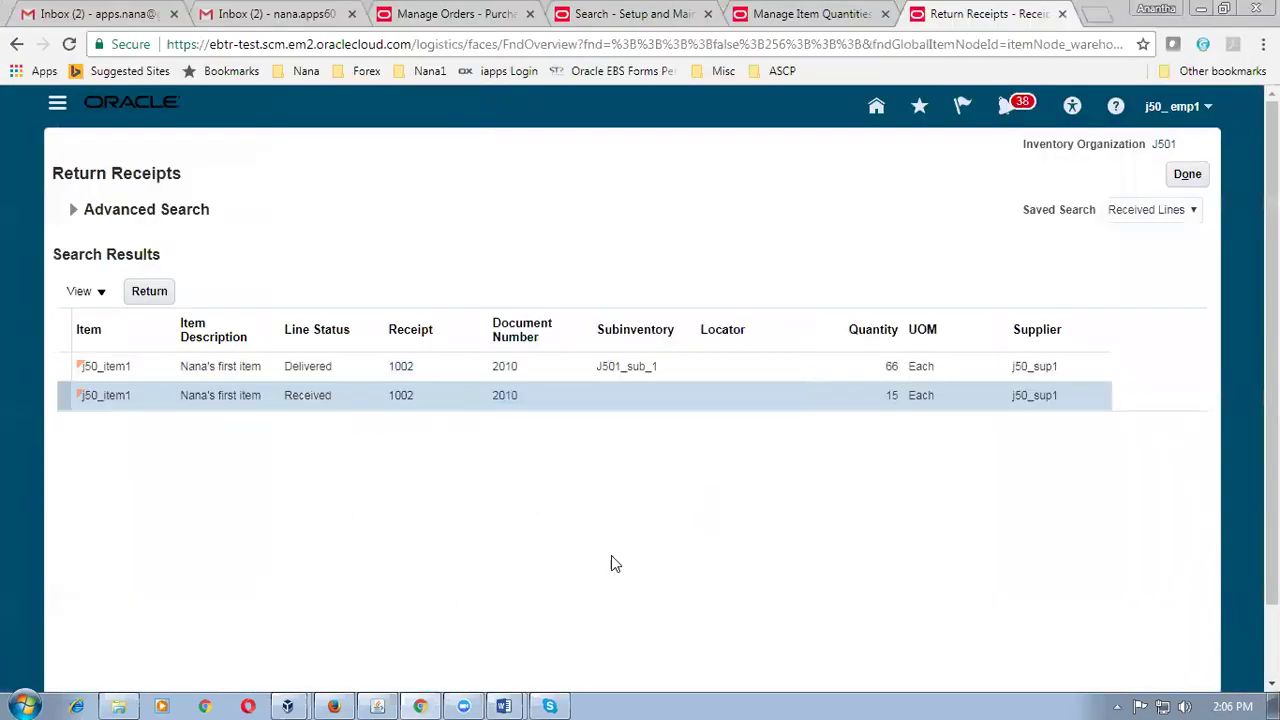
click(1189, 177)
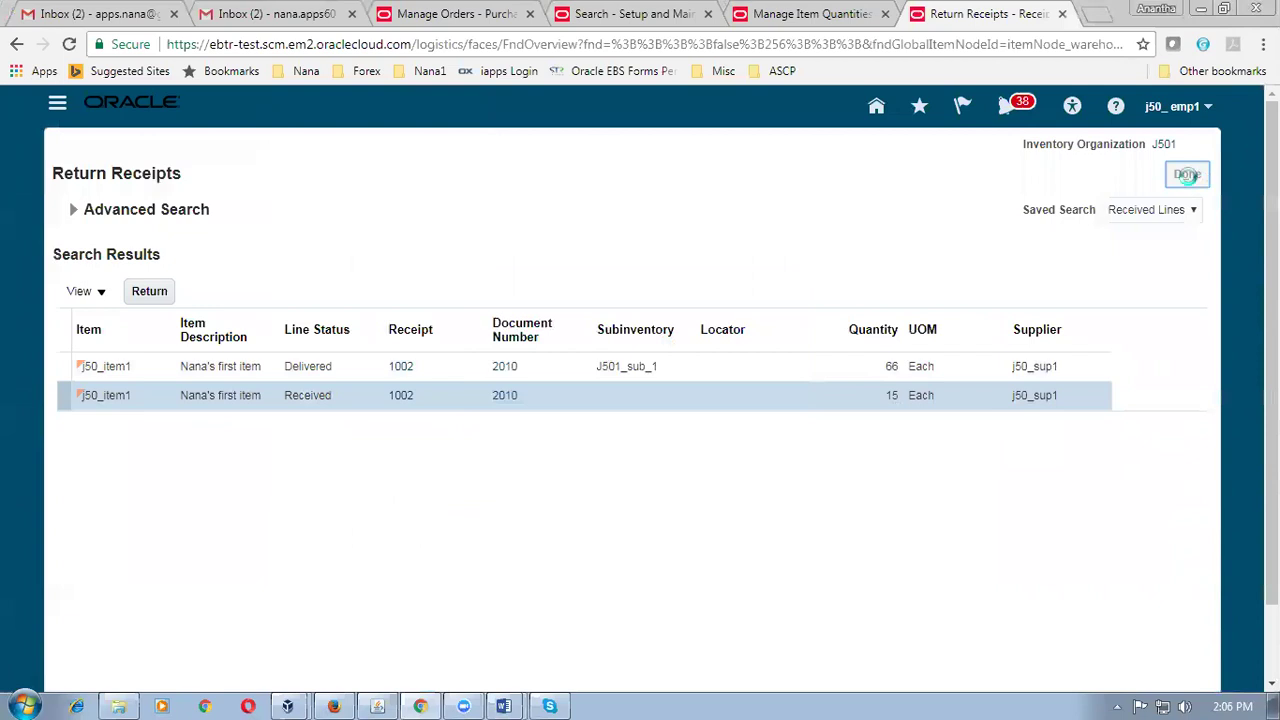
click(1199, 263)
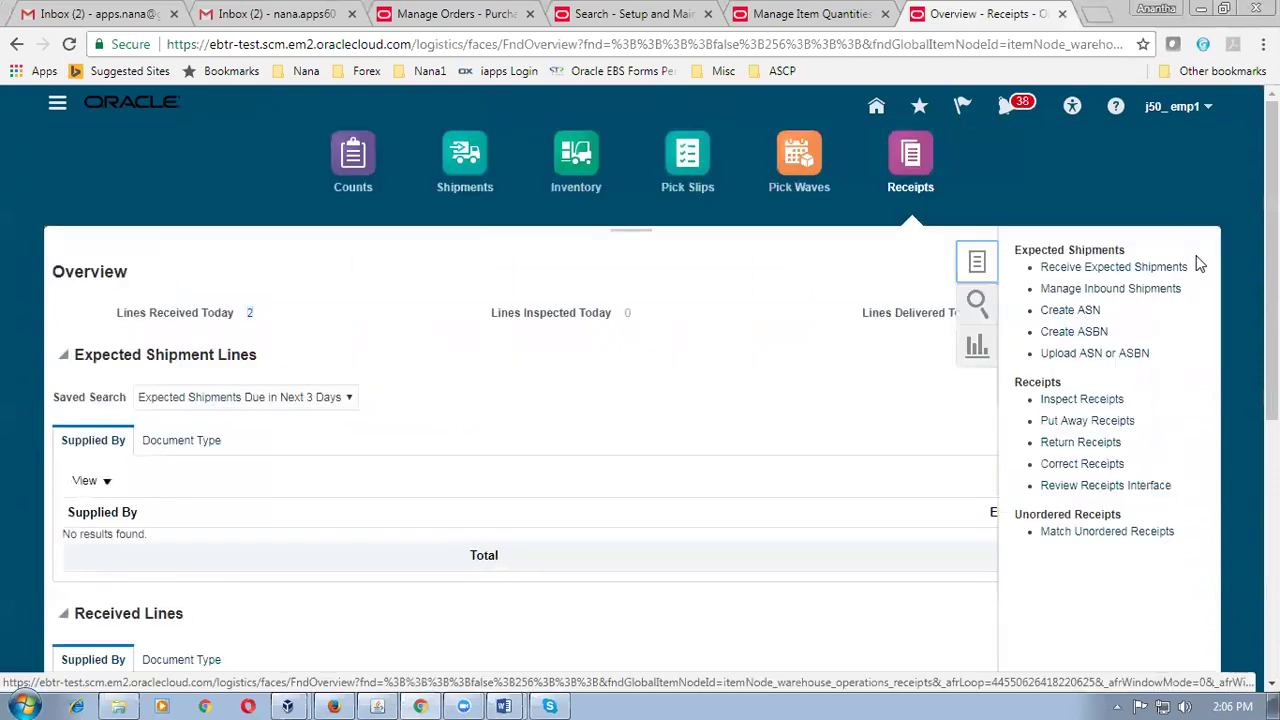
click(1105, 268)
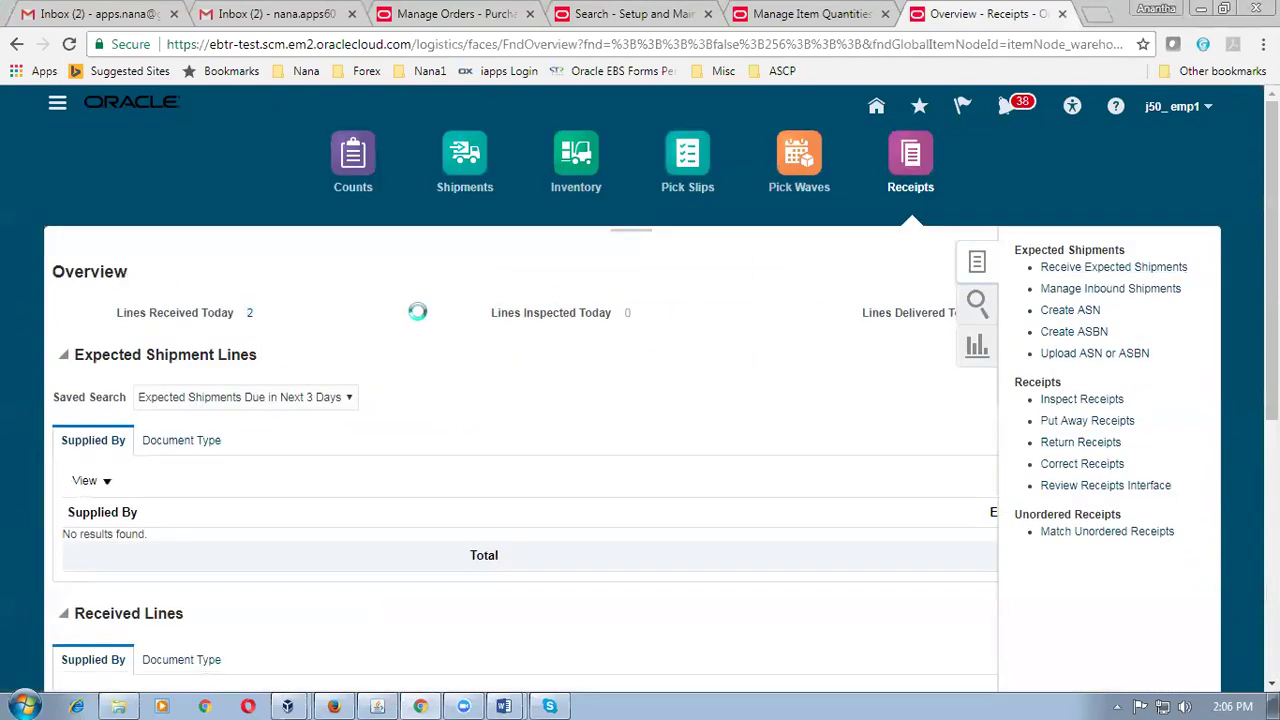
click(322, 258)
text(2010)
key(Tab)
click(836, 378)
click(835, 394)
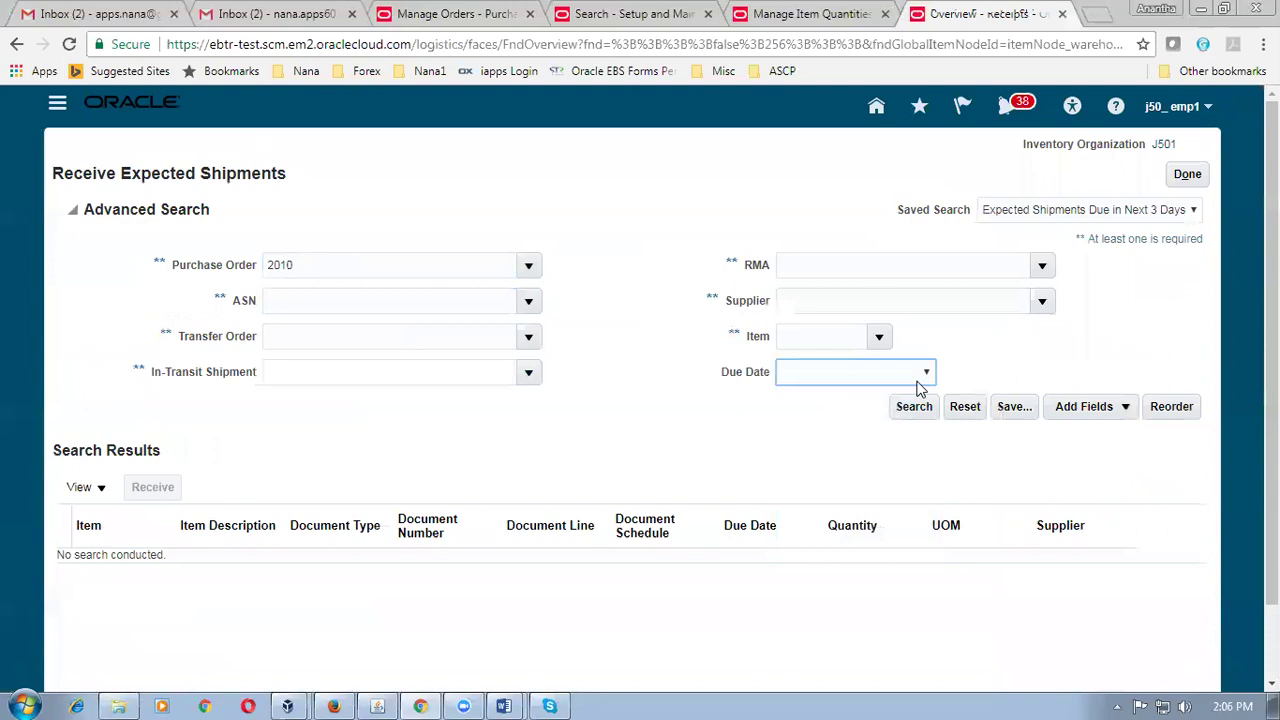
click(912, 406)
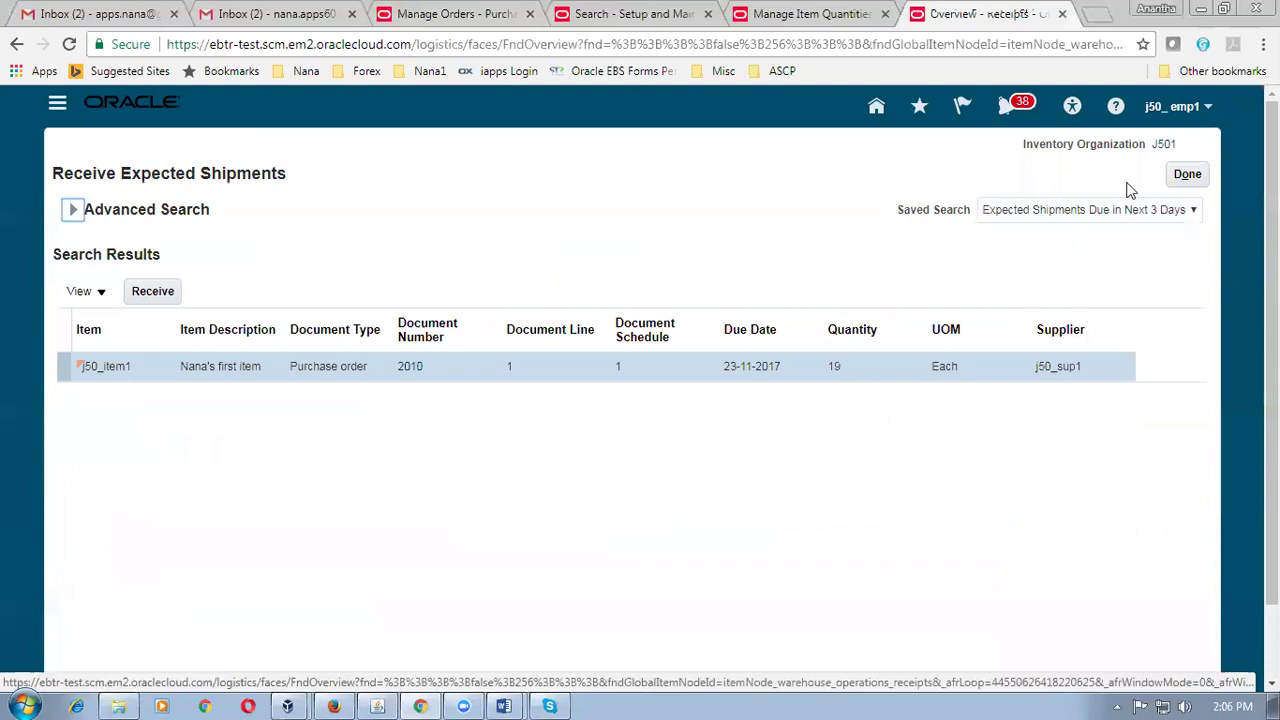
click(1185, 174)
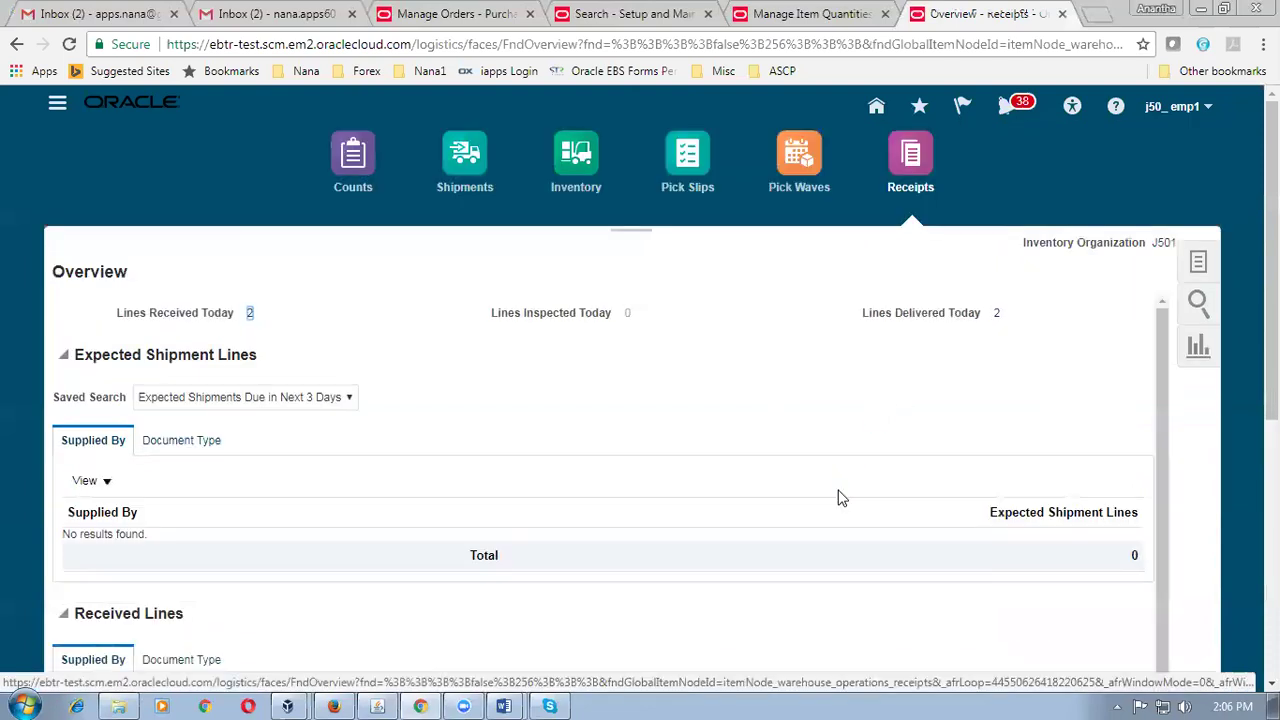
key(alt+Tab)
click(840, 489)
scroll(814, 384, down, 4)
scroll(815, 386, up, 8)
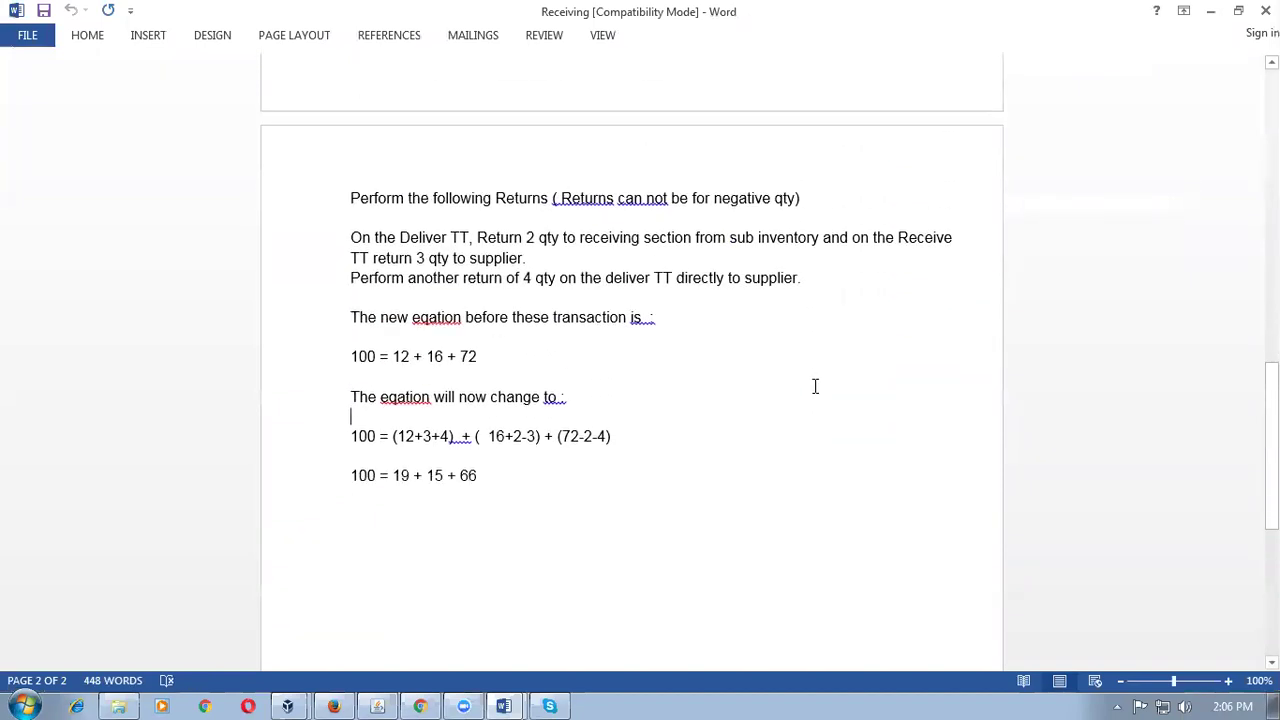
drag(588, 301, 664, 341)
drag(584, 102, 584, 143)
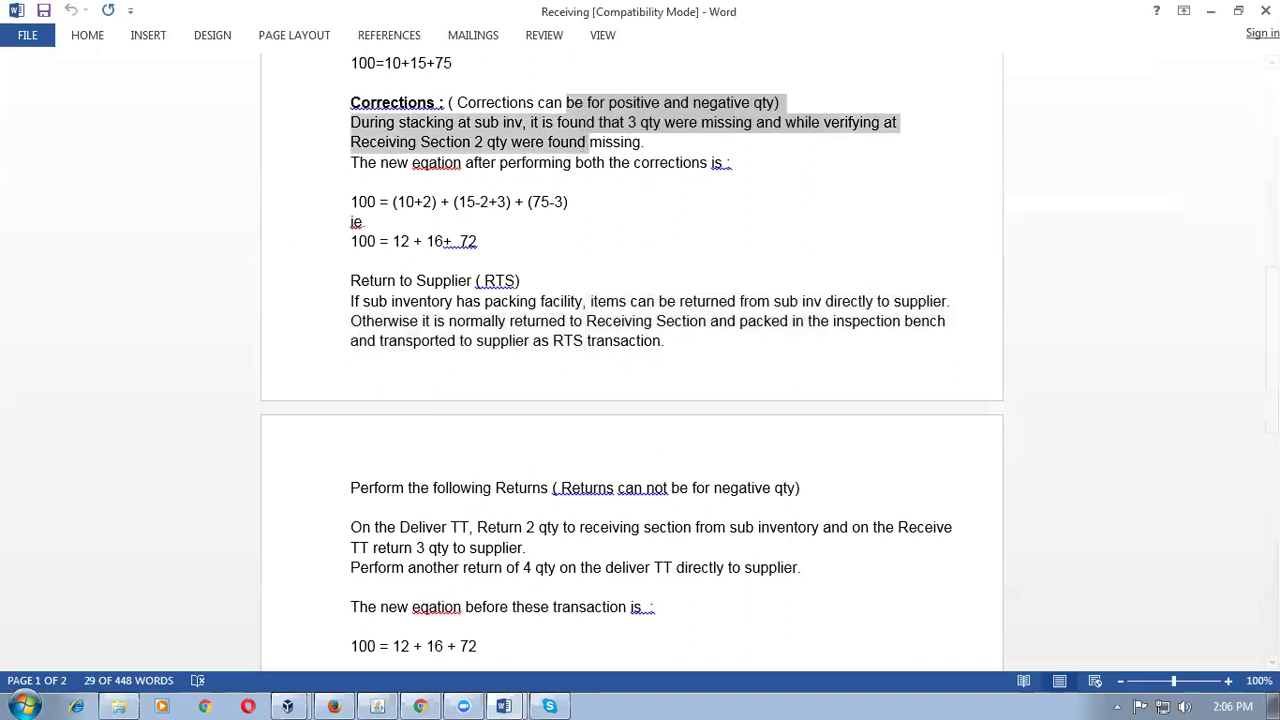
click(1265, 10)
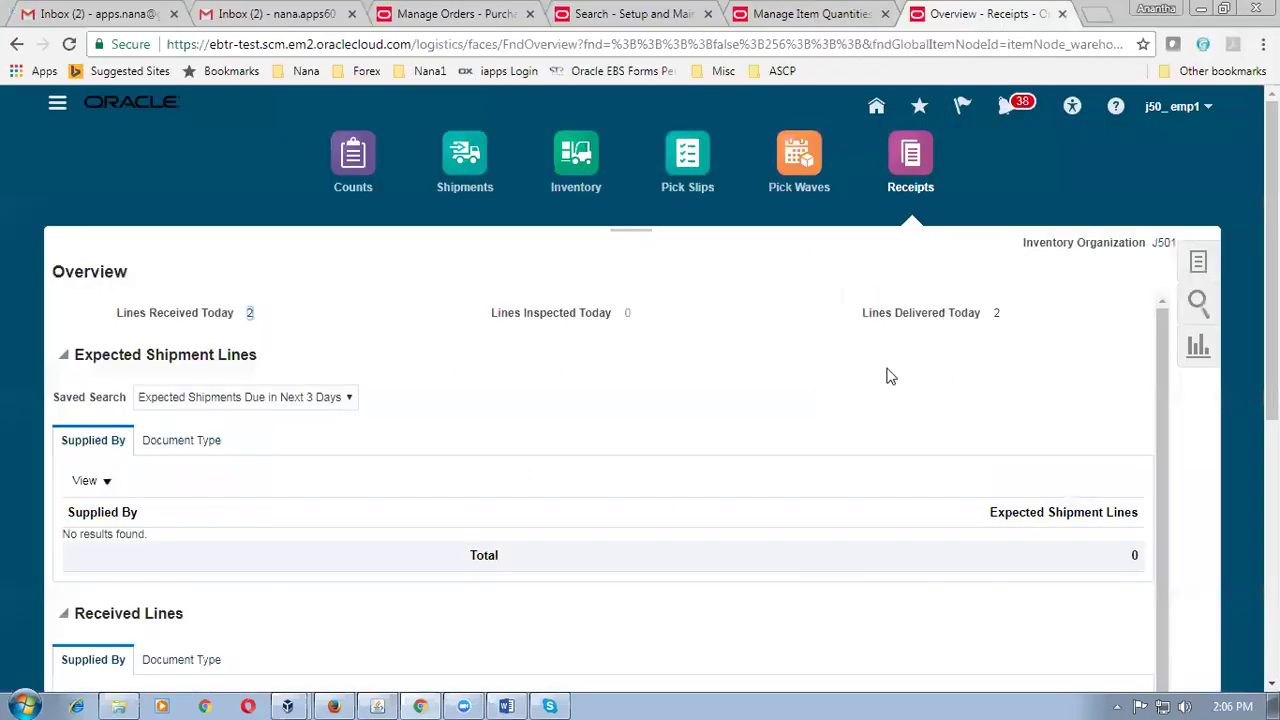
click(455, 14)
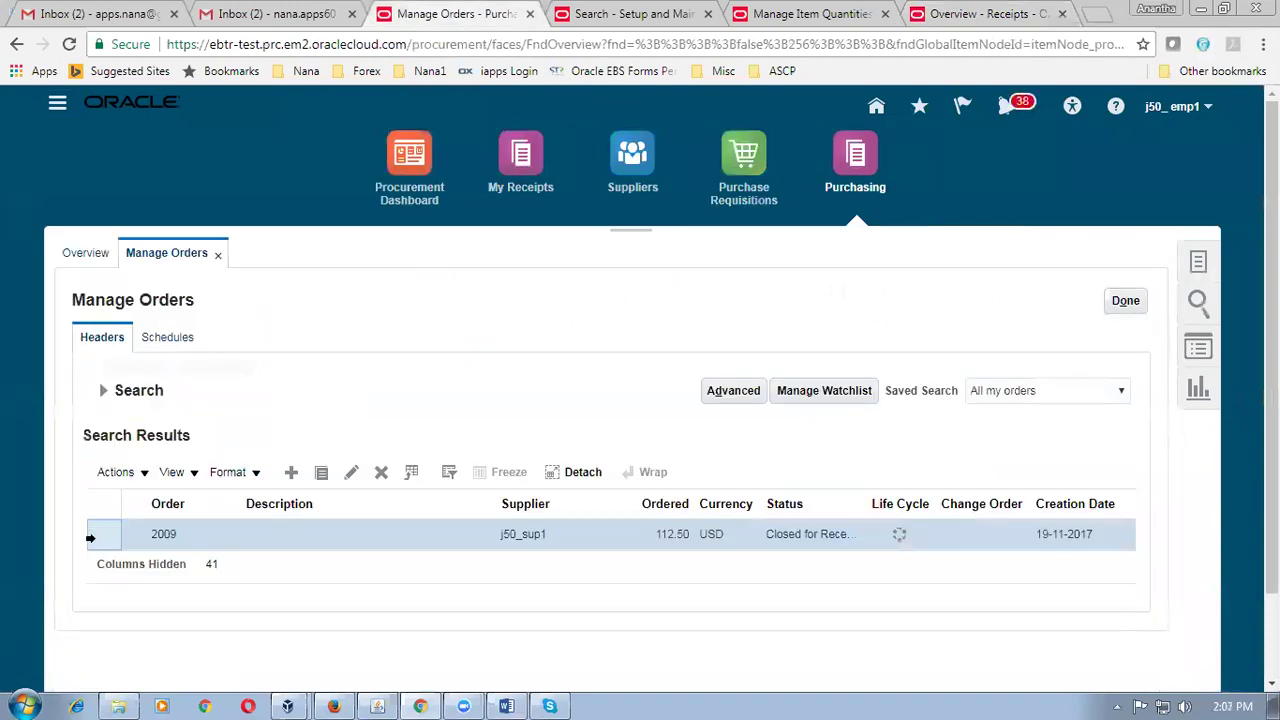
Duplicate purchase order 2009 and show its line schedules.
click(117, 476)
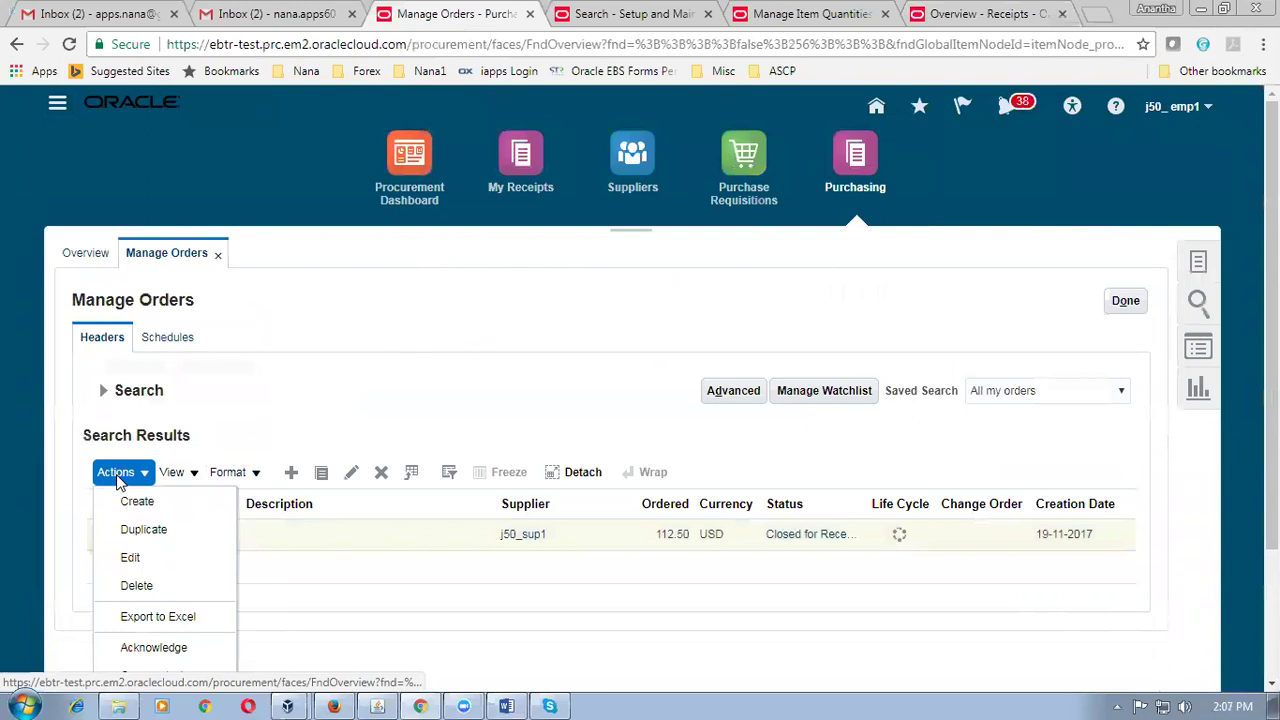
click(157, 545)
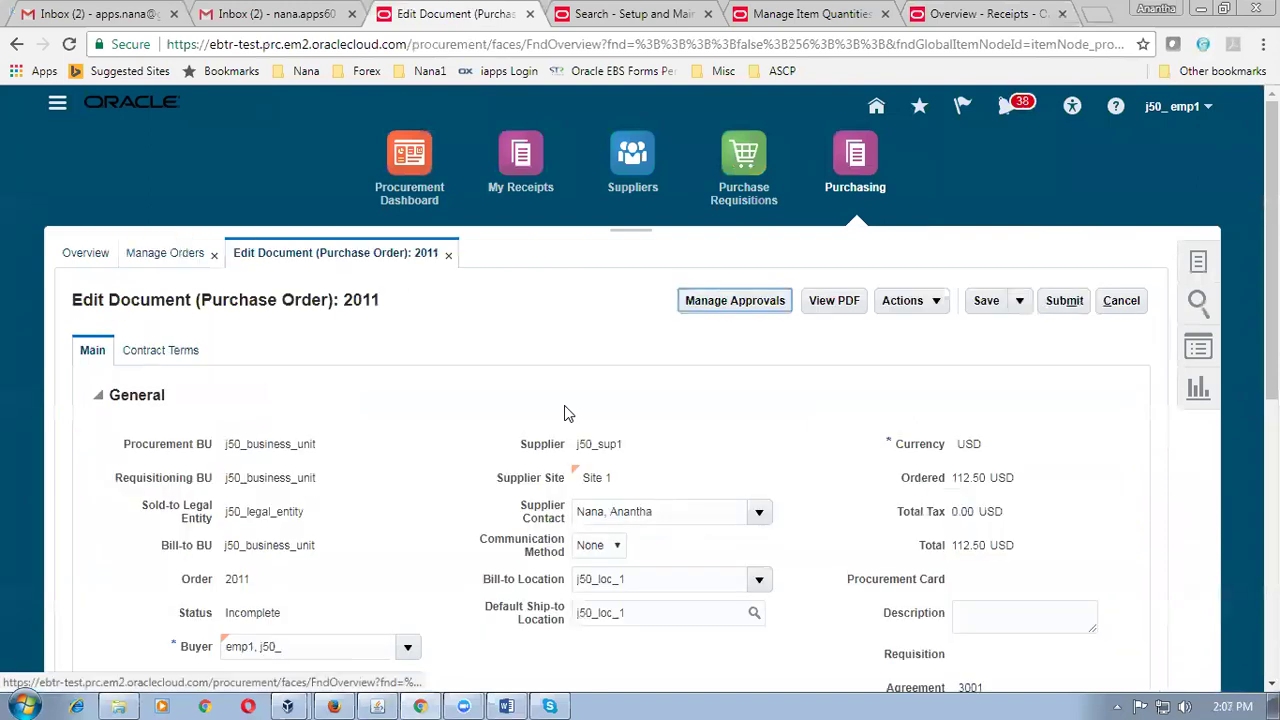
scroll(564, 413, down, 6)
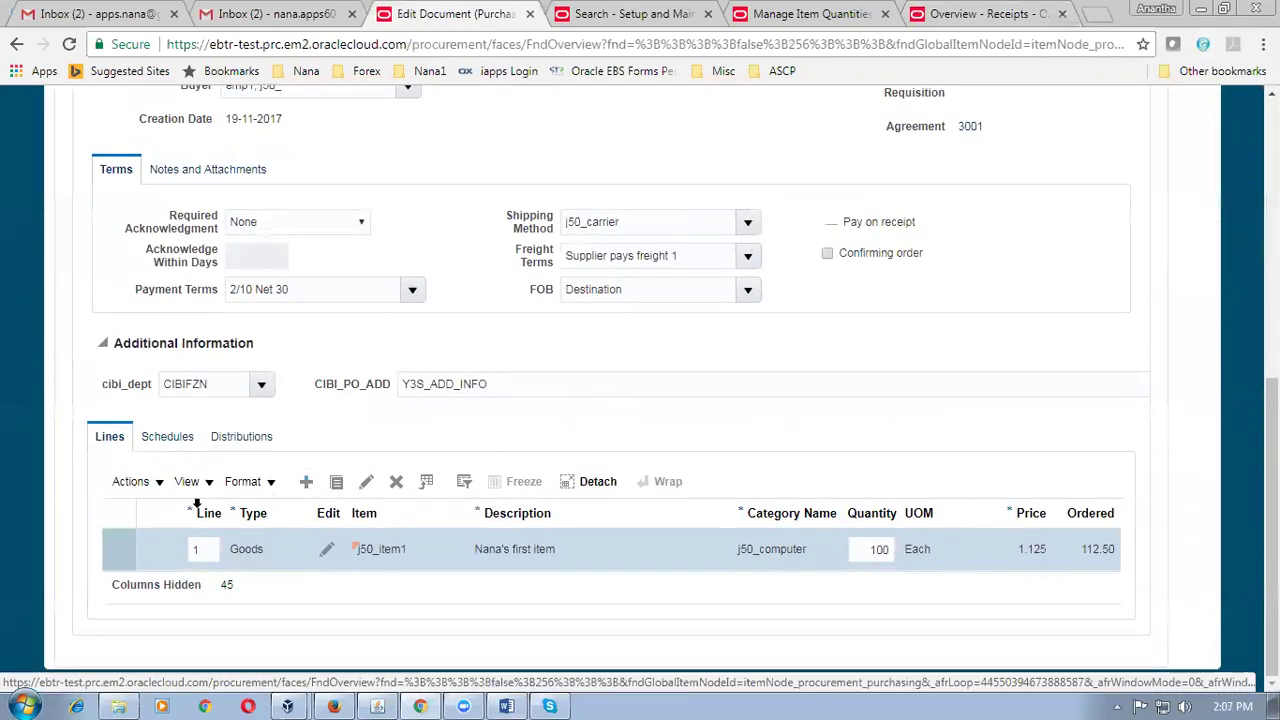
click(170, 445)
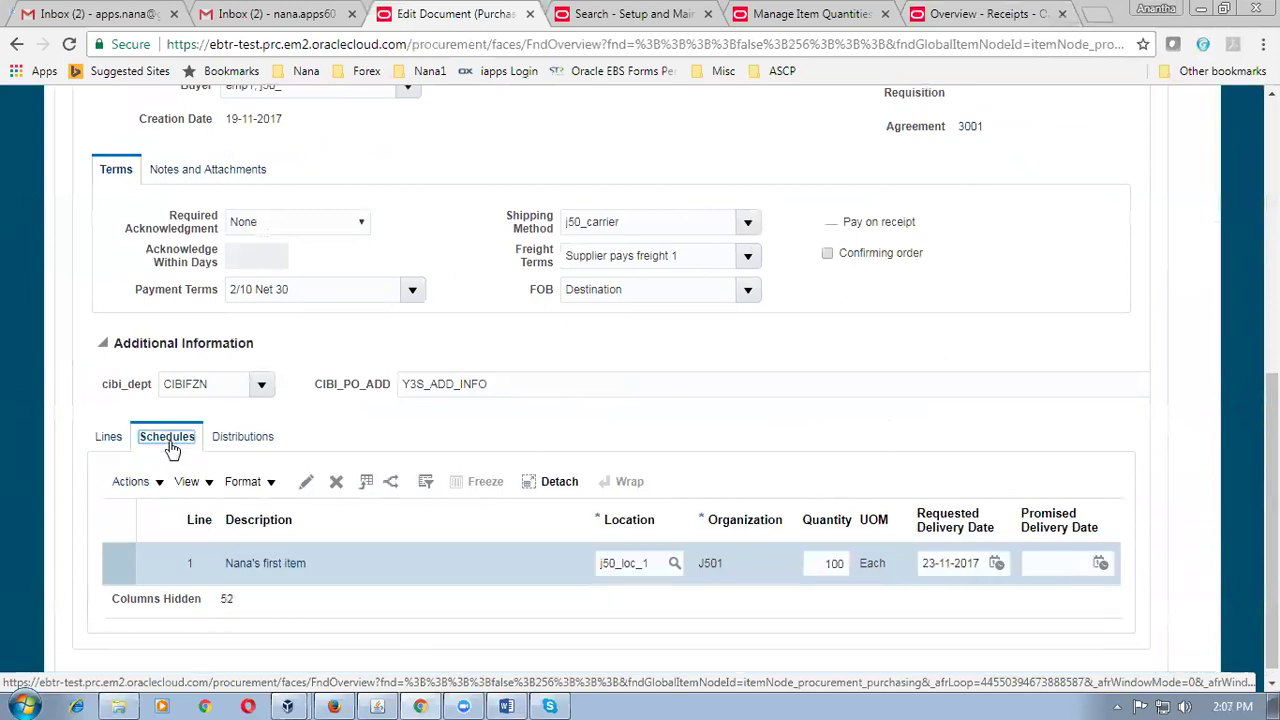
Set the line 1 schedule's Receipt Routing to Inspection required.
click(306, 482)
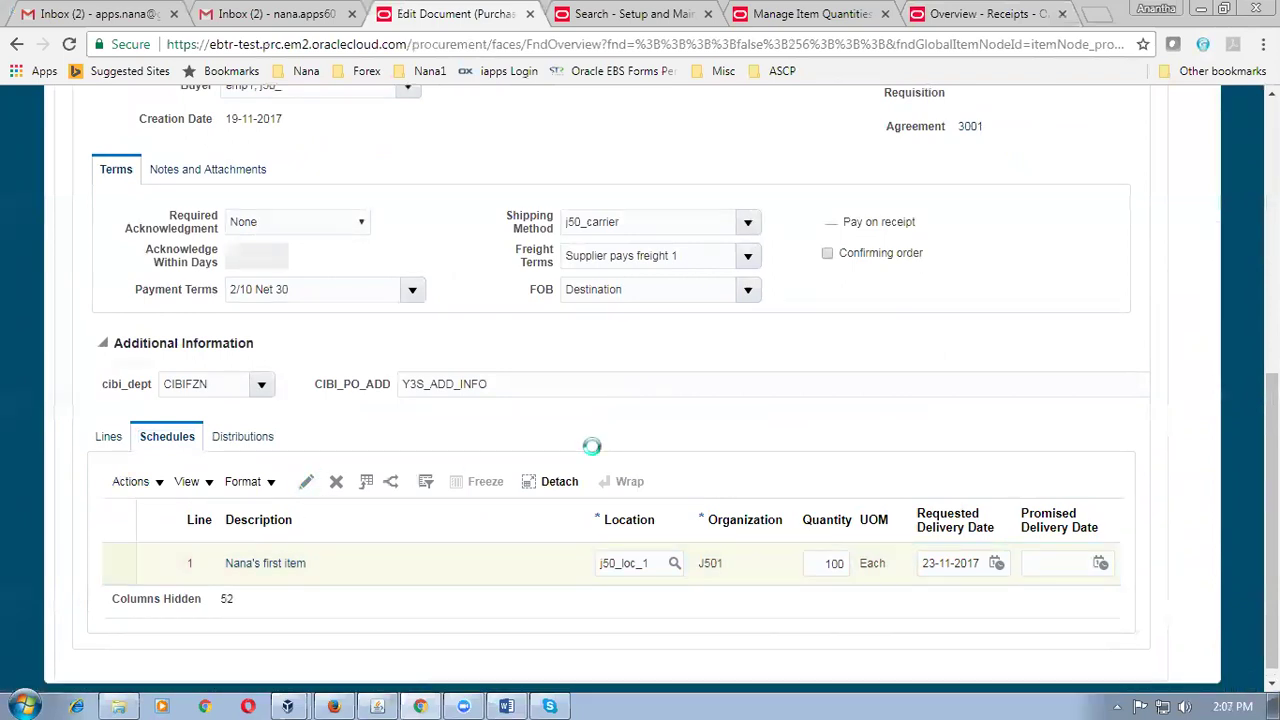
scroll(706, 434, down, 9)
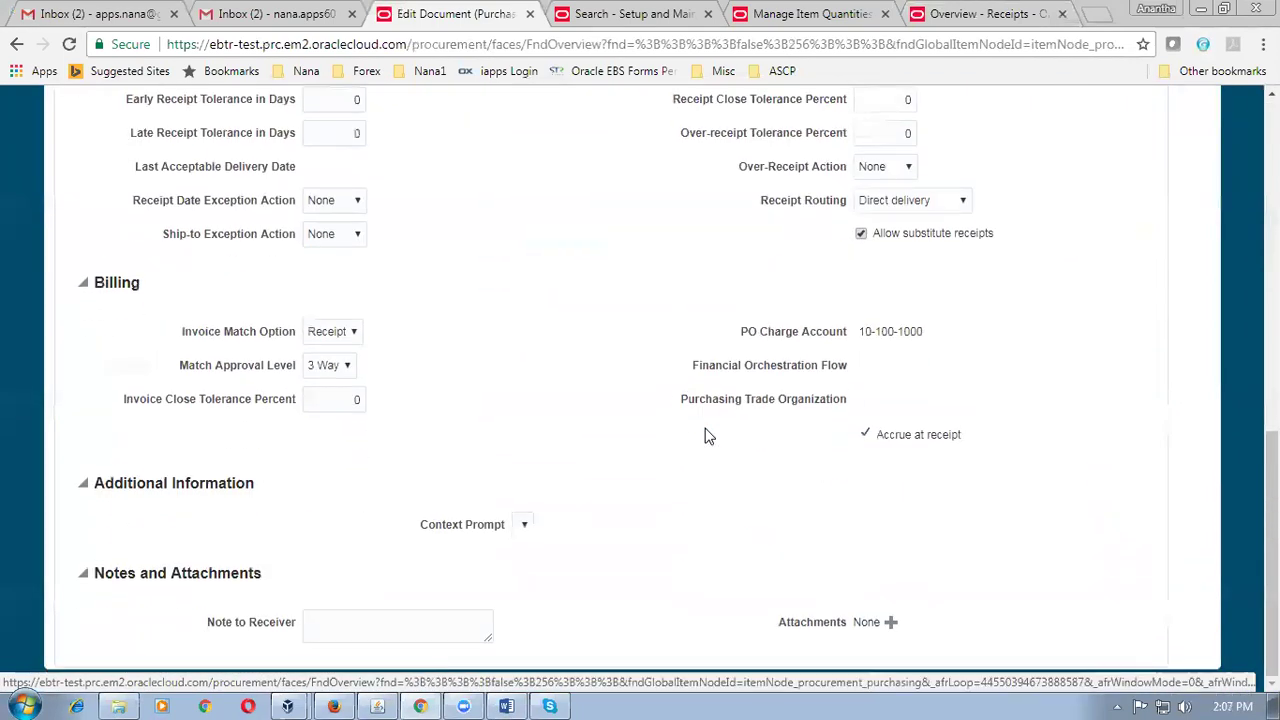
scroll(706, 434, up, 1)
click(909, 288)
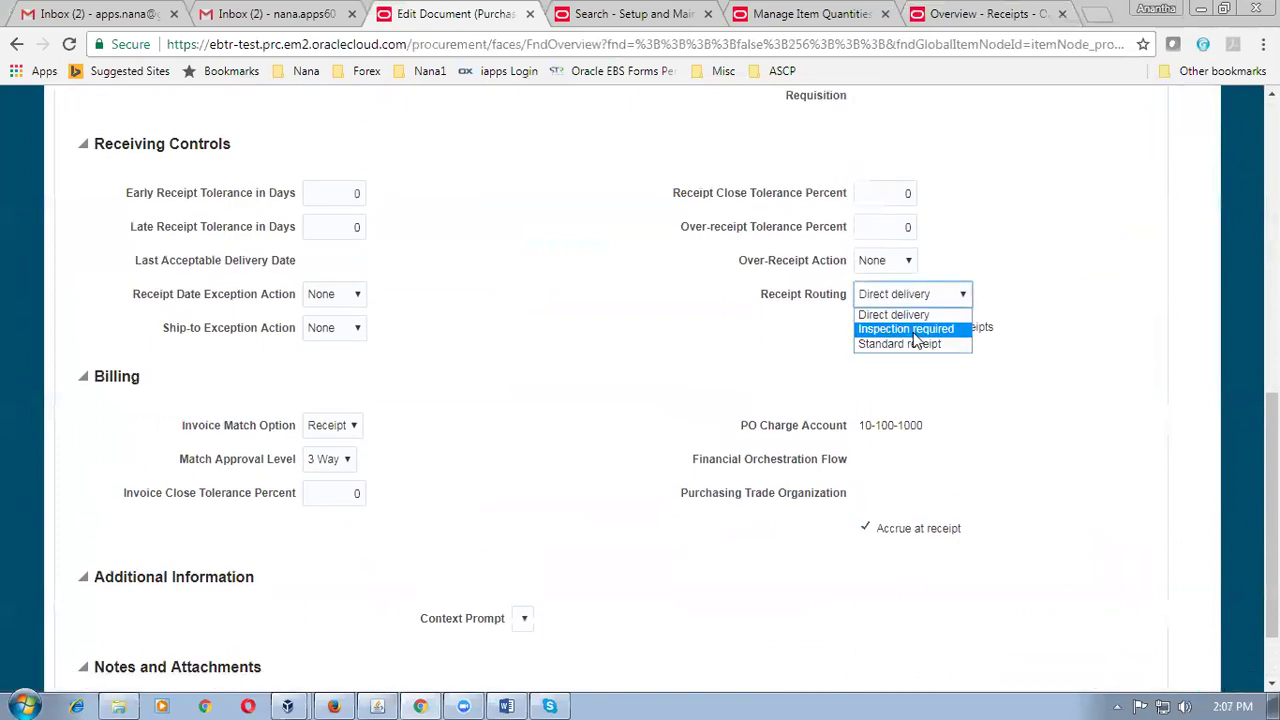
click(908, 329)
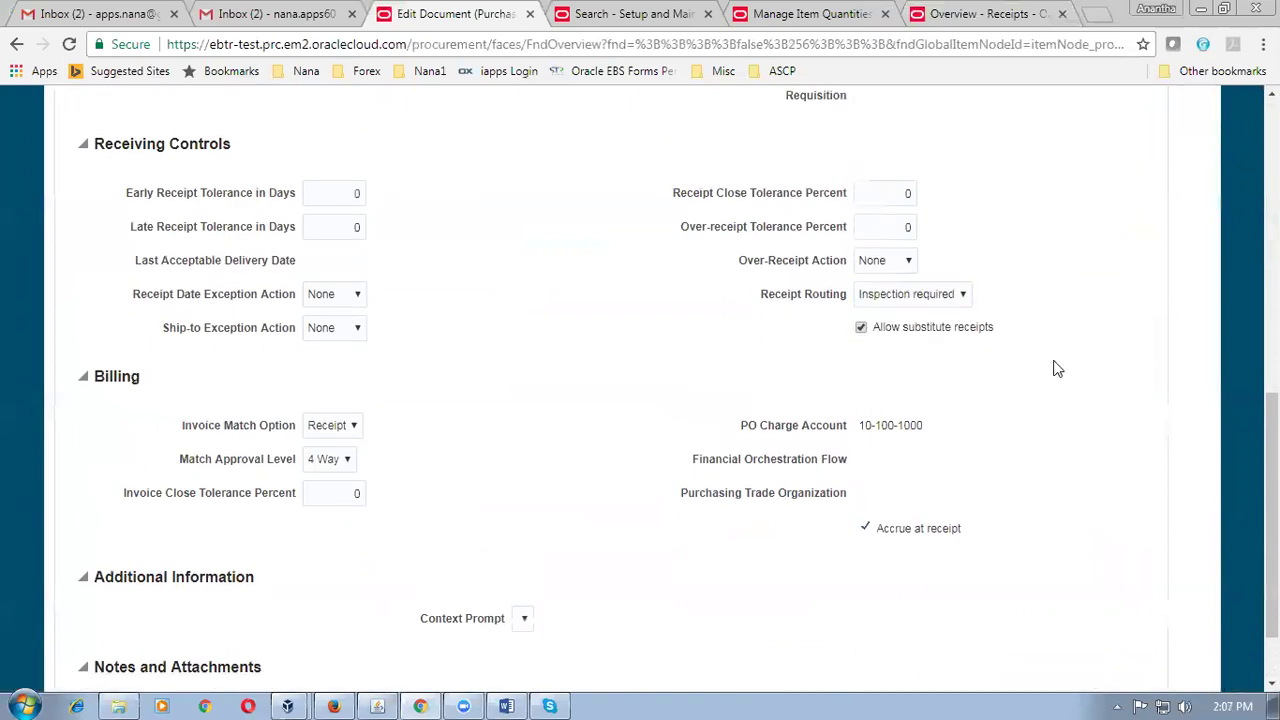
scroll(1058, 369, up, 8)
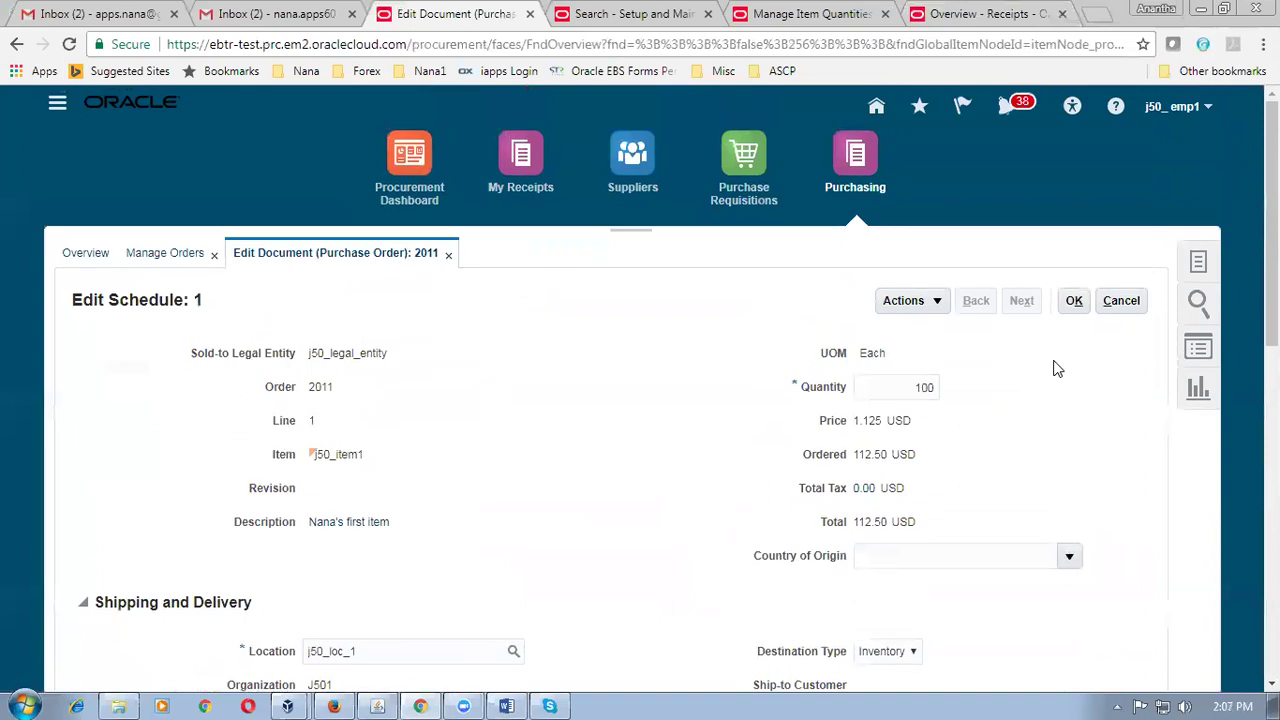
click(1078, 314)
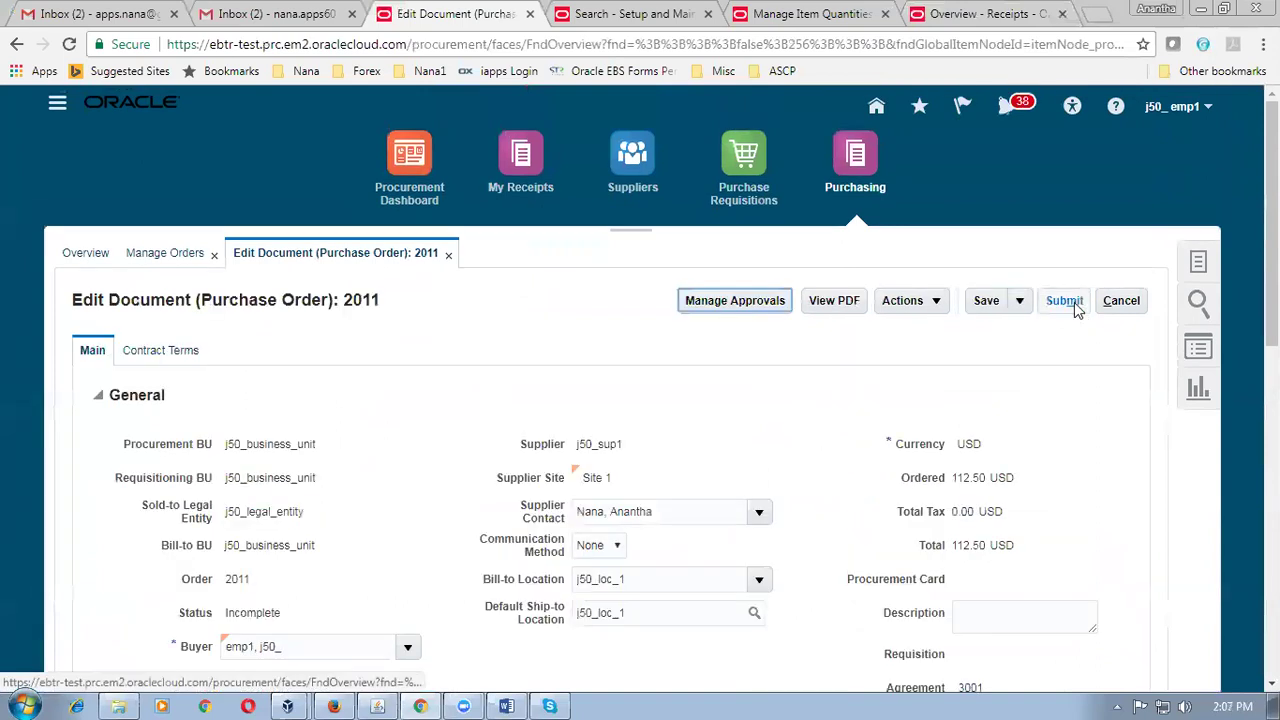
Submit purchase order 2011 for approval and switch to the Overview - Receipts tab.
click(1070, 302)
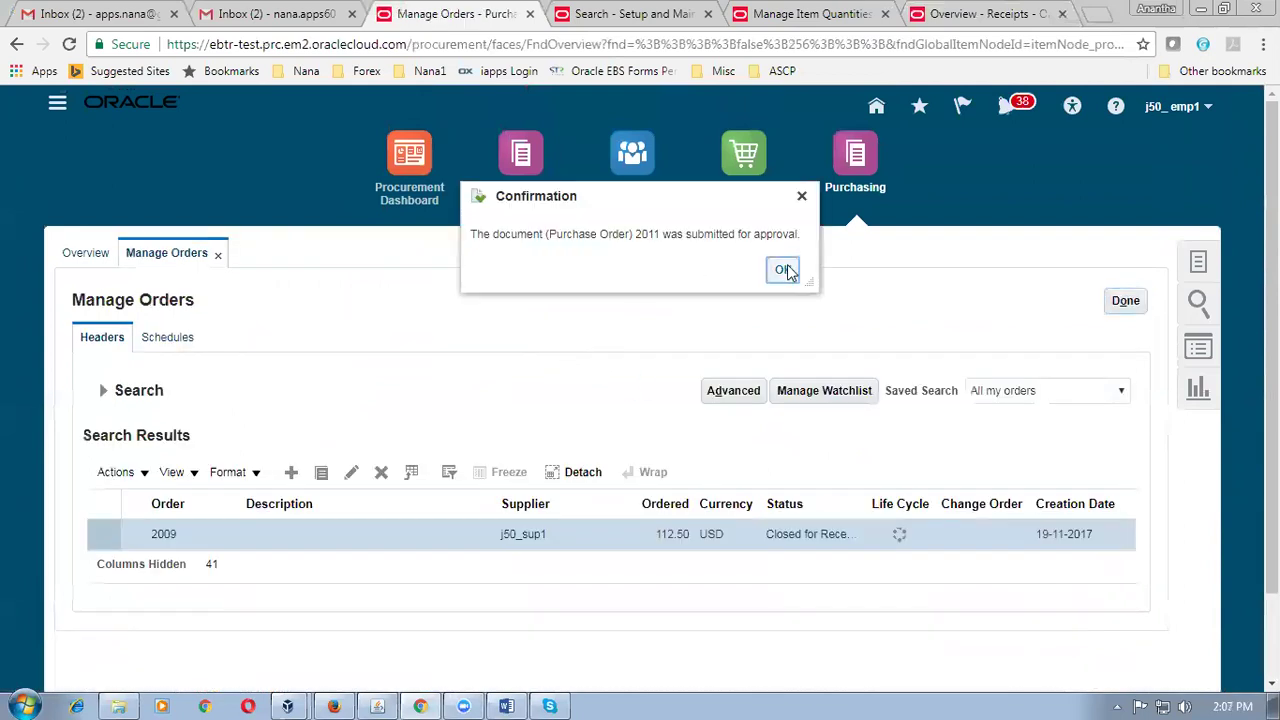
click(786, 270)
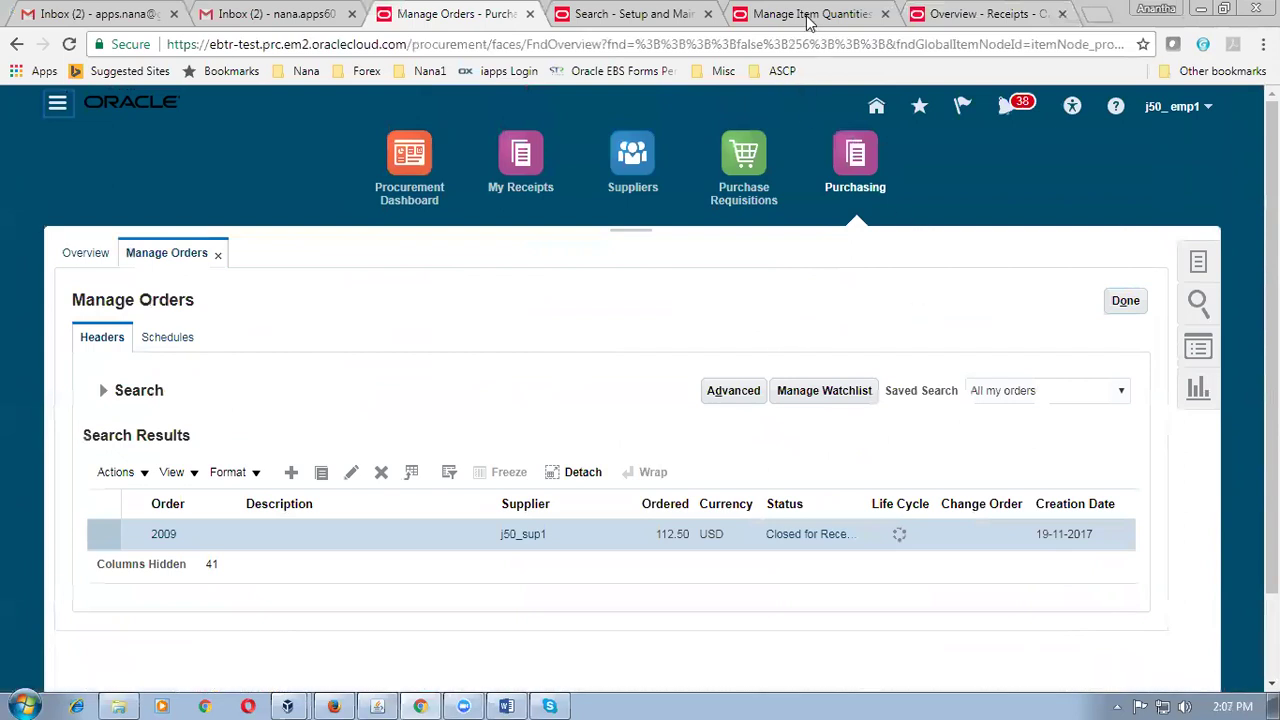
click(967, 17)
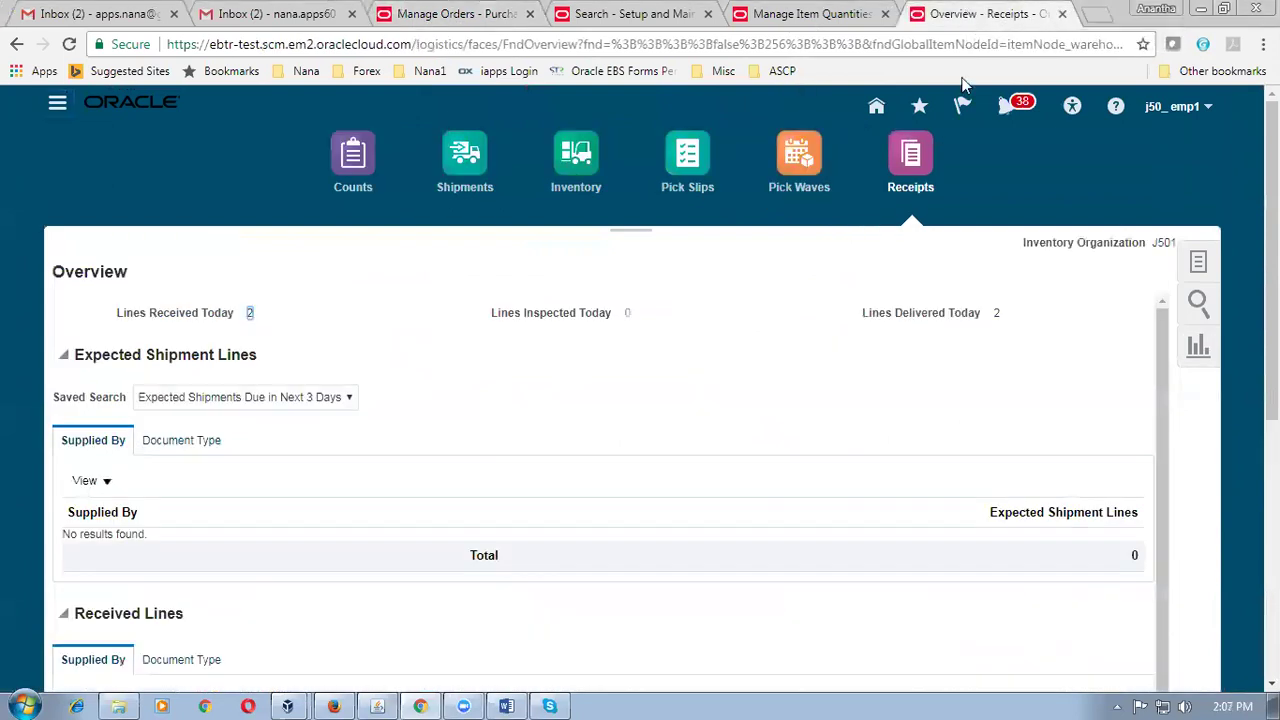
Search expected shipments for PO 2011 with the Due Date filter cleared, which hits a required-field error.
click(1199, 263)
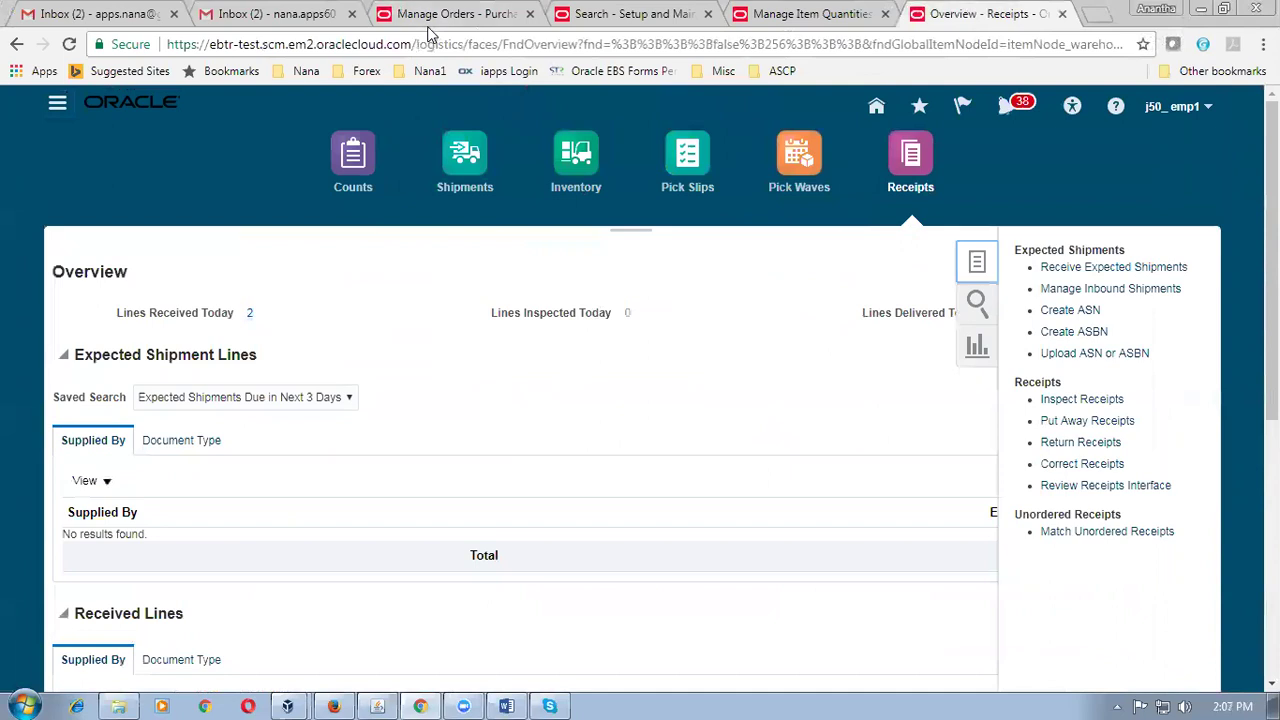
click(1070, 268)
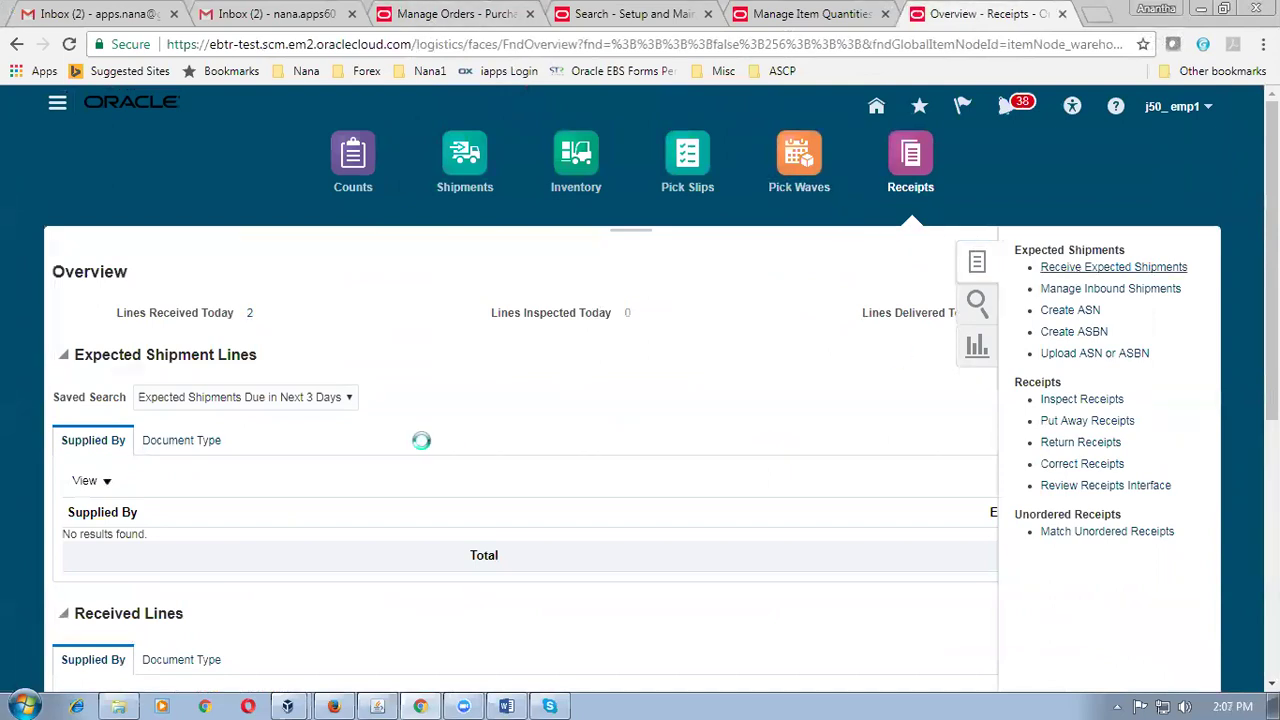
click(362, 273)
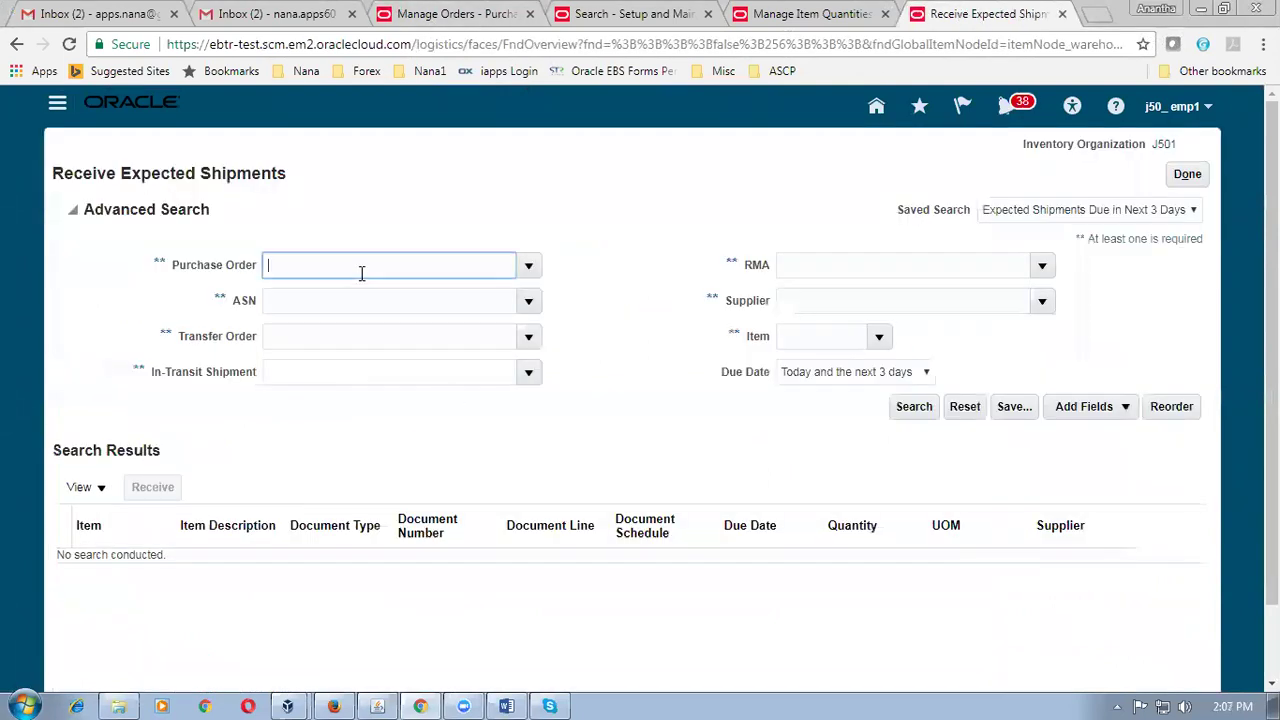
text(2011)
key(Tab)
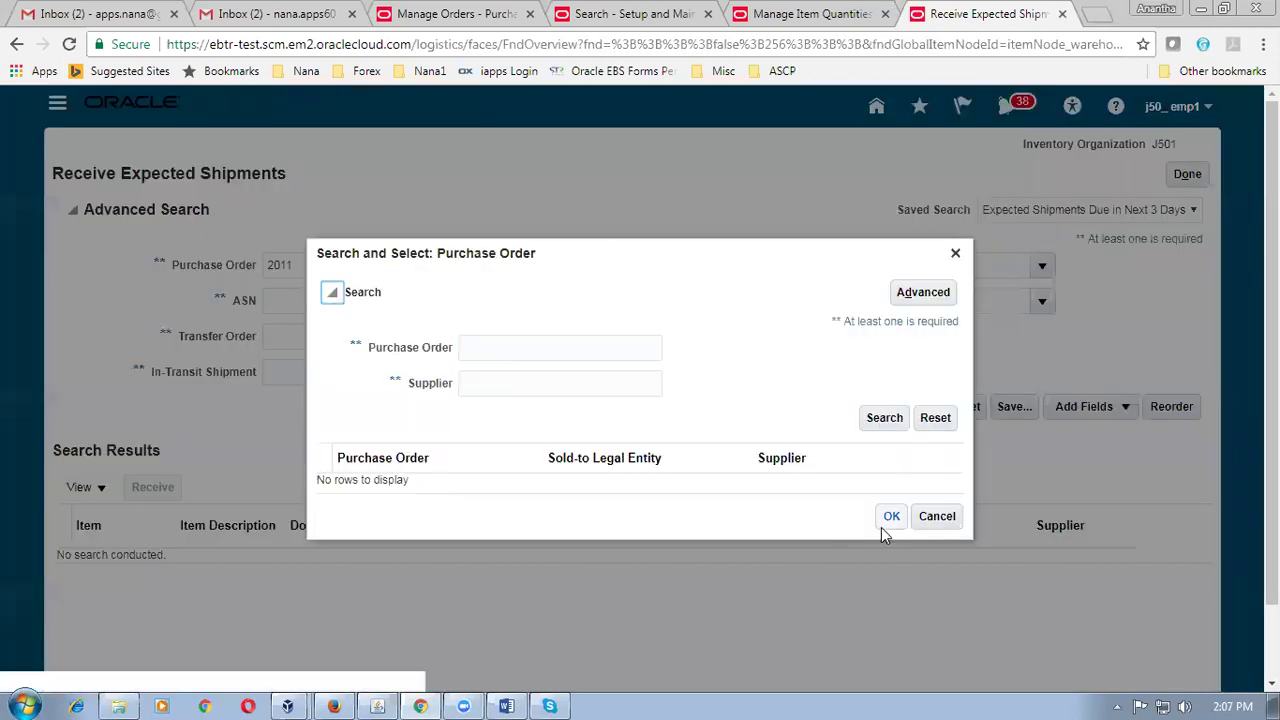
click(935, 516)
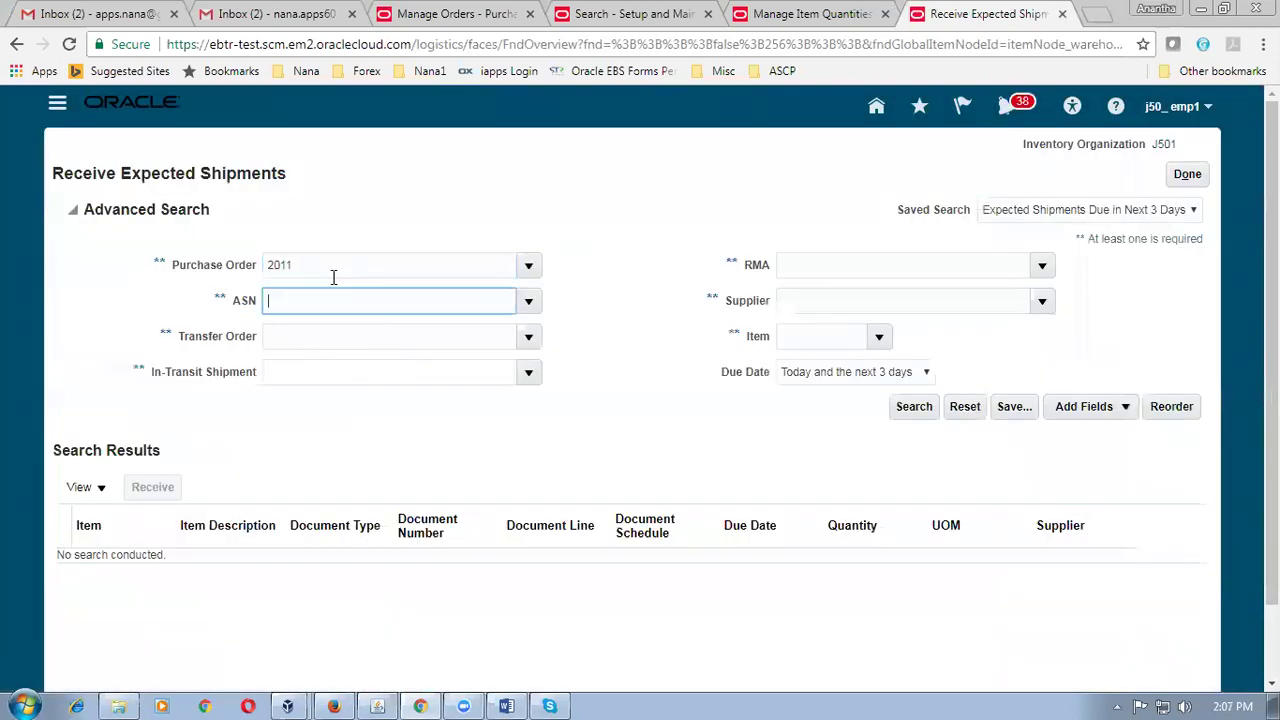
click(800, 372)
click(806, 395)
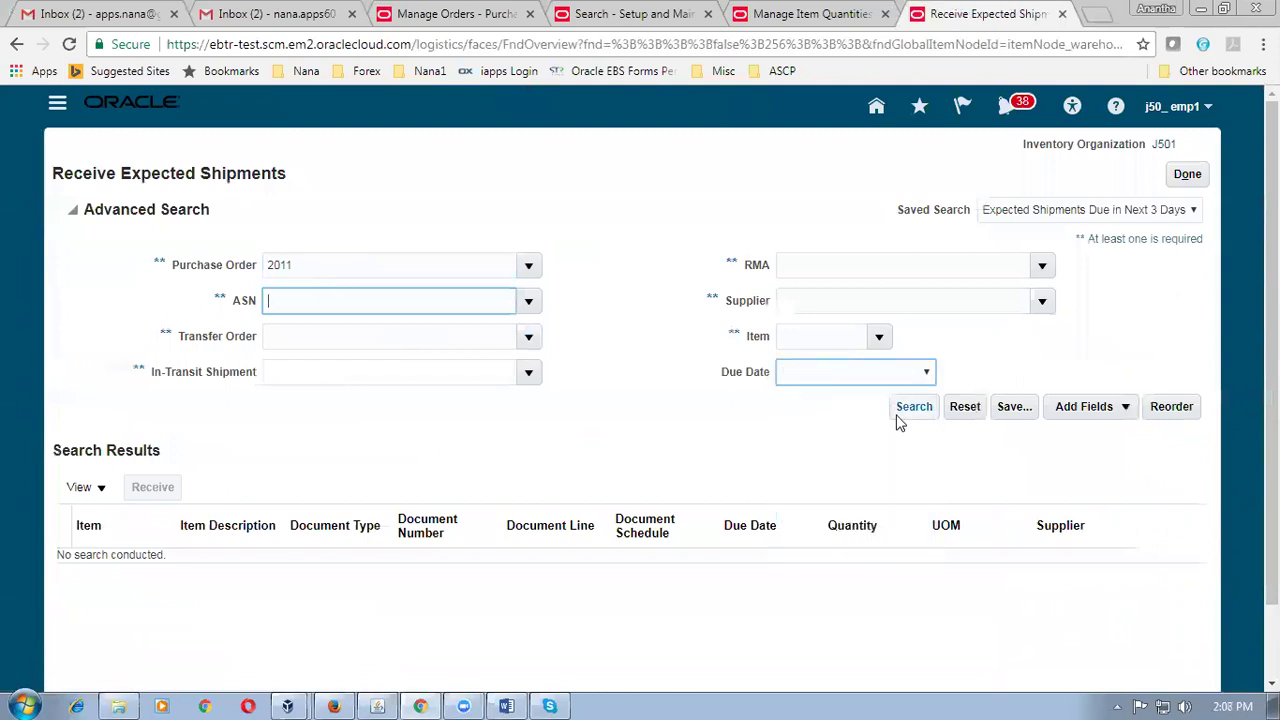
click(902, 410)
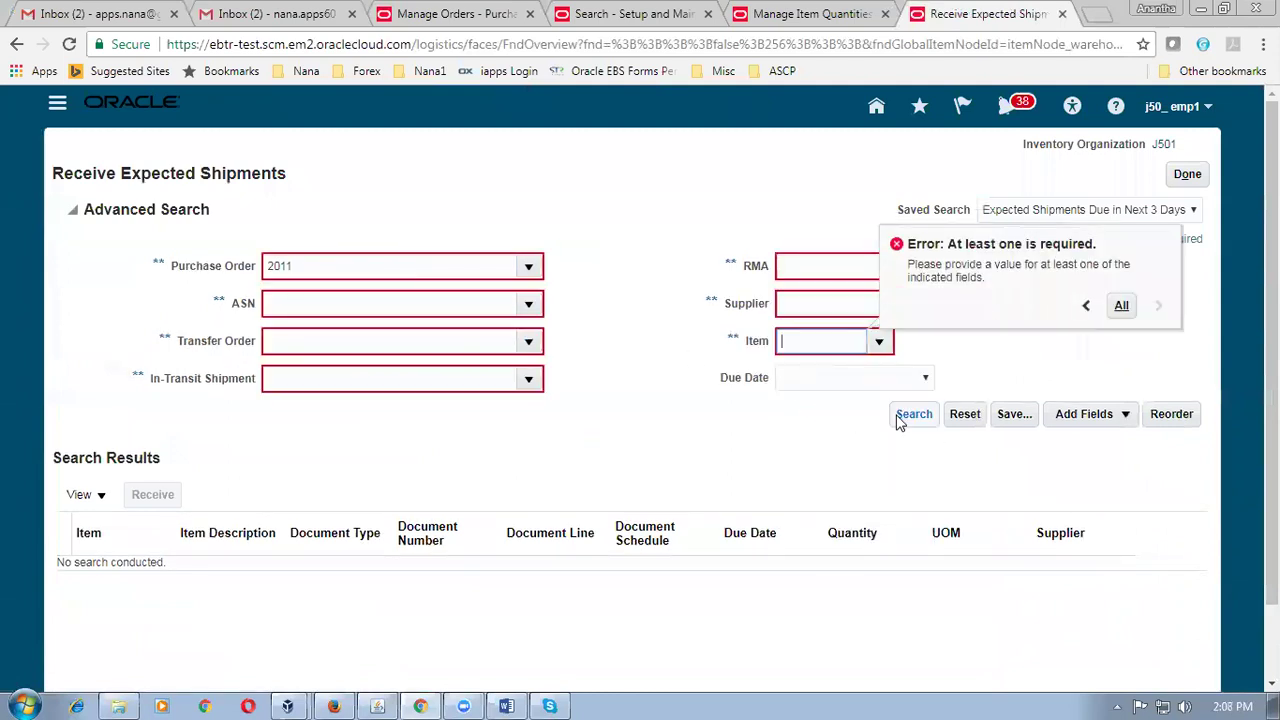
click(680, 418)
Re-enter PO 2011 as the search criterion, then leave the expected shipments search.
click(345, 261)
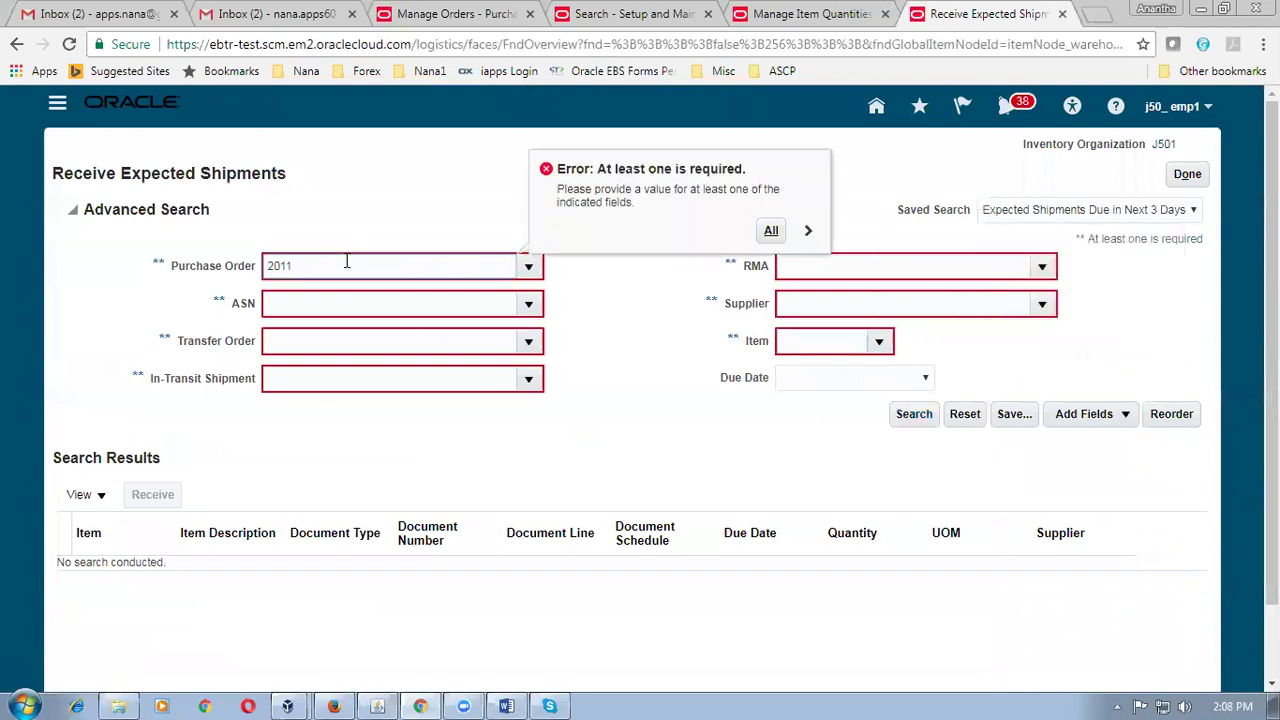
text(2011)
click(358, 302)
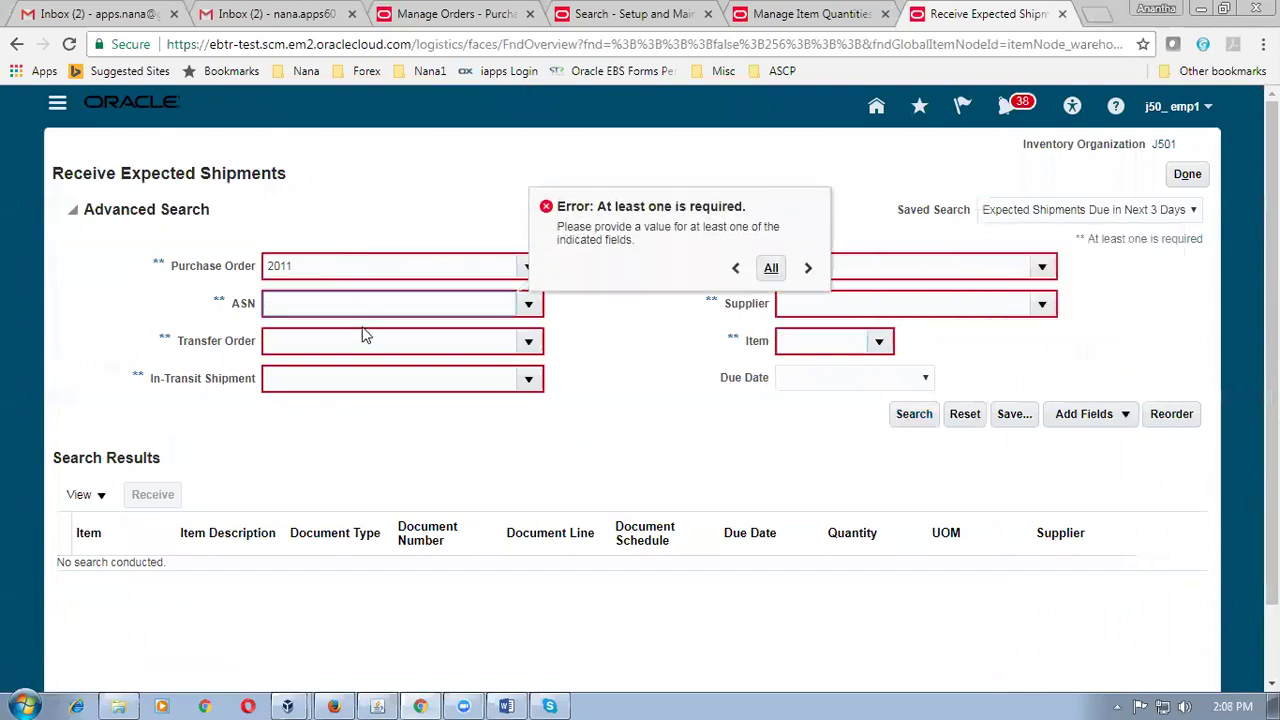
click(355, 268)
click(600, 340)
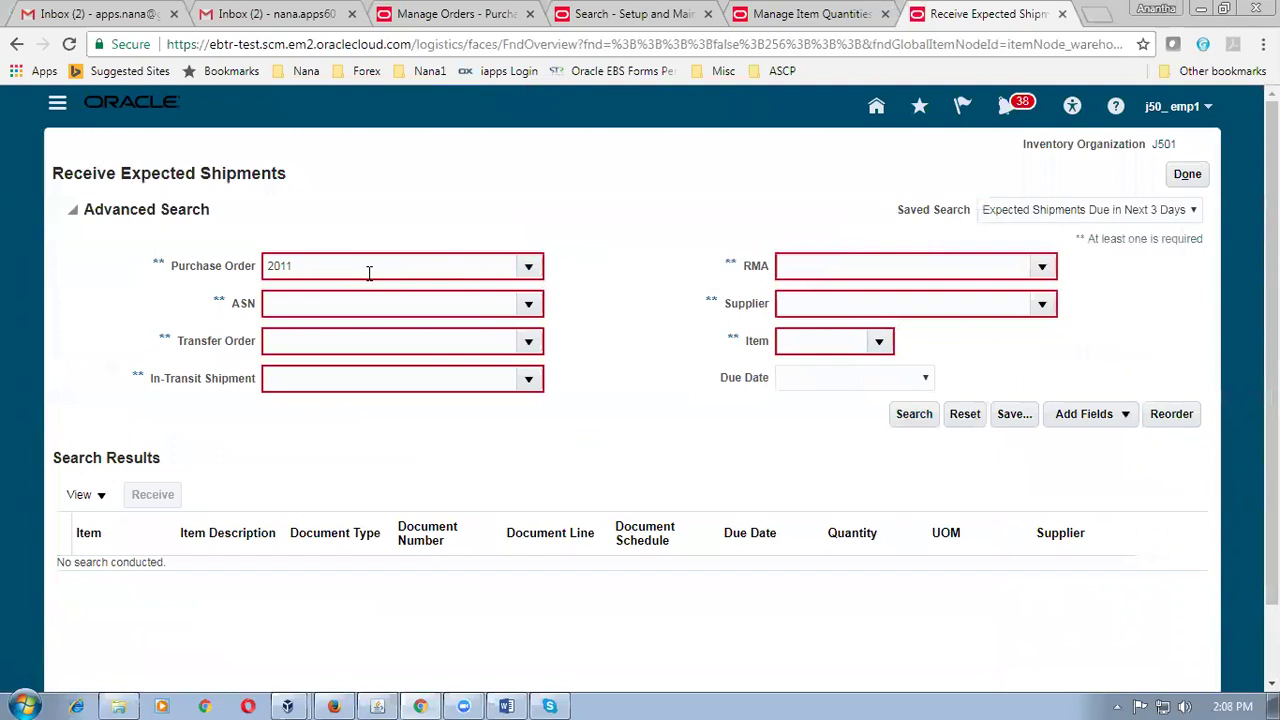
click(437, 24)
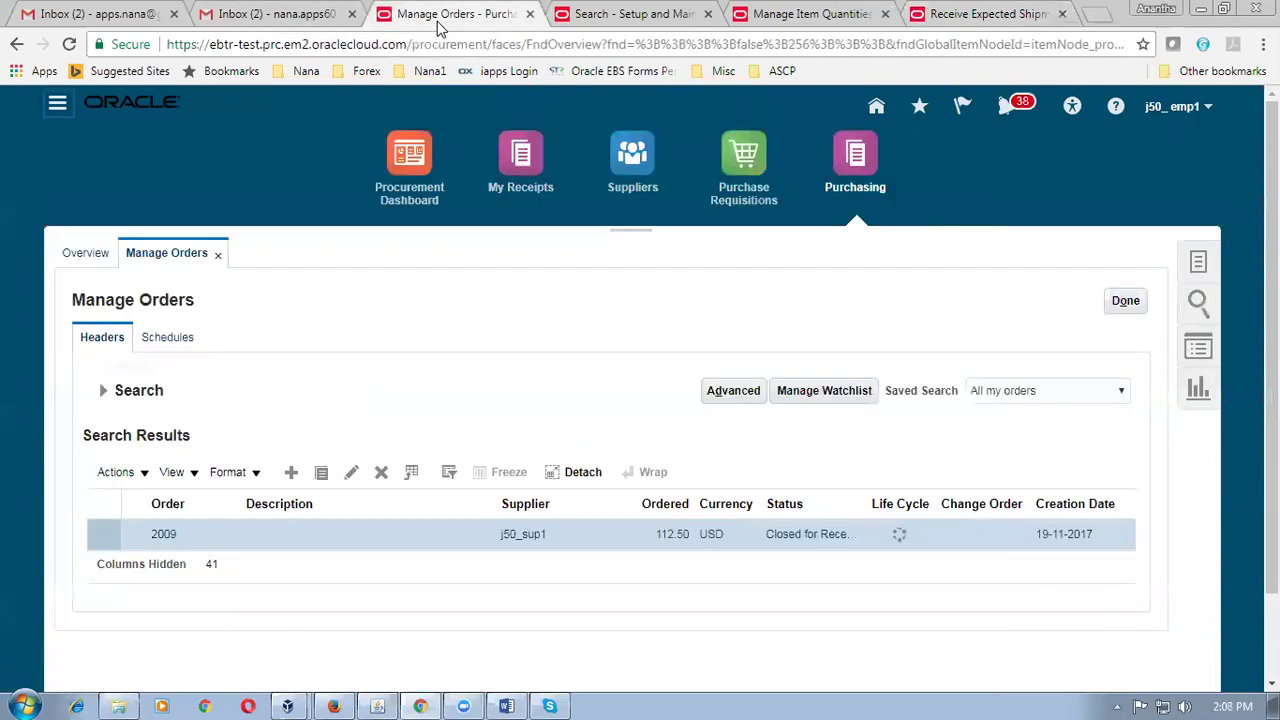
click(963, 12)
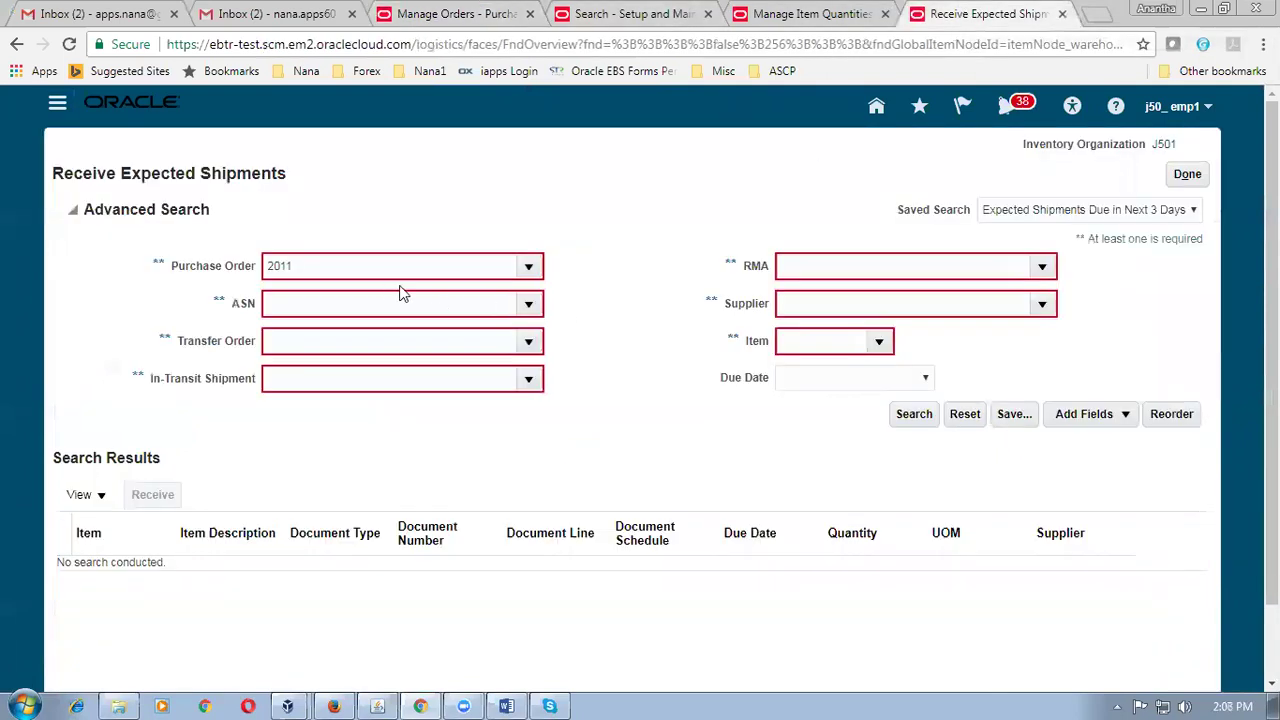
click(1192, 176)
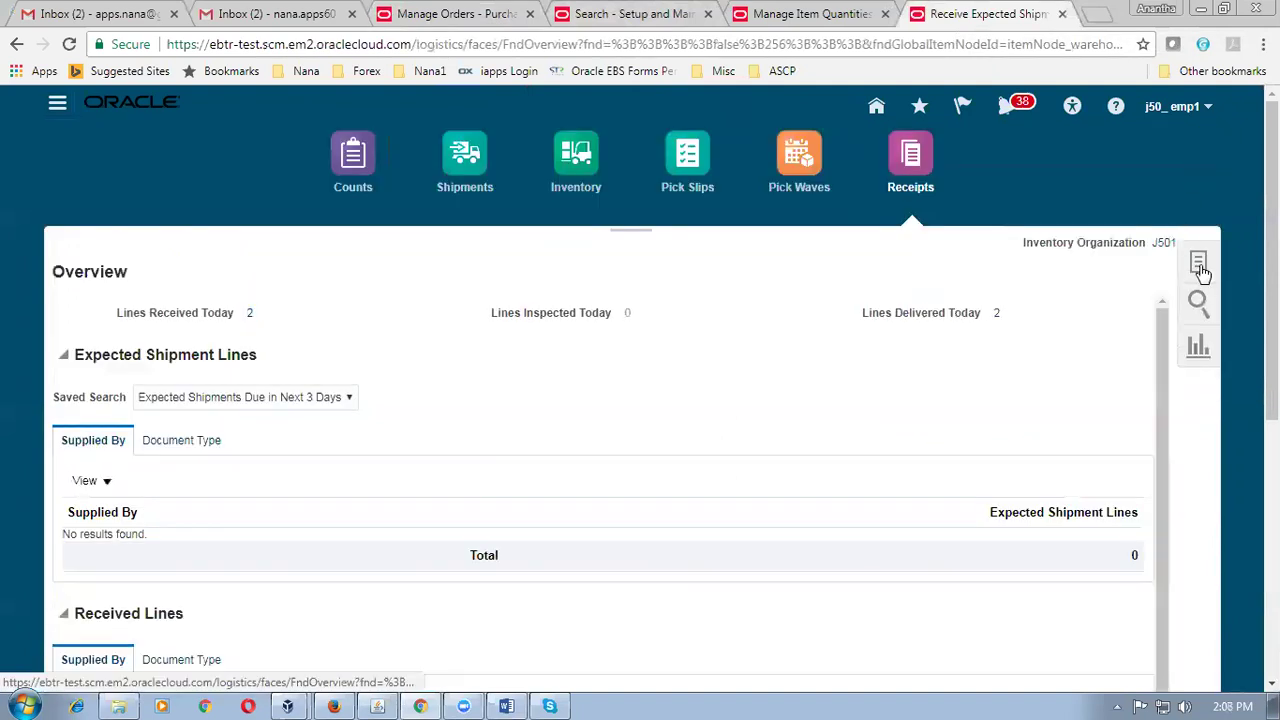
Search Receive Expected Shipments again for PO 2011 with no due date and receive the j50_item1 line.
click(1199, 264)
click(1136, 268)
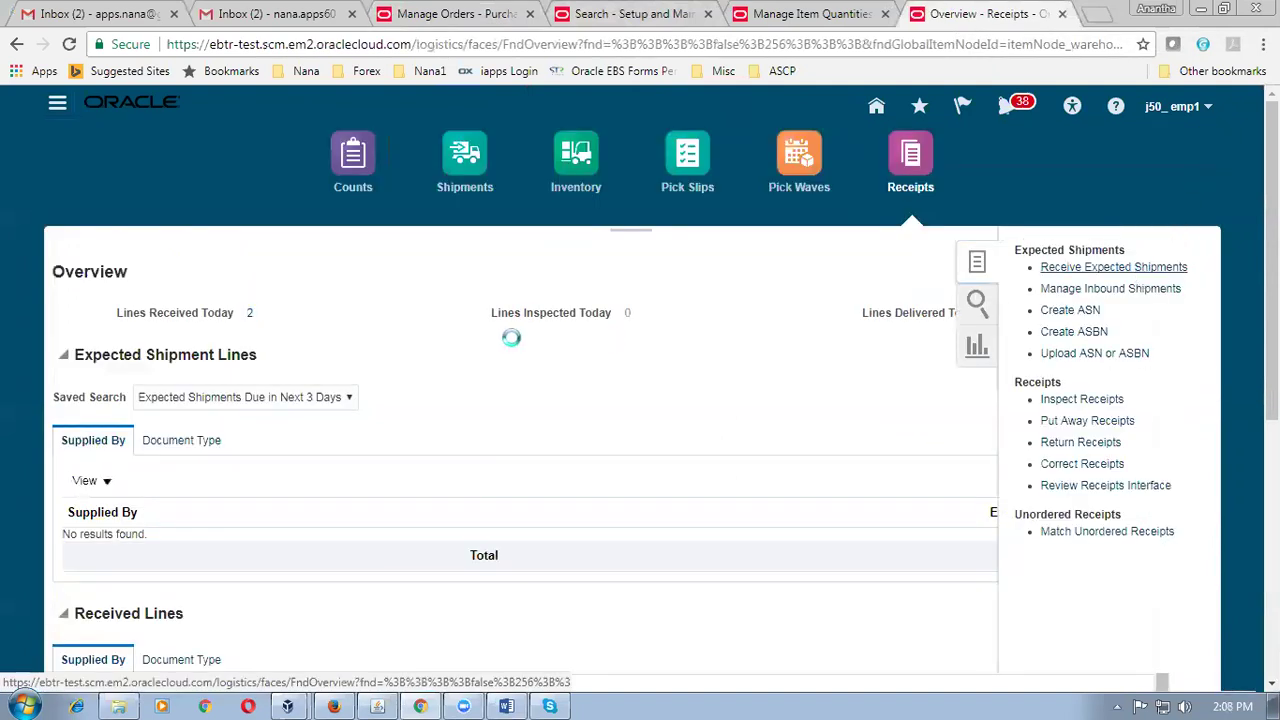
click(314, 273)
text(2011)
key(Tab)
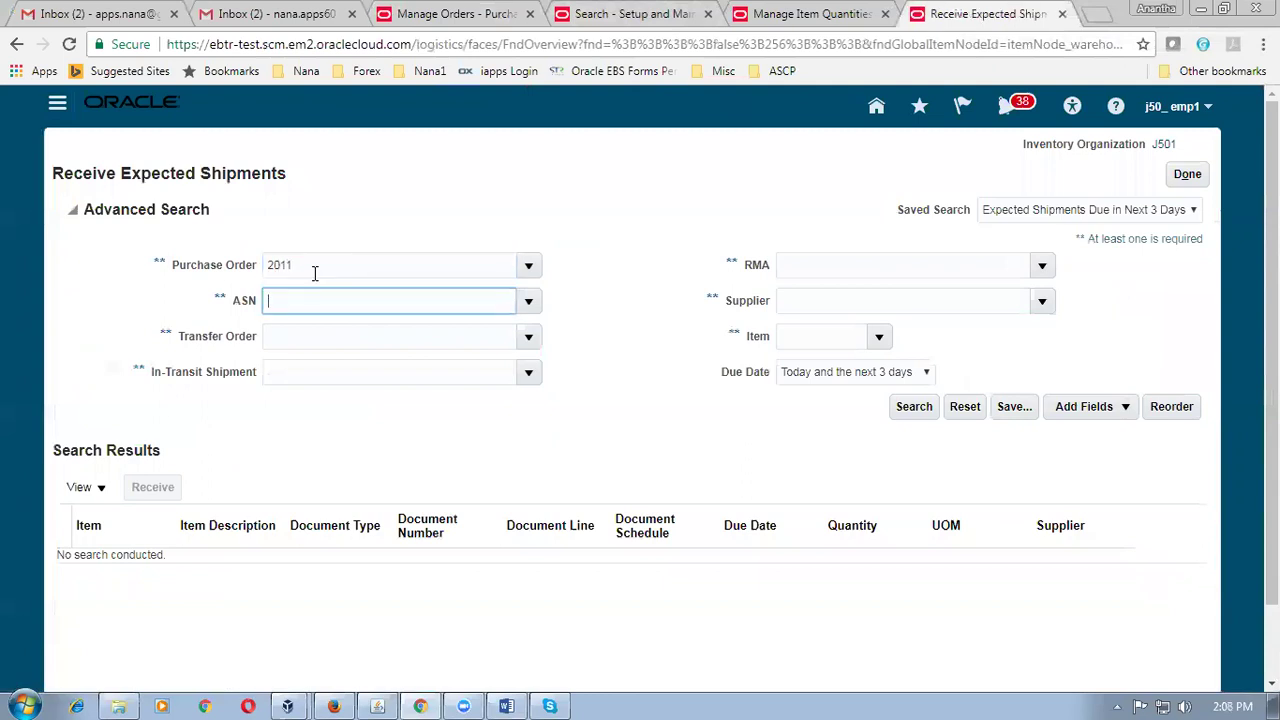
click(806, 376)
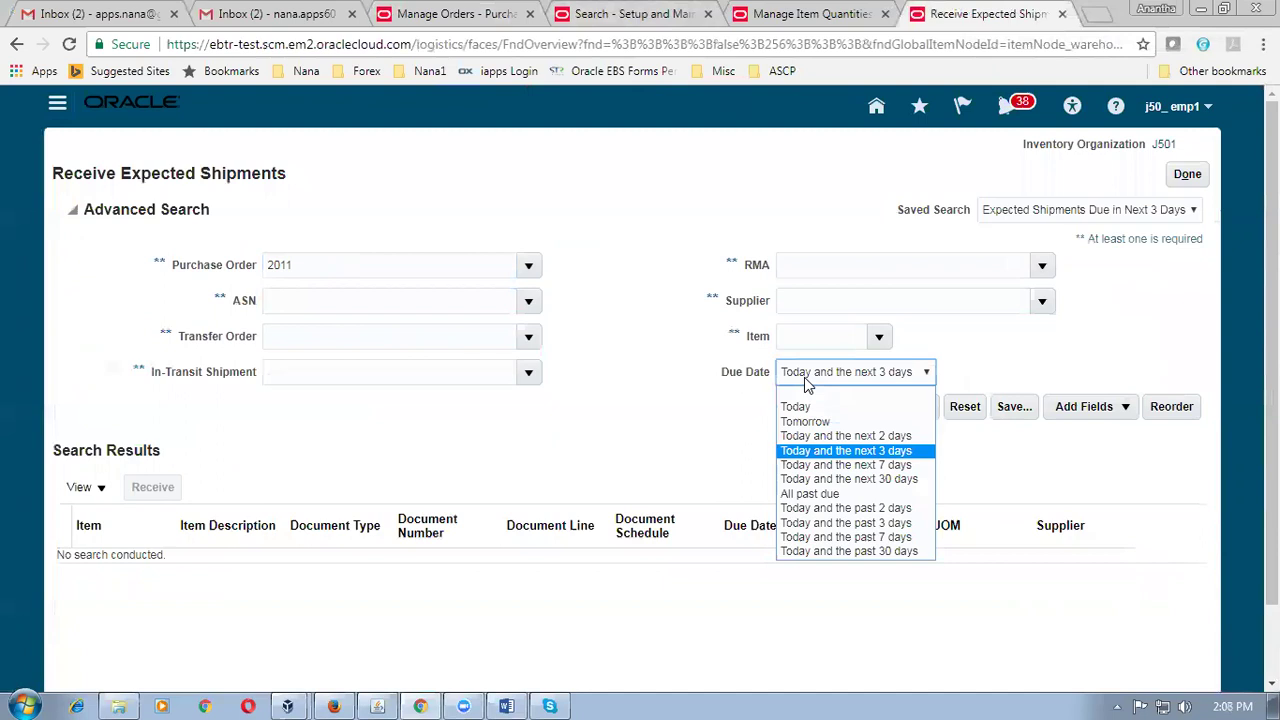
click(790, 401)
click(930, 406)
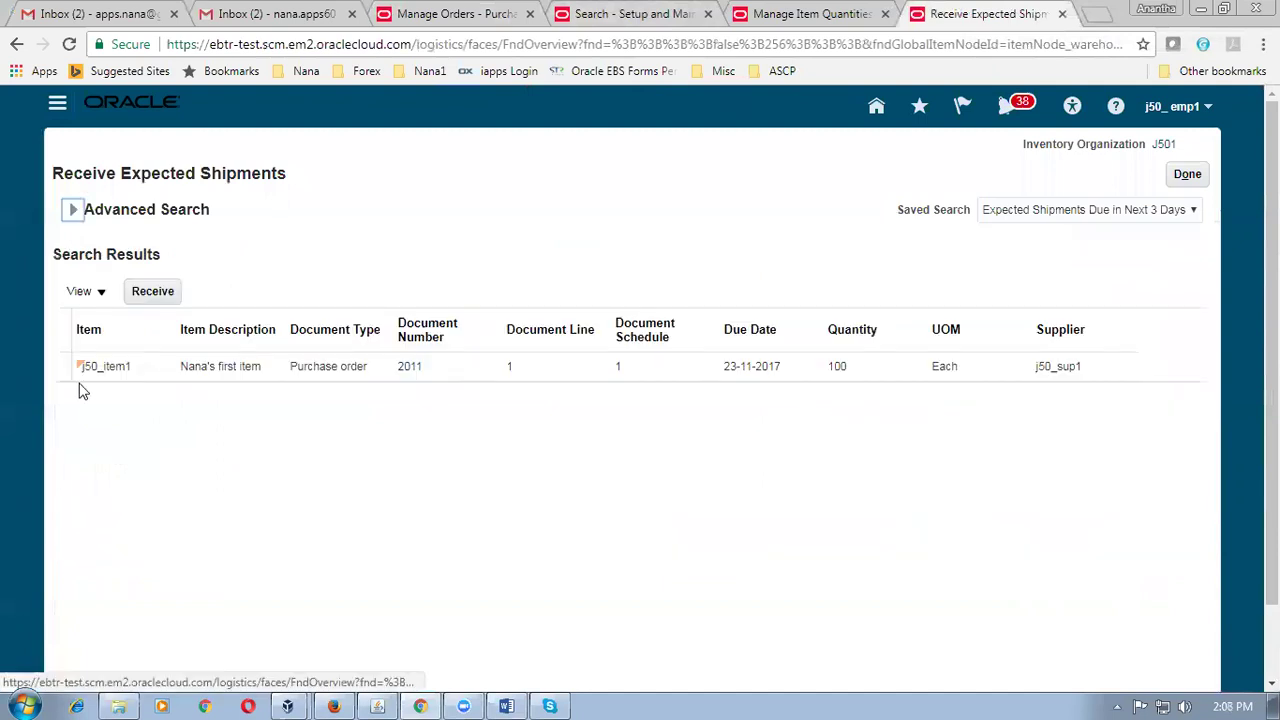
click(58, 367)
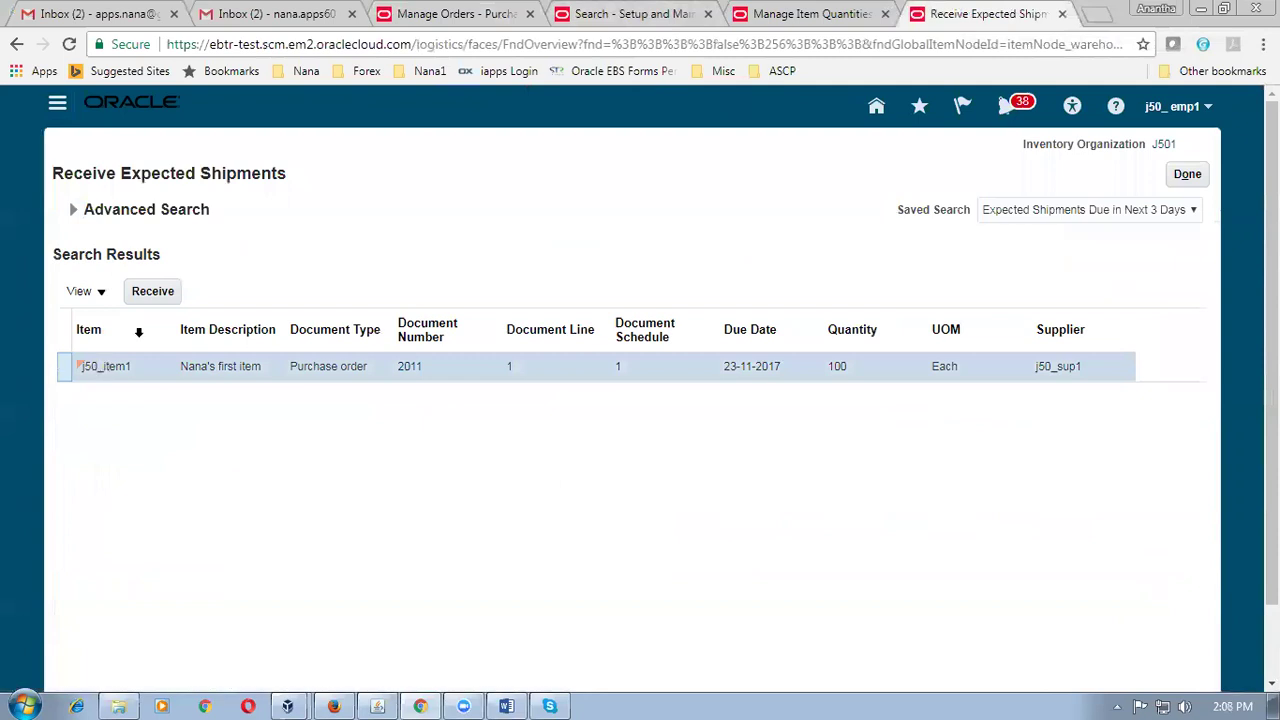
click(152, 292)
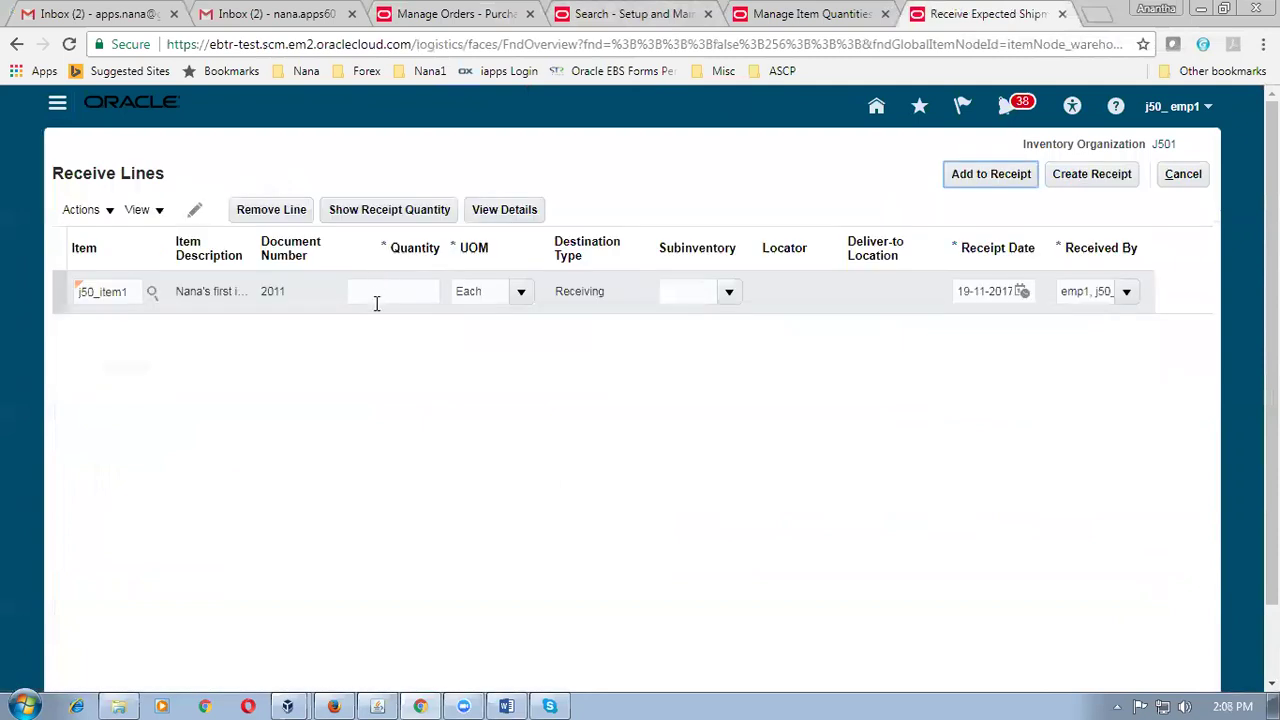
click(380, 210)
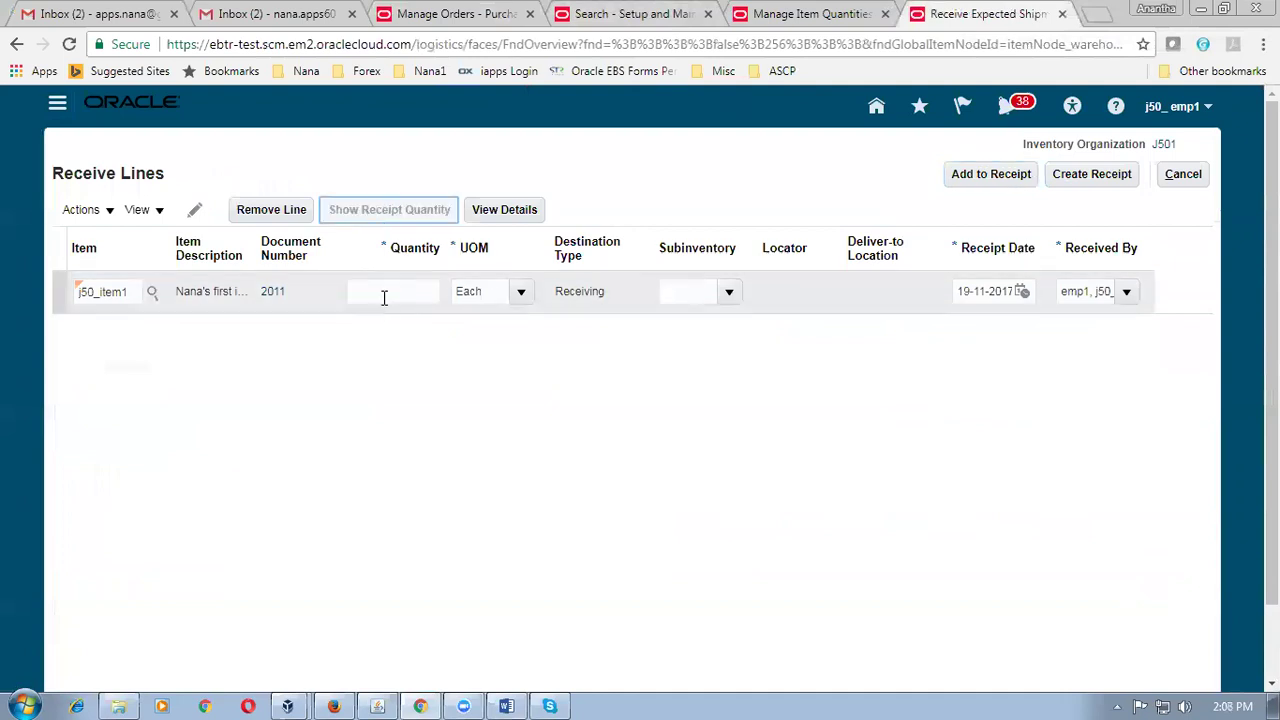
Check the 100-unit quantity on the j50_item1 line and create the receipt.
click(383, 292)
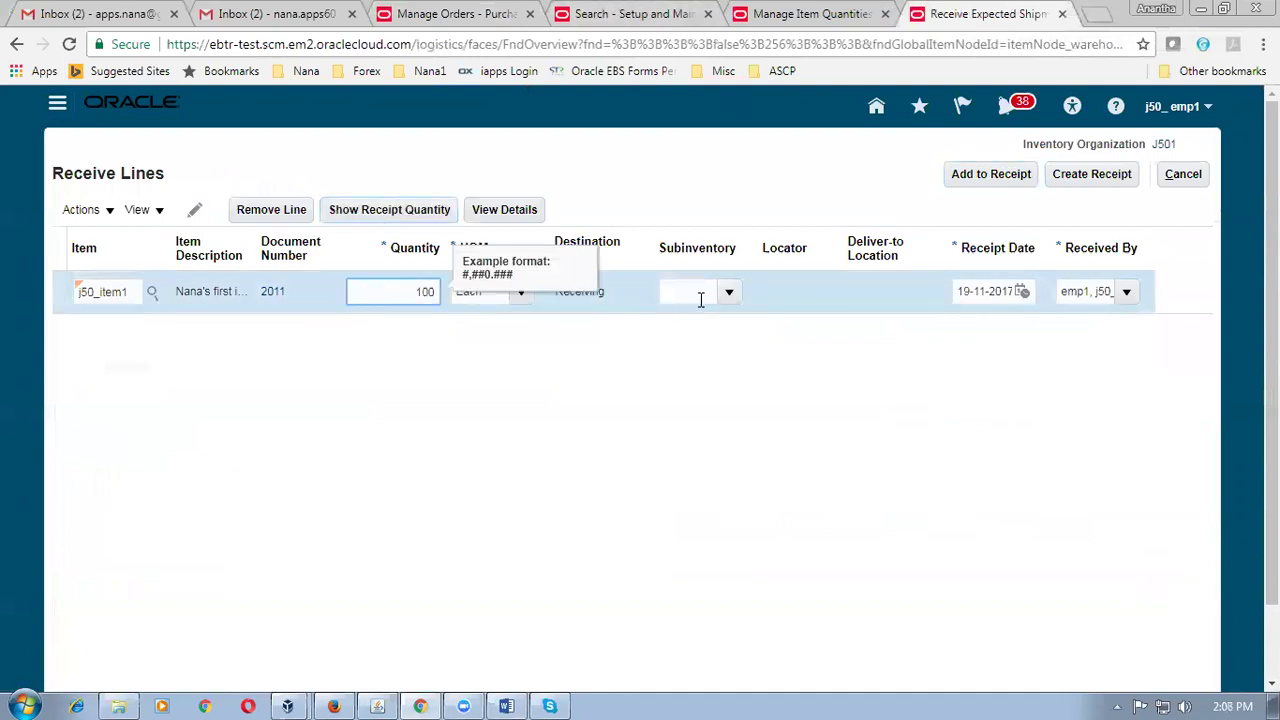
click(731, 296)
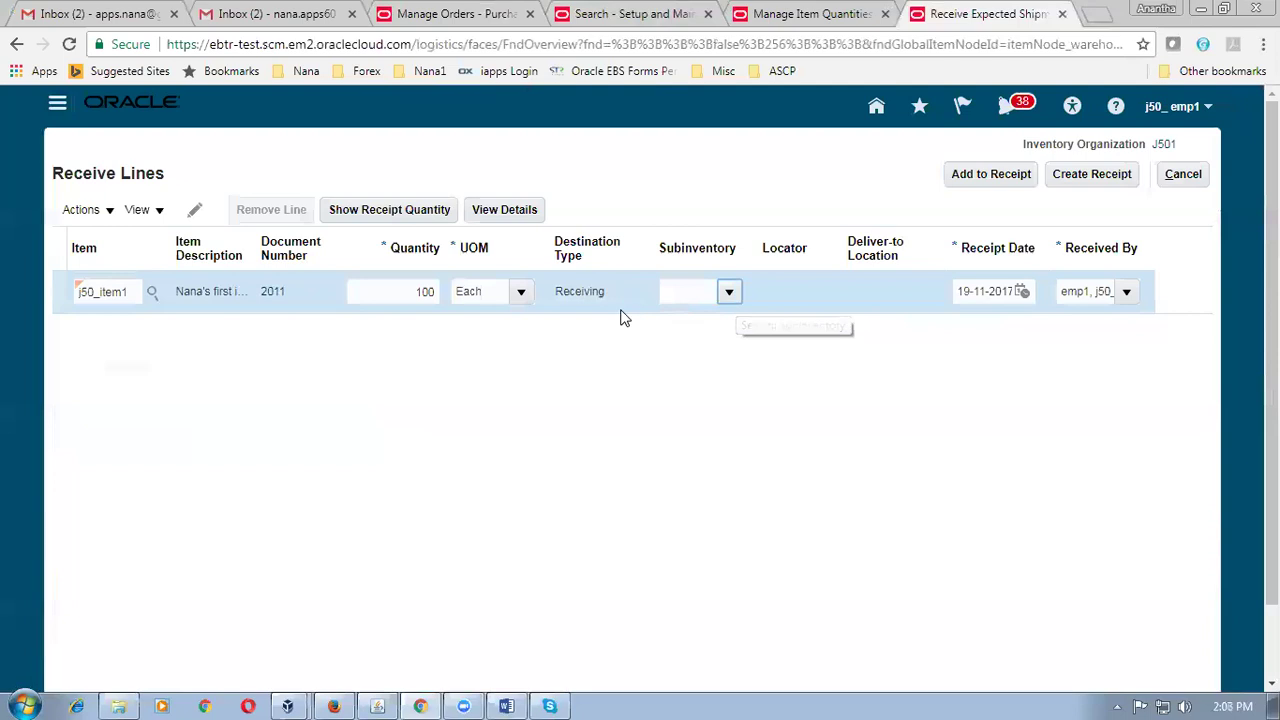
click(614, 449)
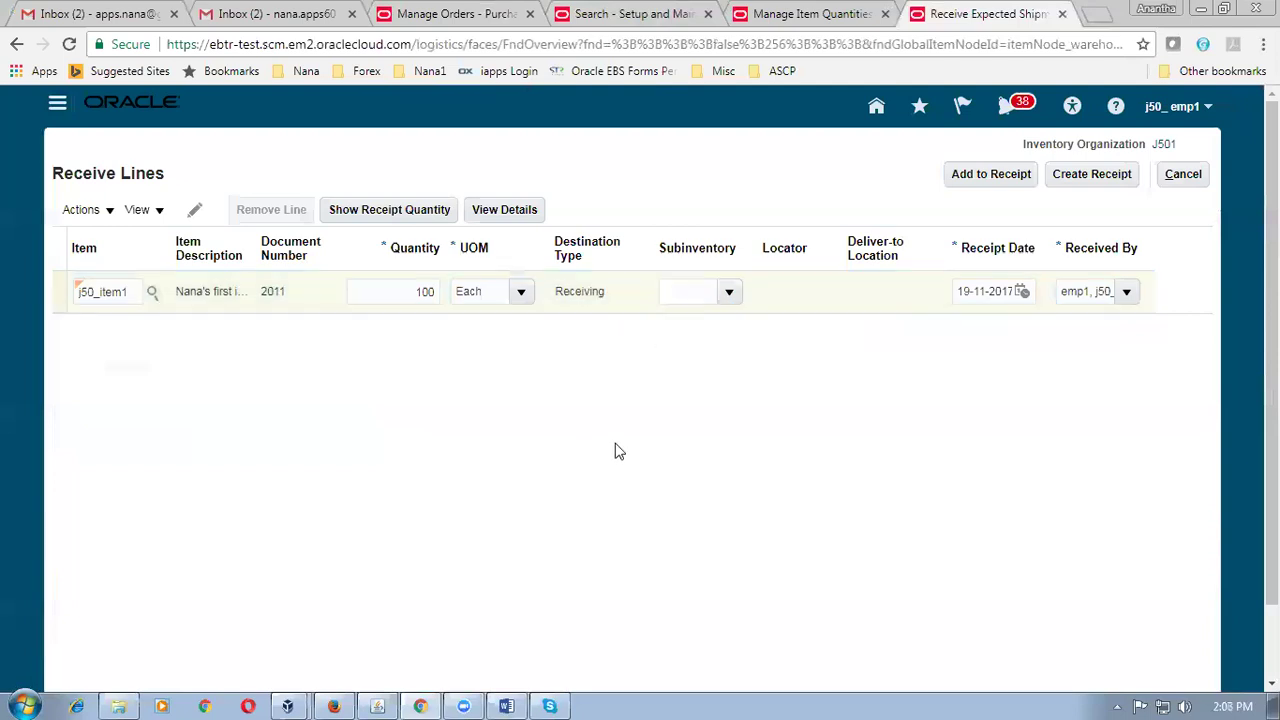
click(1097, 180)
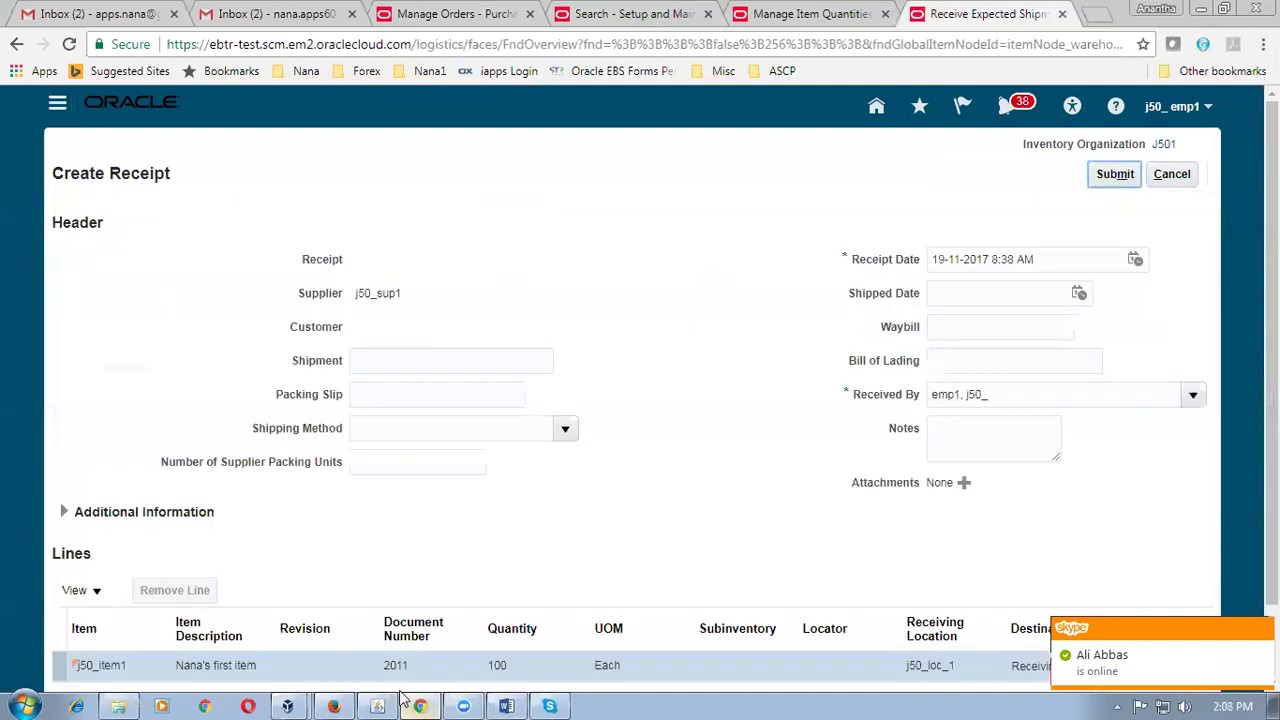
Quit the chat application from its taskbar icon.
right_click(549, 706)
click(535, 590)
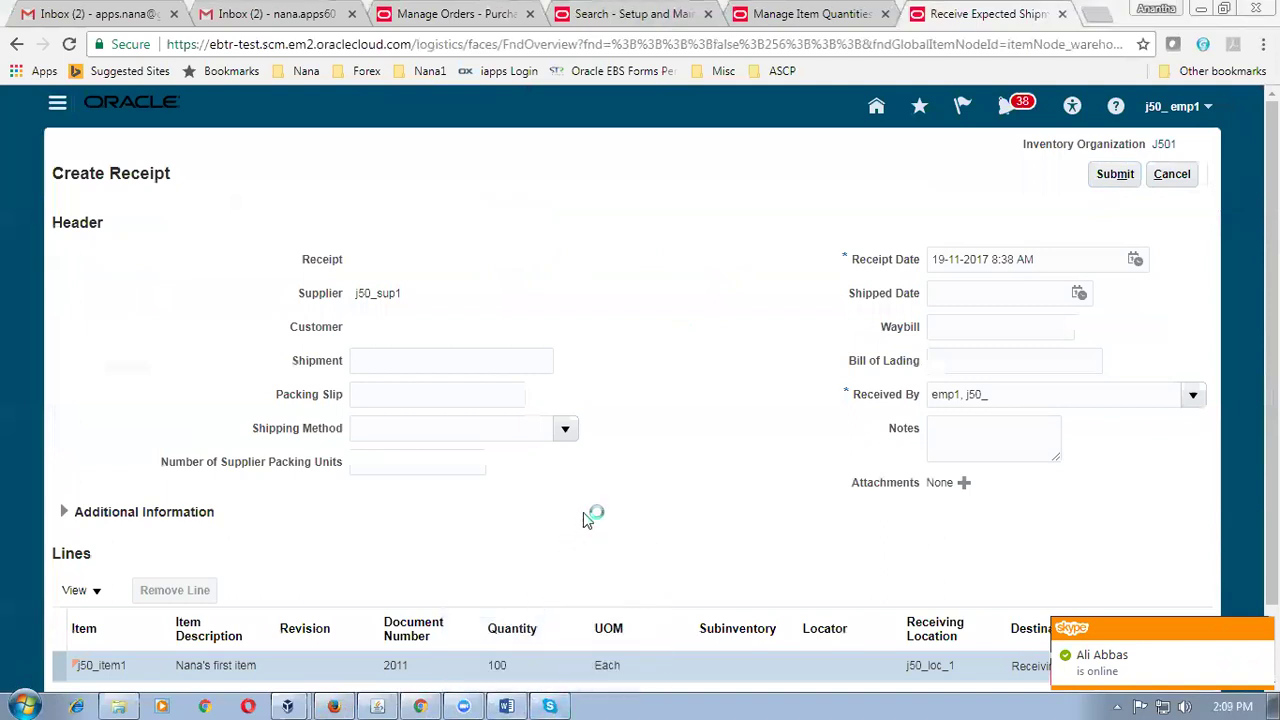
click(676, 446)
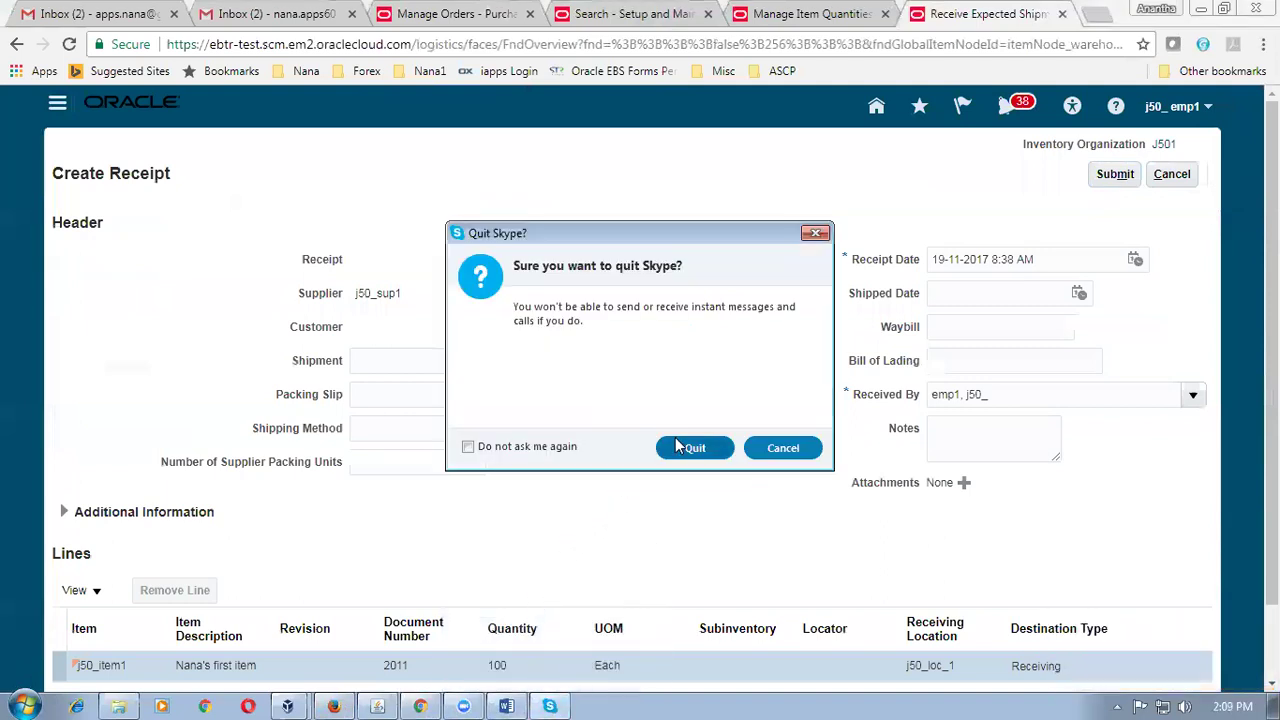
Submit the receipt, acknowledge that receipt 1003 was created, and leave the page.
click(1115, 174)
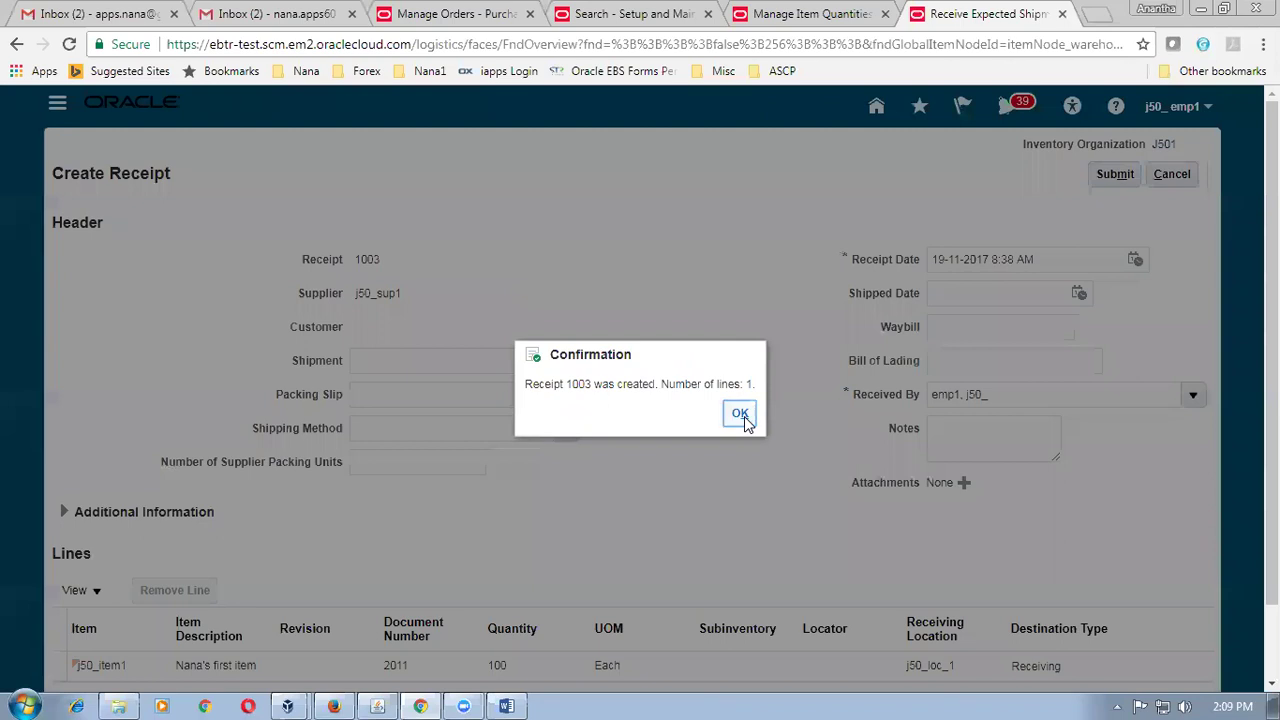
click(740, 414)
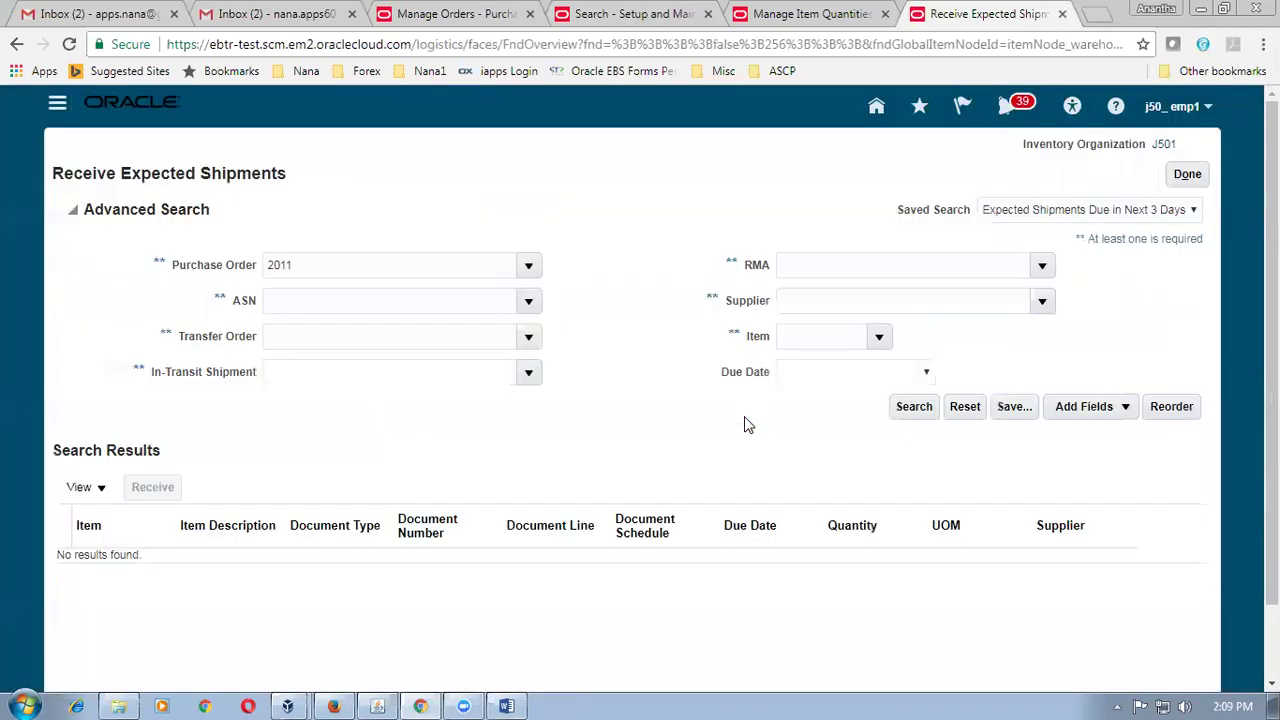
click(1192, 176)
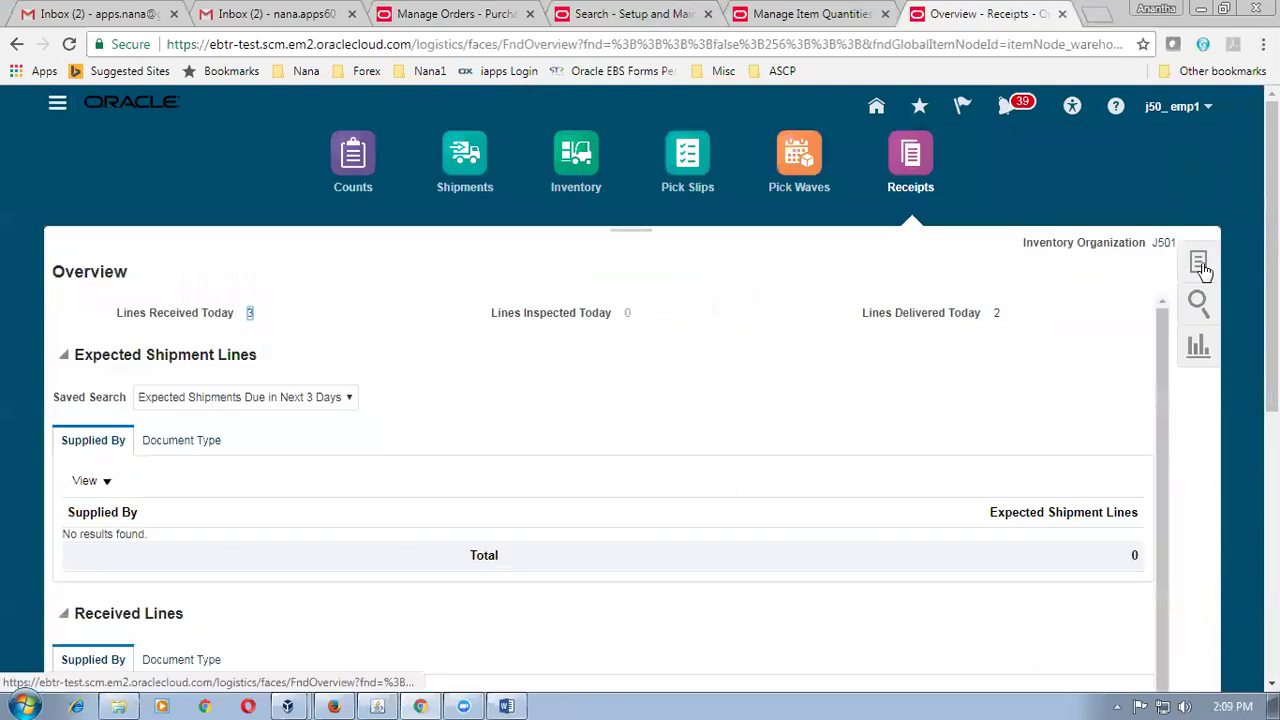
Search Put Away Receipts for receipt 1003, find no lines, and close the page.
click(1198, 268)
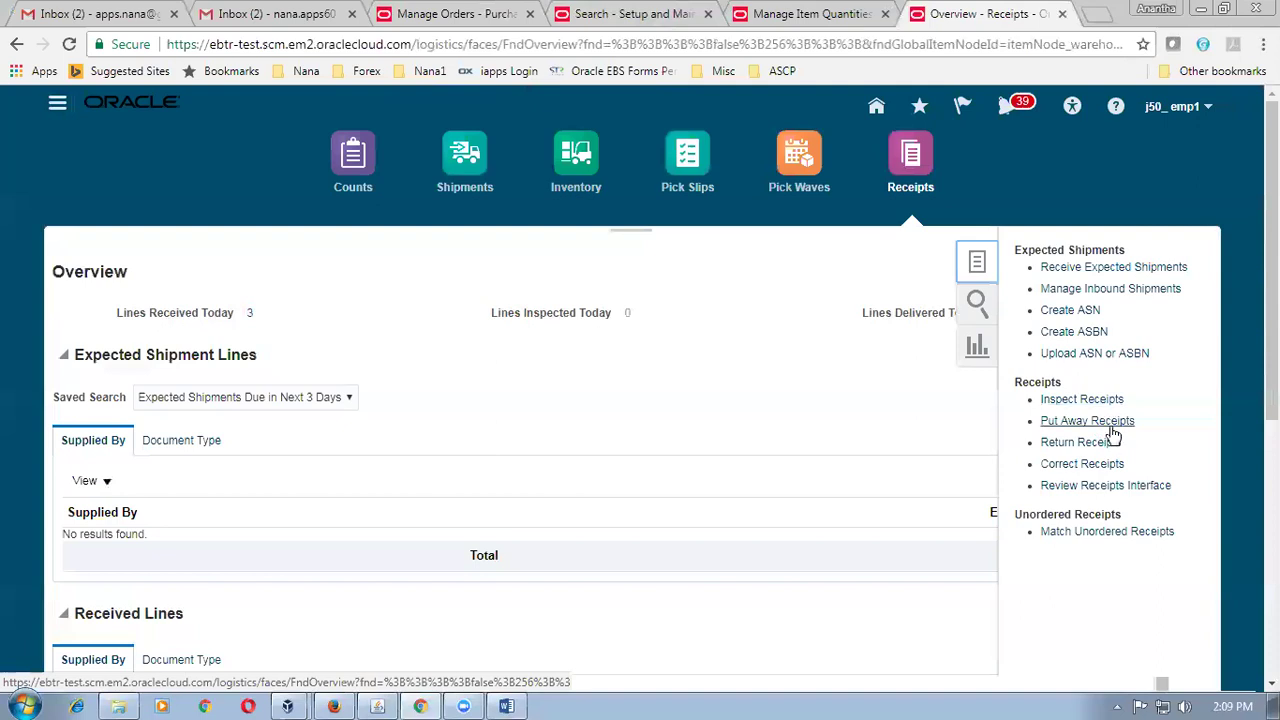
click(1110, 428)
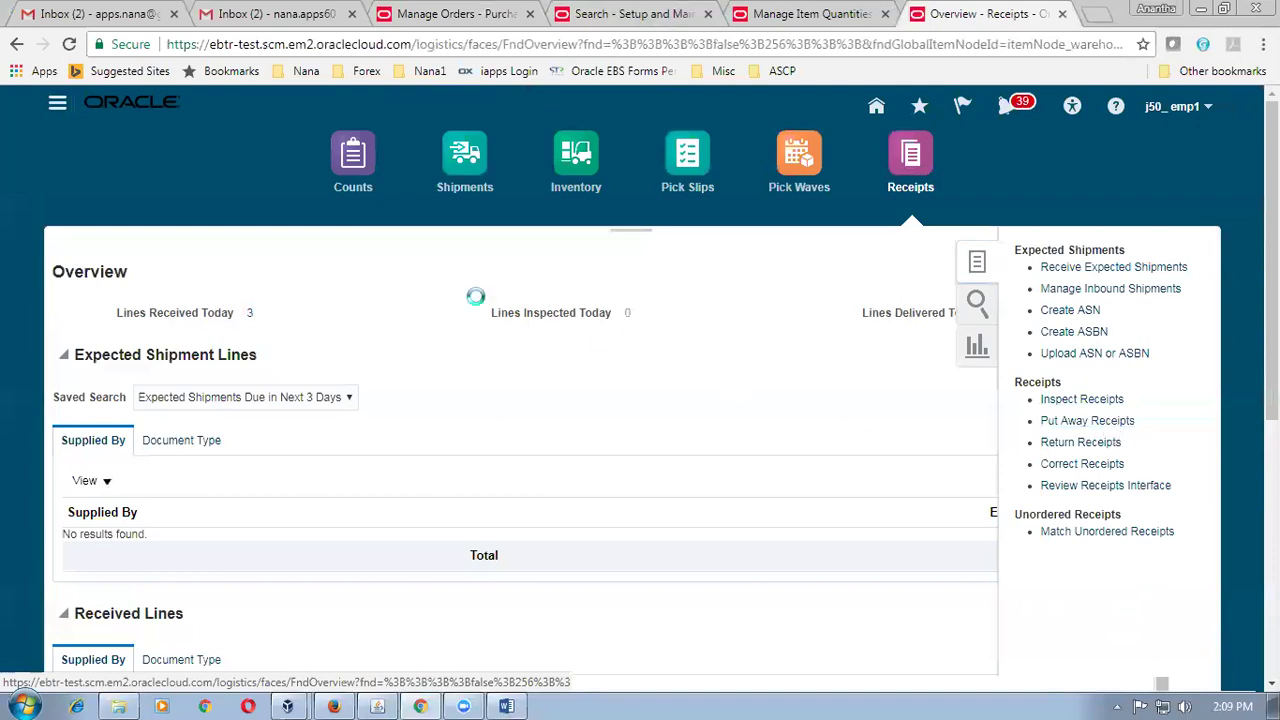
click(352, 265)
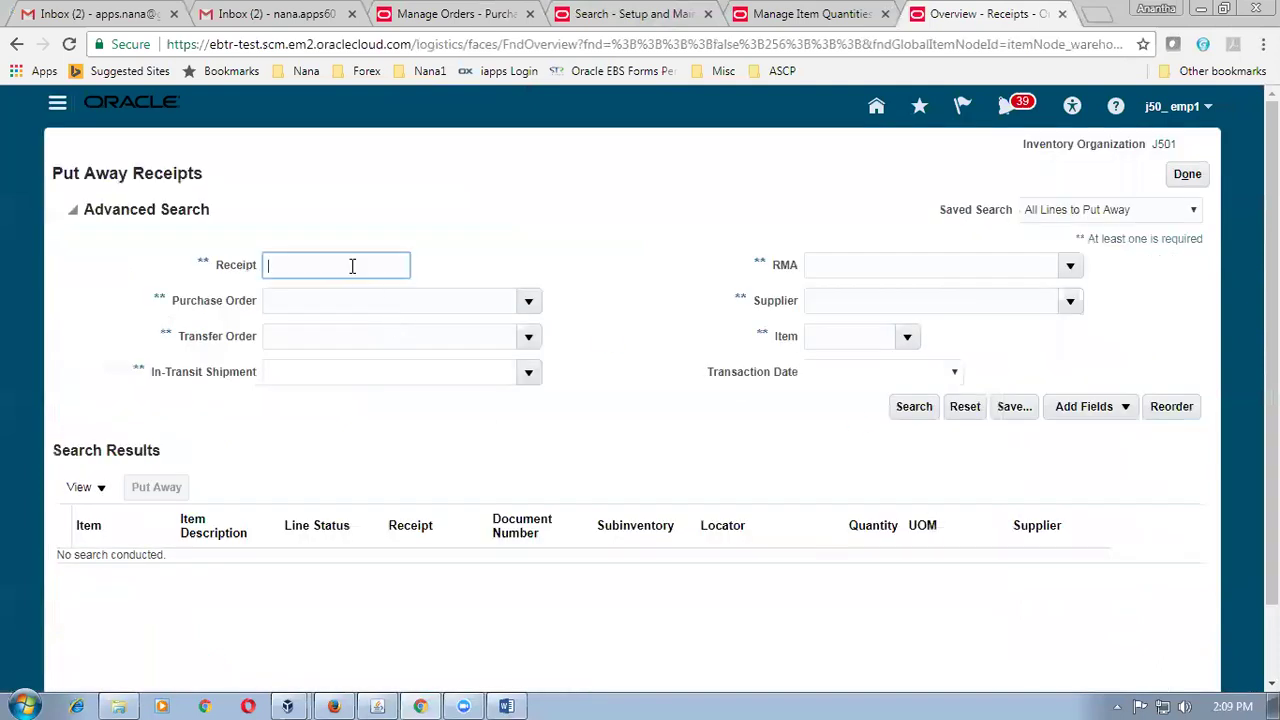
text(1003)
key(Tab)
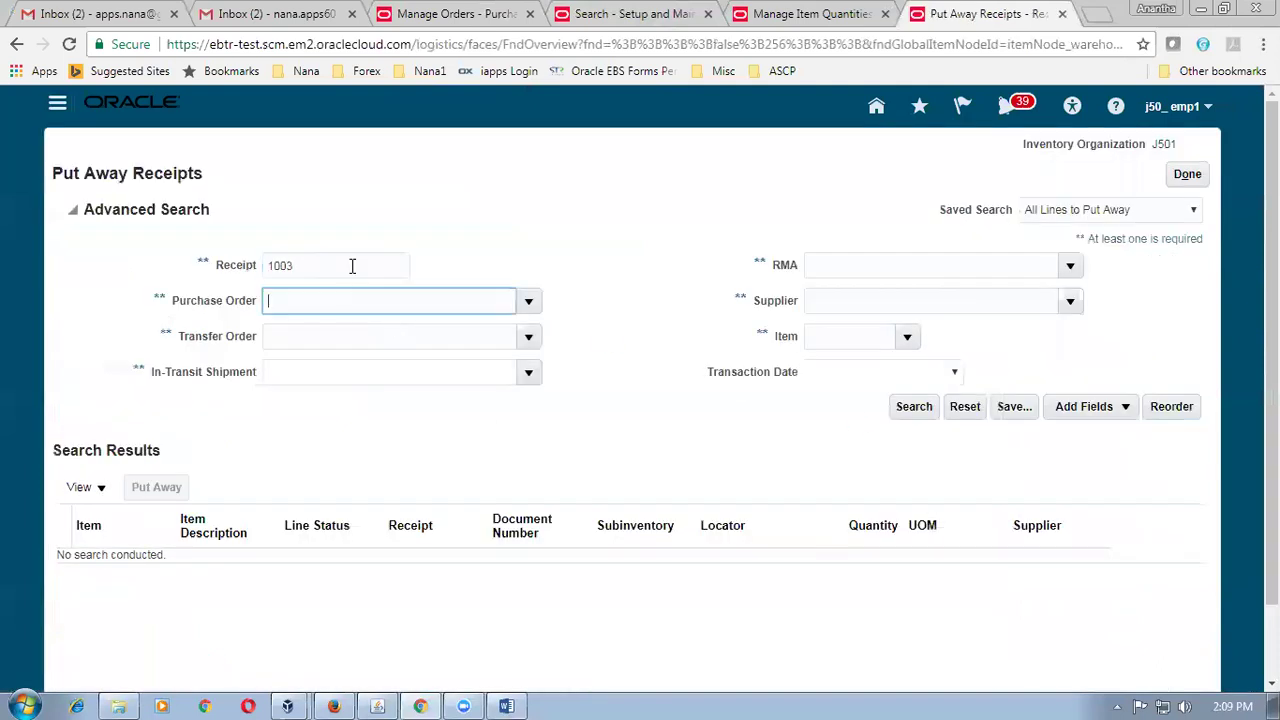
click(914, 406)
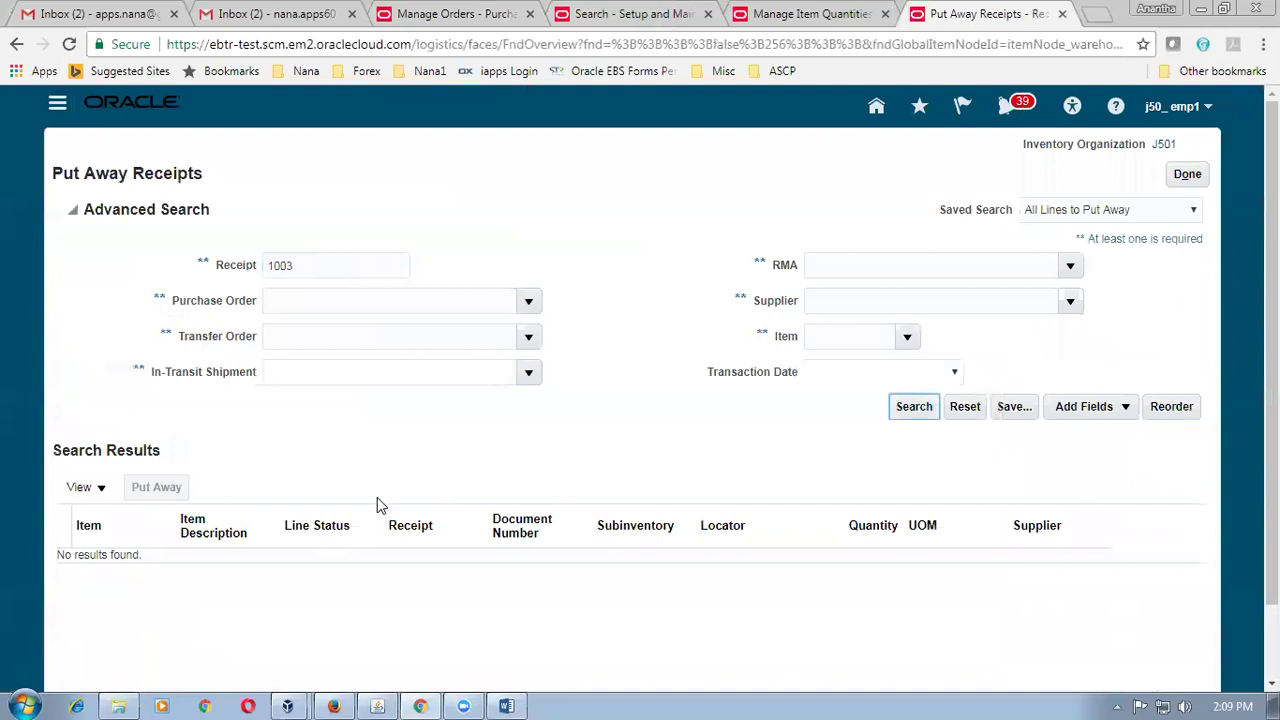
click(1200, 177)
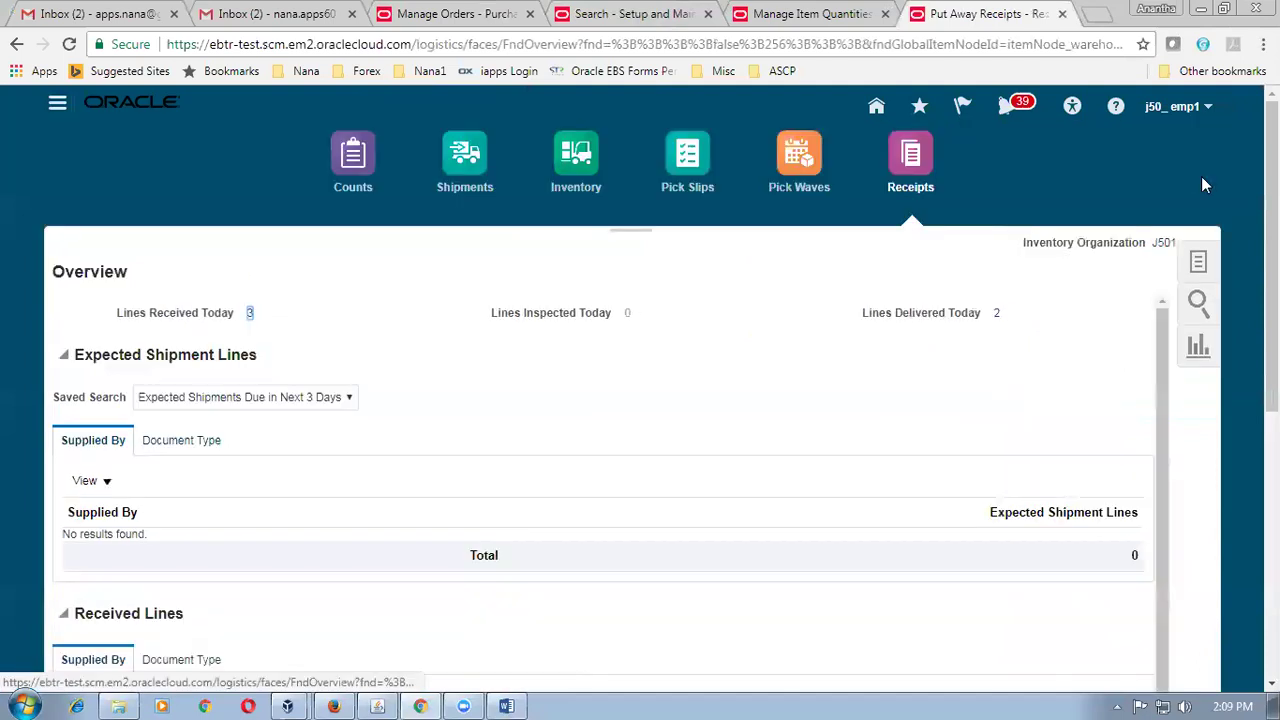
Search Inspect Receipts for receipt 1003 and start inspecting its j50_item1 line.
click(1203, 262)
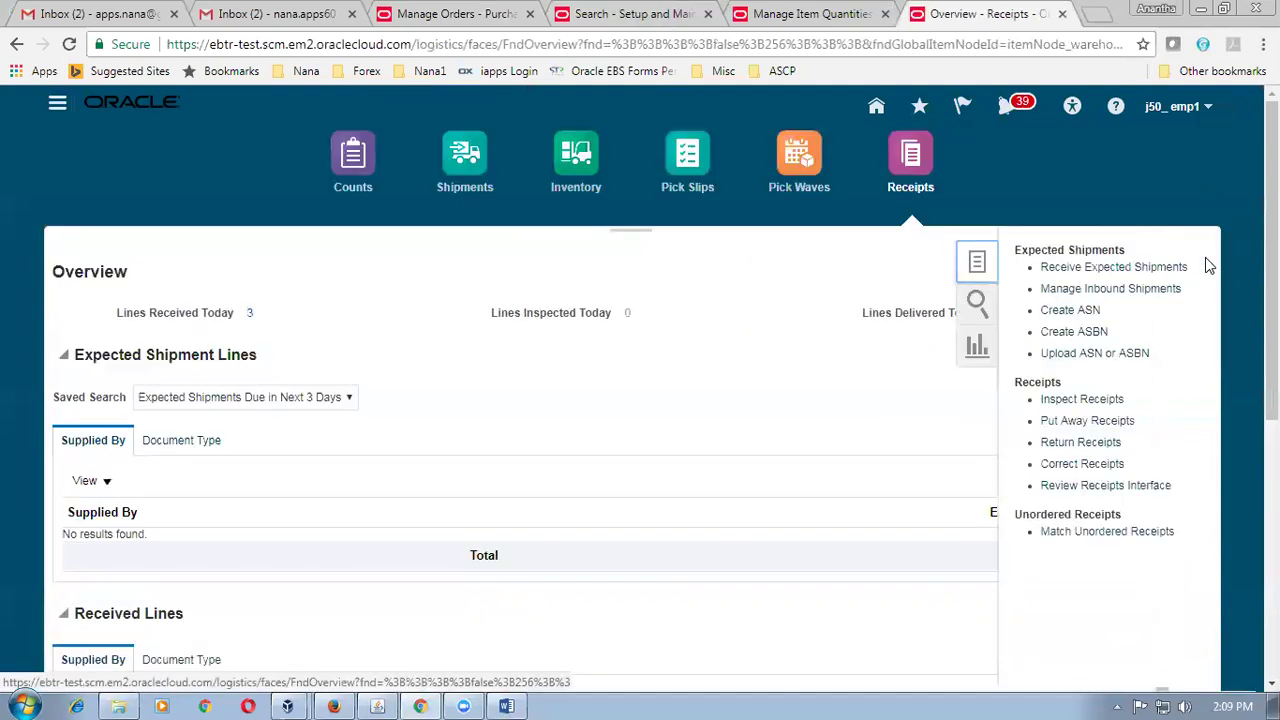
click(1107, 407)
click(281, 270)
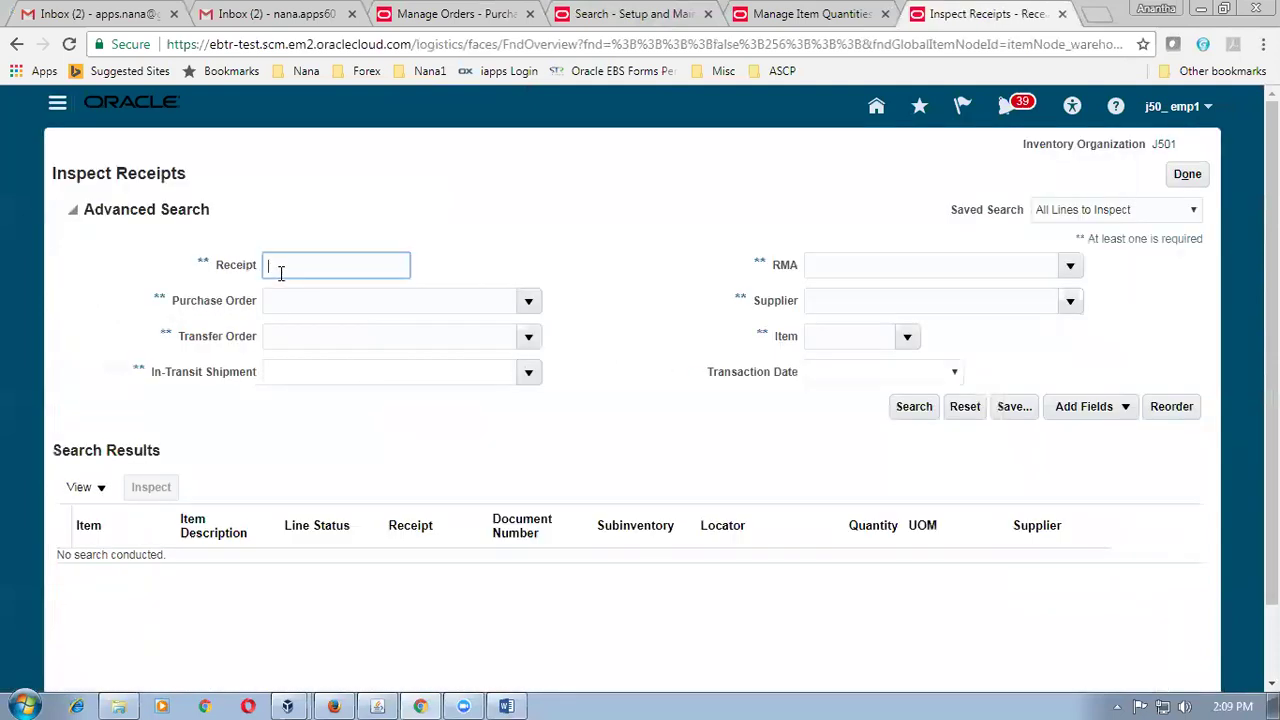
text(1003)
key(Tab)
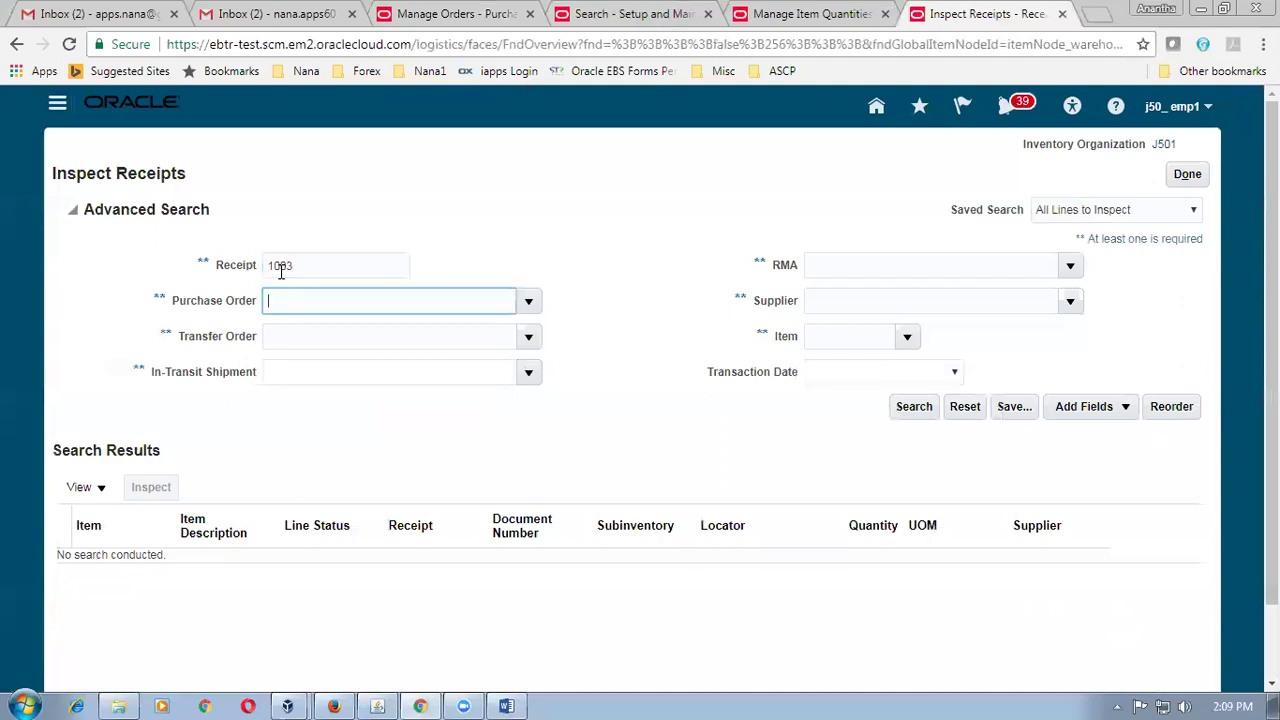
click(921, 405)
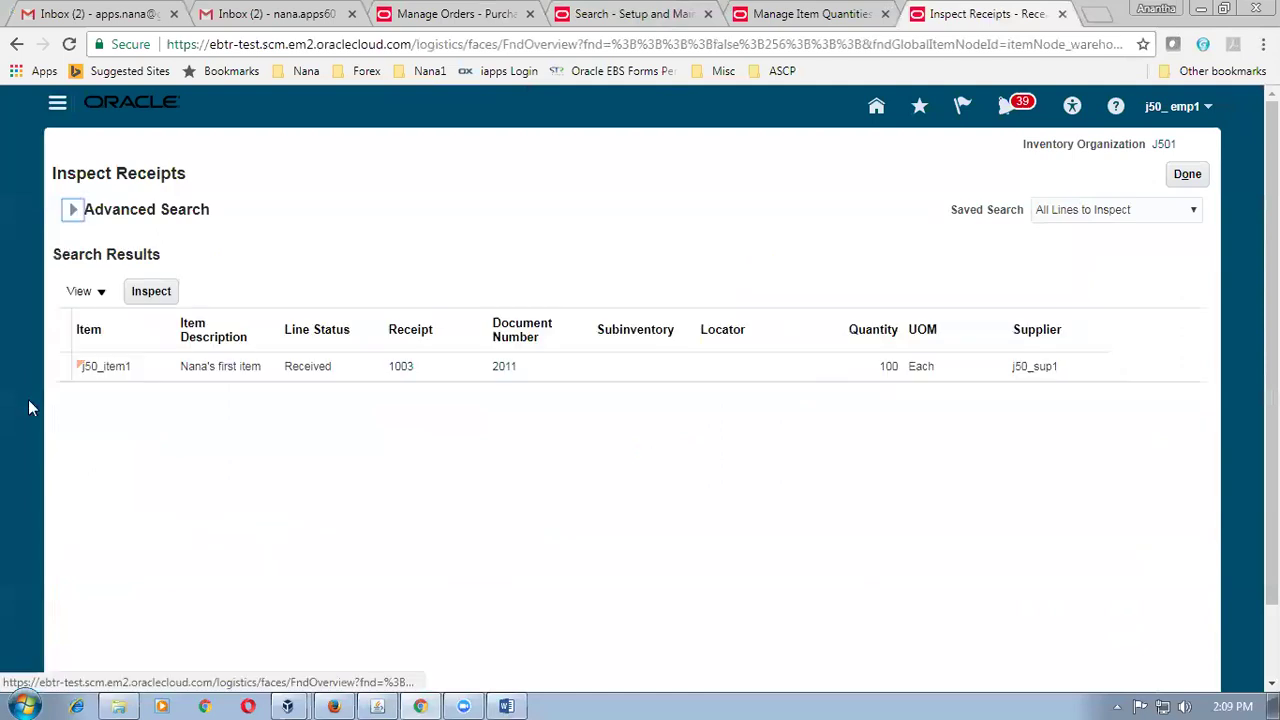
click(63, 370)
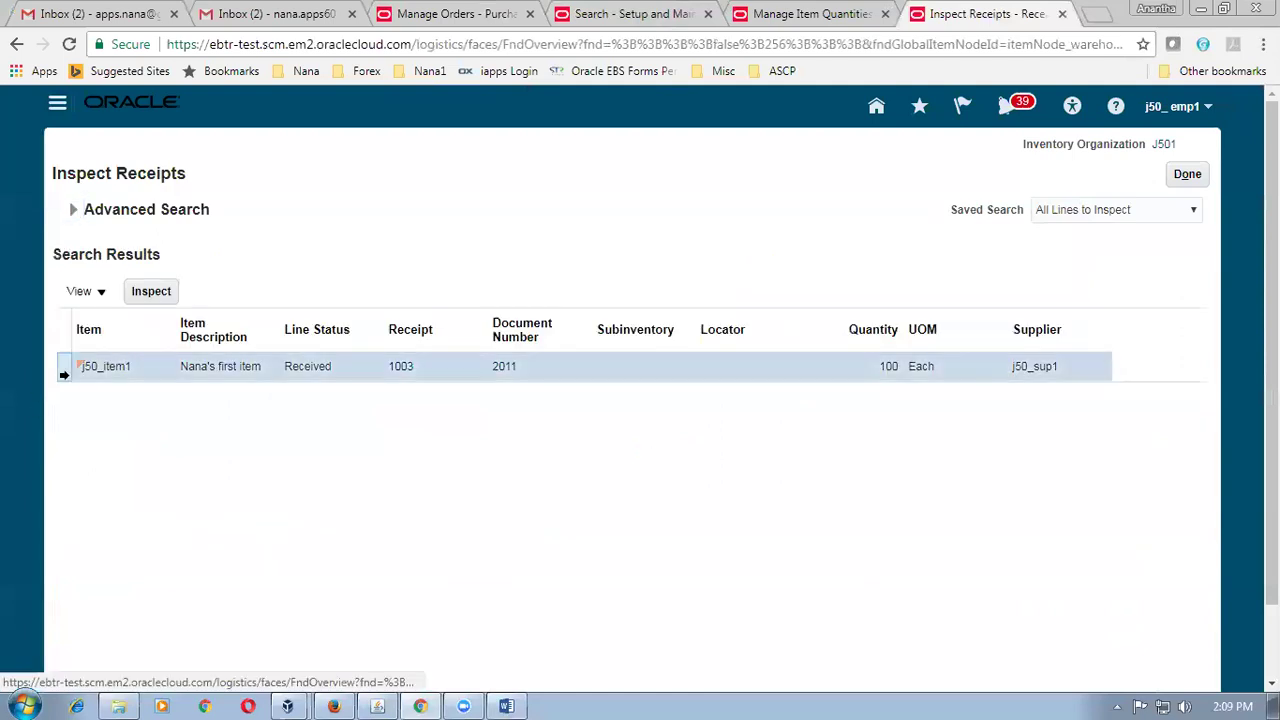
click(150, 293)
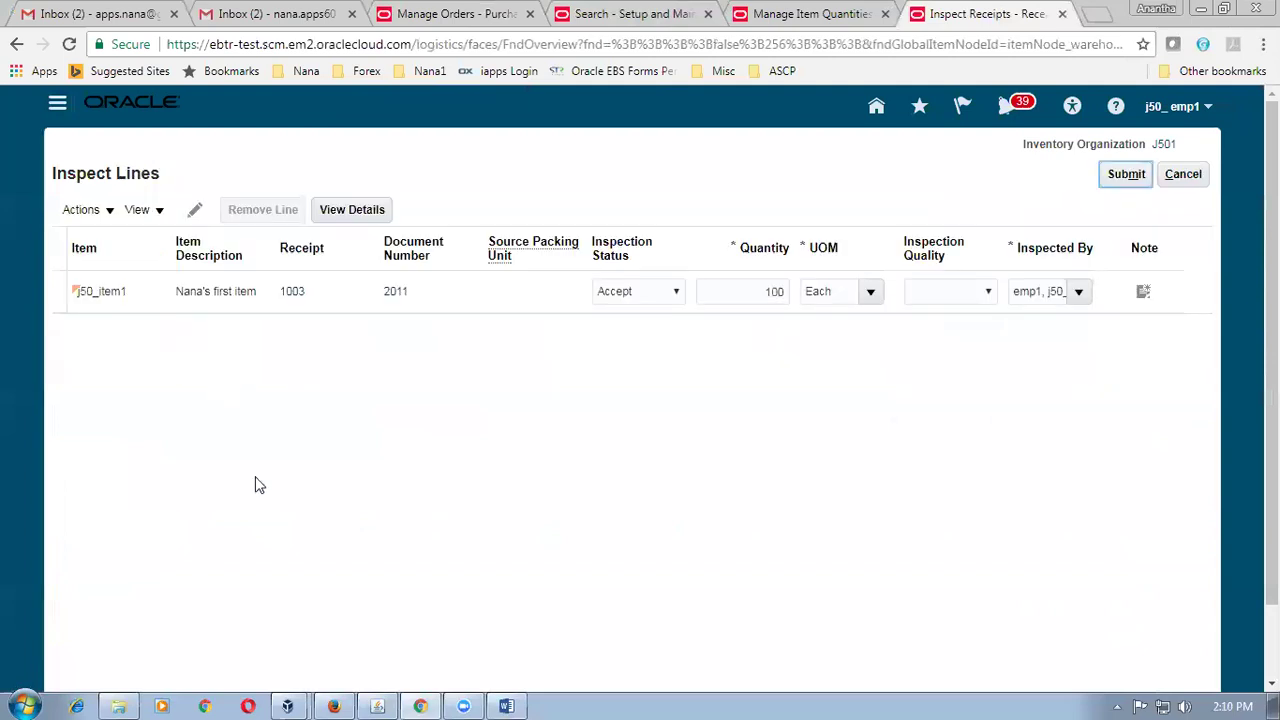
Split the j50_item1 line, moving 5 units onto a new line.
click(51, 294)
click(82, 212)
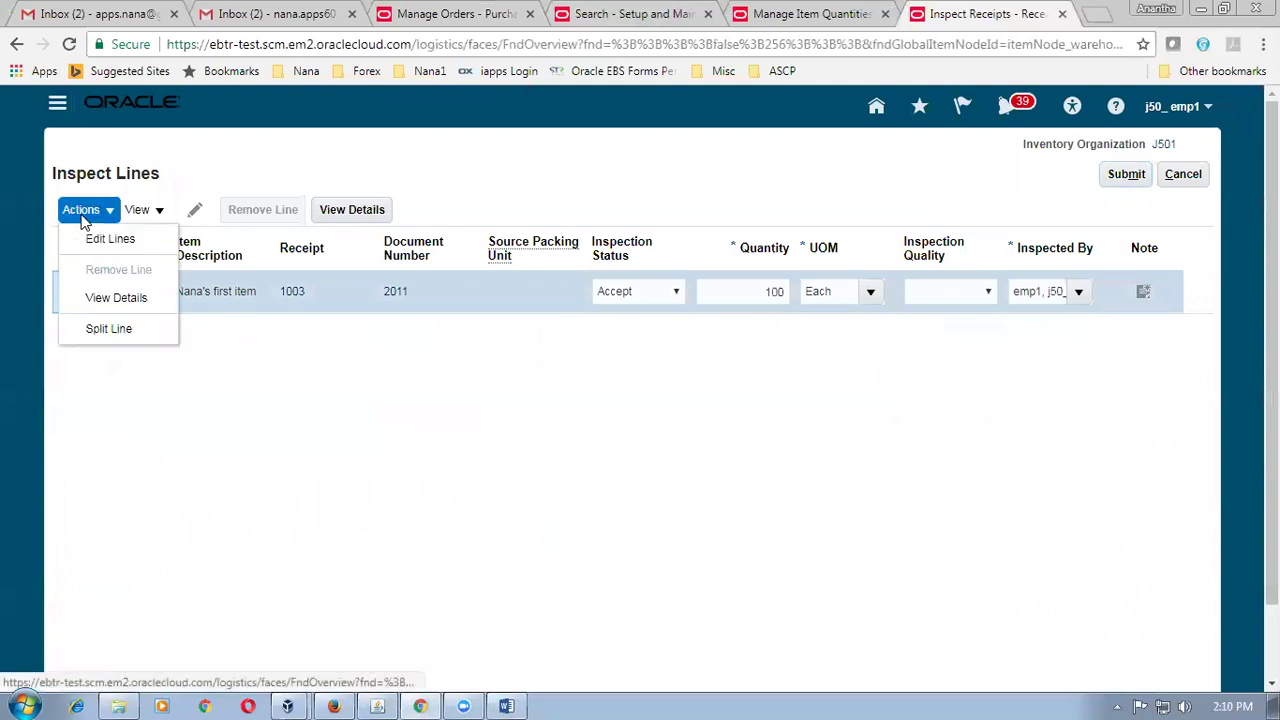
click(118, 328)
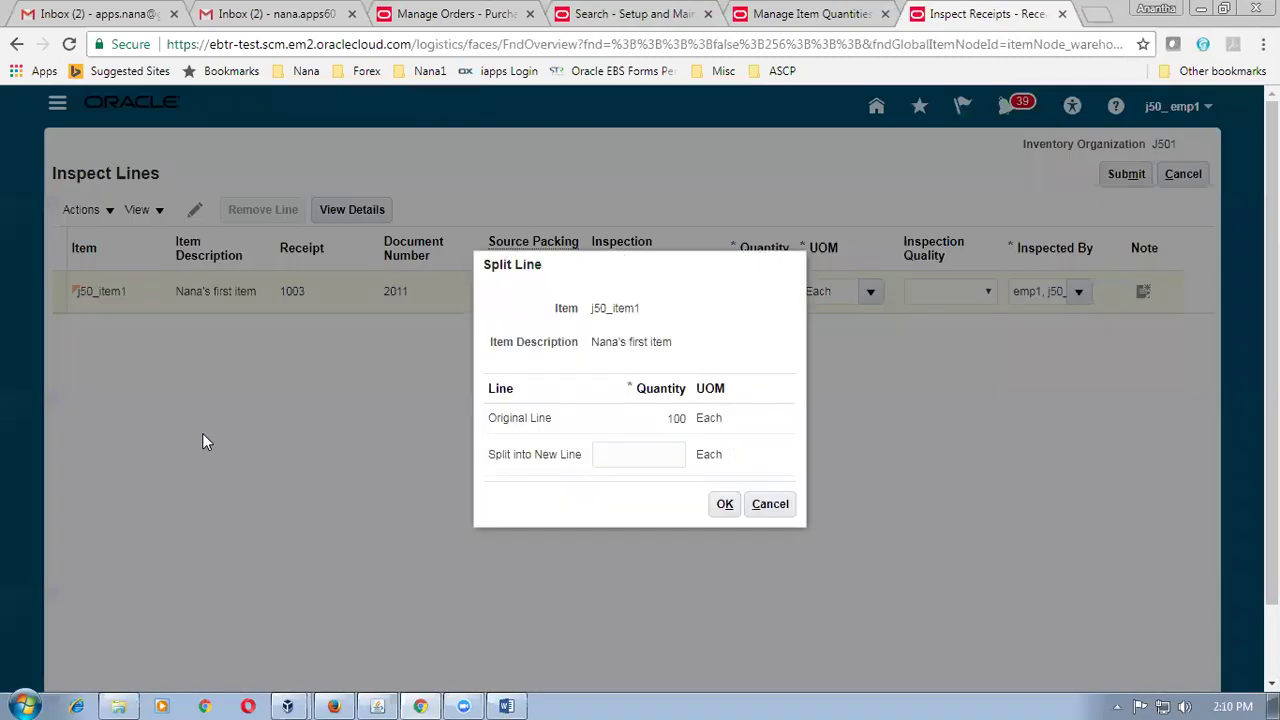
click(653, 452)
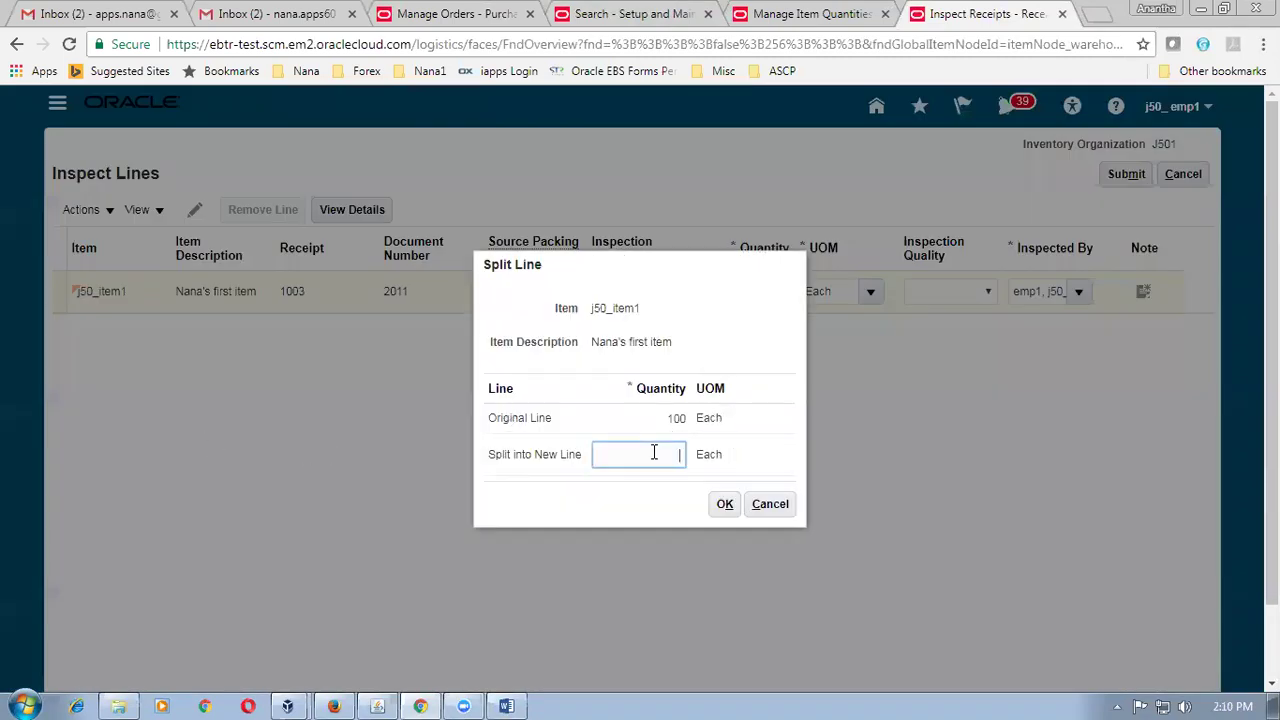
text(5)
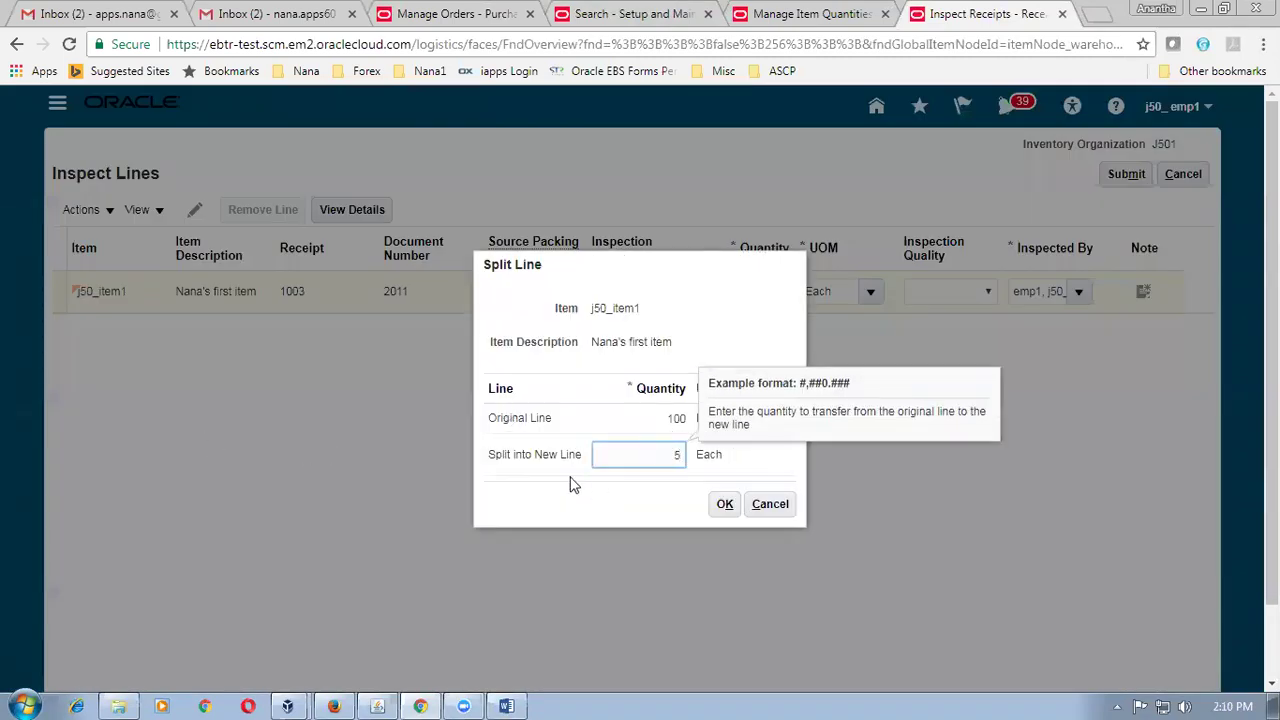
click(724, 504)
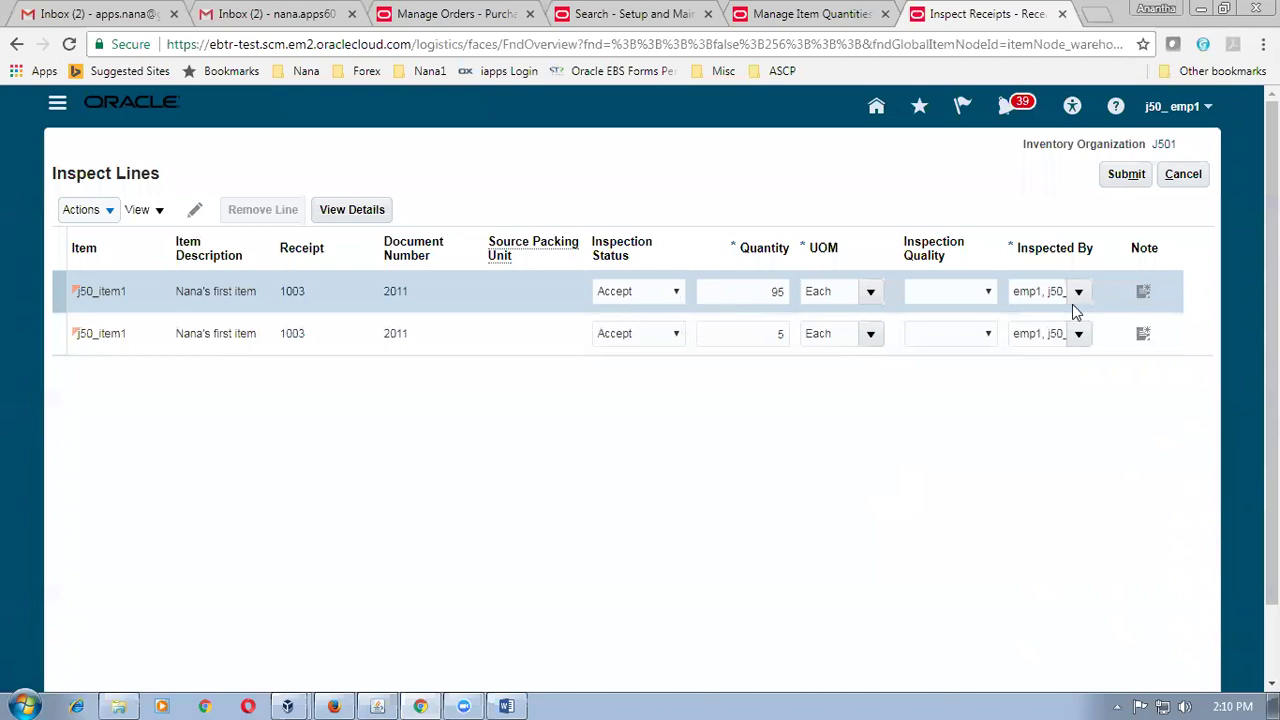
Rate 95 units Above average, reject 5 as Unacceptable, and submit the inspection.
click(980, 300)
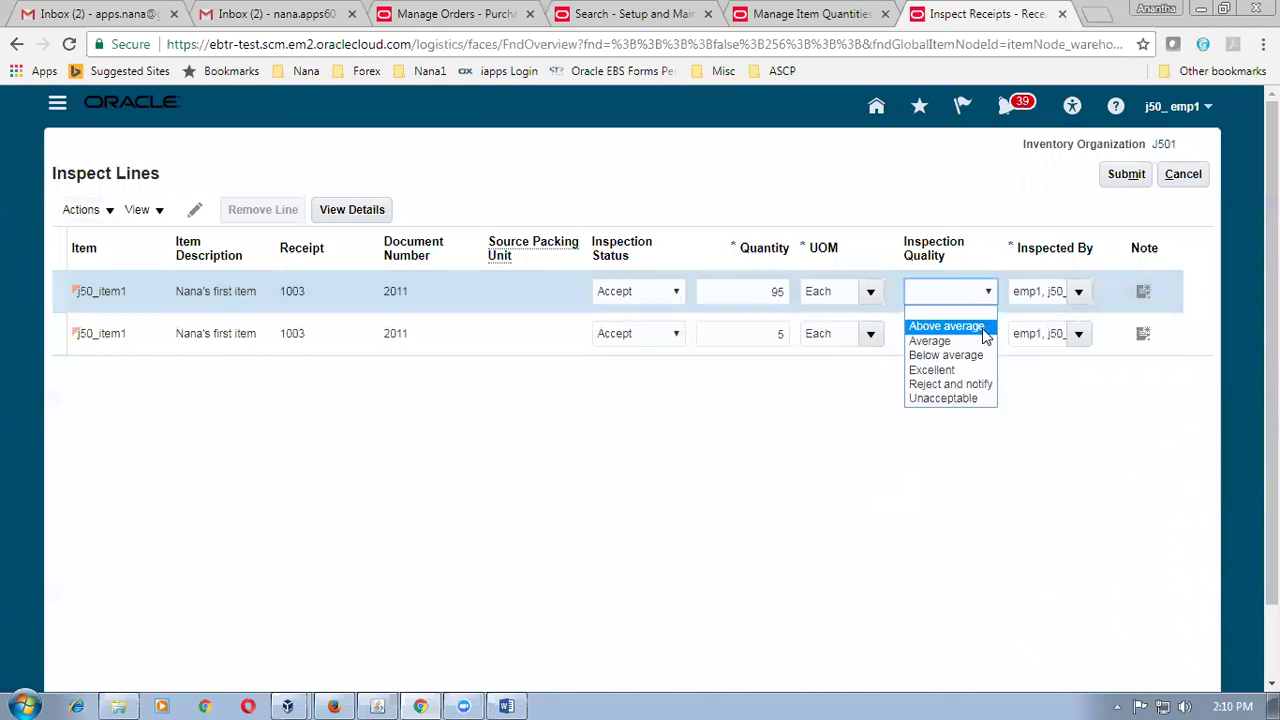
click(624, 345)
click(626, 341)
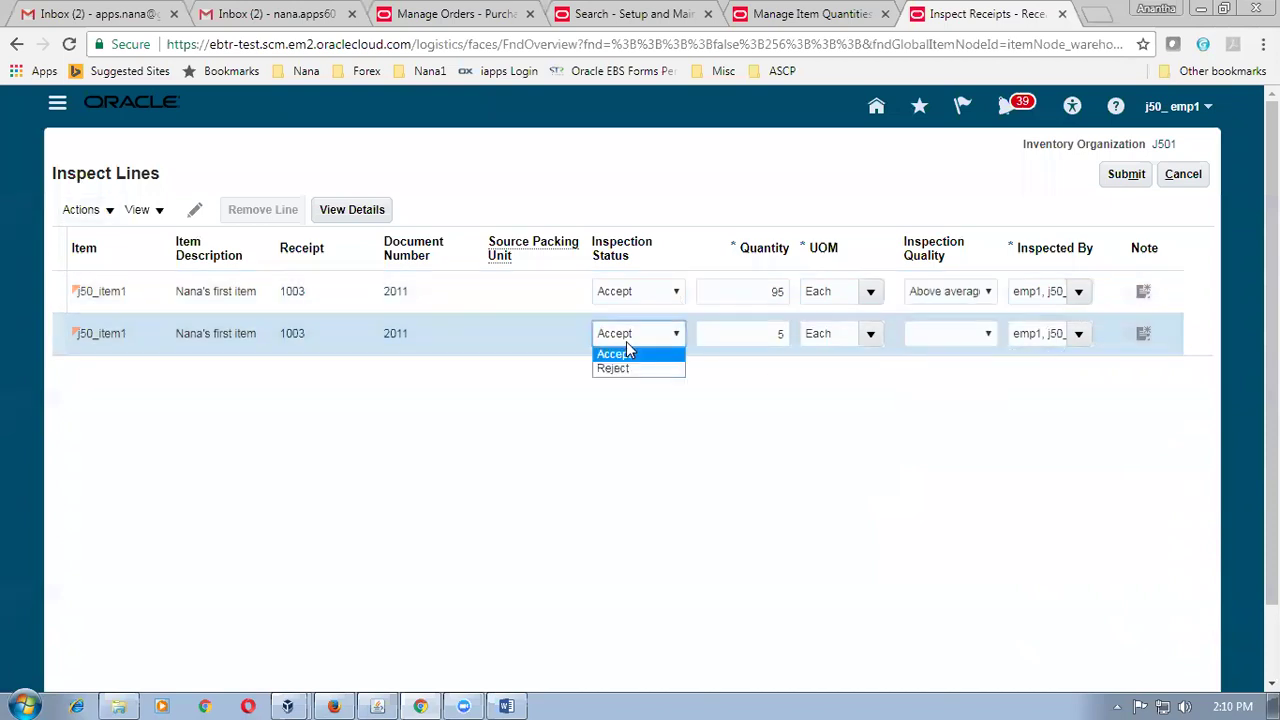
click(626, 375)
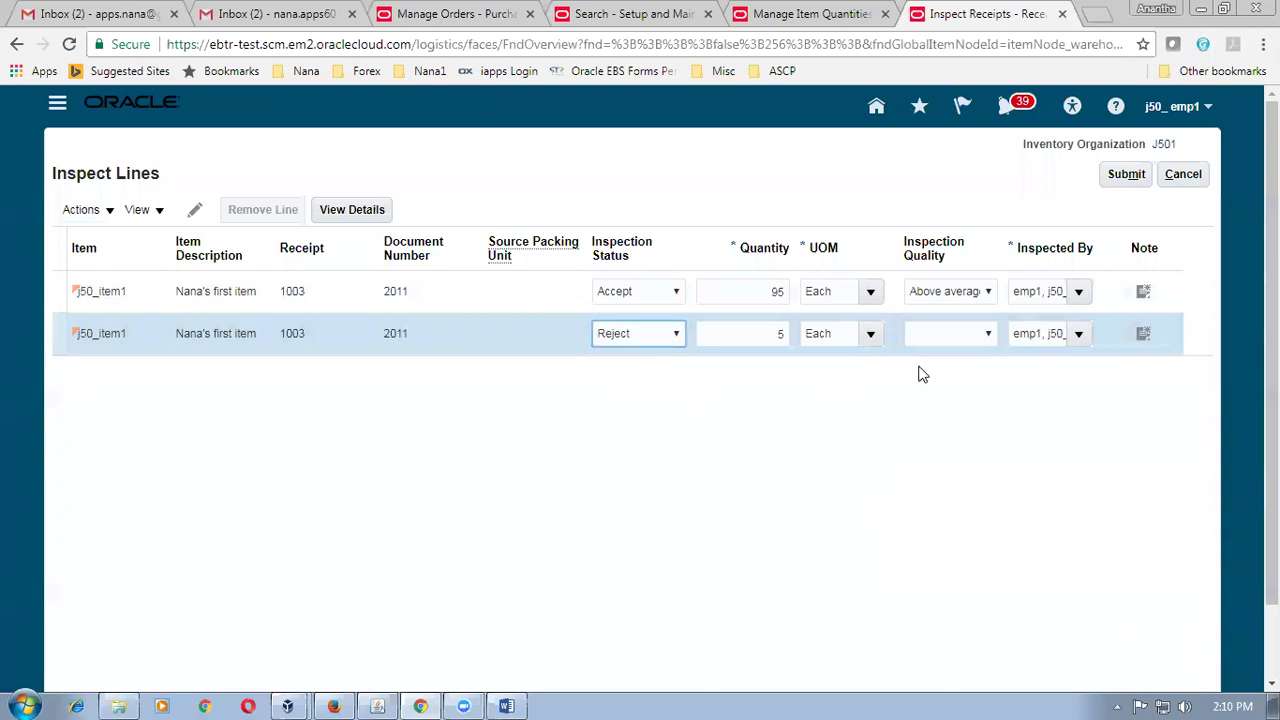
click(945, 334)
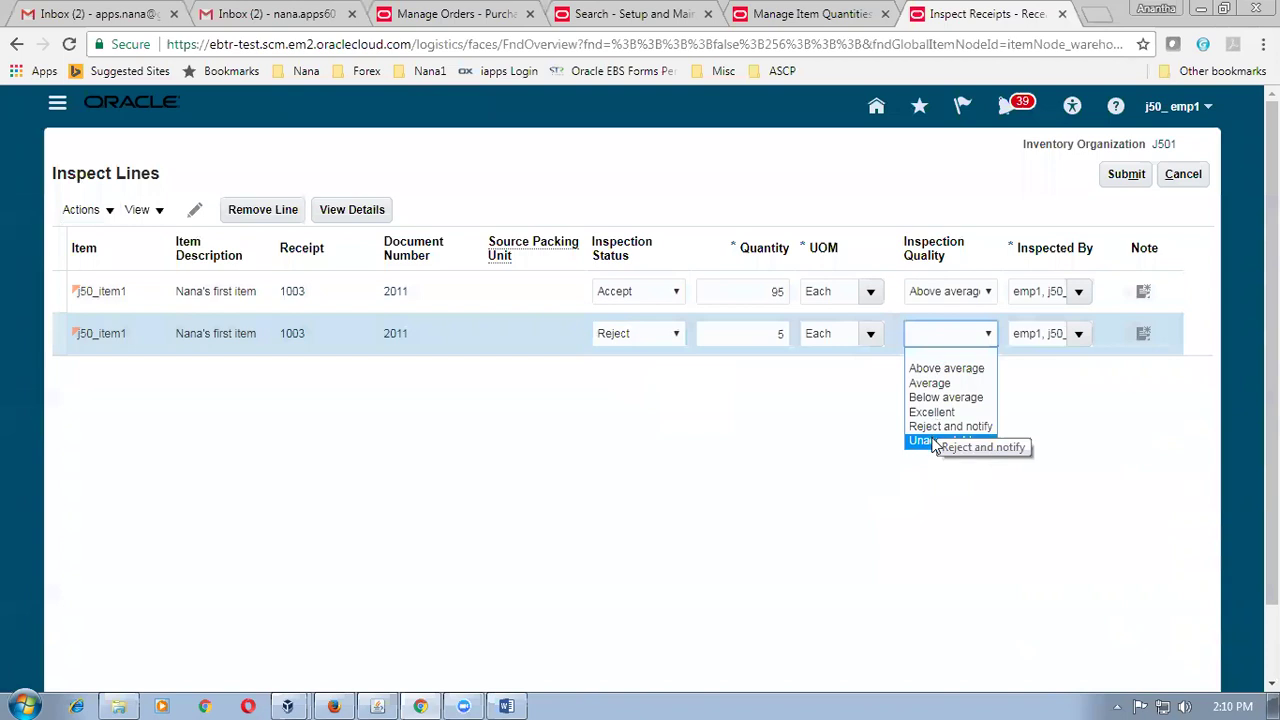
click(935, 441)
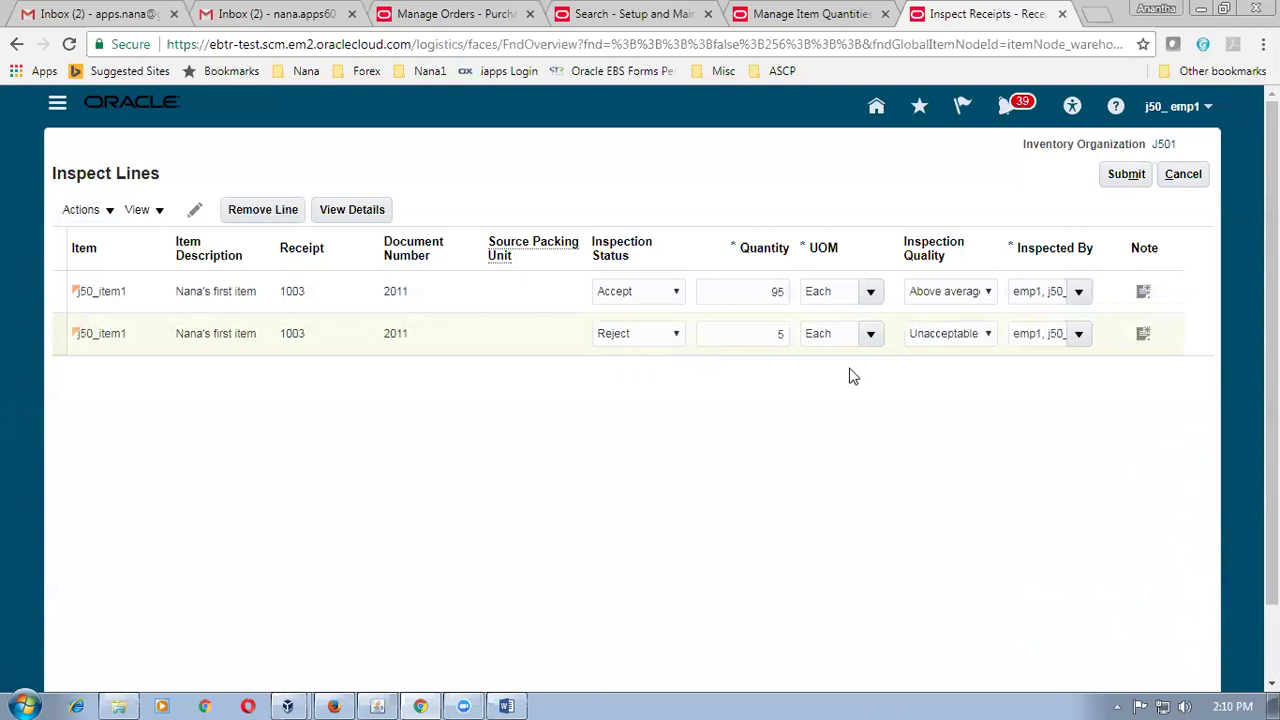
click(1125, 178)
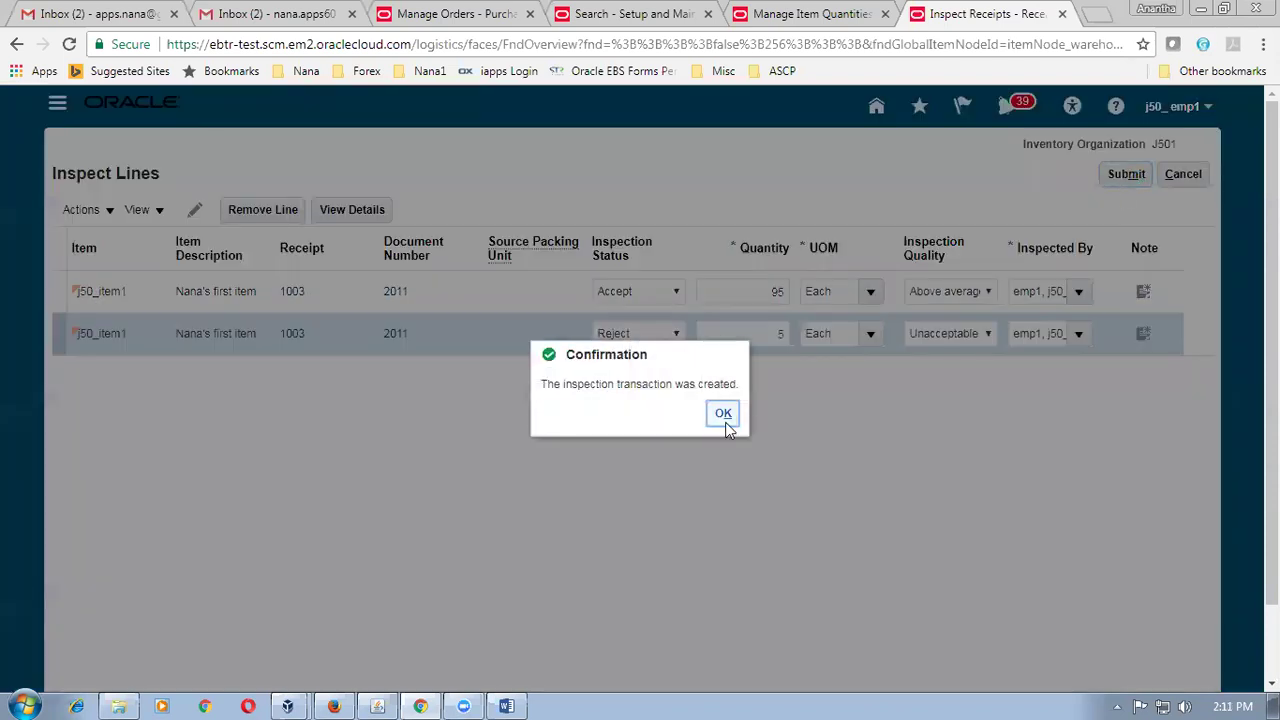
Acknowledge the recorded inspection and leave Inspect Receipts for the Receipts overview.
click(723, 415)
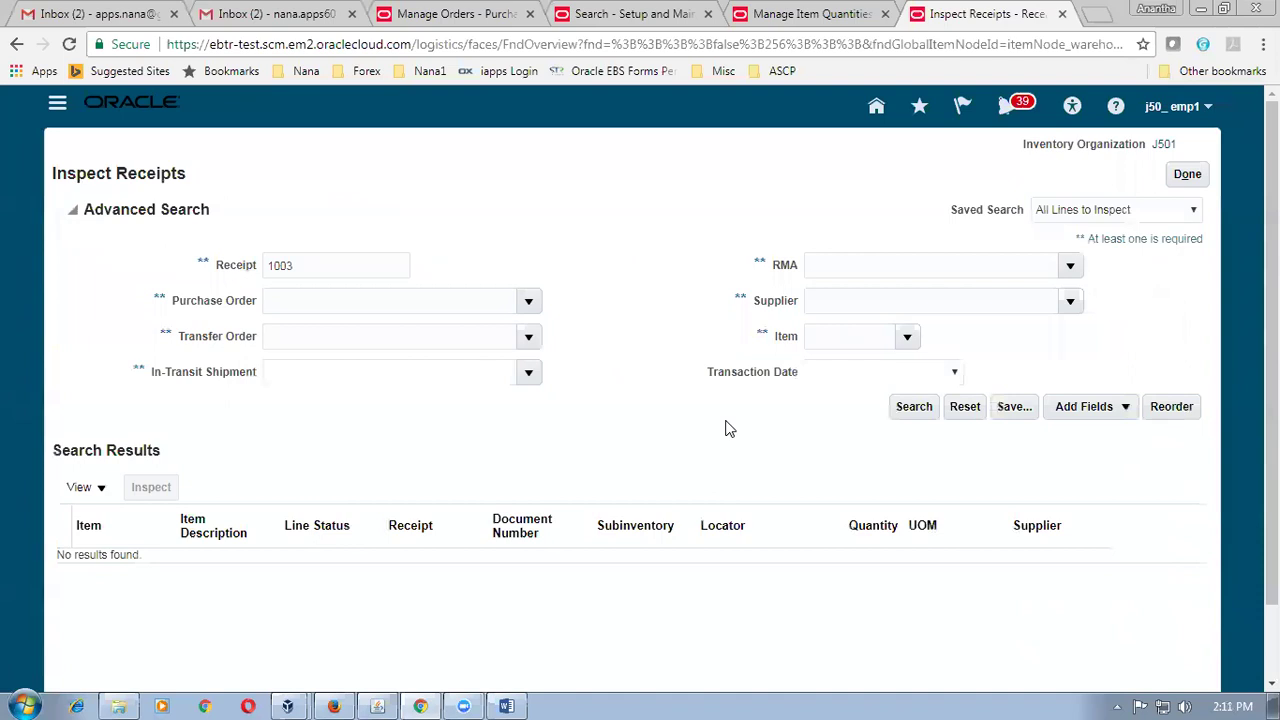
click(1190, 175)
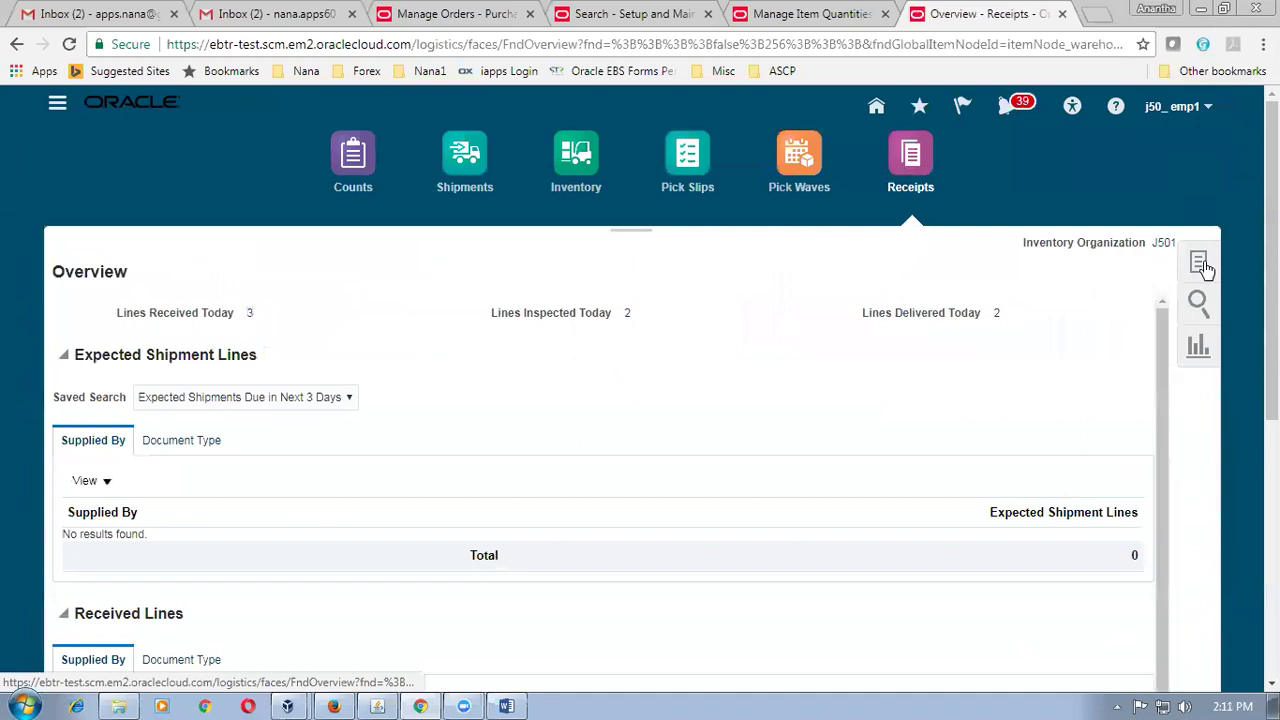
click(1203, 276)
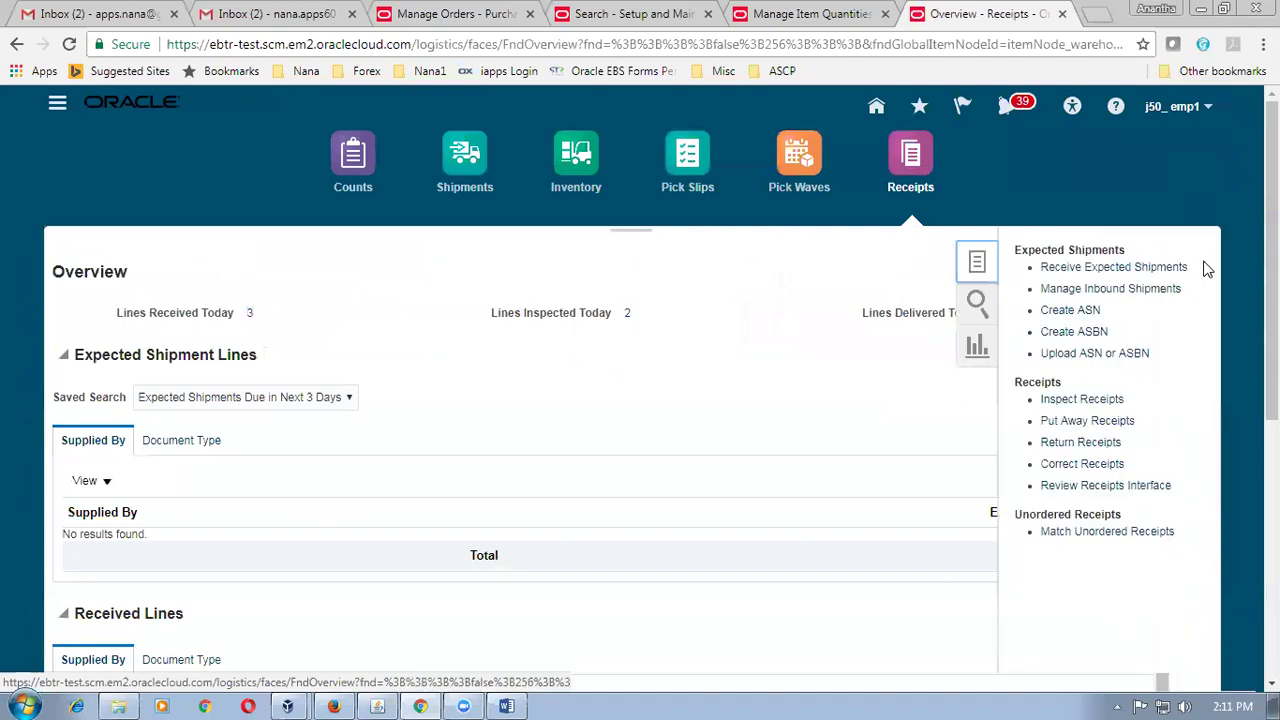
Put away receipt 1003's 95 accepted units into subinventory J501_sub_1 and acknowledge the confirmation.
click(1087, 421)
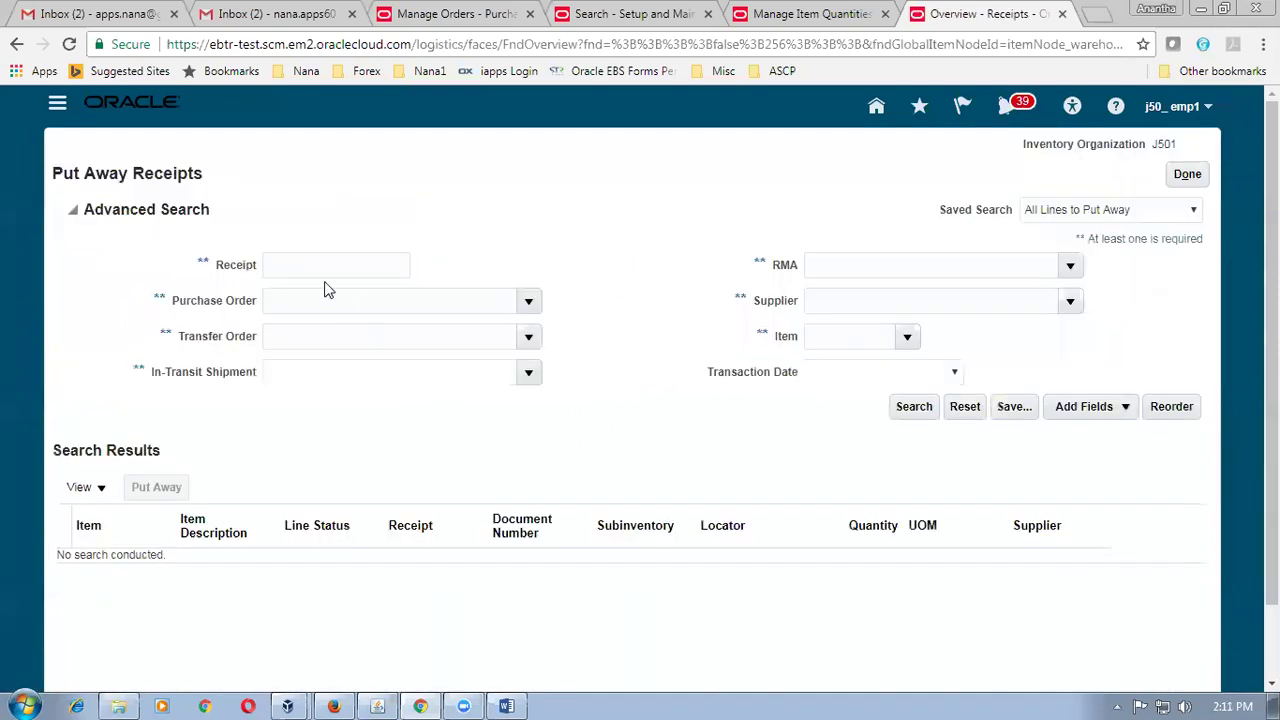
click(324, 265)
text(1003)
key(Tab)
click(914, 408)
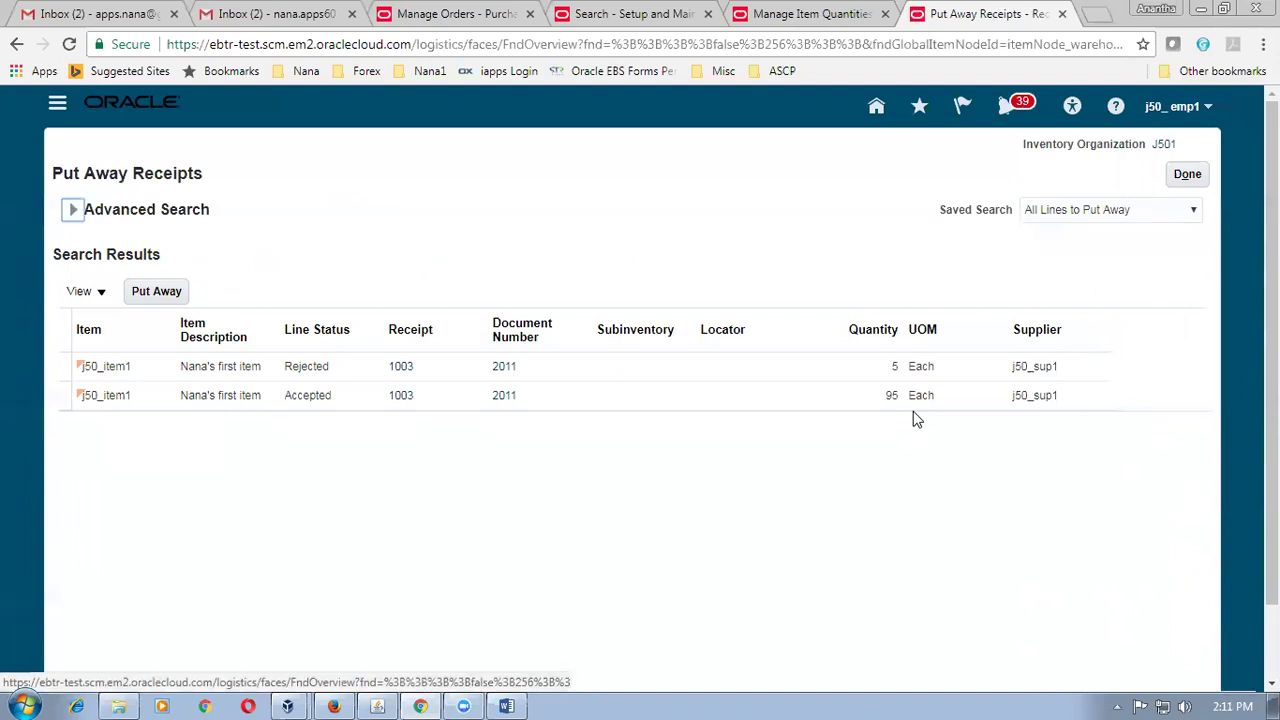
click(66, 398)
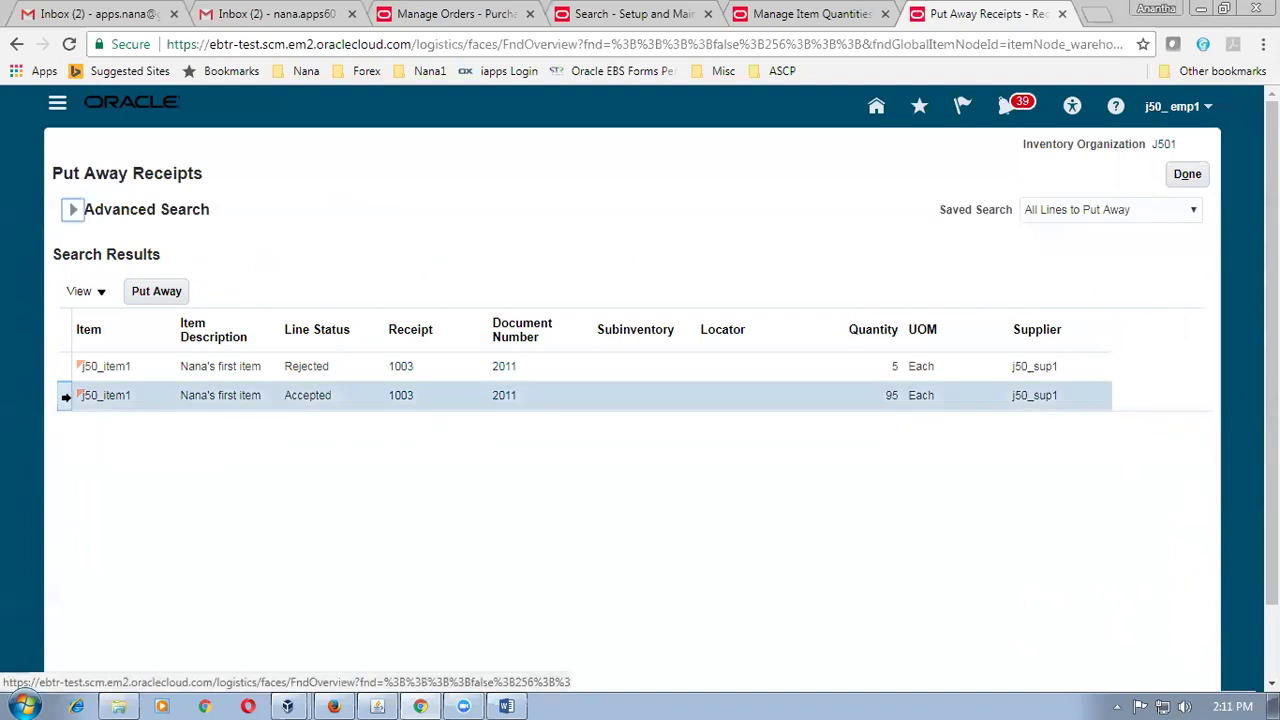
click(172, 294)
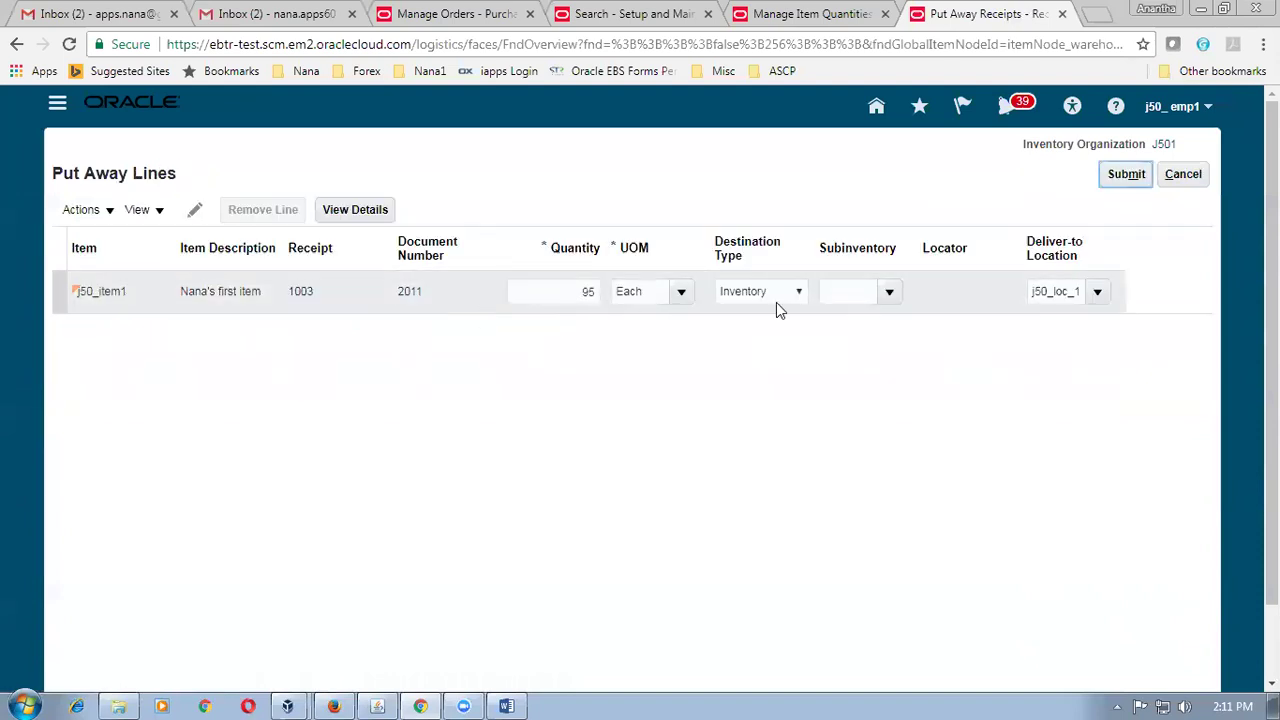
click(892, 296)
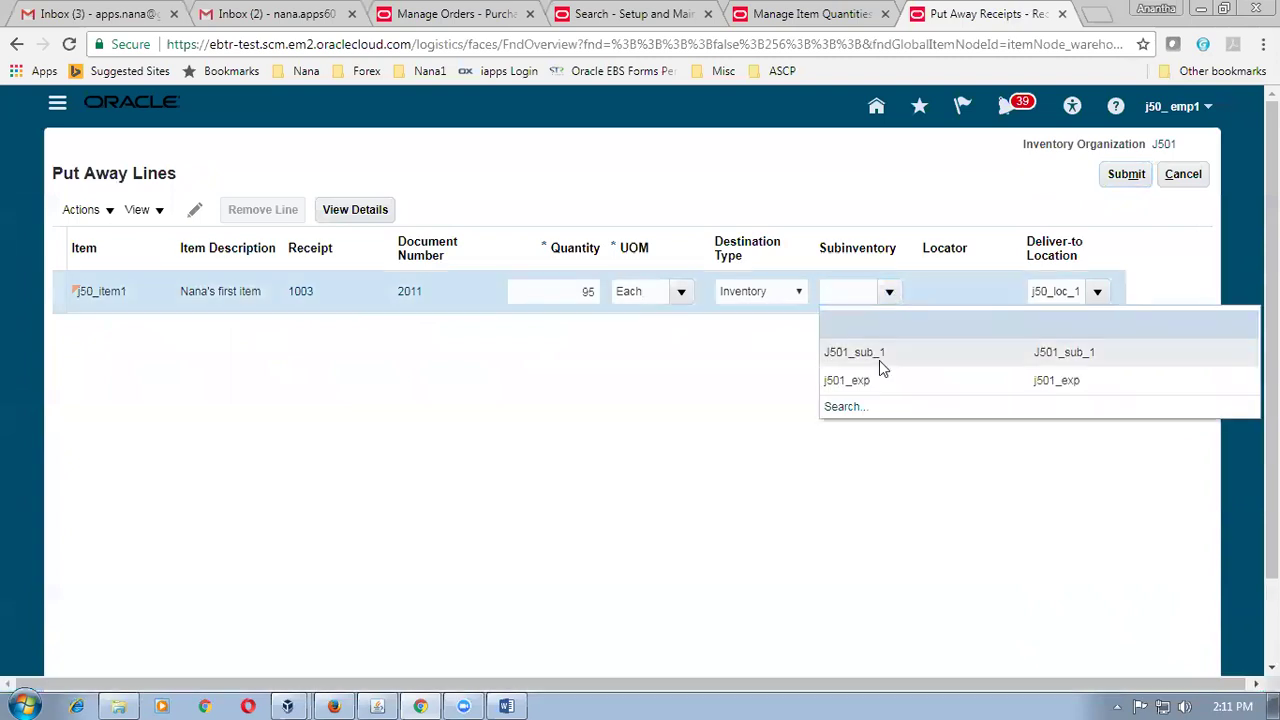
click(1130, 176)
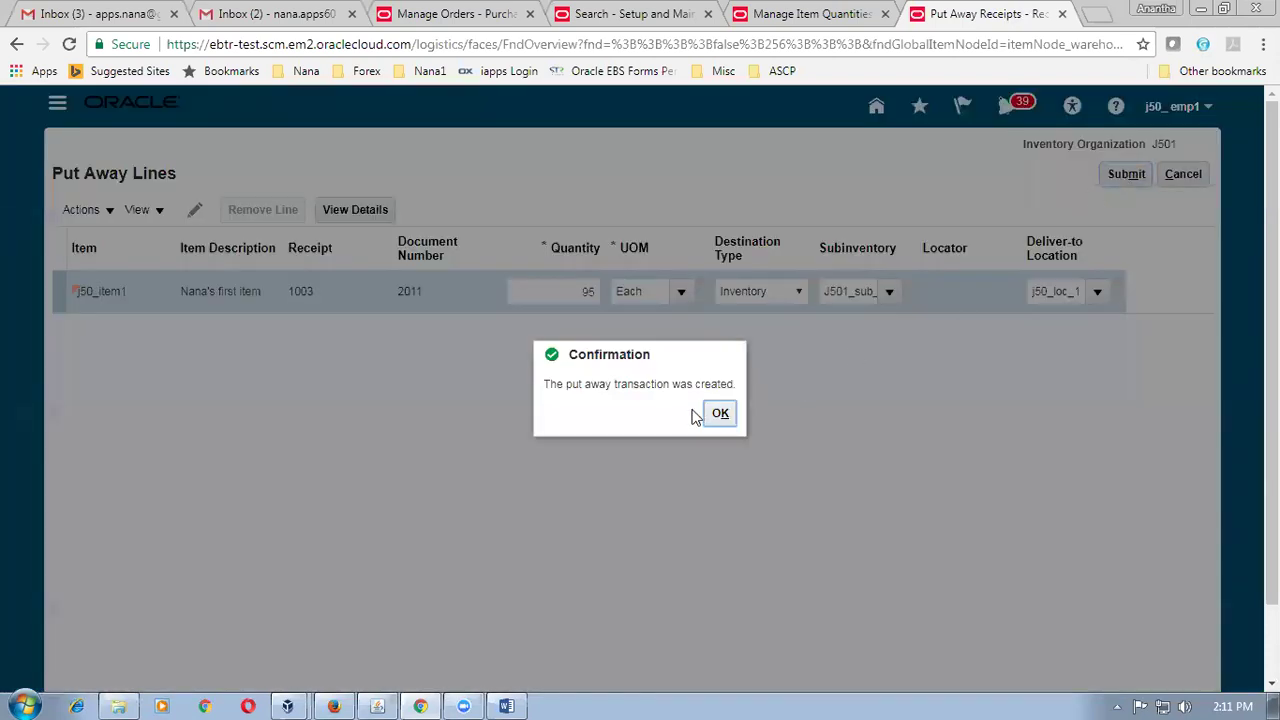
click(719, 414)
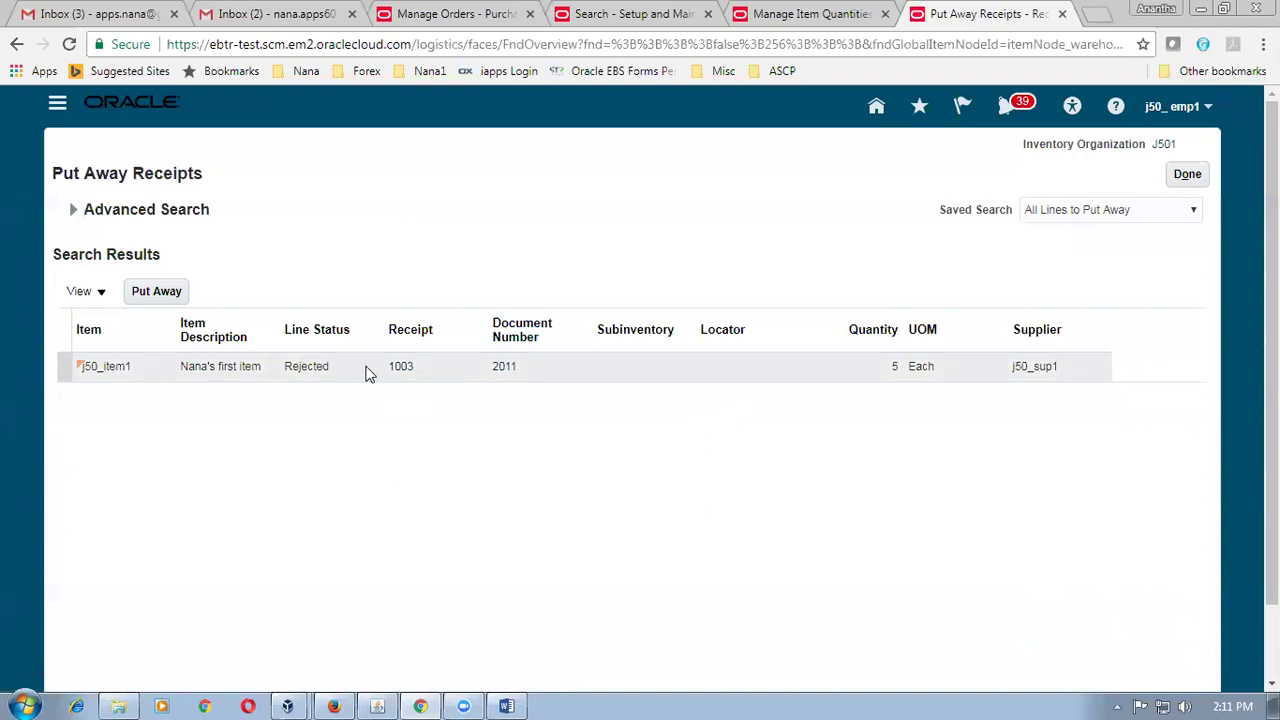
Put away 3 of the 5 rejected units into J501_sub_1, then go to item quantities.
click(64, 368)
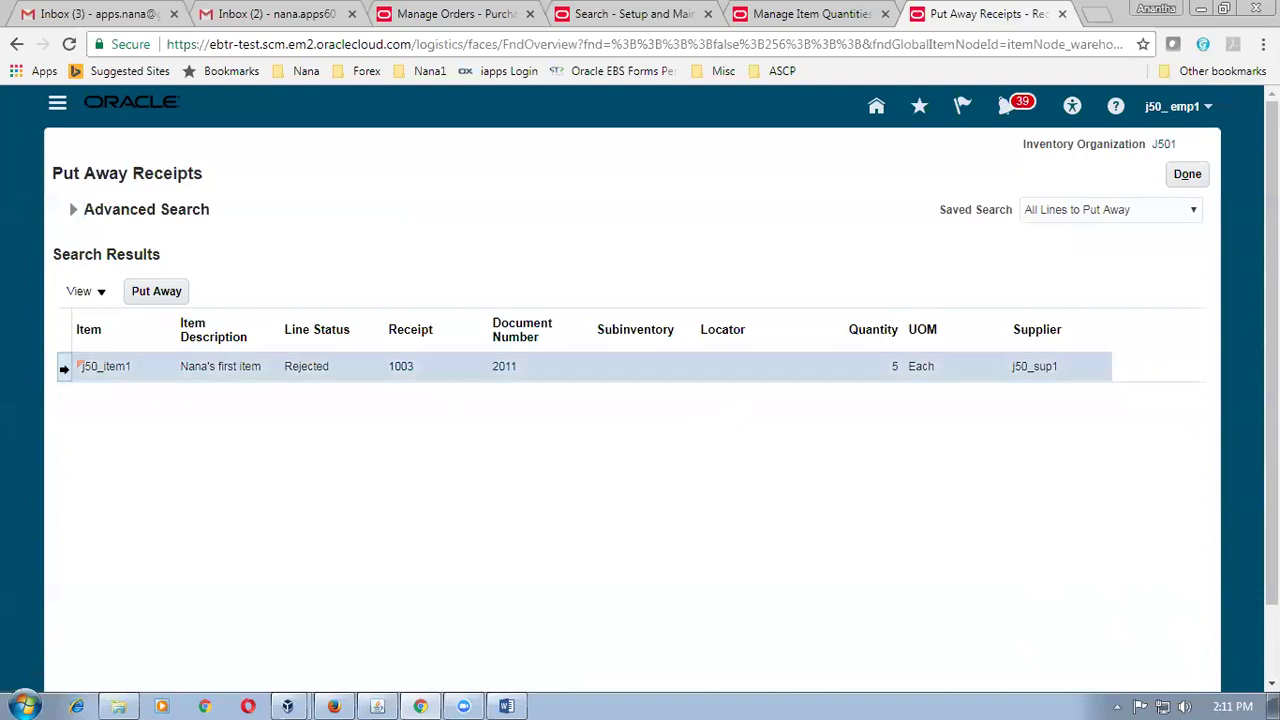
click(156, 291)
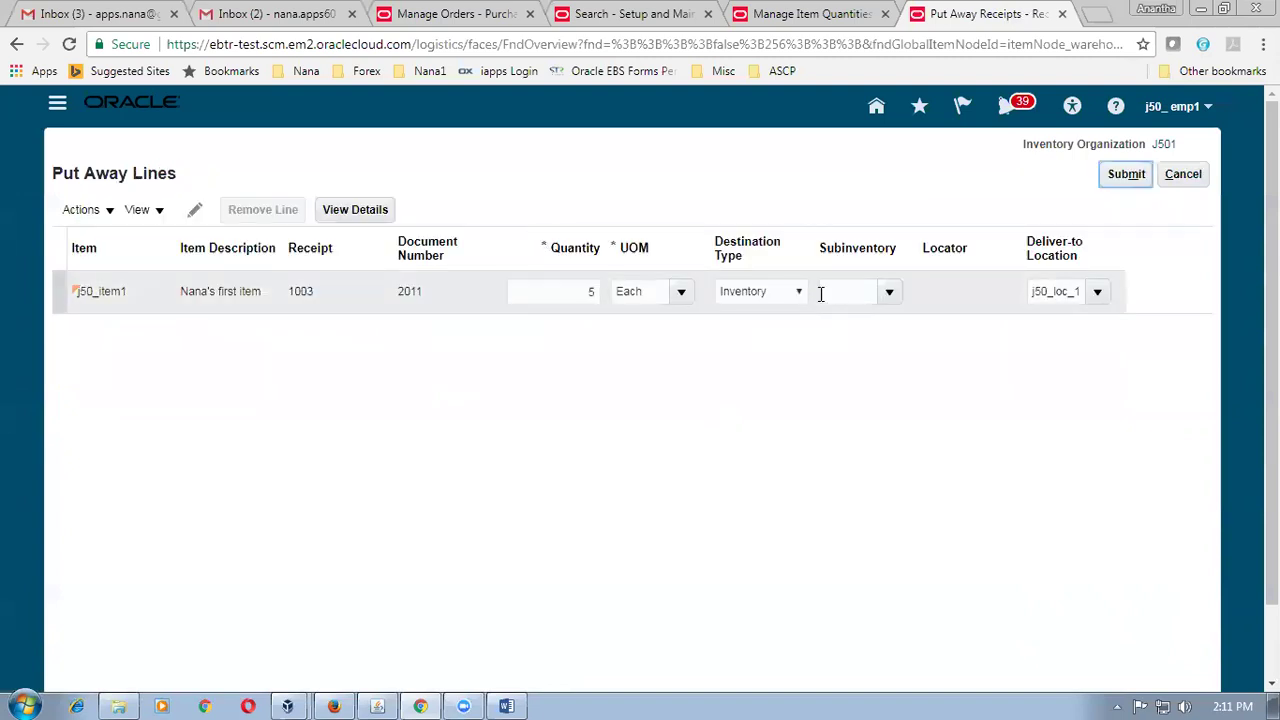
click(889, 294)
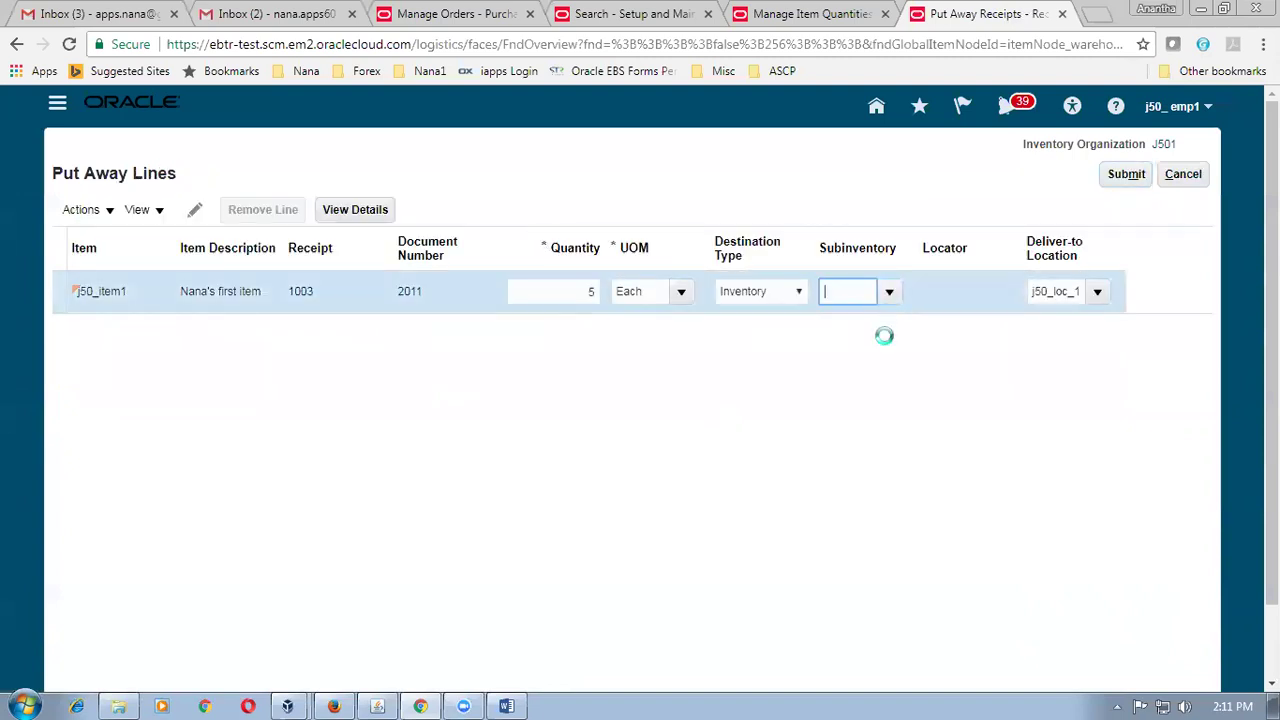
click(877, 352)
drag(530, 284, 600, 284)
text(3)
click(597, 373)
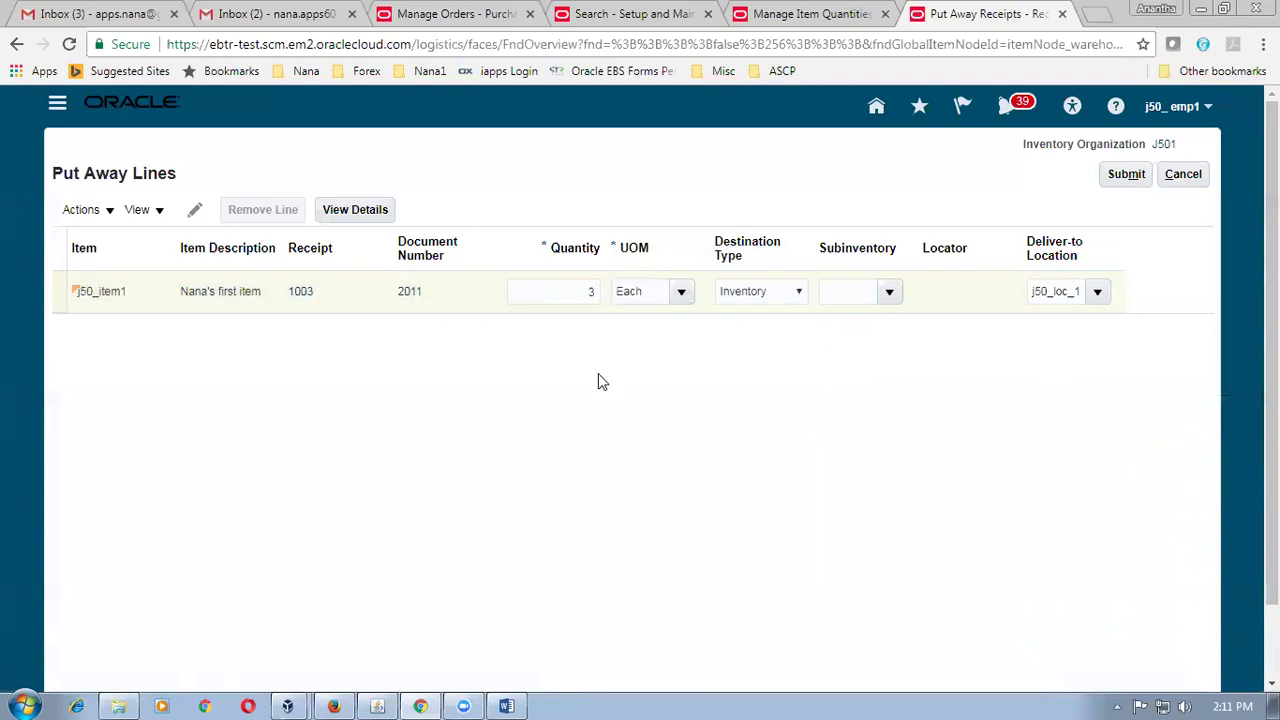
click(887, 294)
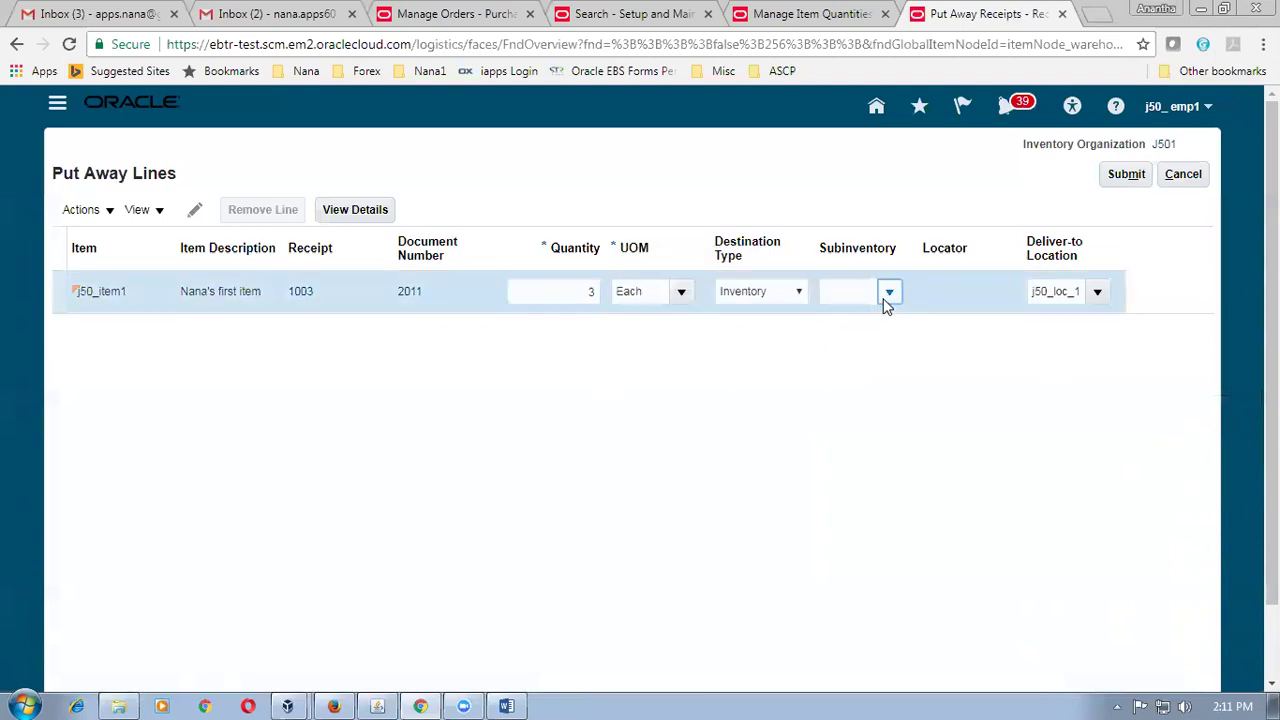
click(883, 358)
click(1130, 177)
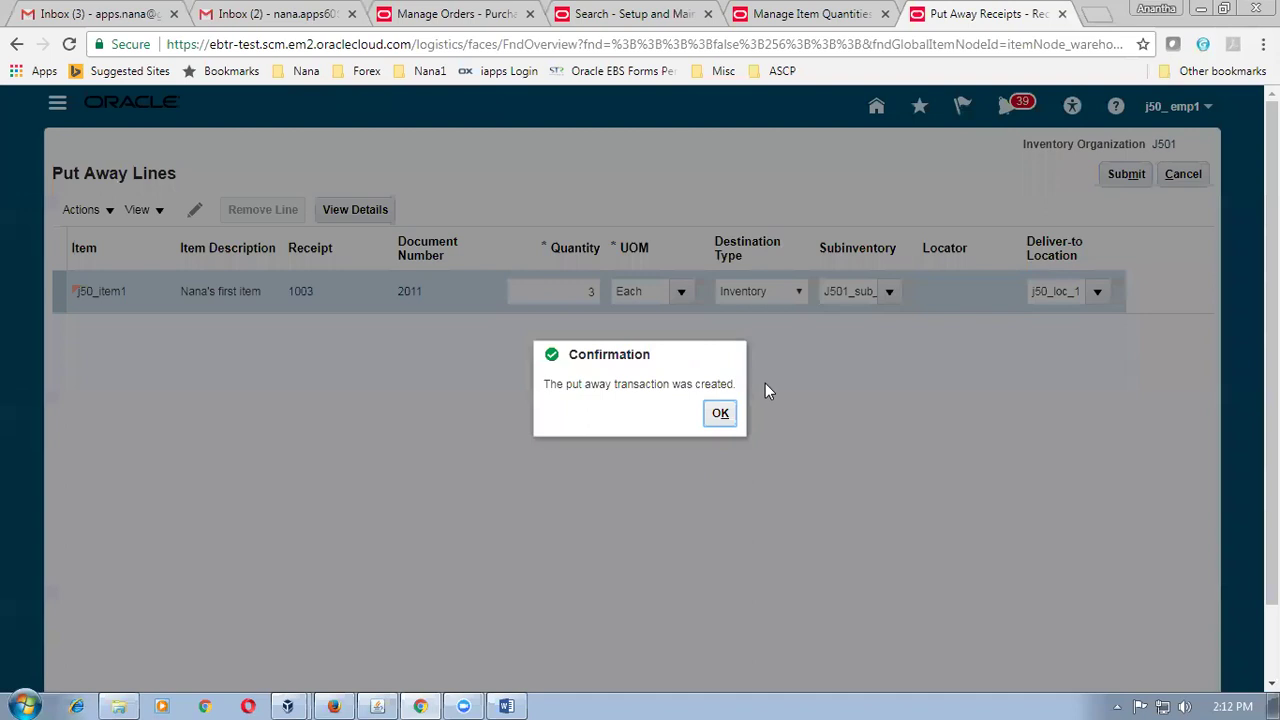
click(722, 413)
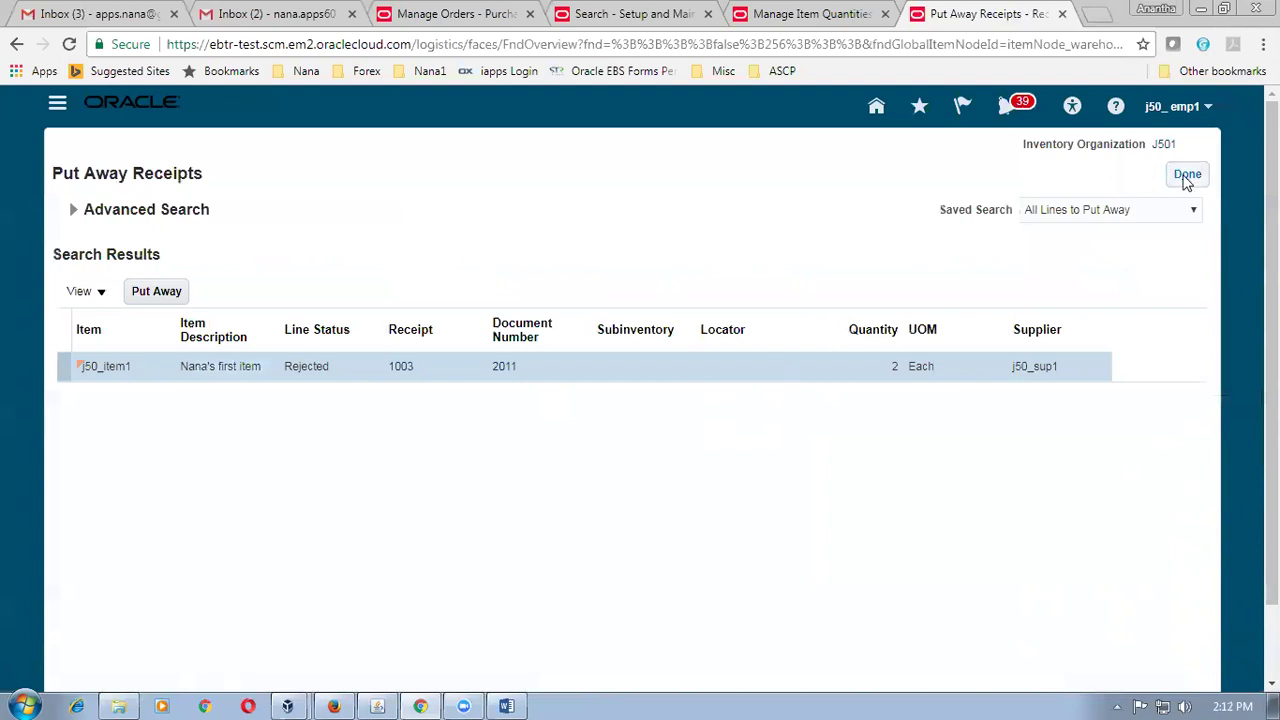
click(810, 14)
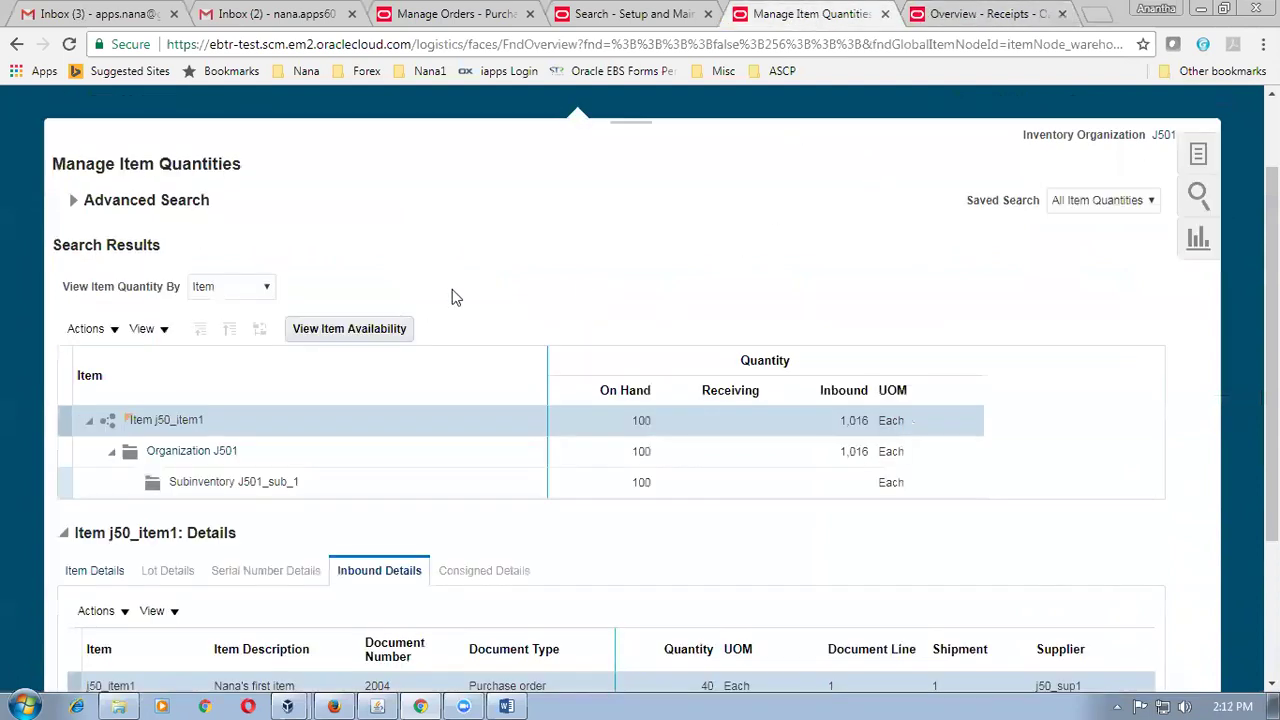
Rerun the j50_item1 quantity search and review its inbound purchase orders.
click(72, 203)
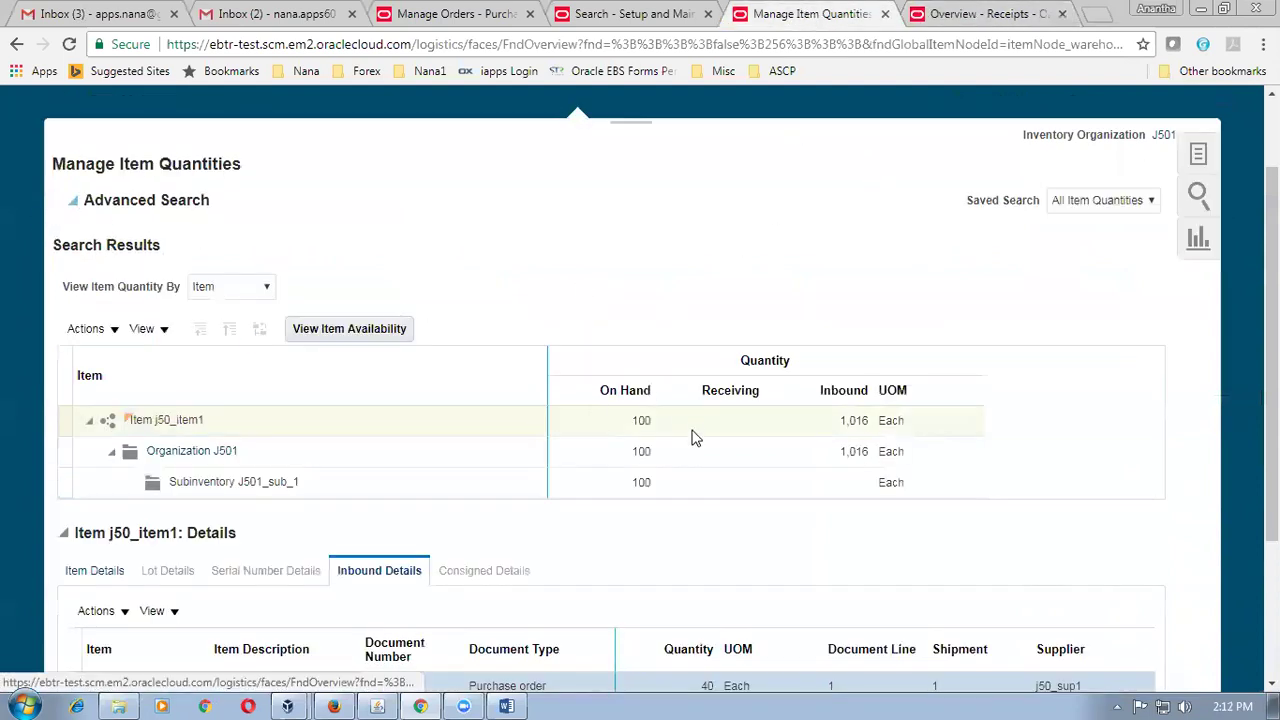
click(871, 397)
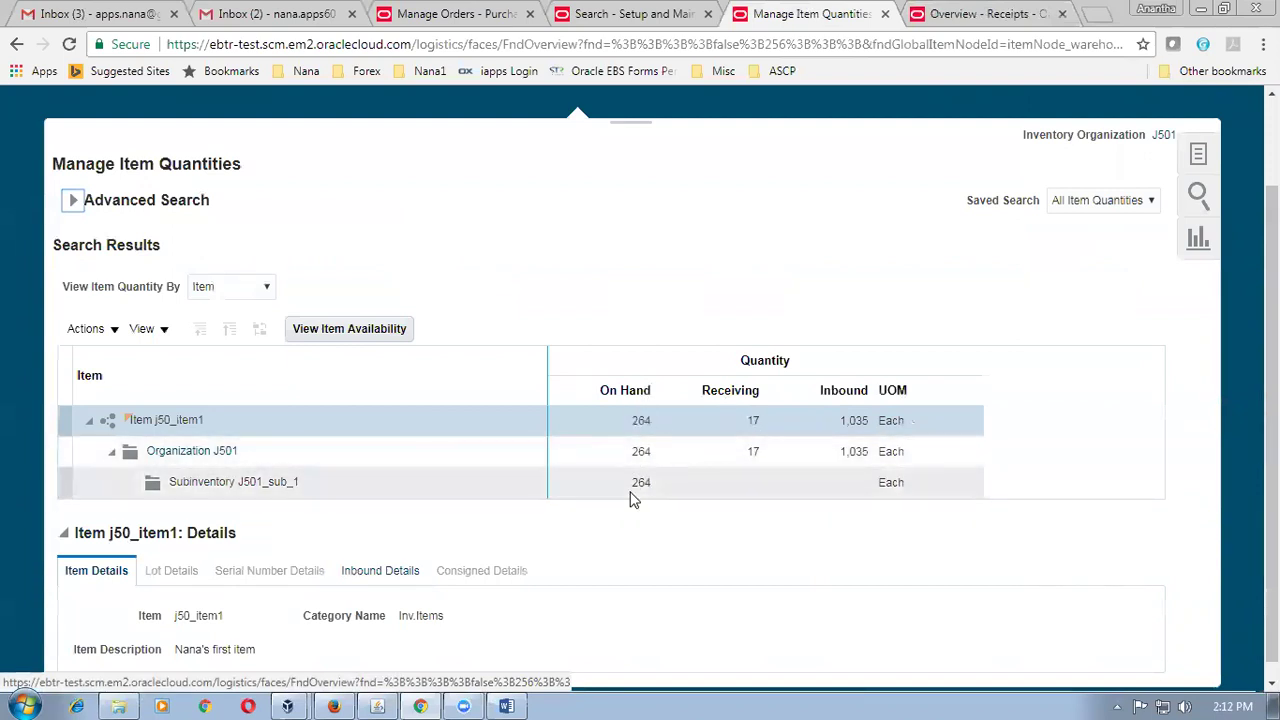
scroll(627, 515, down, 1)
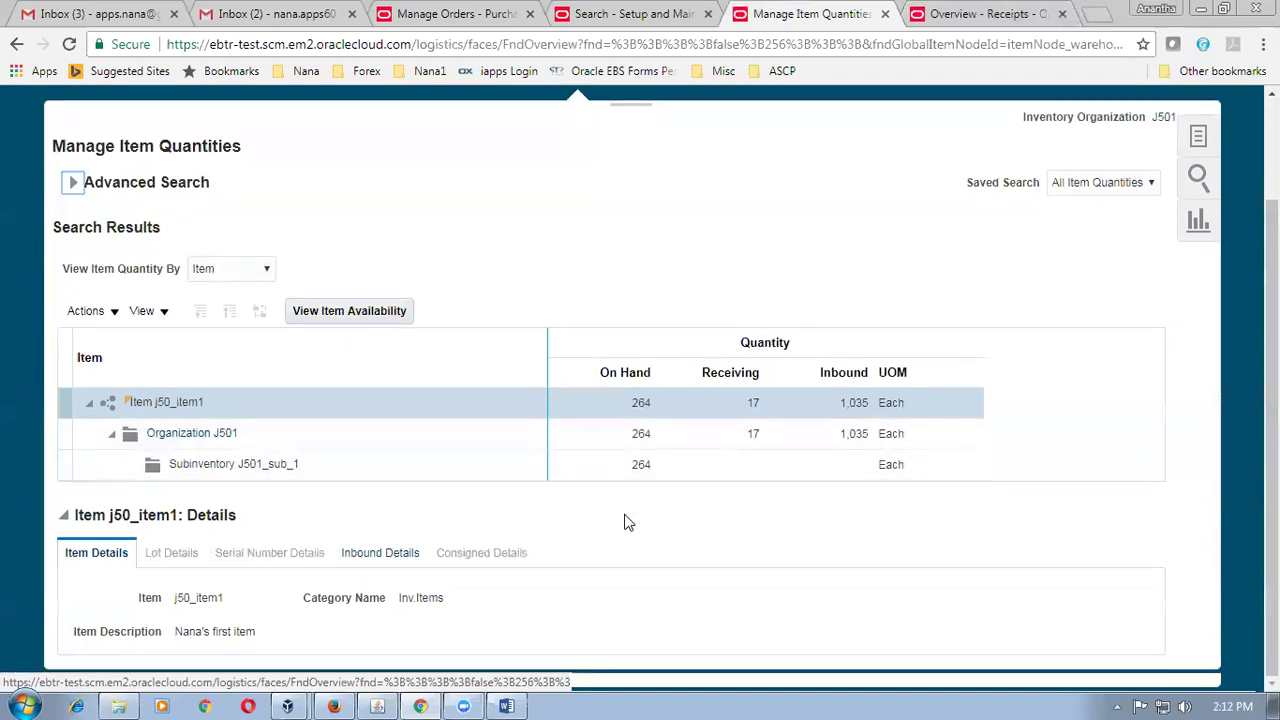
click(412, 566)
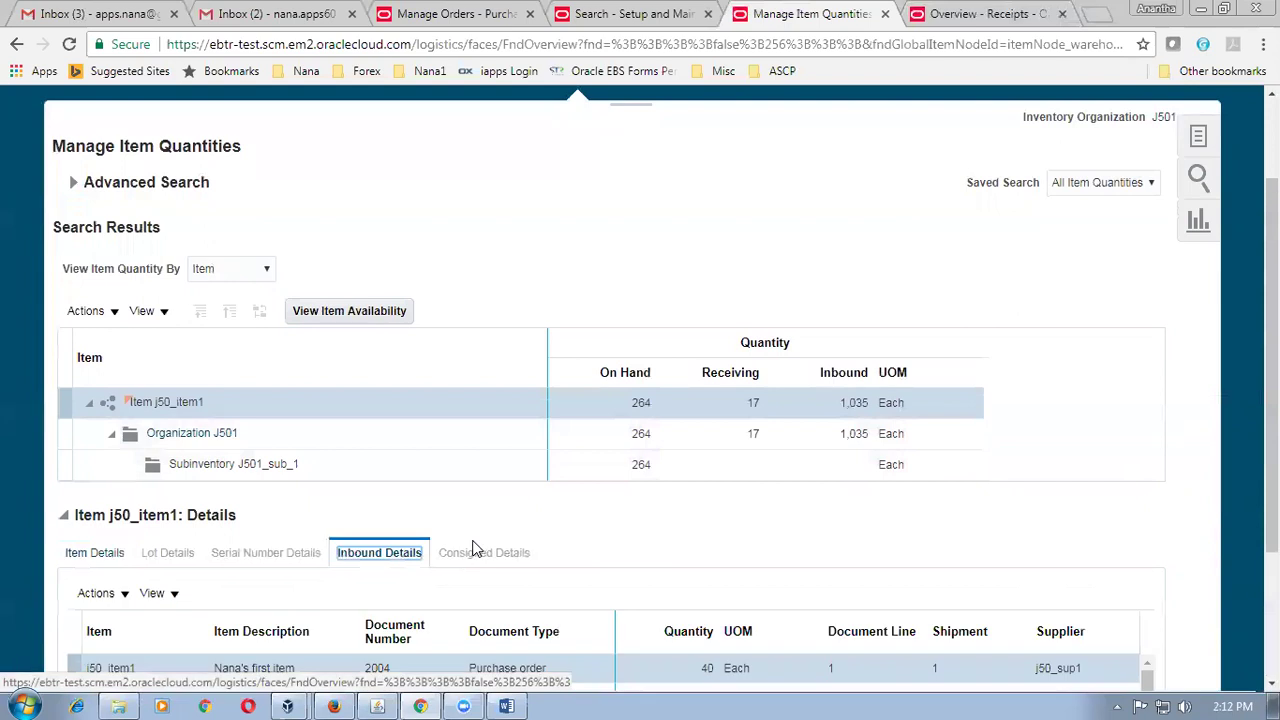
scroll(475, 548, down, 2)
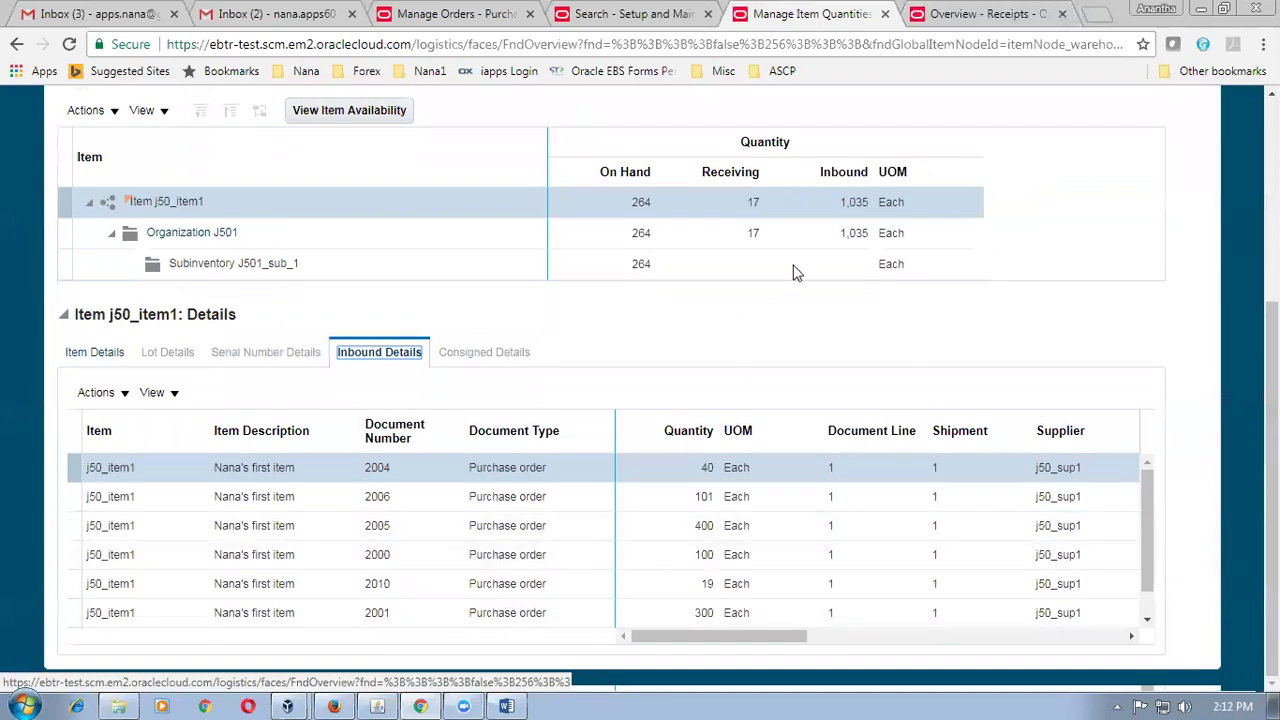
scroll(640, 400, up, 3)
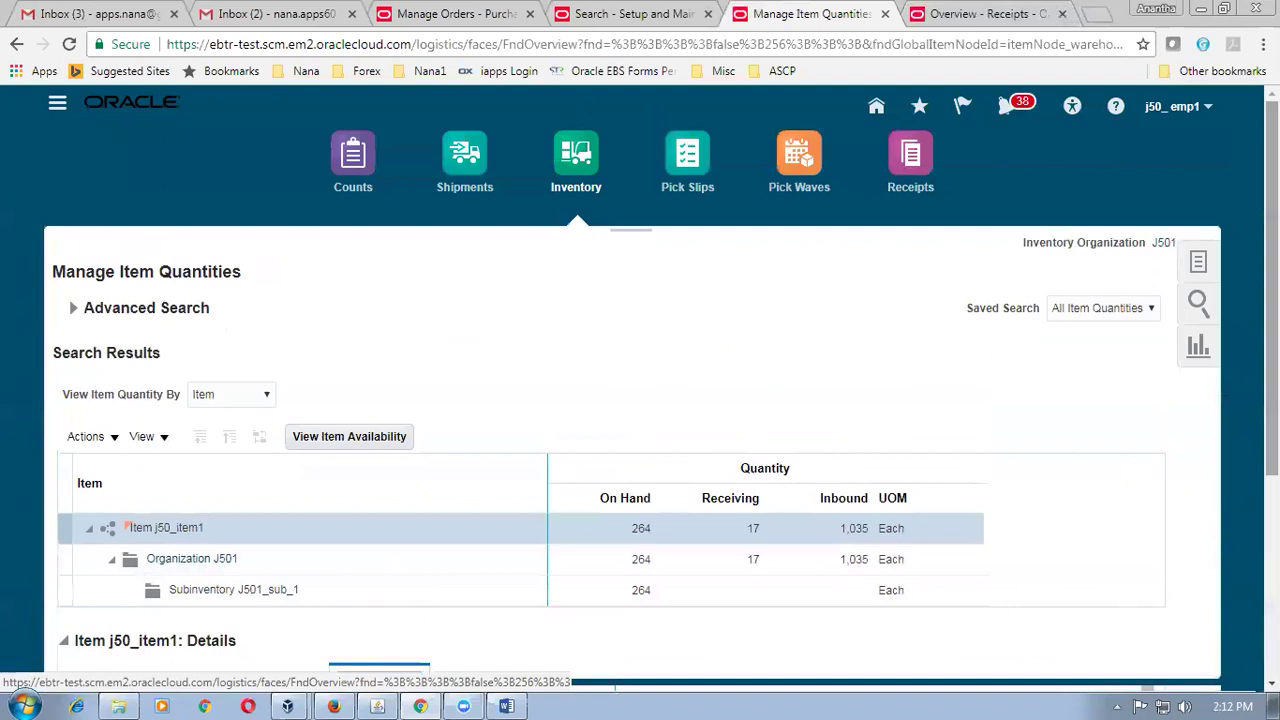
click(119, 706)
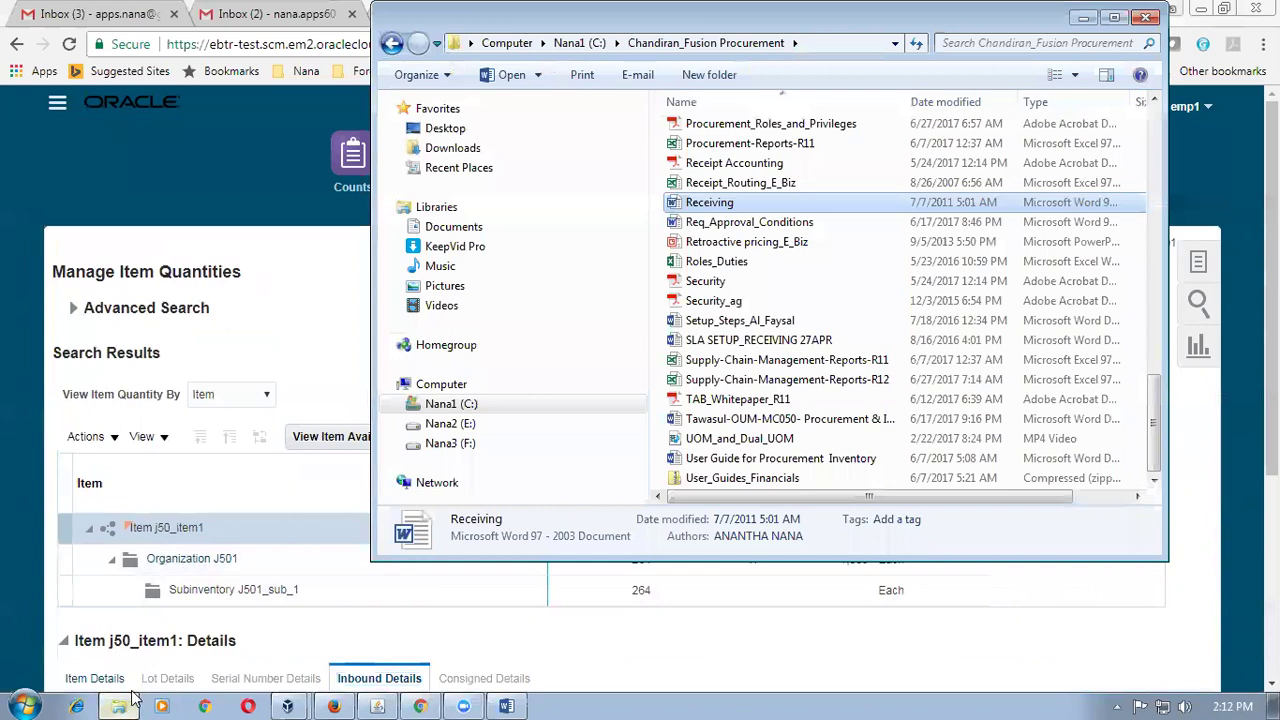
Open the Corrections workbook in Excel from the folder and maximize its window.
click(785, 419)
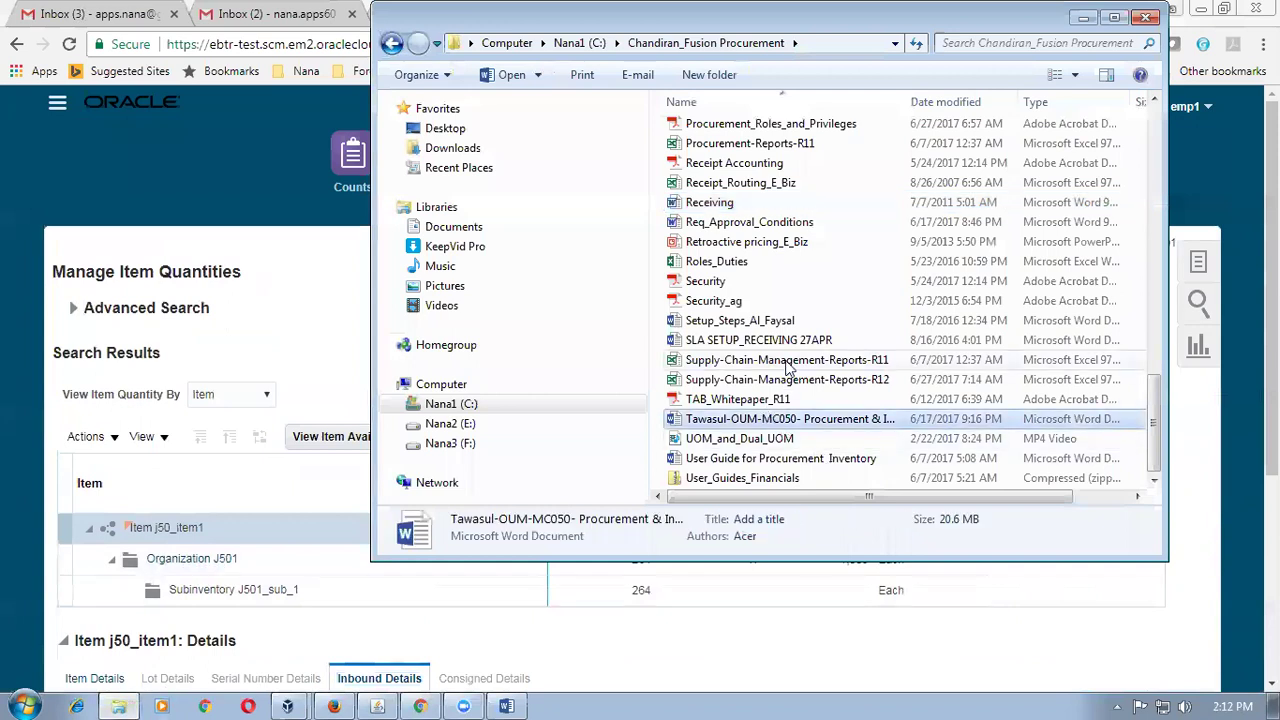
scroll(785, 368, up, 3)
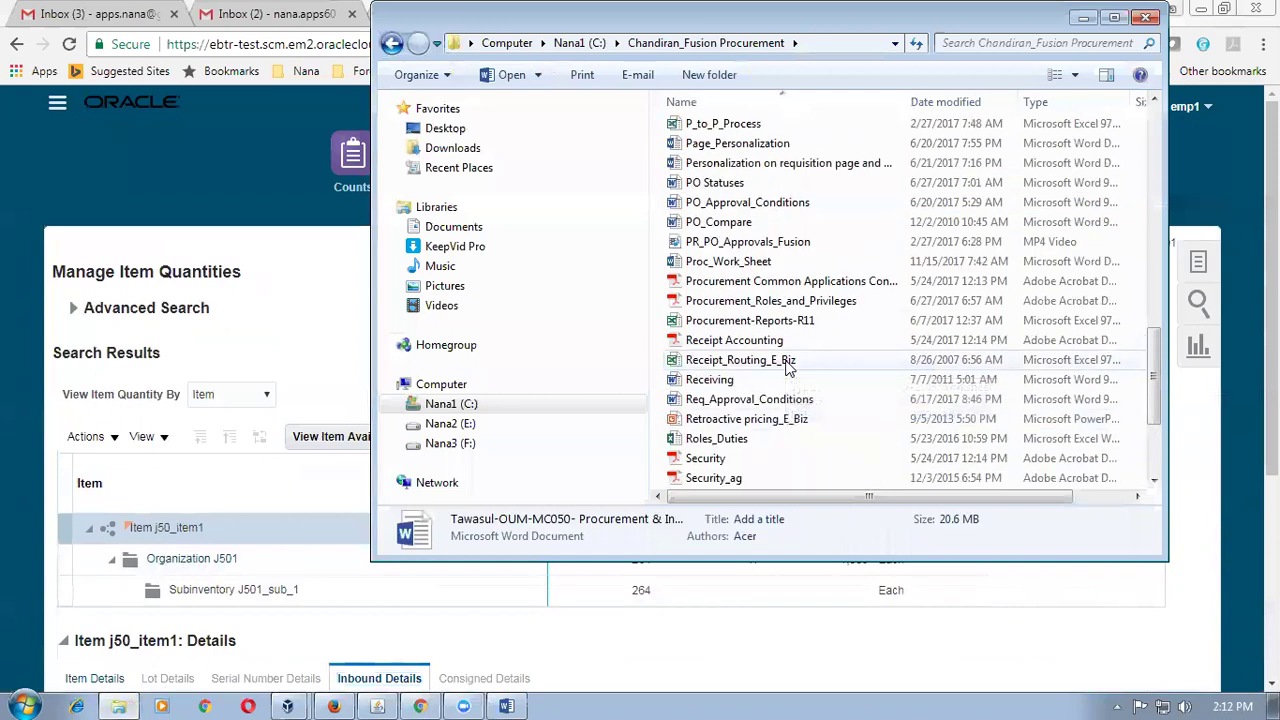
scroll(785, 368, up, 2)
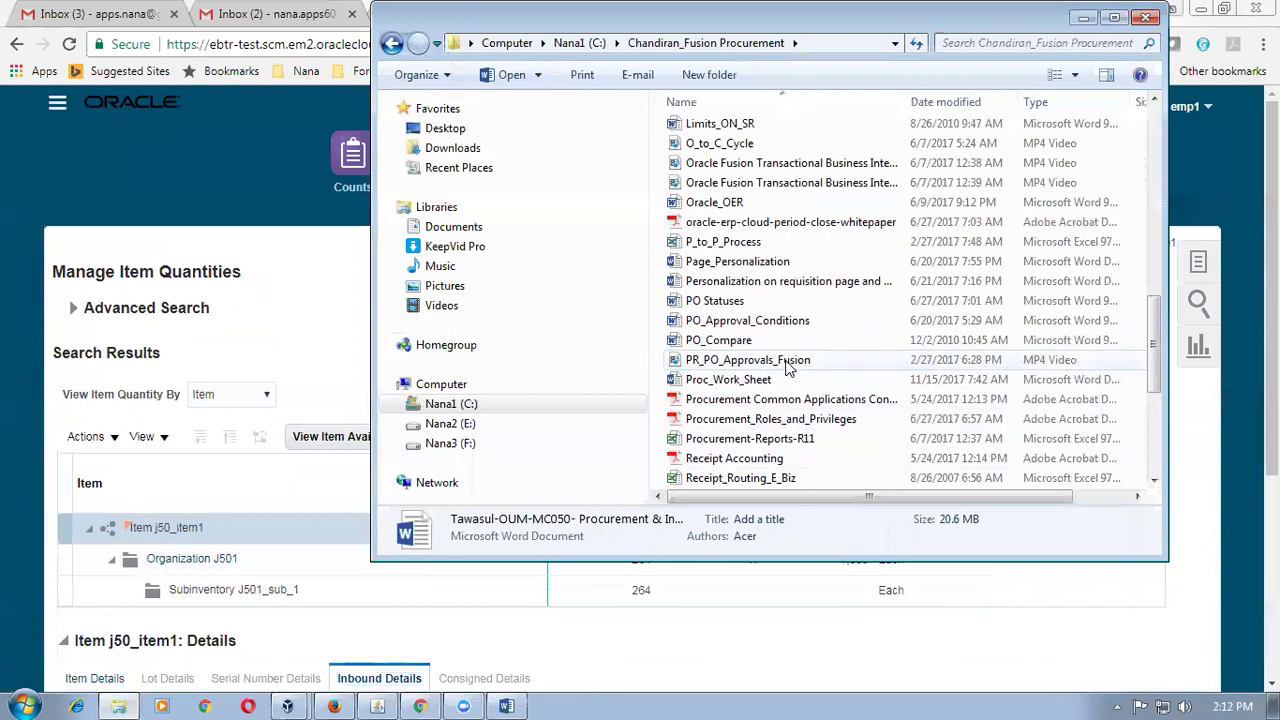
click(785, 368)
key(c)
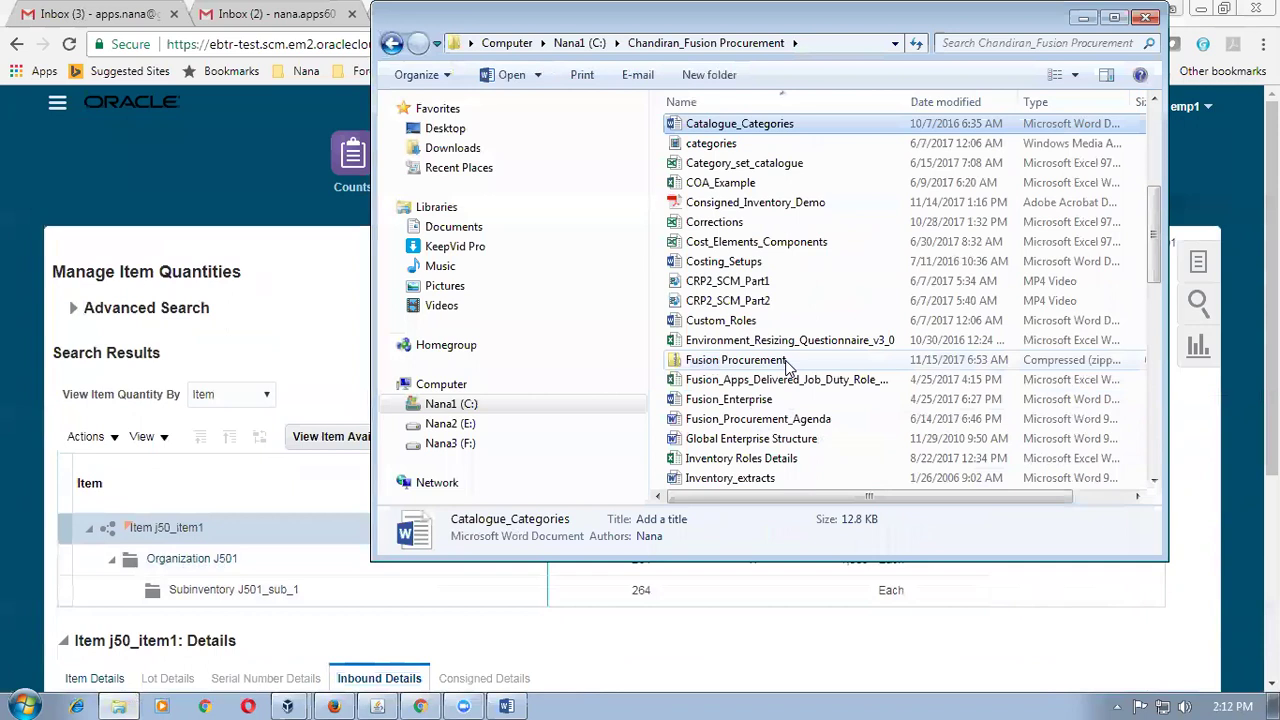
click(741, 229)
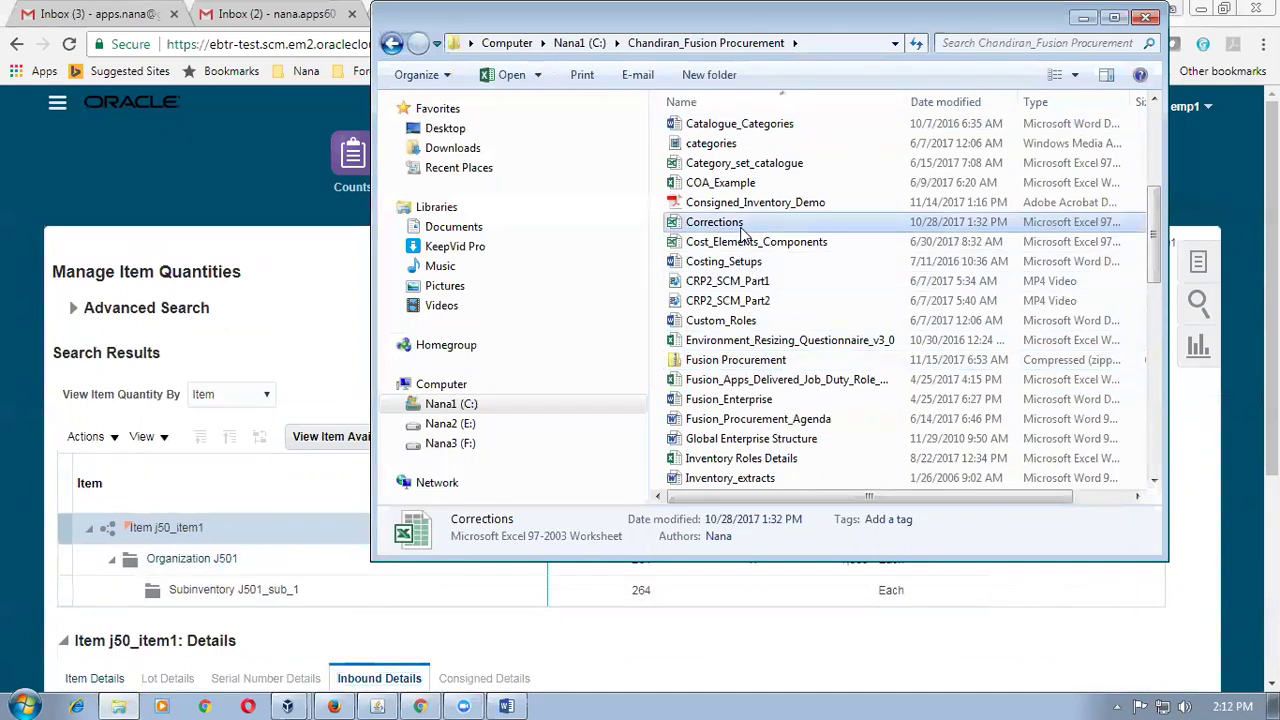
double_click(741, 229)
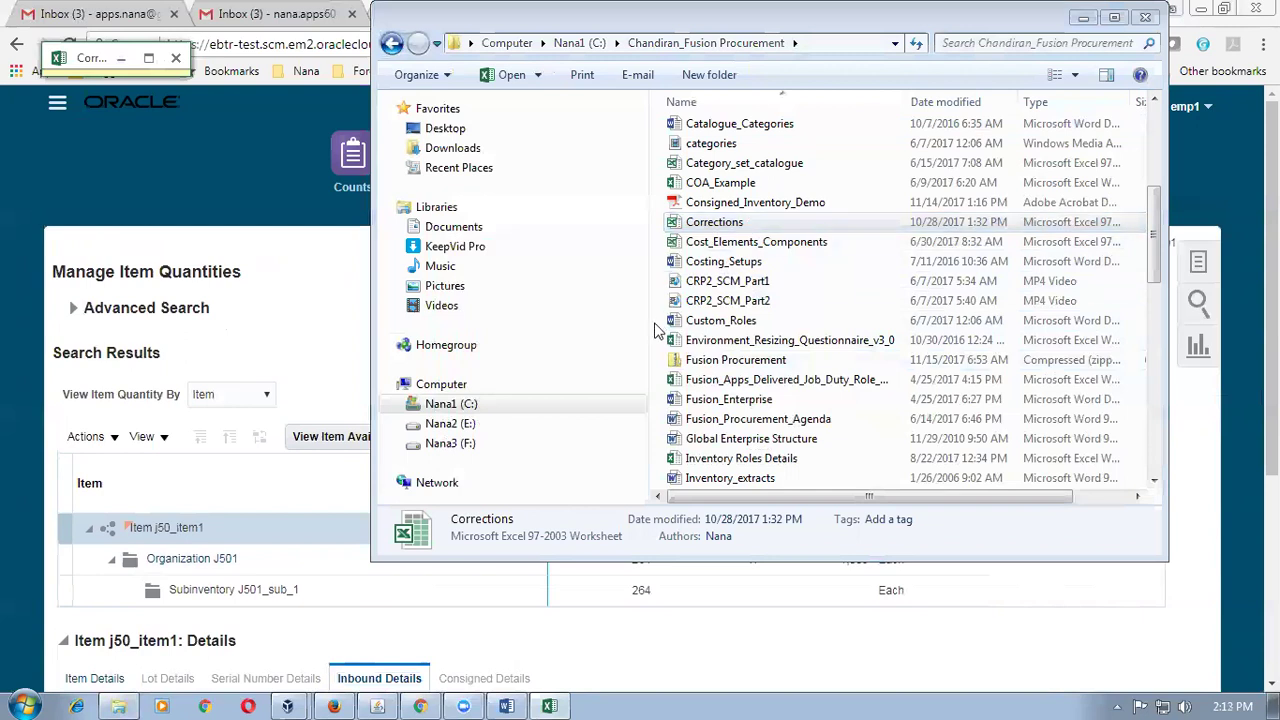
click(549, 706)
click(549, 706)
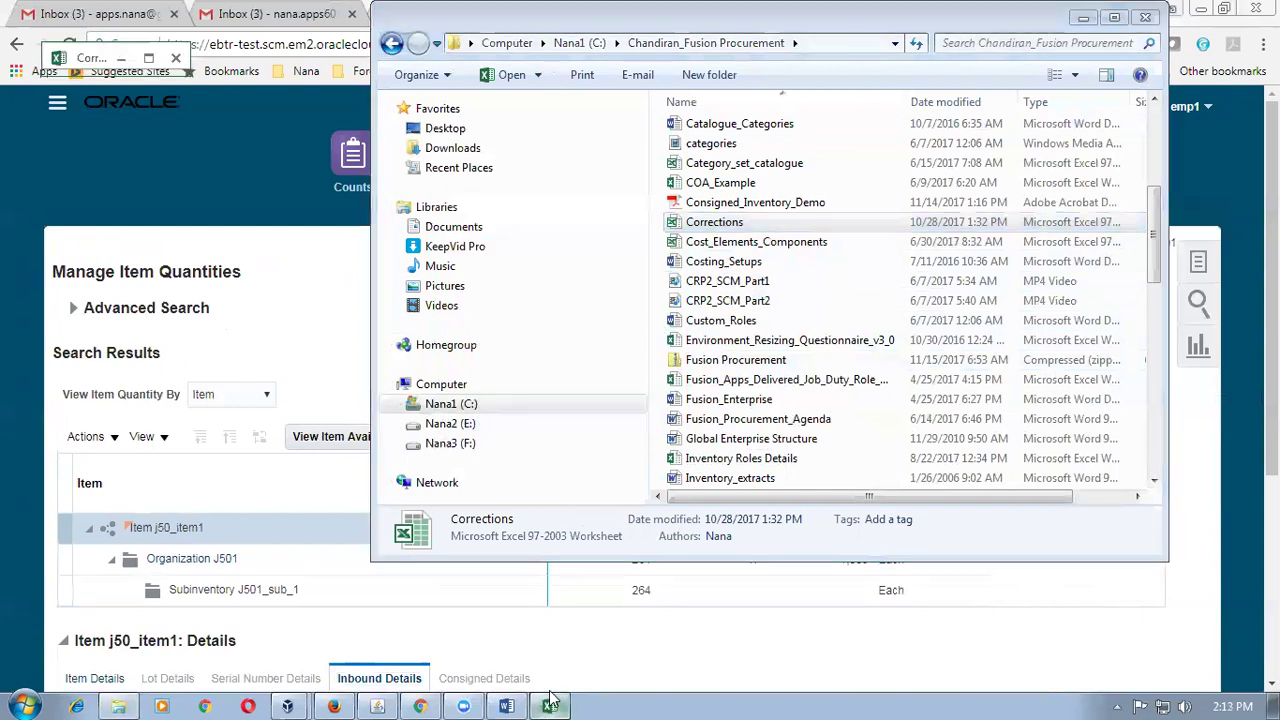
click(153, 65)
Enable editing and review the receiving quantities: expected (B5, B6 = 15) and gate entry 85.
click(798, 70)
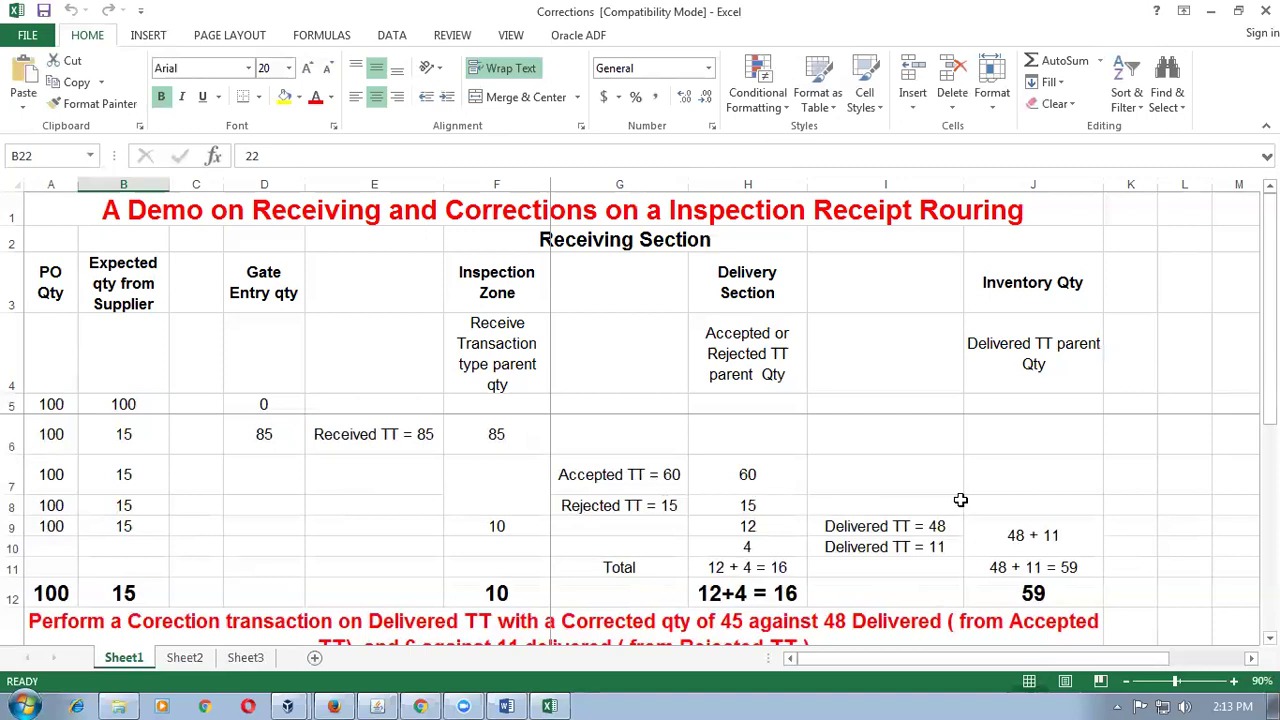
click(986, 482)
scroll(986, 483, down, 1)
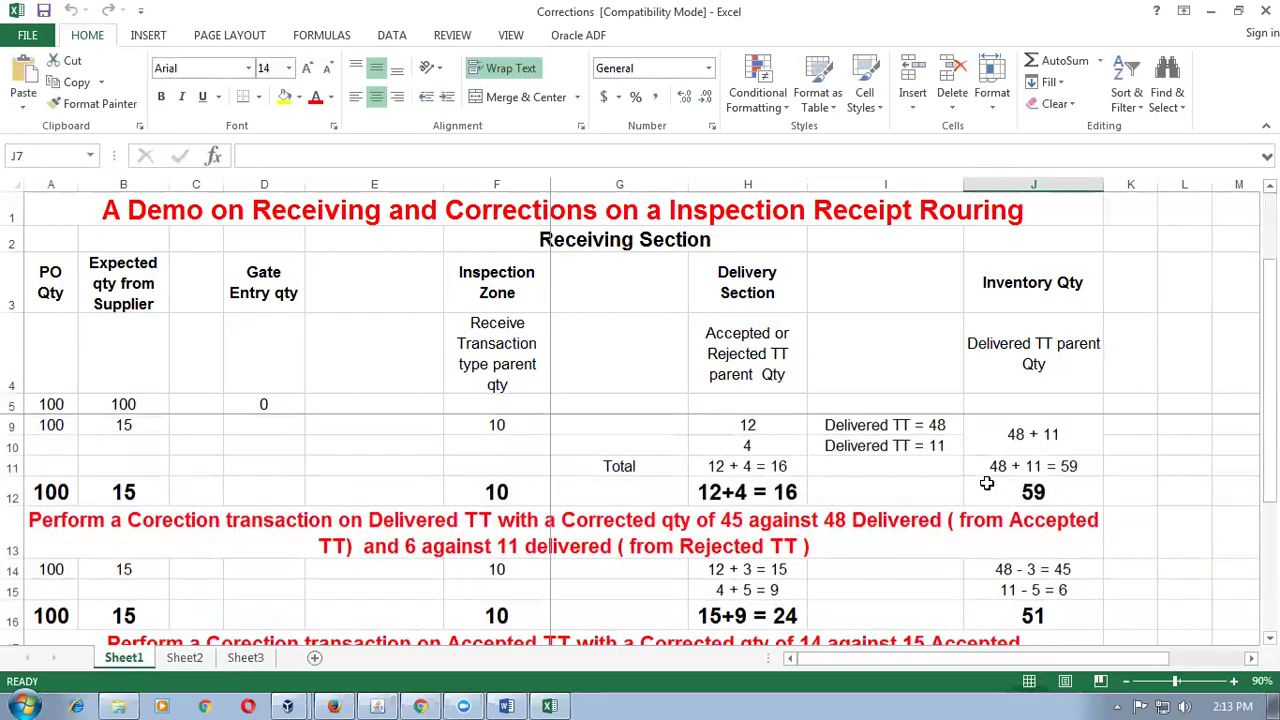
scroll(986, 483, up, 1)
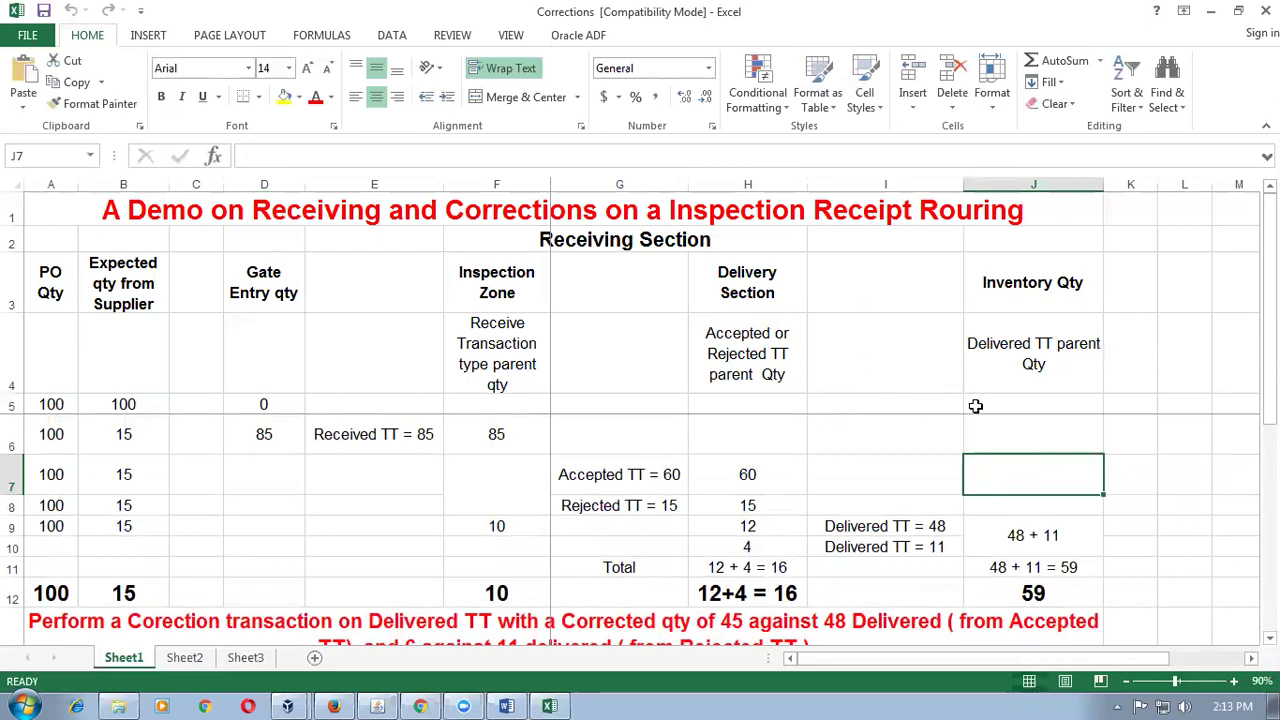
scroll(972, 404, down, 1)
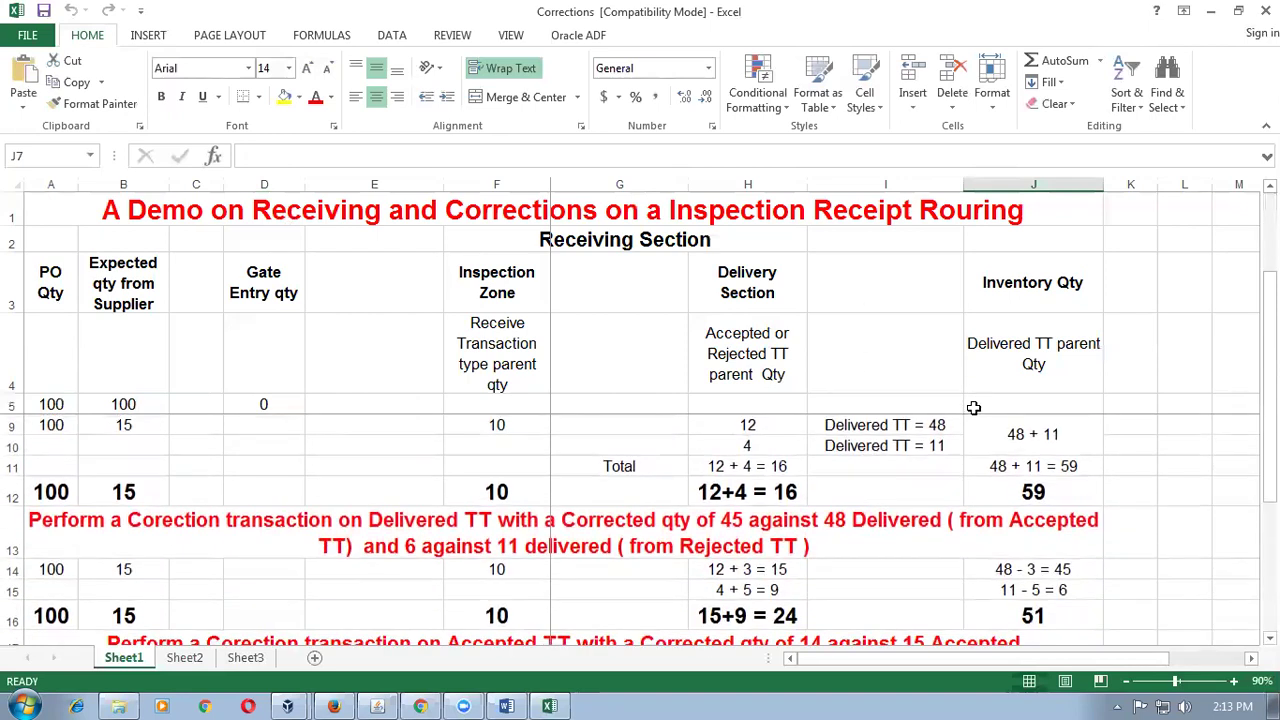
scroll(973, 407, down, 1)
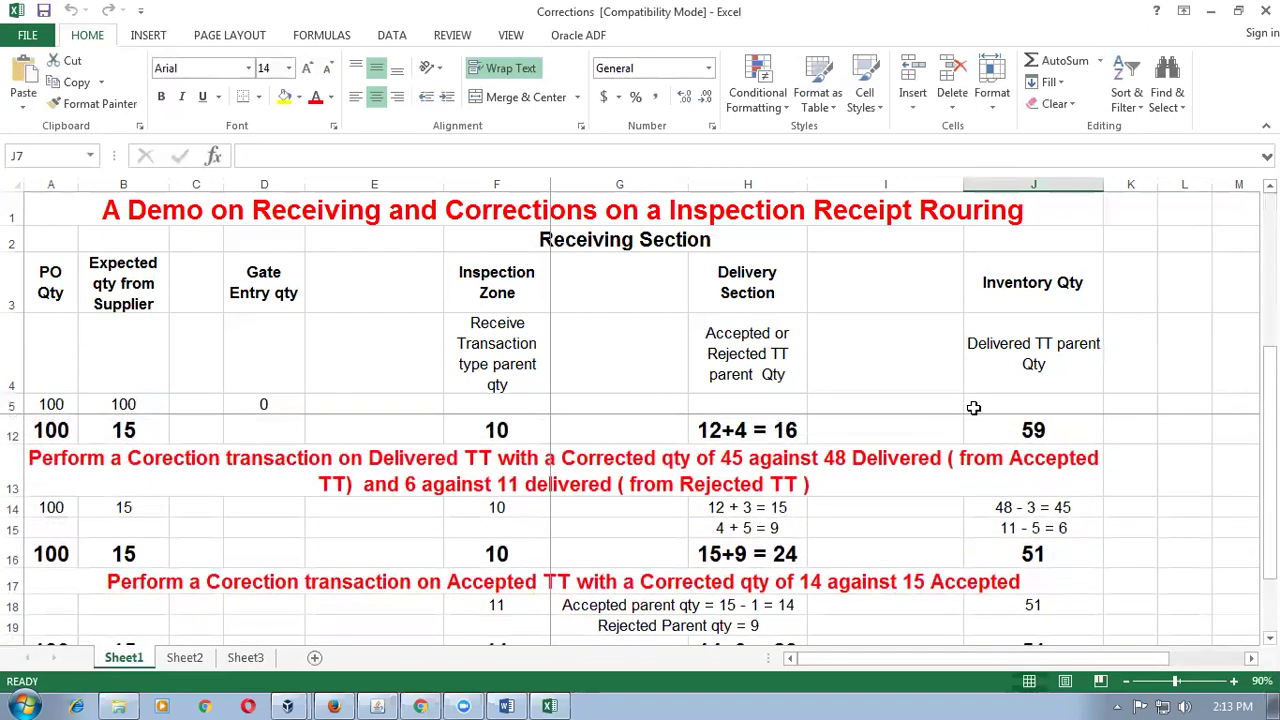
scroll(973, 407, down, 2)
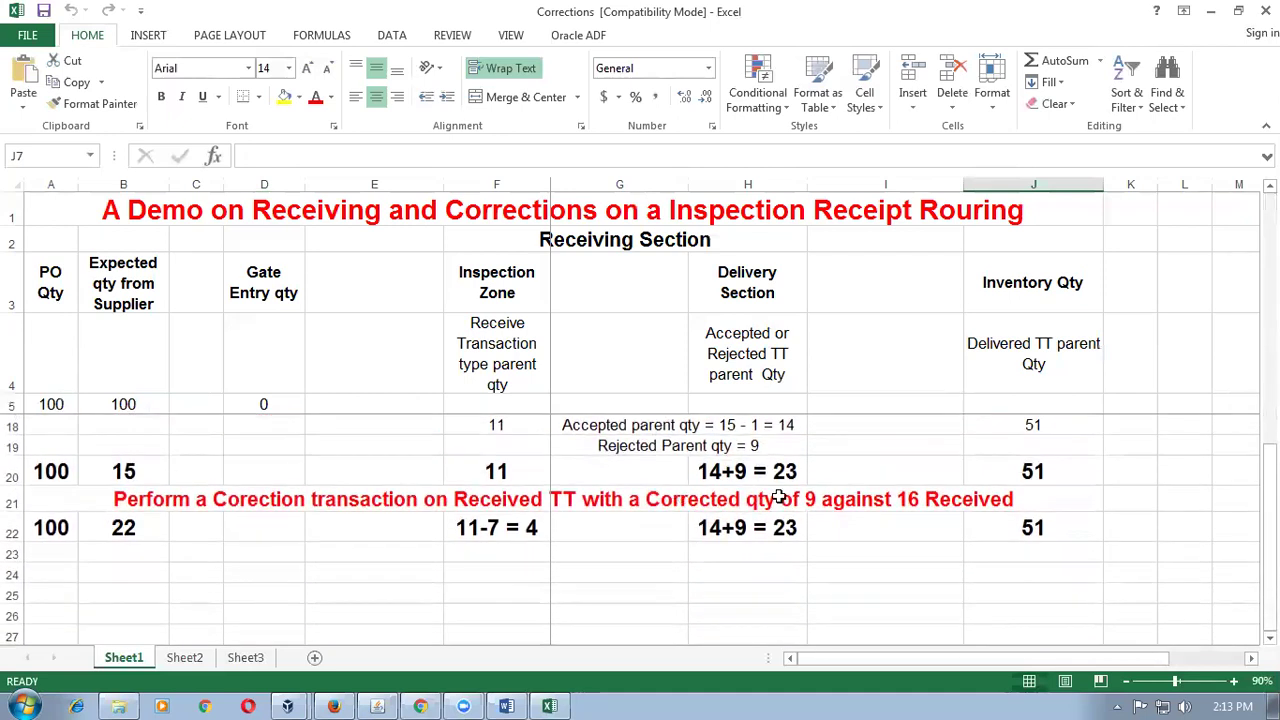
scroll(778, 497, up, 2)
scroll(778, 497, up, 2)
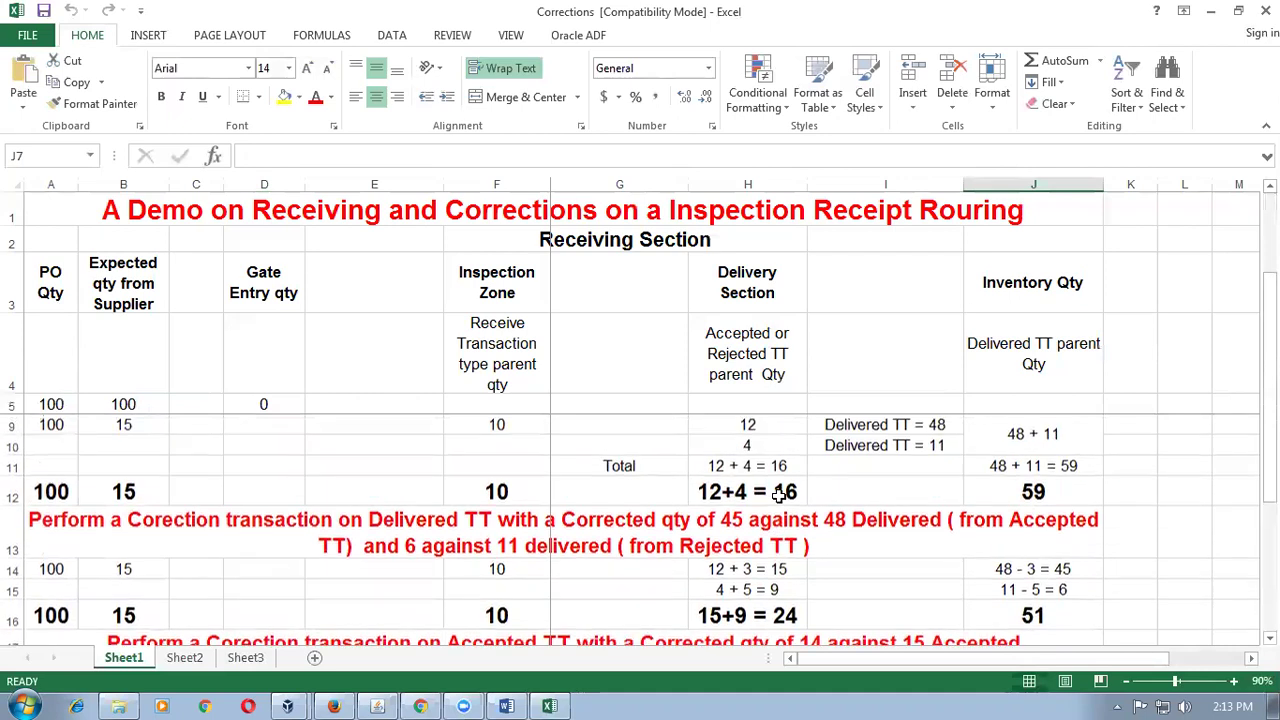
click(171, 217)
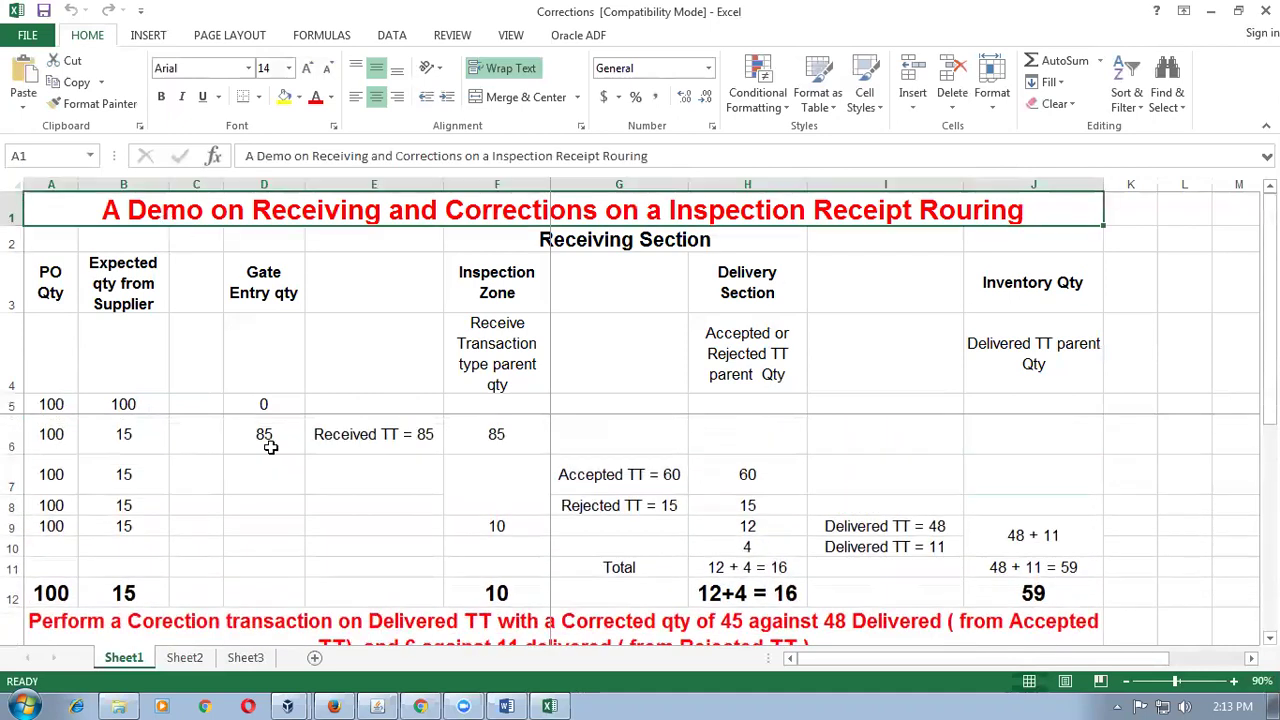
click(110, 408)
click(265, 436)
click(140, 450)
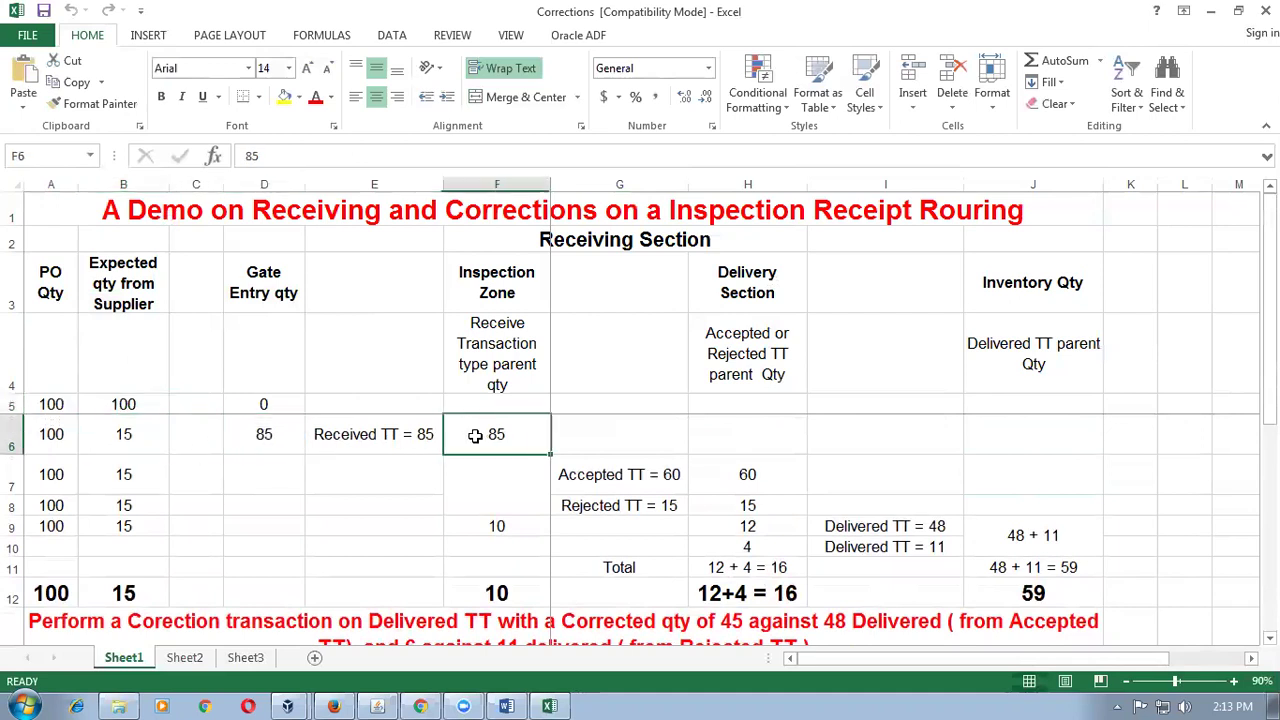
Check accepted 60, rejected 15, inspection 10 and delivered 48 + 11 = 59.
click(608, 472)
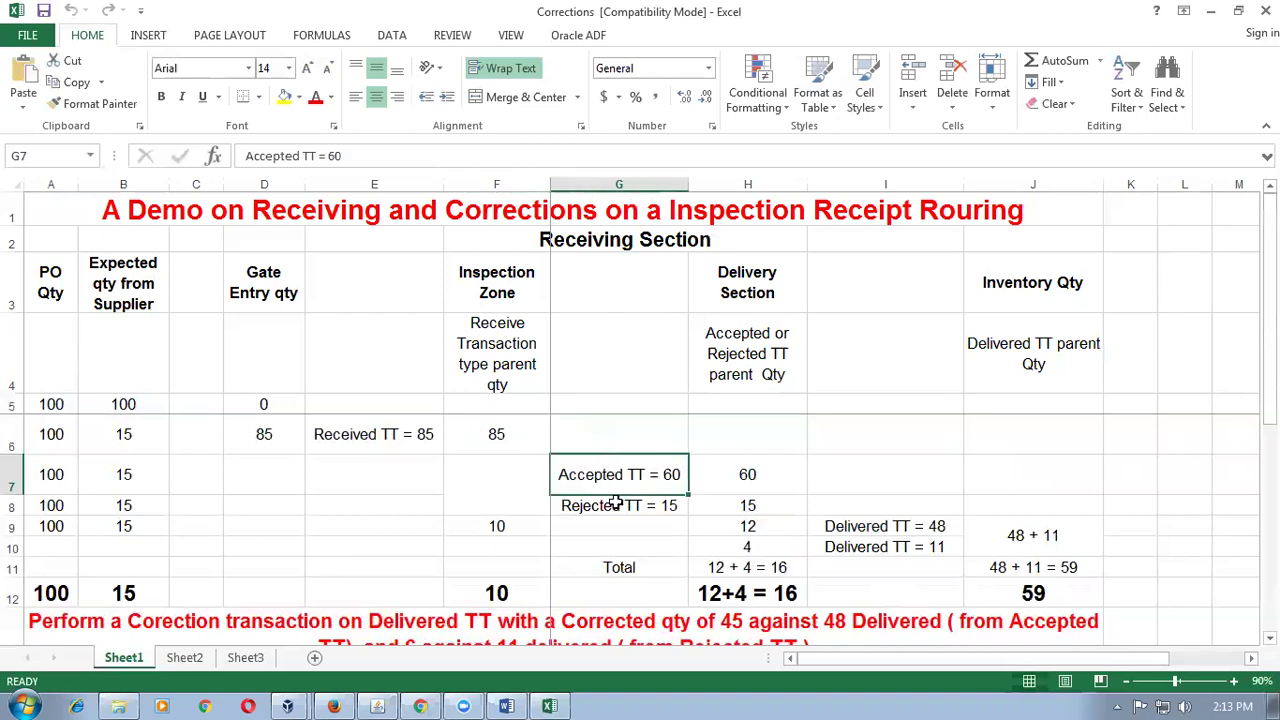
click(610, 505)
click(500, 529)
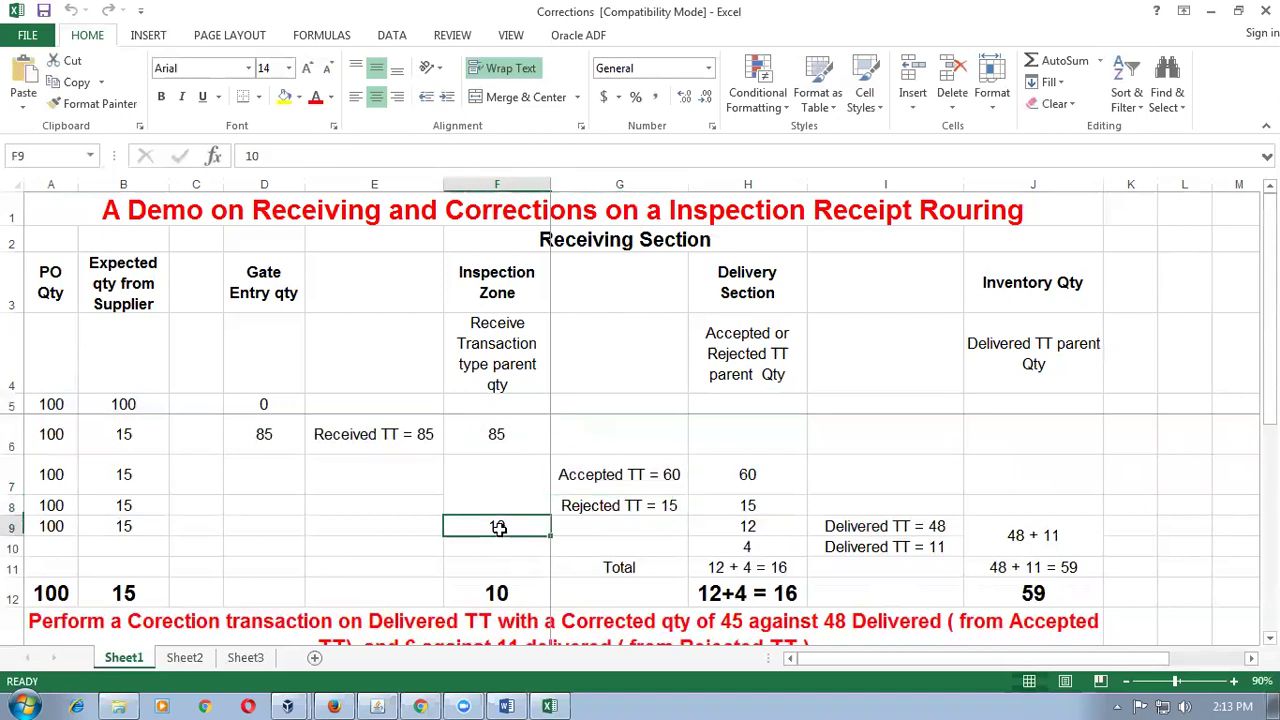
click(598, 482)
click(608, 510)
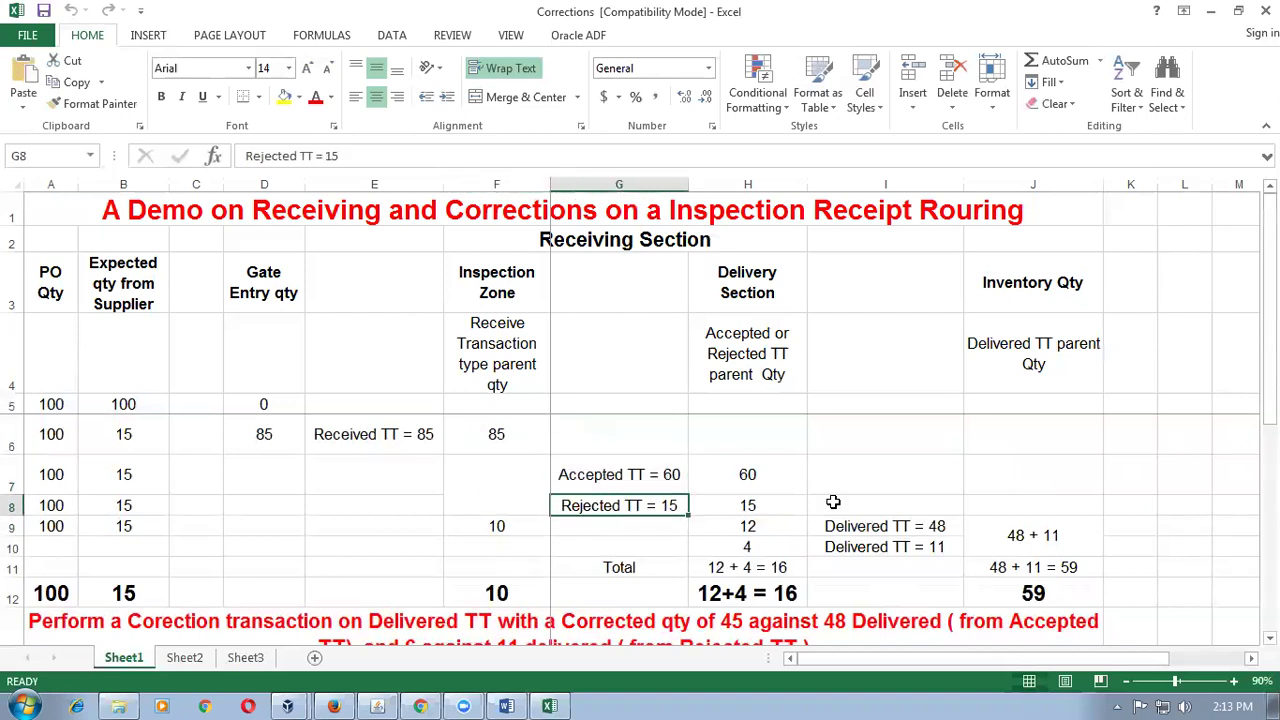
click(958, 526)
click(940, 547)
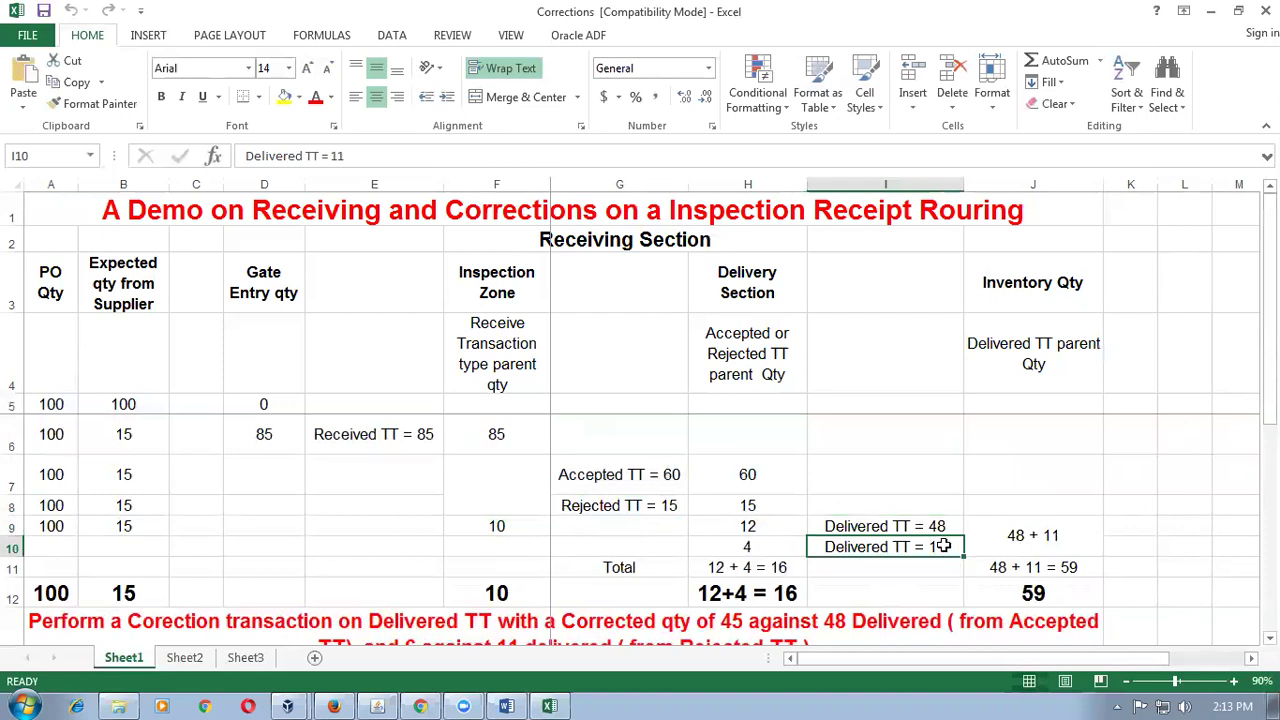
click(1038, 539)
click(1035, 565)
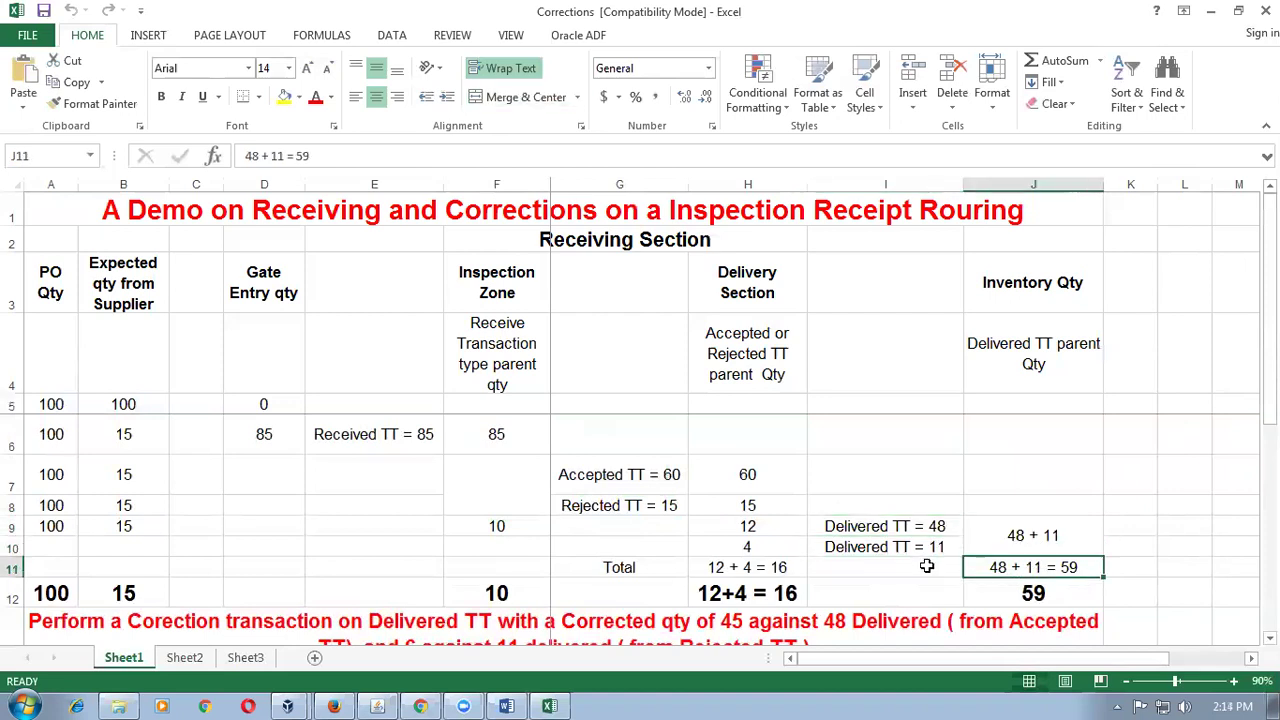
Review inventory total 59 and corrections 12 + 3 = 15 and 4 + 5 = 9, then close the workbook.
scroll(1035, 560, down, 1)
click(1035, 492)
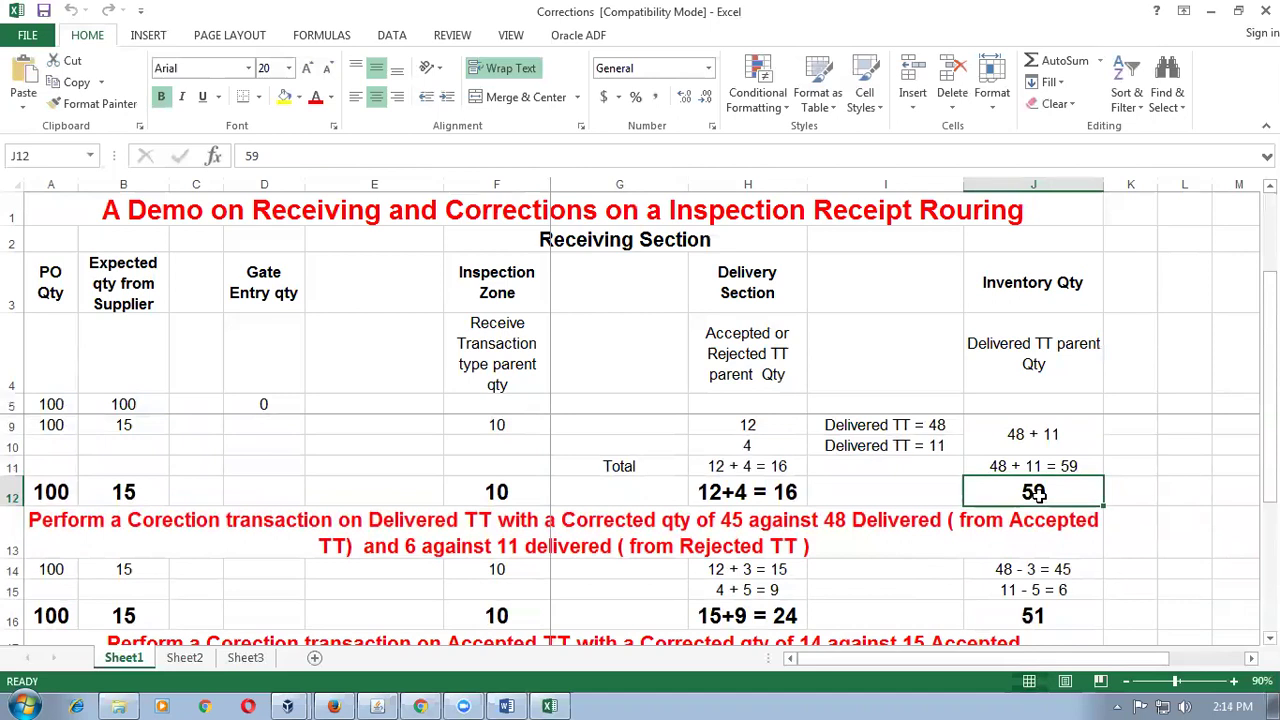
click(777, 568)
click(776, 590)
scroll(776, 590, down, 1)
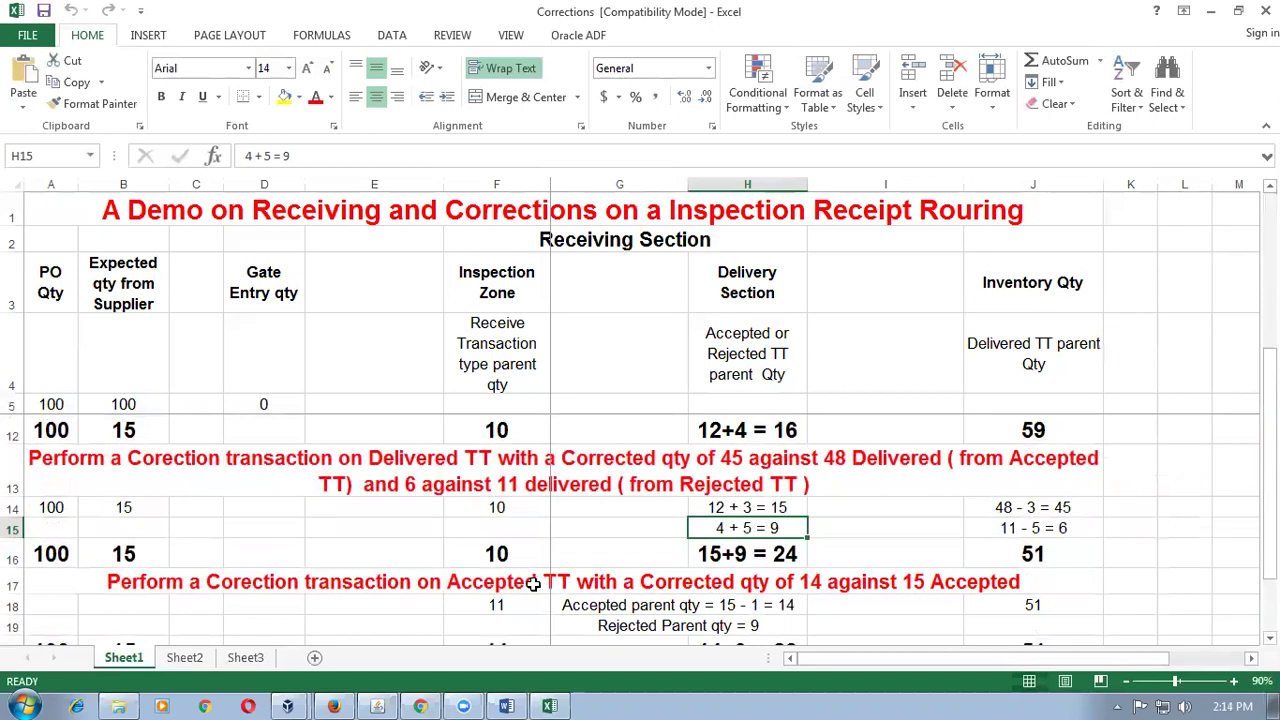
scroll(533, 584, down, 2)
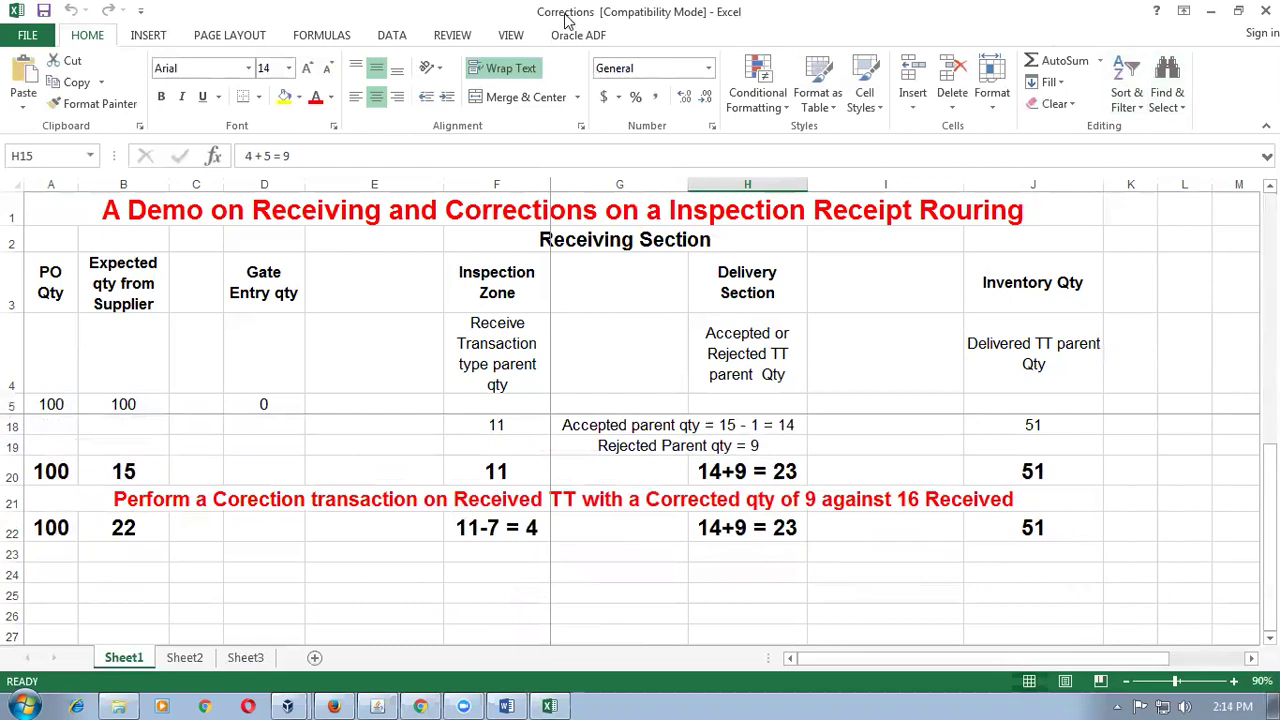
click(1265, 10)
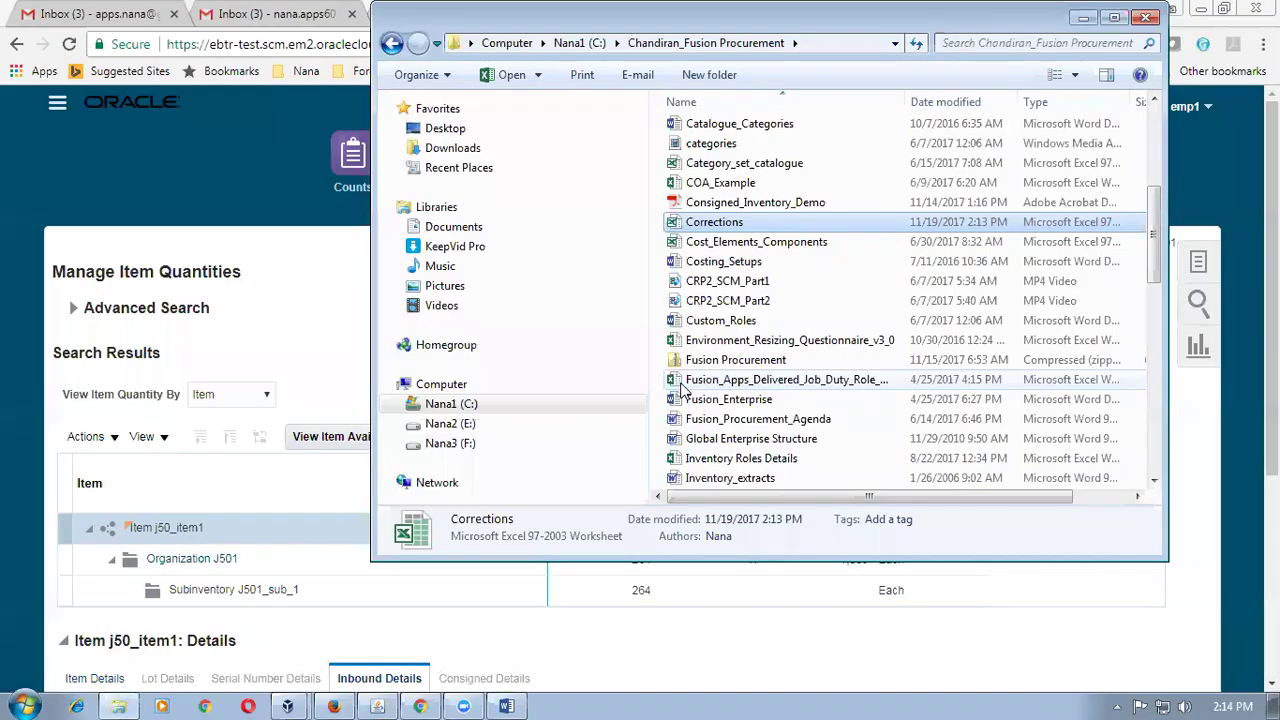
Select the Substitute receipts row 41 in Proc_Work_Sheet, then return to Oracle in Chrome.
click(507, 703)
scroll(437, 529, down, 5)
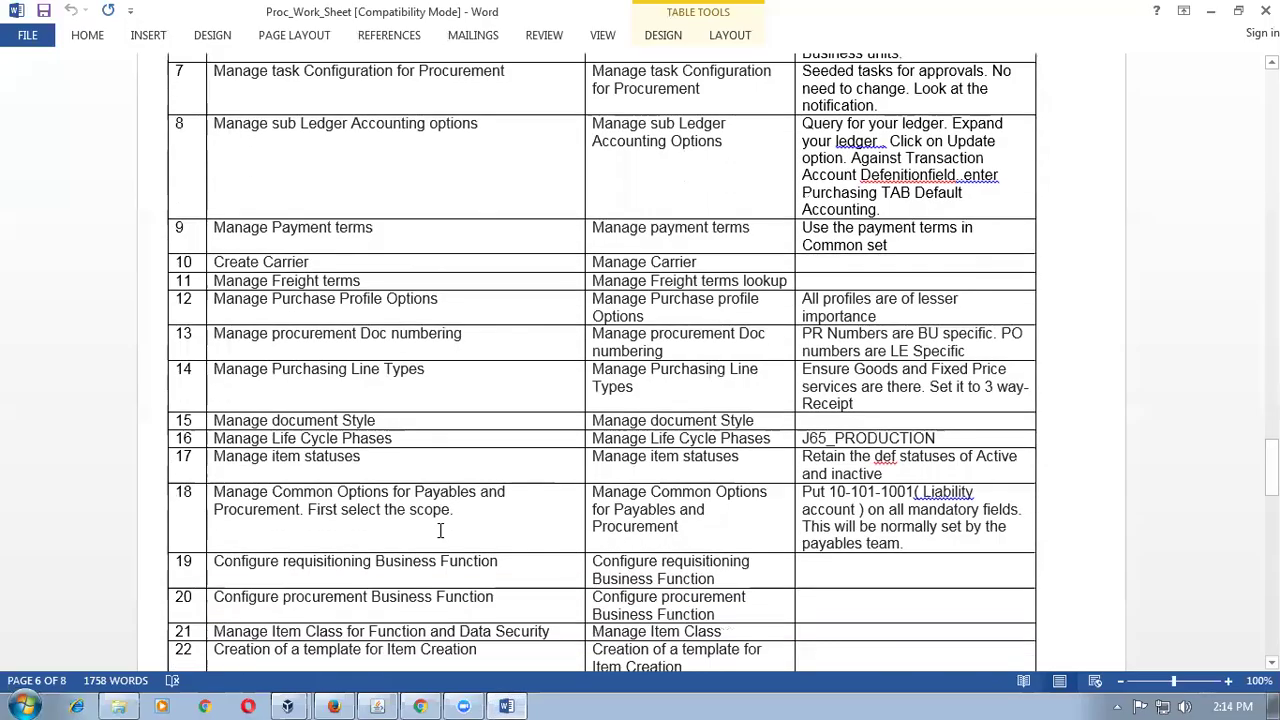
scroll(445, 540, down, 10)
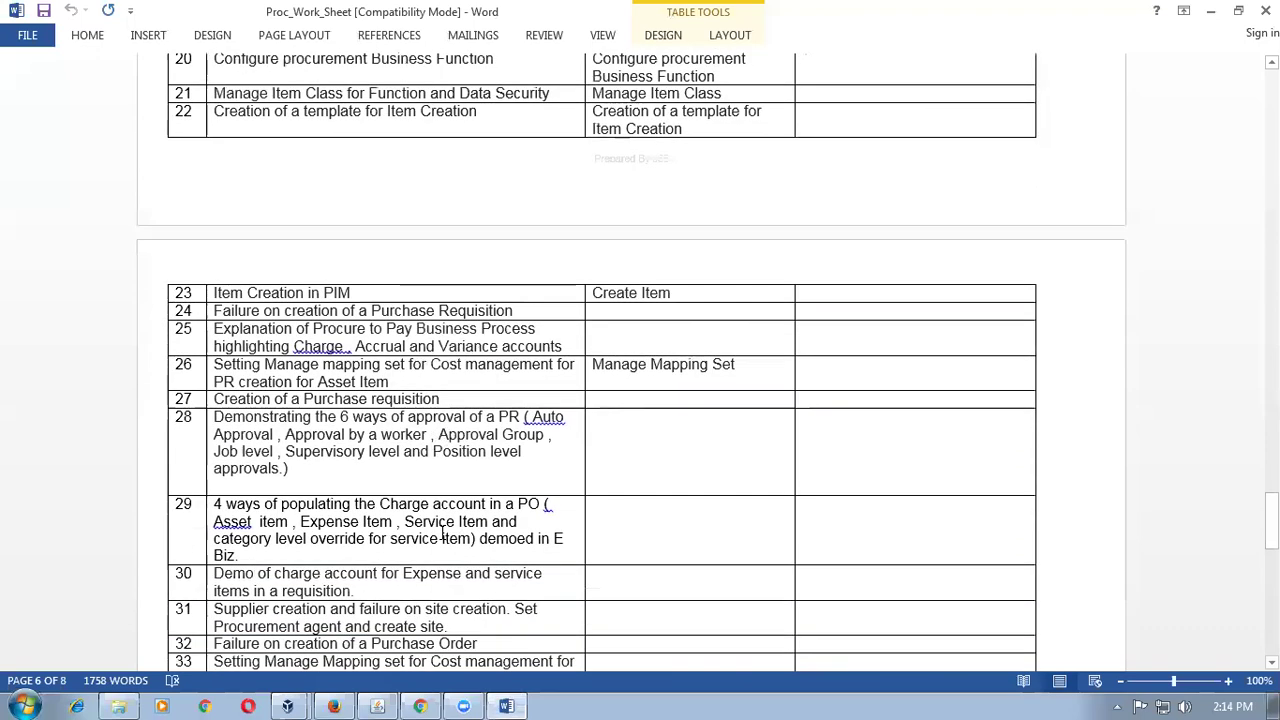
scroll(443, 537, down, 5)
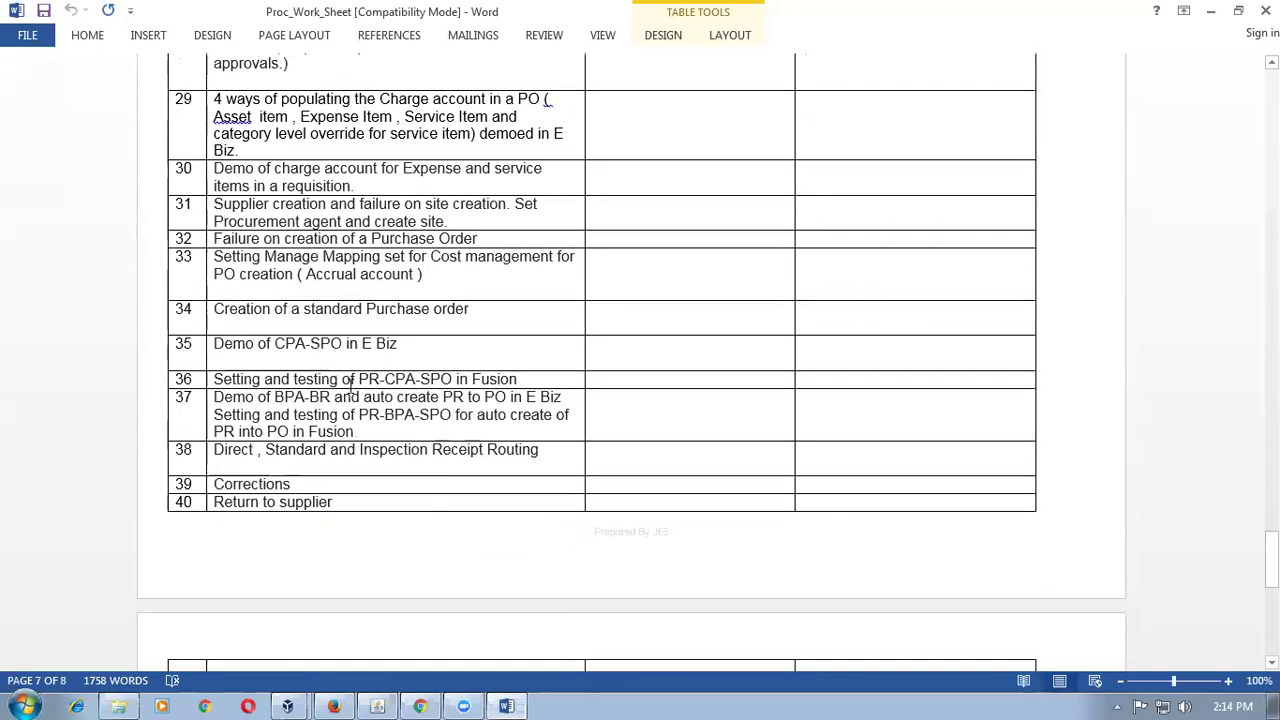
scroll(352, 431, down, 2)
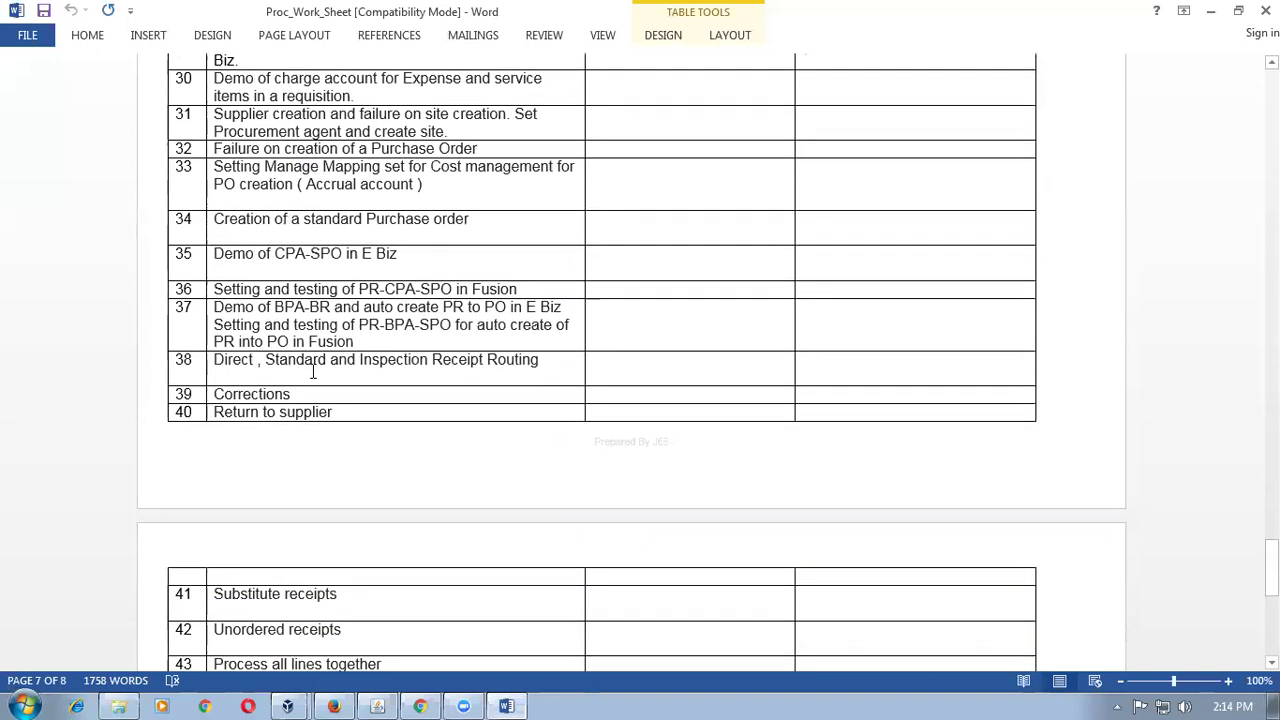
scroll(353, 412, down, 5)
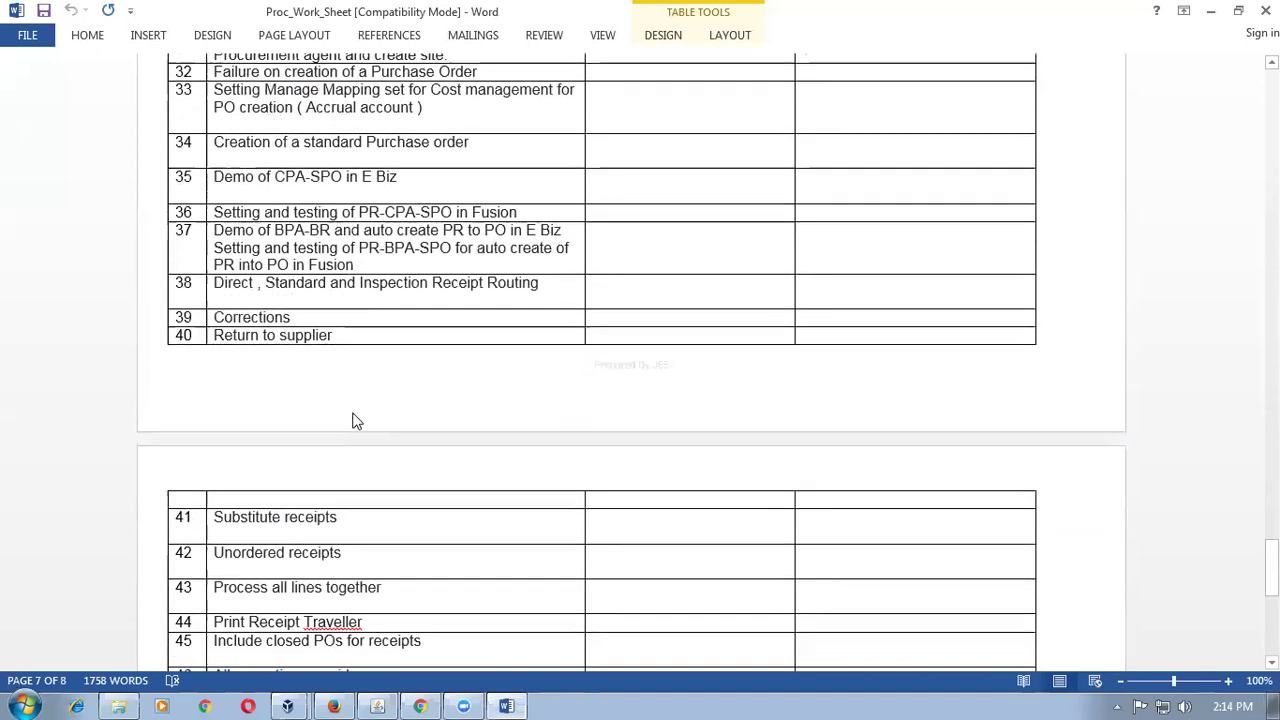
click(359, 370)
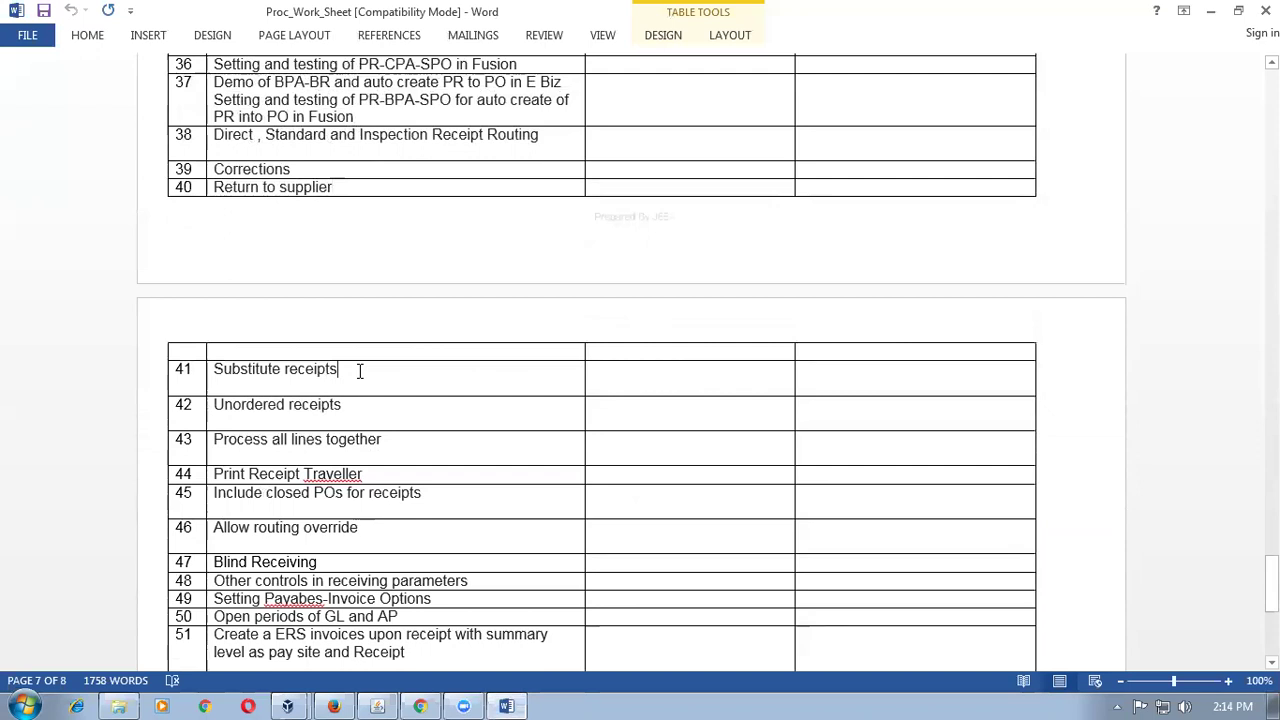
click(134, 386)
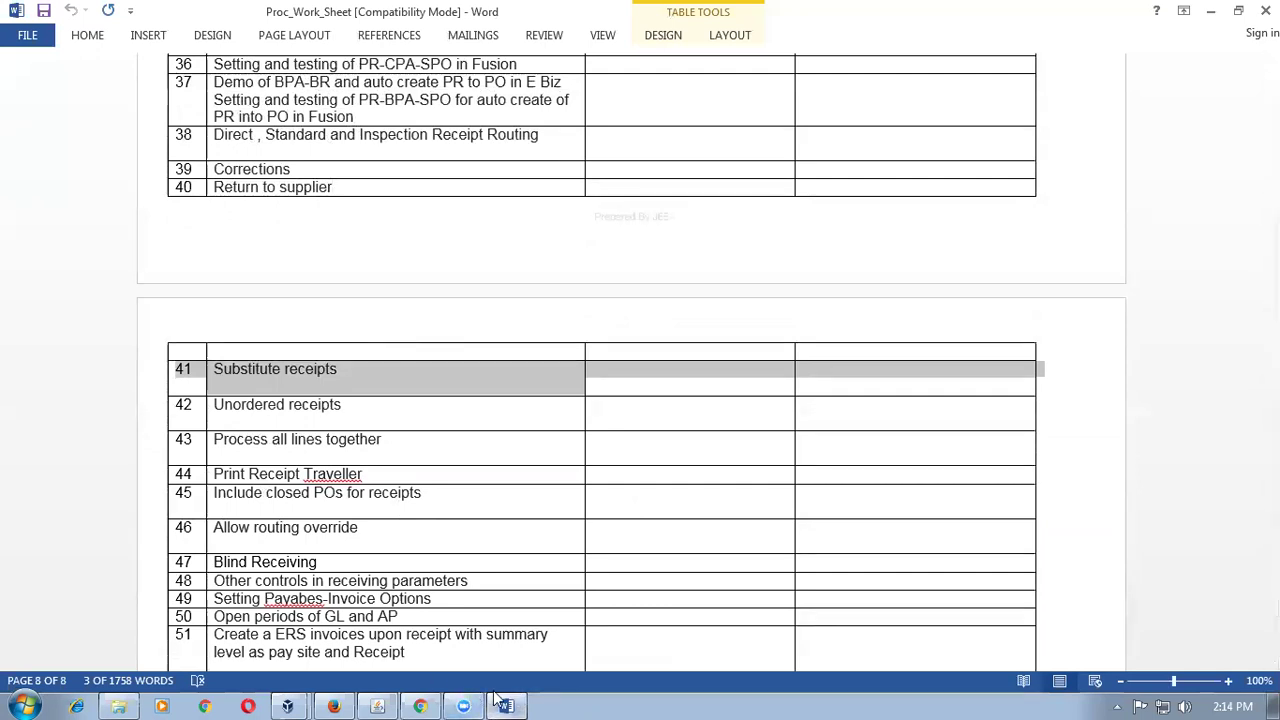
mouse_move(378, 698)
click(420, 700)
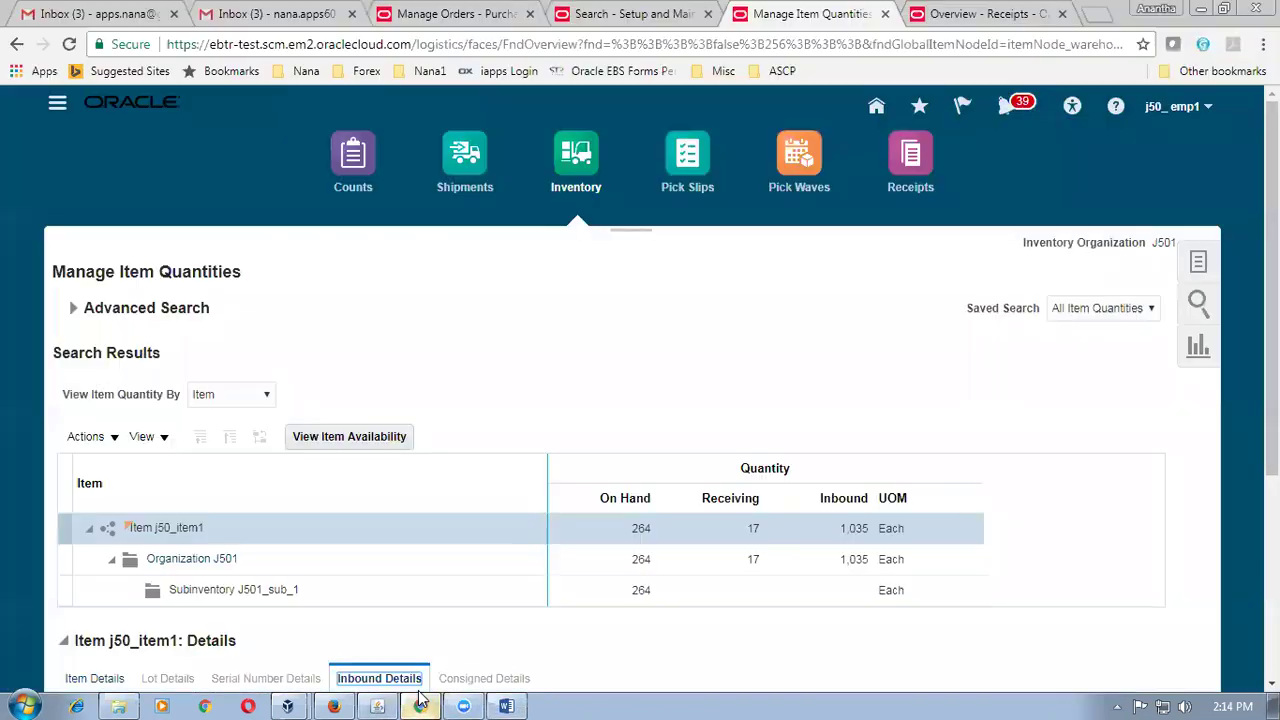
Go to Product Management > Product Information Management and start Create Item from Tasks.
click(877, 106)
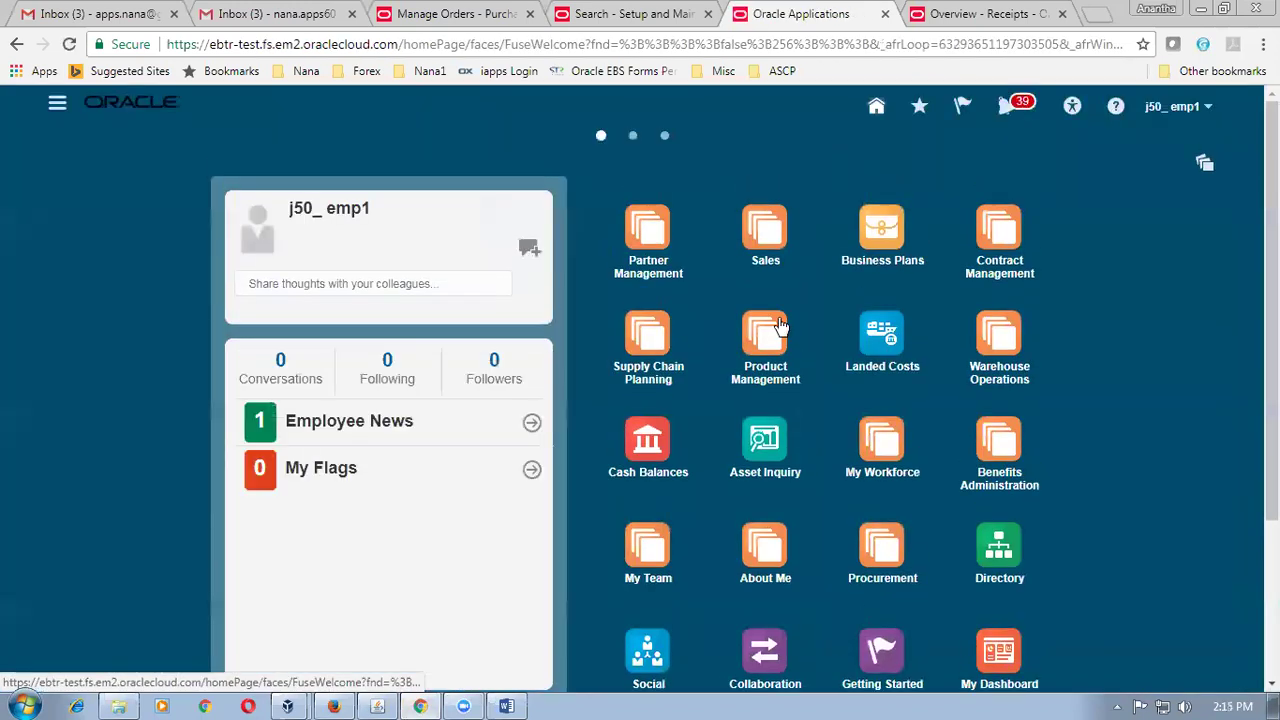
click(772, 337)
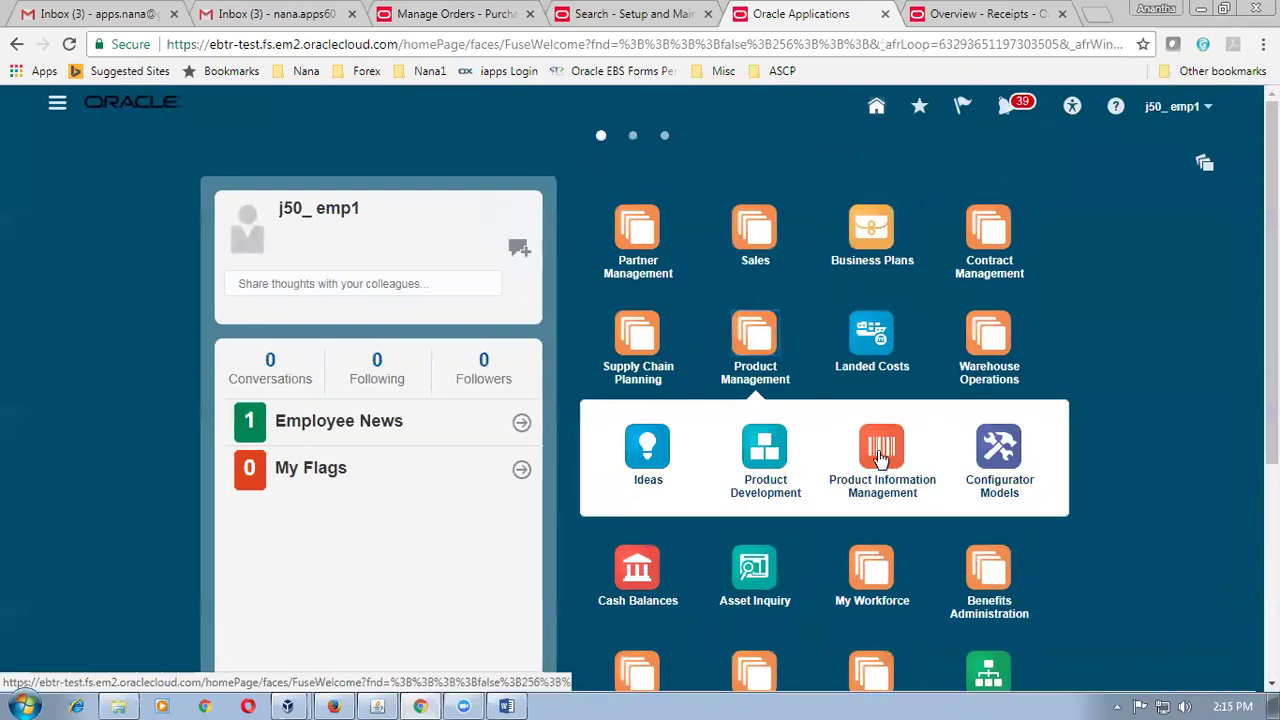
click(877, 452)
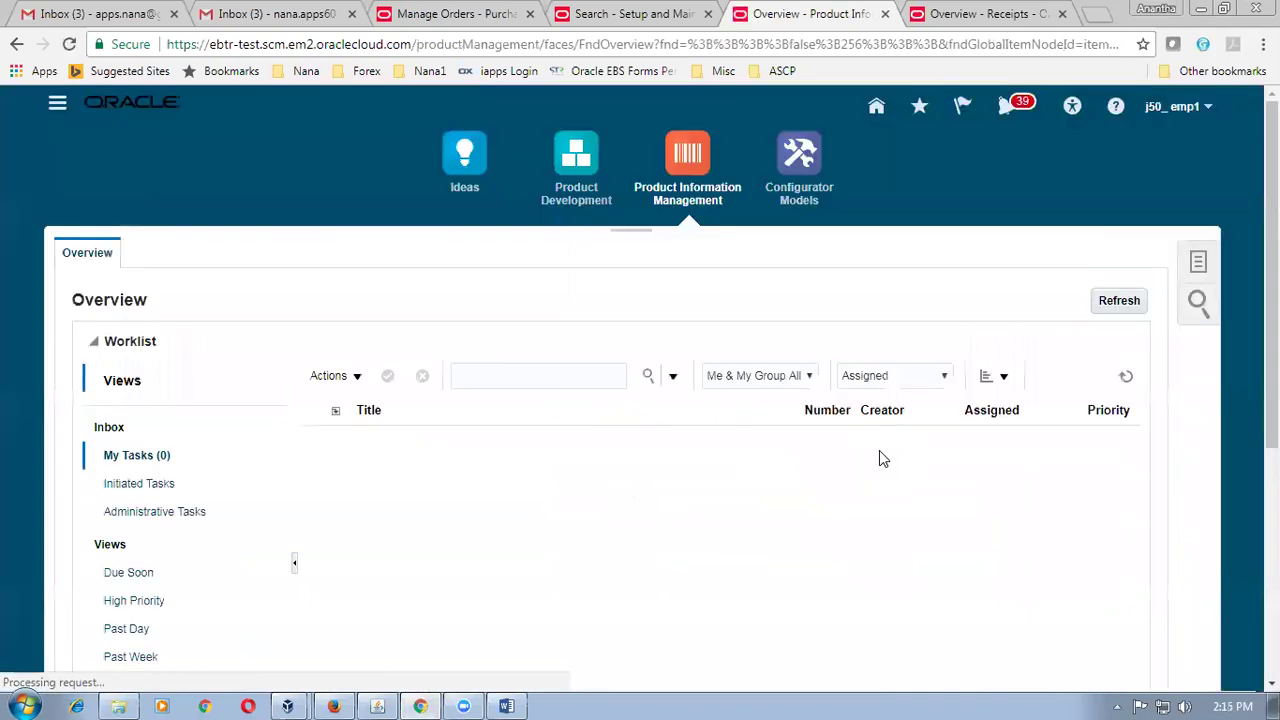
click(1198, 265)
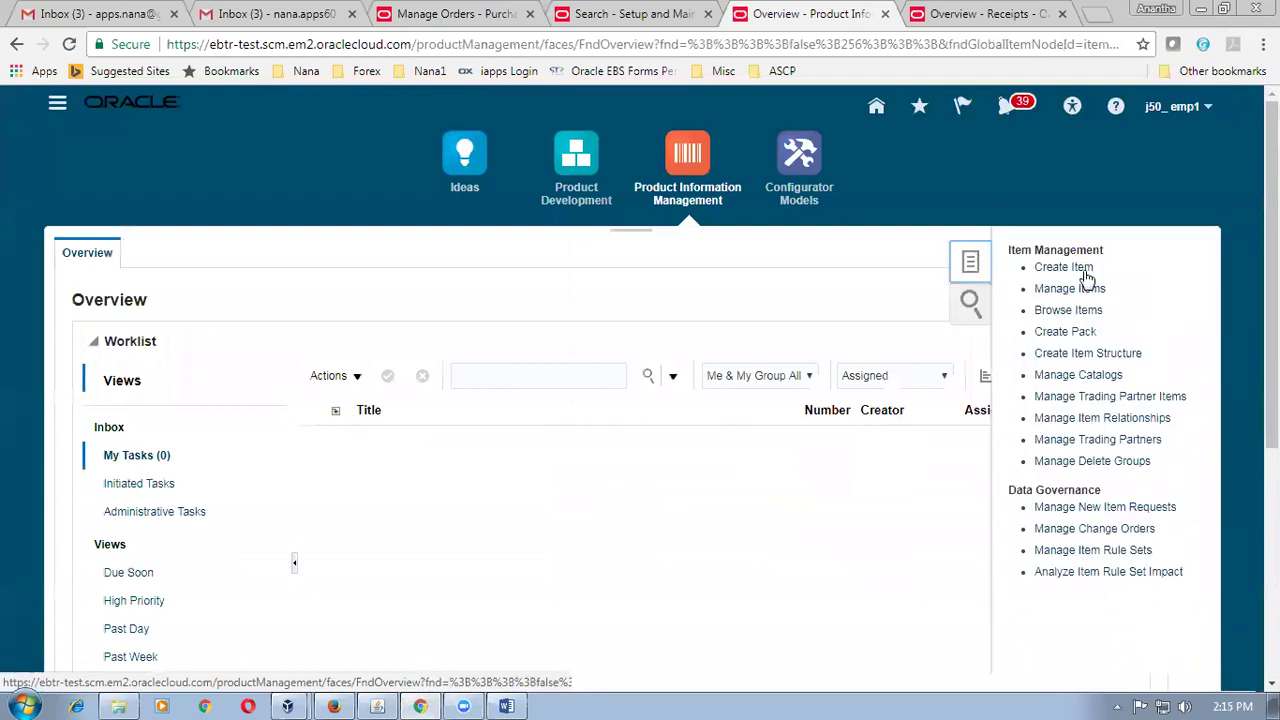
click(1085, 270)
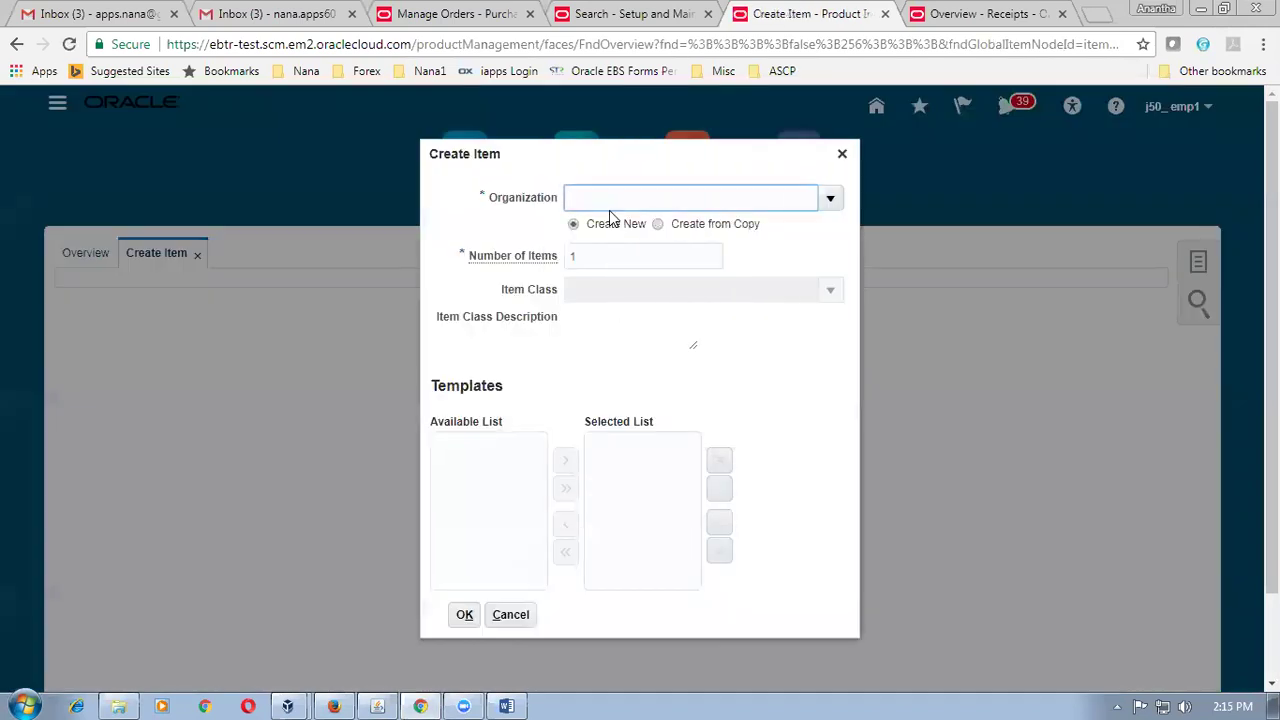
Define the new item for organization J500, Root Item Class, using the j50_Pur_Item template.
text(J500)
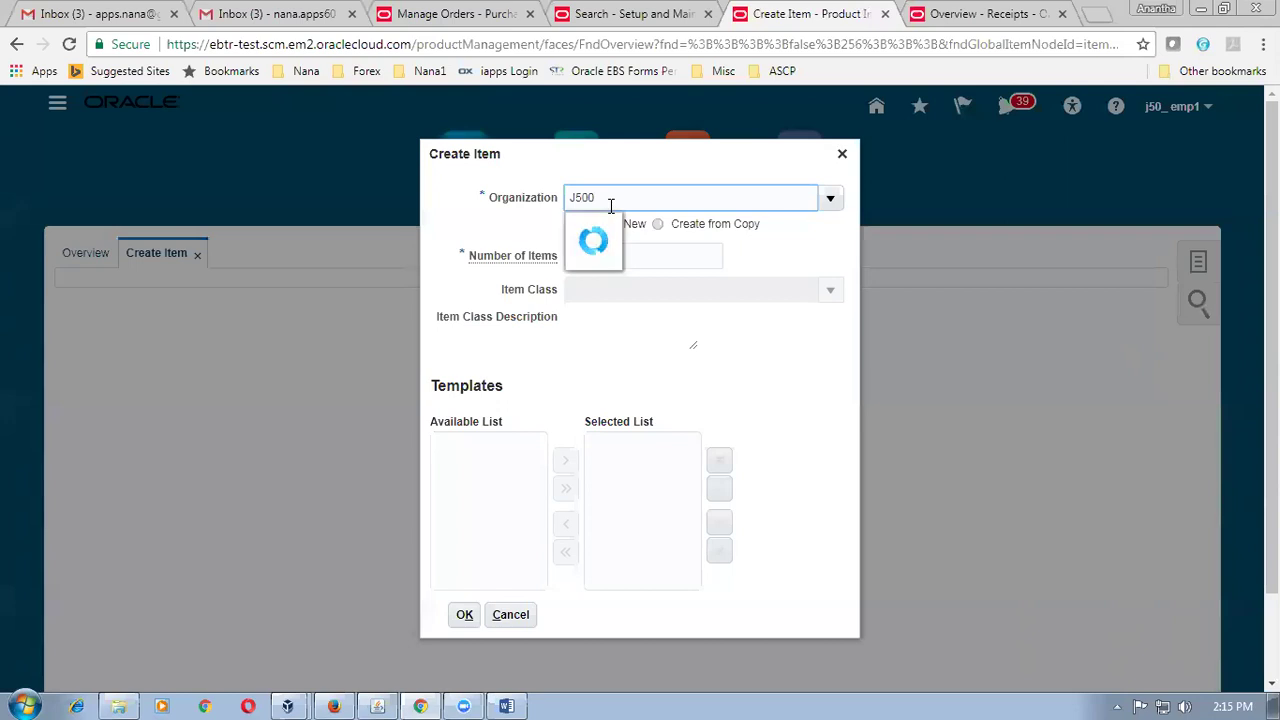
click(607, 226)
click(597, 289)
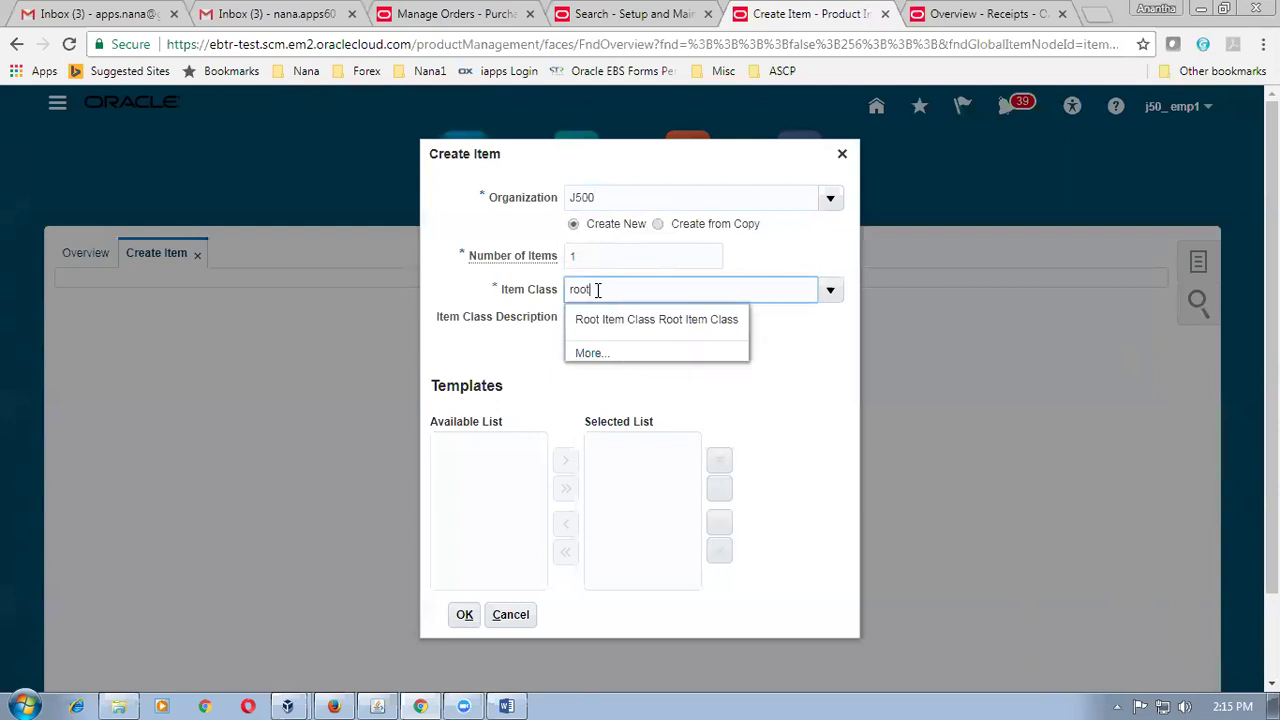
click(600, 320)
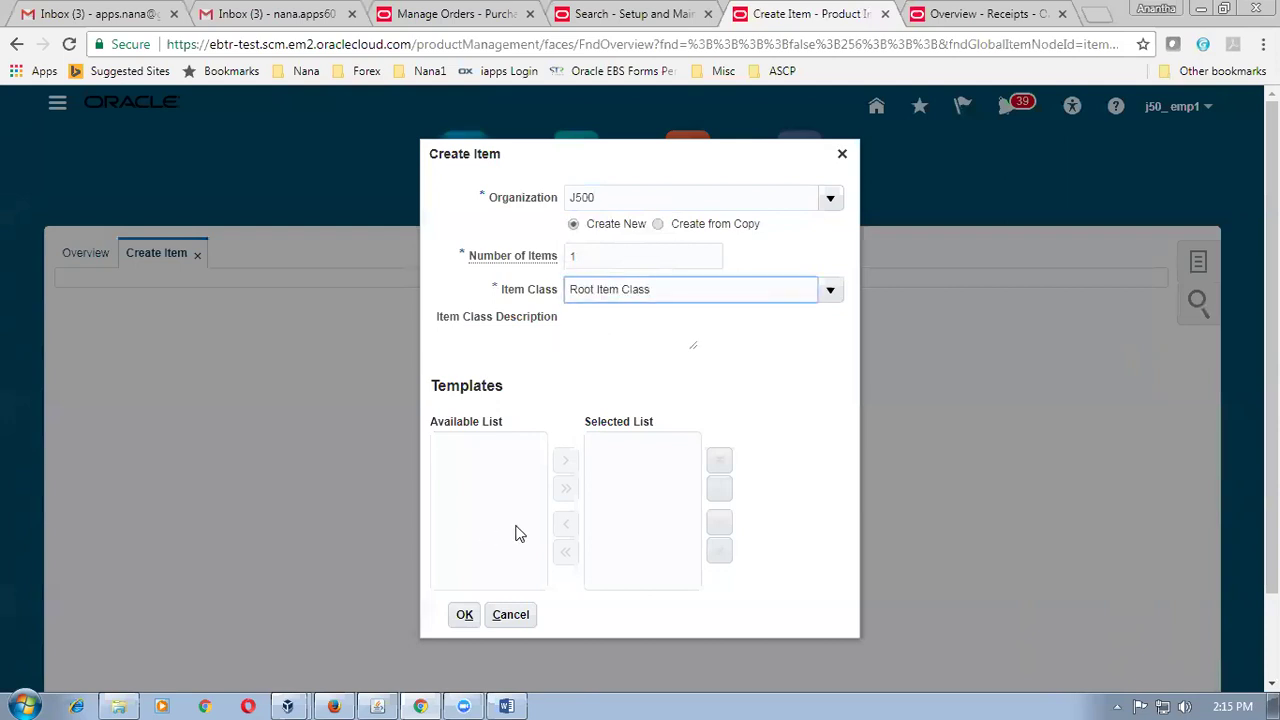
drag(600, 486, 598, 570)
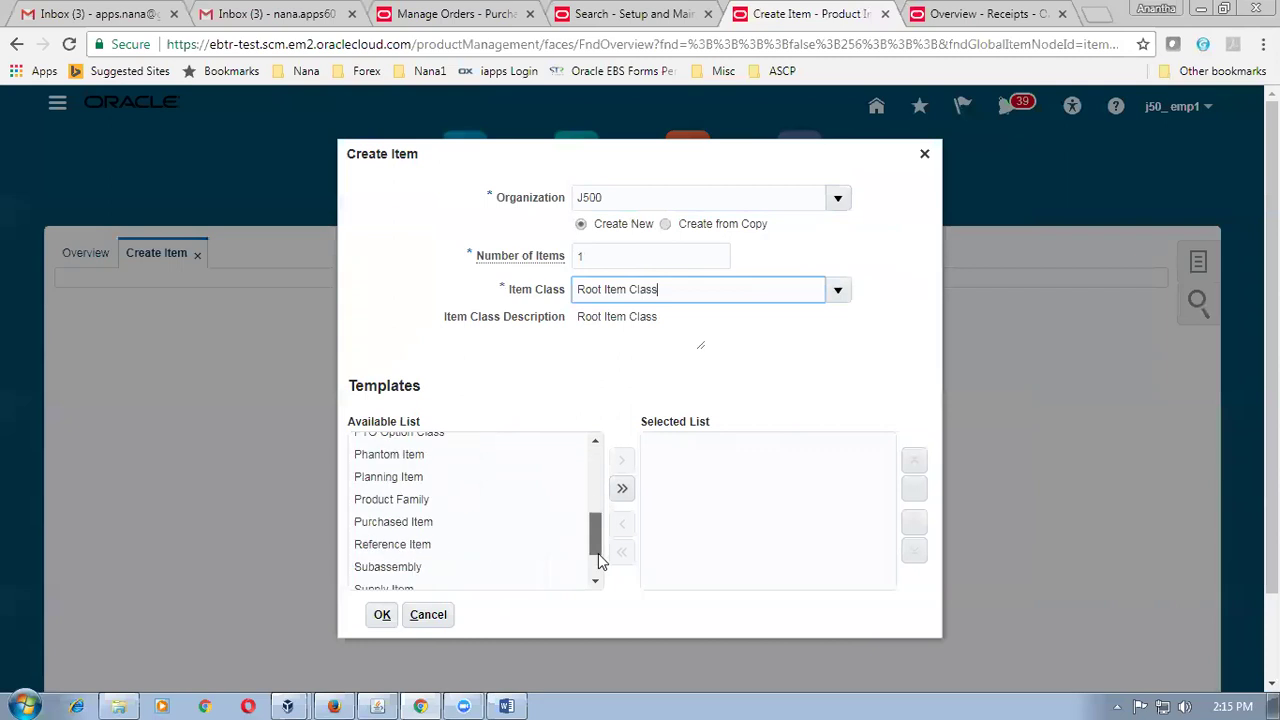
click(416, 578)
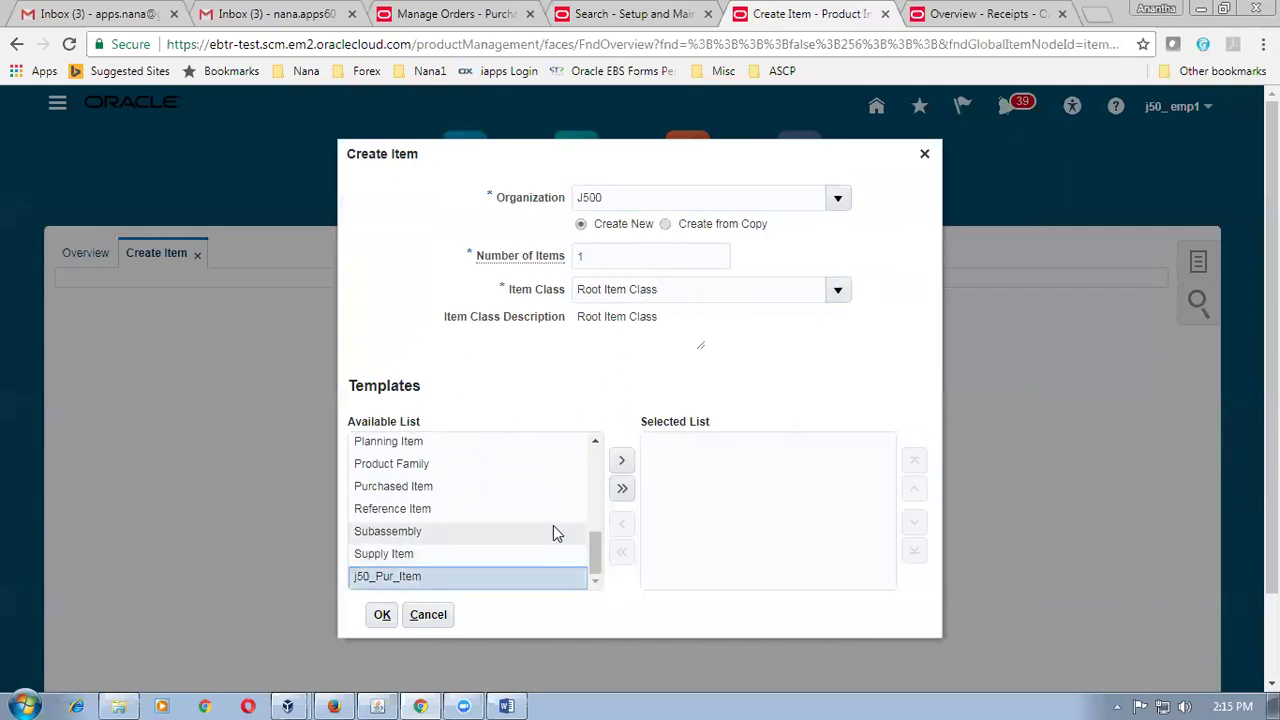
click(622, 460)
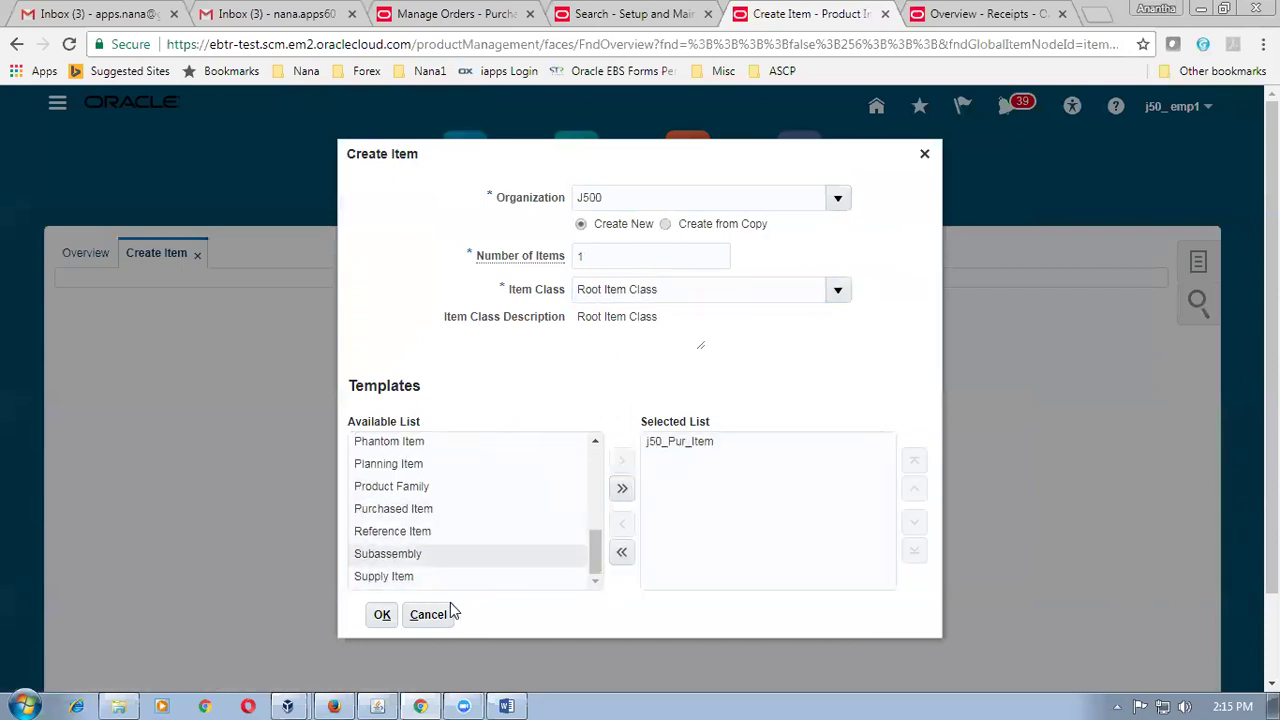
click(381, 616)
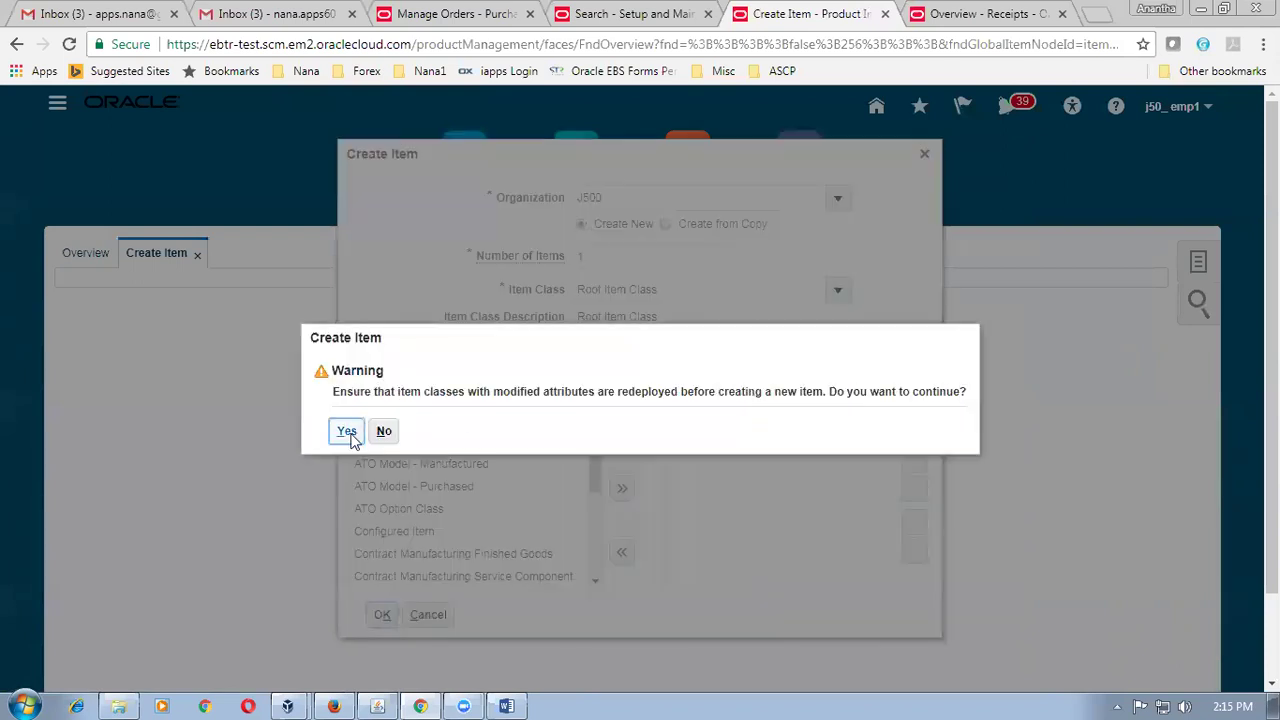
Accept the redeploy warning and name the item j50_item2, described 'second item'.
click(347, 432)
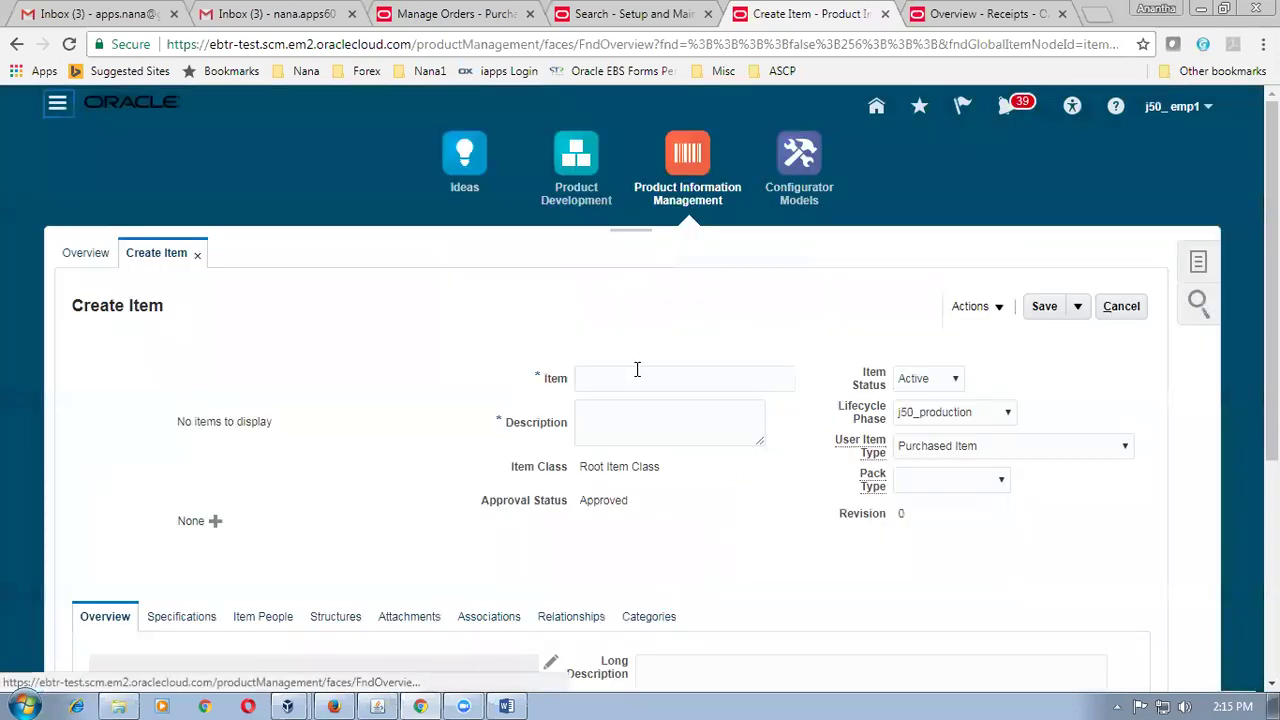
click(634, 373)
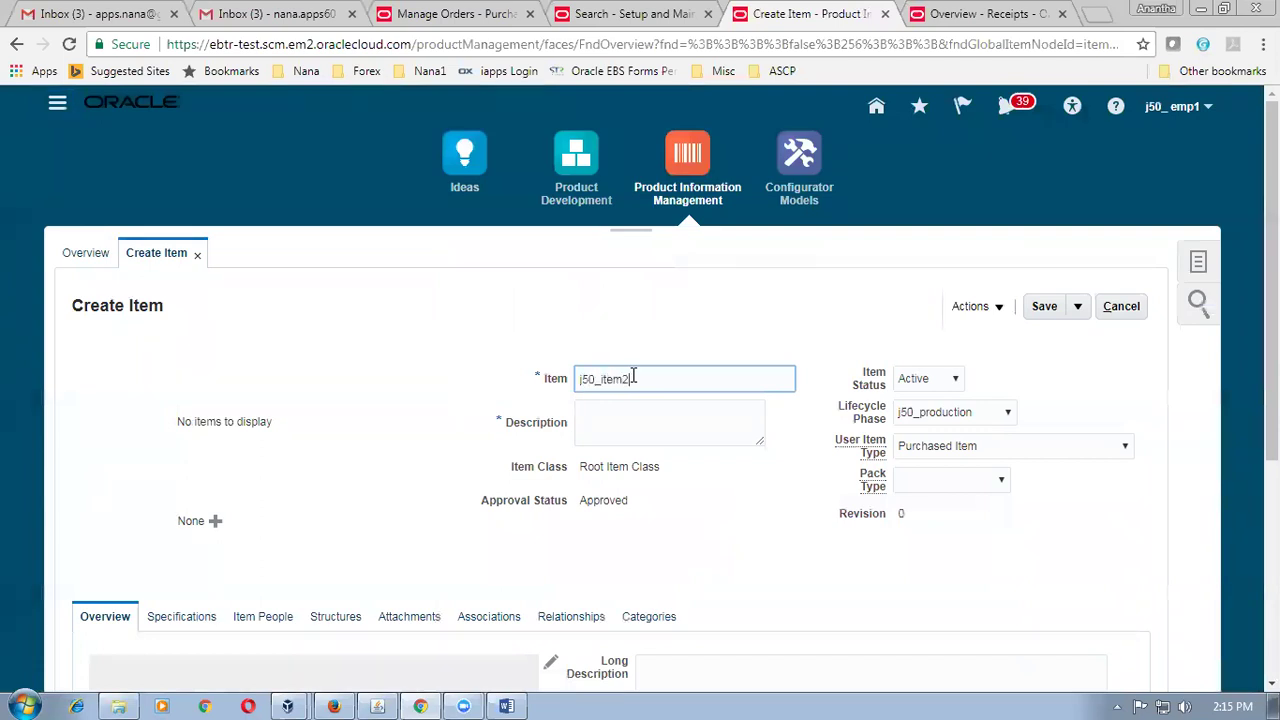
click(616, 429)
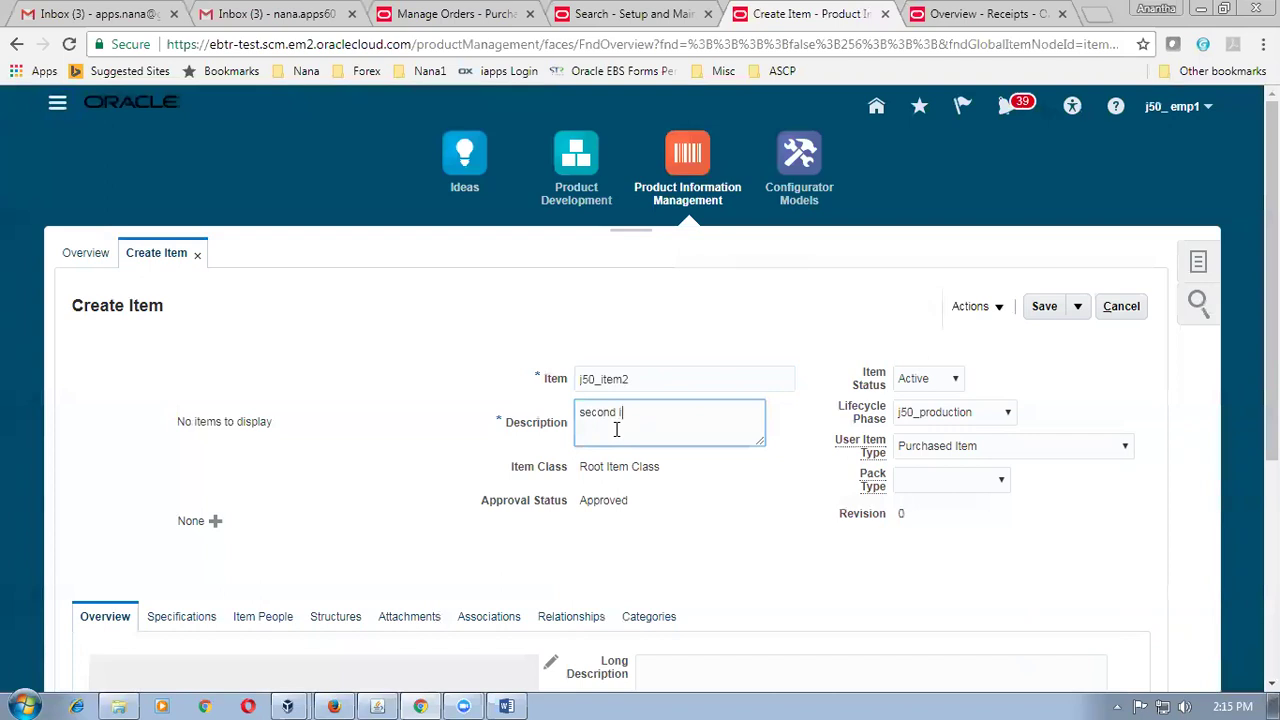
click(408, 382)
scroll(408, 380, down, 2)
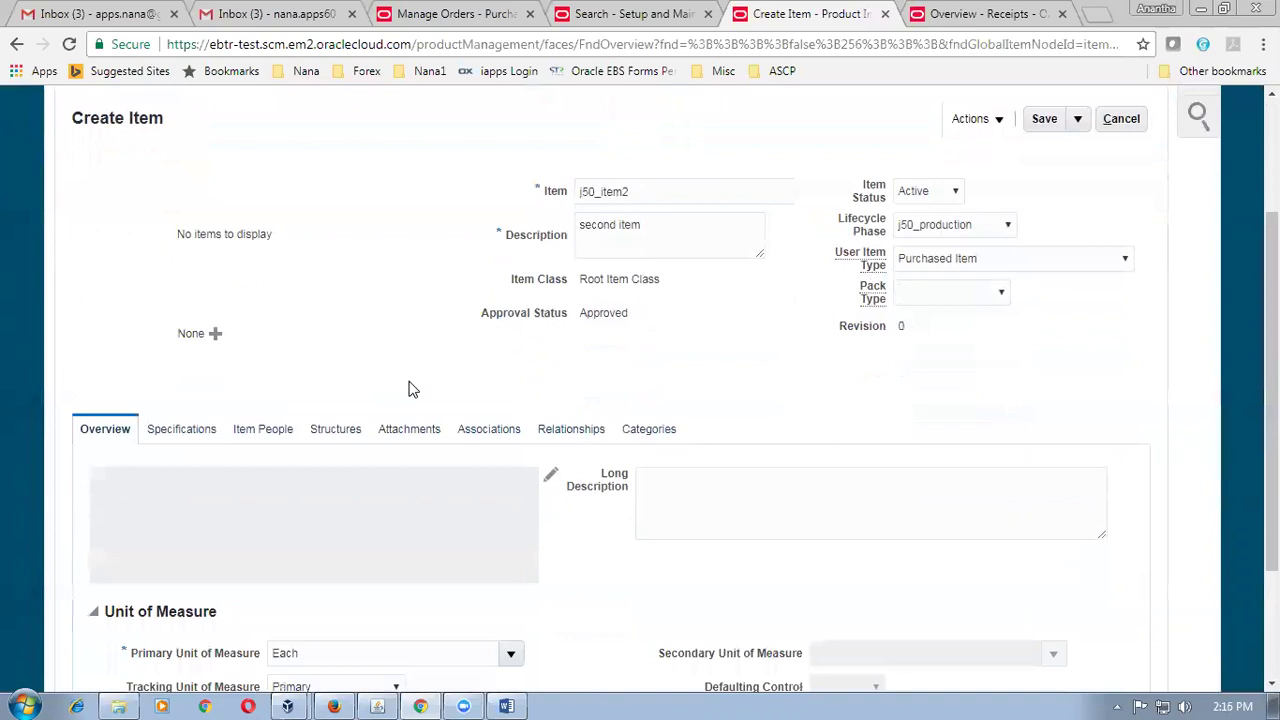
scroll(408, 388, down, 2)
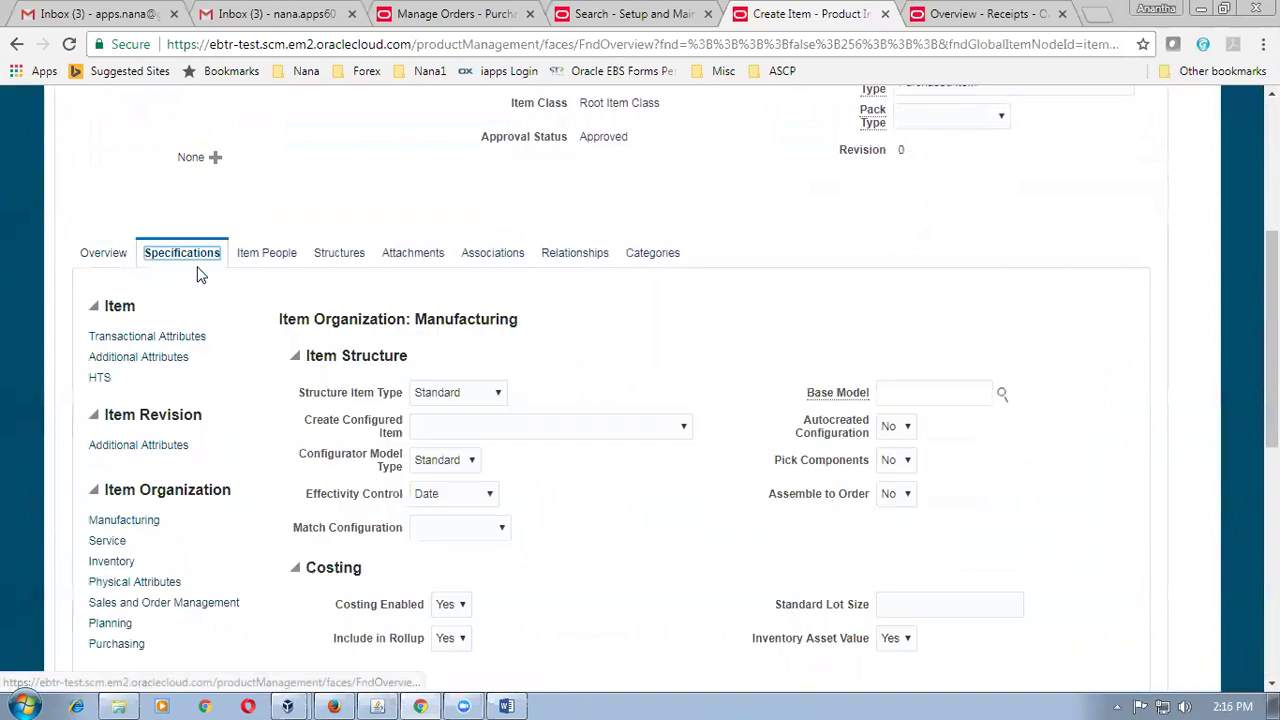
Change j50_item2's purchasing list price from 1.5 to 2 USD.
scroll(200, 400, down, 3)
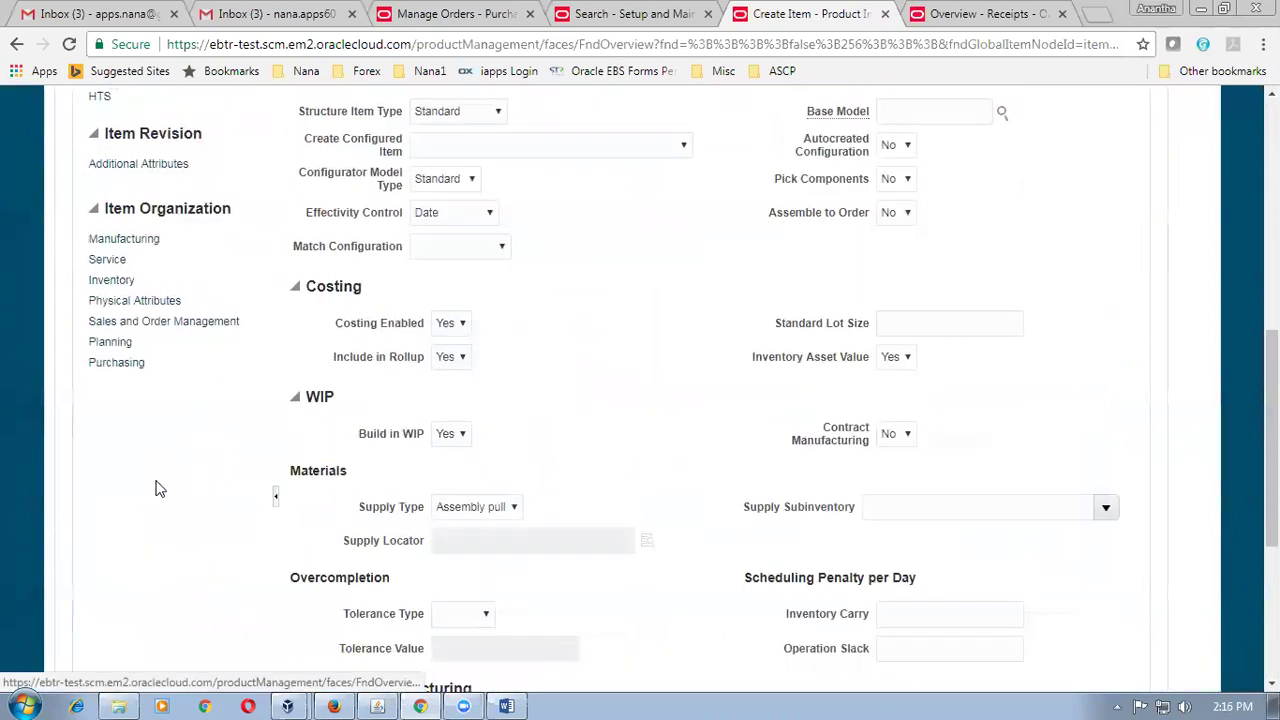
click(118, 363)
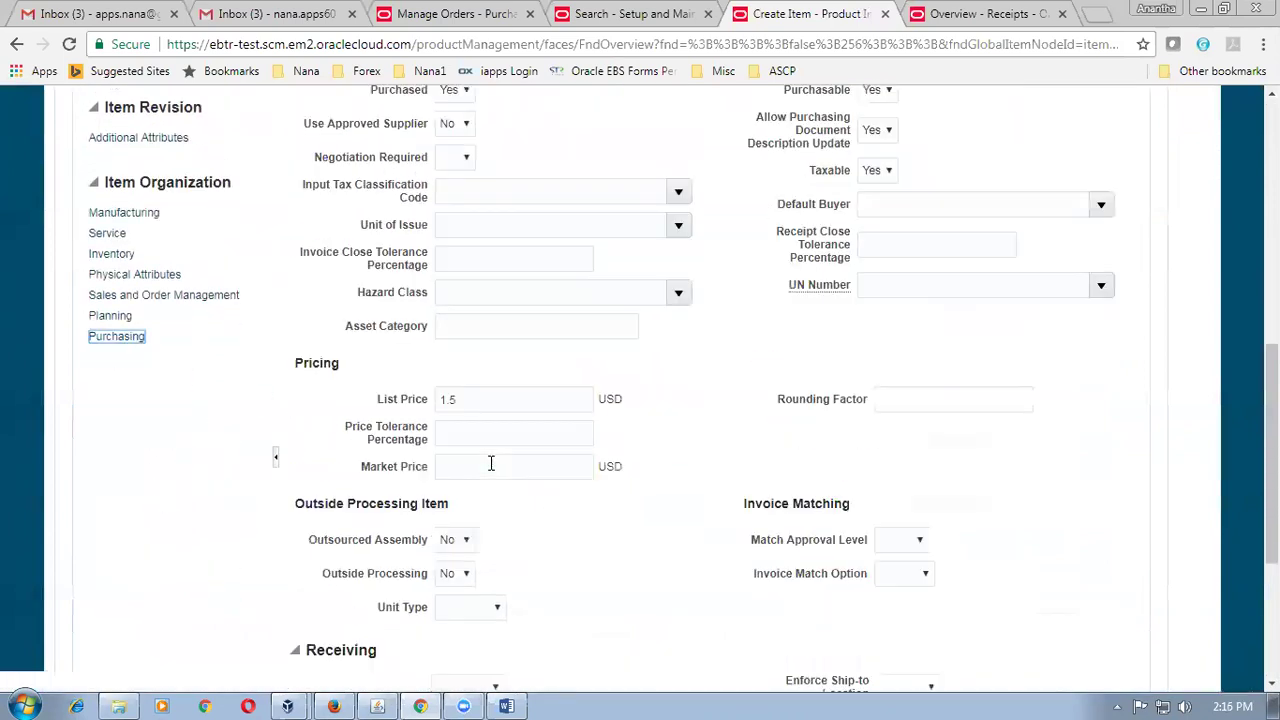
drag(477, 400, 405, 410)
text(2)
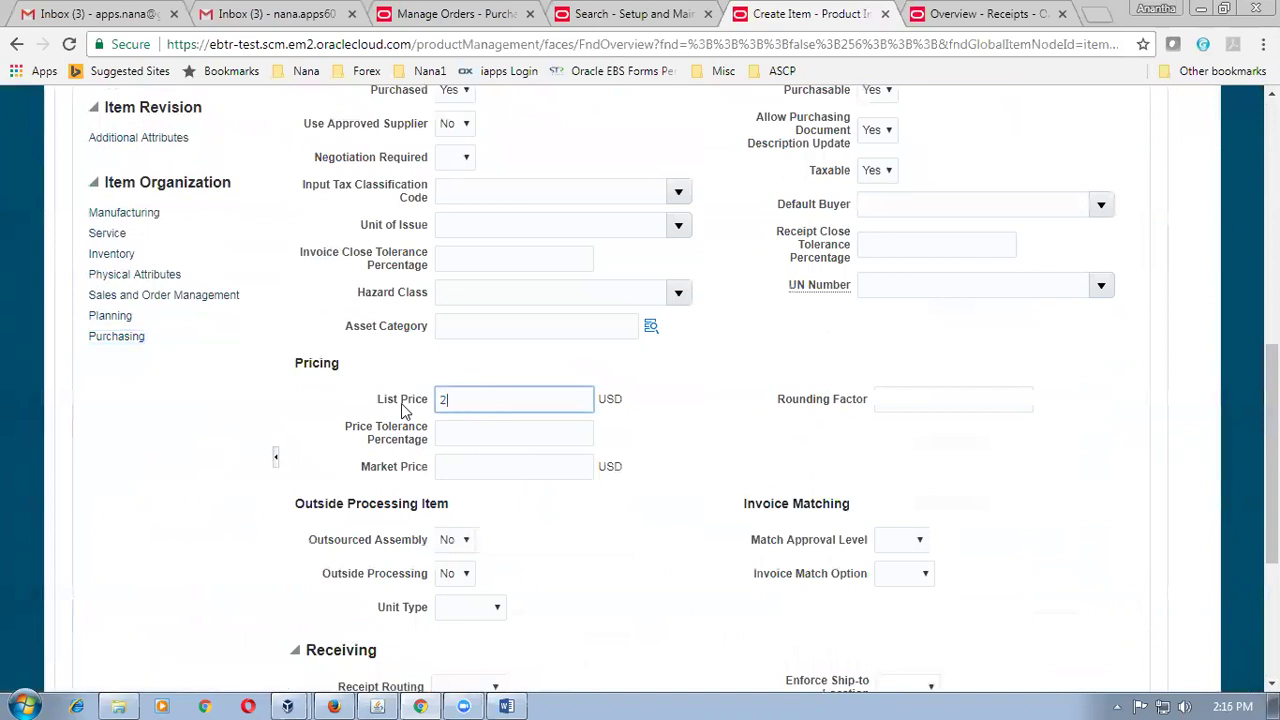
click(1083, 466)
scroll(1083, 466, down, 3)
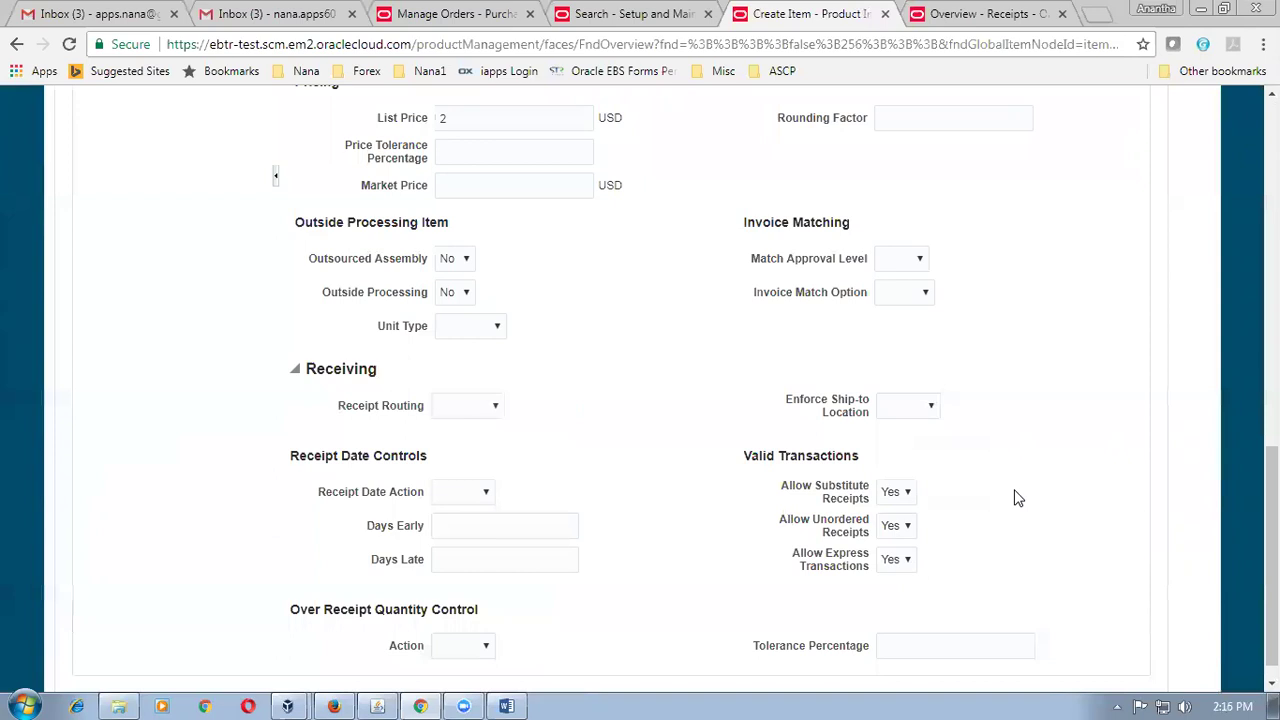
scroll(1016, 482, up, 7)
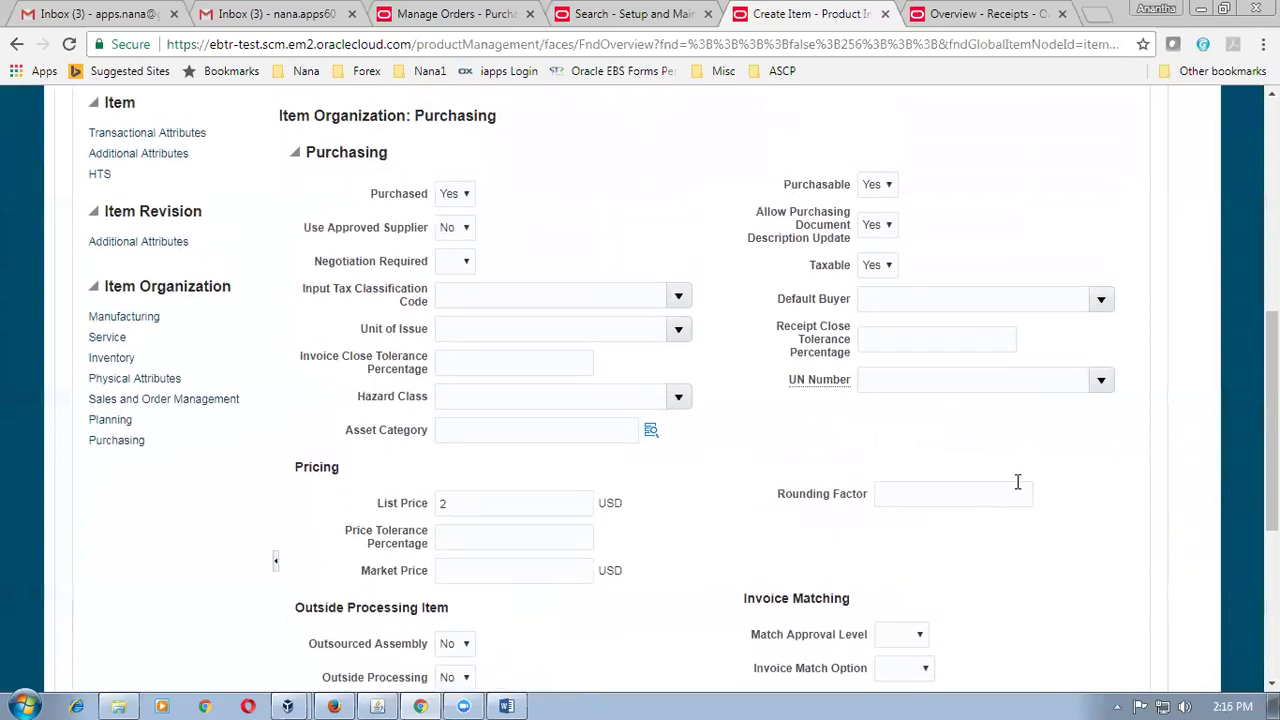
click(486, 327)
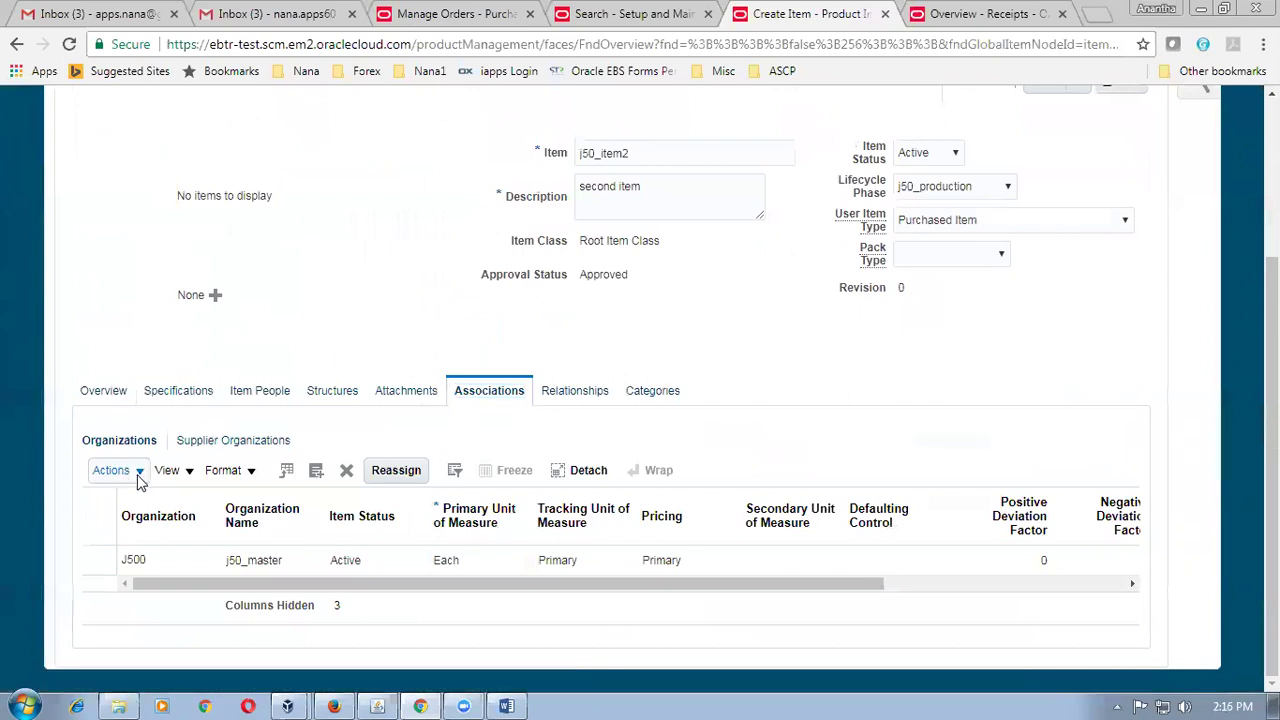
Add organization J501 (j50_child_org) to j50_item2's associations.
click(315, 472)
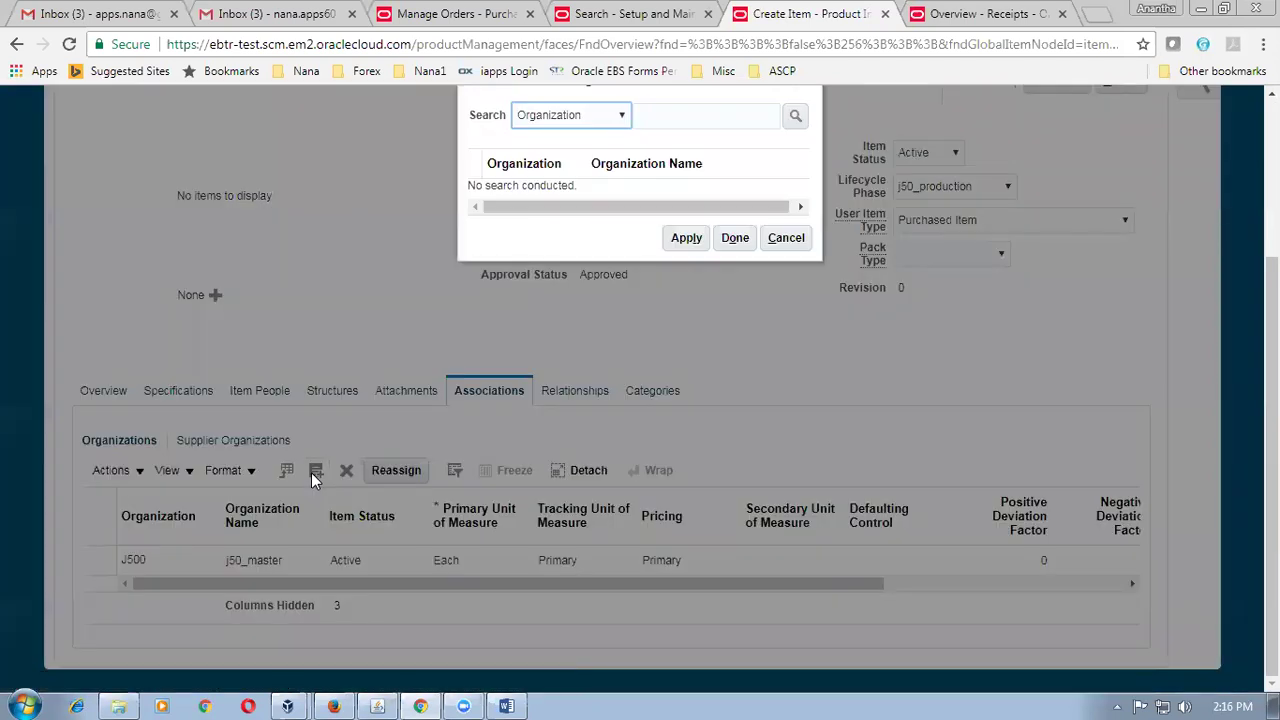
click(684, 123)
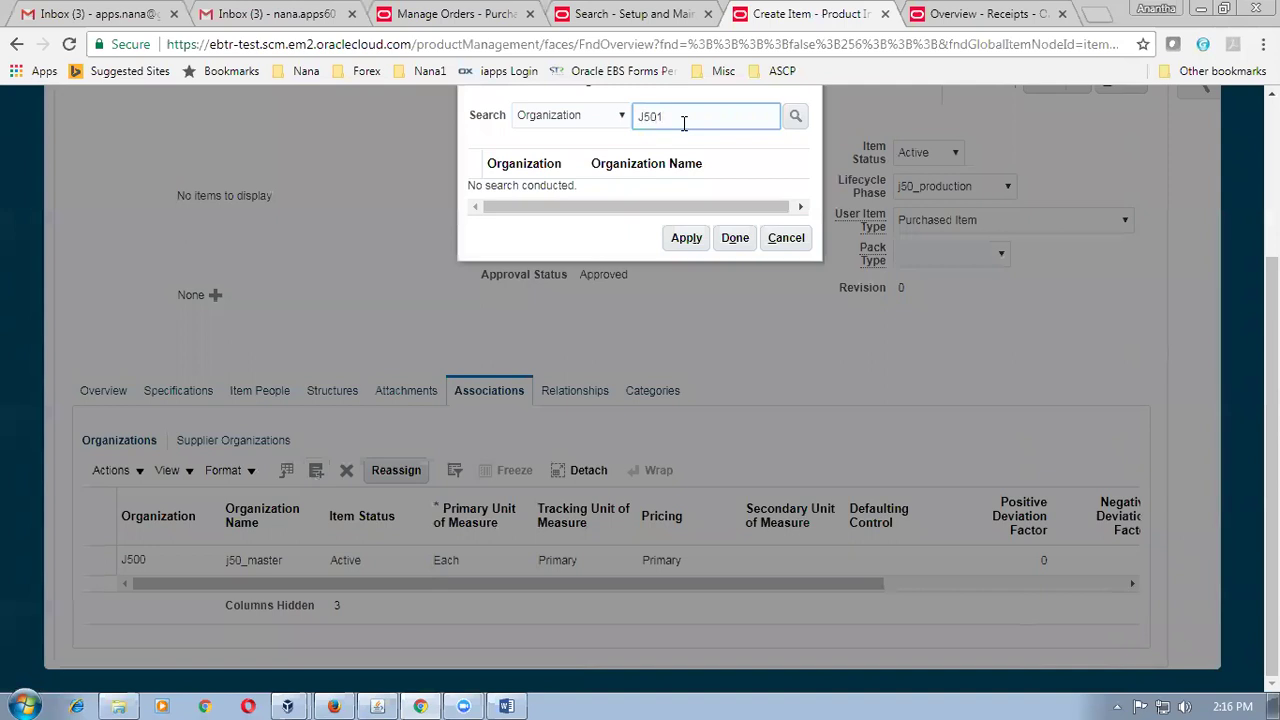
key(Return)
click(471, 188)
click(683, 246)
click(733, 245)
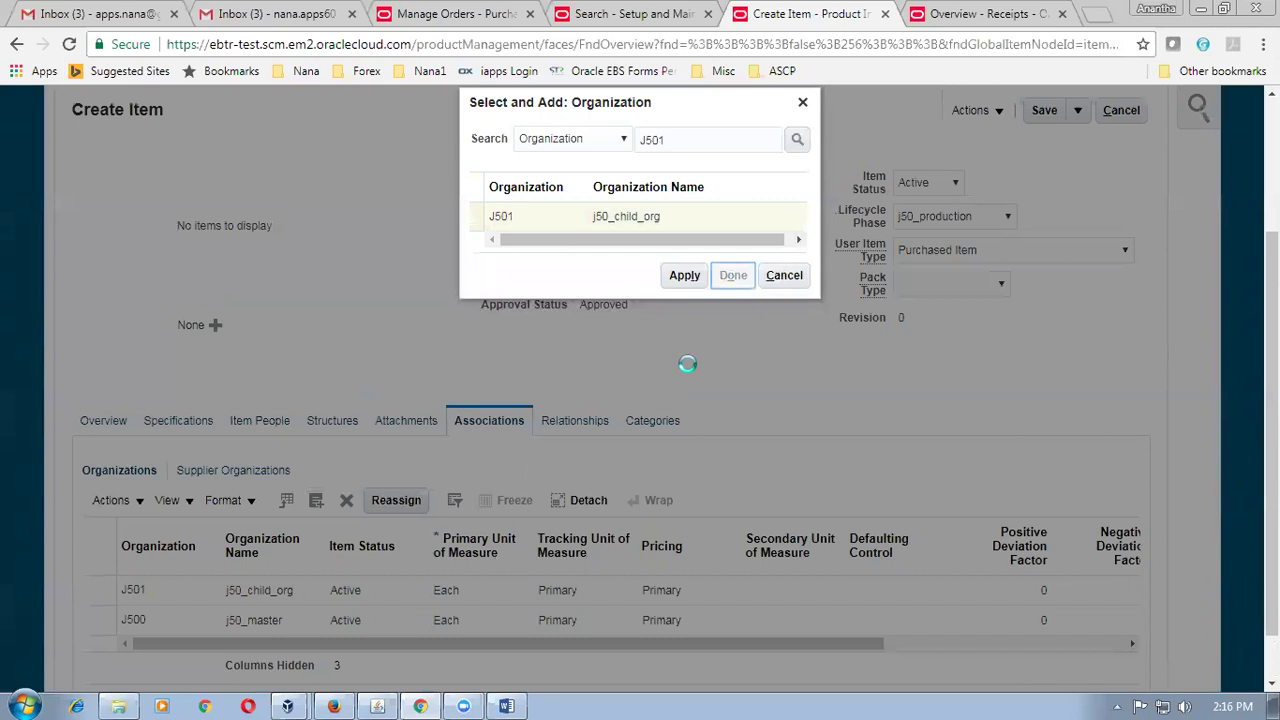
Save and close j50_item2.
scroll(688, 364, down, 3)
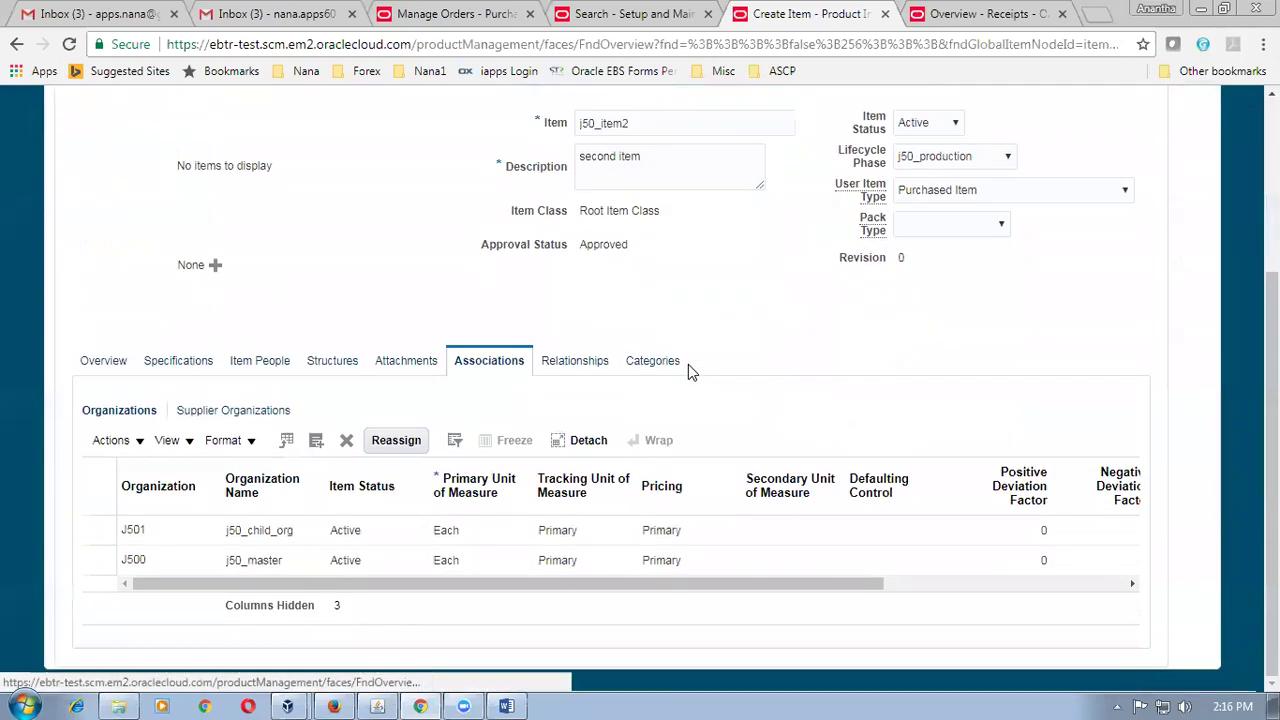
scroll(688, 364, up, 3)
click(1086, 316)
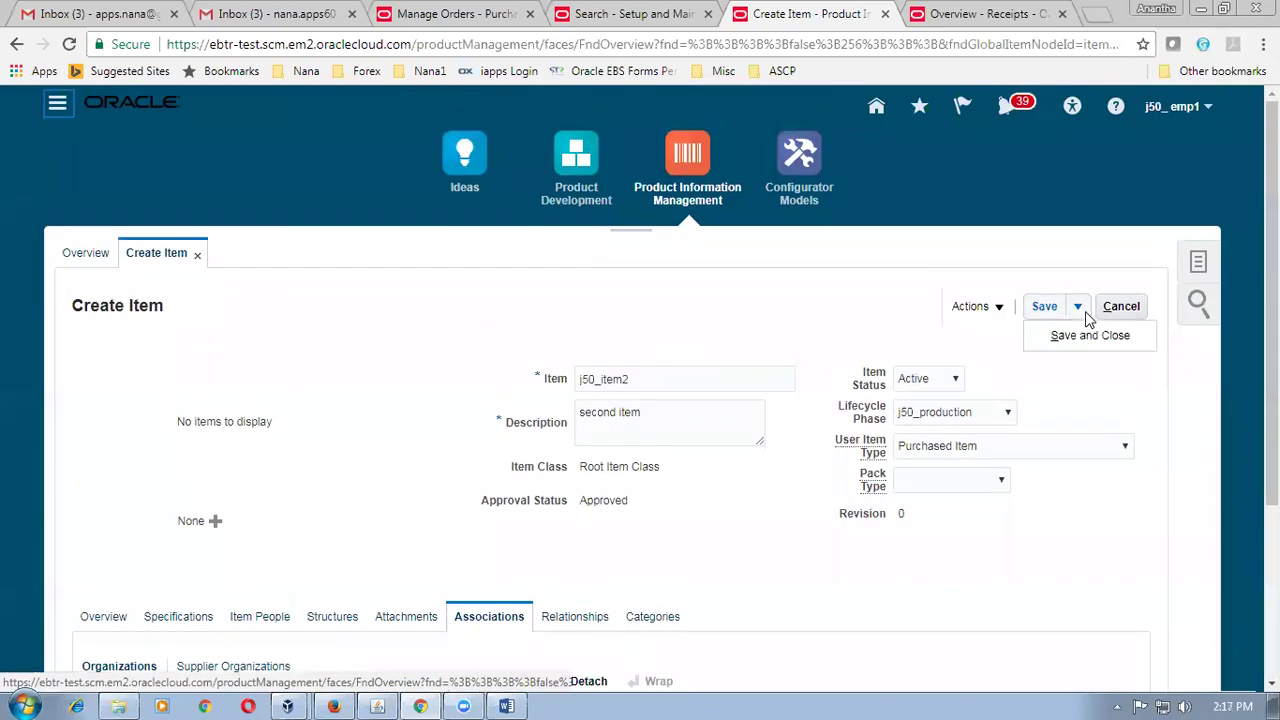
click(1088, 336)
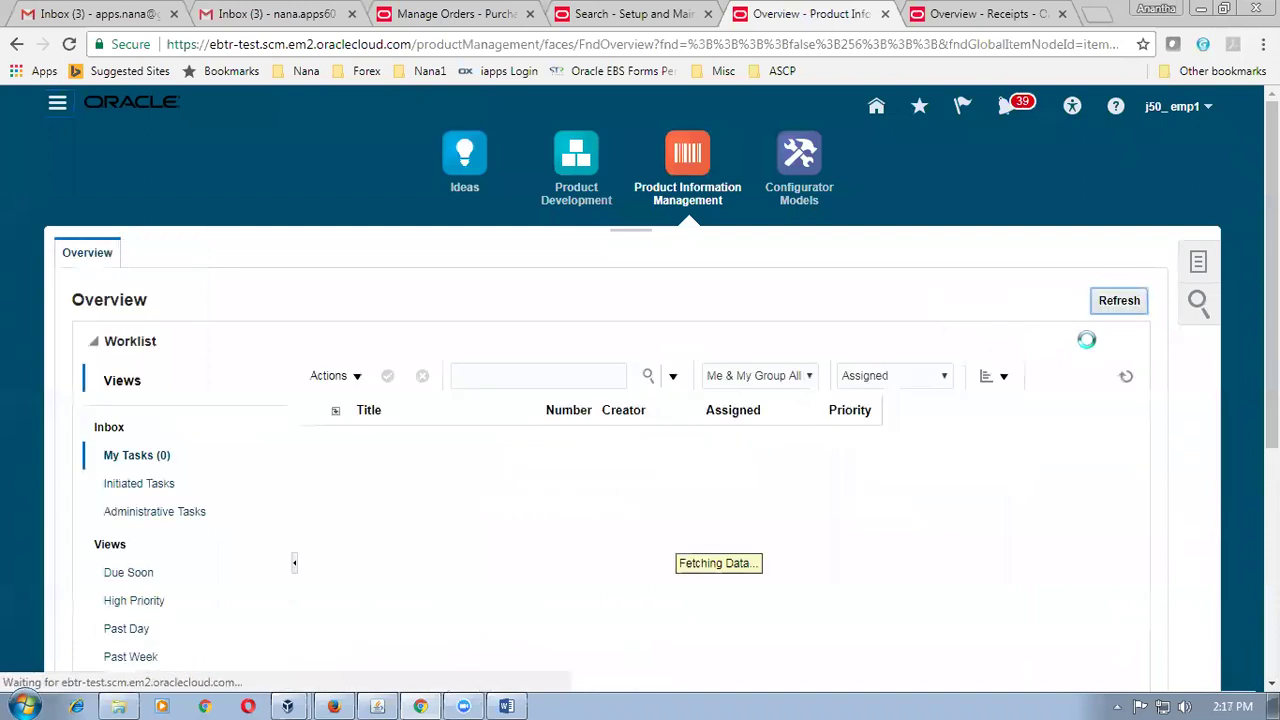
Create another J500 Root Item Class item from the j50_Pur_Item template, accepting the redeploy warning.
click(1197, 266)
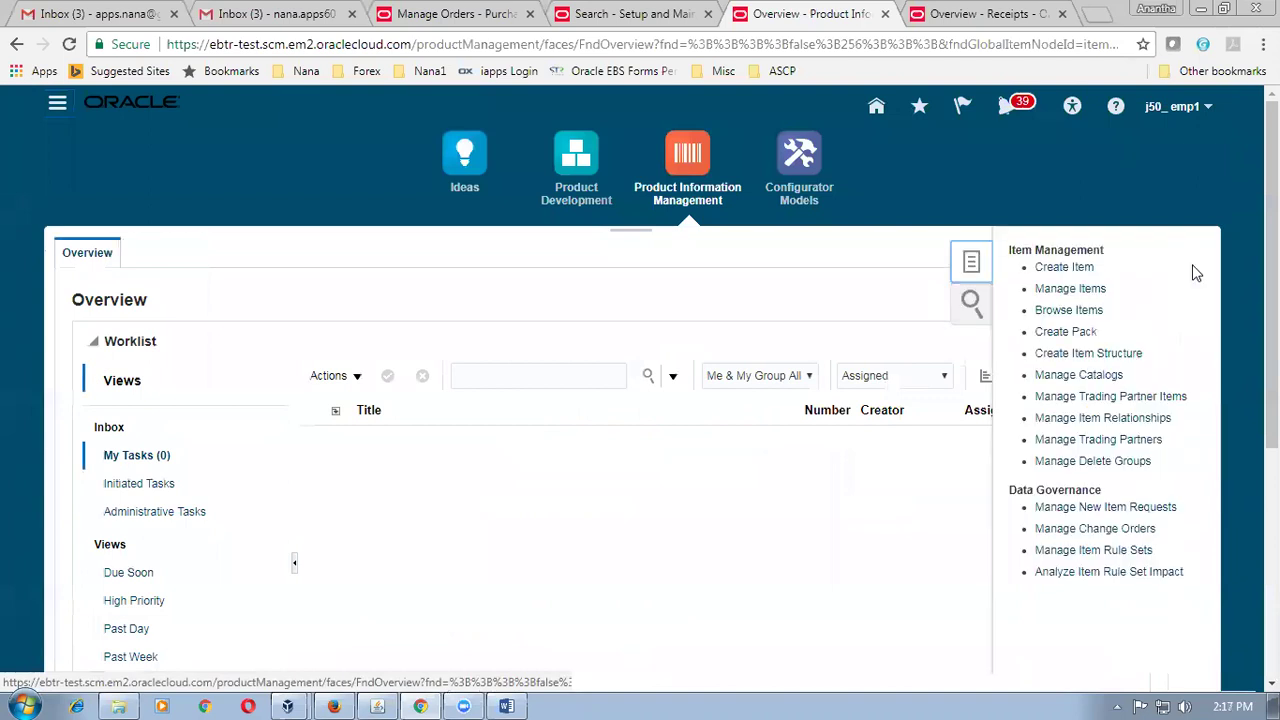
click(1064, 268)
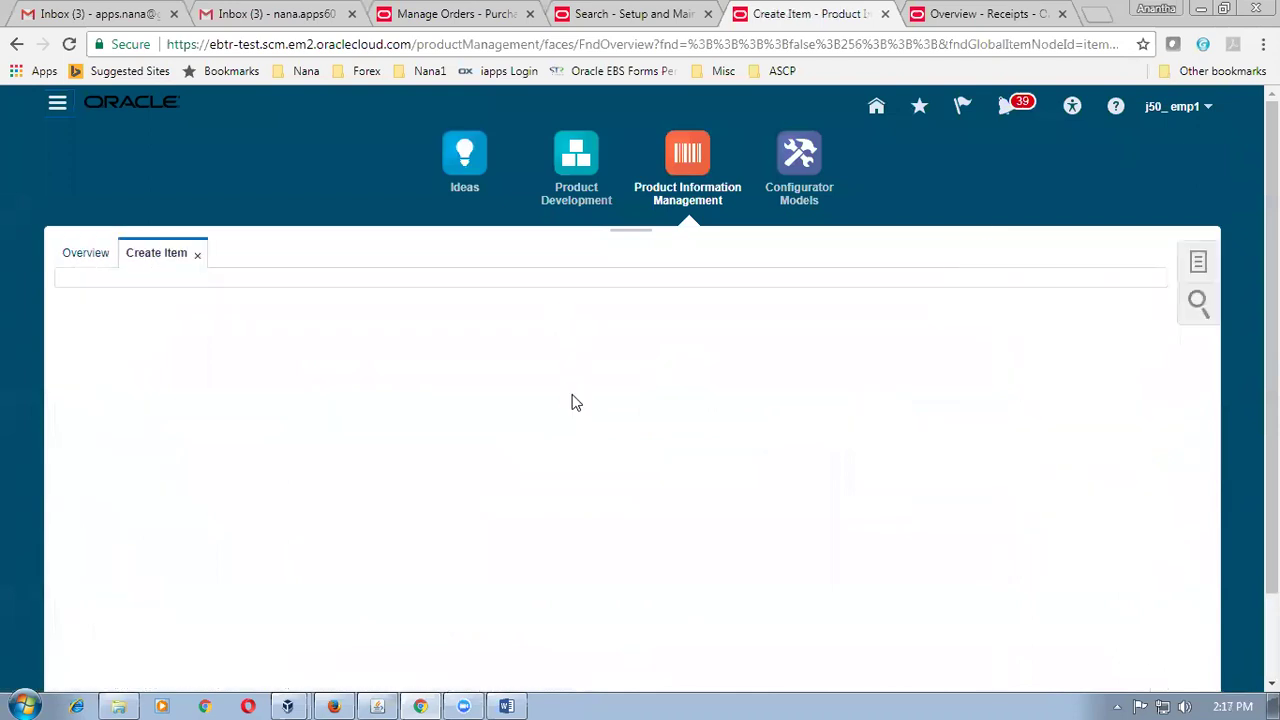
text(J500)
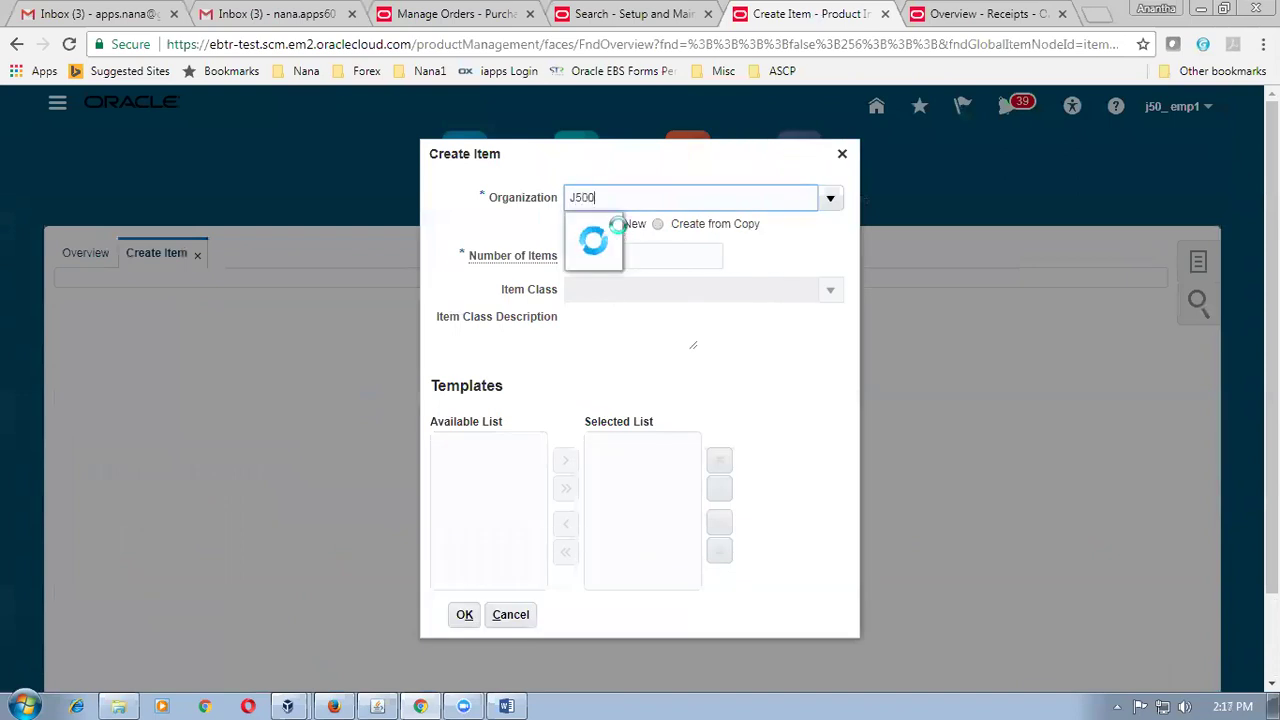
click(622, 230)
click(628, 290)
text(root)
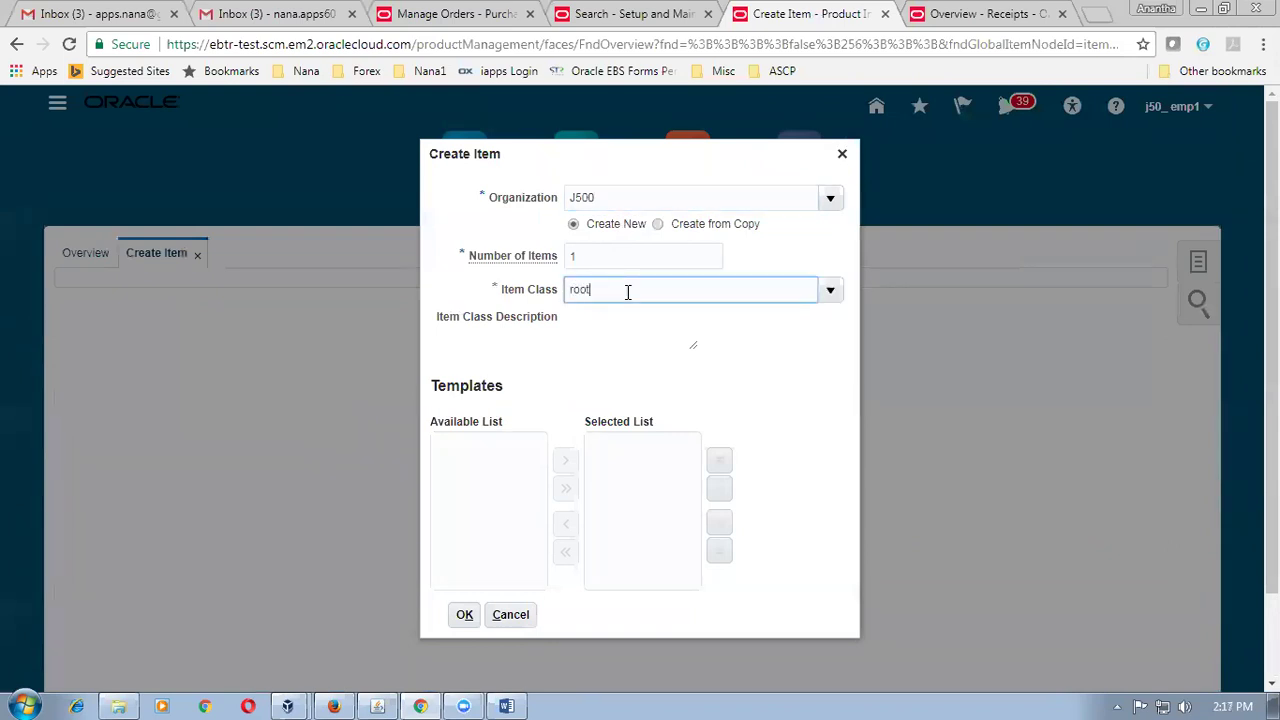
click(630, 318)
drag(595, 468, 600, 576)
click(497, 582)
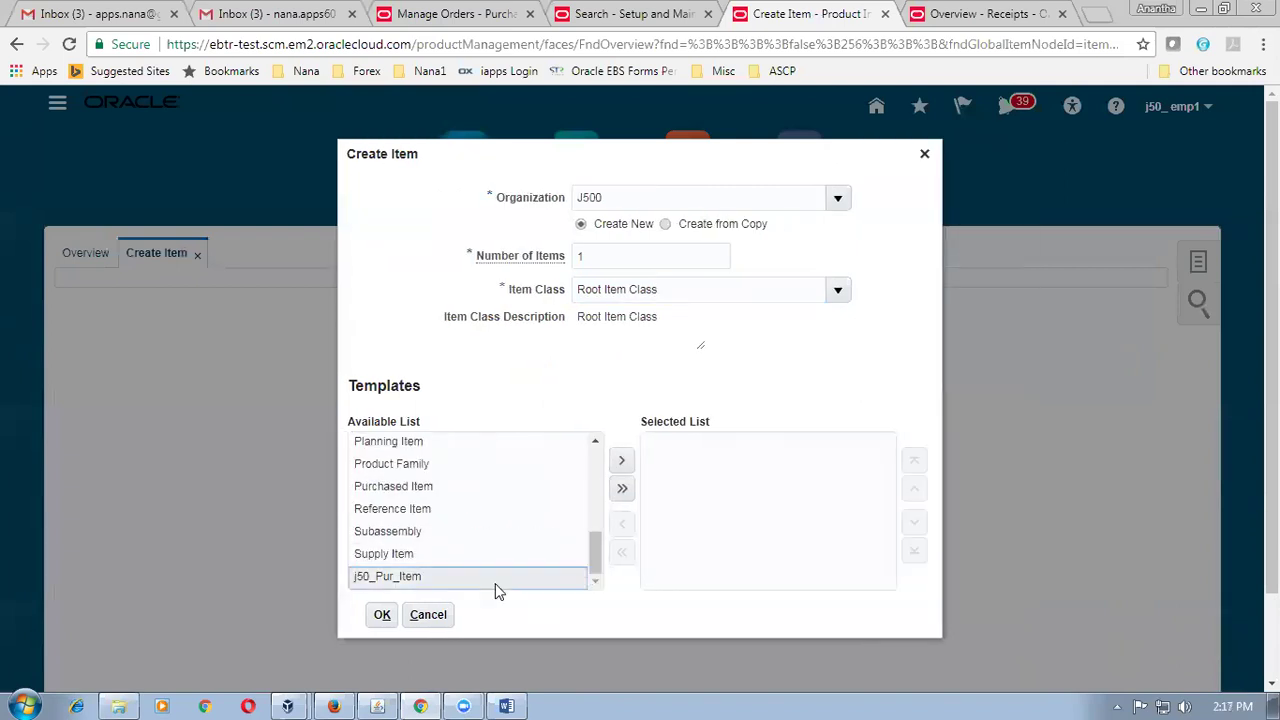
click(622, 460)
click(380, 615)
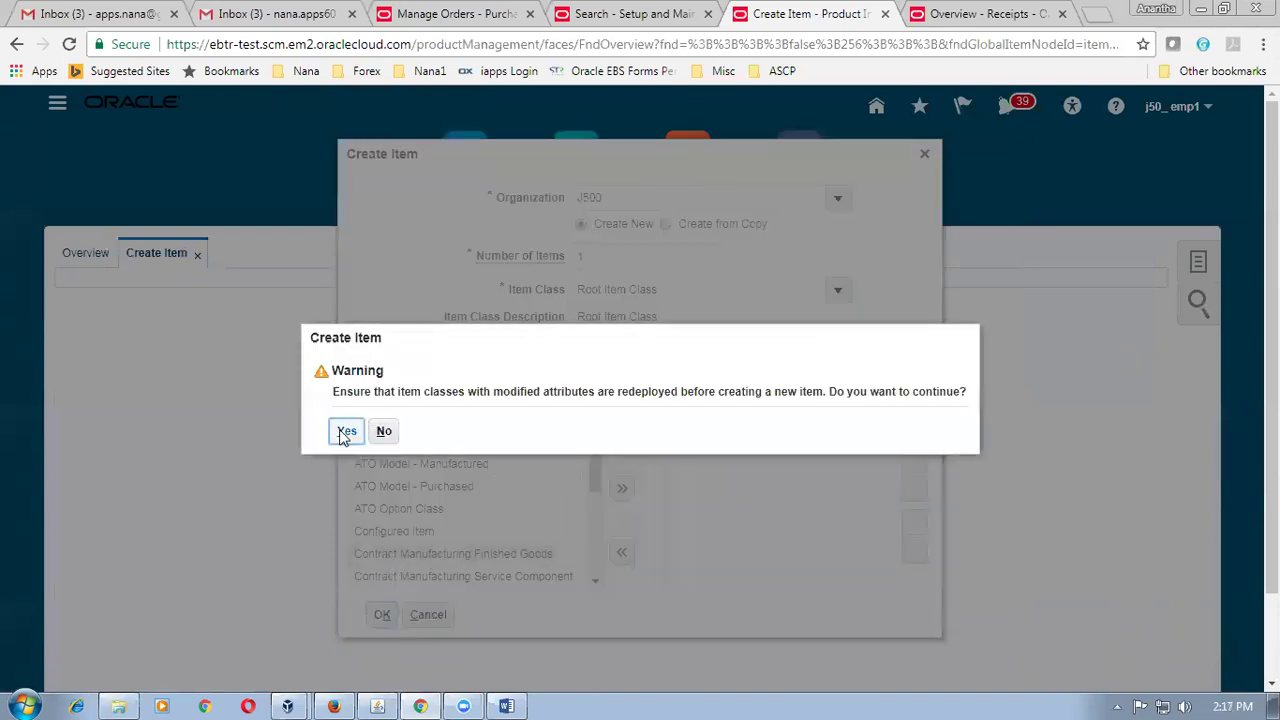
click(345, 432)
Name the new item j50_item3 with description 'third item'.
click(586, 384)
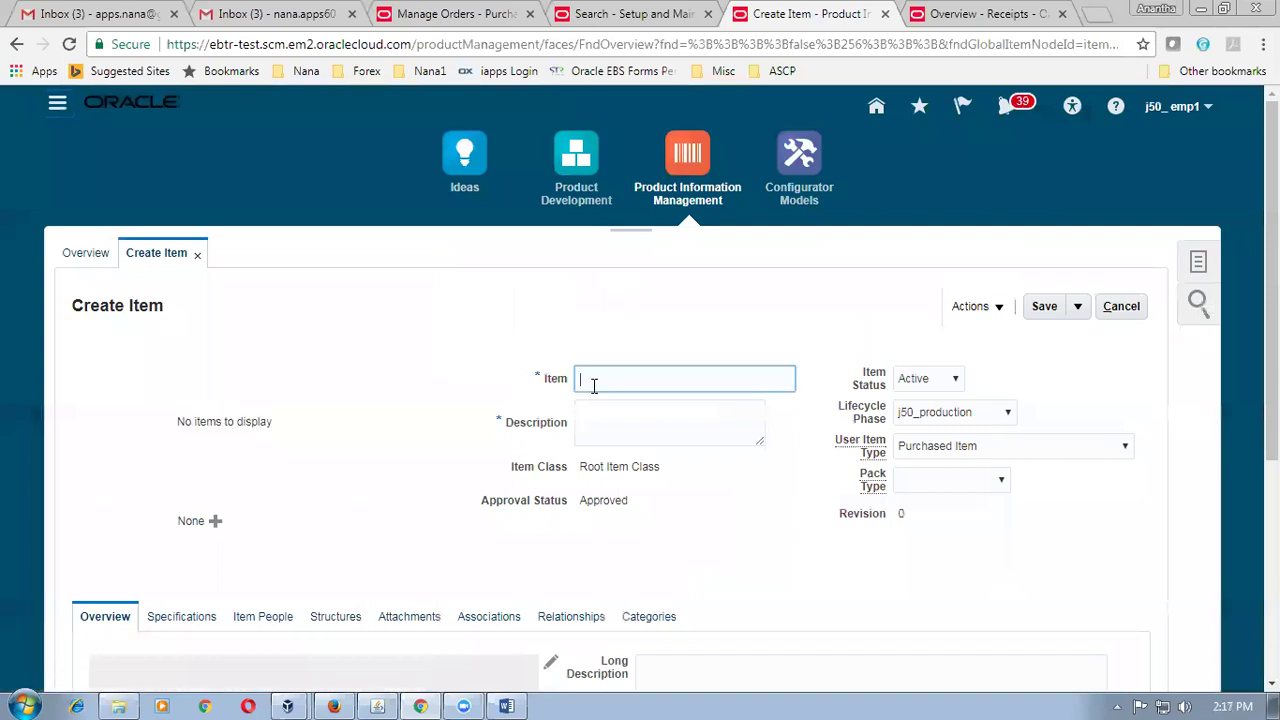
text(j50_item3)
key(Tab)
text(third item)
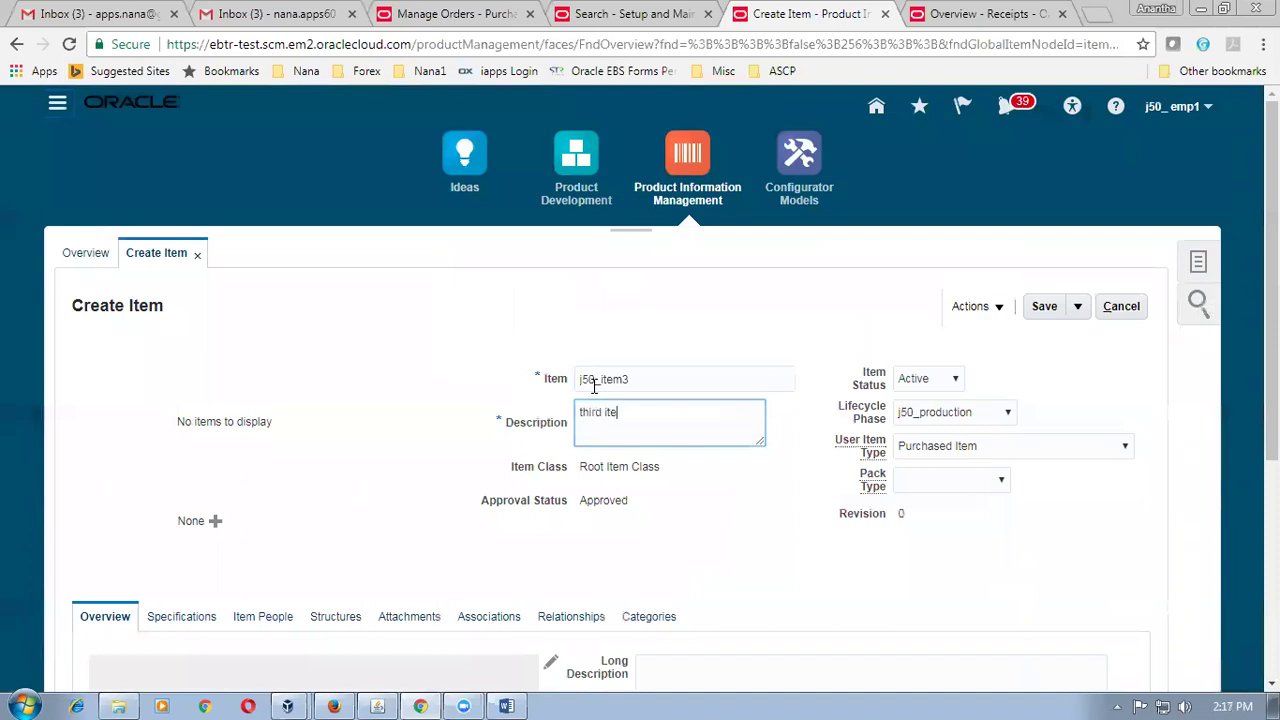
click(382, 476)
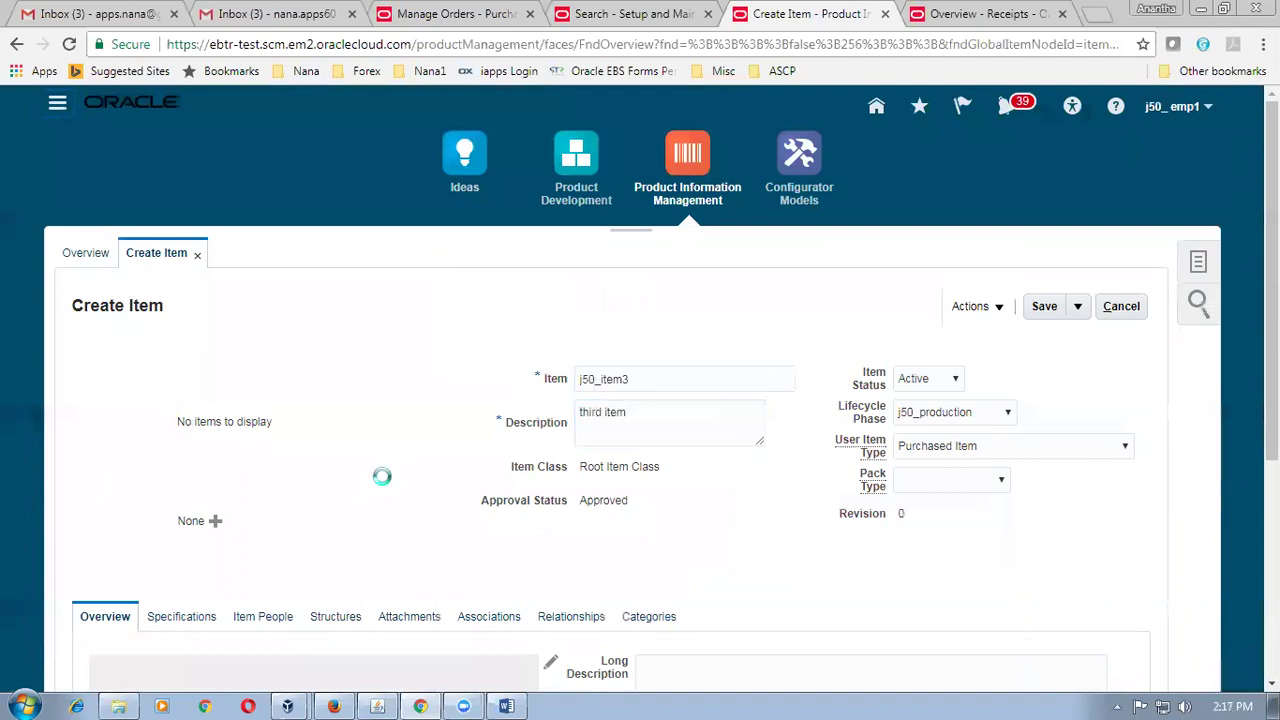
scroll(389, 474, down, 2)
Assign organization J501 (j50_child_org) to j50_item3 alongside J500.
click(496, 429)
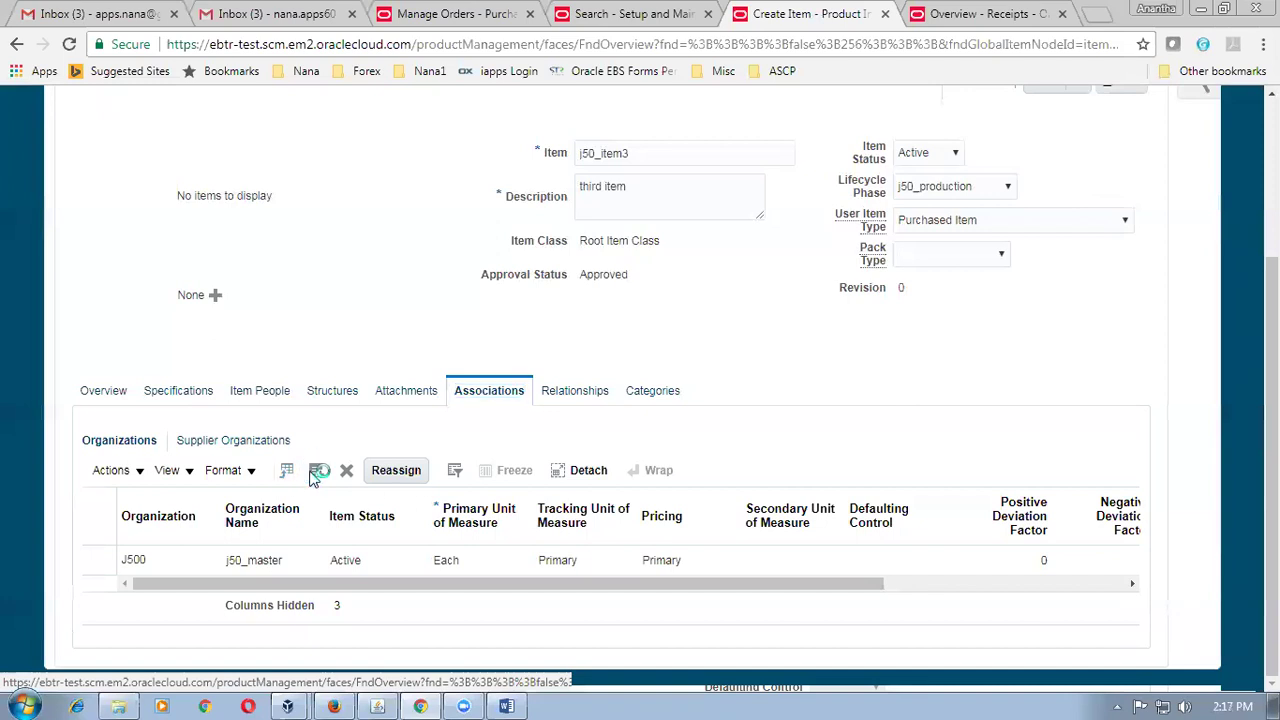
click(316, 470)
click(684, 121)
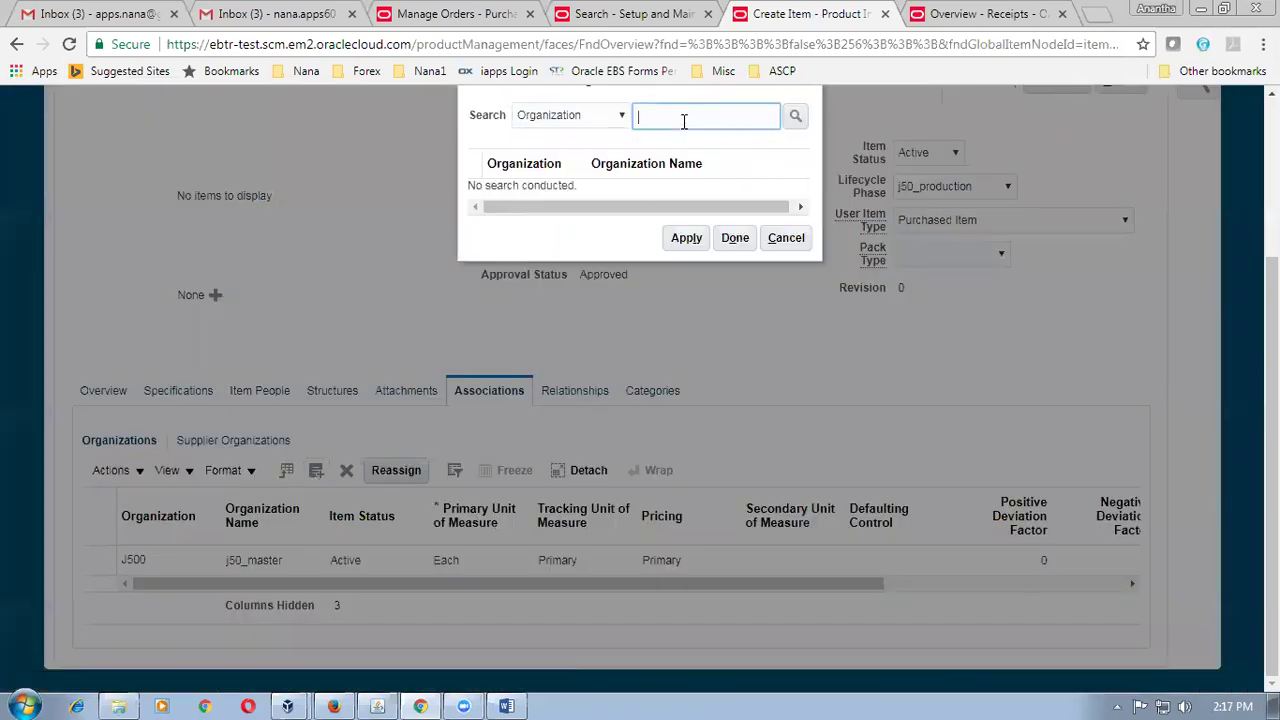
text(J501)
key(Return)
click(477, 188)
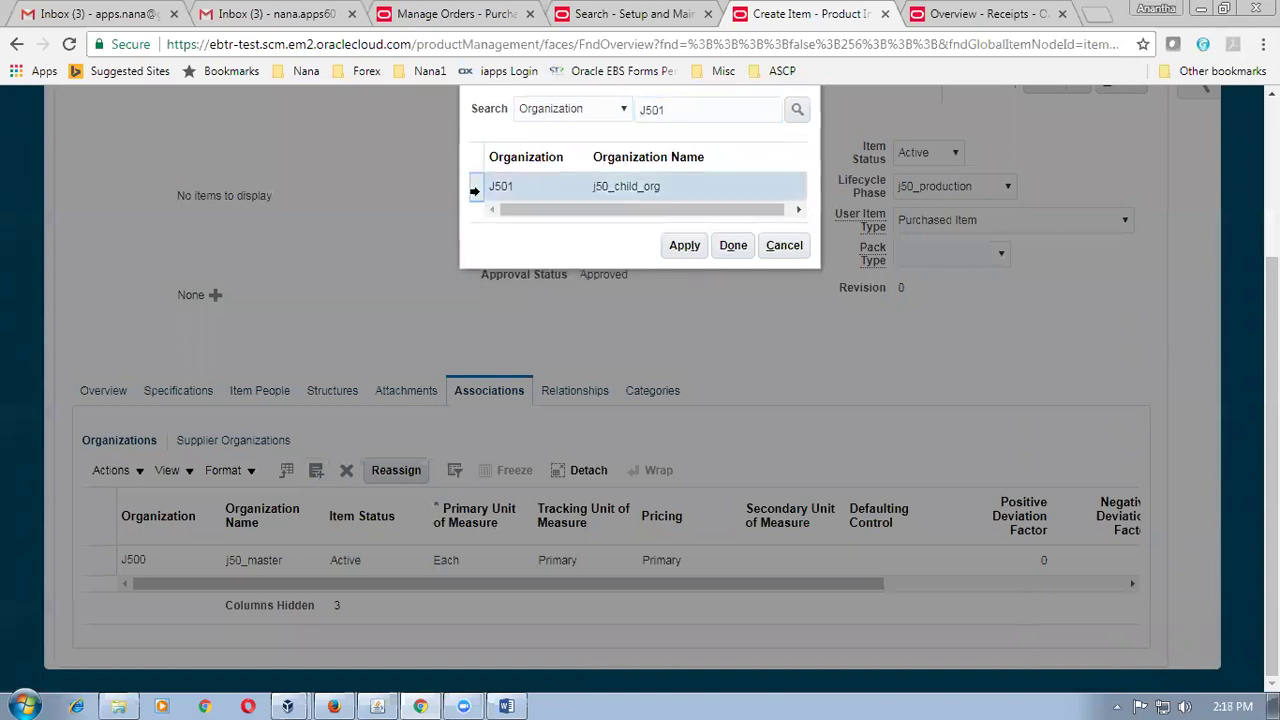
click(688, 245)
click(784, 246)
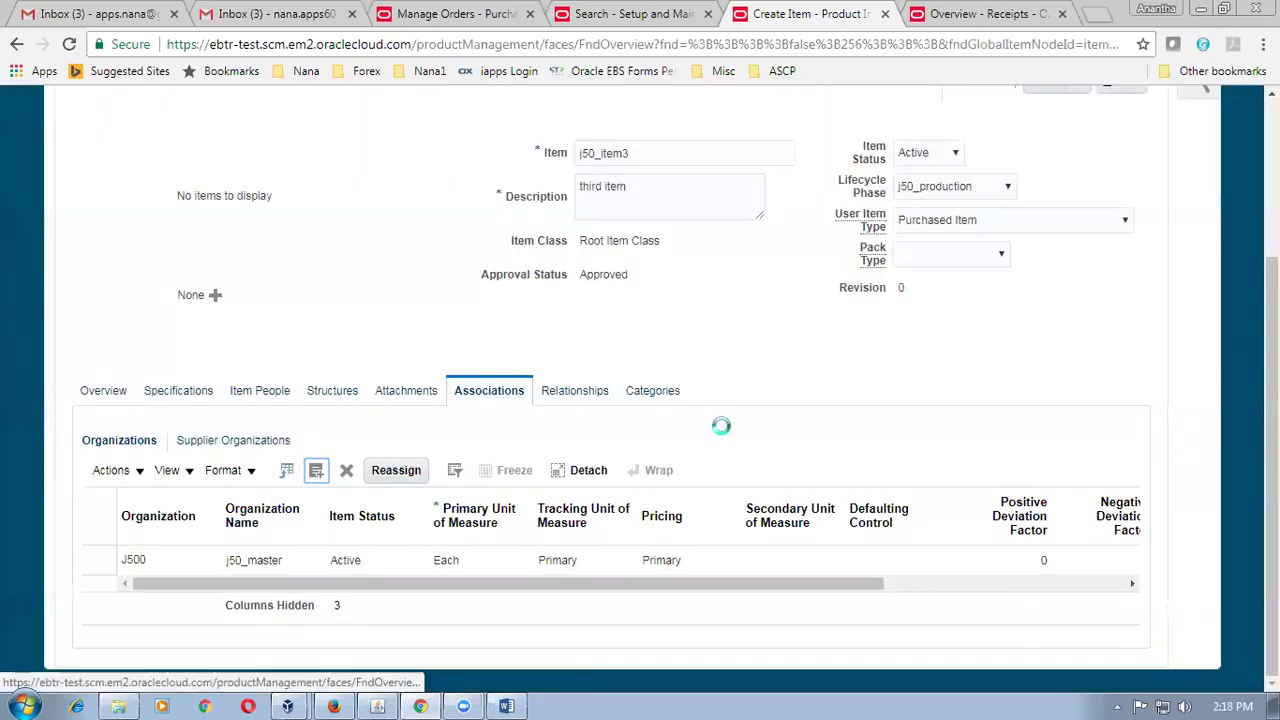
scroll(721, 425, down, 1)
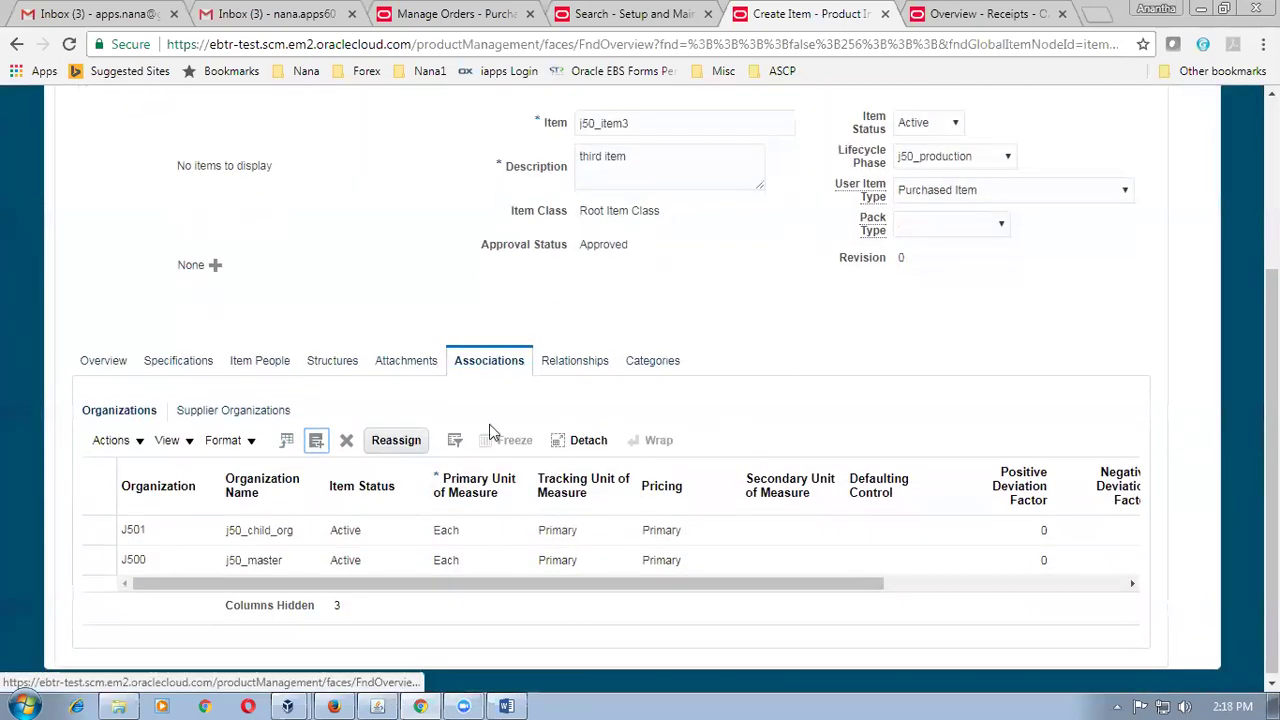
click(178, 360)
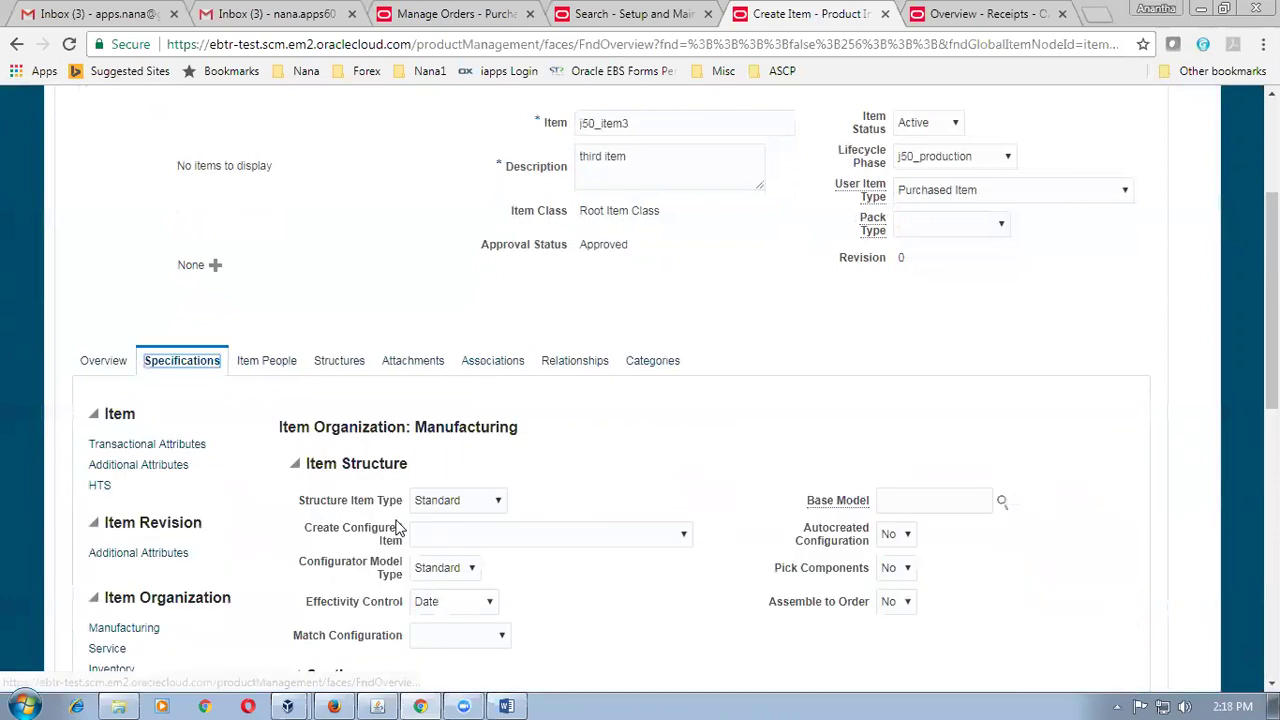
Change j50_item3's purchasing list price from 1.5 to 3 USD.
scroll(135, 583, down, 3)
click(130, 570)
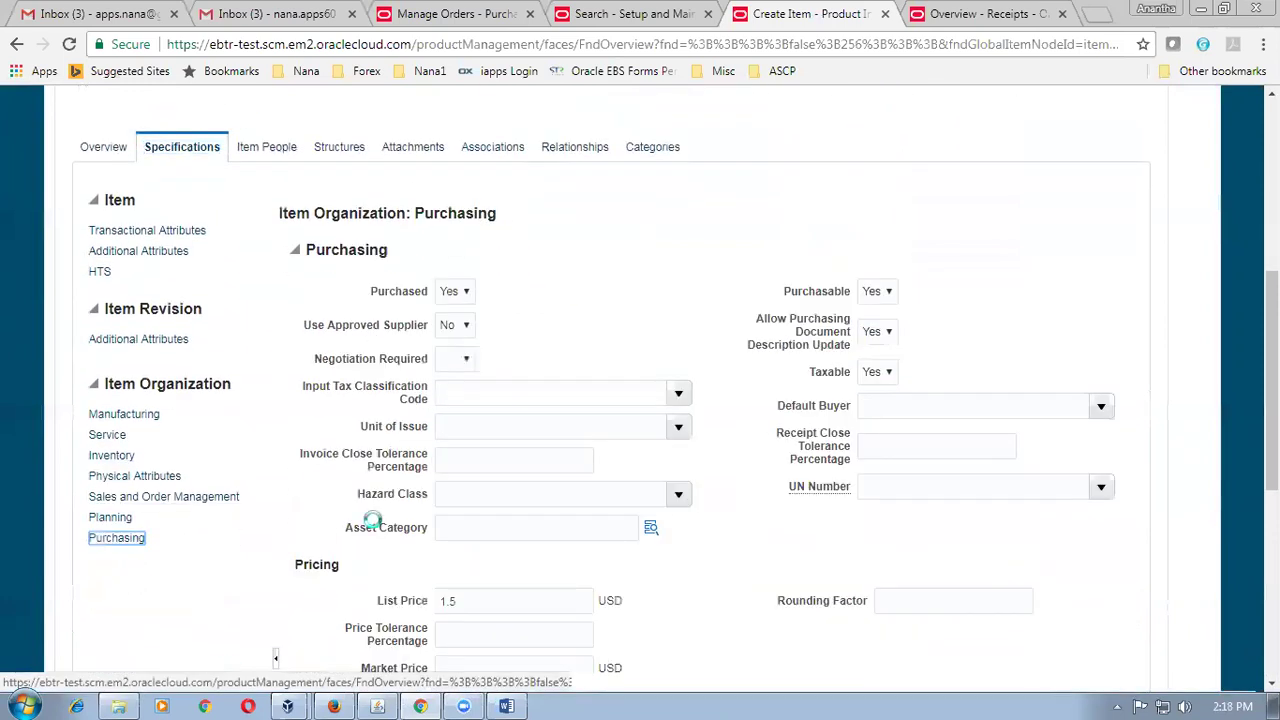
drag(487, 606, 418, 612)
text(3)
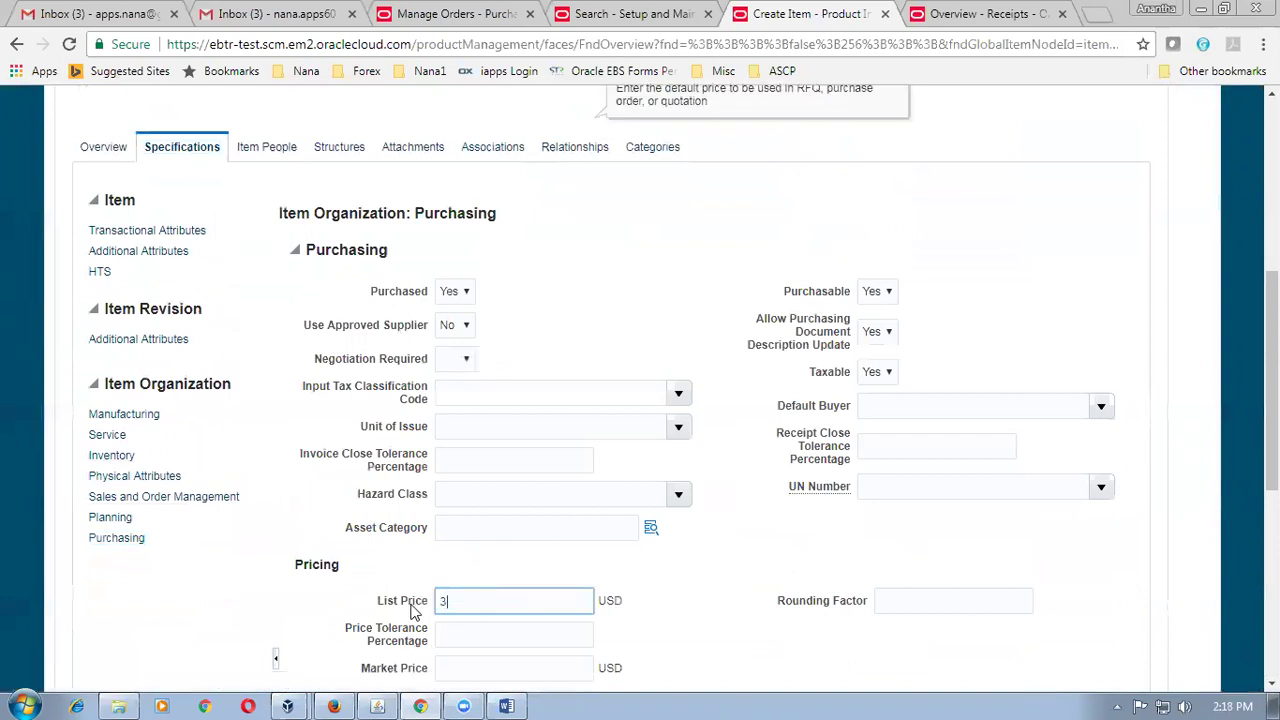
click(759, 523)
Save and close j50_item3.
scroll(815, 562, down, 5)
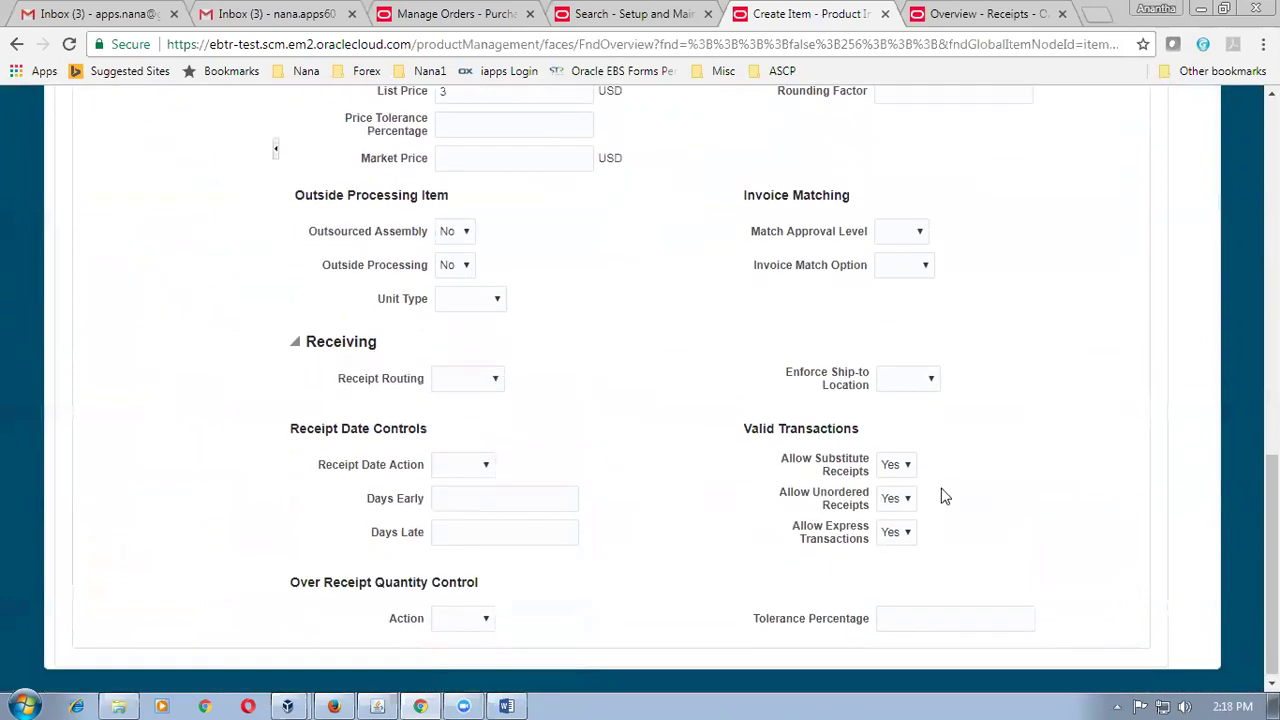
scroll(988, 443, up, 3)
scroll(988, 443, up, 6)
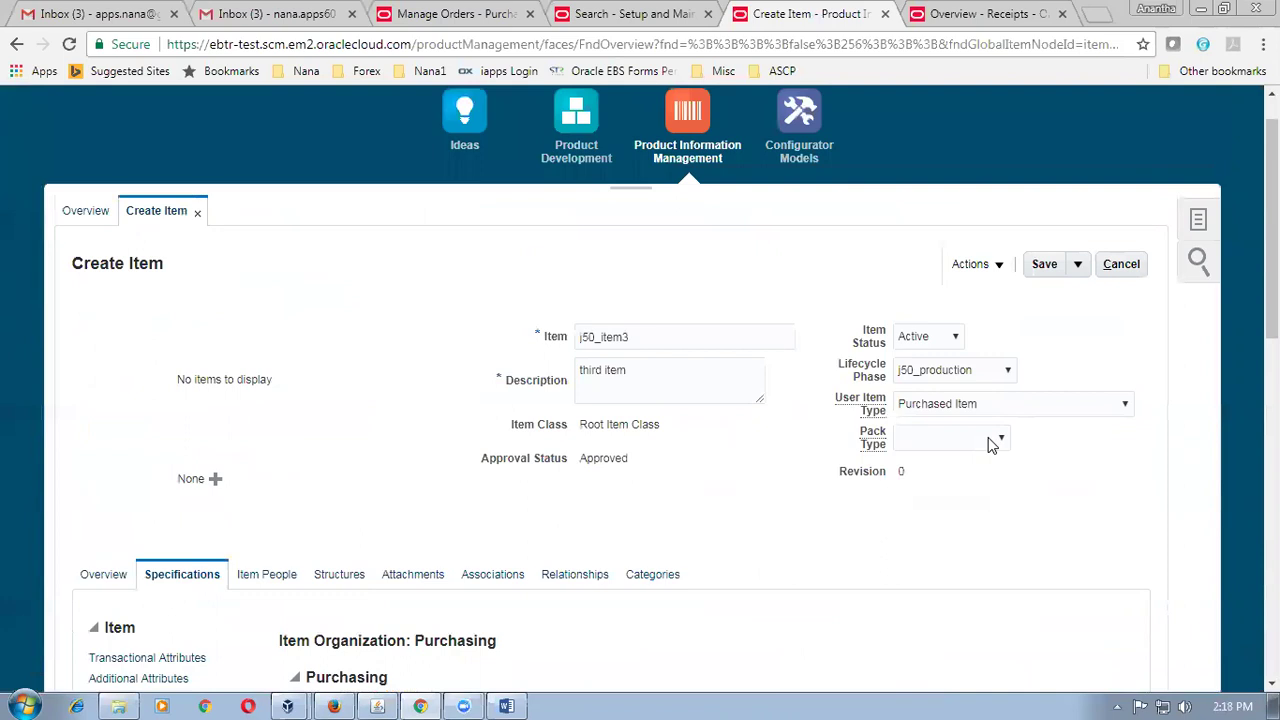
click(1077, 264)
click(1073, 255)
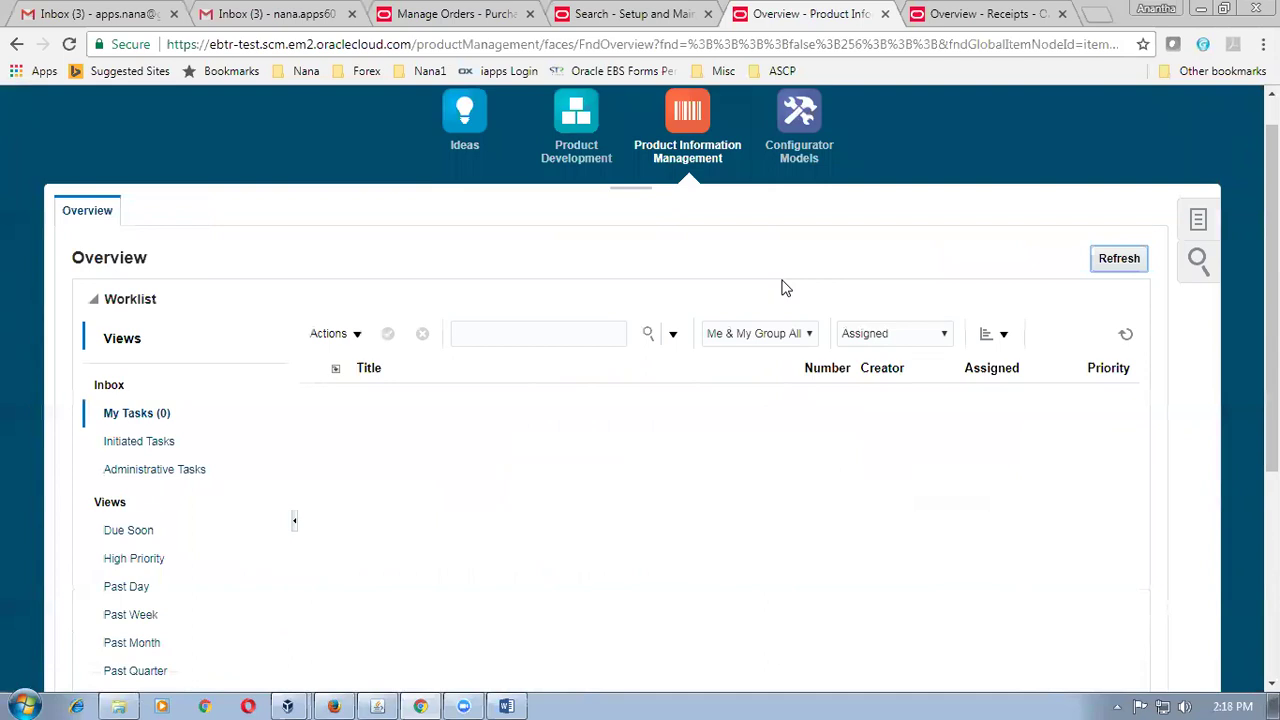
Start a new related item relationship from Manage Item Relationships.
click(1199, 222)
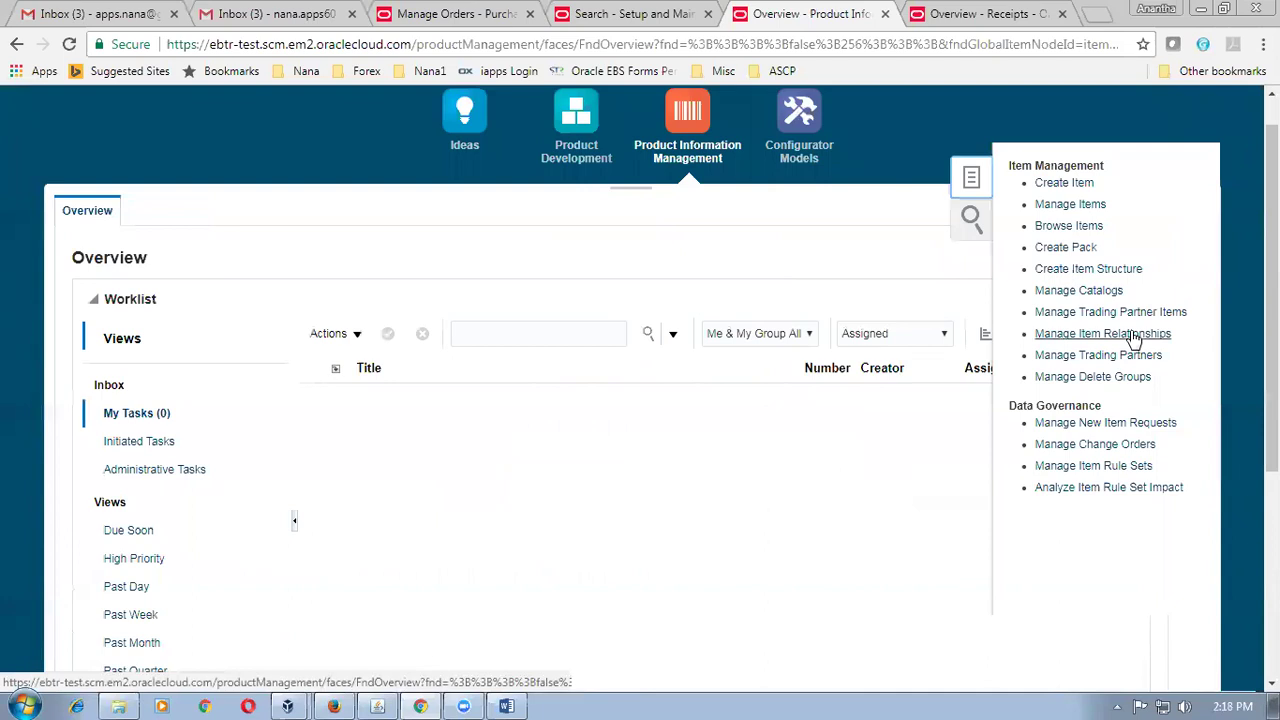
click(1133, 337)
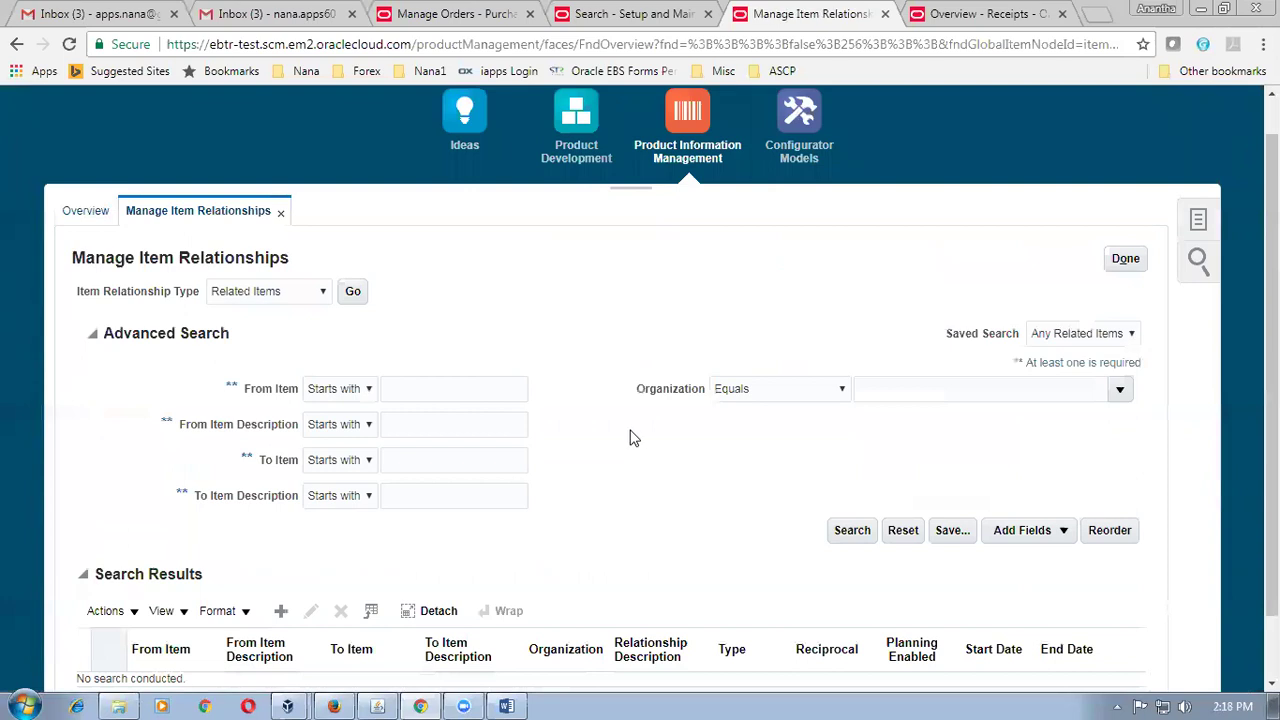
click(281, 611)
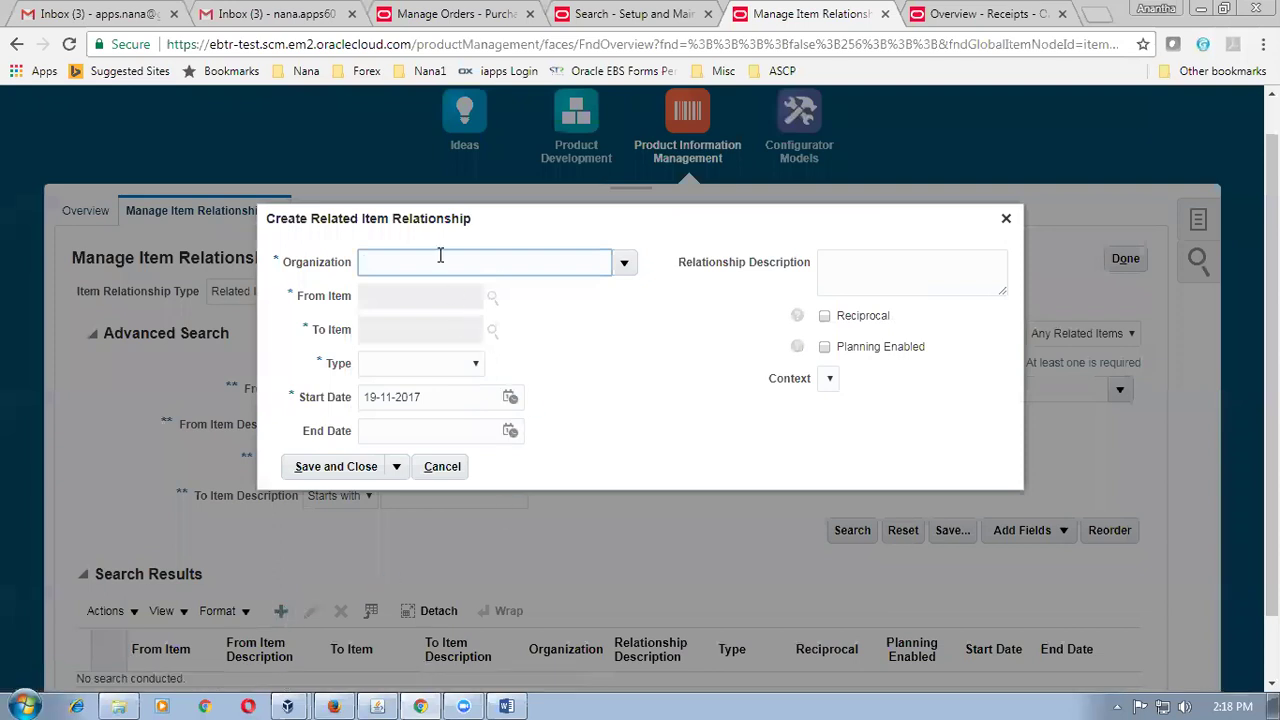
Set organization J500, From Item j50_item1 and To Item j50_item2.
text(V1)
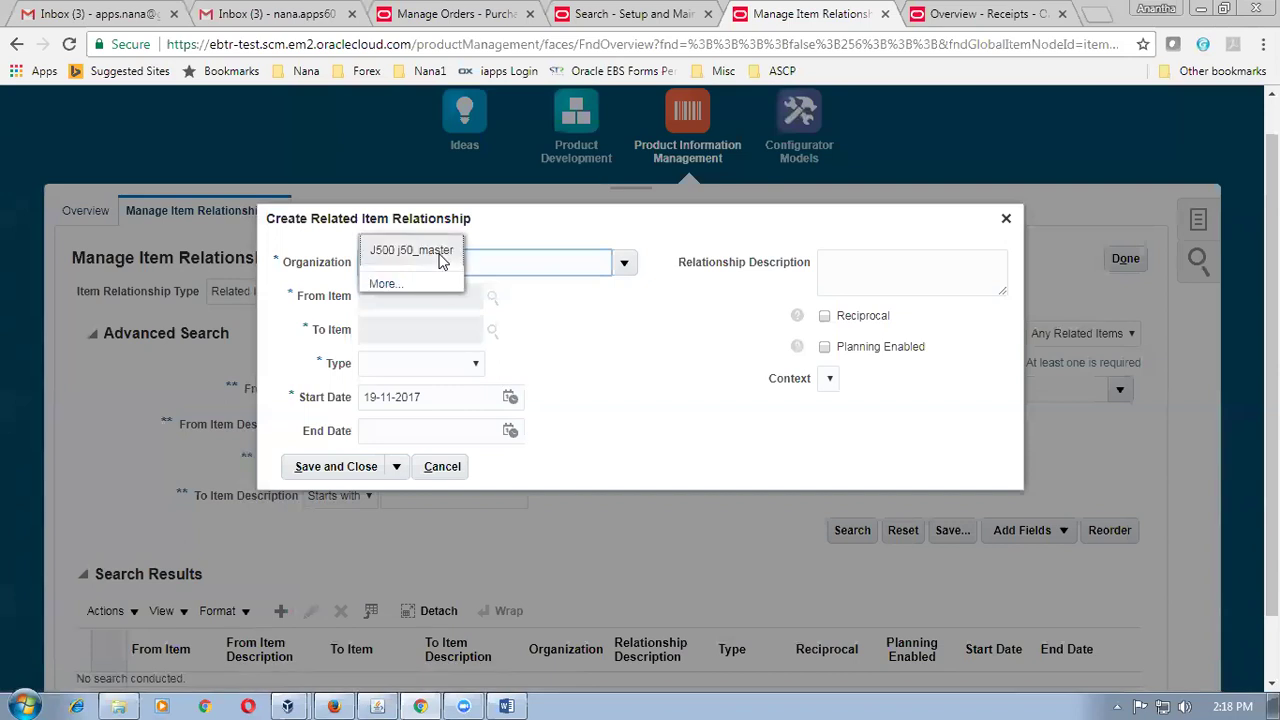
click(441, 251)
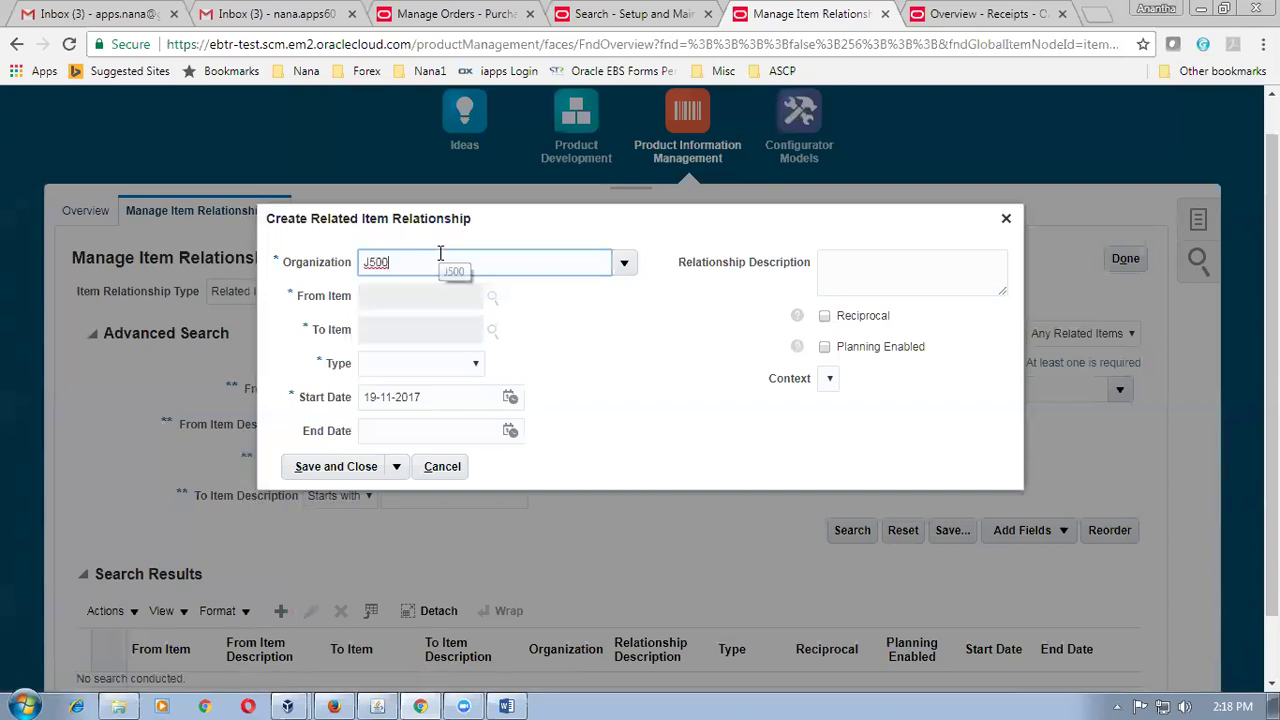
click(406, 295)
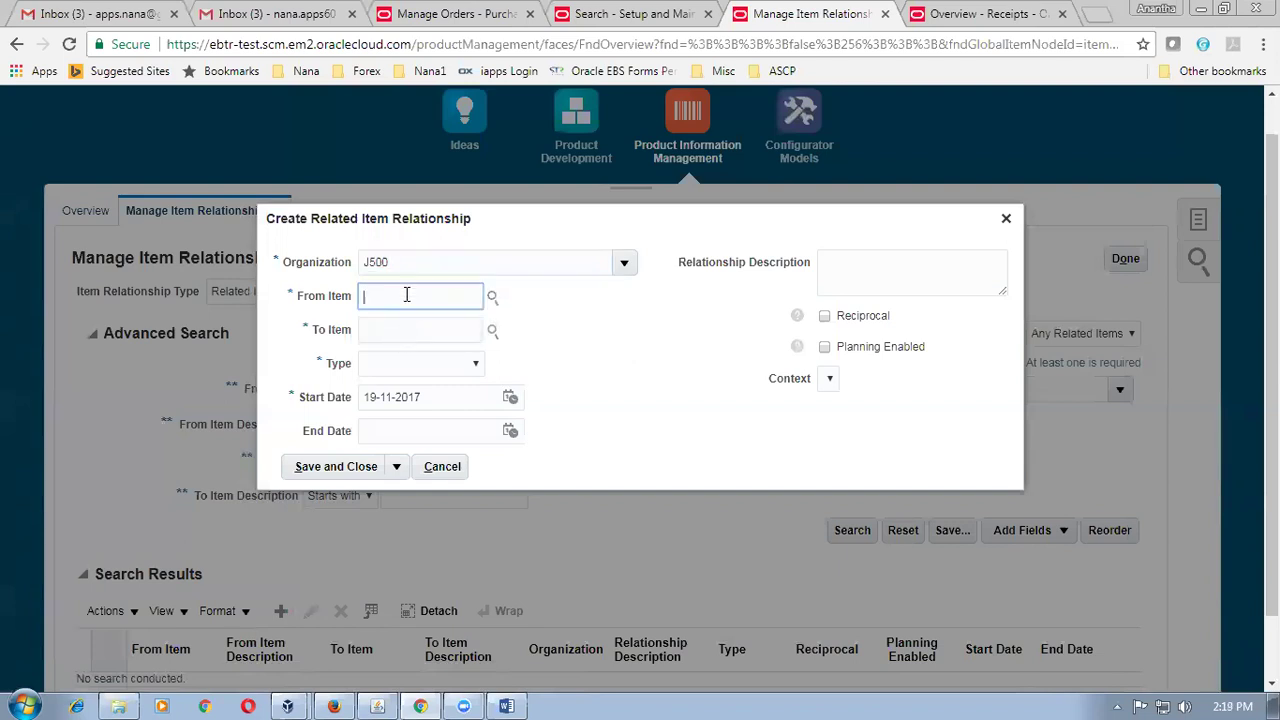
text(j50_it)
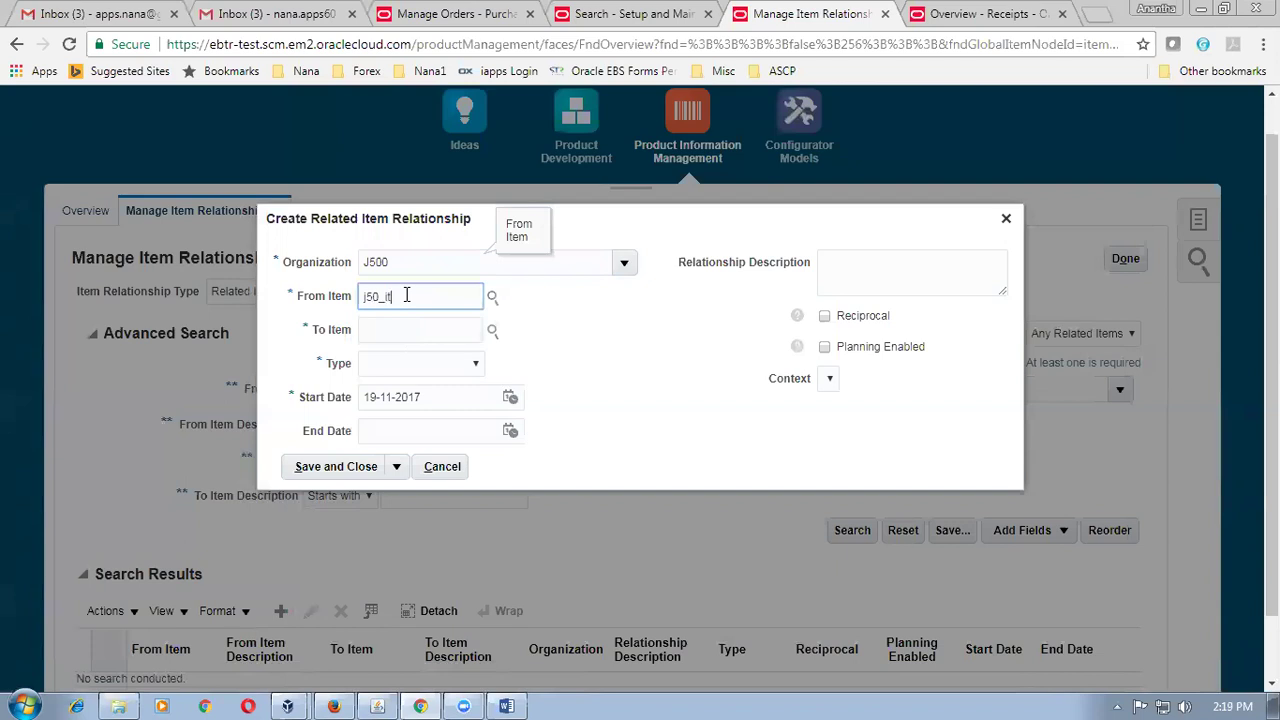
text(em1)
click(410, 328)
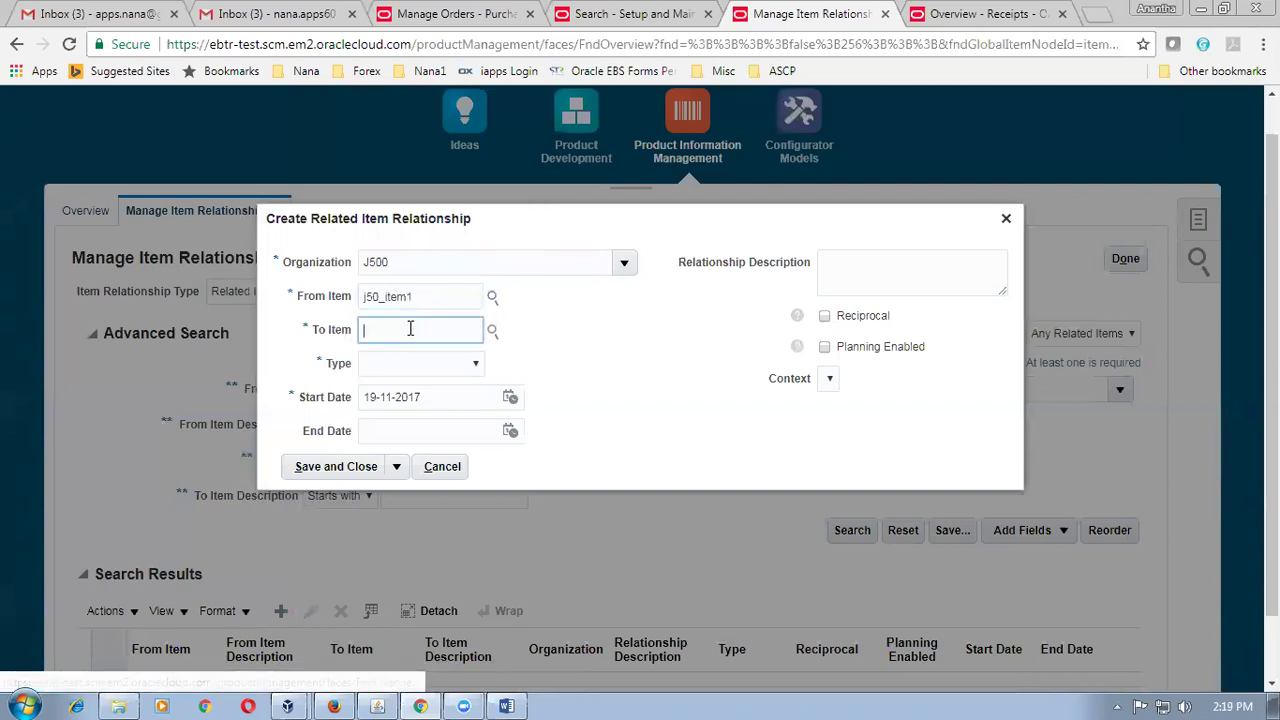
text(j50_)
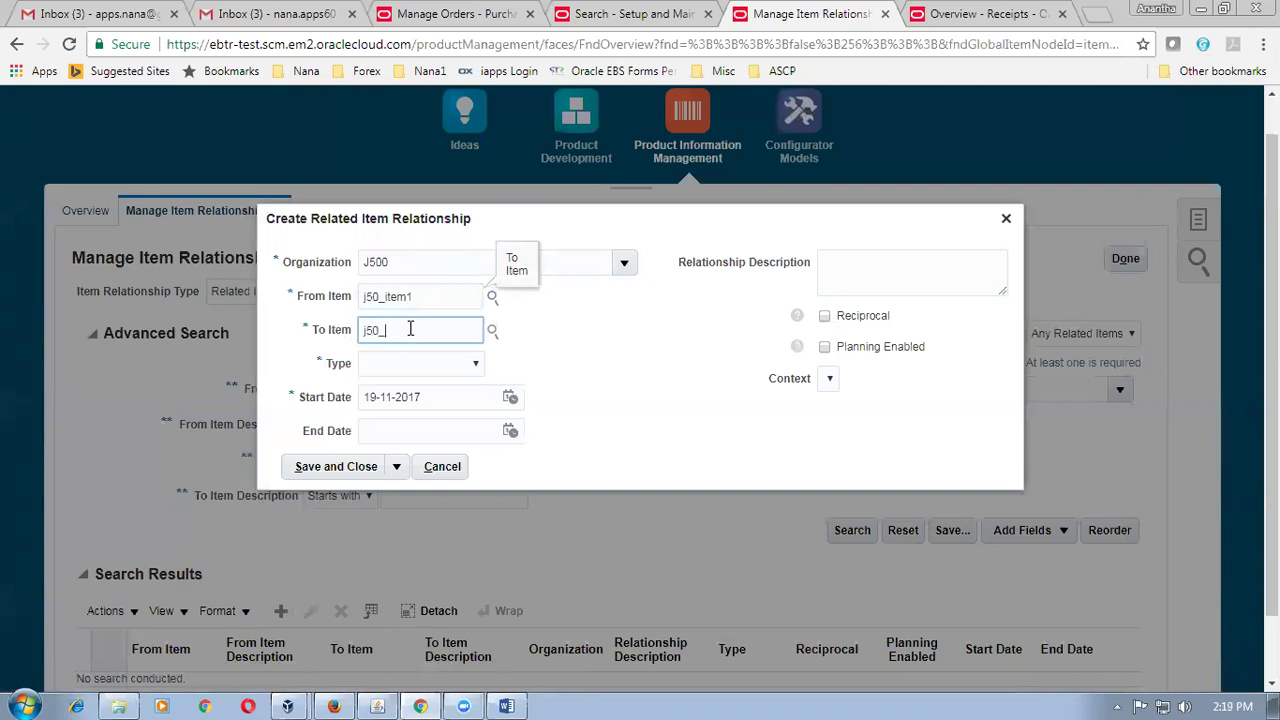
text(item2)
Set the relationship type to Substitute and confirm the j50_item2 and j50_item1 entries.
click(405, 370)
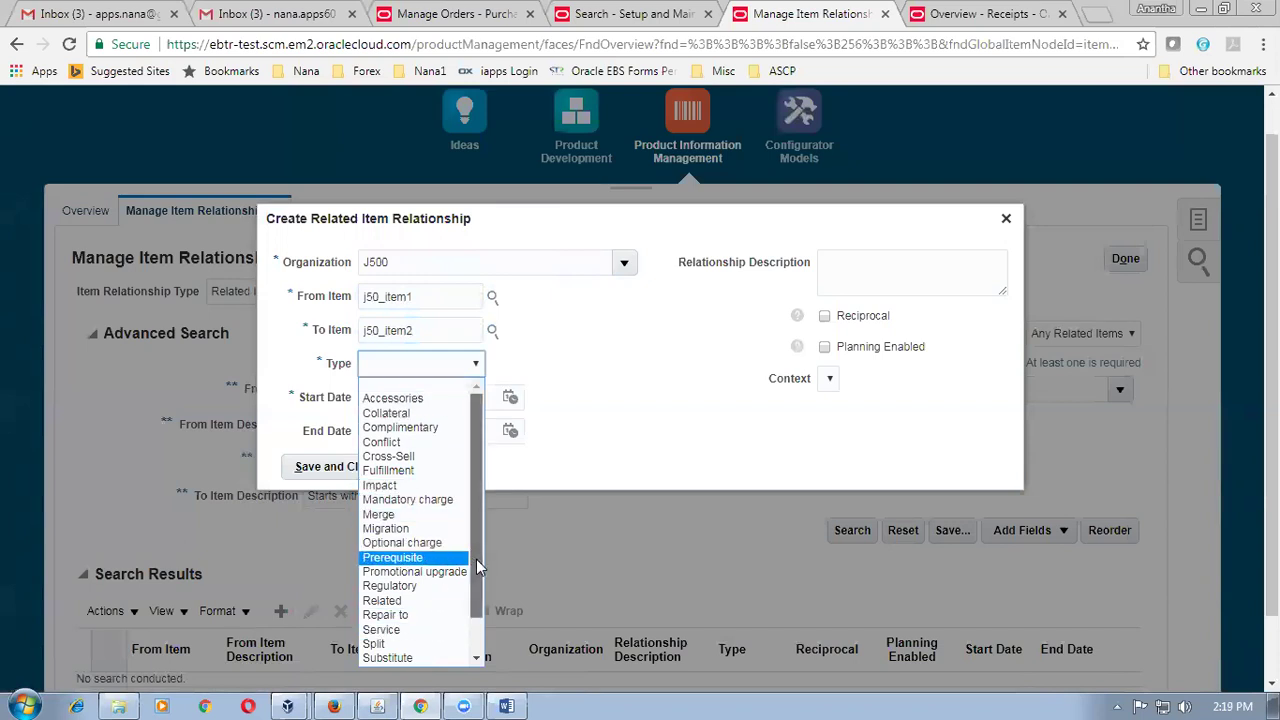
scroll(477, 567, down, 1)
click(432, 622)
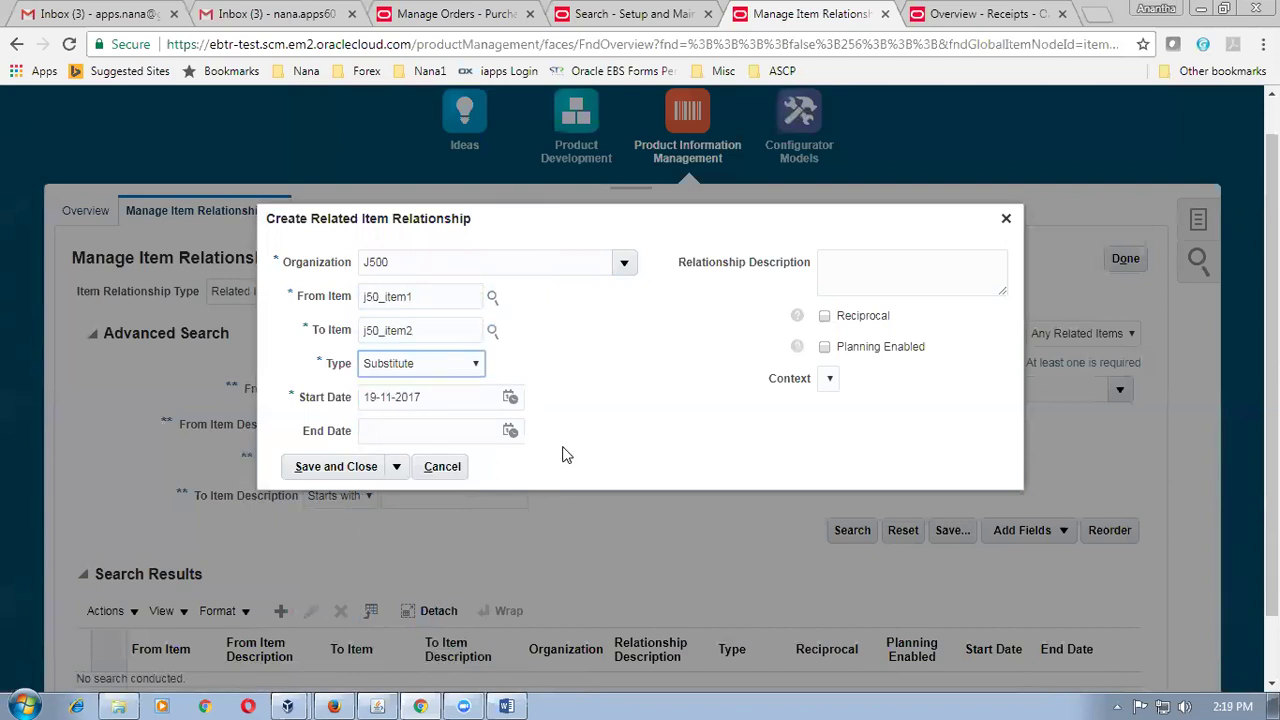
double_click(453, 330)
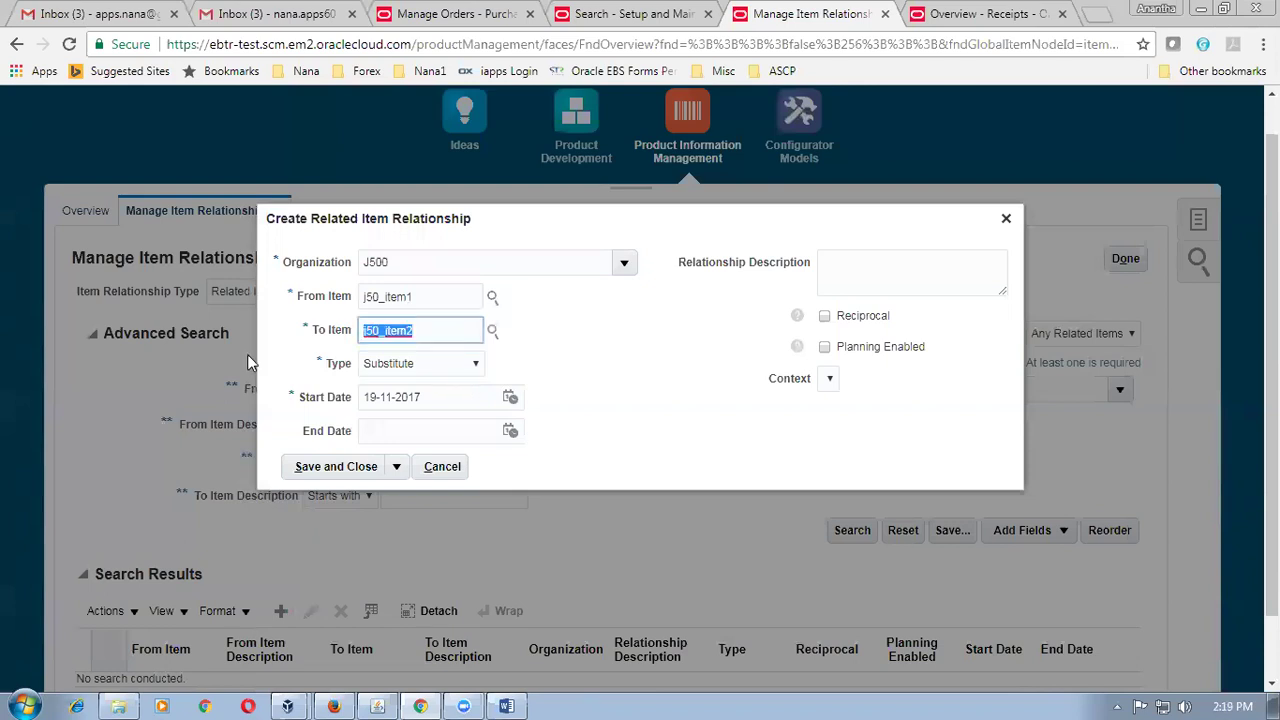
double_click(452, 297)
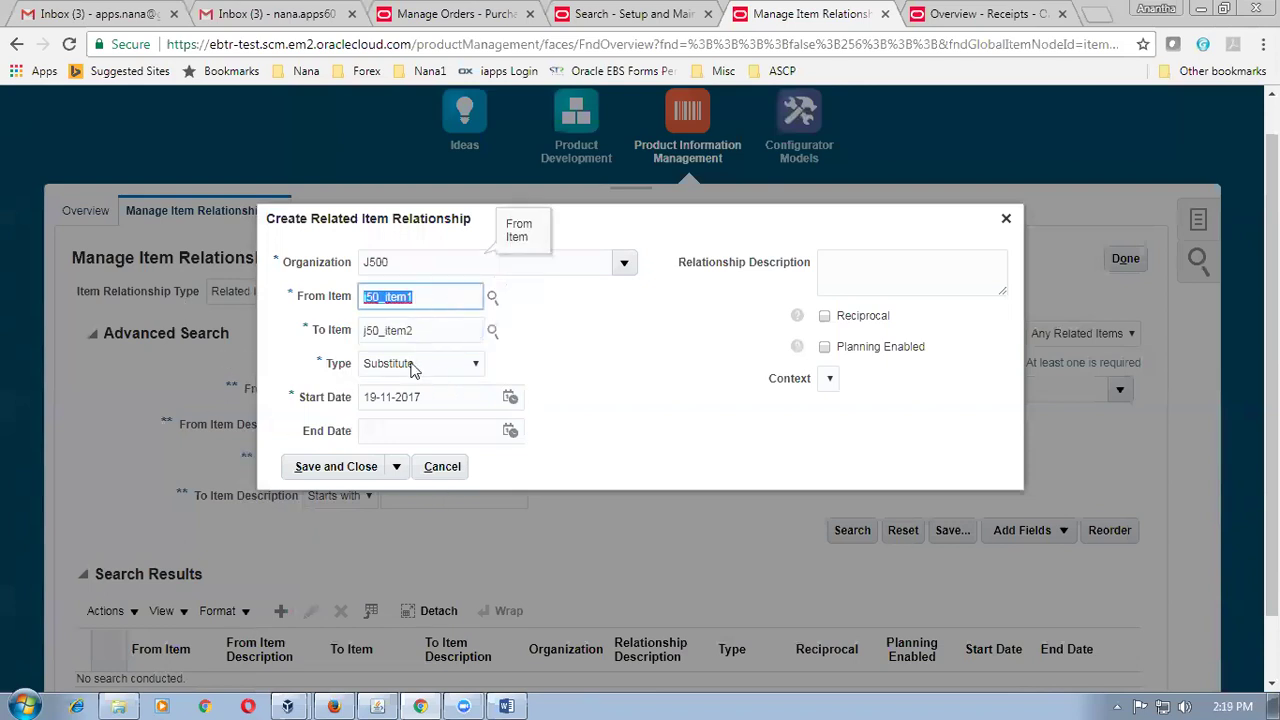
click(566, 362)
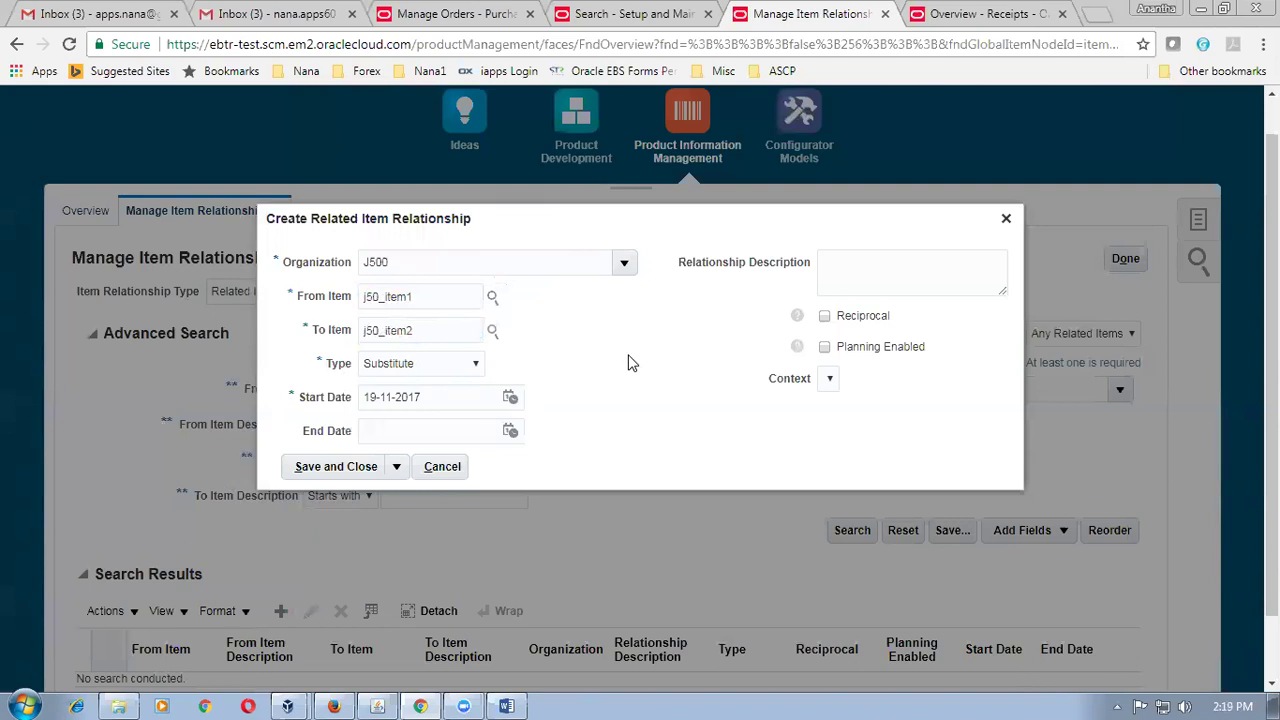
Save the J500 Substitute relationship from j50_item1 to j50_item2, then begin another relationship.
click(320, 466)
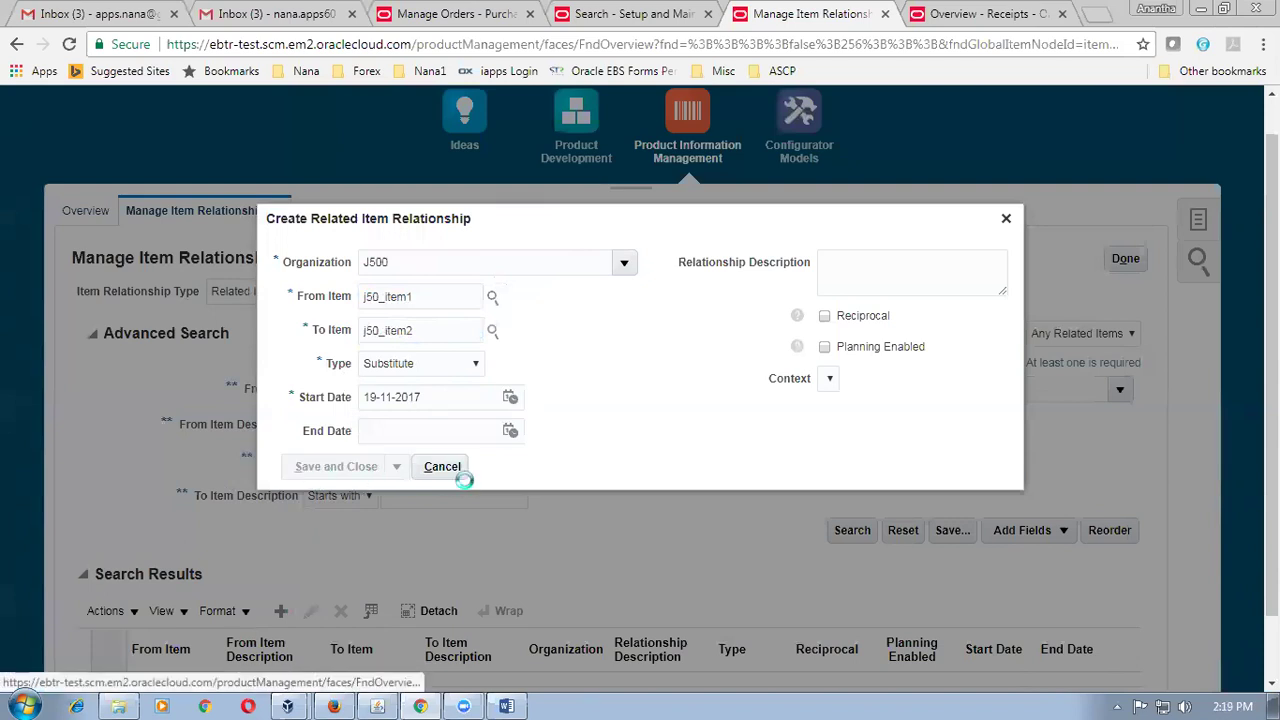
scroll(448, 557, down, 1)
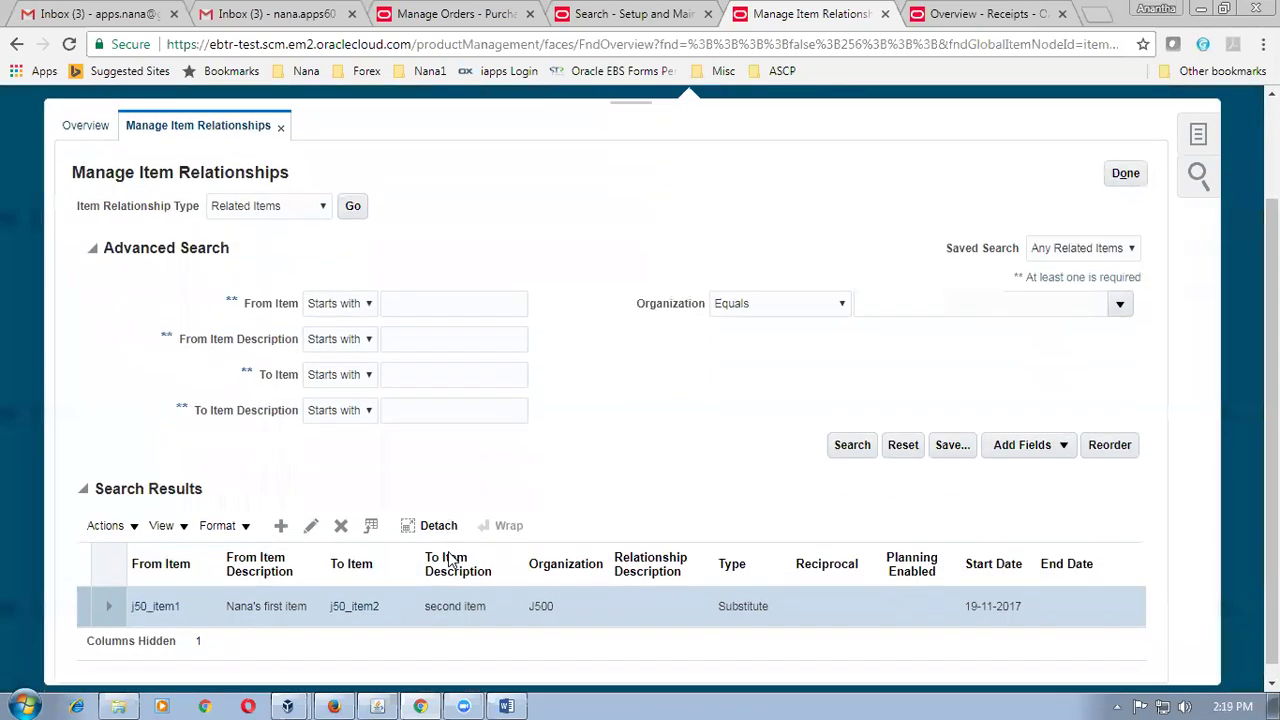
scroll(449, 557, down, 1)
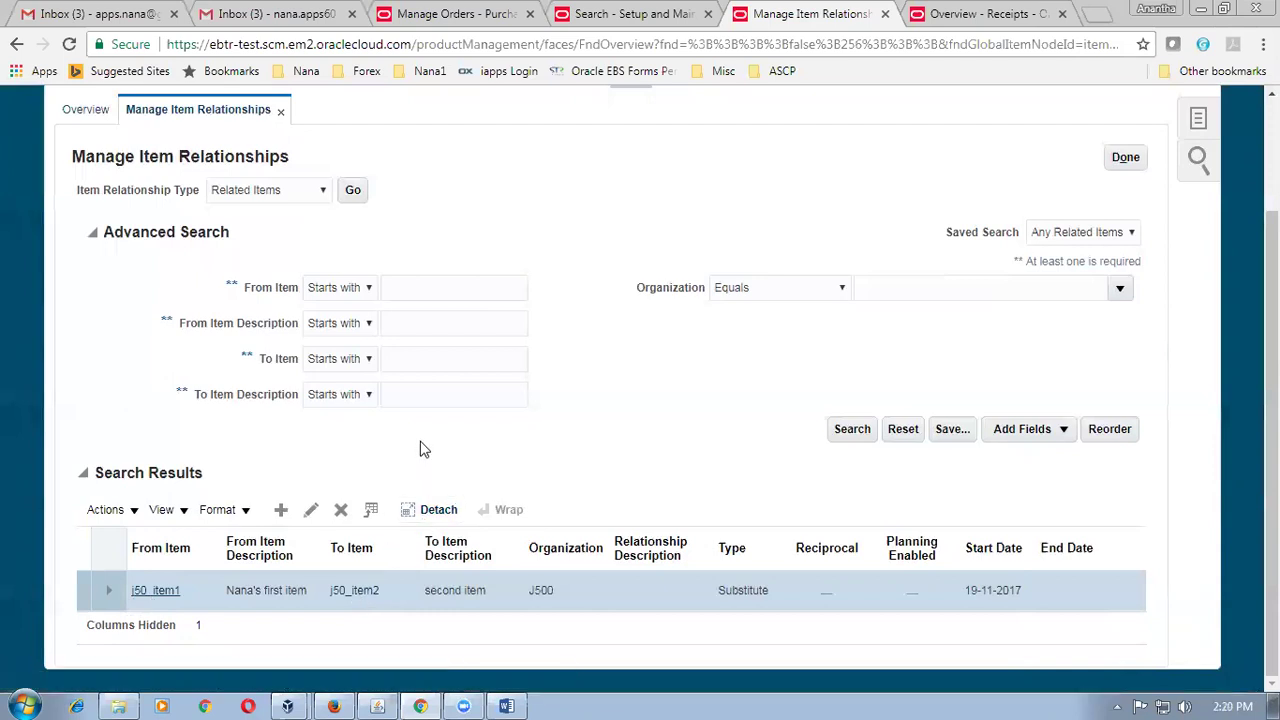
click(282, 510)
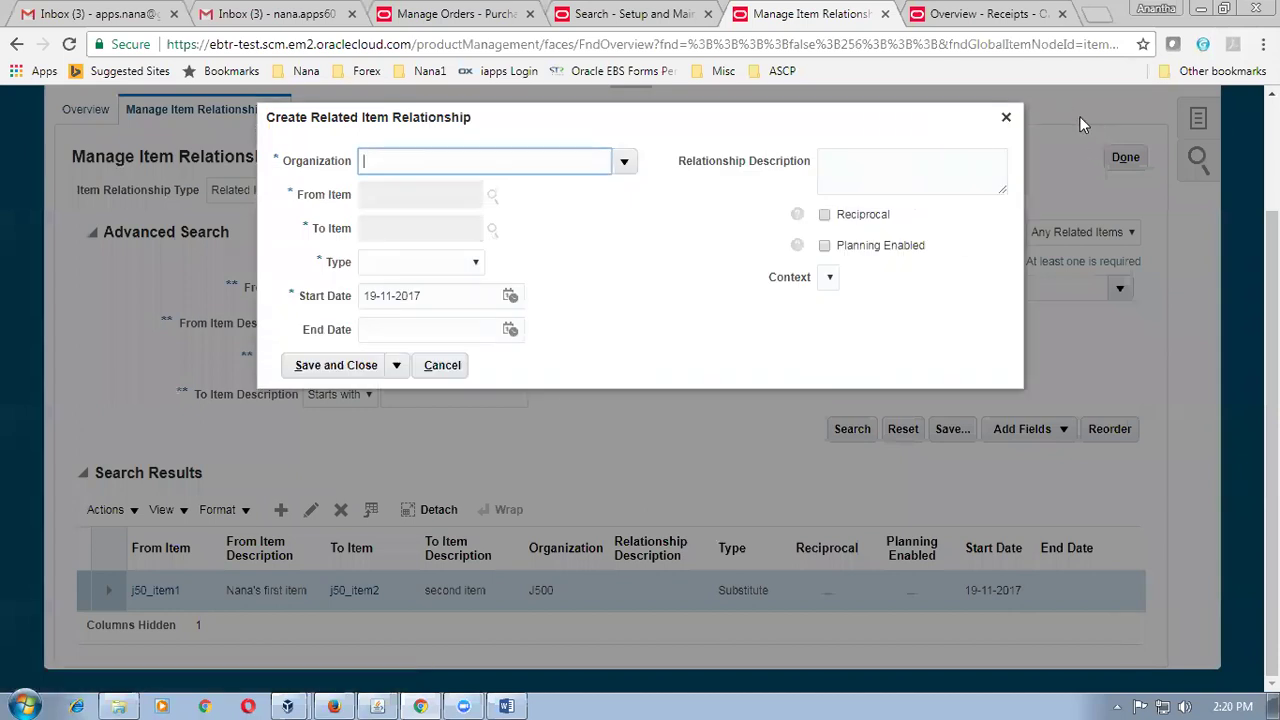
Discard the new relationship form and abandon a Reciprocal edit to the j50_item1 relationship.
click(1006, 117)
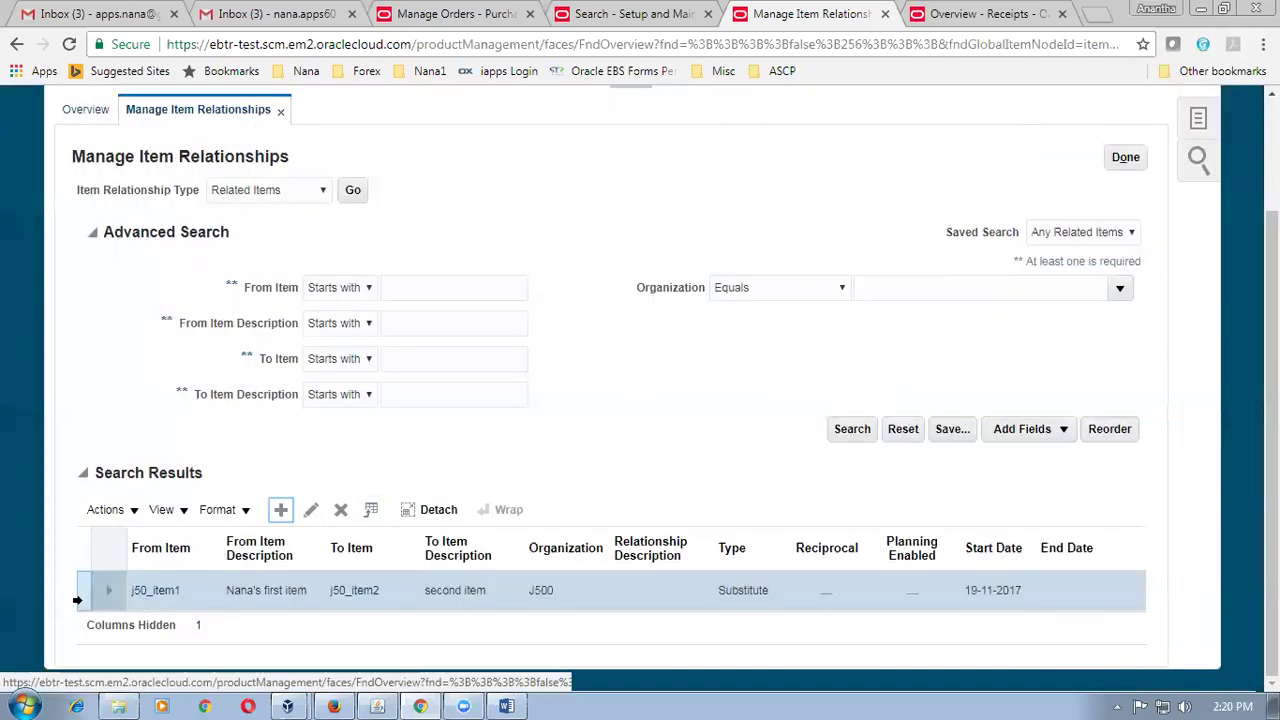
click(311, 509)
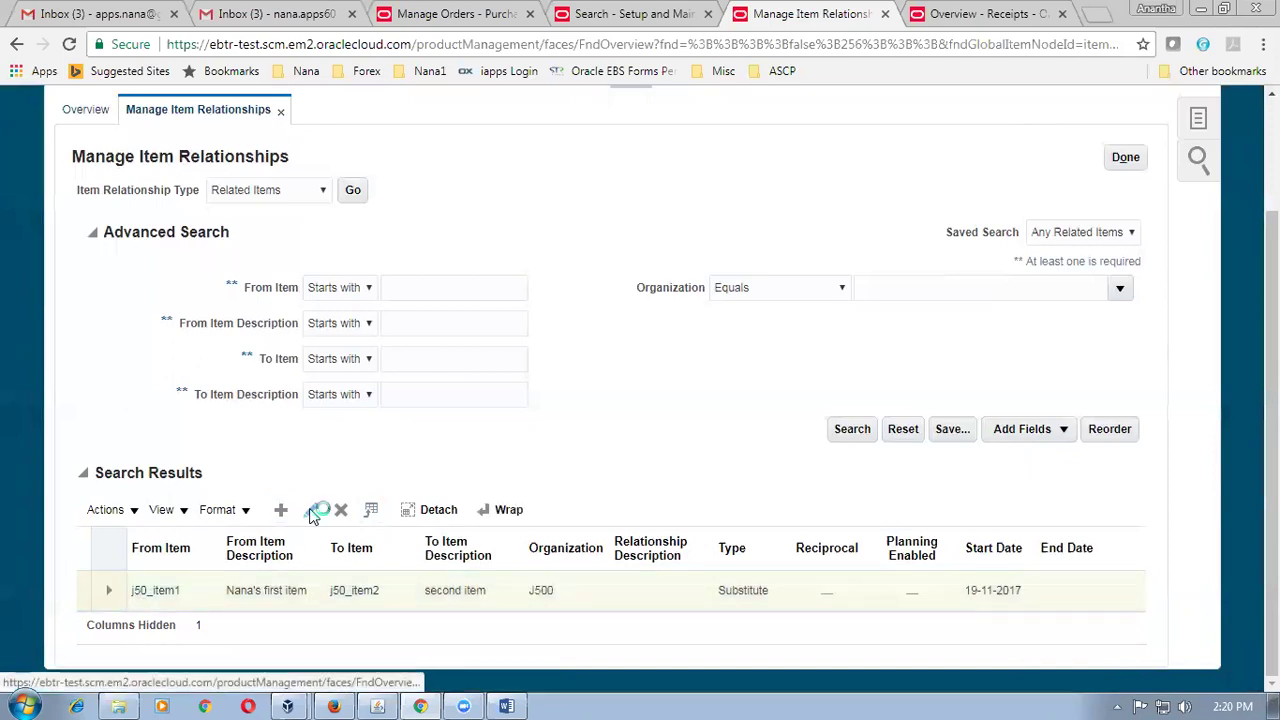
click(787, 215)
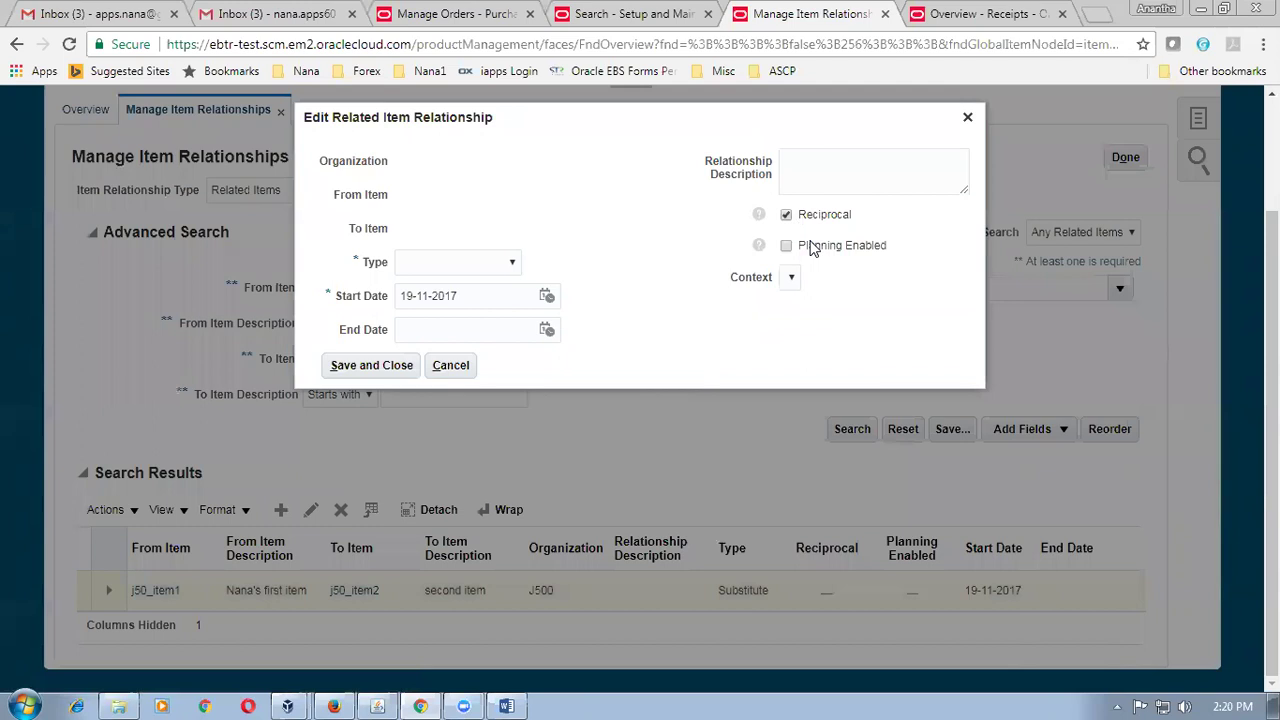
click(370, 367)
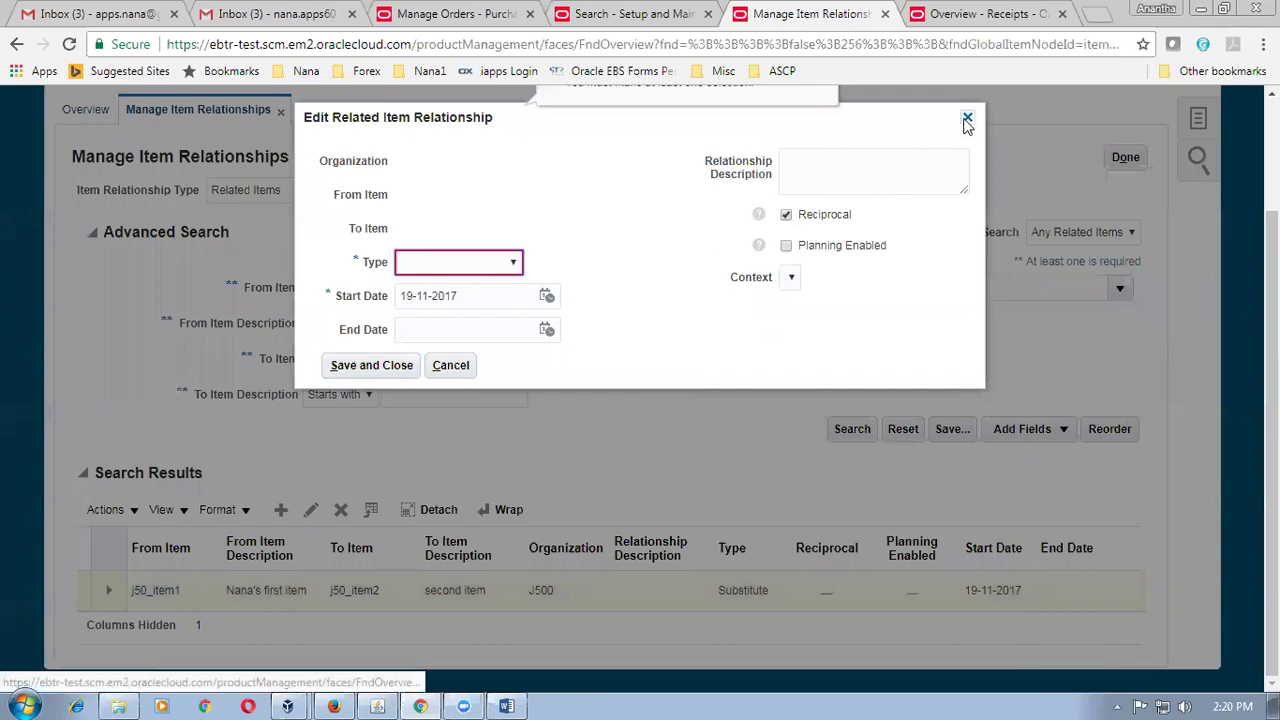
click(967, 119)
Select the j50_item1 relationship row and reopen it for editing.
click(83, 588)
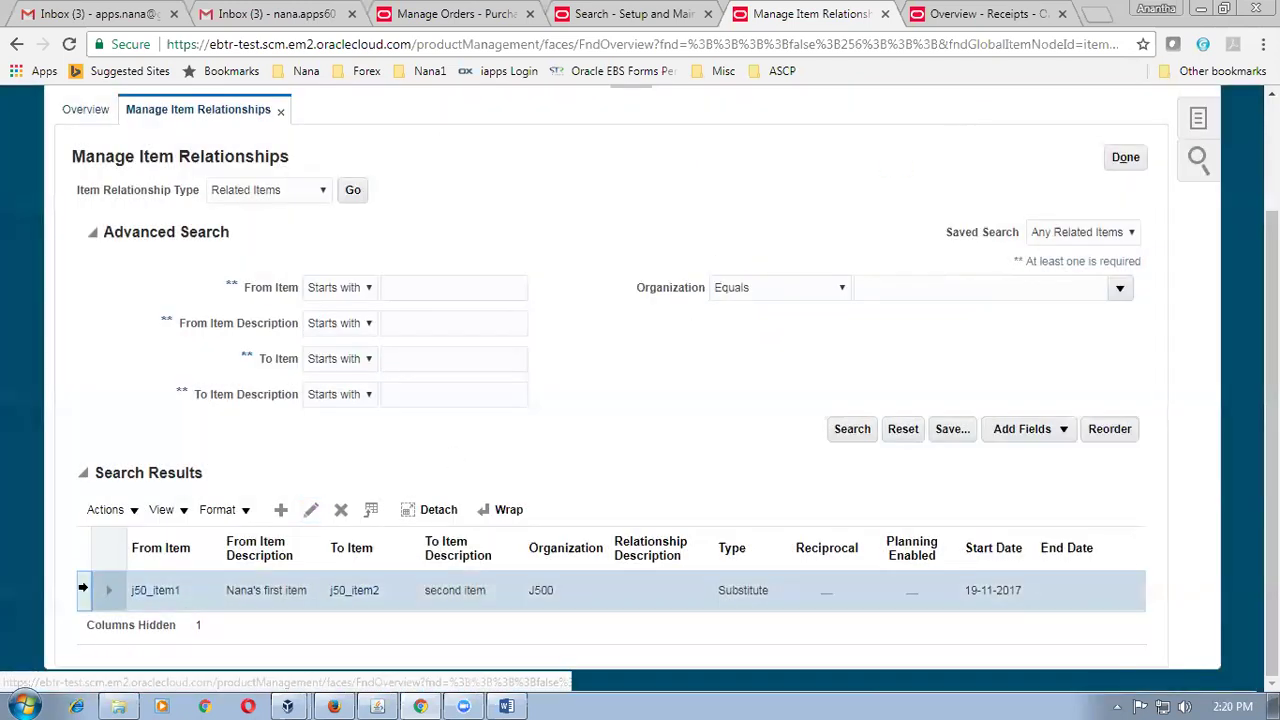
click(310, 511)
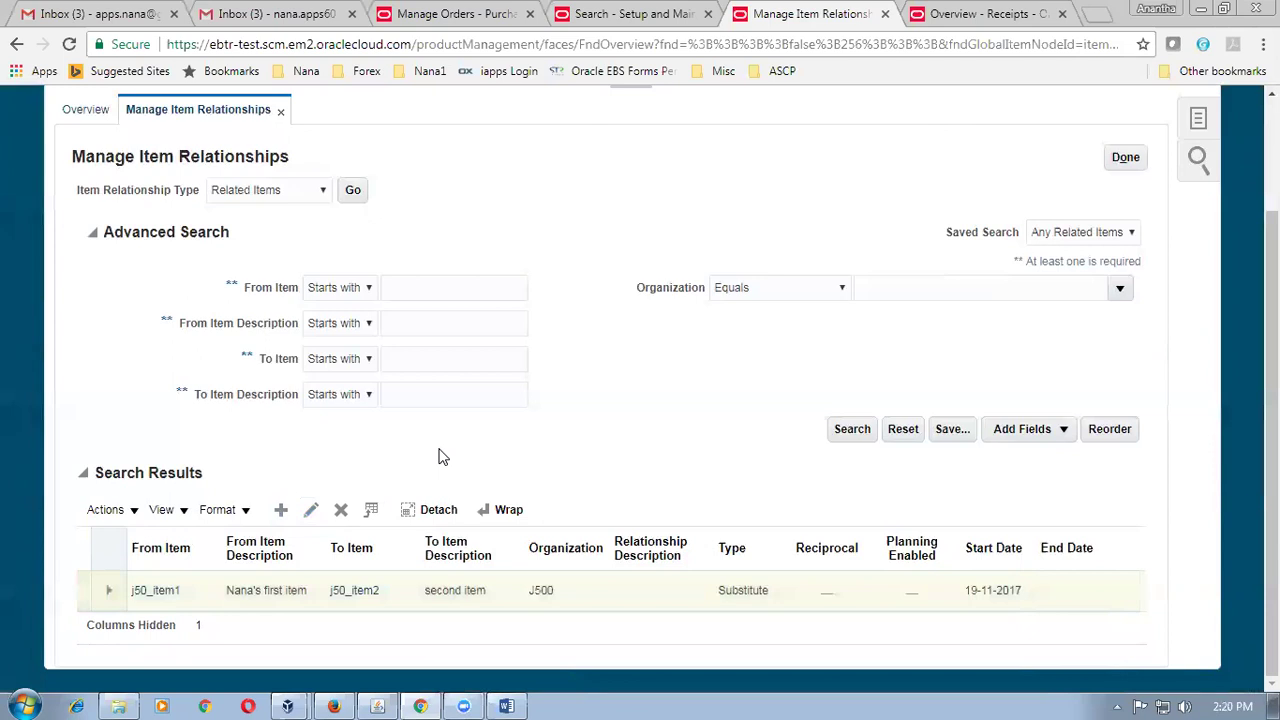
scroll(440, 451, up, 1)
scroll(440, 448, down, 1)
click(87, 584)
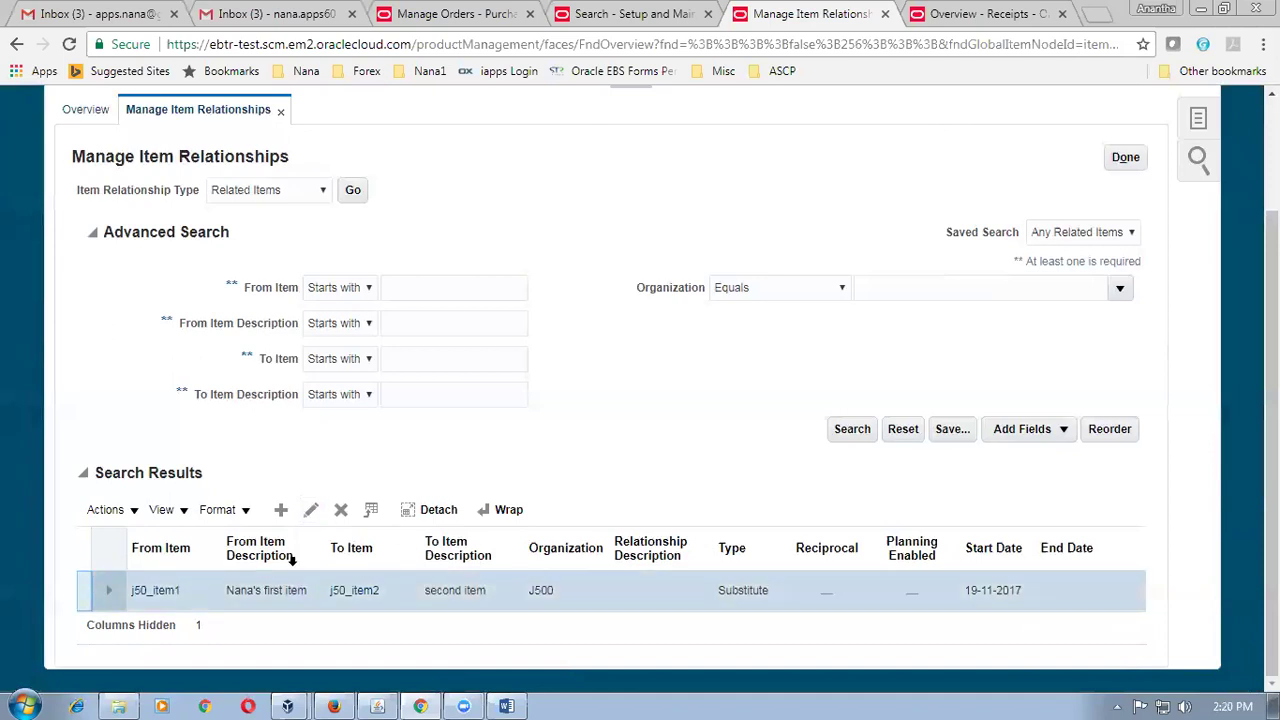
click(311, 511)
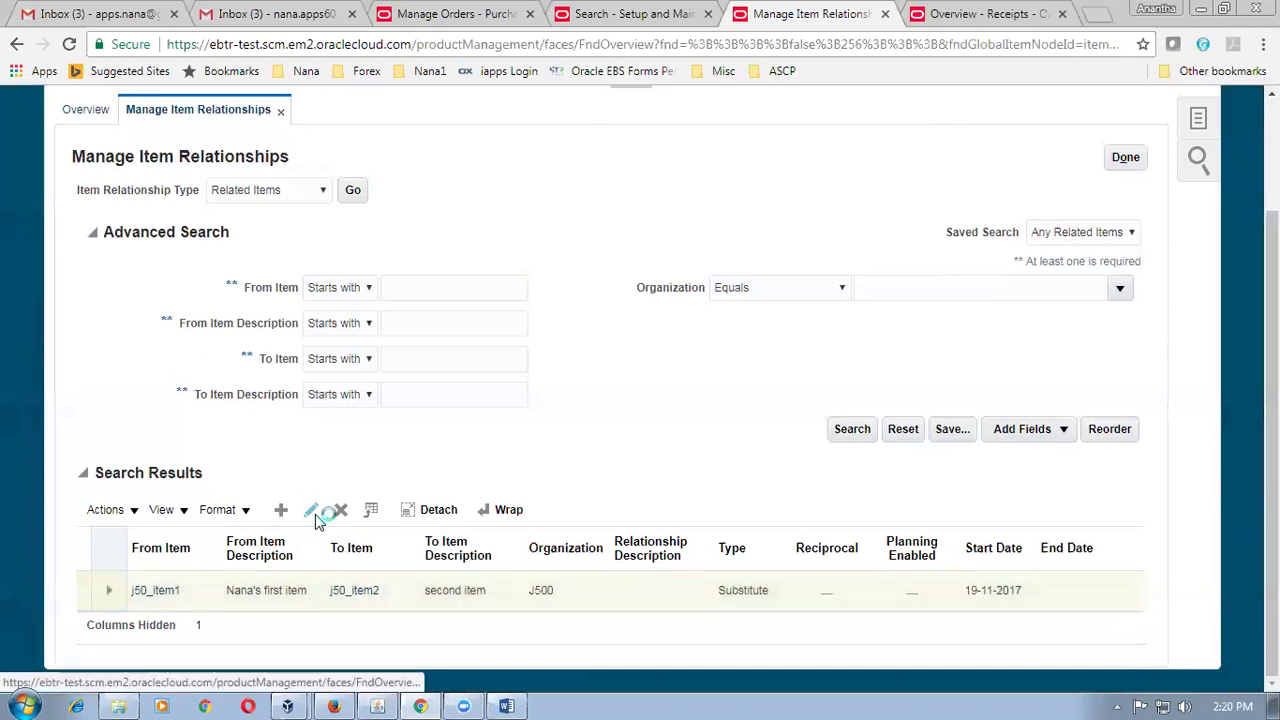
click(432, 511)
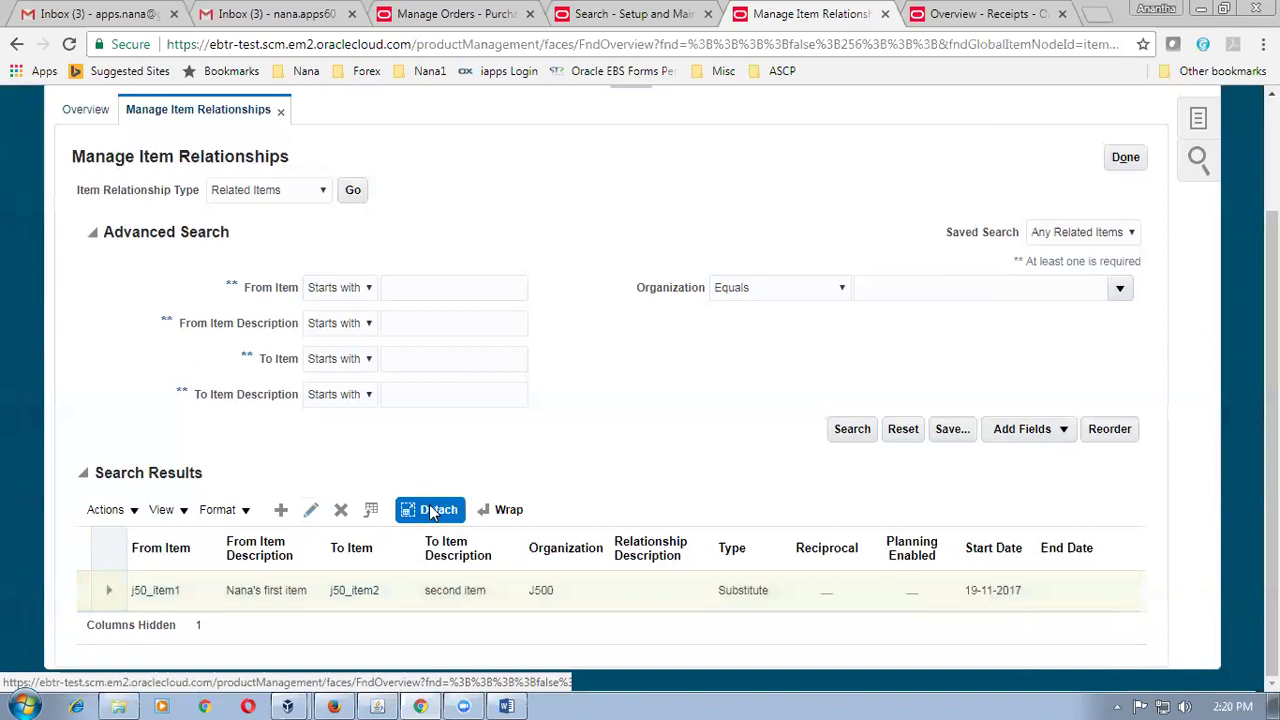
click(27, 222)
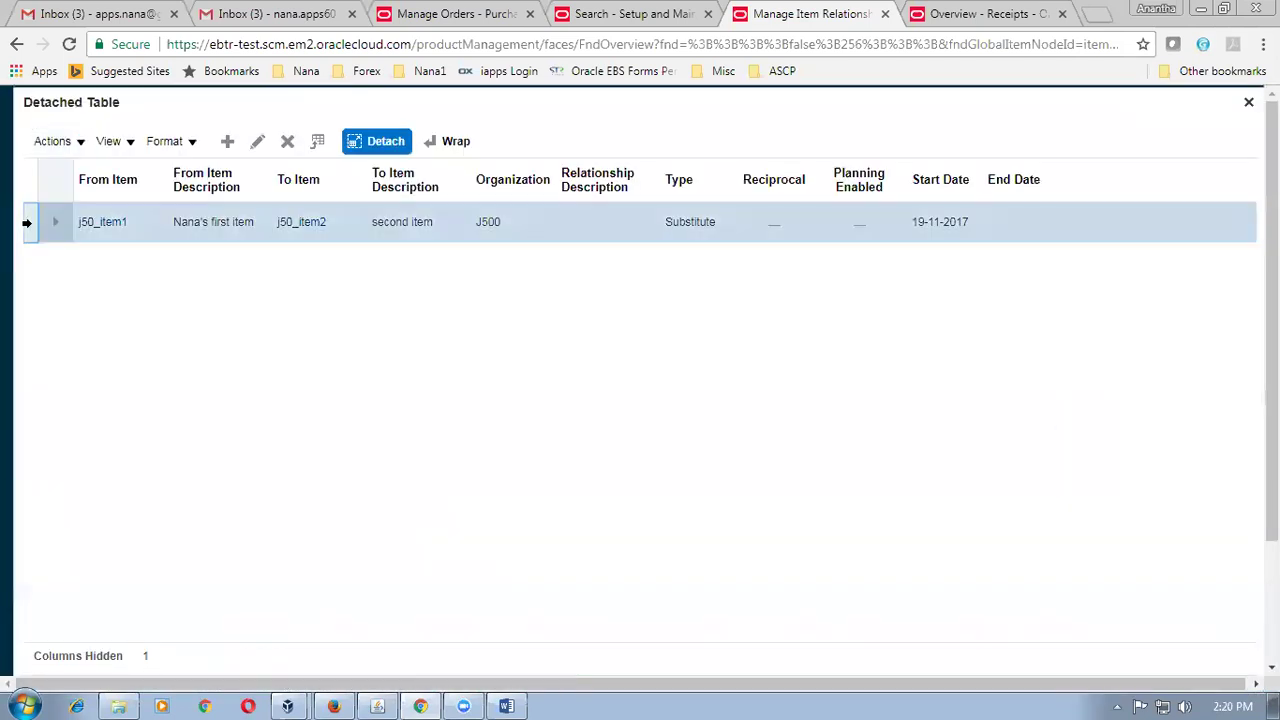
click(258, 143)
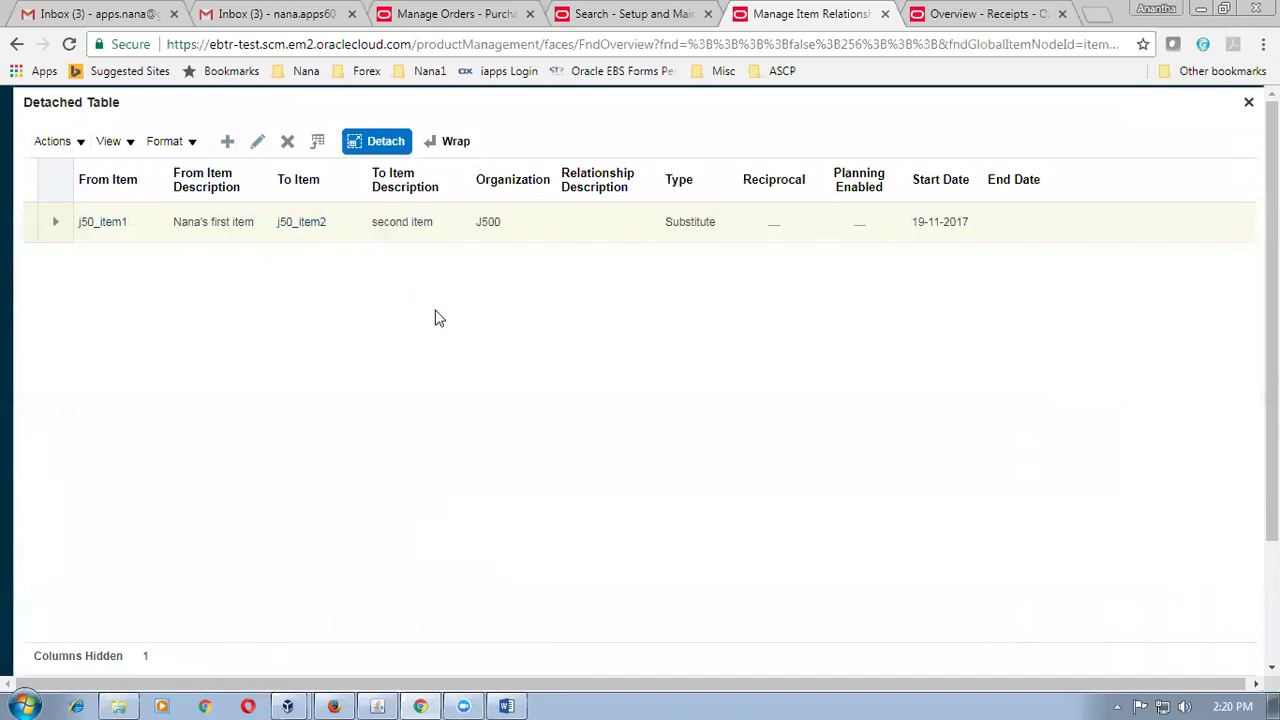
click(58, 149)
click(68, 198)
click(43, 222)
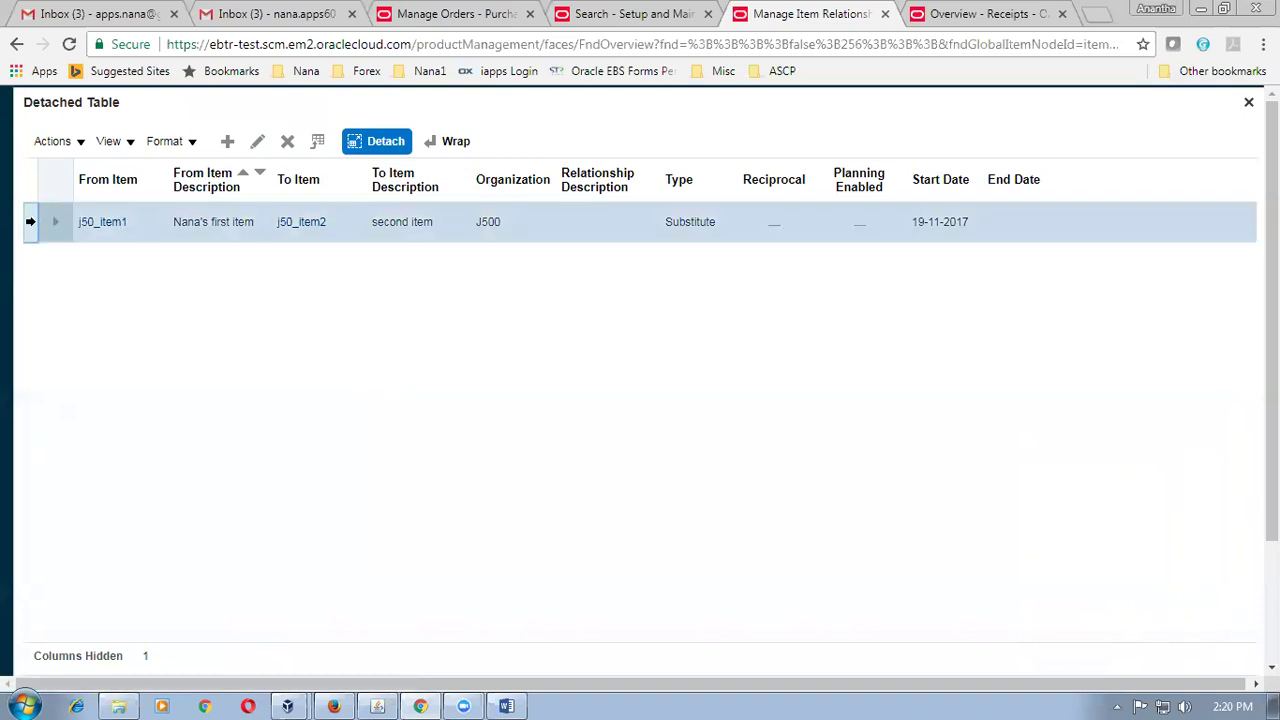
click(288, 143)
click(39, 227)
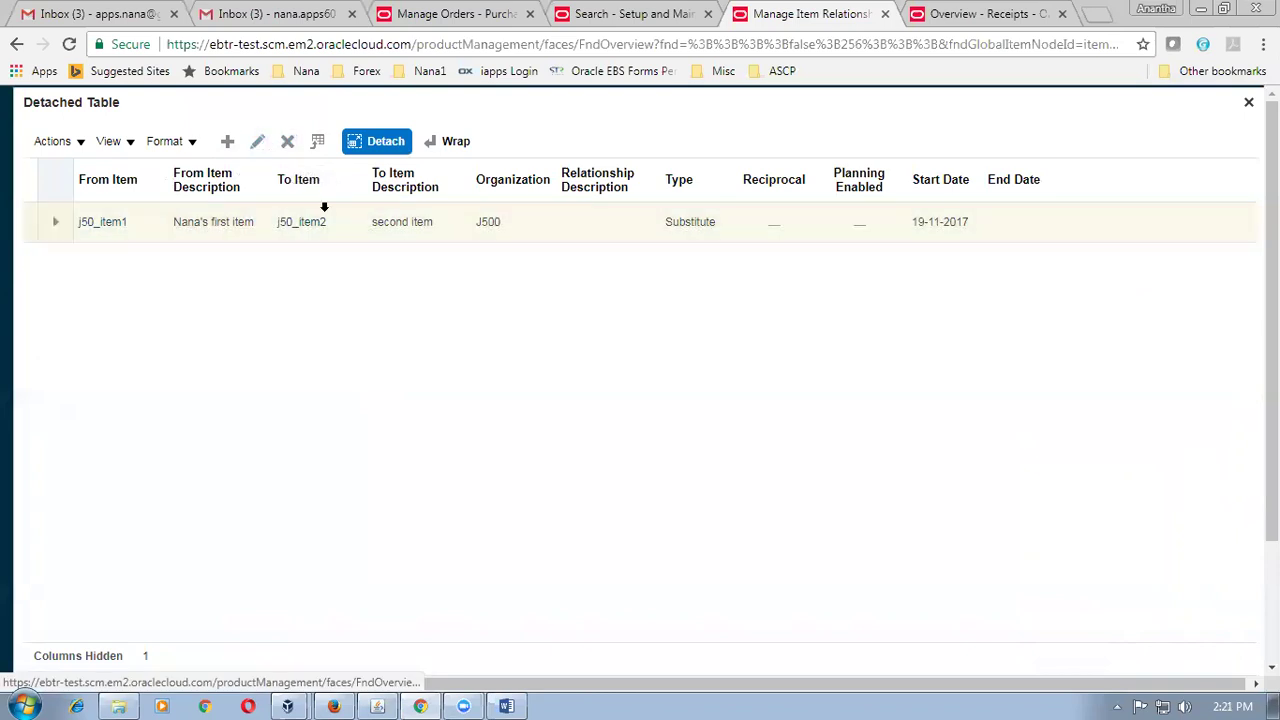
click(1248, 103)
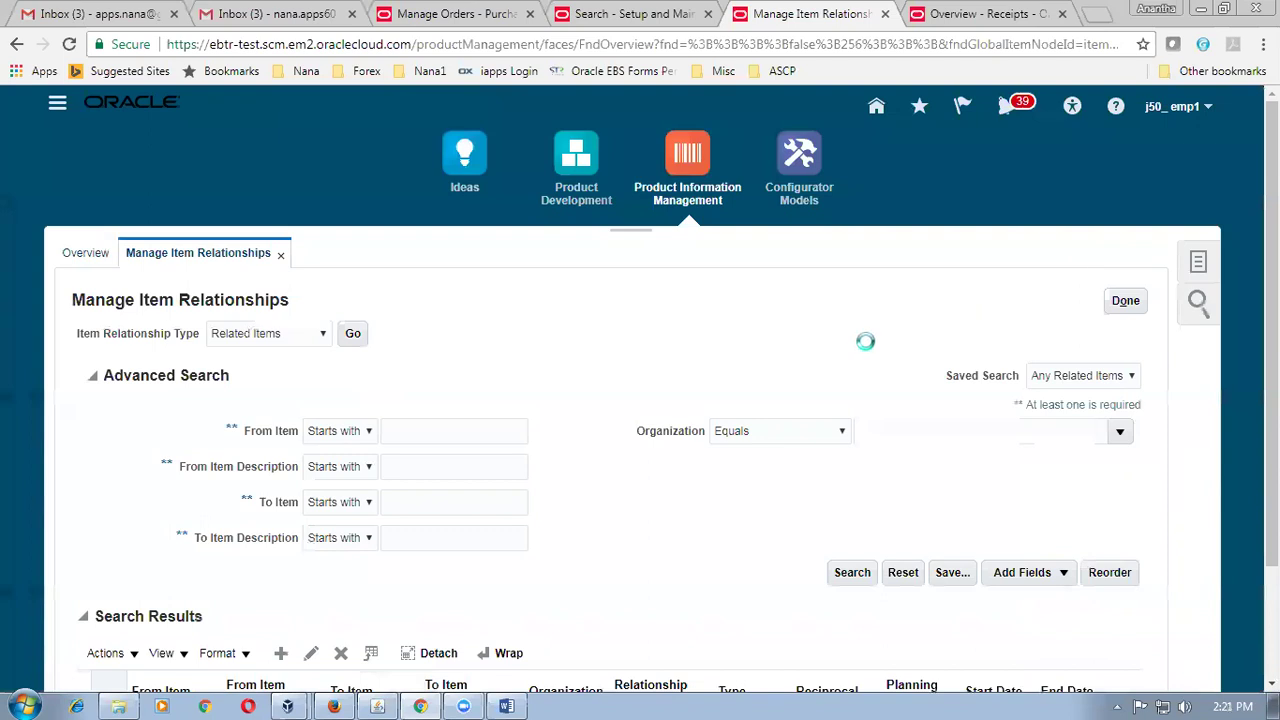
Begin a new item relationship in organization J500.
scroll(867, 348, down, 2)
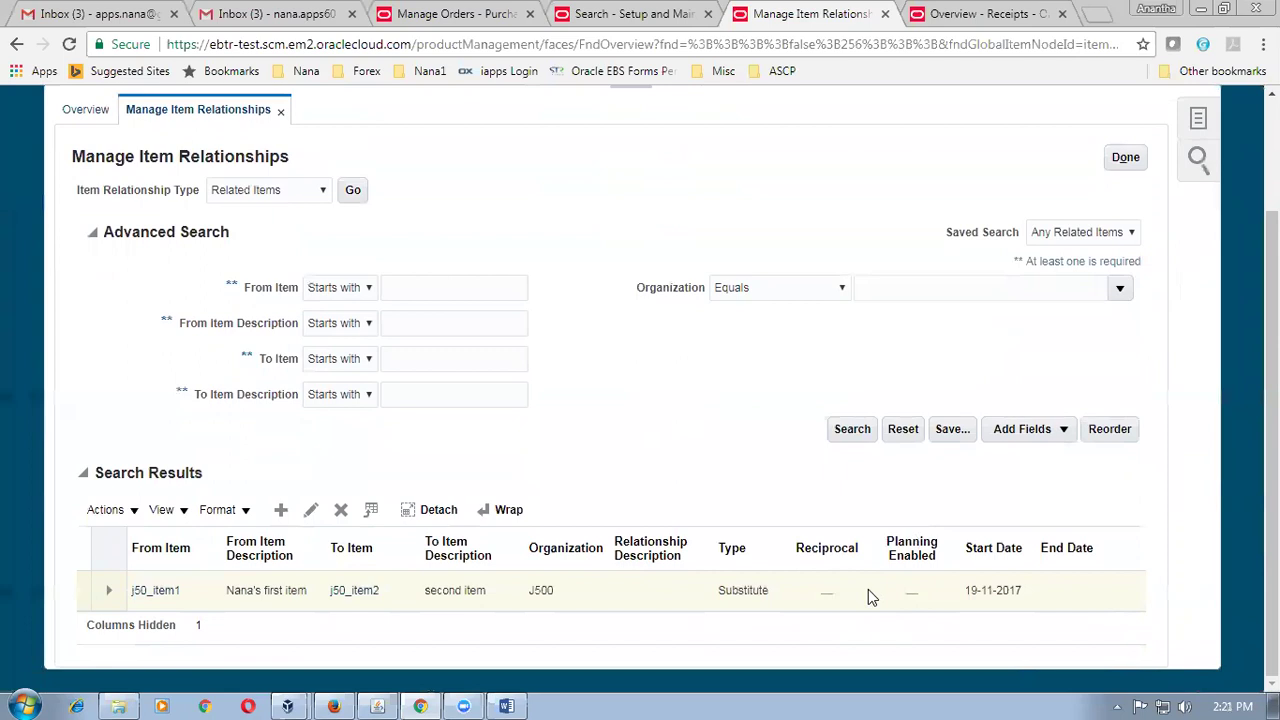
click(282, 511)
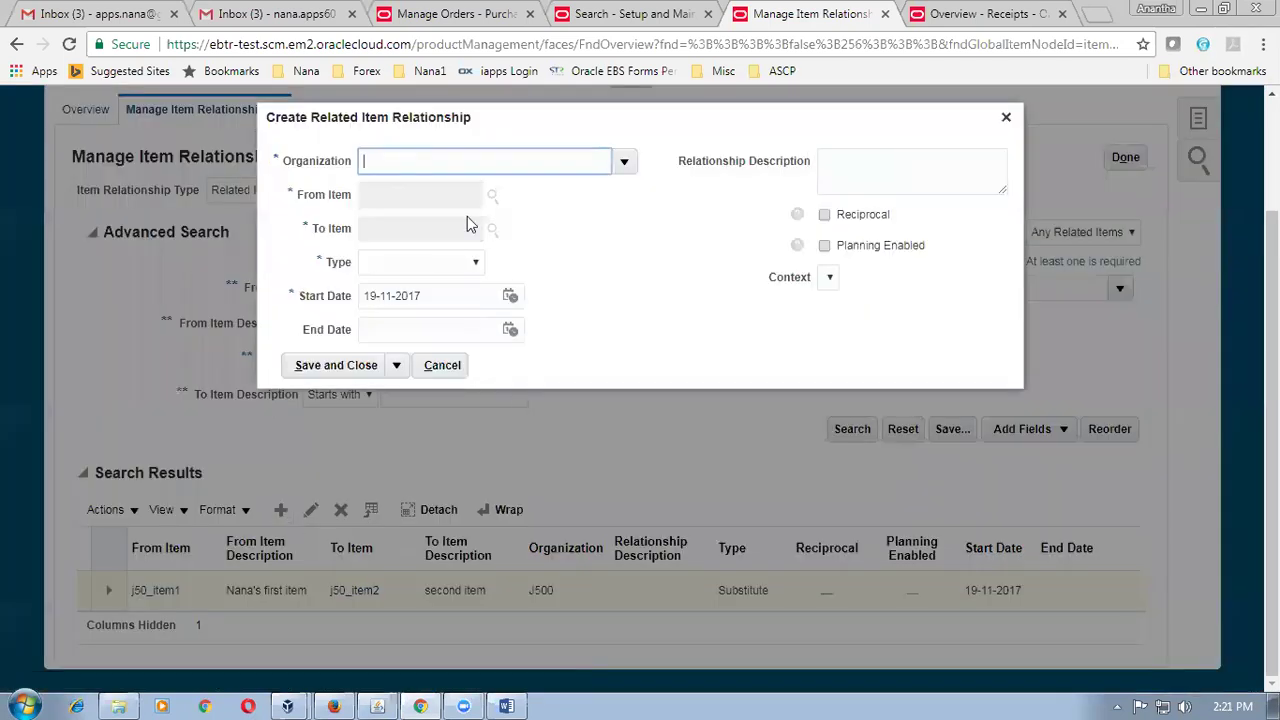
text(J500)
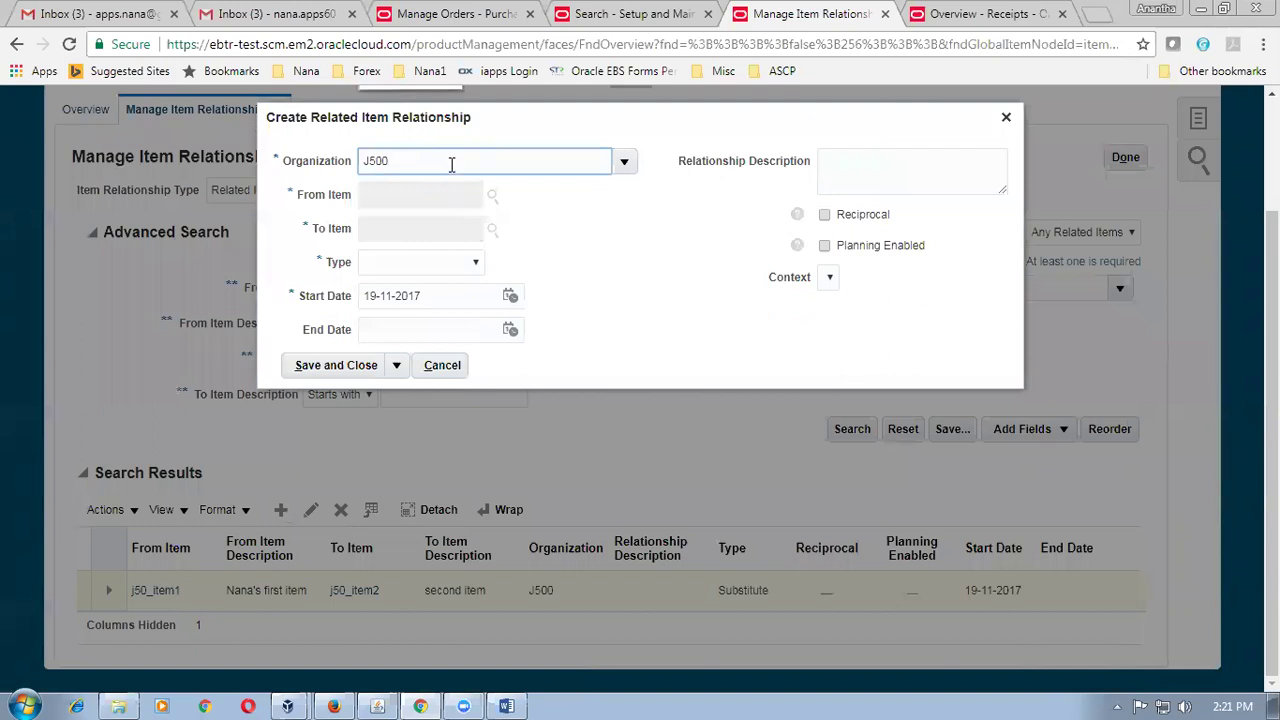
key(BackSpace)
scroll(424, 256, up, 1)
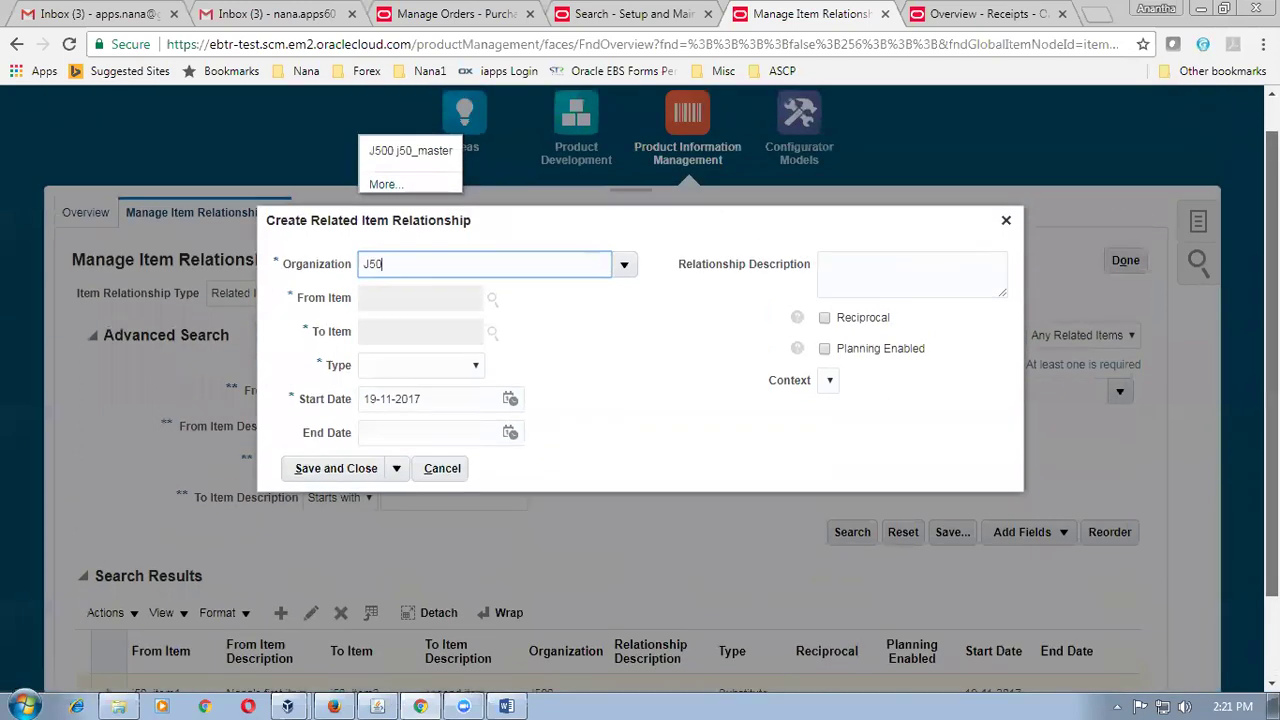
click(422, 255)
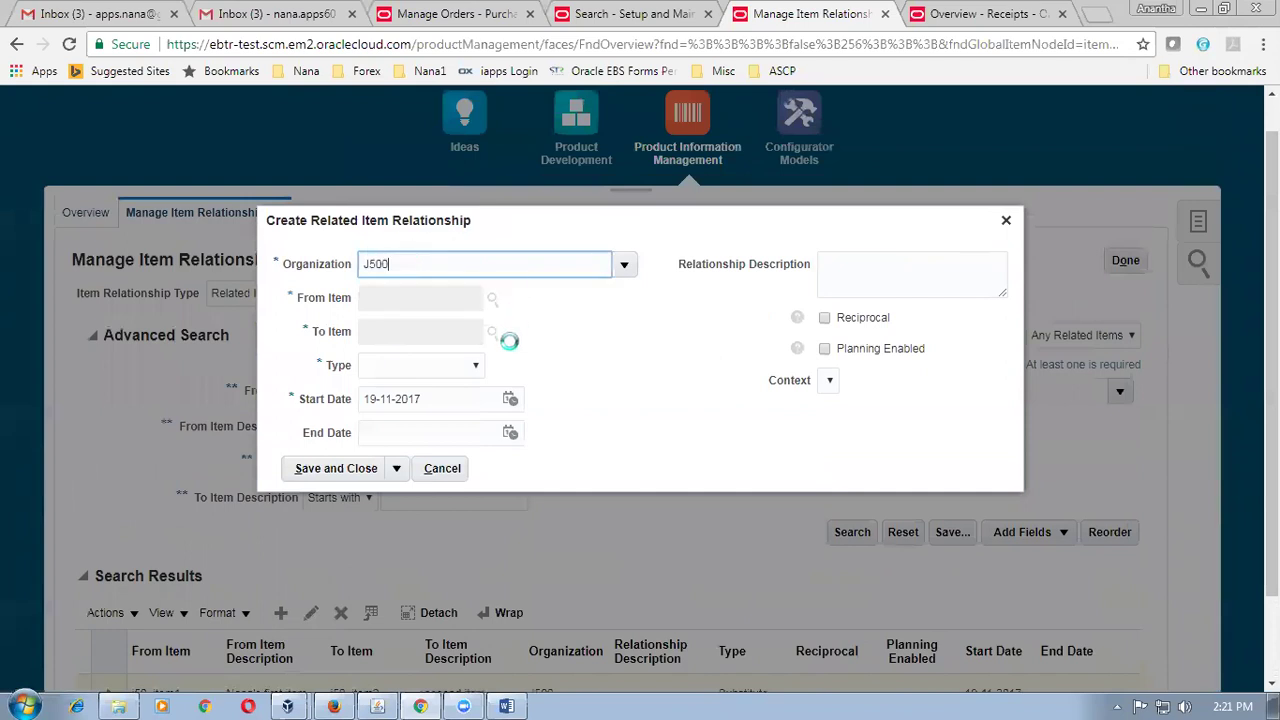
Relate j50_item1 to j50_item3 as a reciprocal Substitute and save it.
click(424, 298)
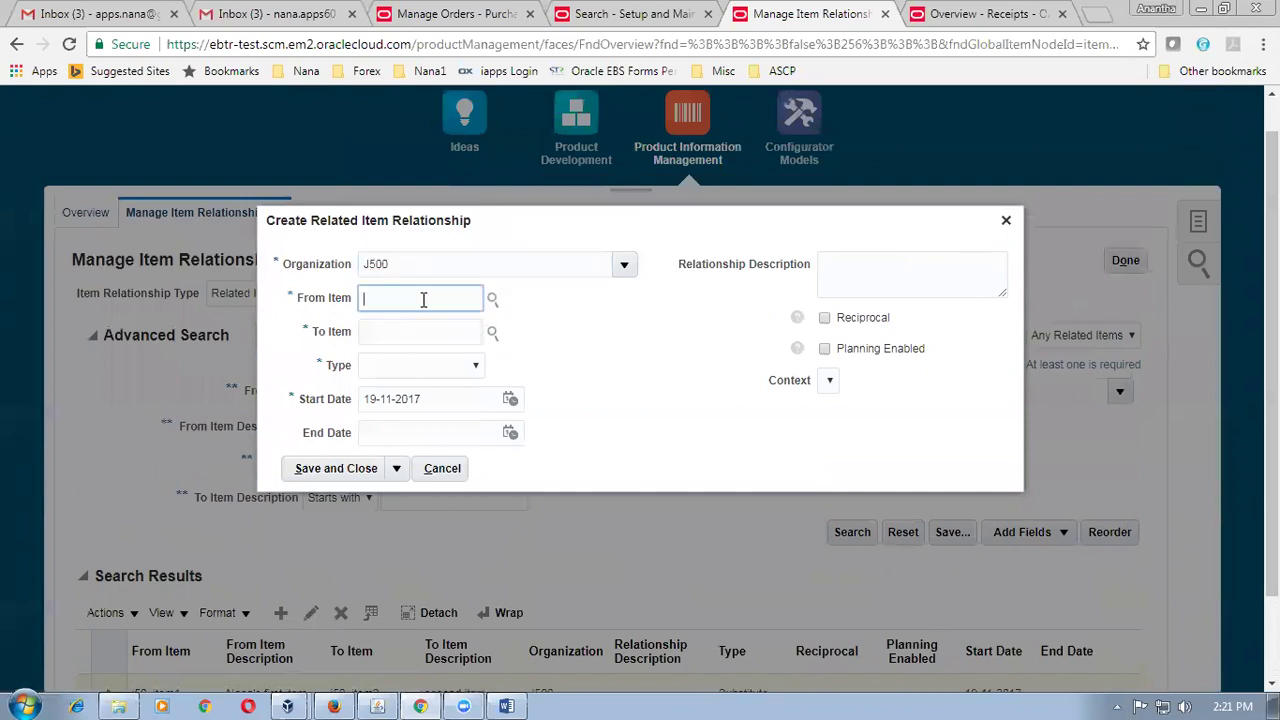
text(j50_)
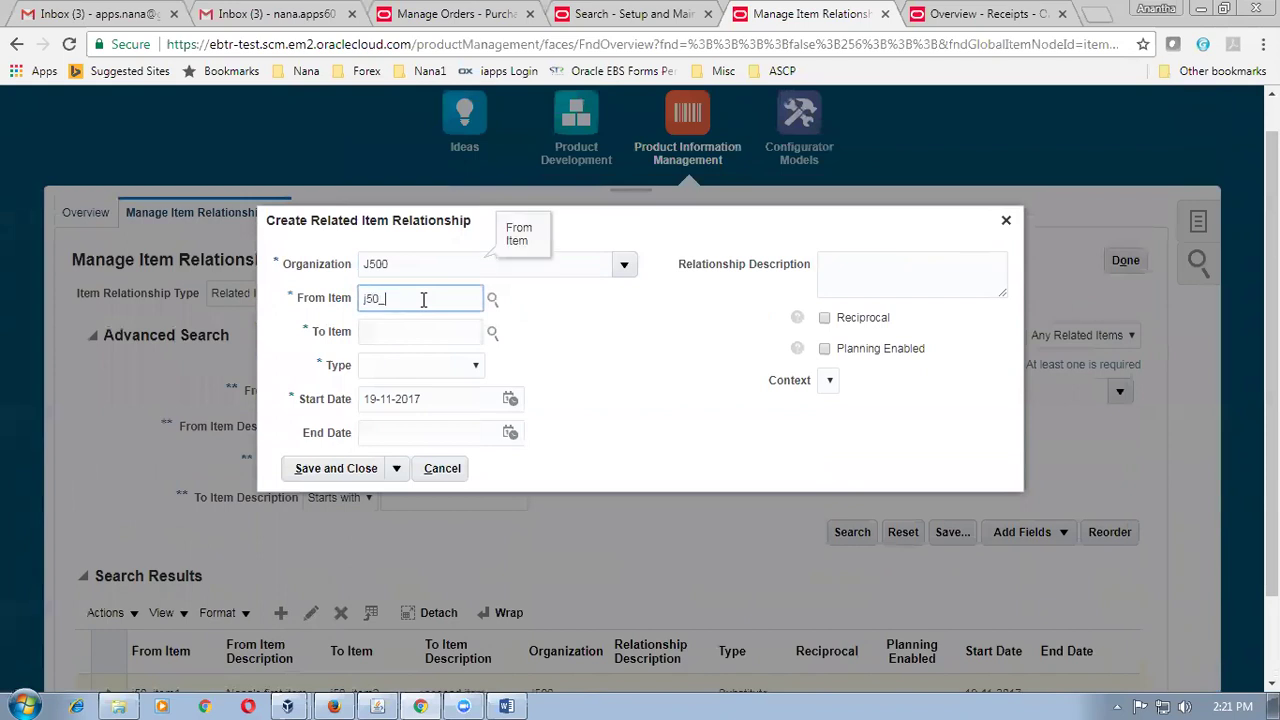
text(item1)
click(421, 332)
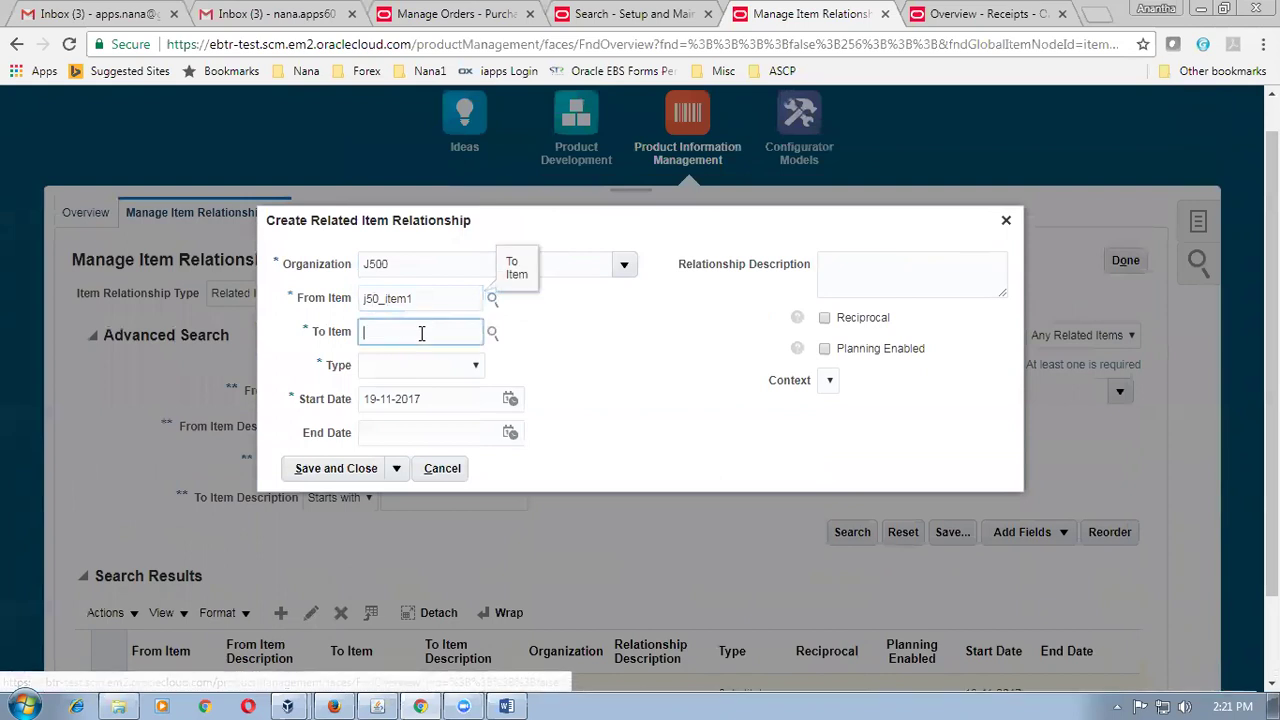
text(j5)
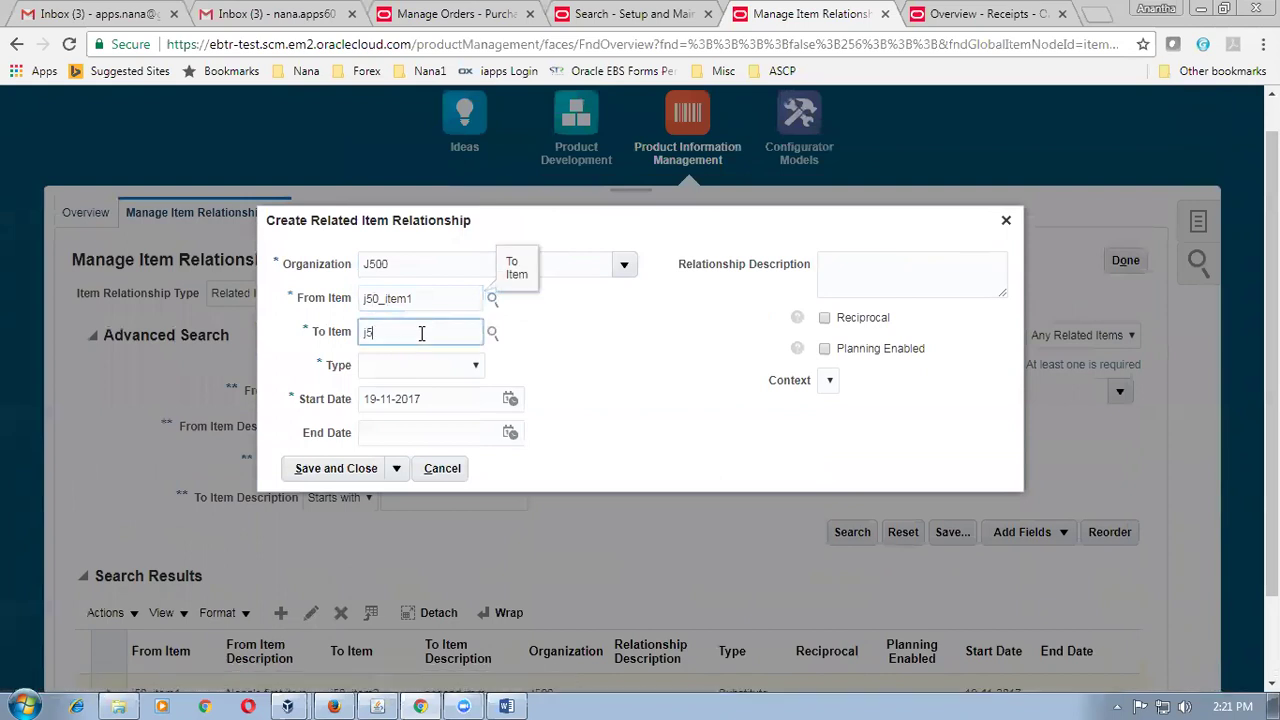
text(0_item3)
click(428, 366)
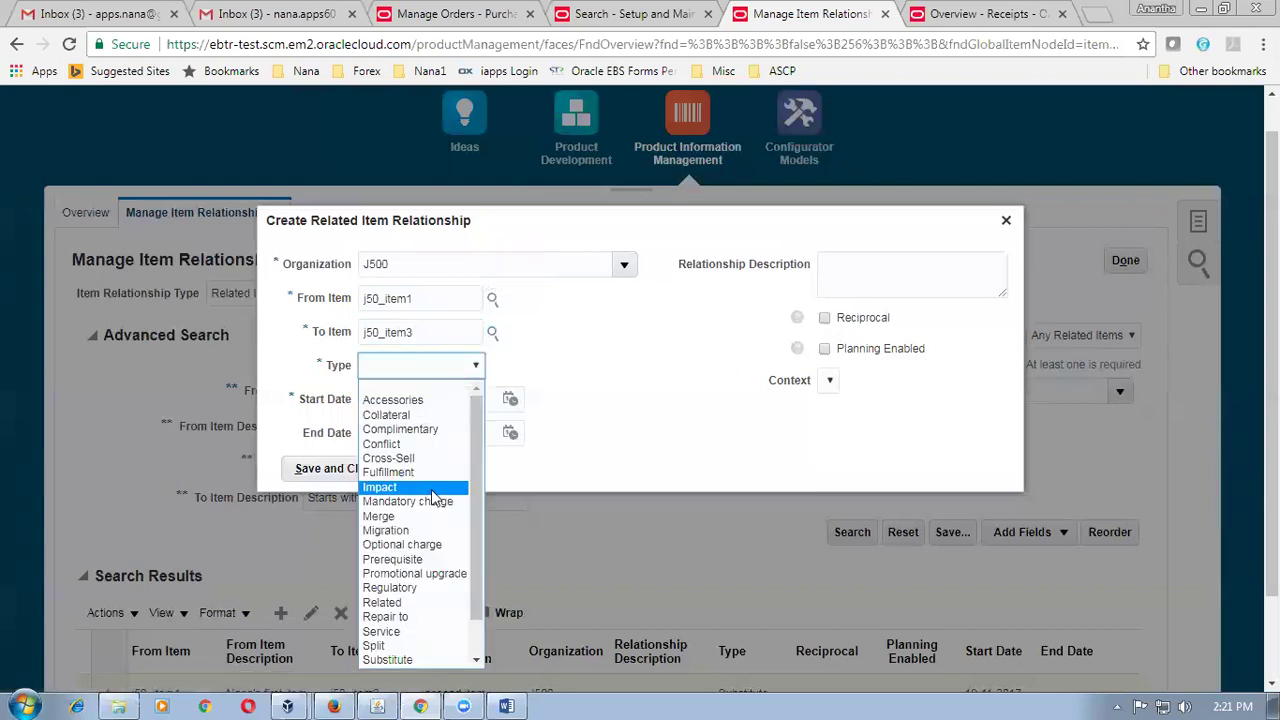
click(420, 659)
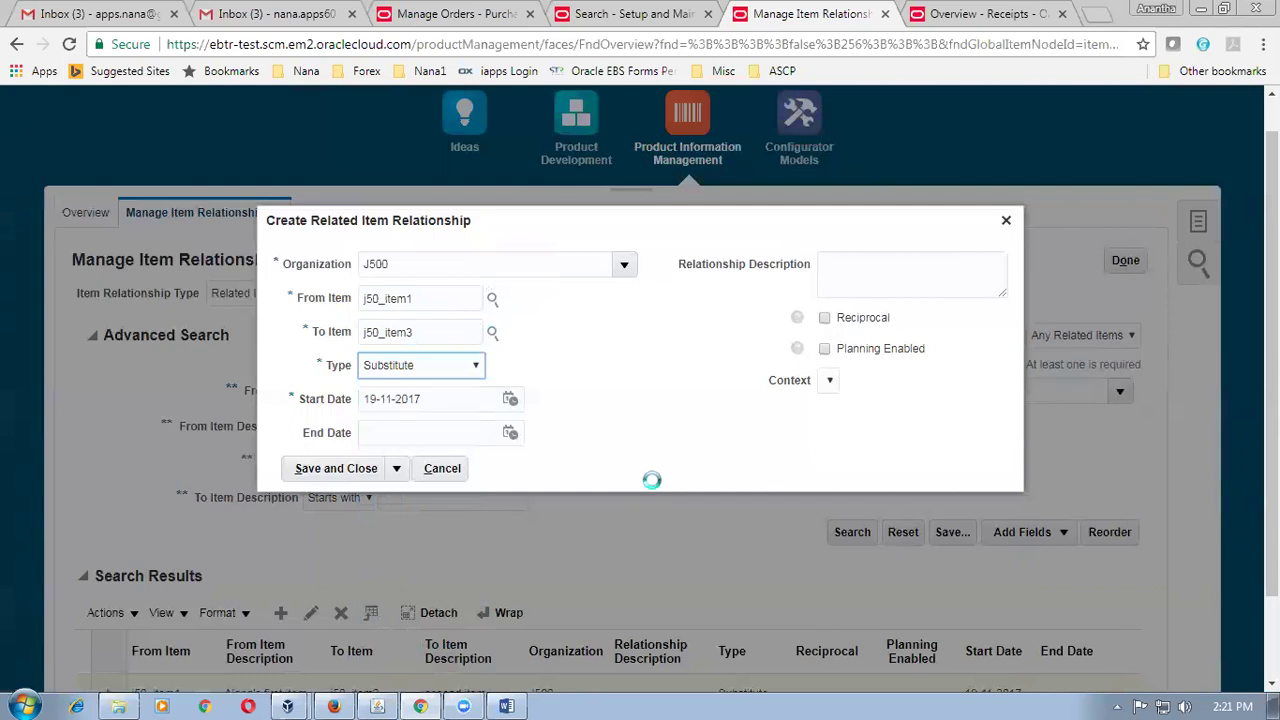
click(825, 319)
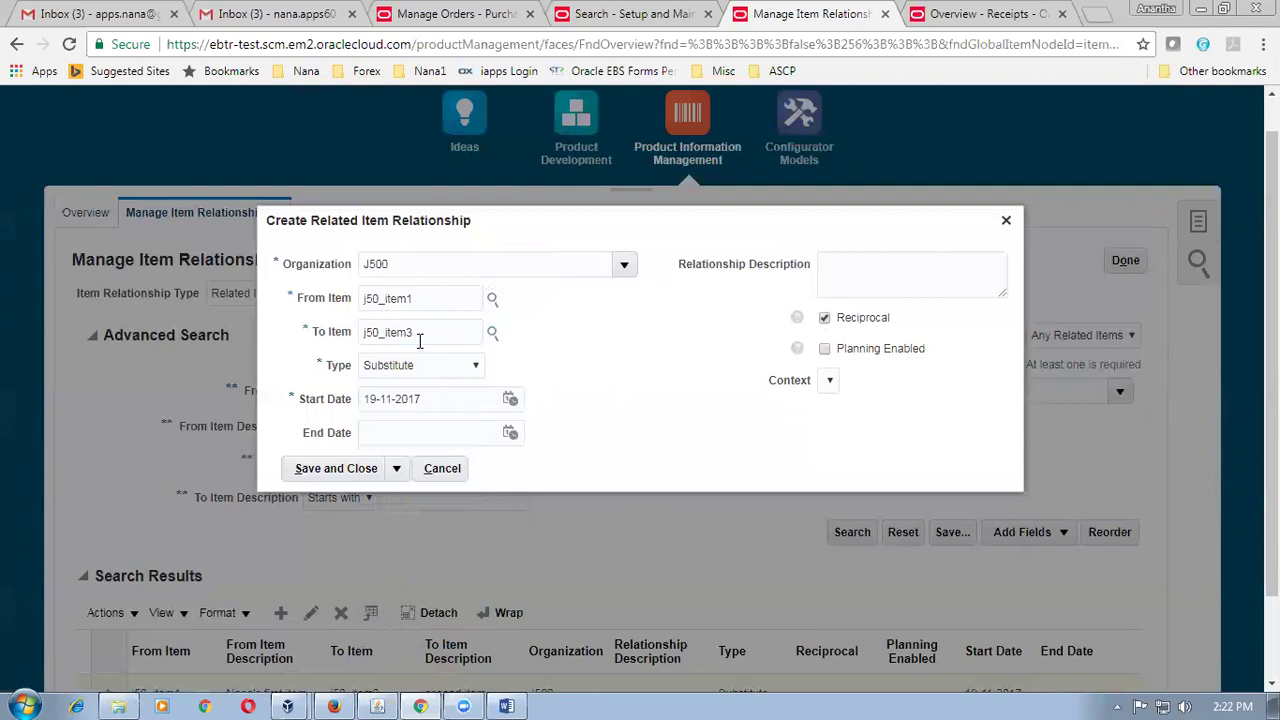
click(360, 467)
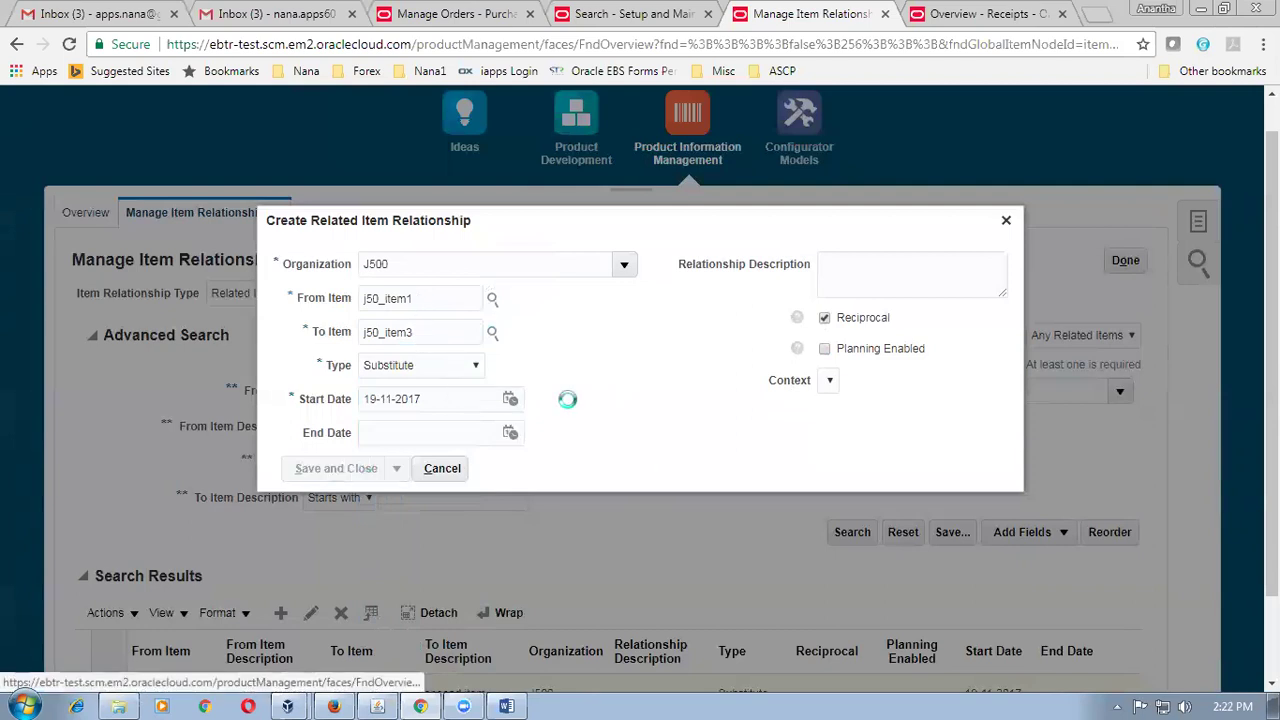
scroll(578, 407, down, 2)
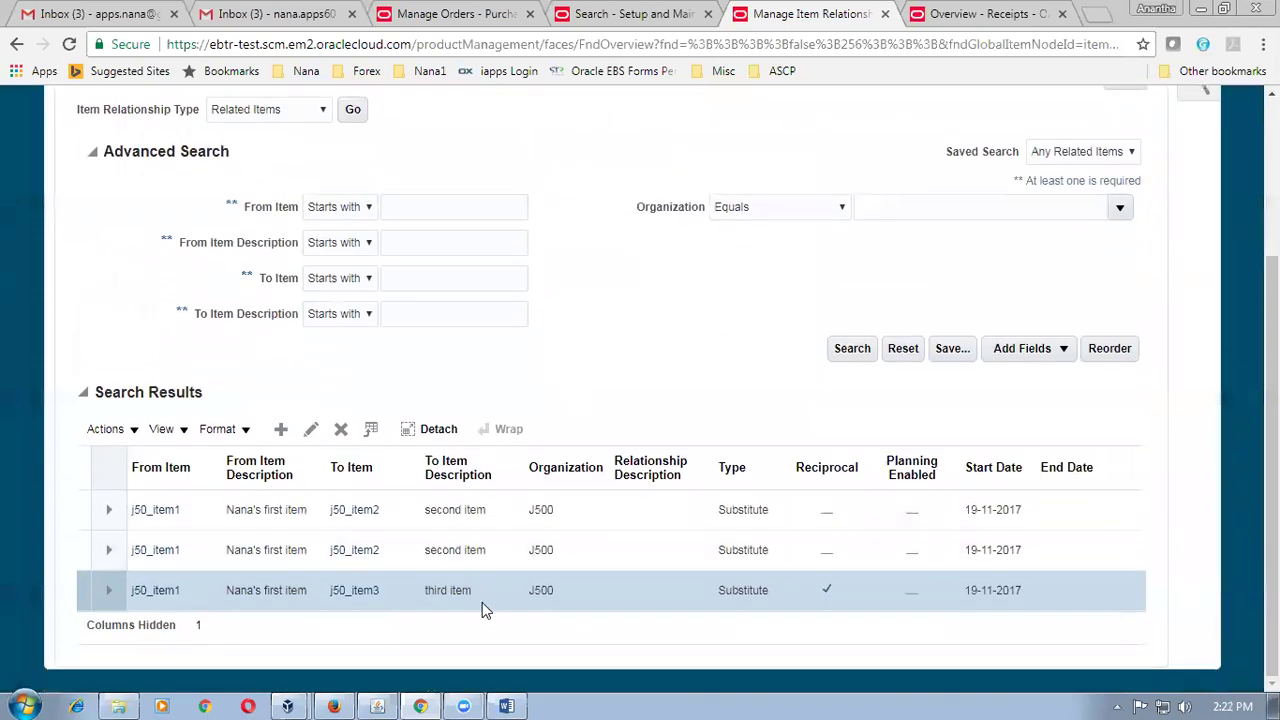
Select both j50_item1-to-j50_item2 relationships and delete them, confirming with Yes.
drag(113, 545, 83, 511)
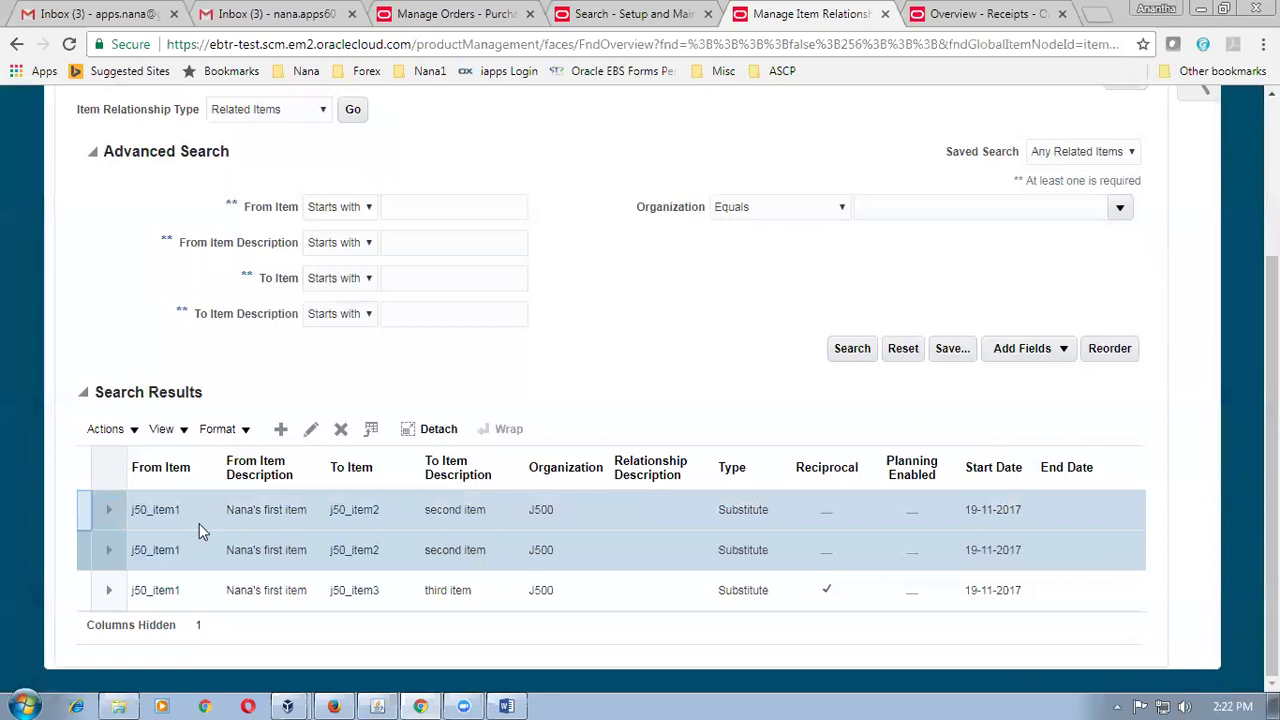
click(212, 596)
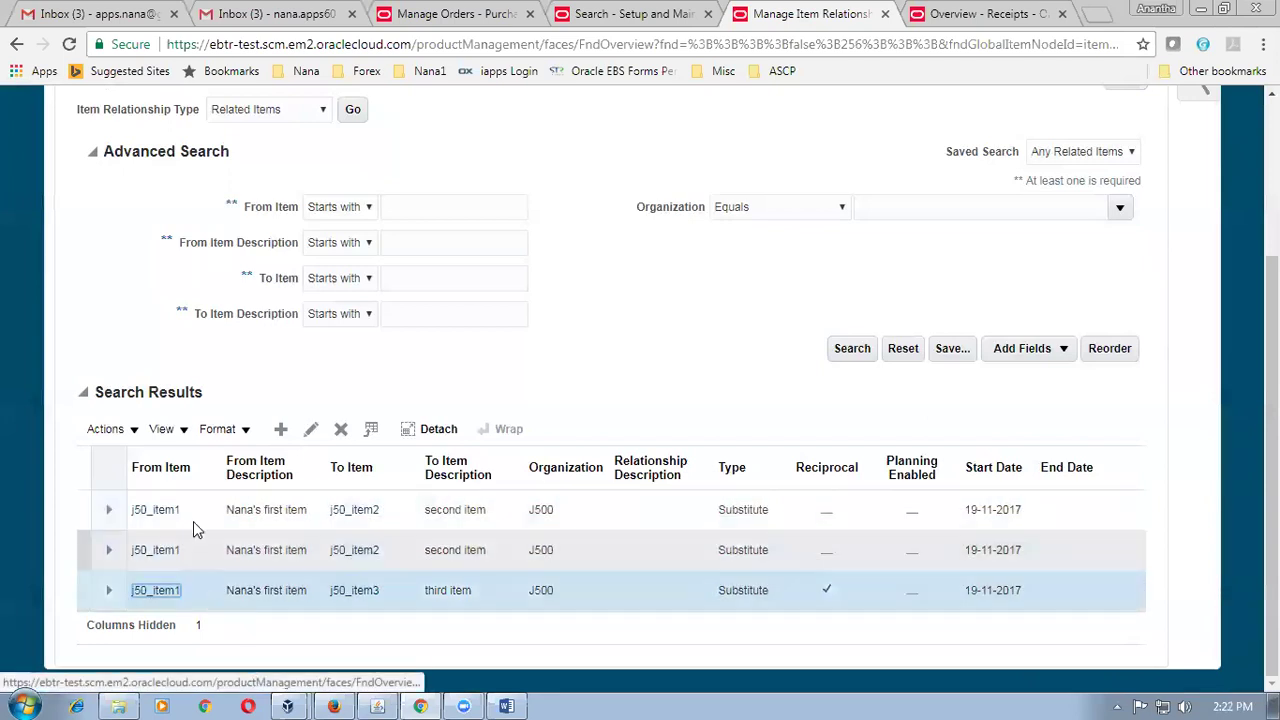
click(340, 430)
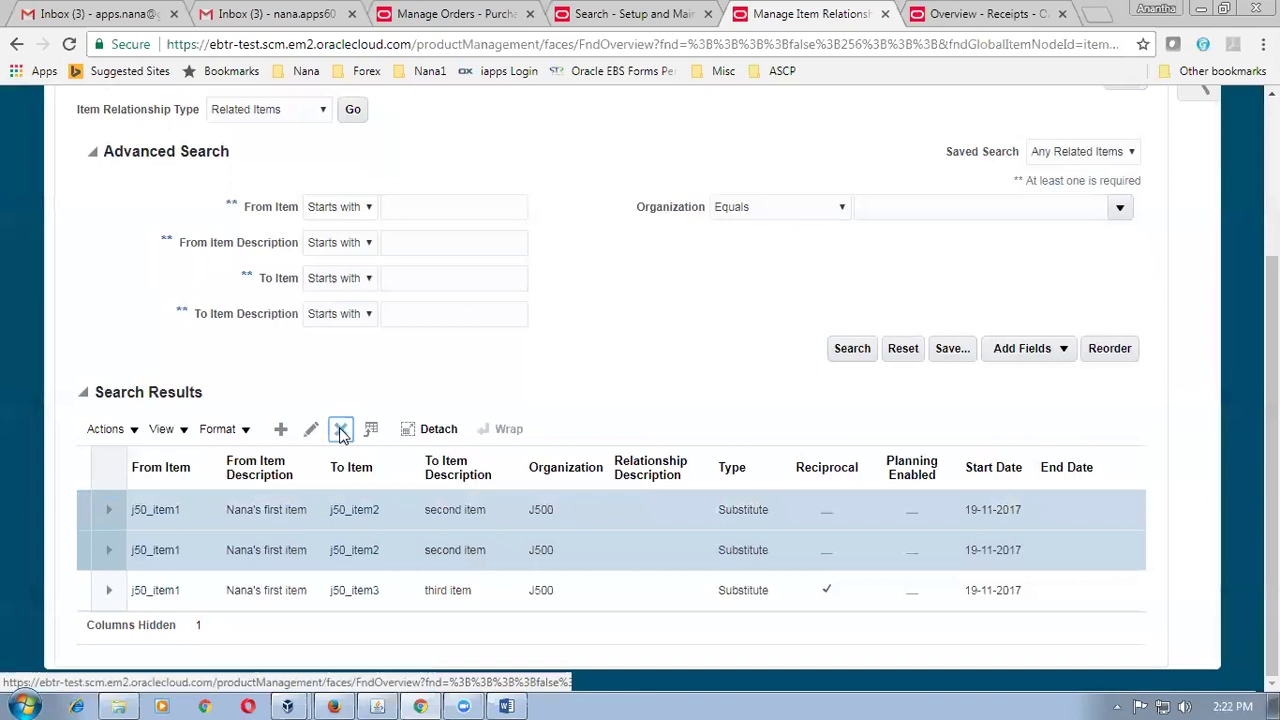
click(340, 436)
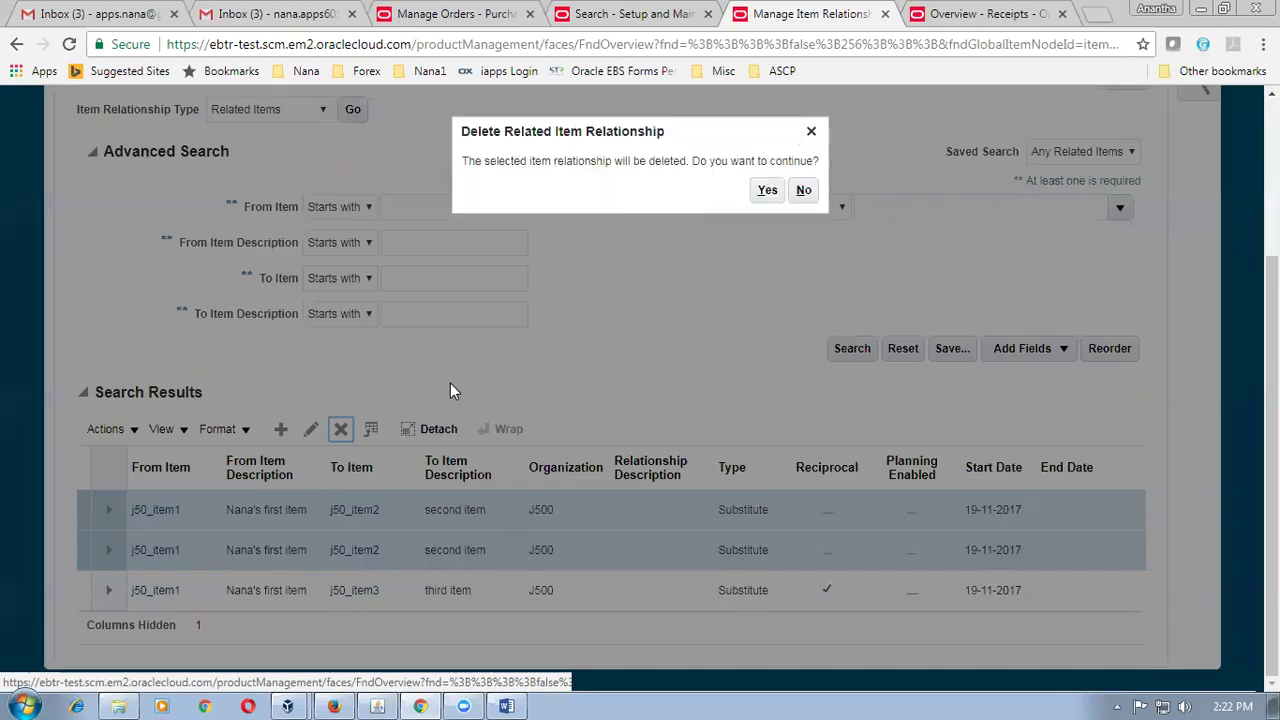
click(766, 190)
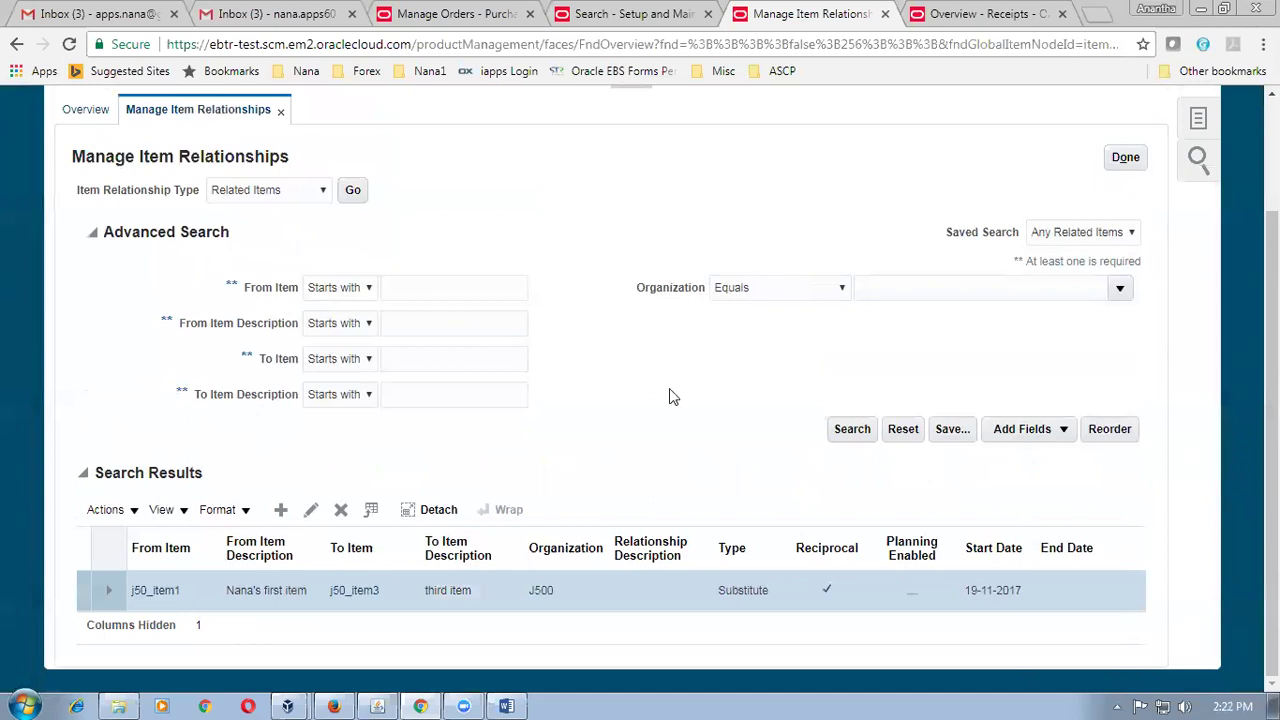
scroll(640, 400, up, 1)
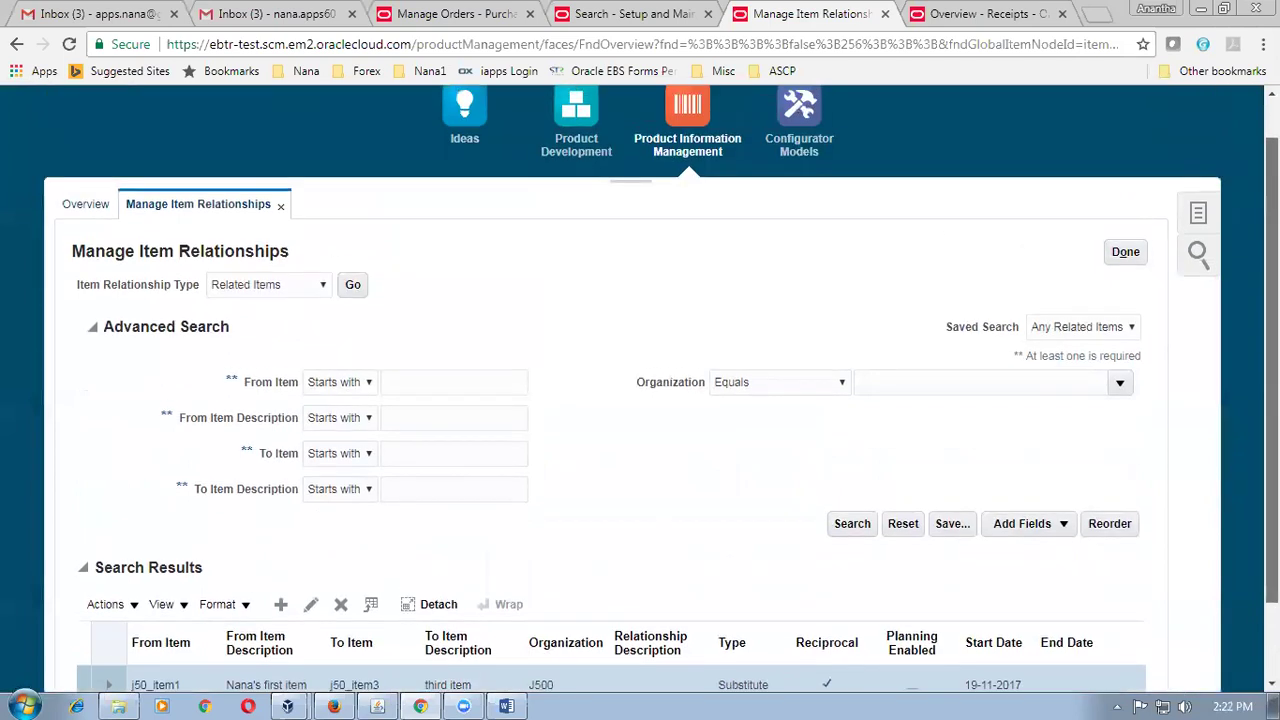
scroll(640, 400, down, 1)
Create a non-reciprocal J500 Substitute relationship from j50_item1 to j50_item2 and save it.
click(283, 512)
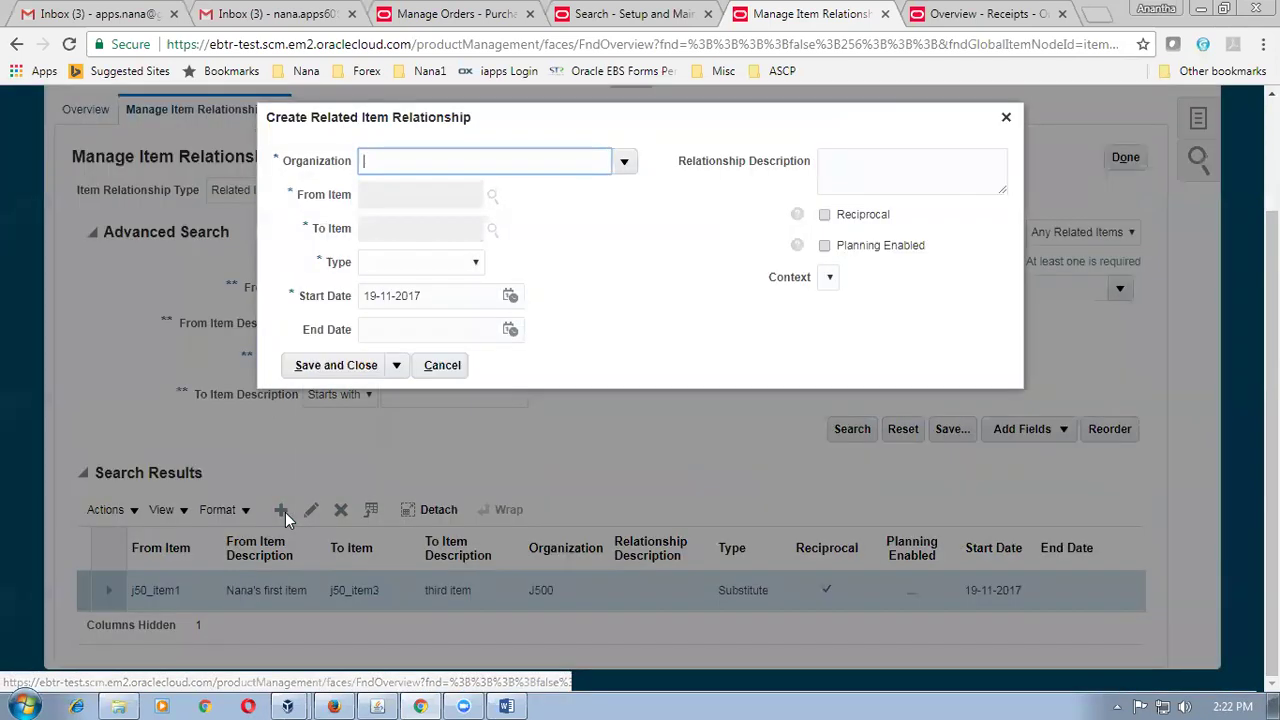
text(J500)
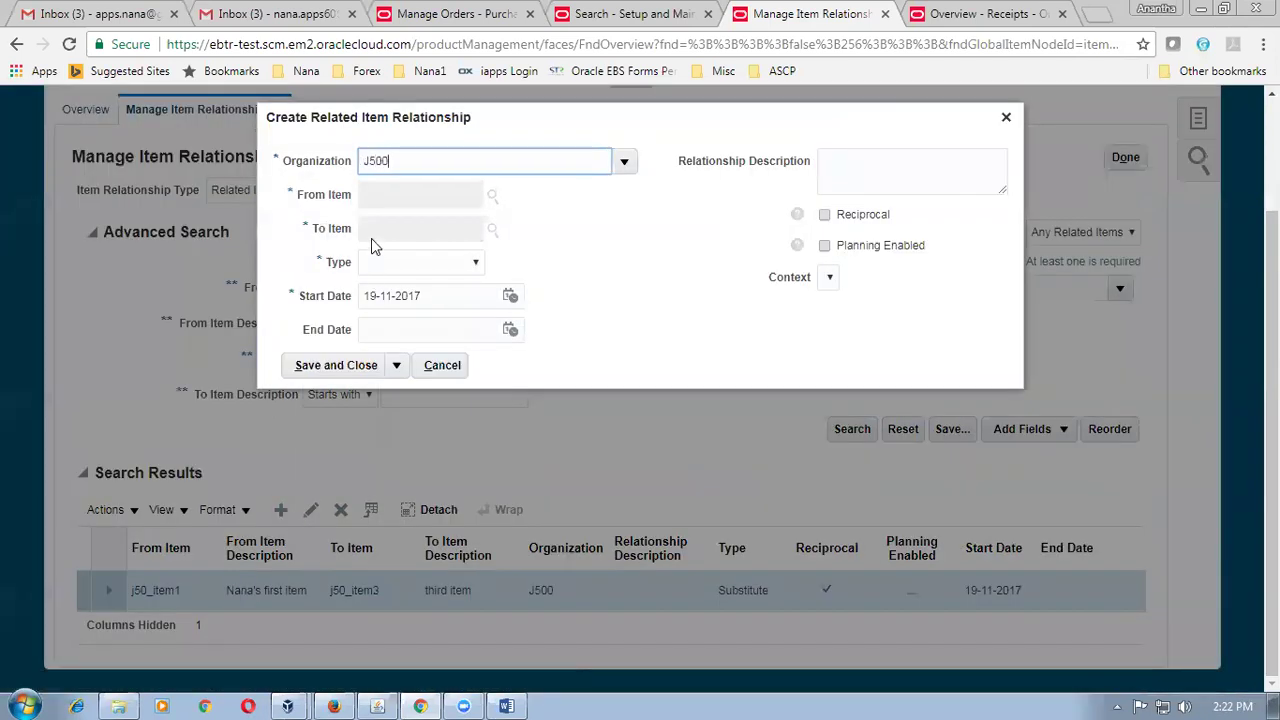
key(Tab)
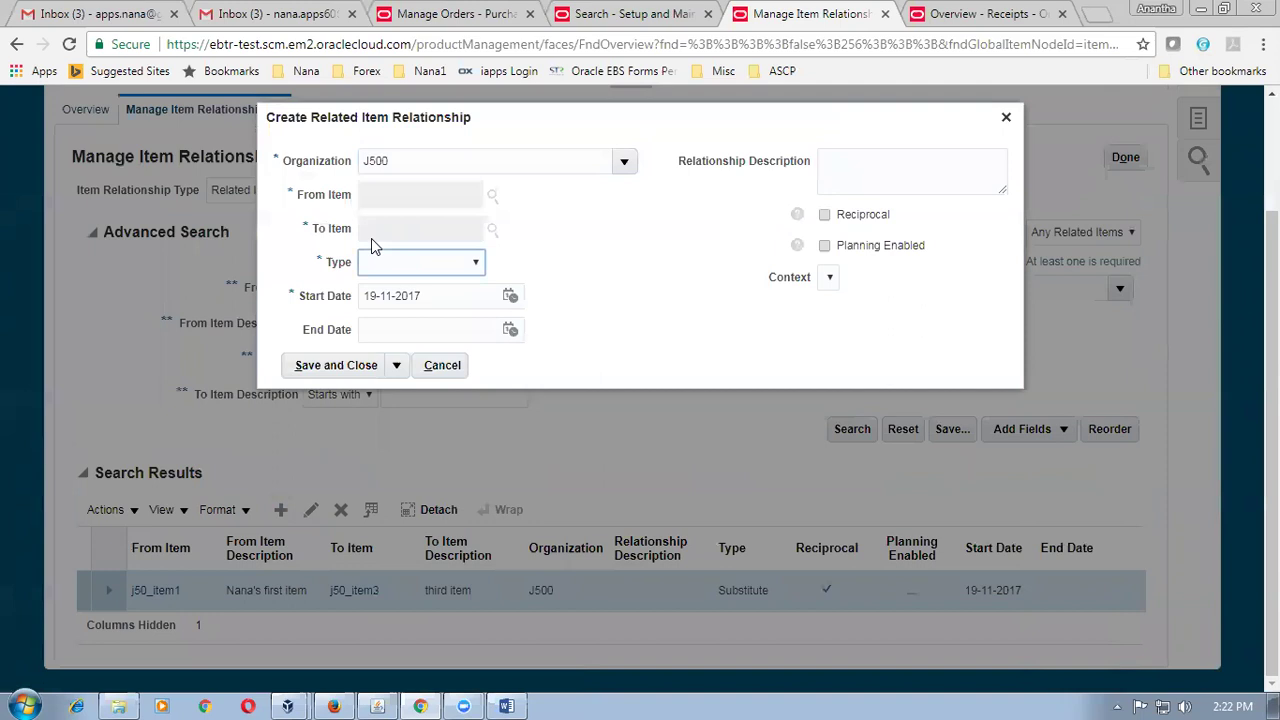
click(393, 194)
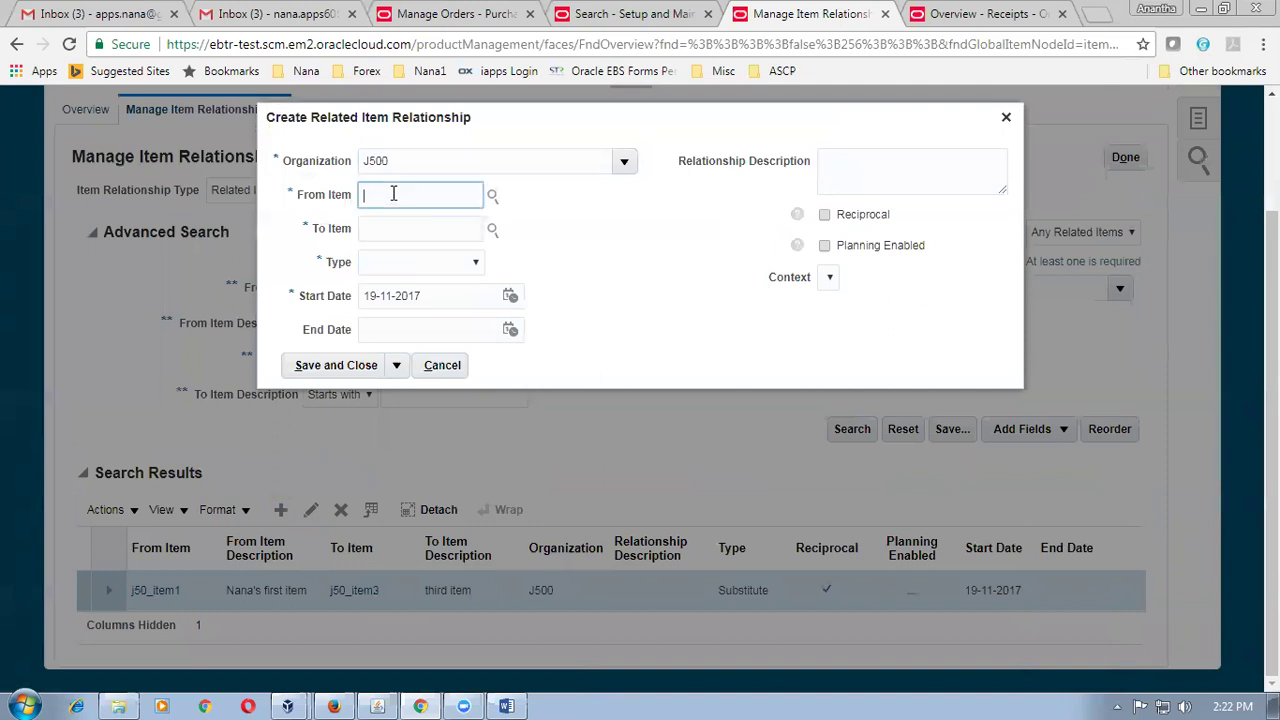
text(j50_item1)
click(386, 224)
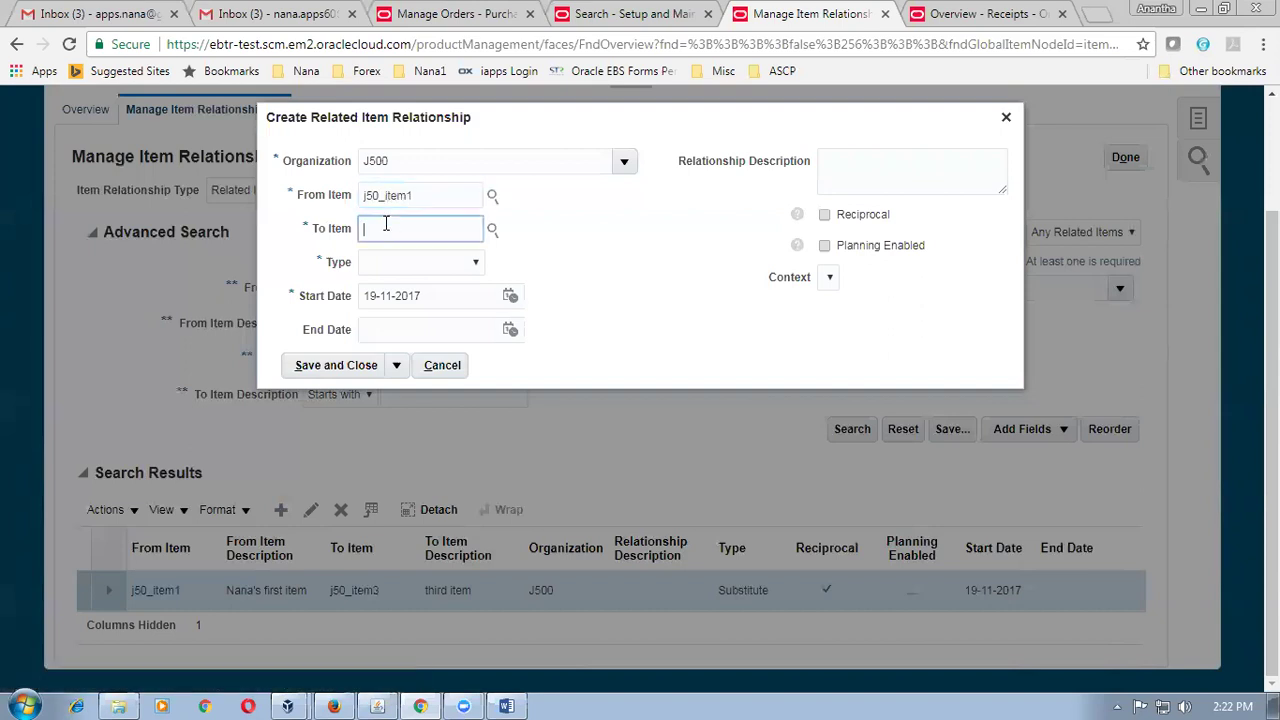
text(j50_item2)
click(414, 263)
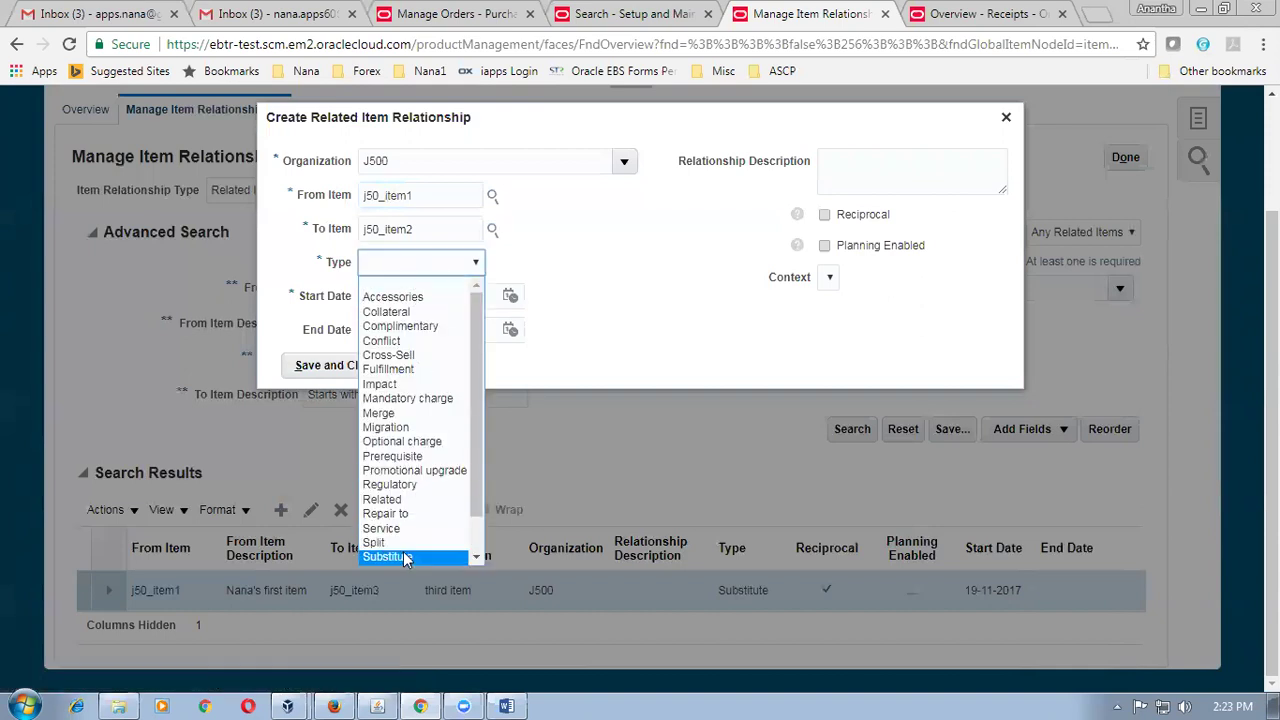
click(412, 556)
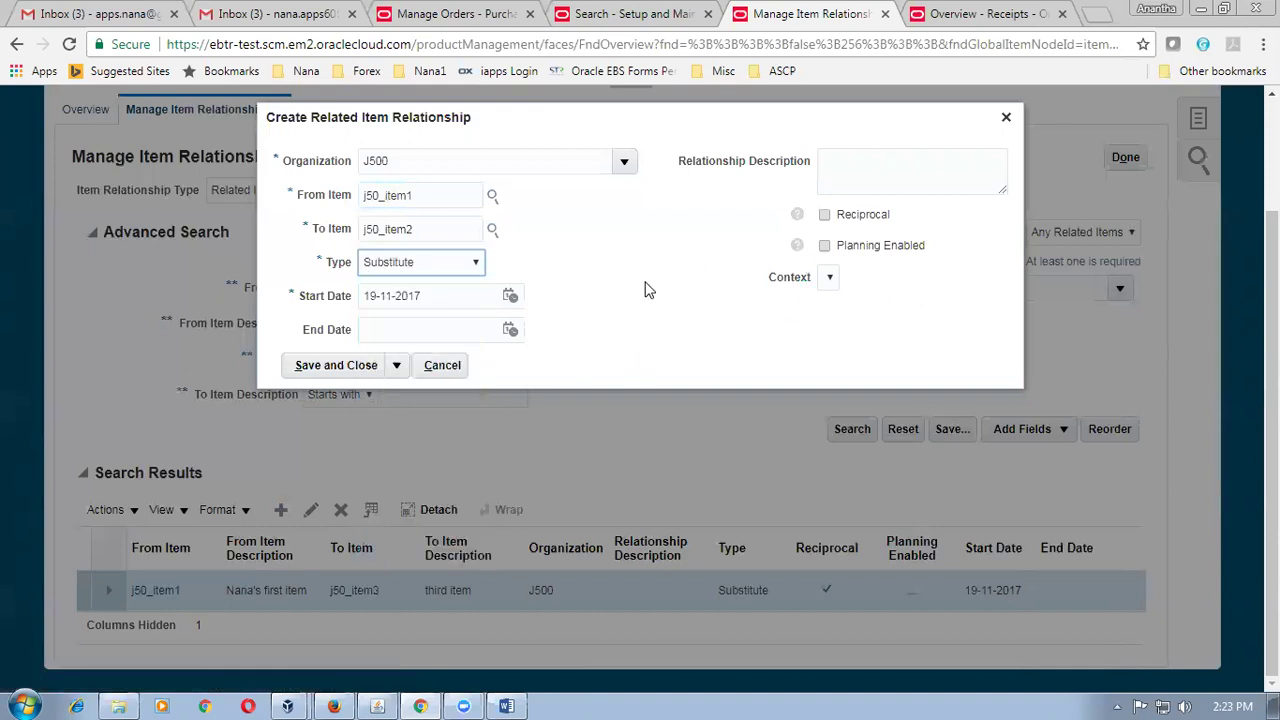
click(352, 367)
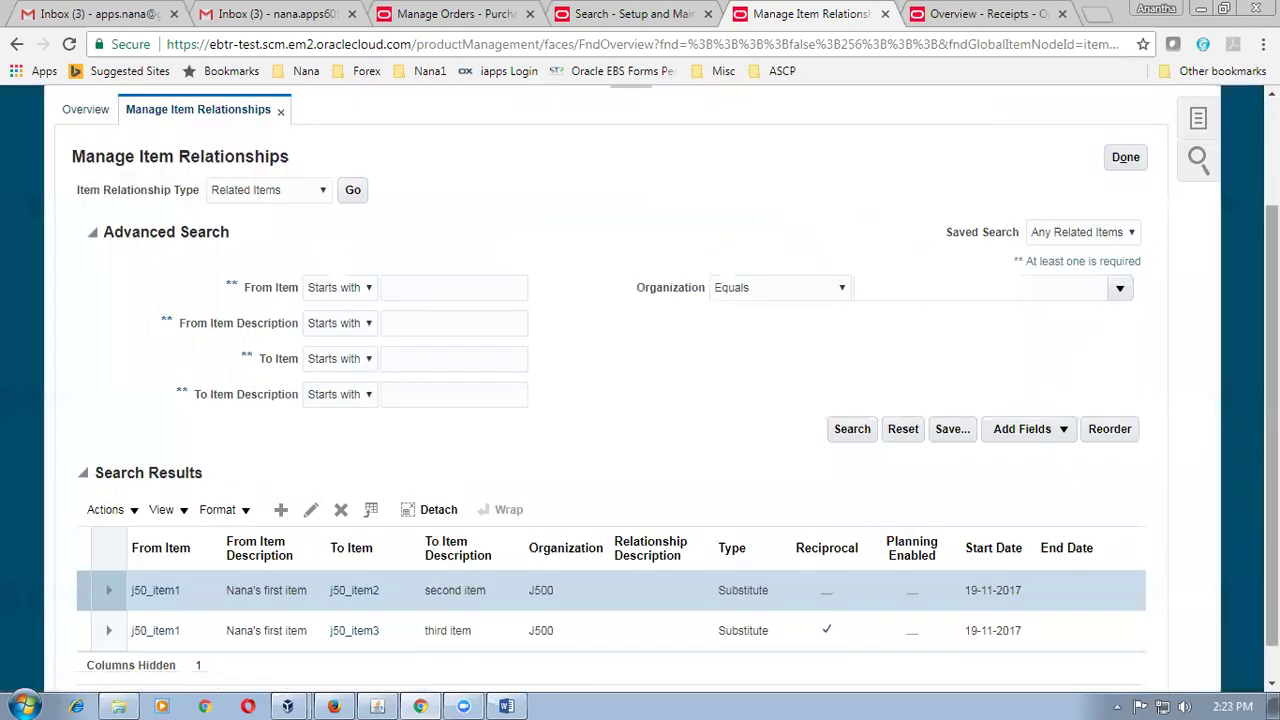
scroll(1135, 565, down, 1)
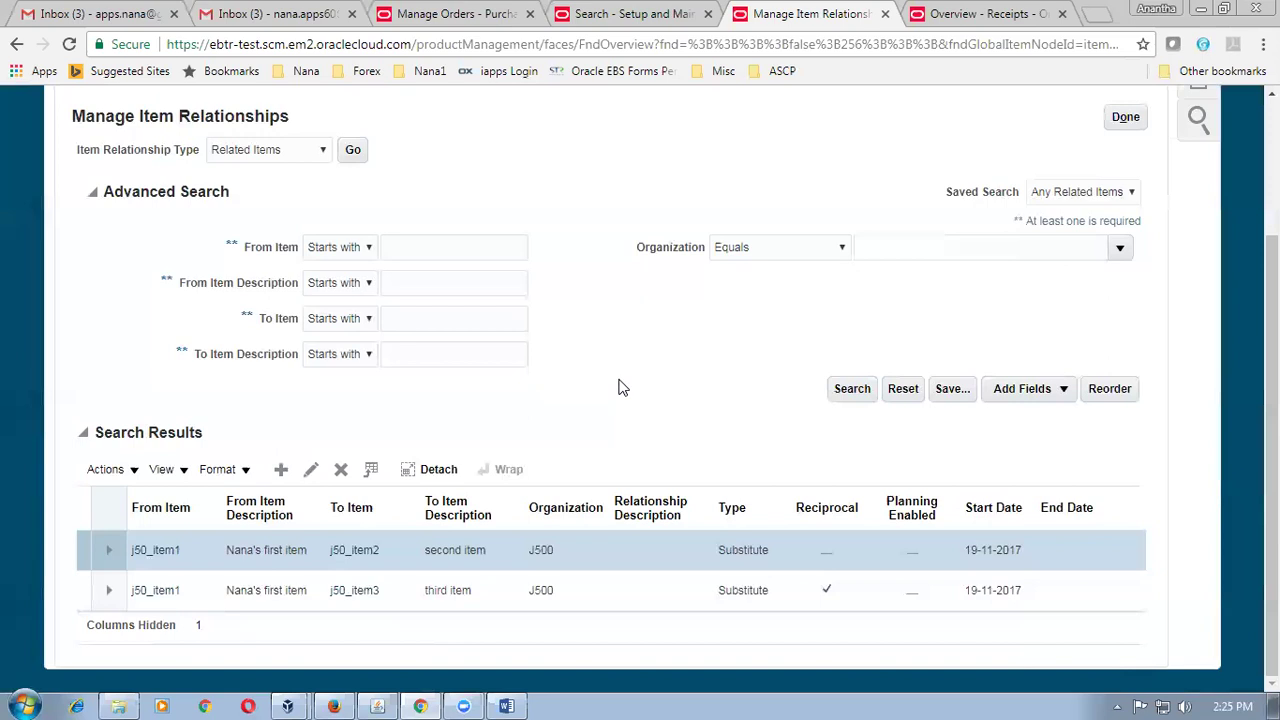
Leave the item relationships page and go back to Manage Orders showing order 2009.
click(1125, 118)
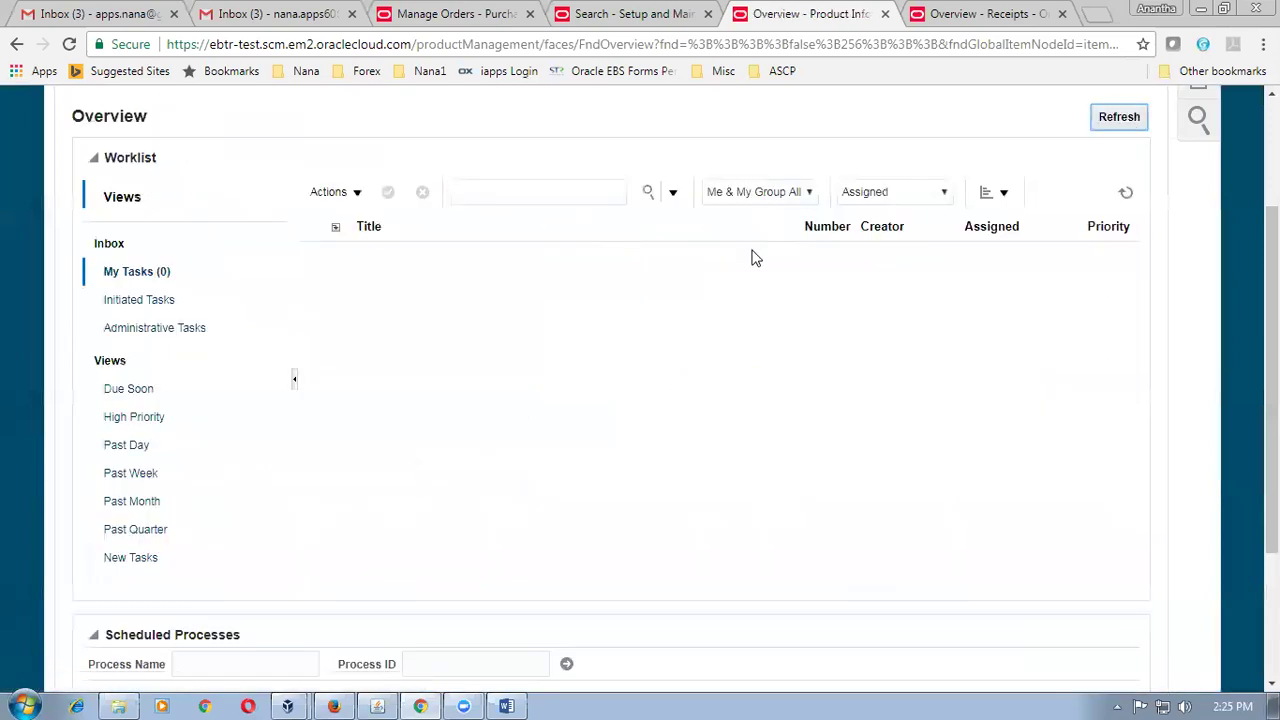
scroll(755, 258, up, 2)
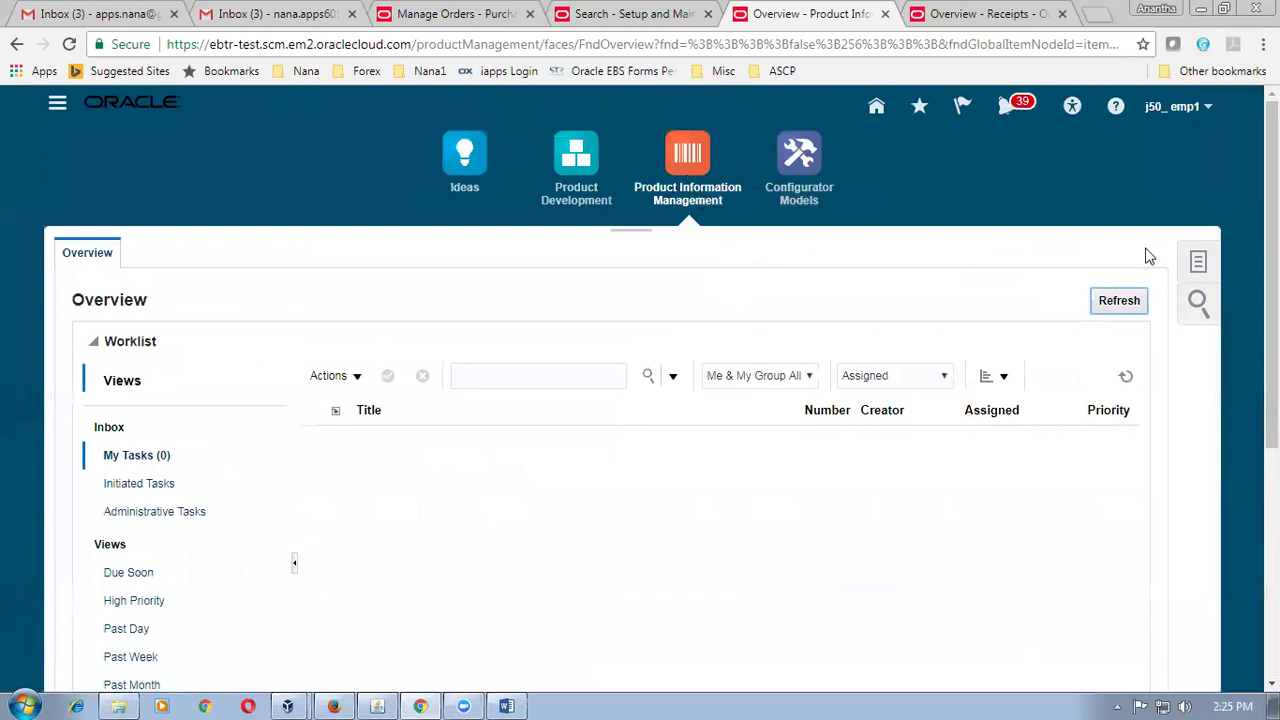
click(1197, 265)
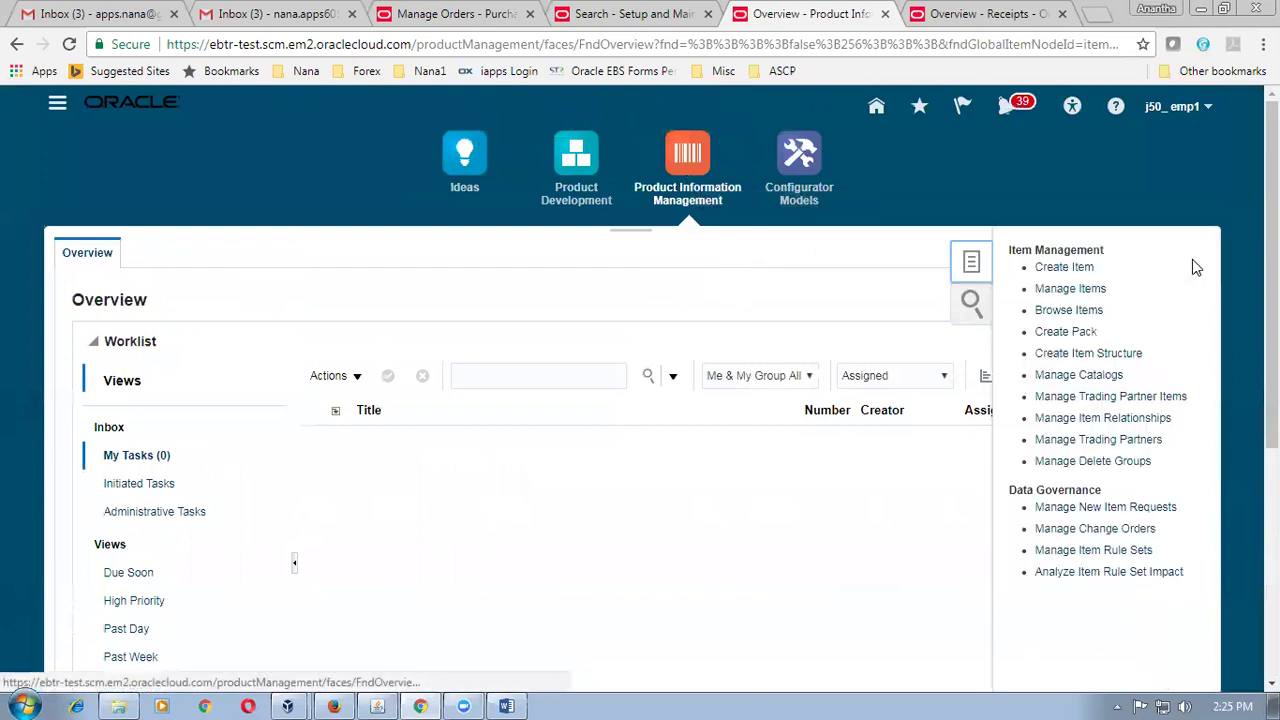
click(1100, 440)
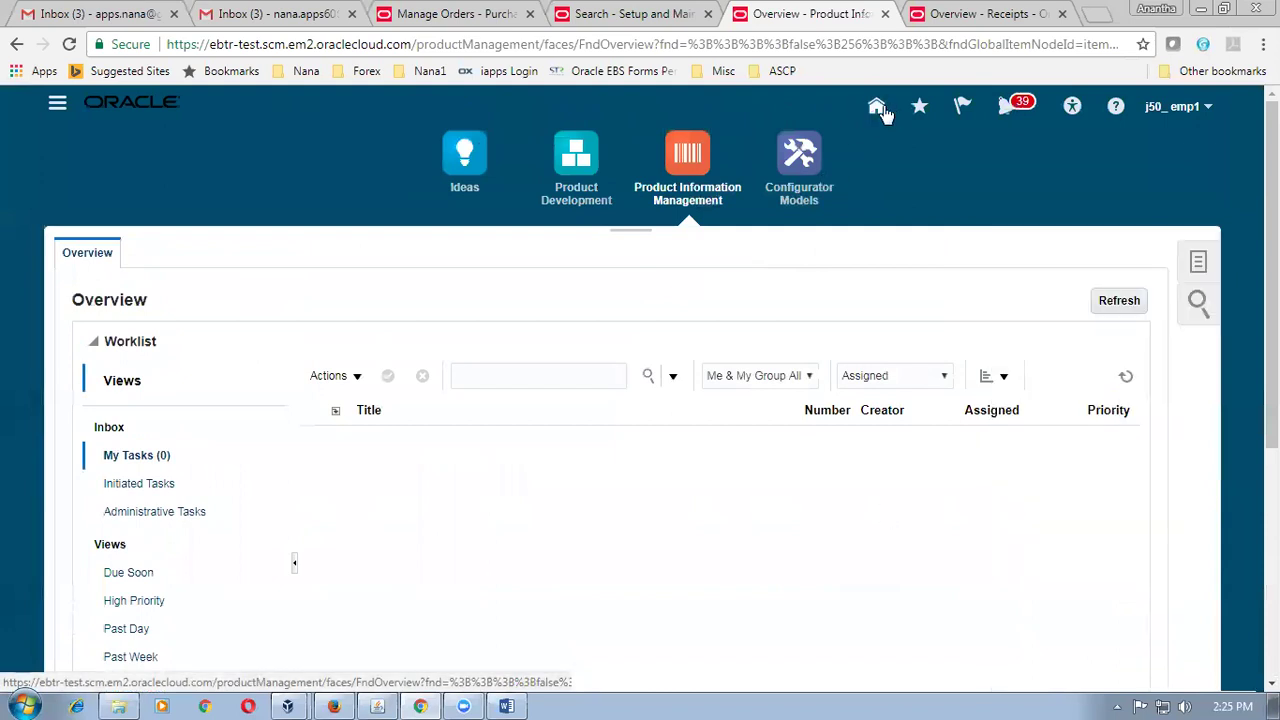
click(455, 14)
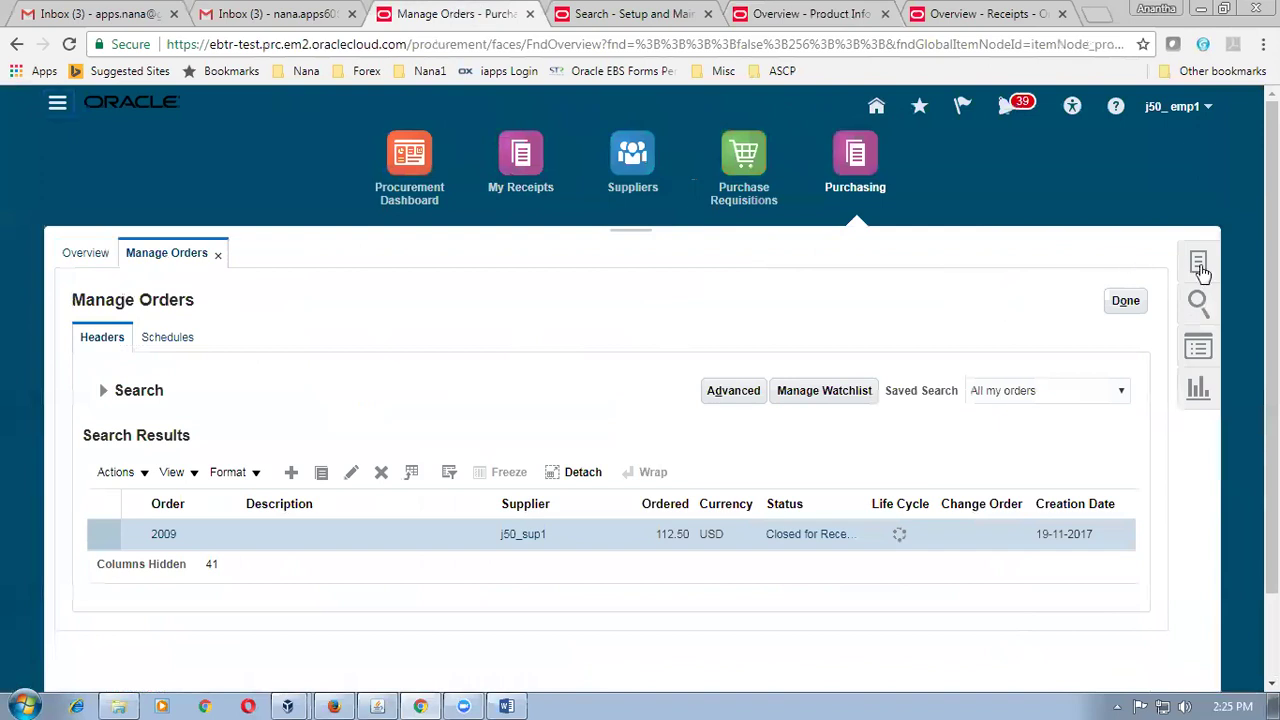
click(1200, 264)
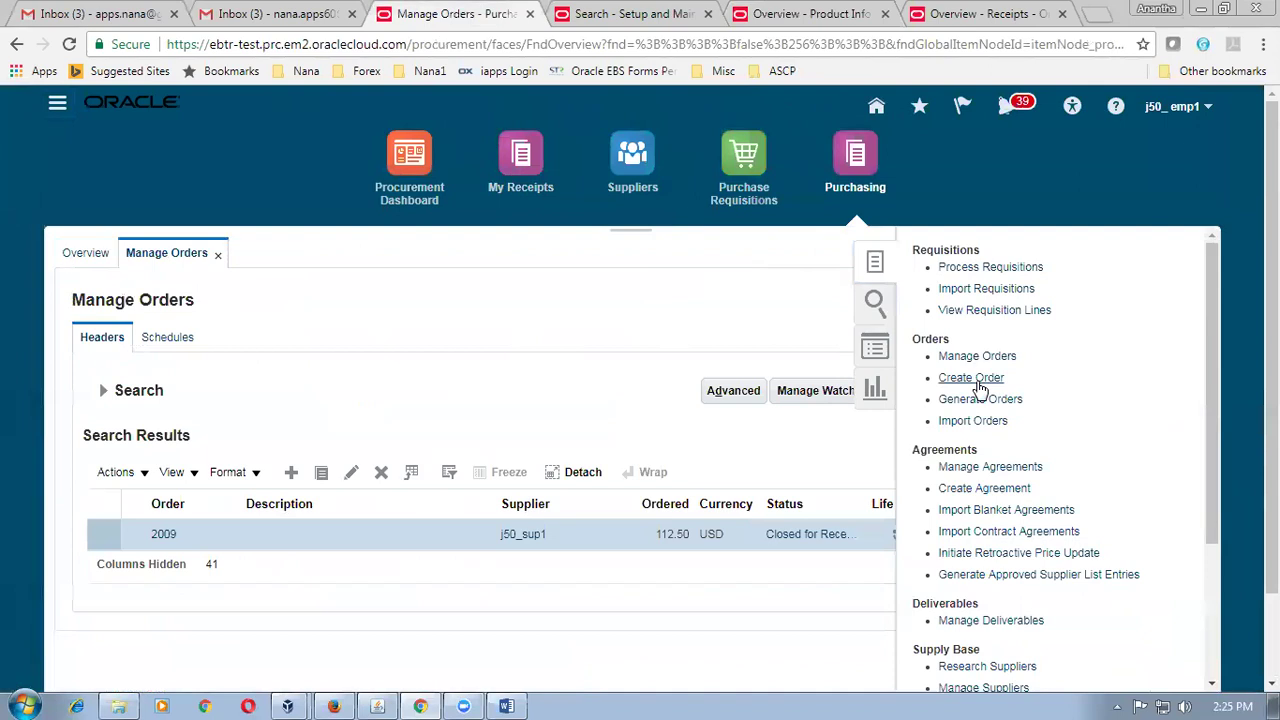
click(978, 384)
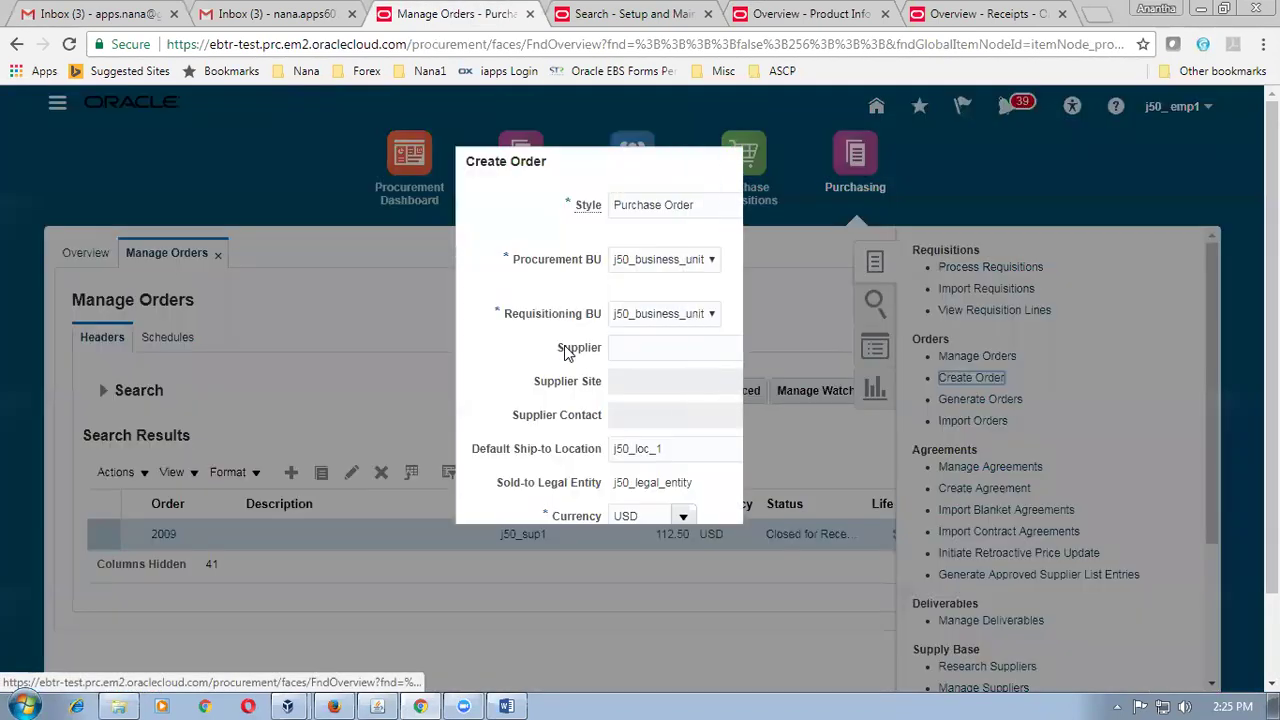
click(625, 340)
text(j50)
click(636, 376)
click(689, 605)
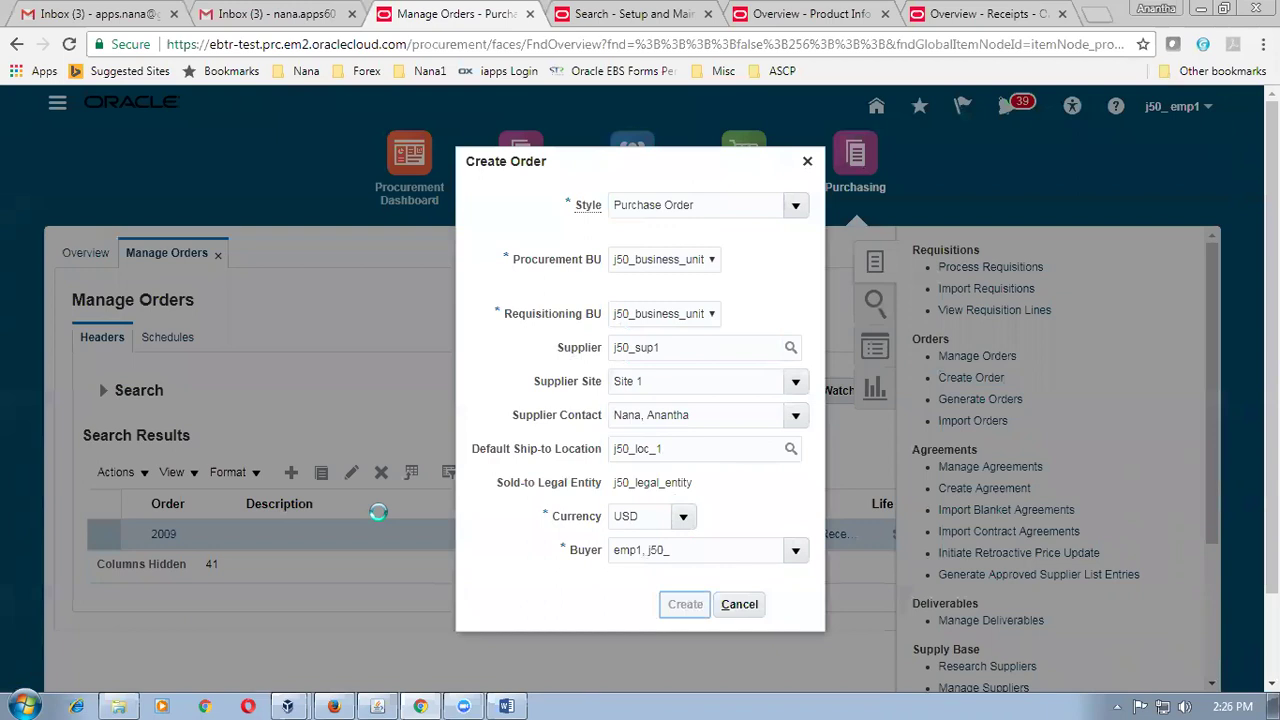
scroll(378, 512, down, 1)
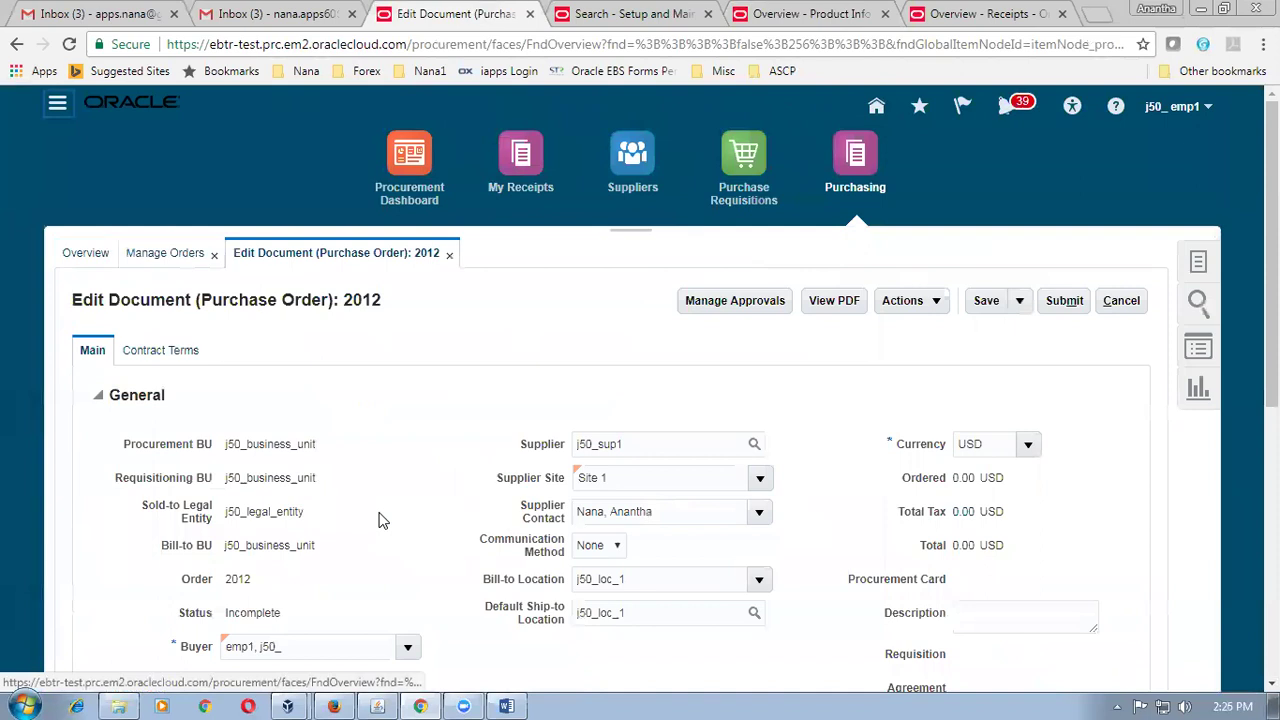
click(1128, 301)
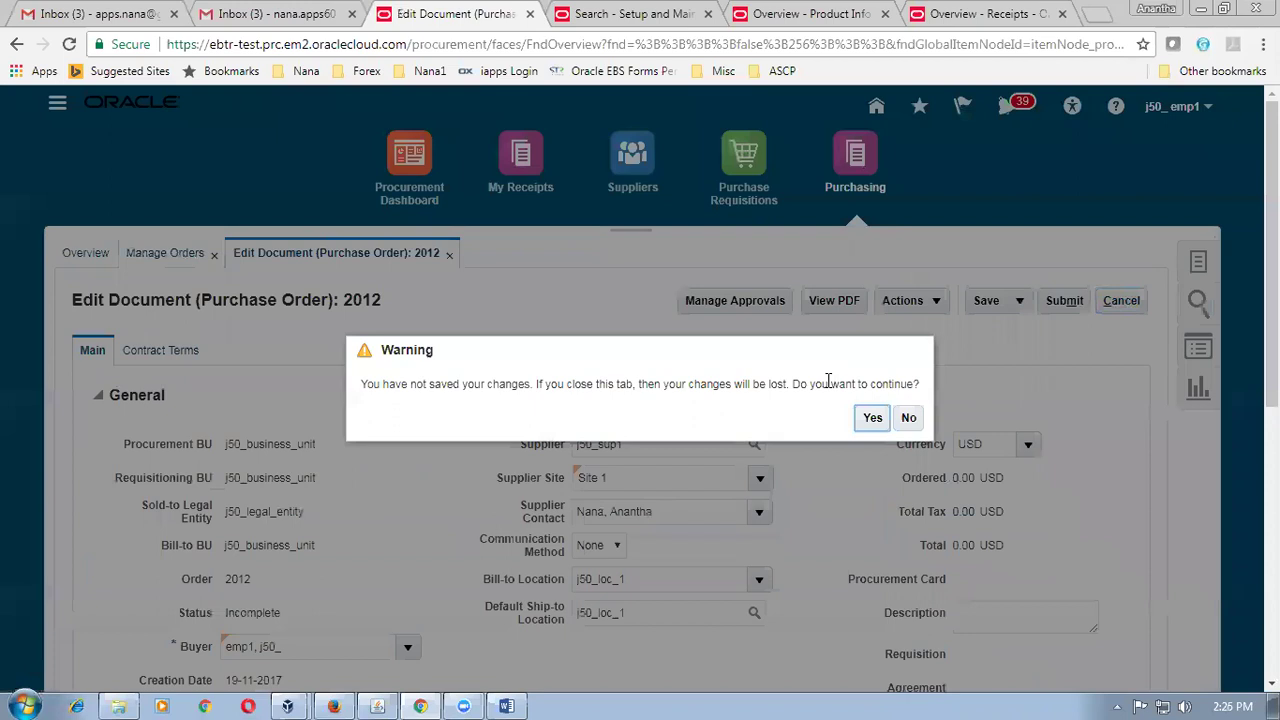
click(870, 418)
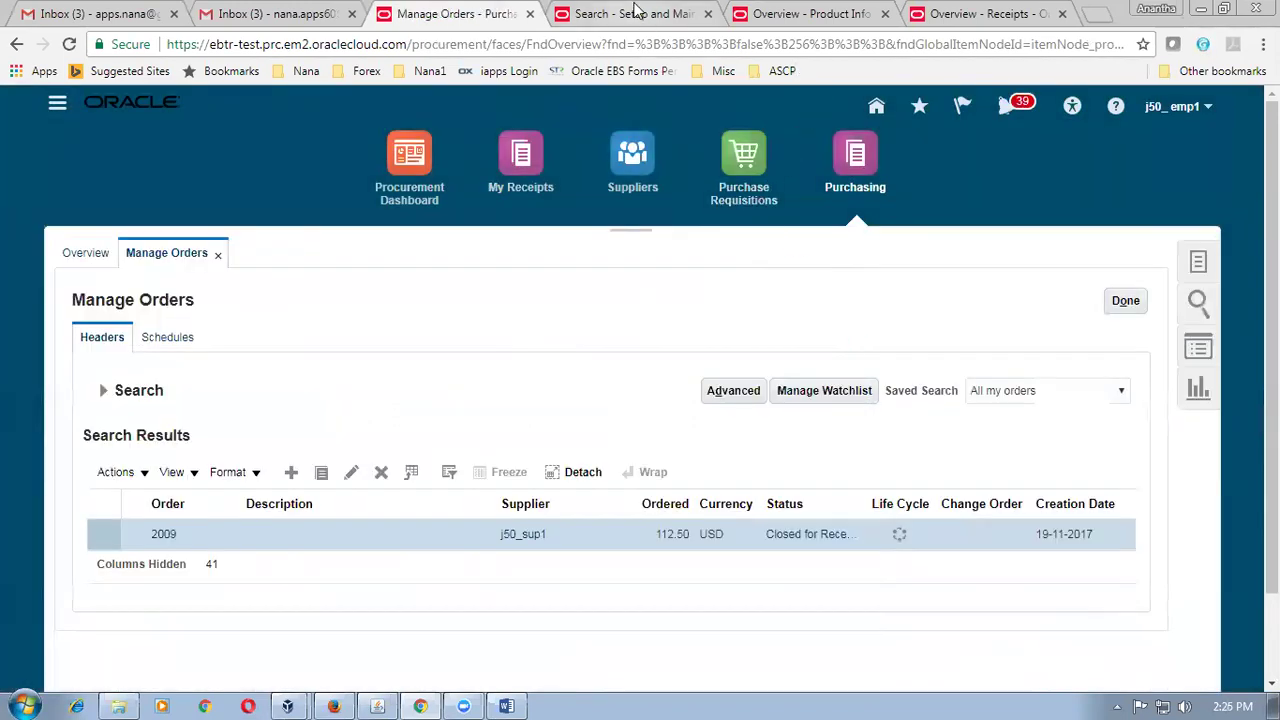
click(672, 18)
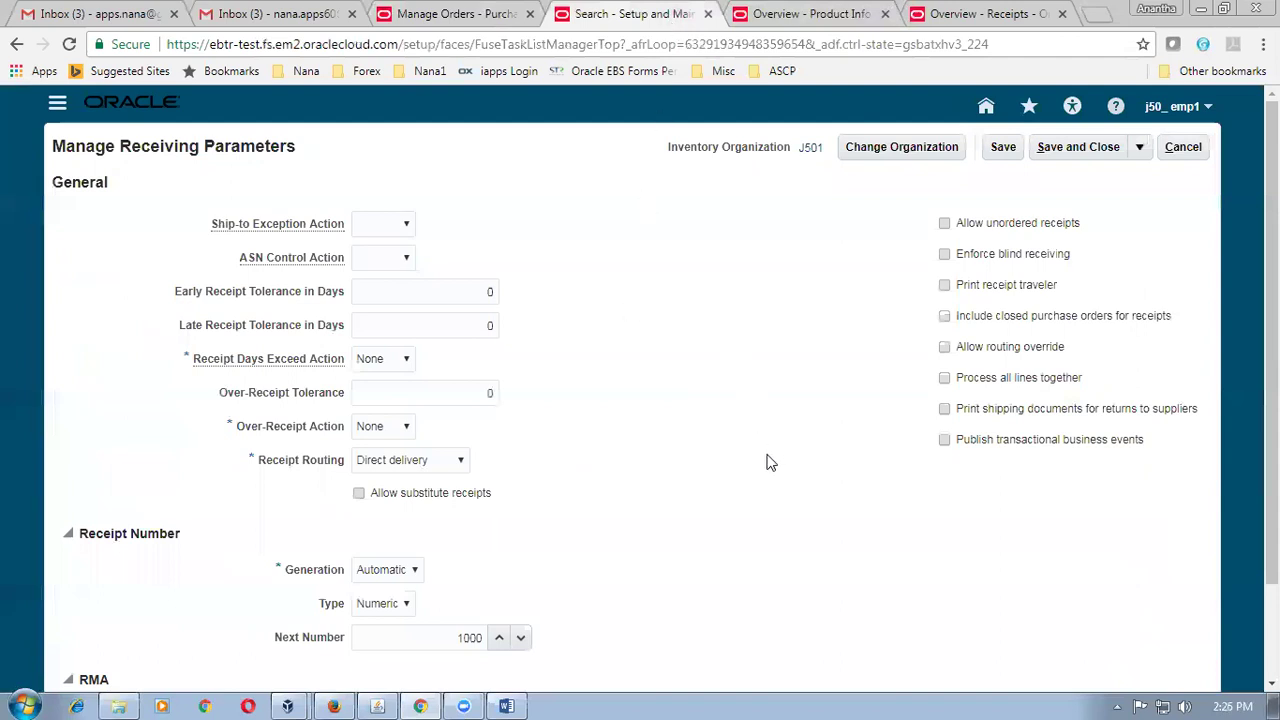
Enable Allow substitute receipts in J501 receiving parameters, save, and return to Manage Orders.
click(358, 494)
click(1080, 158)
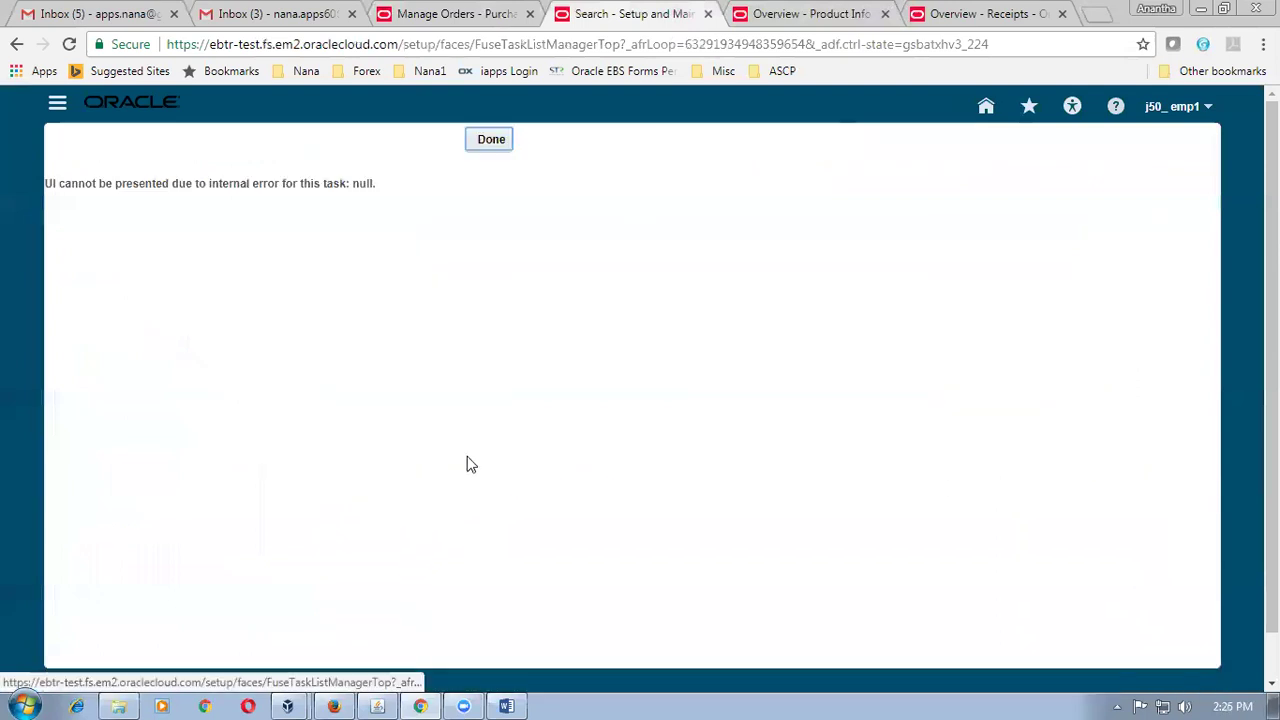
click(503, 141)
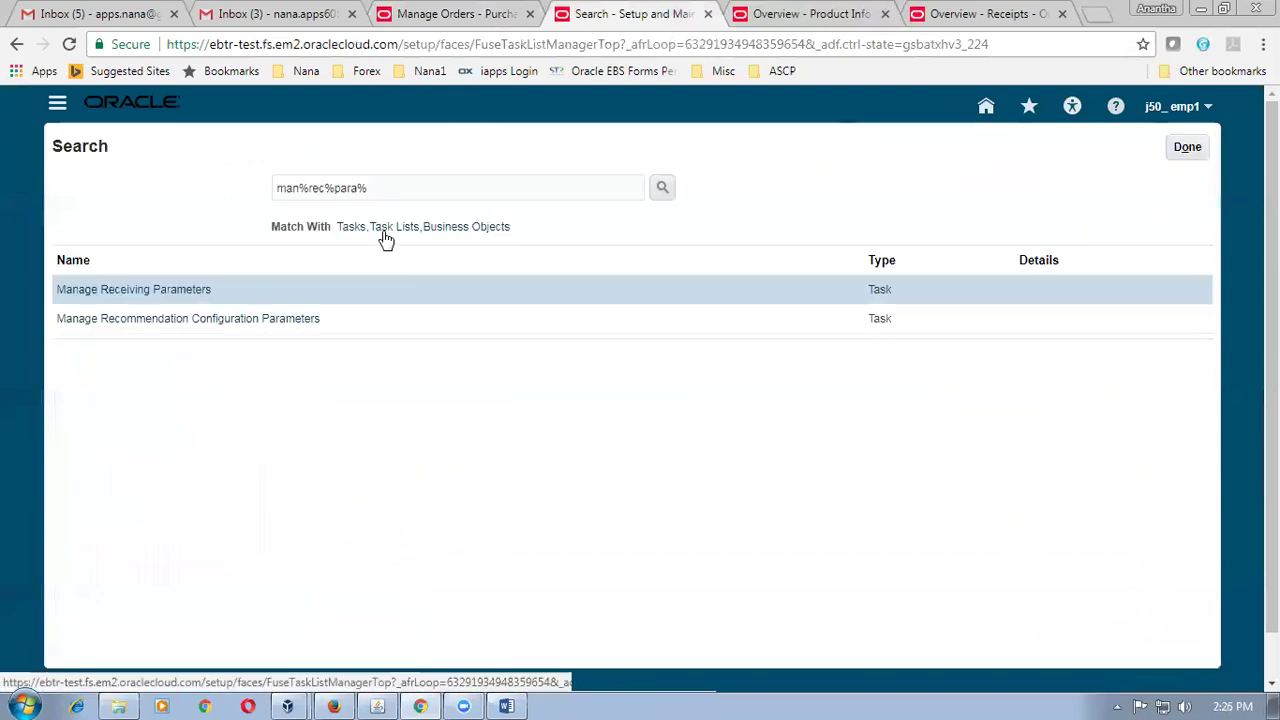
click(191, 292)
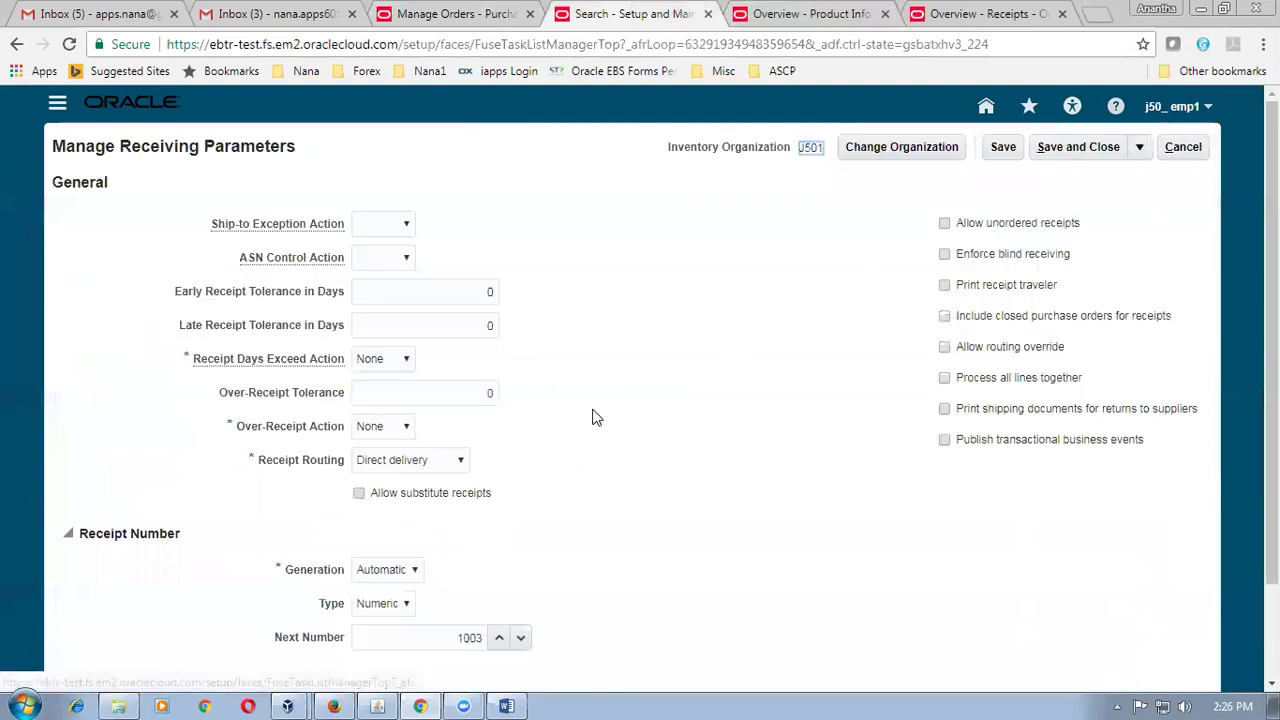
click(359, 493)
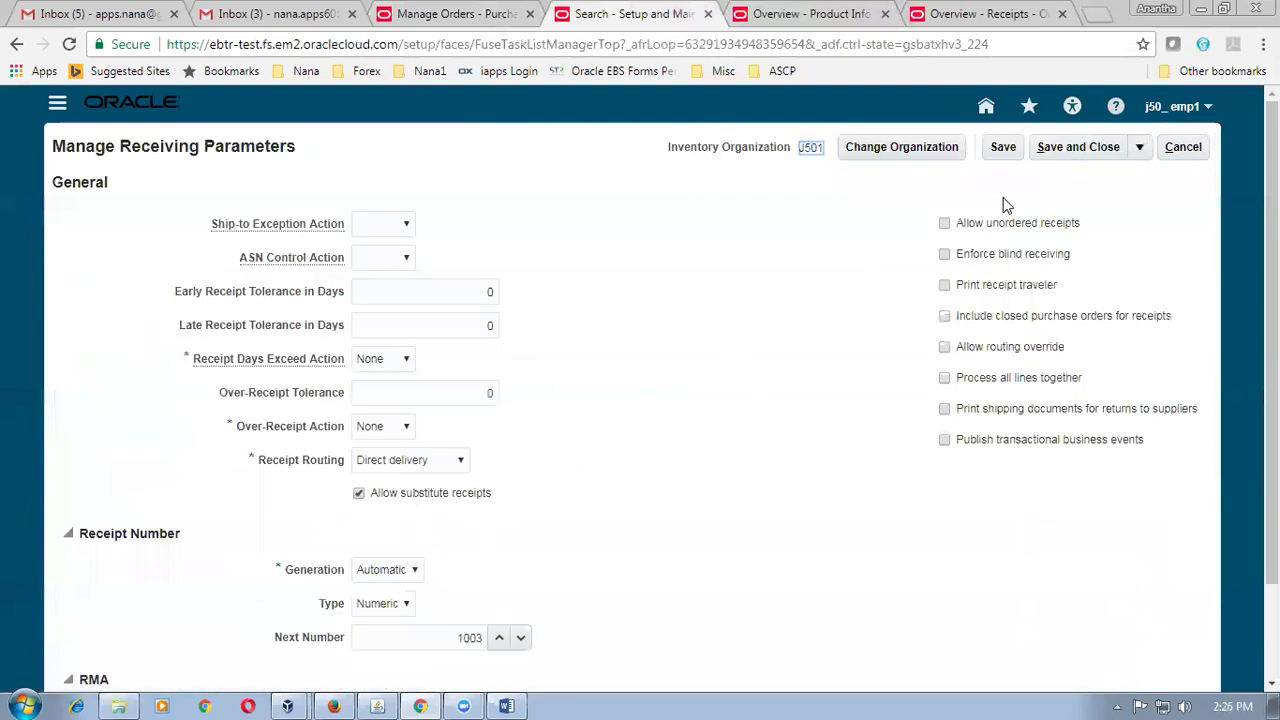
click(1078, 147)
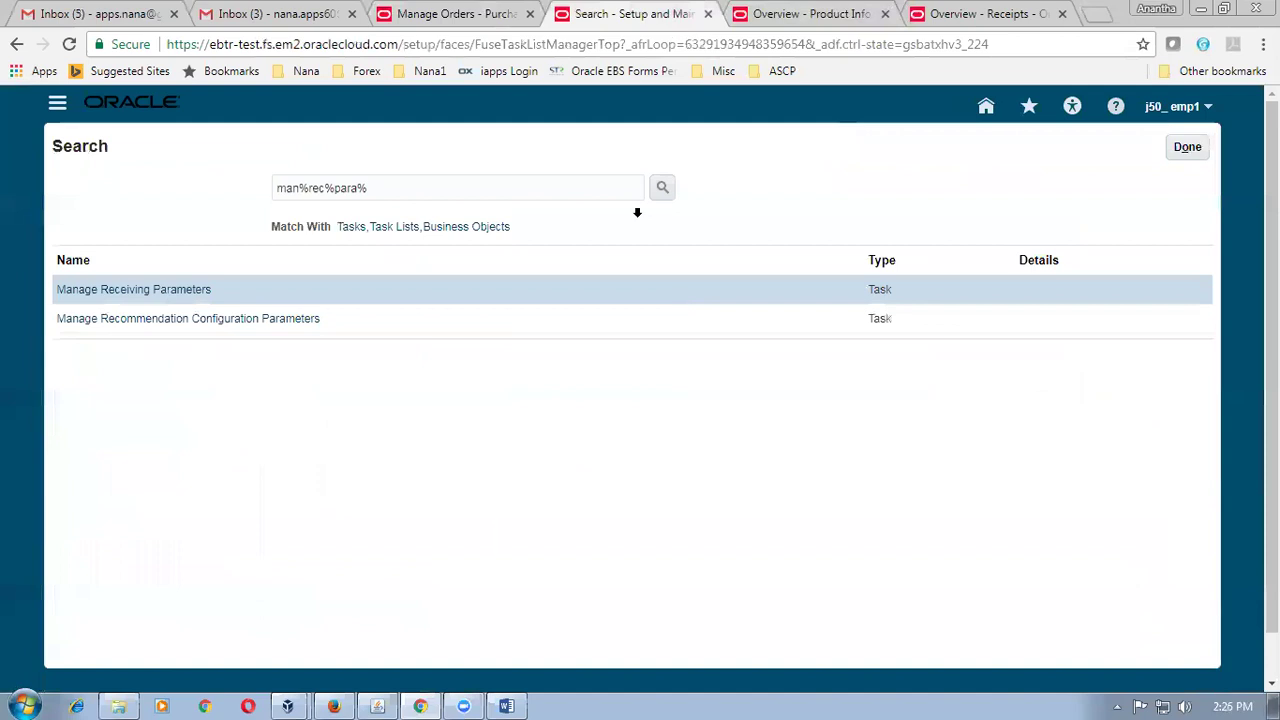
click(497, 14)
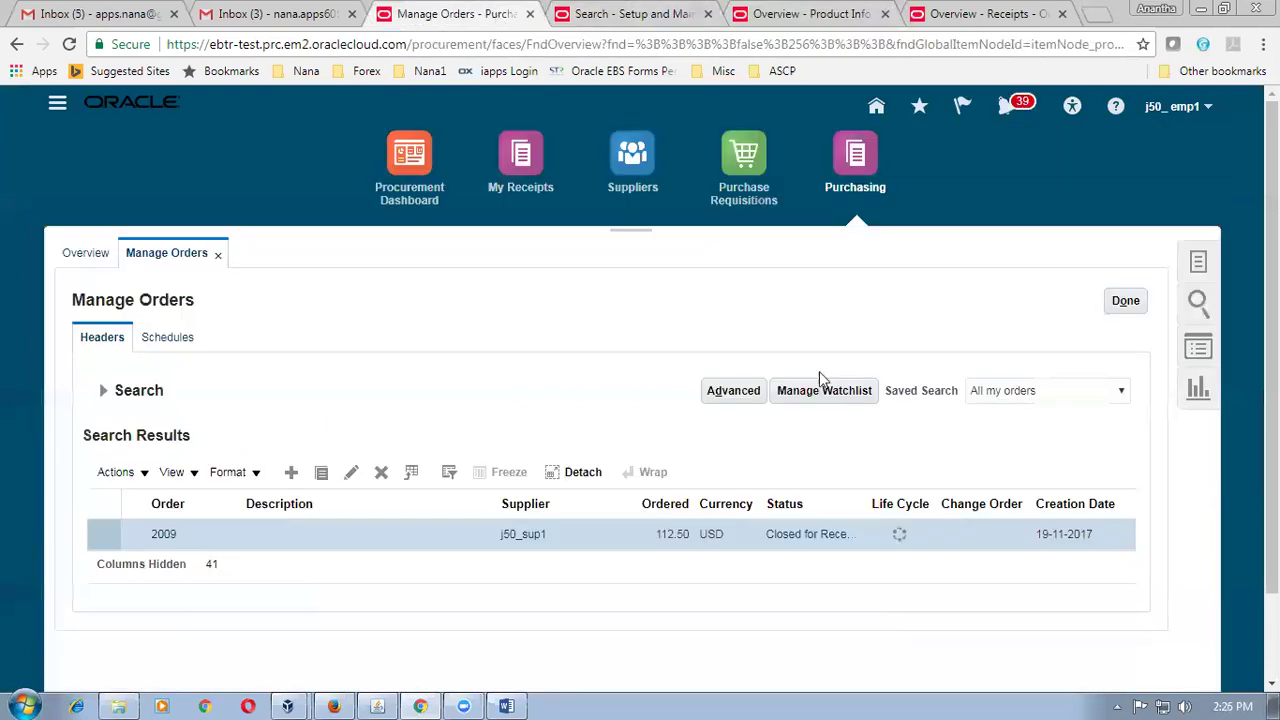
Create purchase order 2013 with supplier j50_sup1.
click(1196, 261)
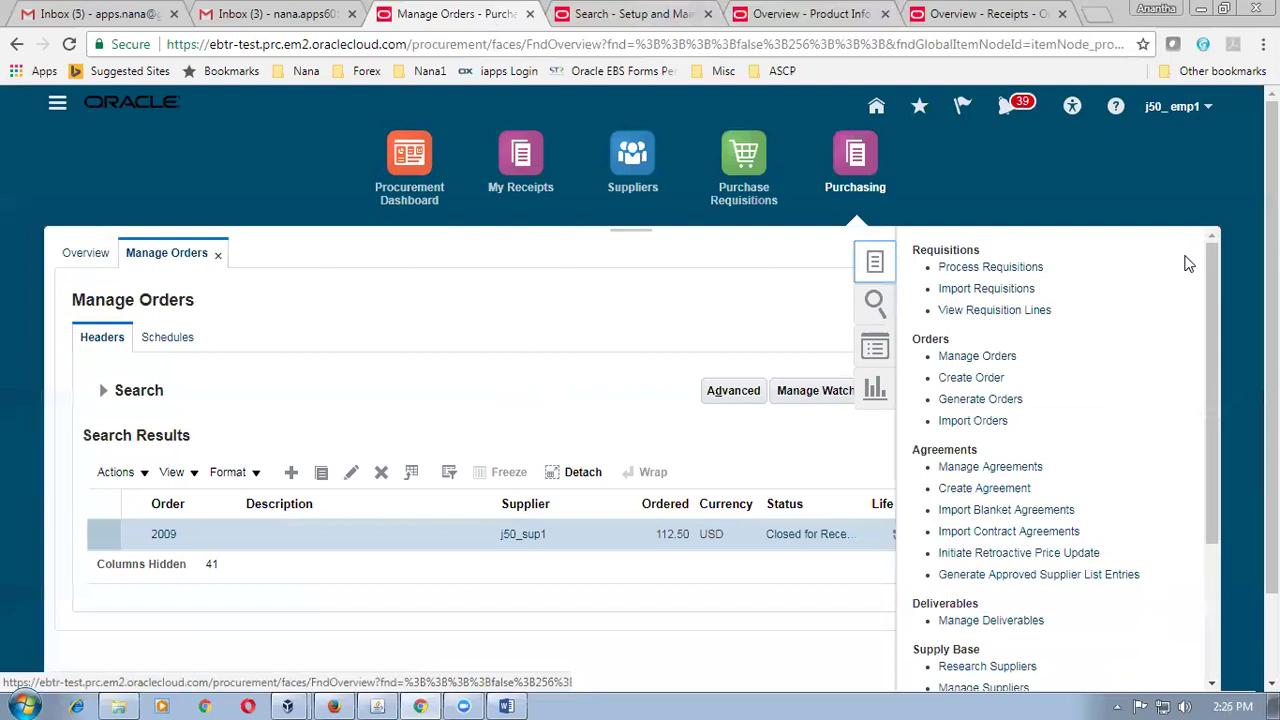
click(980, 385)
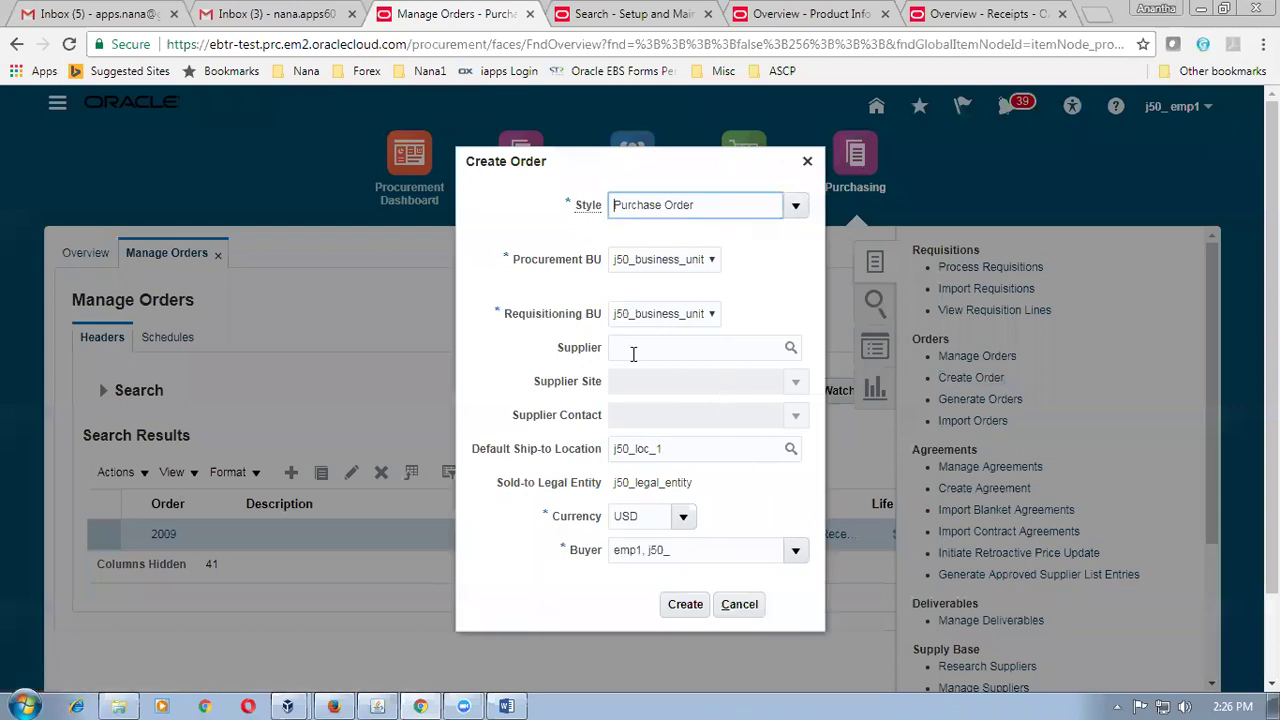
click(633, 349)
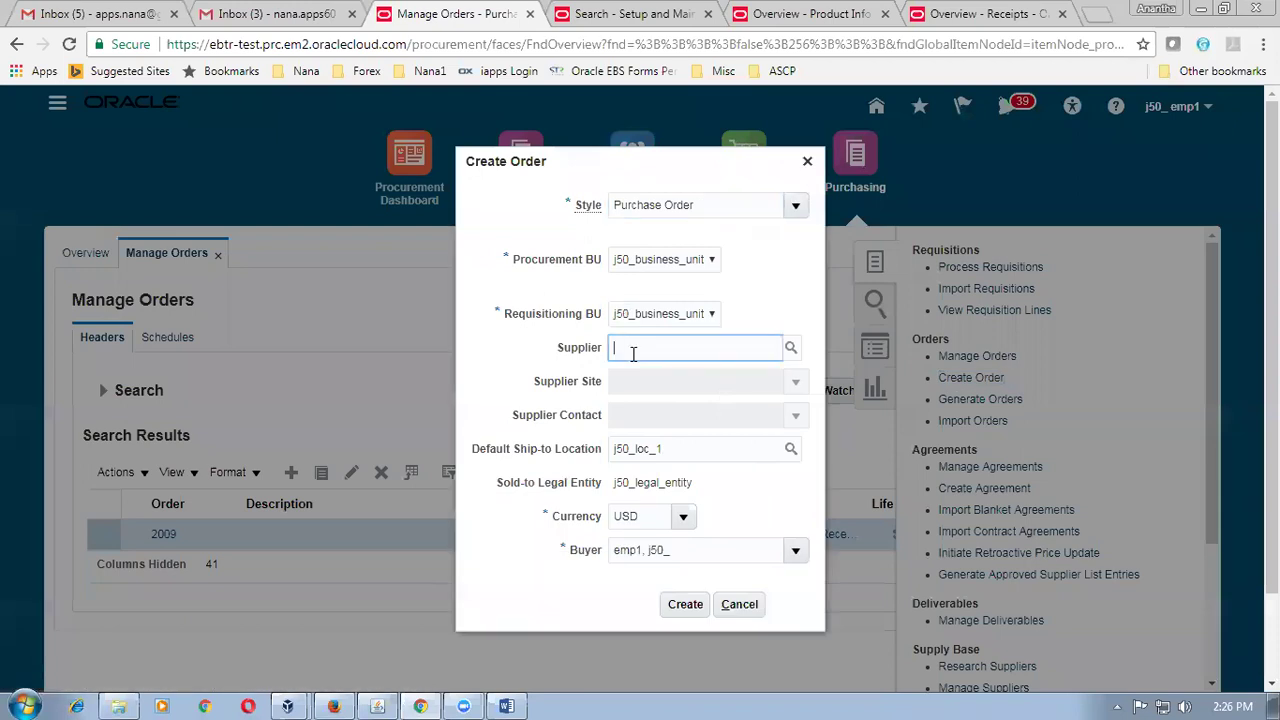
text(j50)
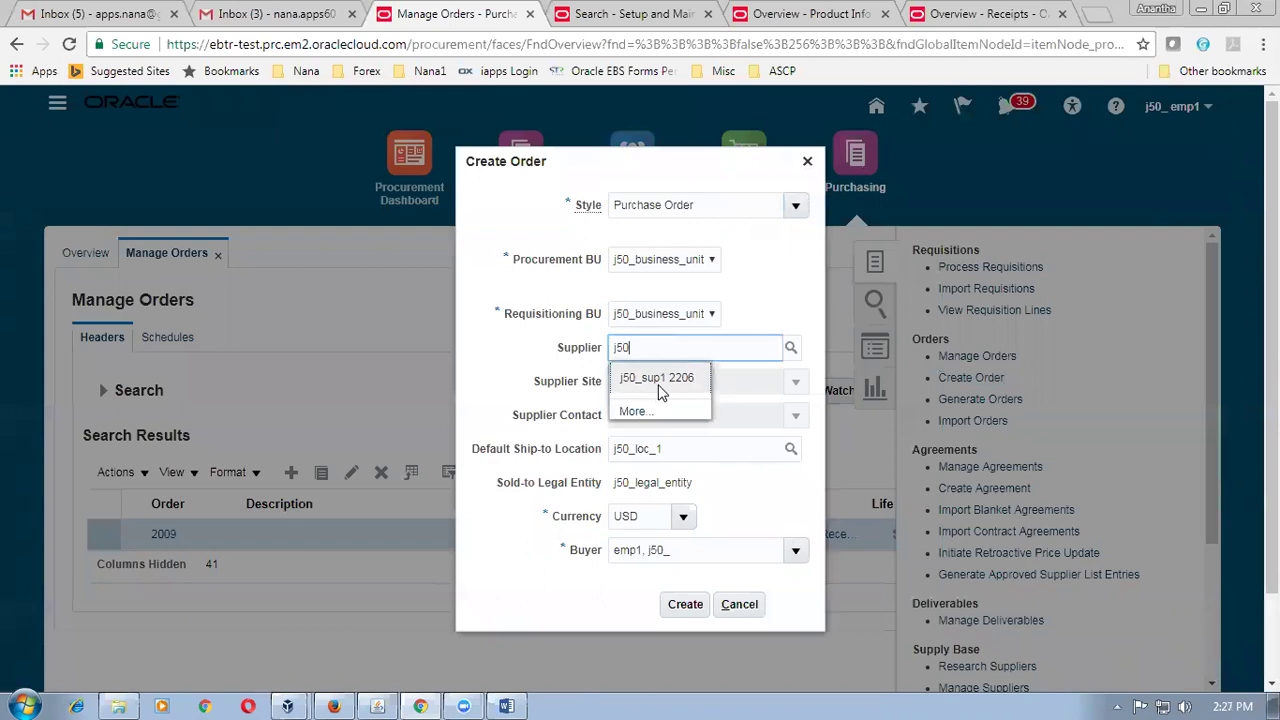
click(658, 388)
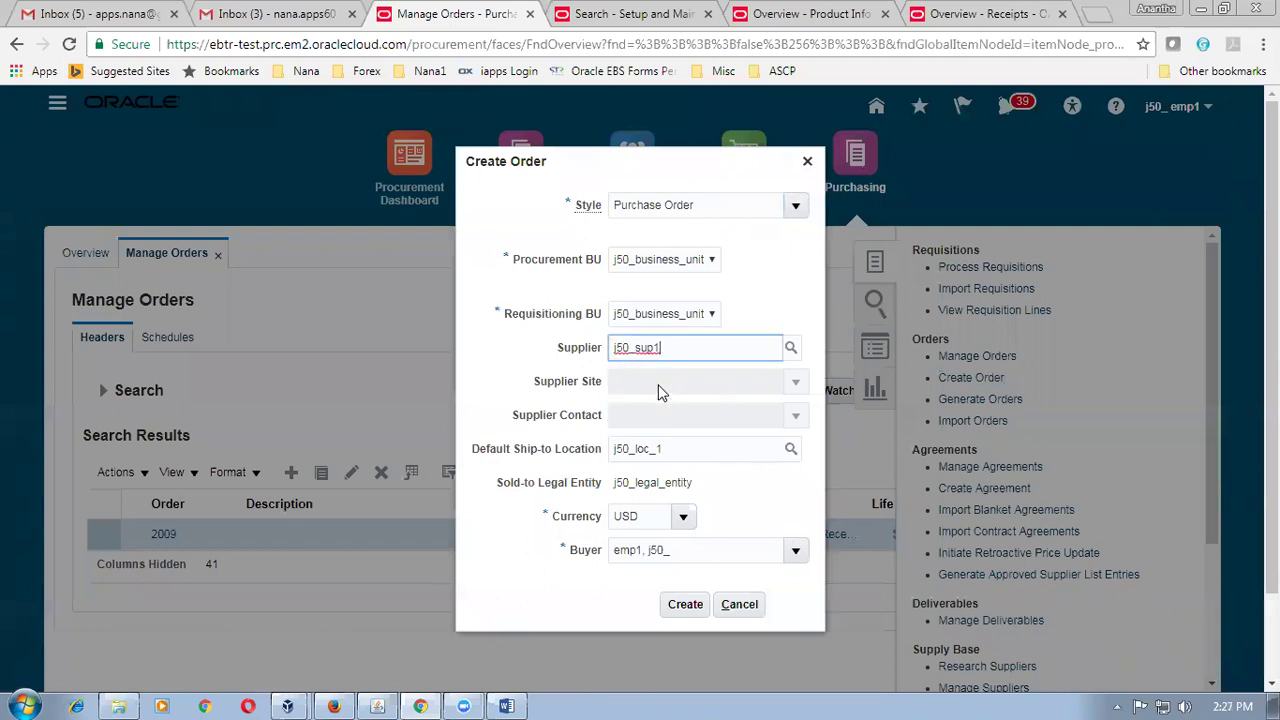
click(694, 606)
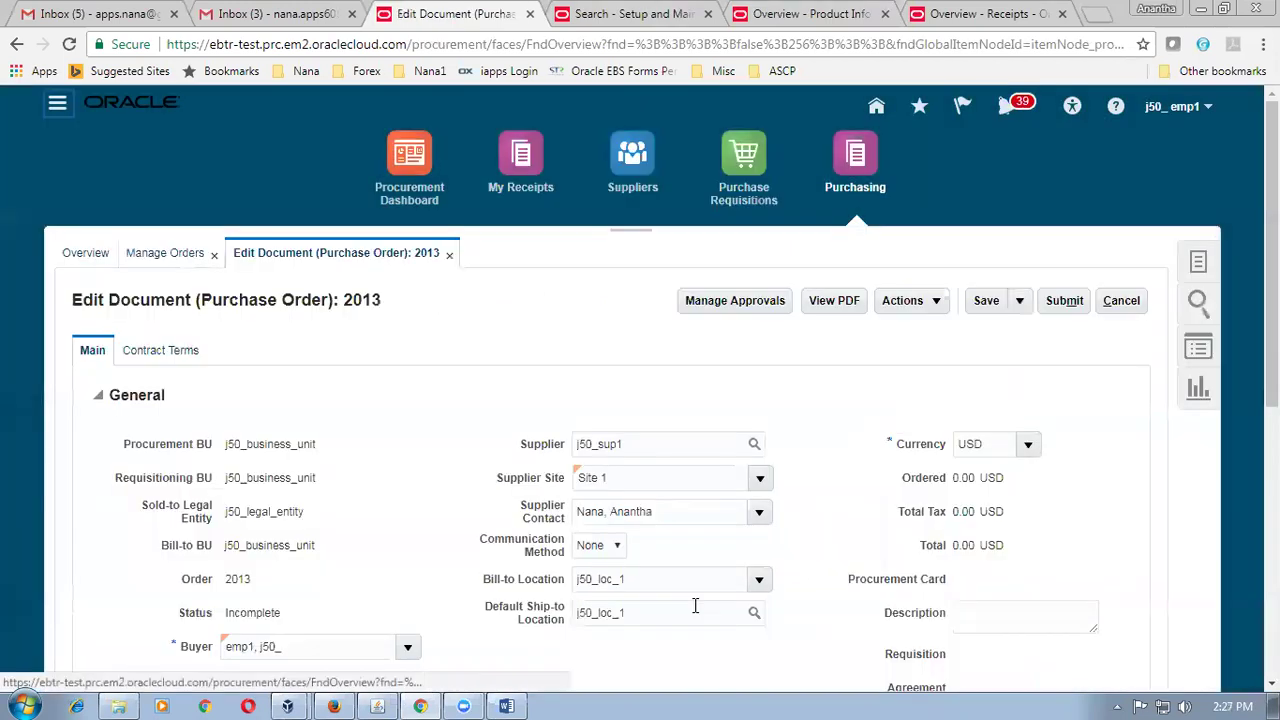
Add order line 1 for item j50_item1 with quantity 100.
scroll(484, 412, down, 3)
scroll(484, 412, down, 3)
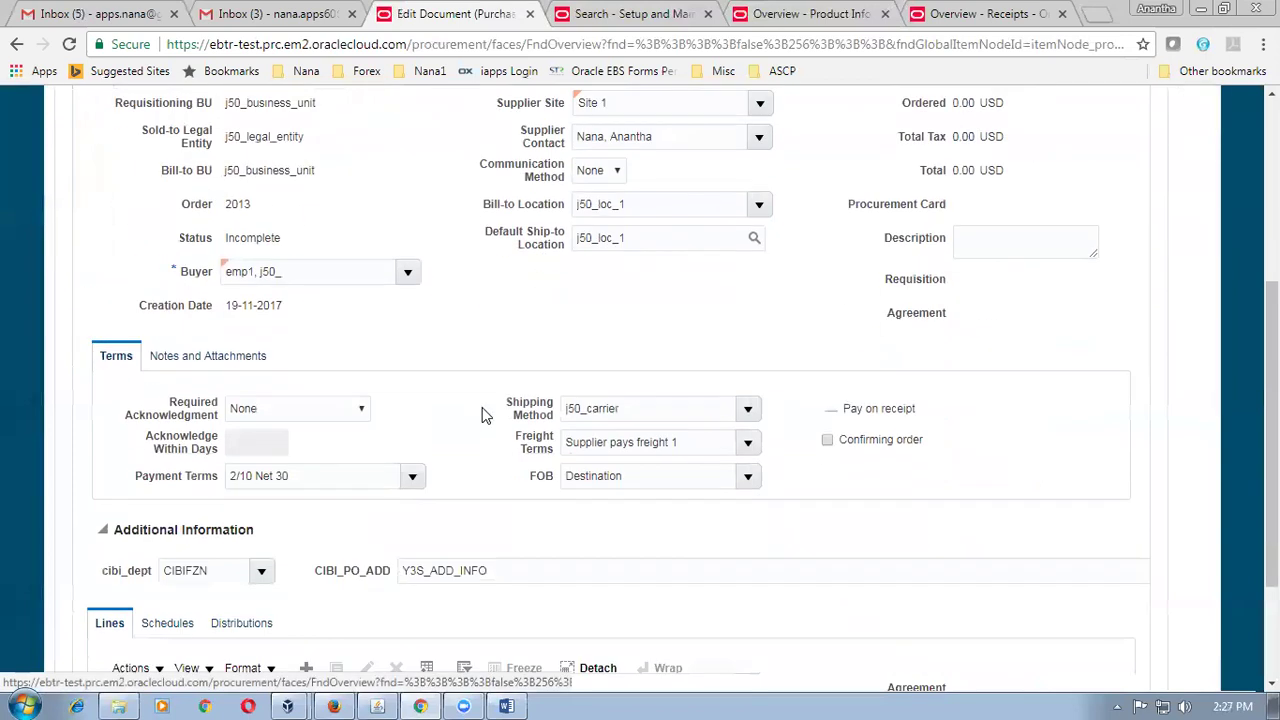
click(306, 509)
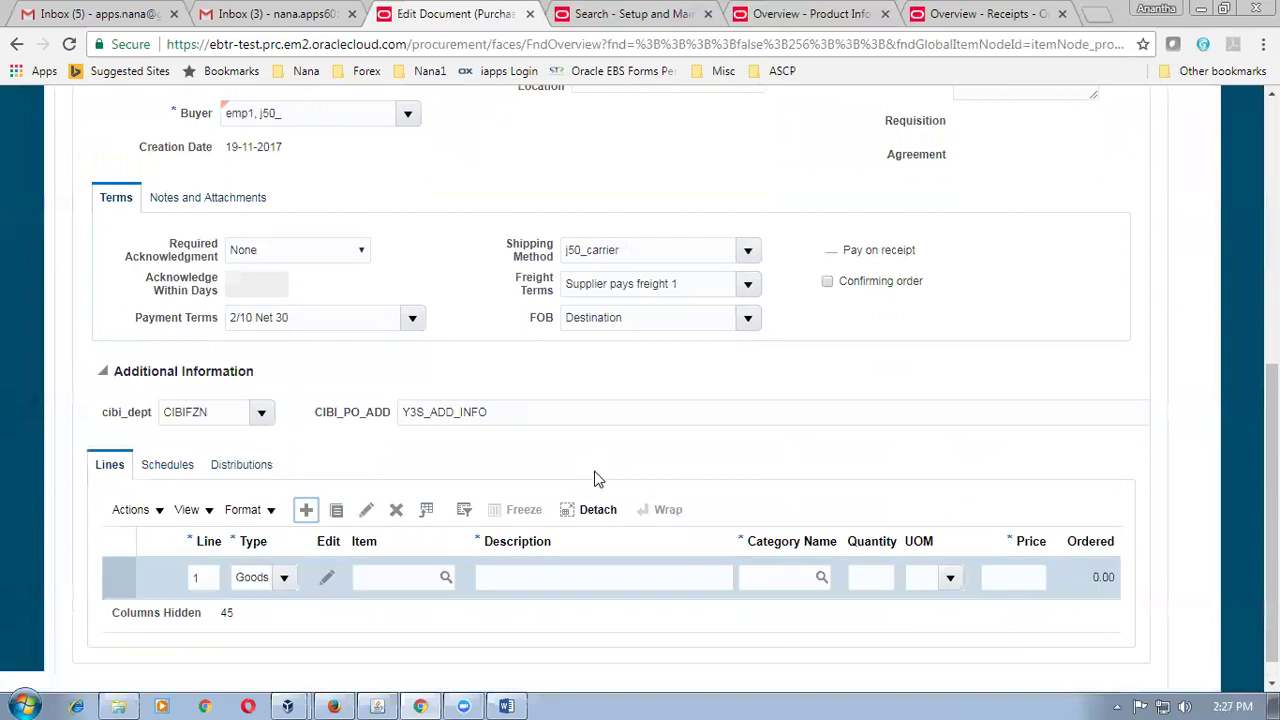
scroll(594, 479, down, 1)
click(383, 553)
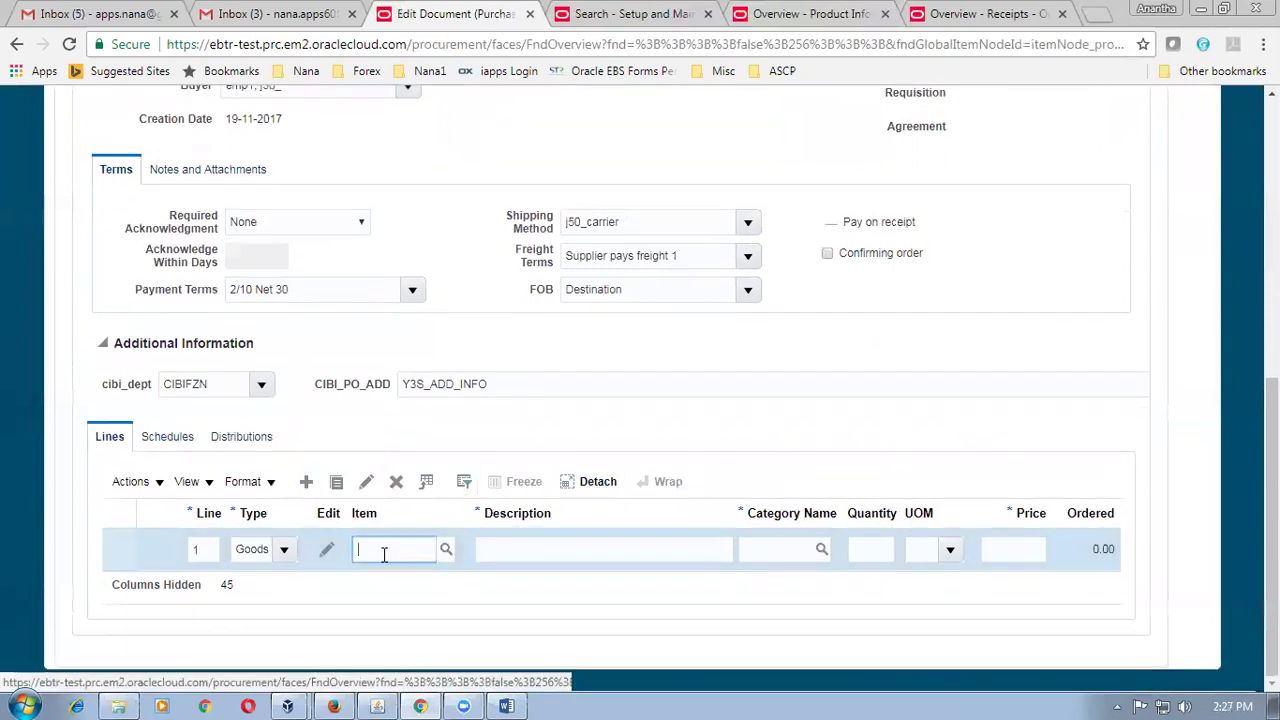
text(j50_item1)
key(Tab)
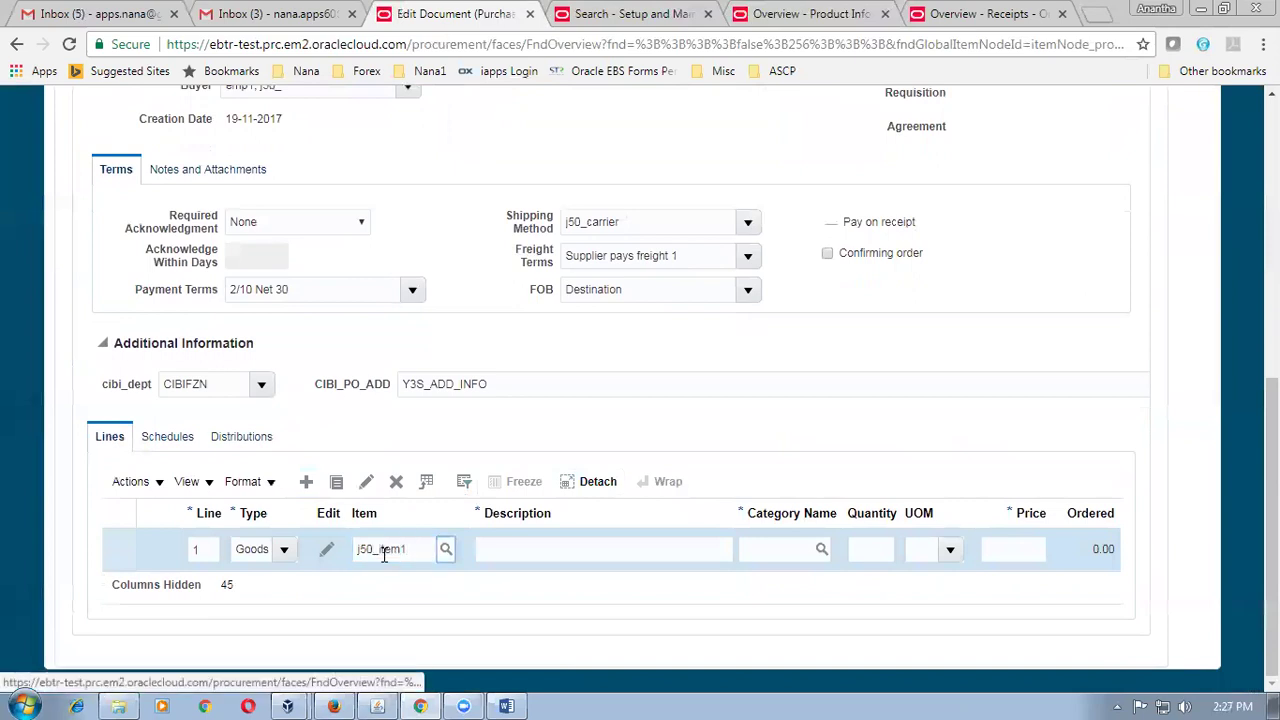
click(857, 551)
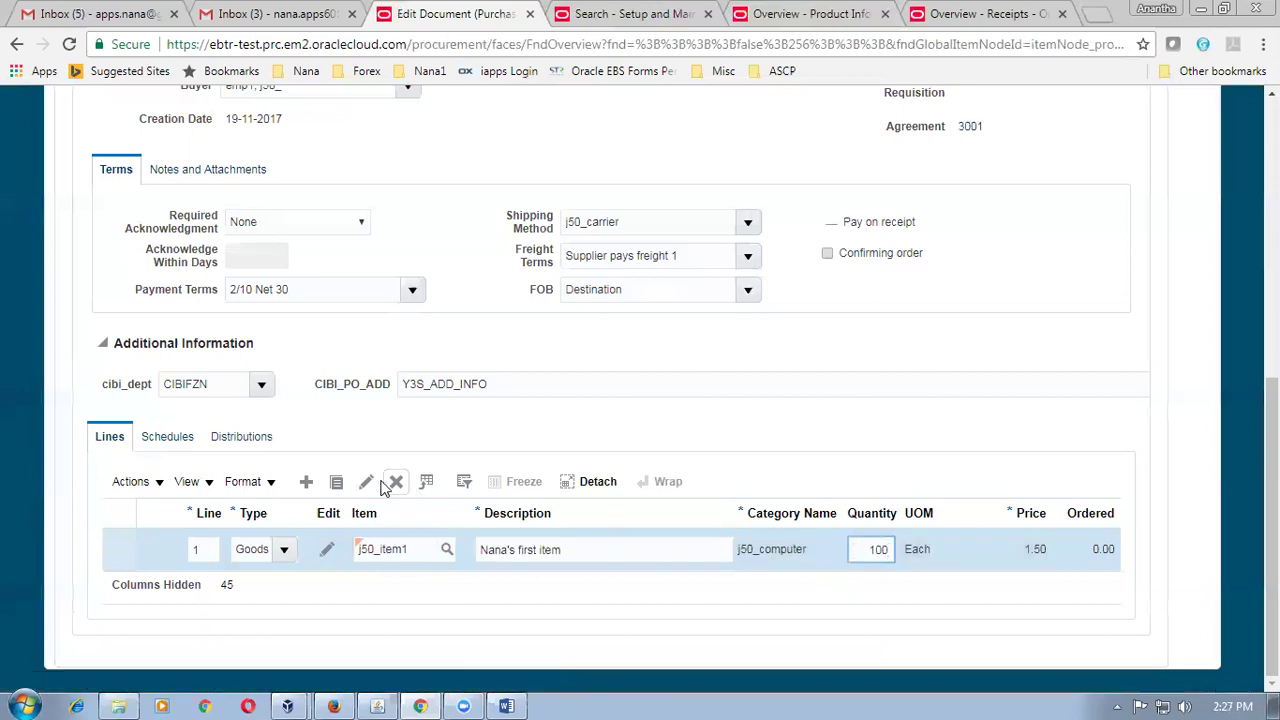
Set line 1's requested delivery date to 25-11-2017 and open its schedule details.
click(180, 448)
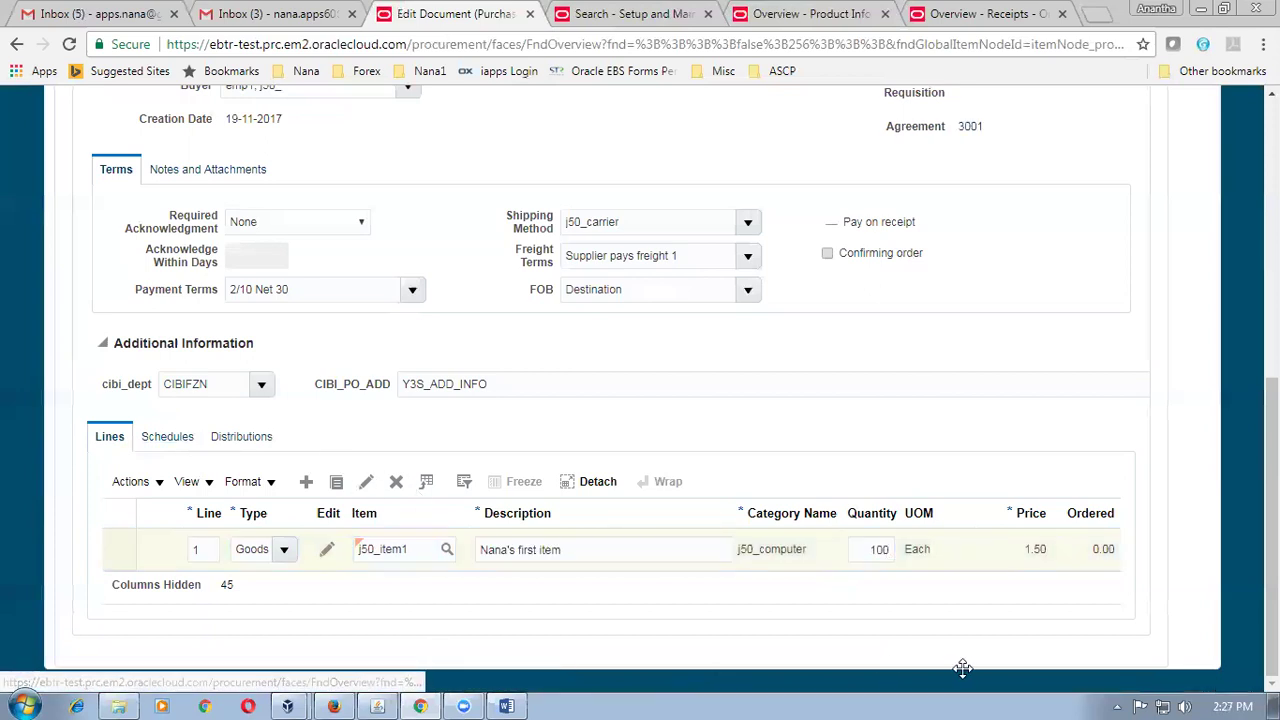
click(954, 563)
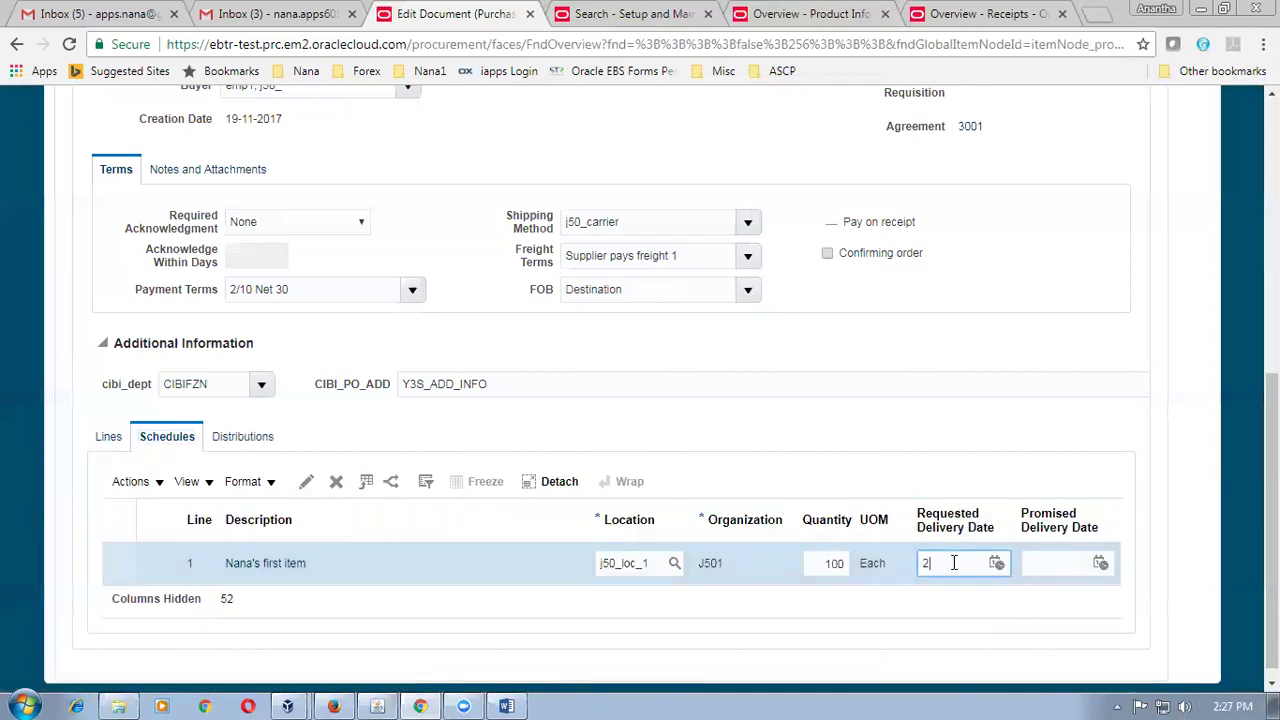
text(25-11-2017)
key(Tab)
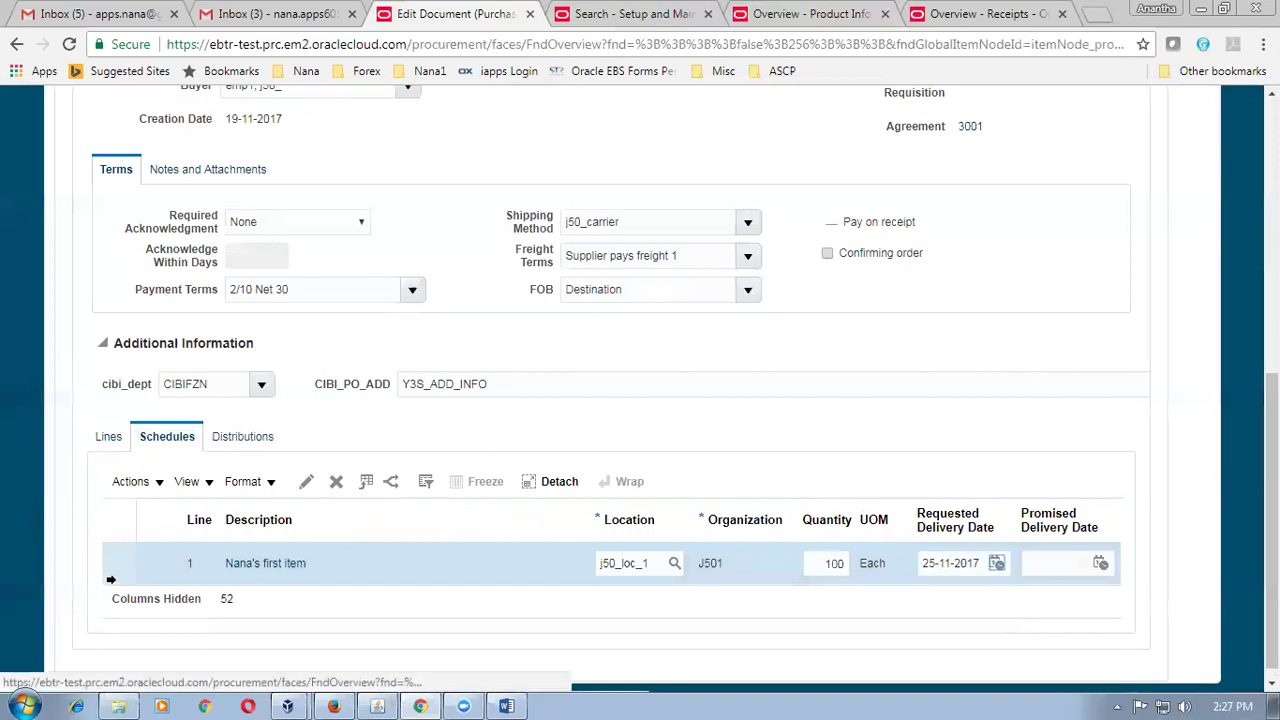
click(309, 482)
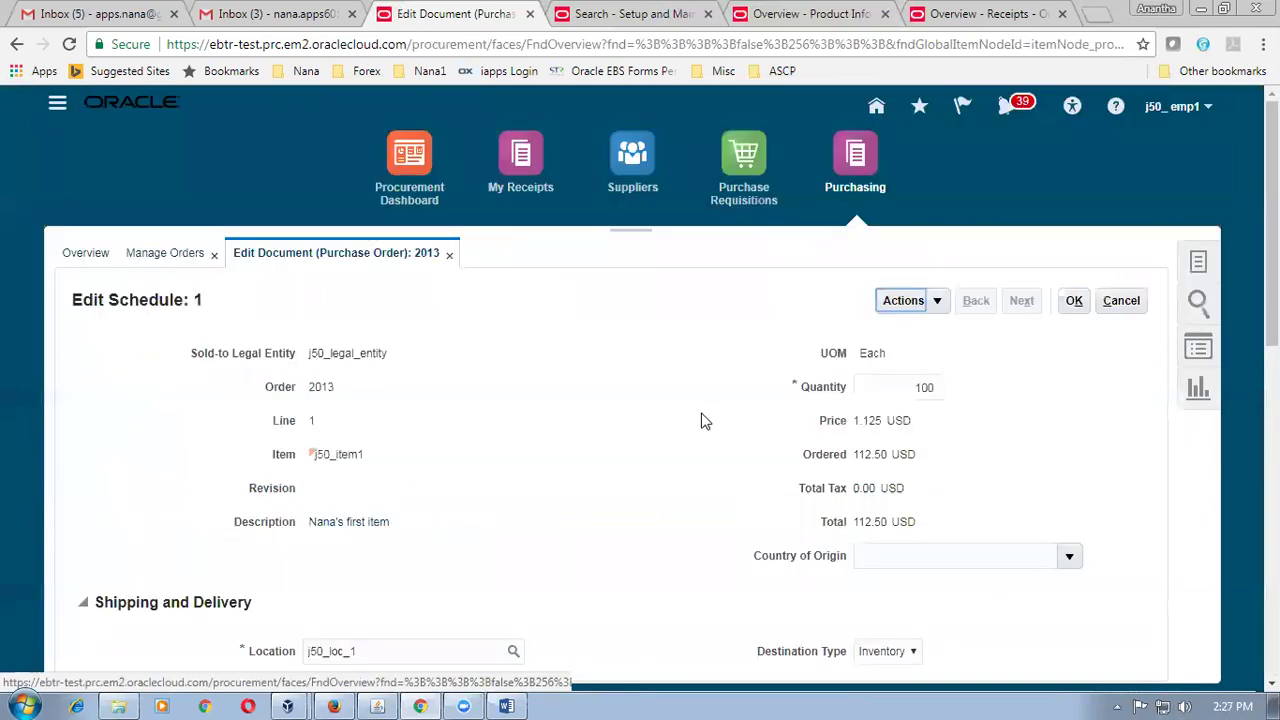
Confirm Allow substitute receipts is on in schedule 1's receiving controls and accept with OK.
scroll(703, 420, down, 8)
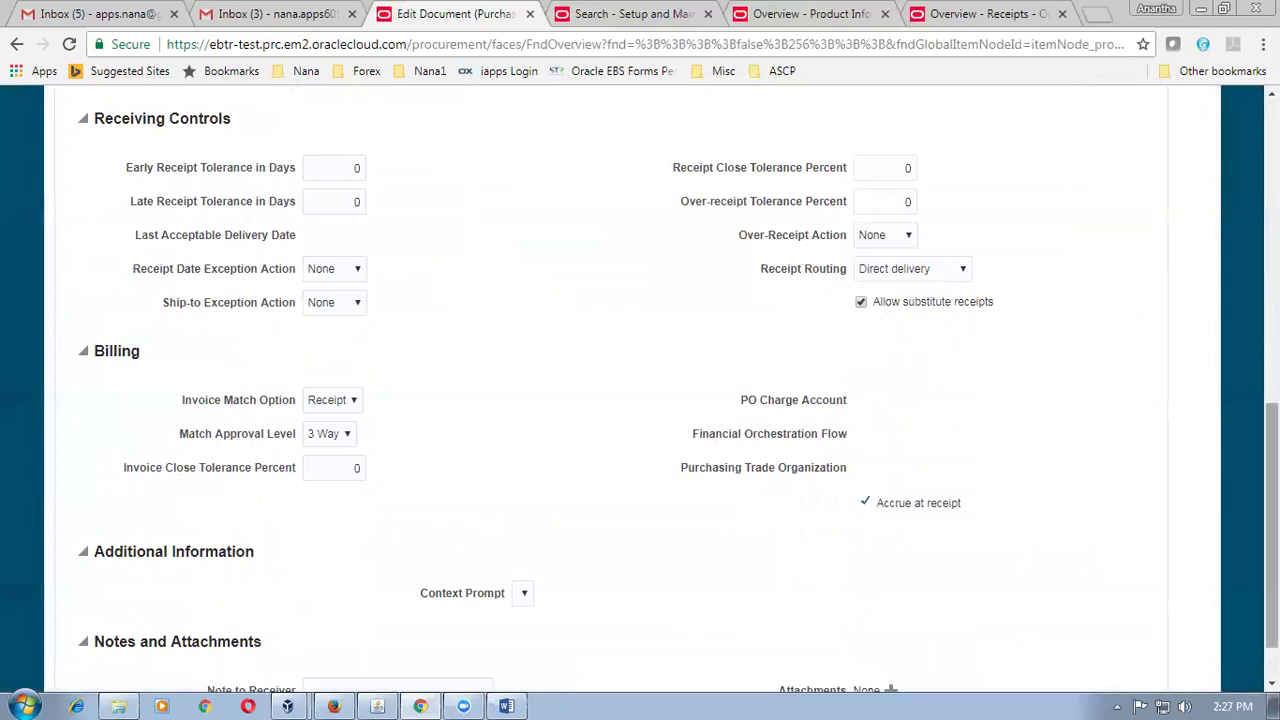
drag(1272, 430, 1272, 175)
click(1074, 185)
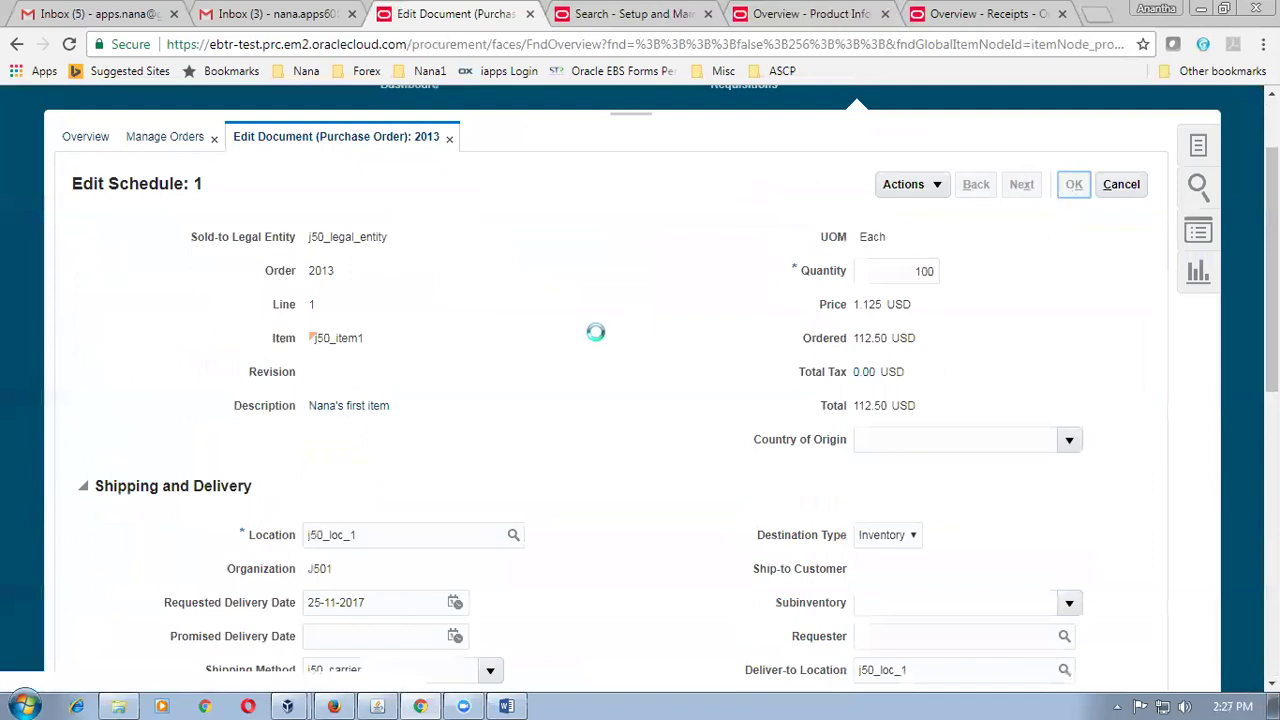
scroll(596, 332, down, 5)
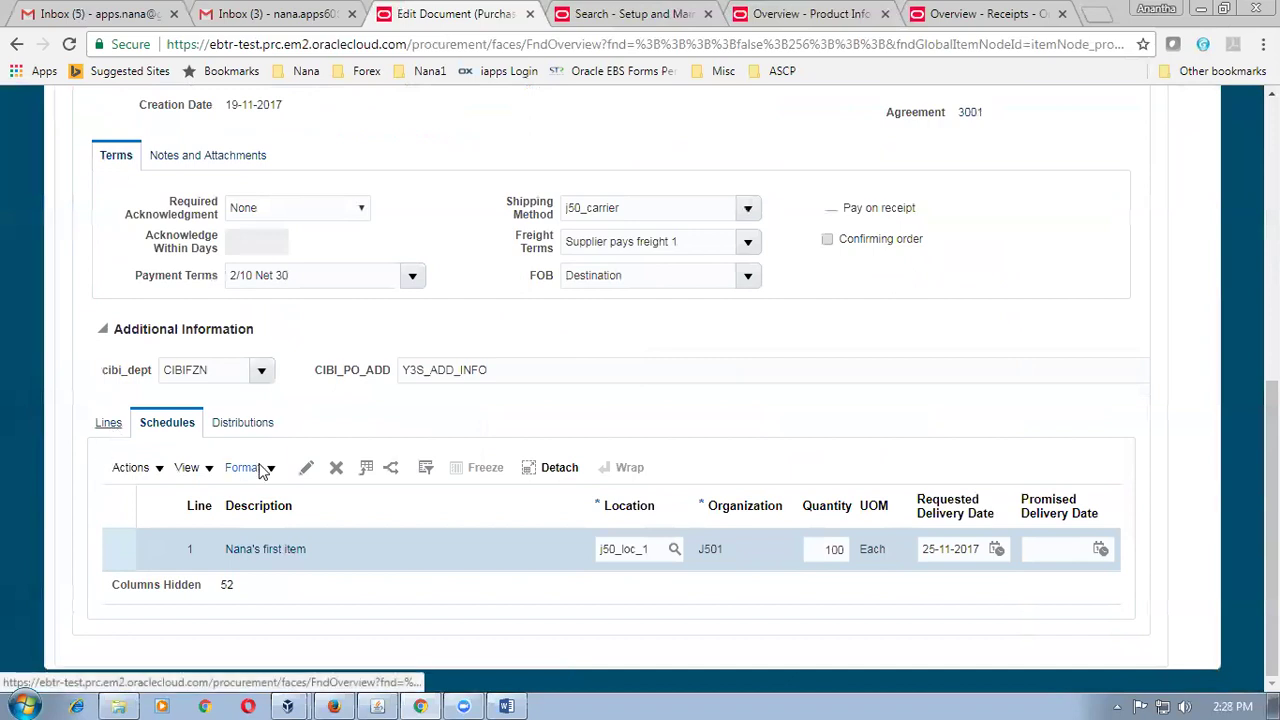
Add line 2 with item j50_item2 and quantity 200.
click(112, 426)
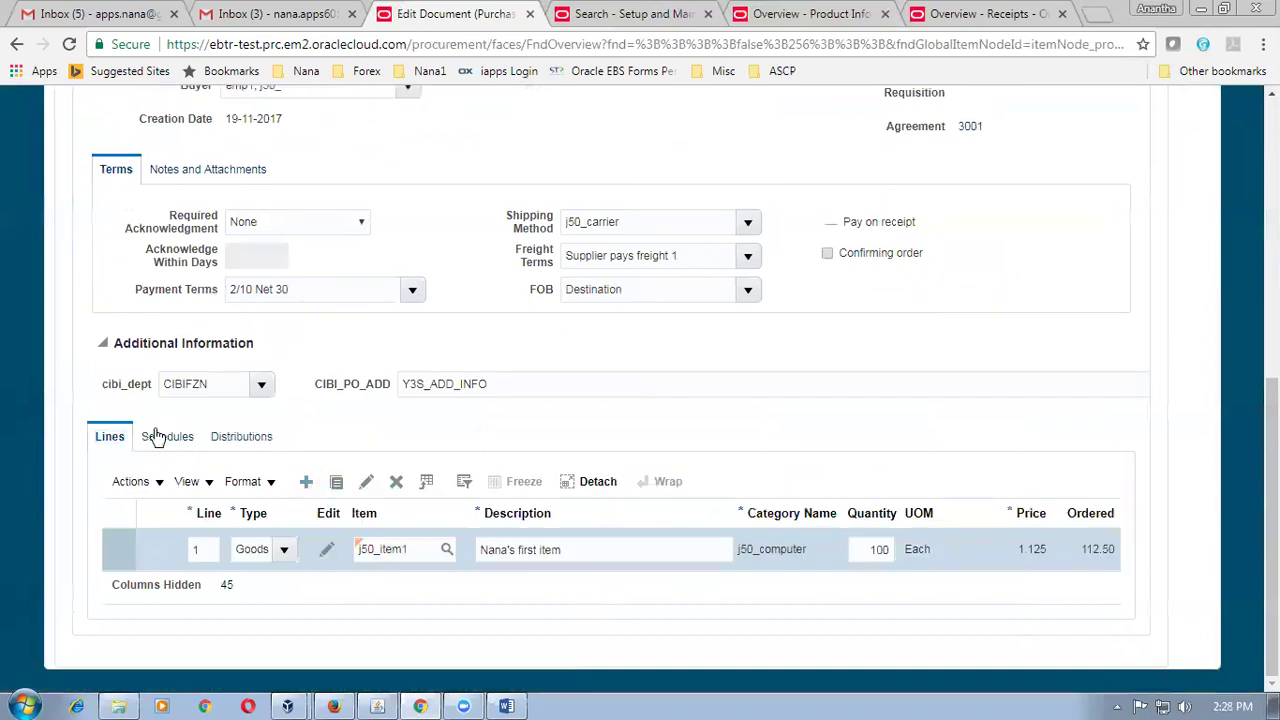
click(384, 563)
text(j50_item2)
key(Tab)
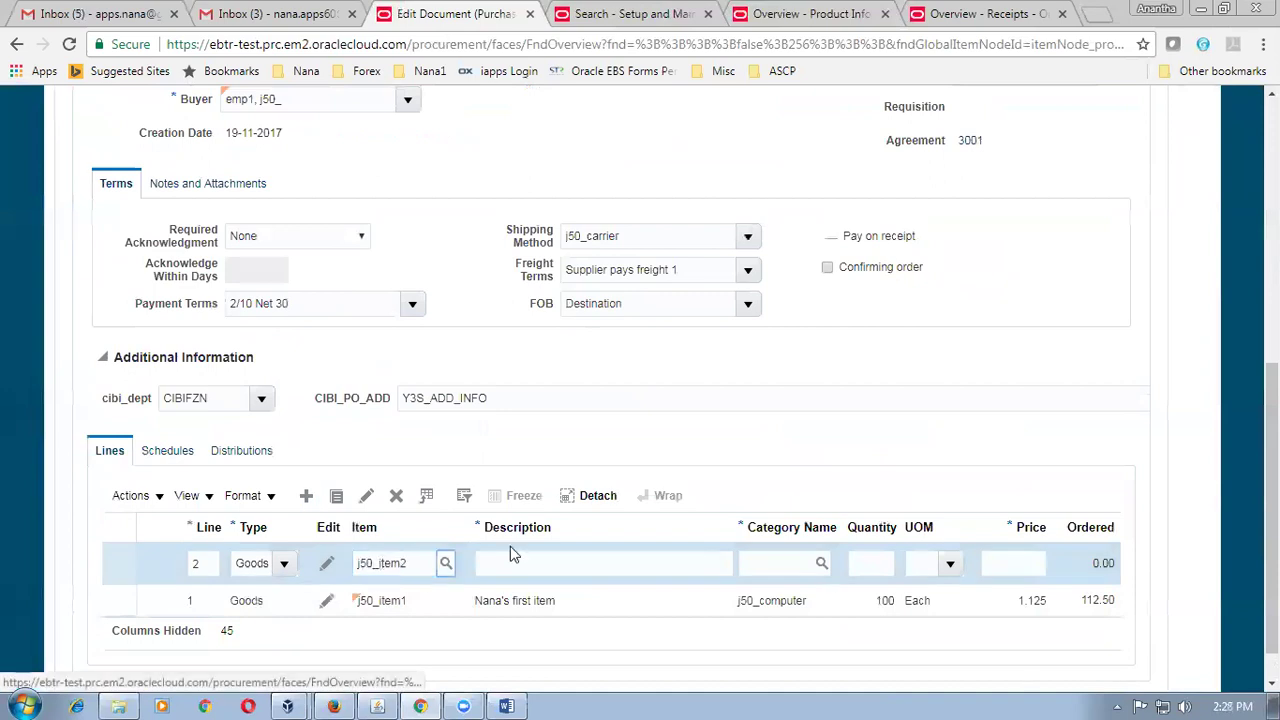
click(880, 566)
text(200)
key(Tab)
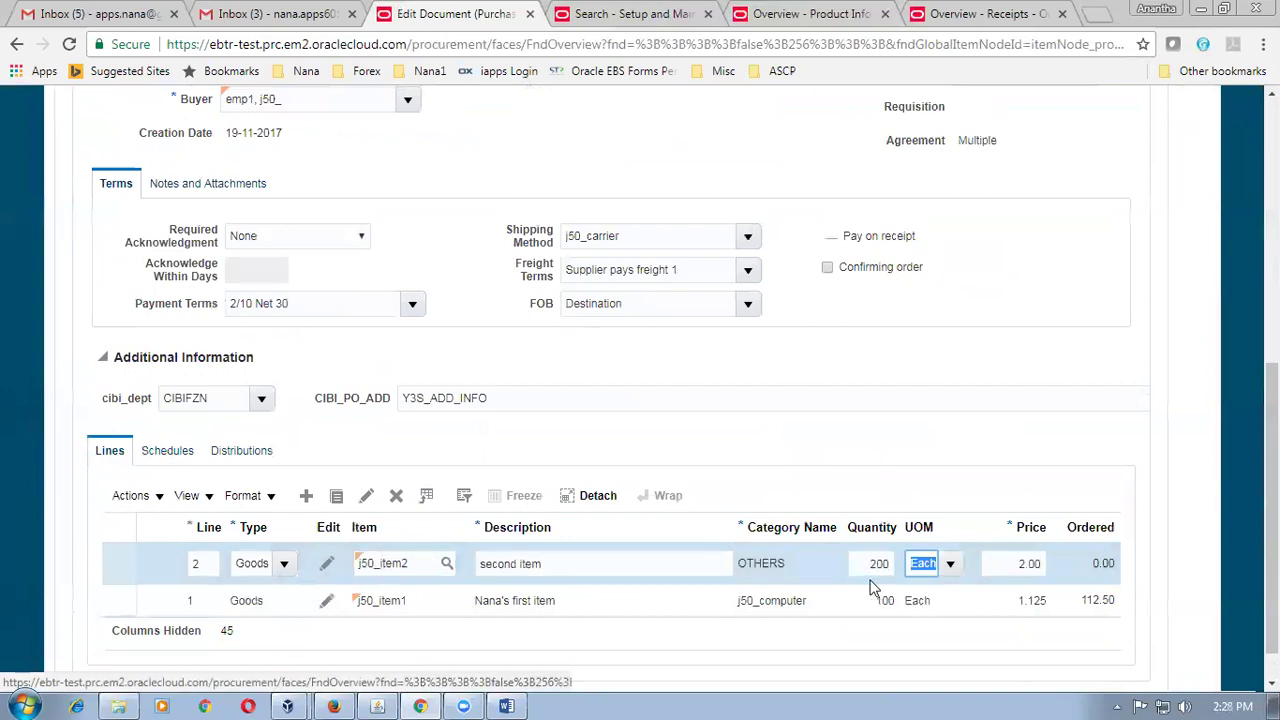
Give line 2 the same requested delivery date as line 1, 25-11-2017.
click(168, 452)
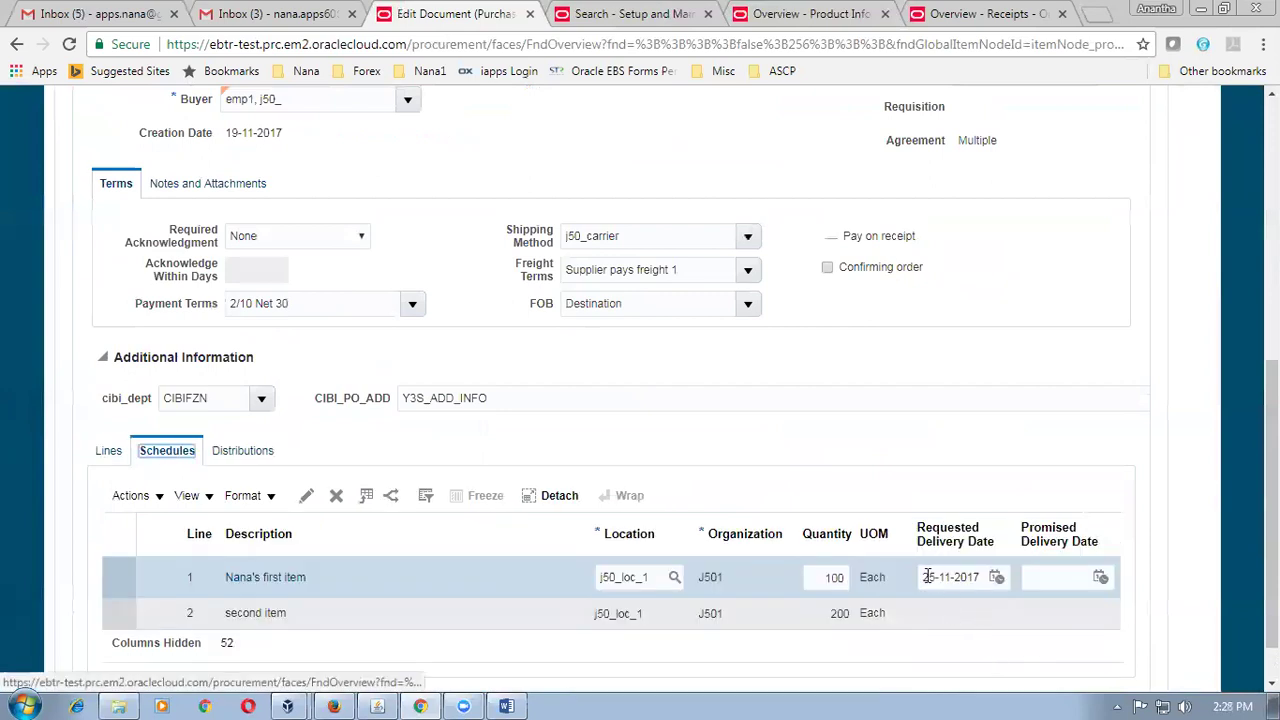
click(924, 577)
key(ctrl+c)
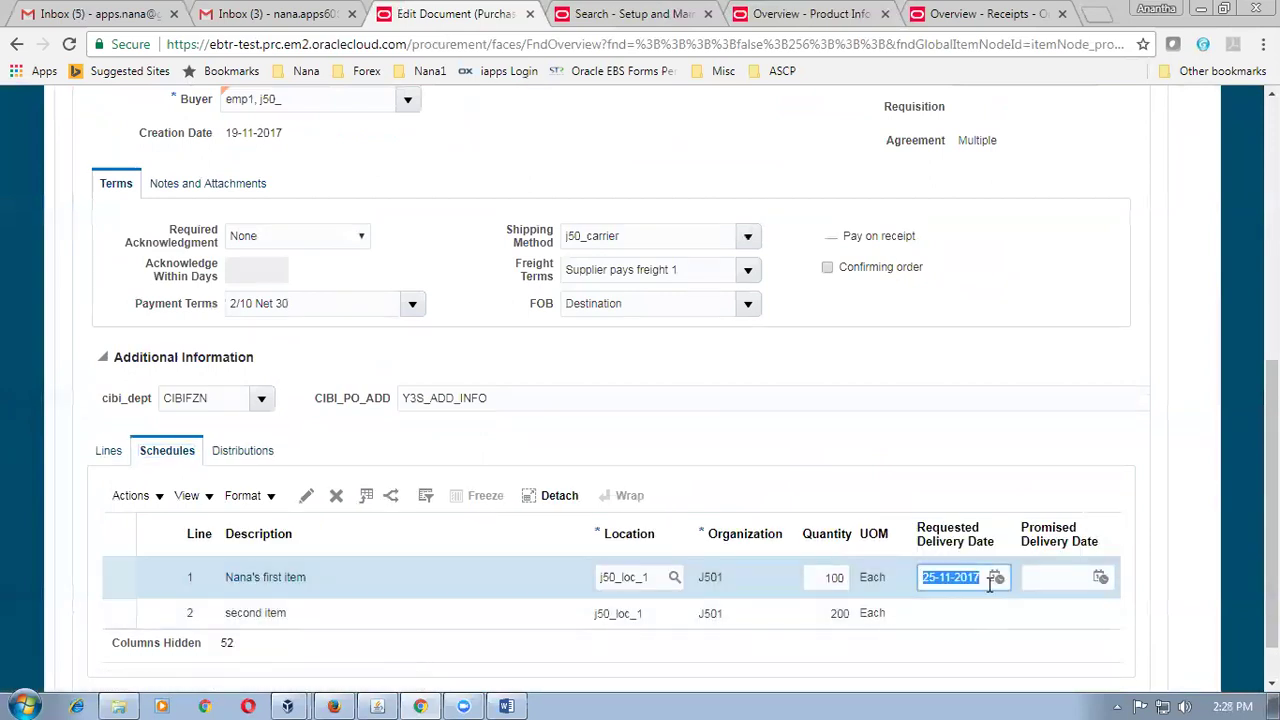
click(945, 452)
scroll(943, 464, down, 1)
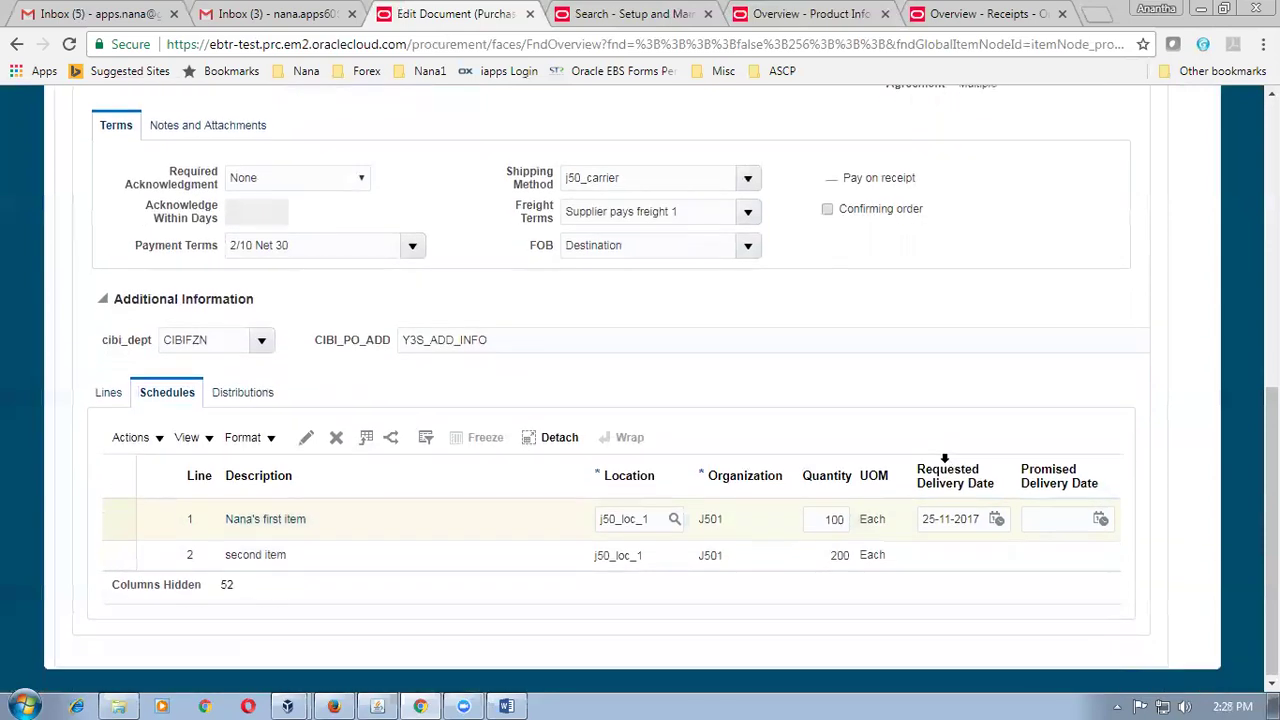
click(949, 556)
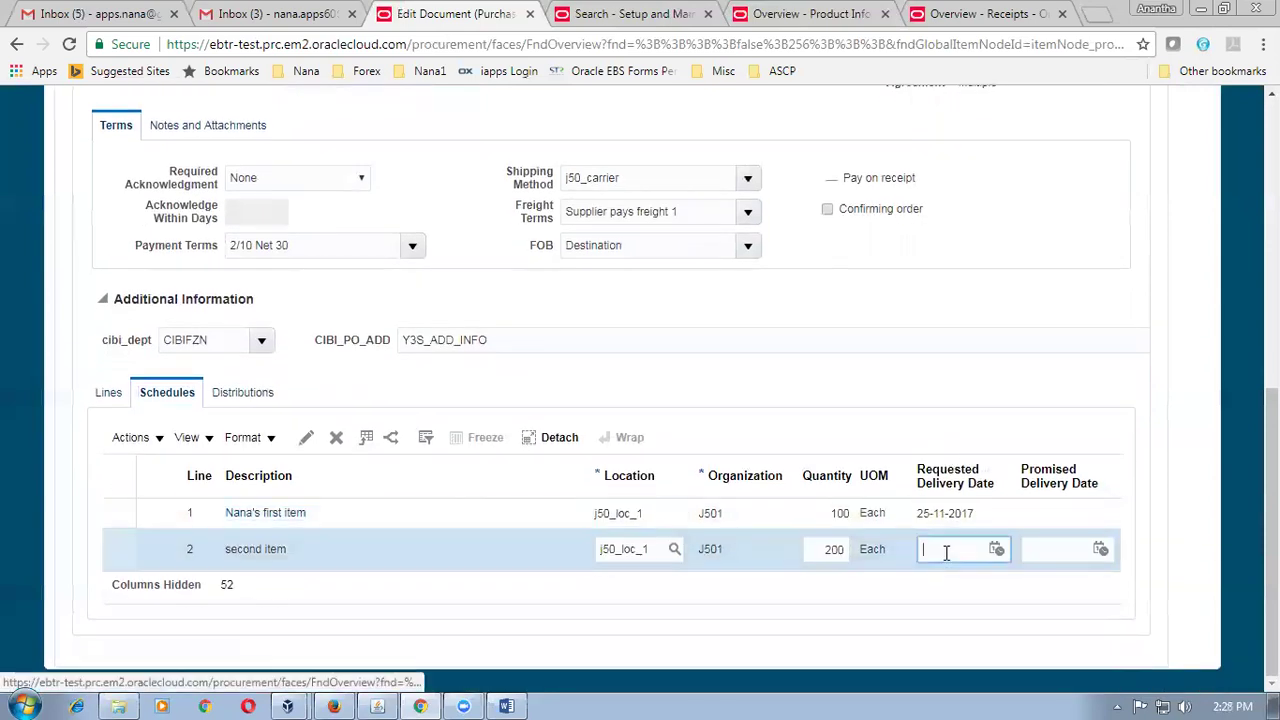
key(ctrl+v)
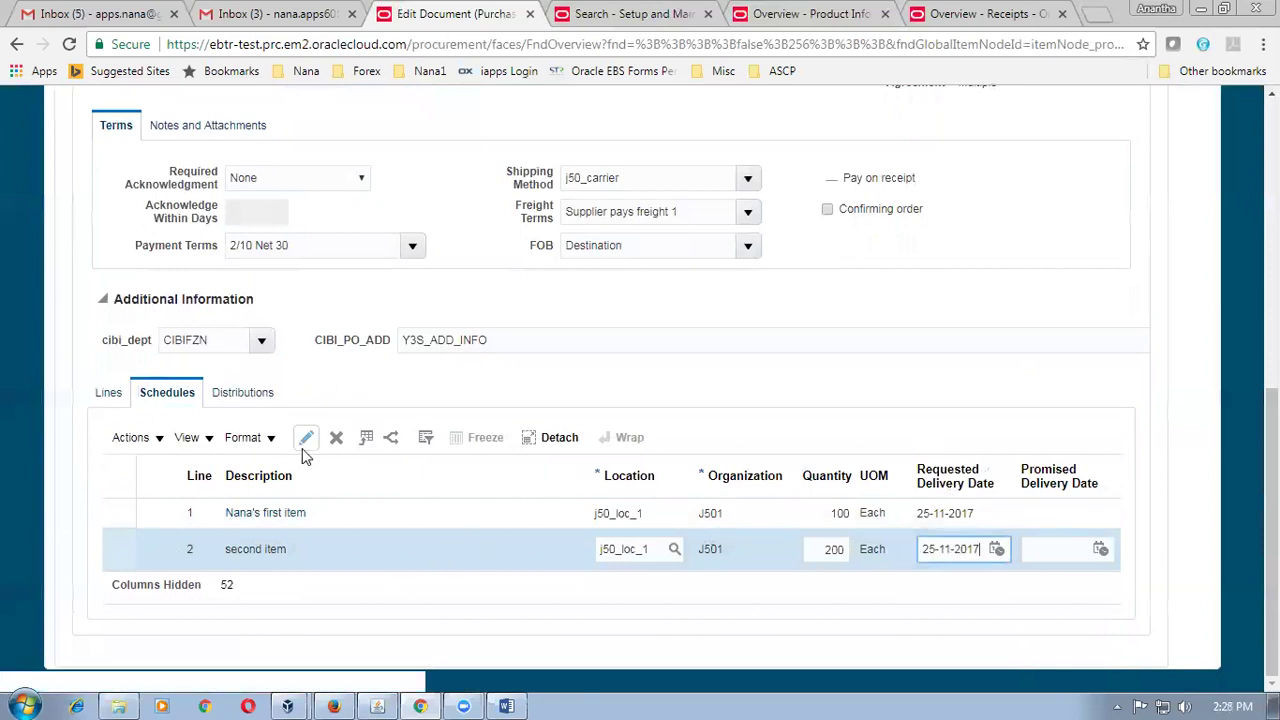
click(104, 394)
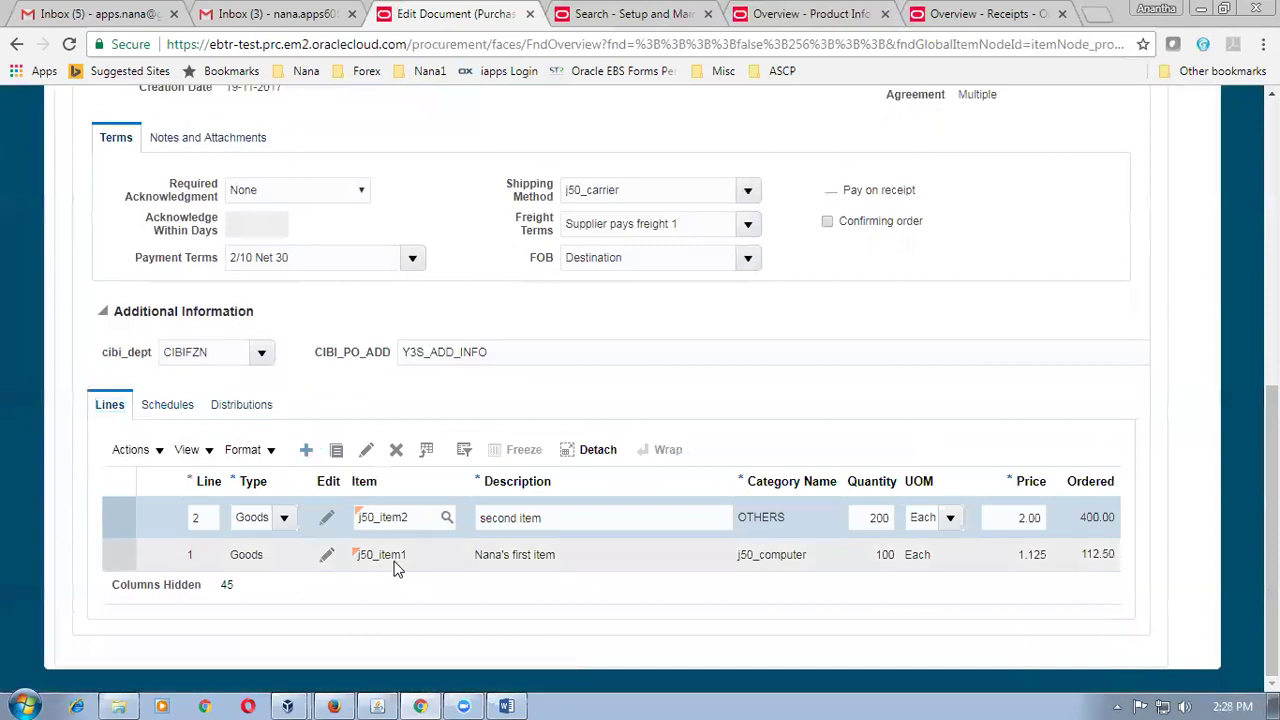
click(395, 532)
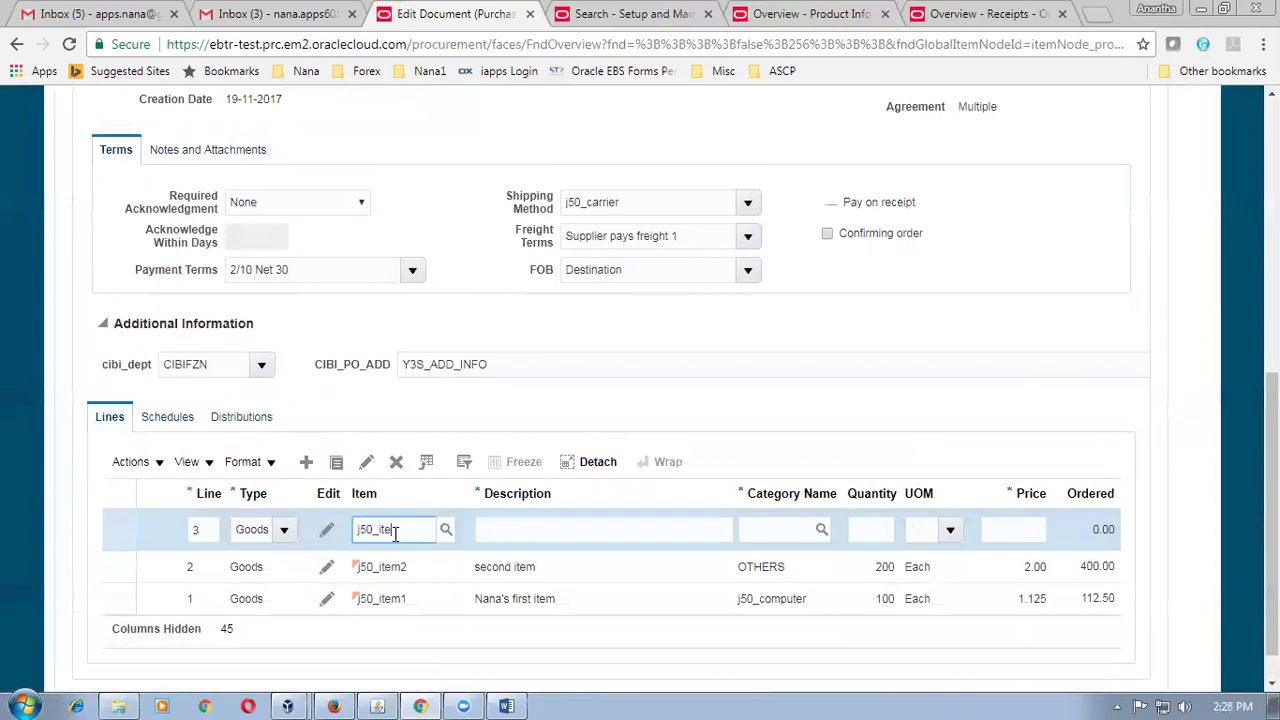
Complete line 3 with j50_item3, quantity 300, and requested delivery date 25-11-2017.
key(Tab)
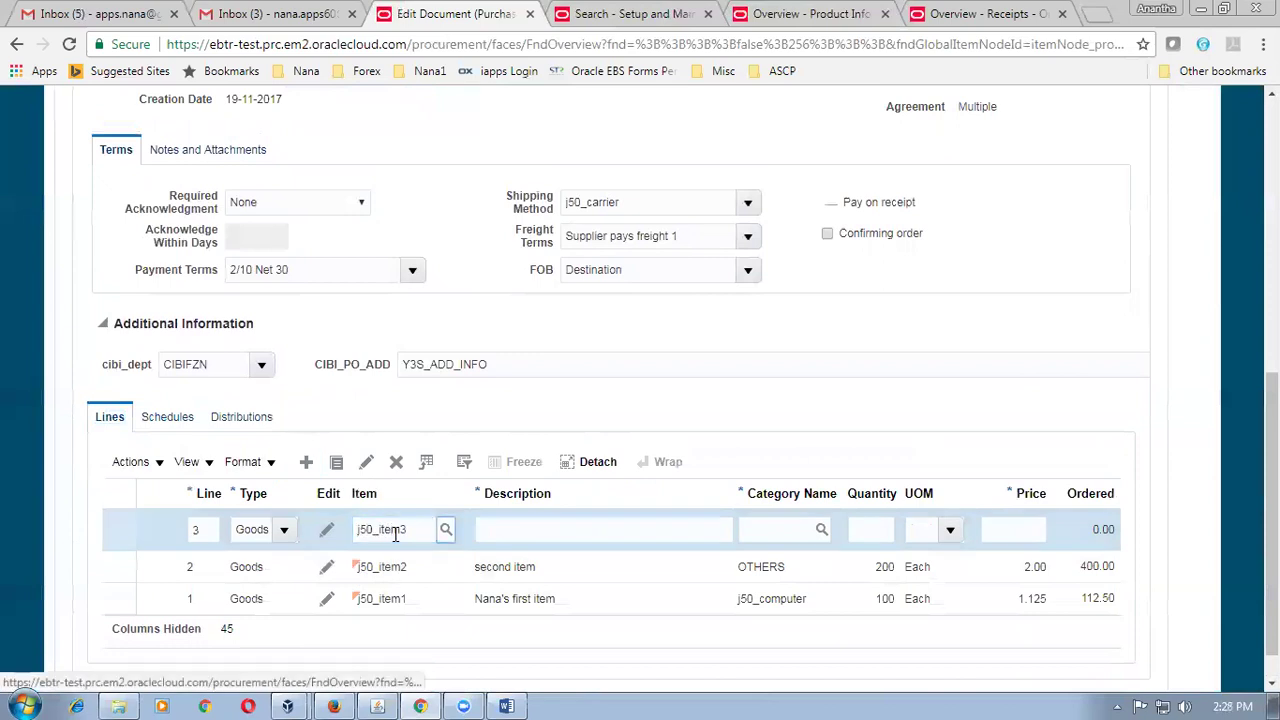
click(870, 531)
text(300)
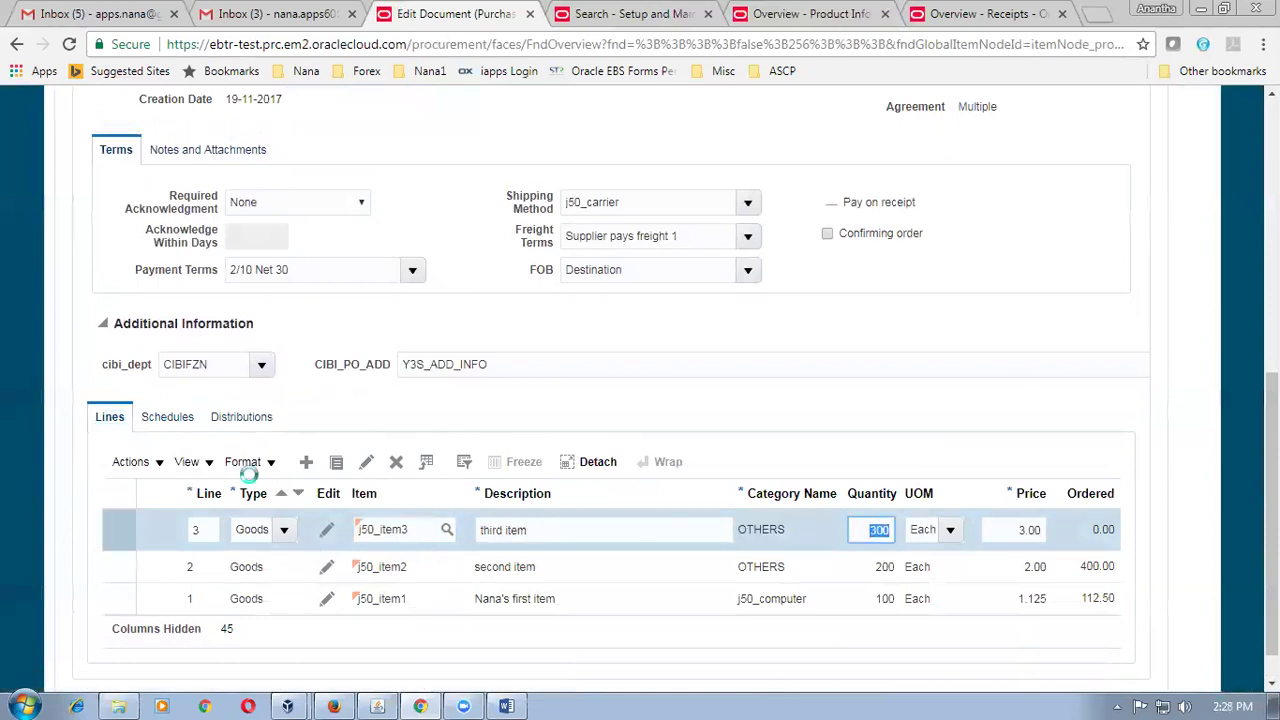
click(155, 430)
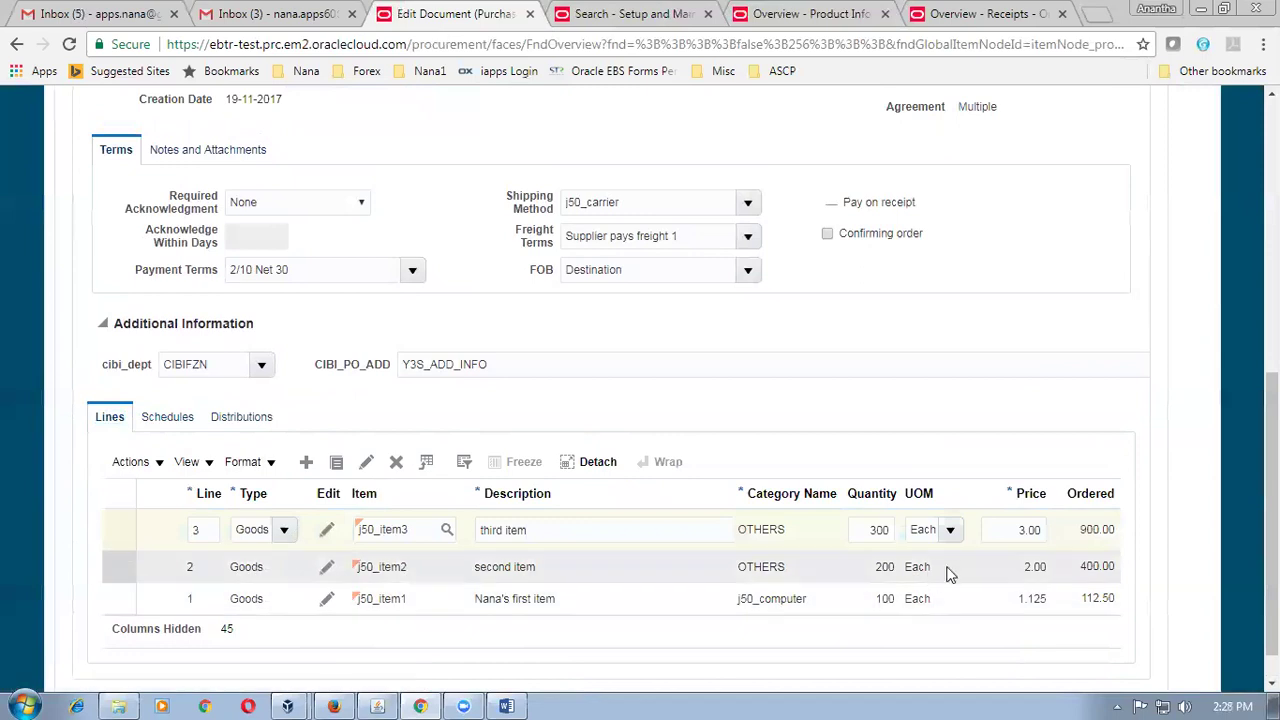
scroll(984, 546, down, 1)
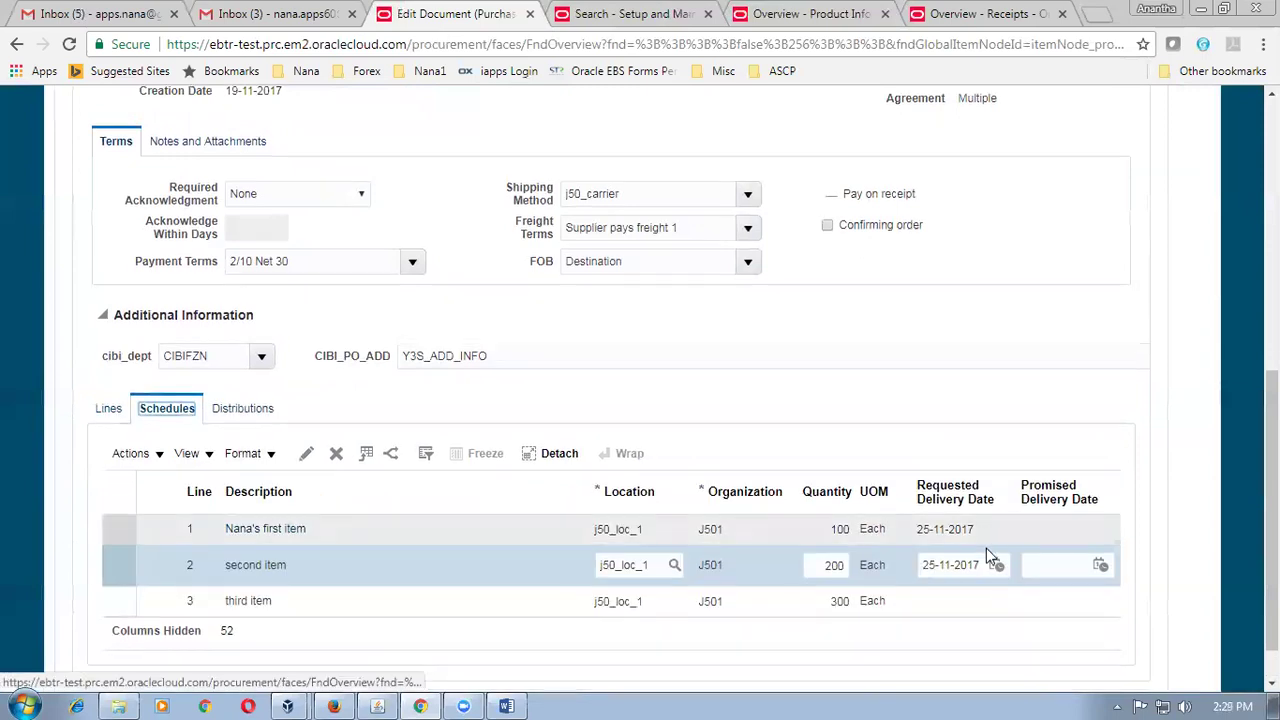
click(969, 555)
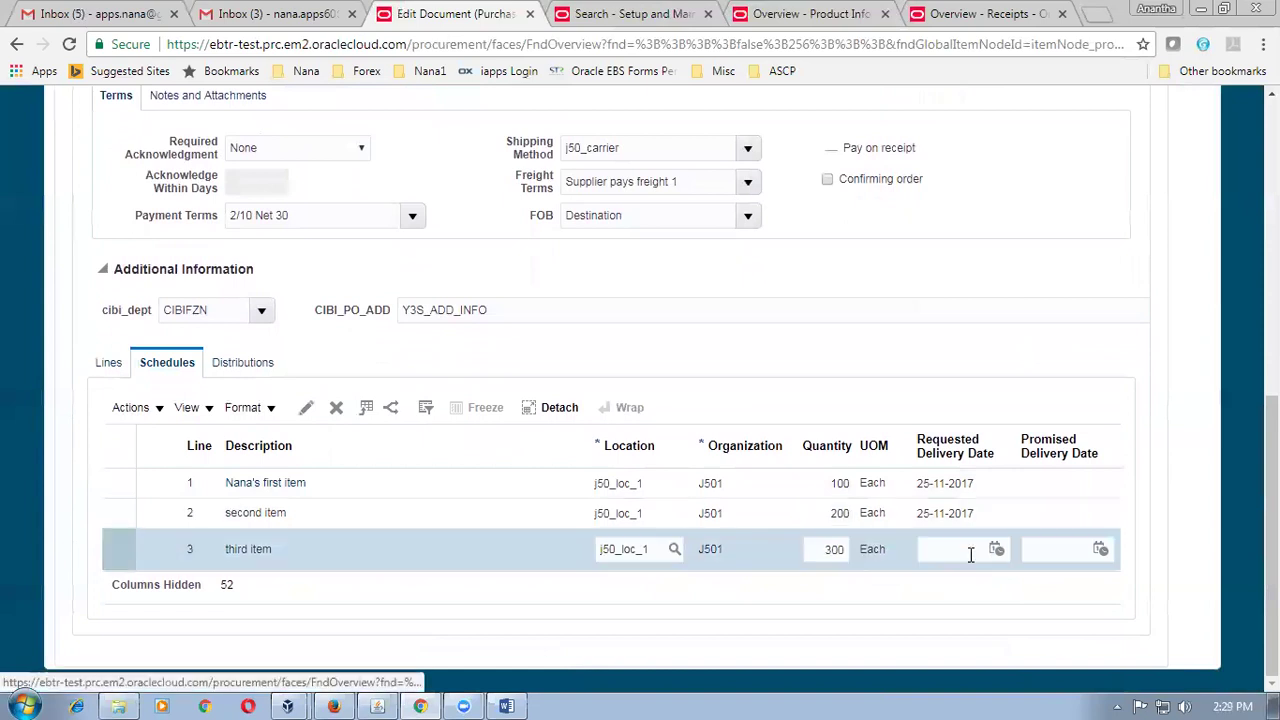
key(ctrl+v)
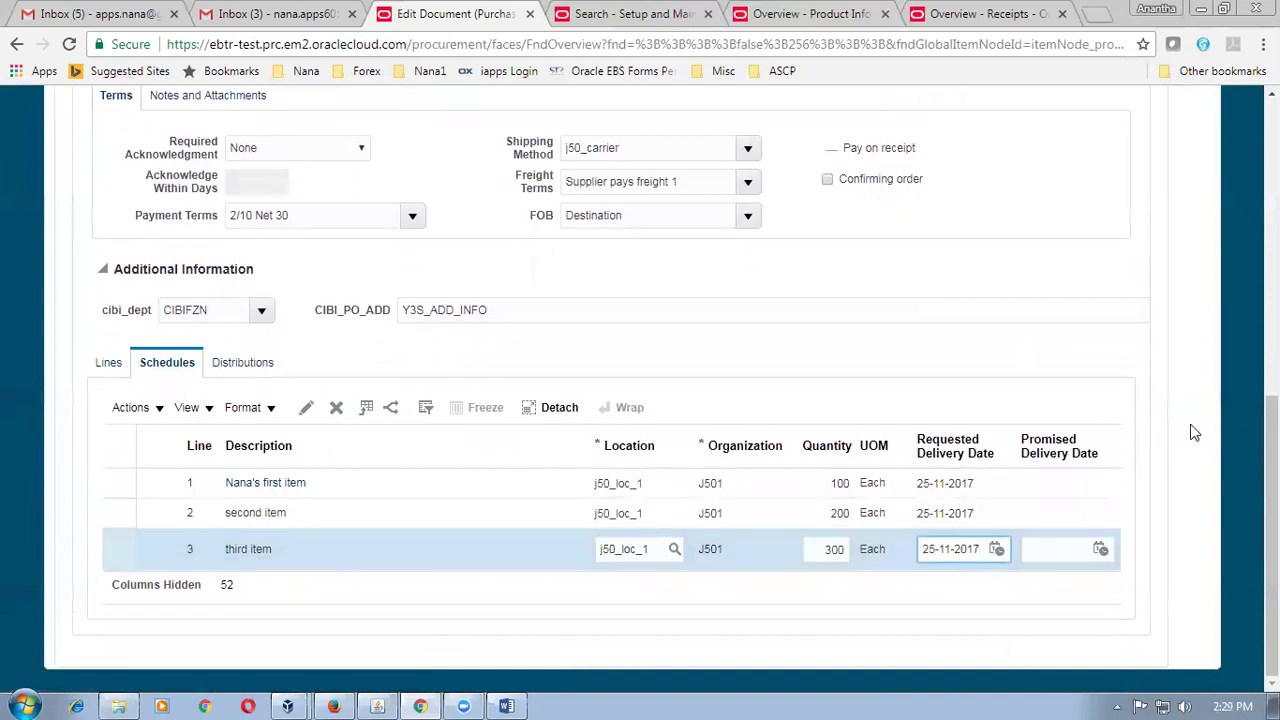
scroll(1120, 300, up, 10)
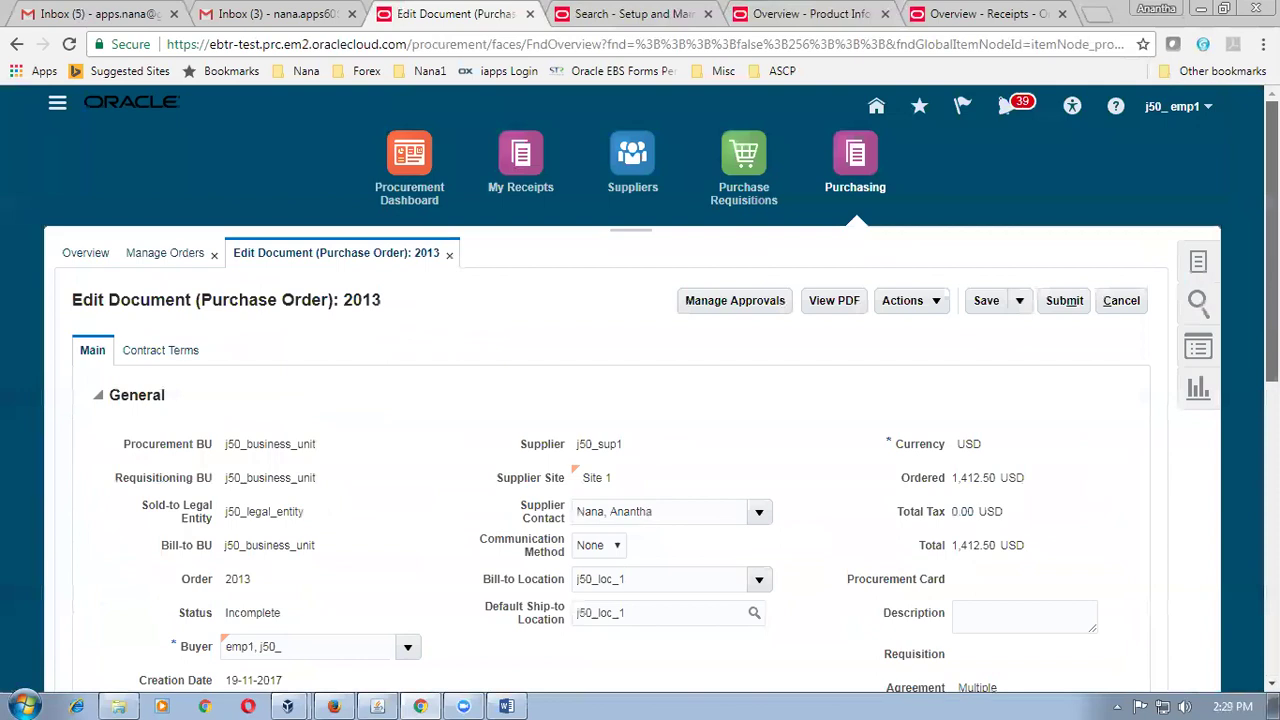
Submit order 2013, dismiss the agreement 3000 limit error, then save and close it.
click(1062, 301)
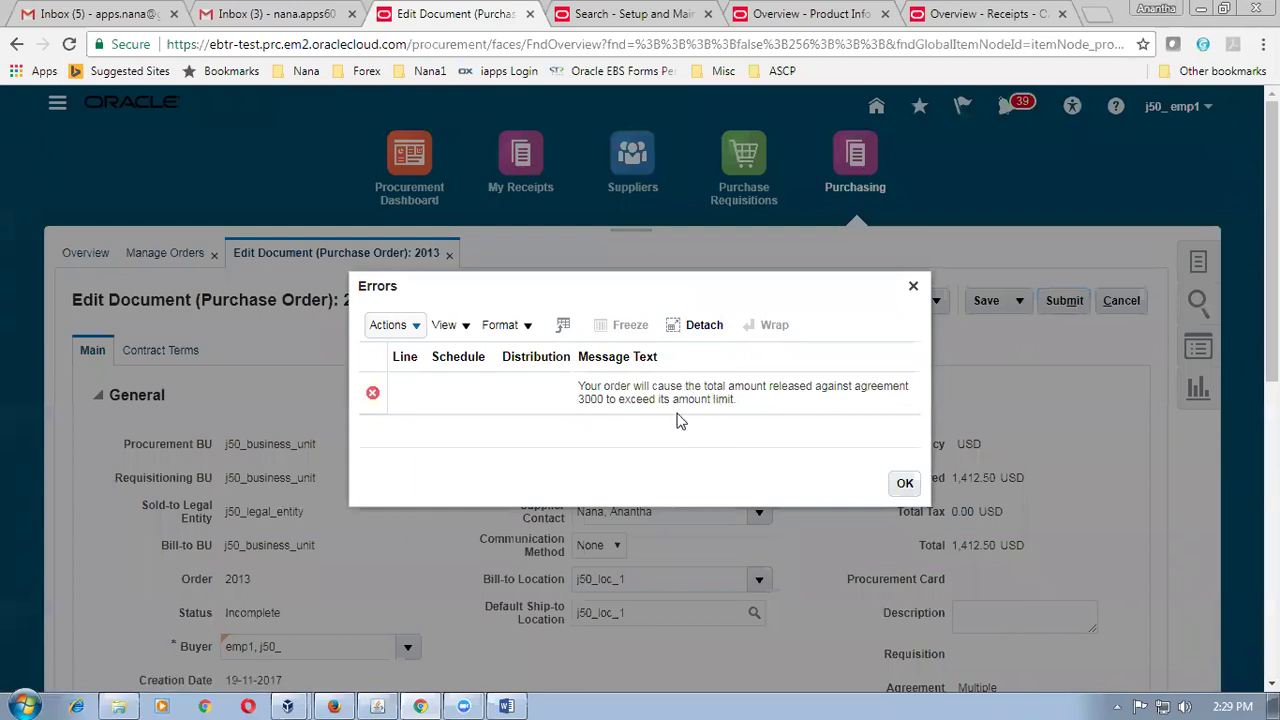
click(908, 494)
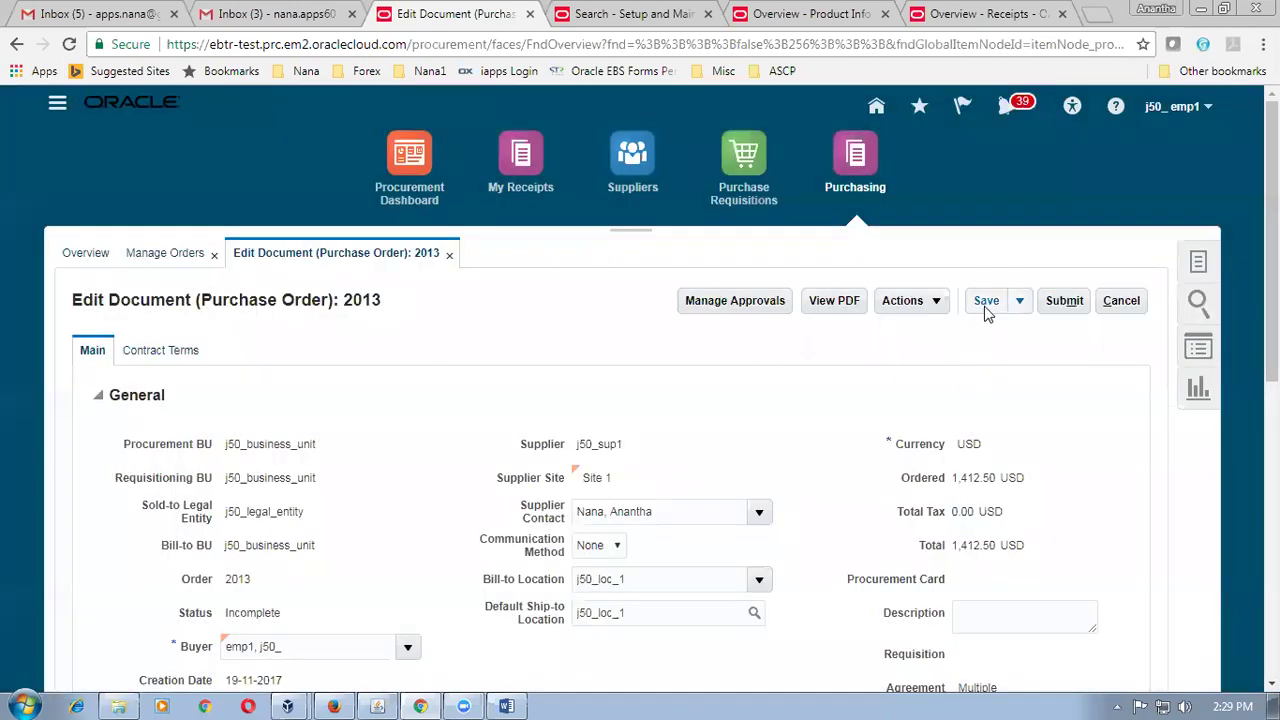
click(986, 304)
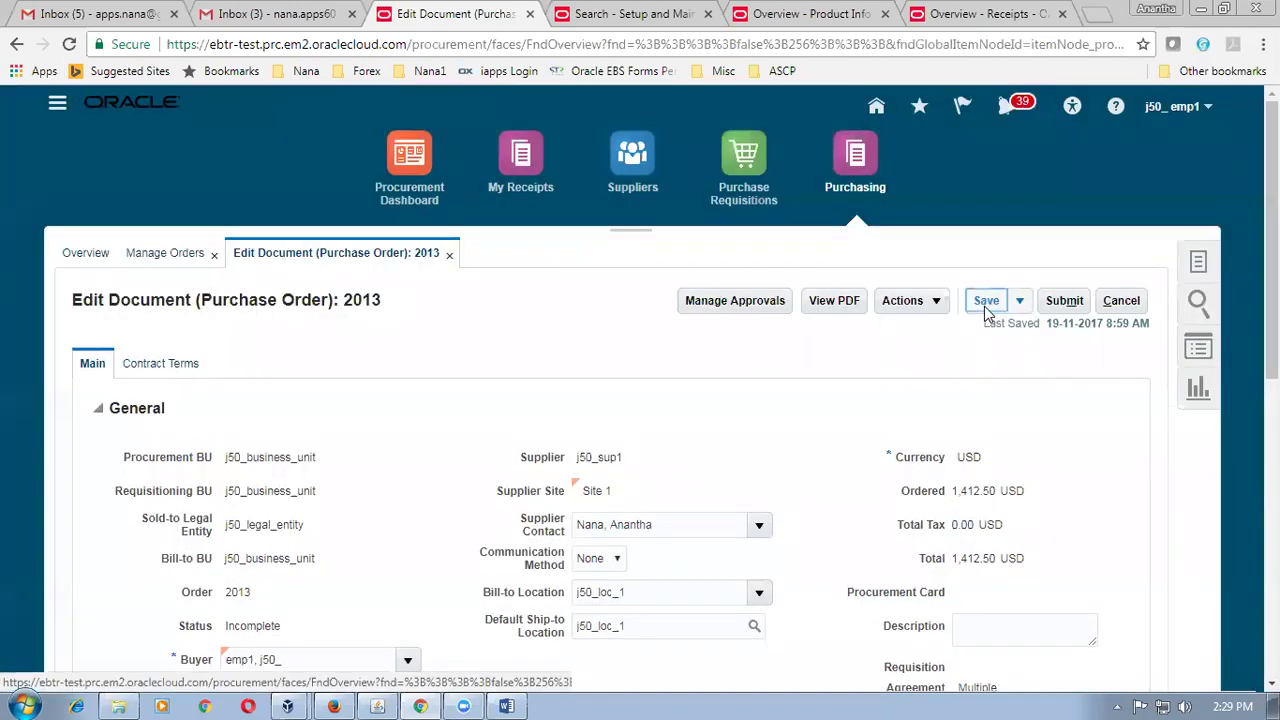
click(449, 253)
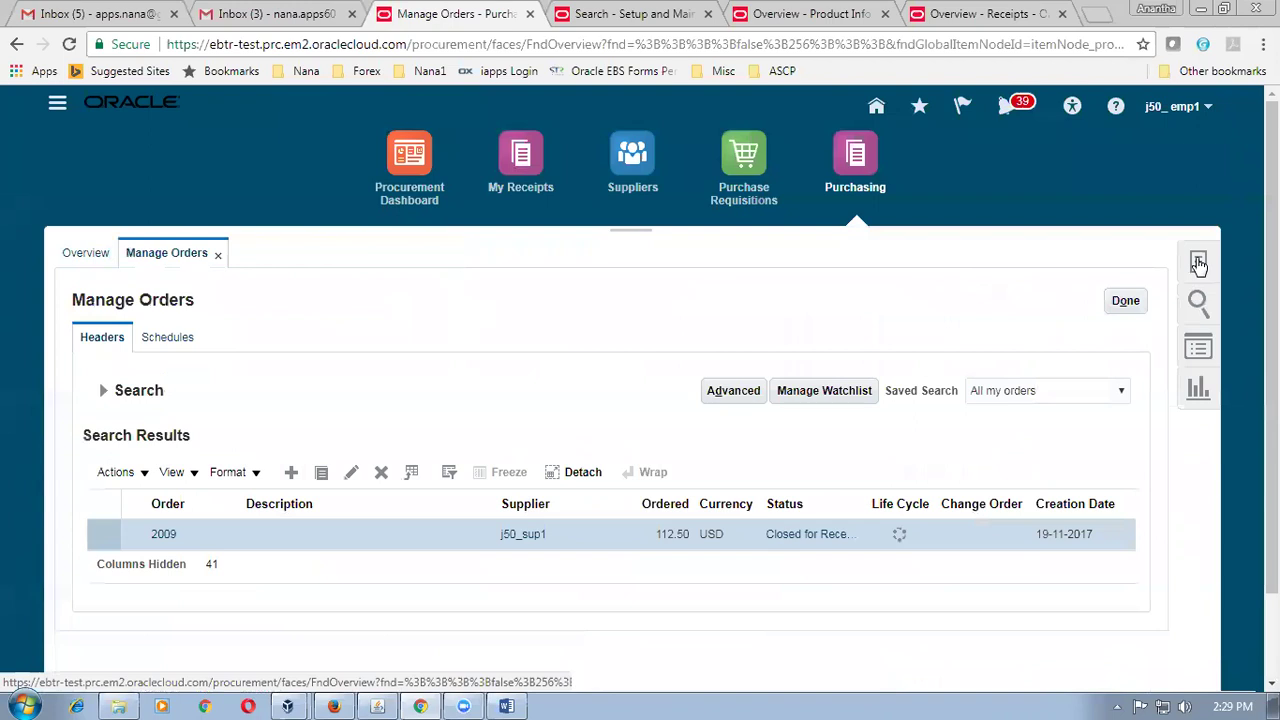
Search Manage Agreements for agreement 3000 and open it for editing as change order 2.
click(1199, 263)
click(962, 468)
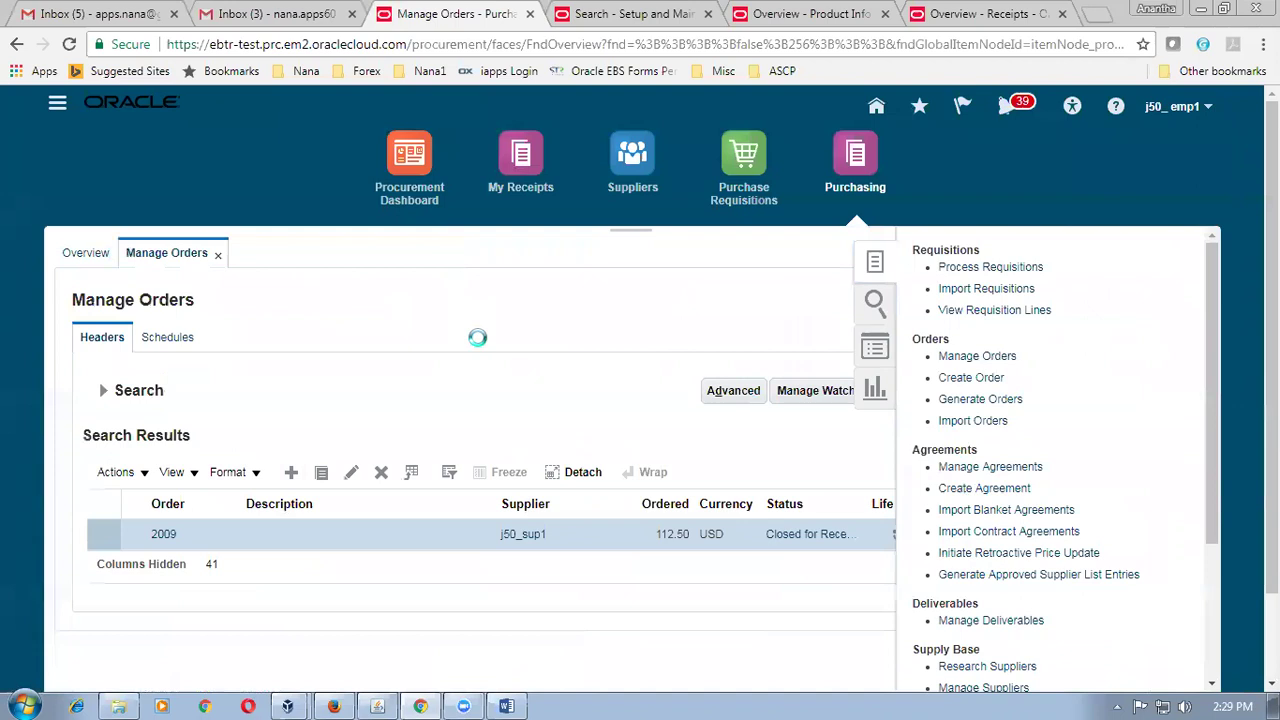
scroll(486, 354, down, 3)
click(397, 372)
text(3000)
key(Tab)
click(1004, 399)
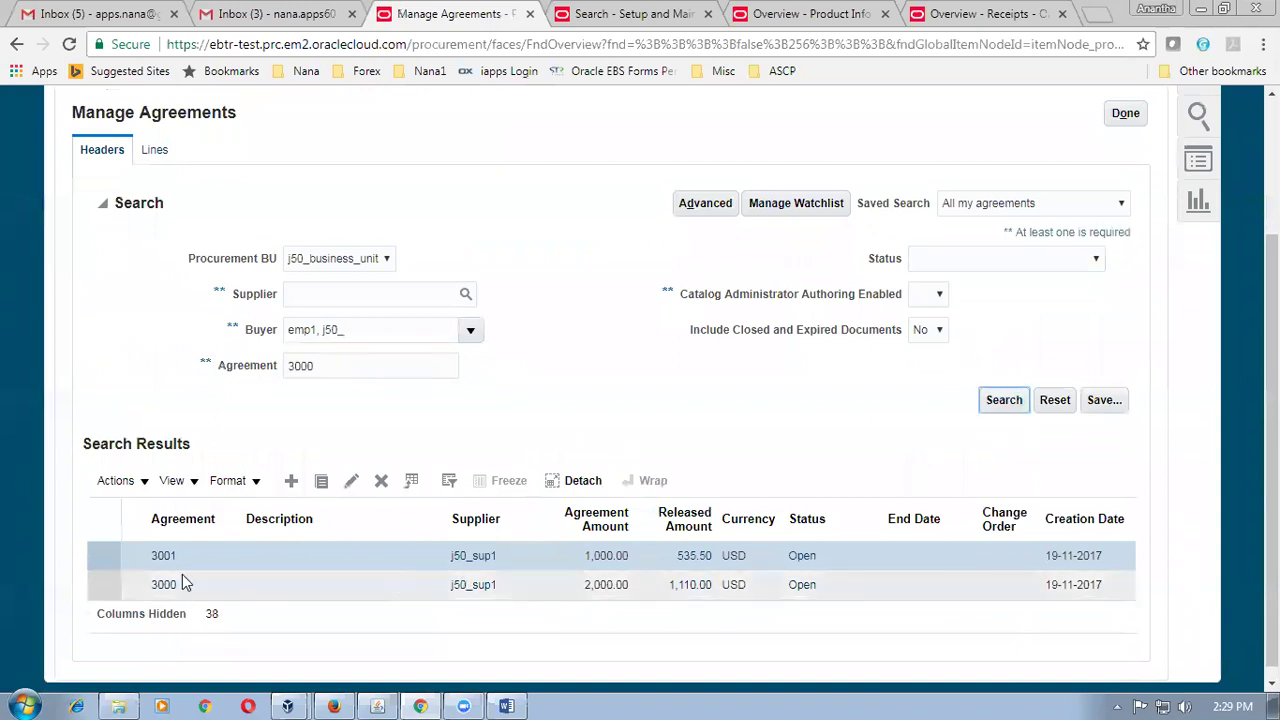
click(92, 442)
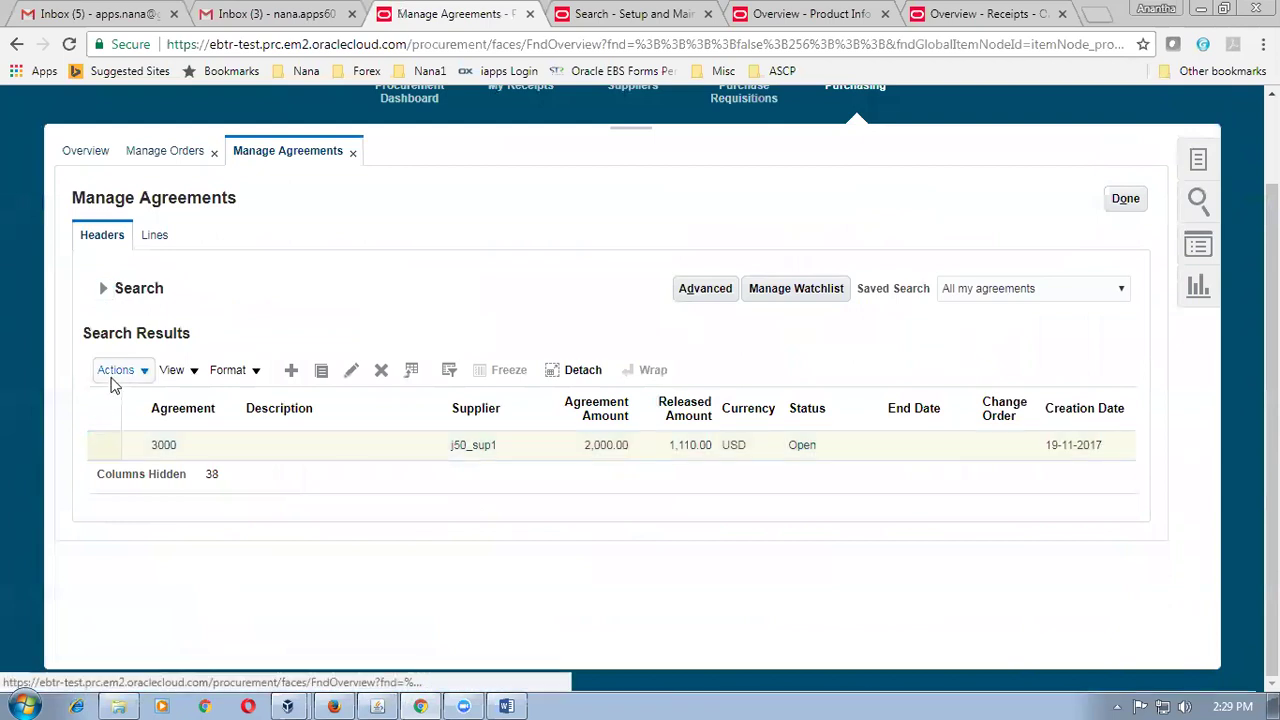
click(352, 371)
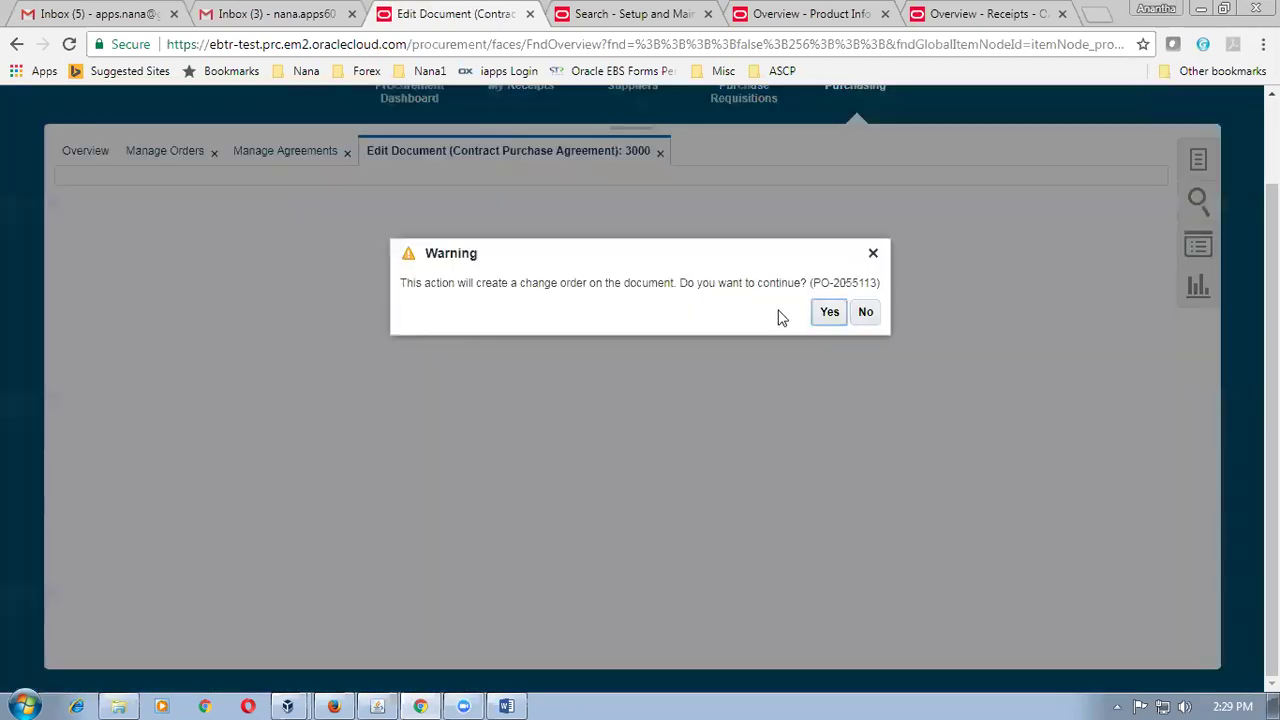
drag(558, 283, 645, 283)
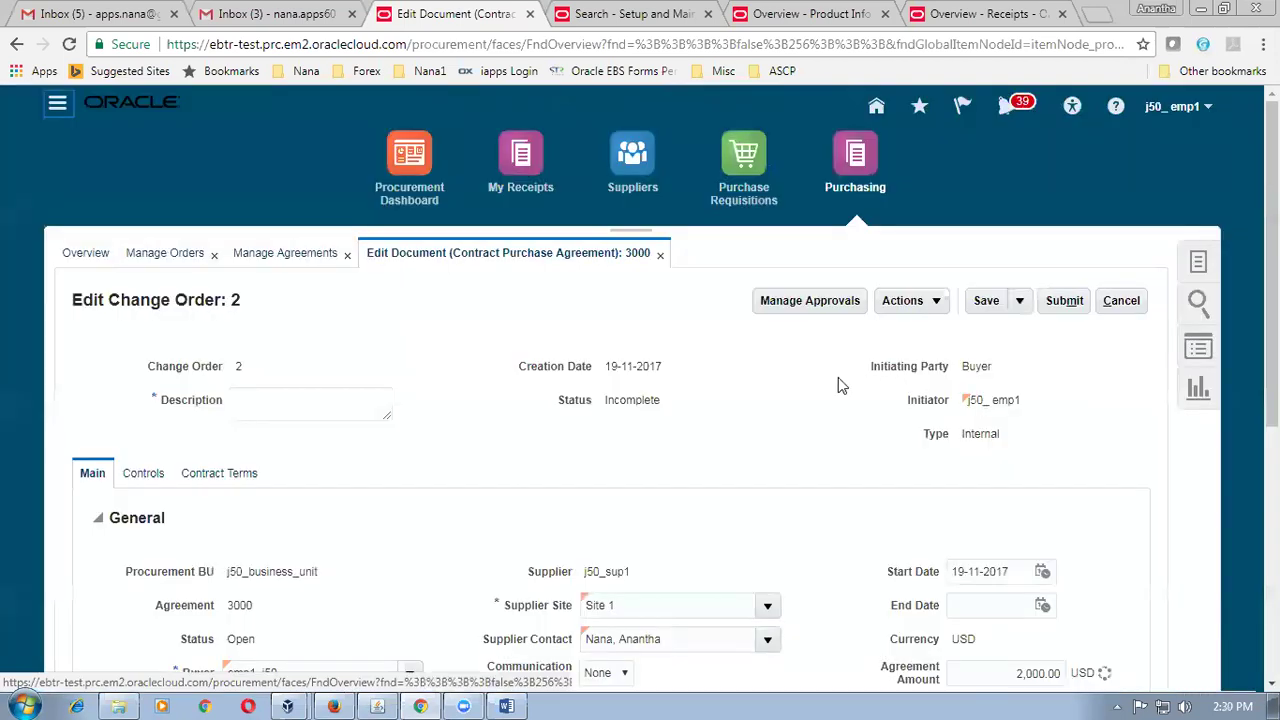
Change agreement 3000's amount from 2,000.00 to 2,000,000.00.
scroll(840, 385, down, 2)
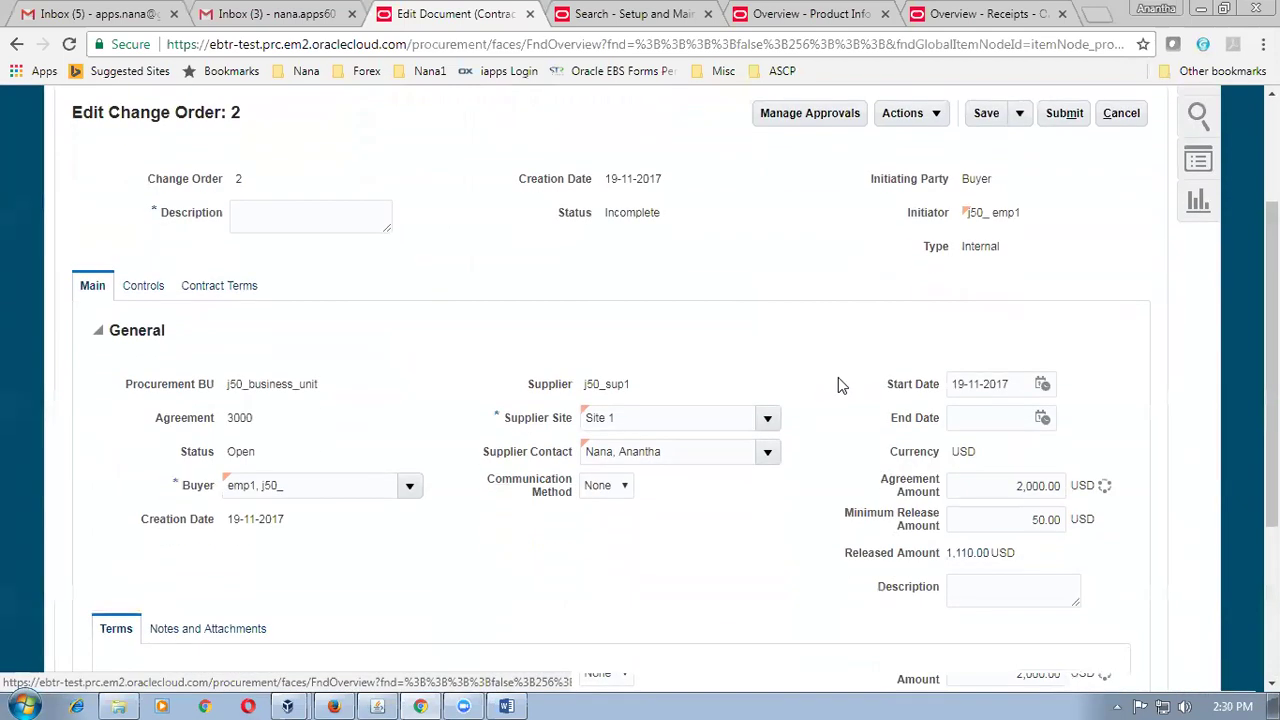
scroll(840, 385, down, 1)
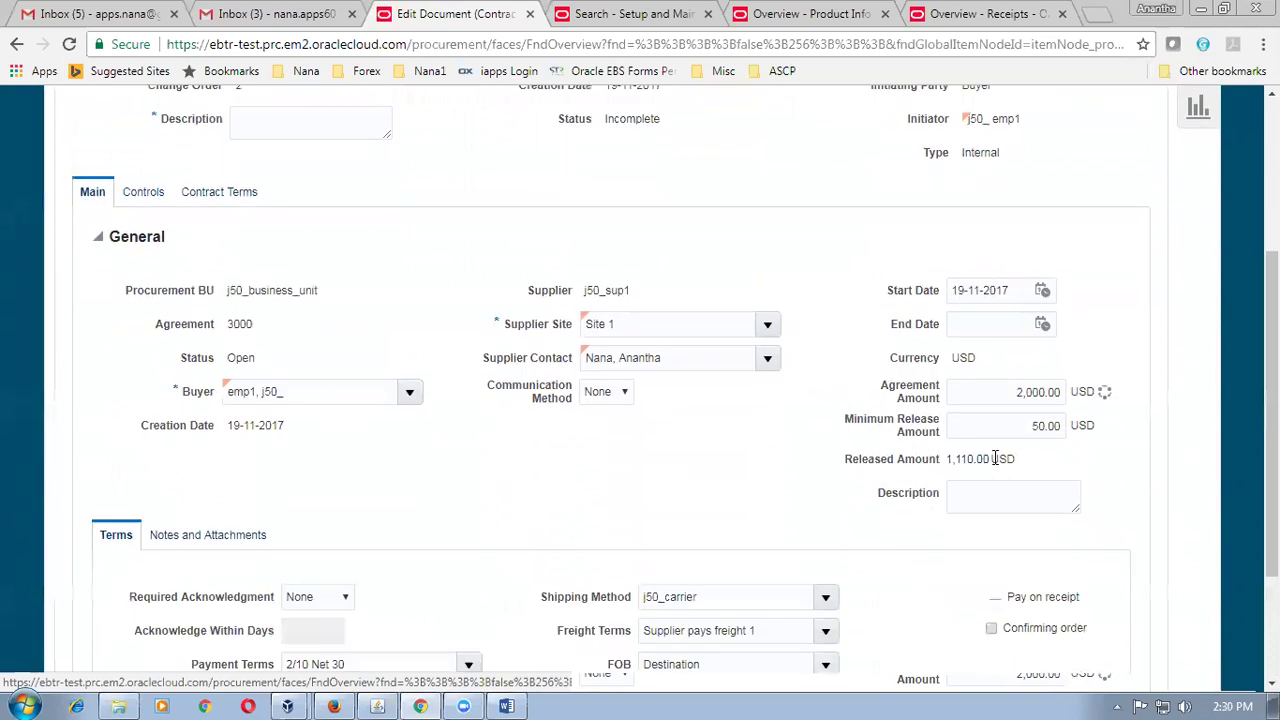
click(976, 397)
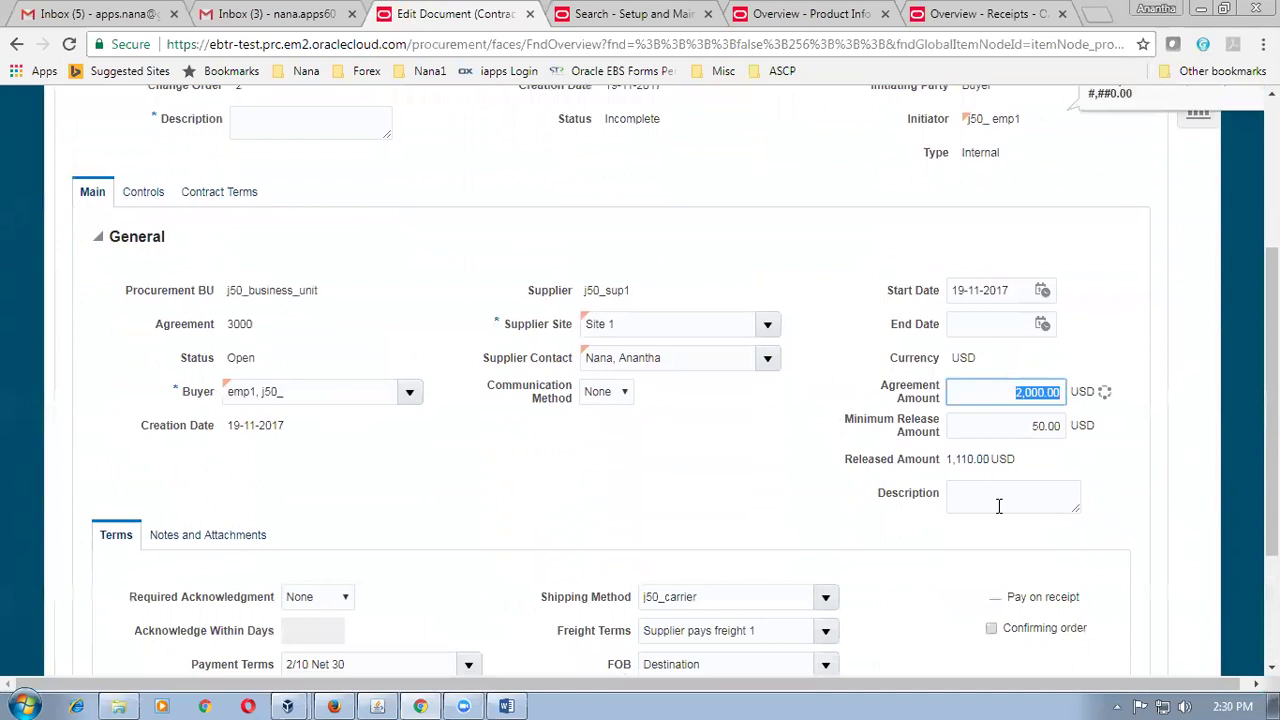
key(BackSpace)
click(1197, 470)
click(982, 391)
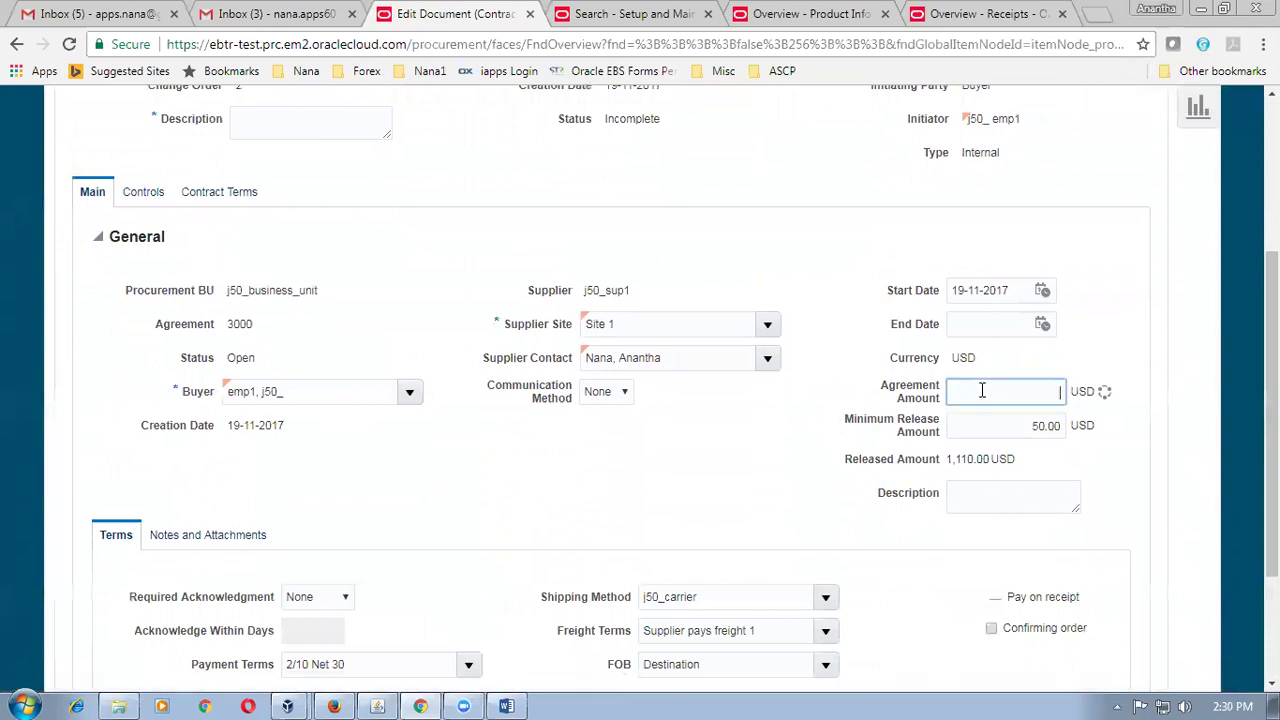
text(2000000)
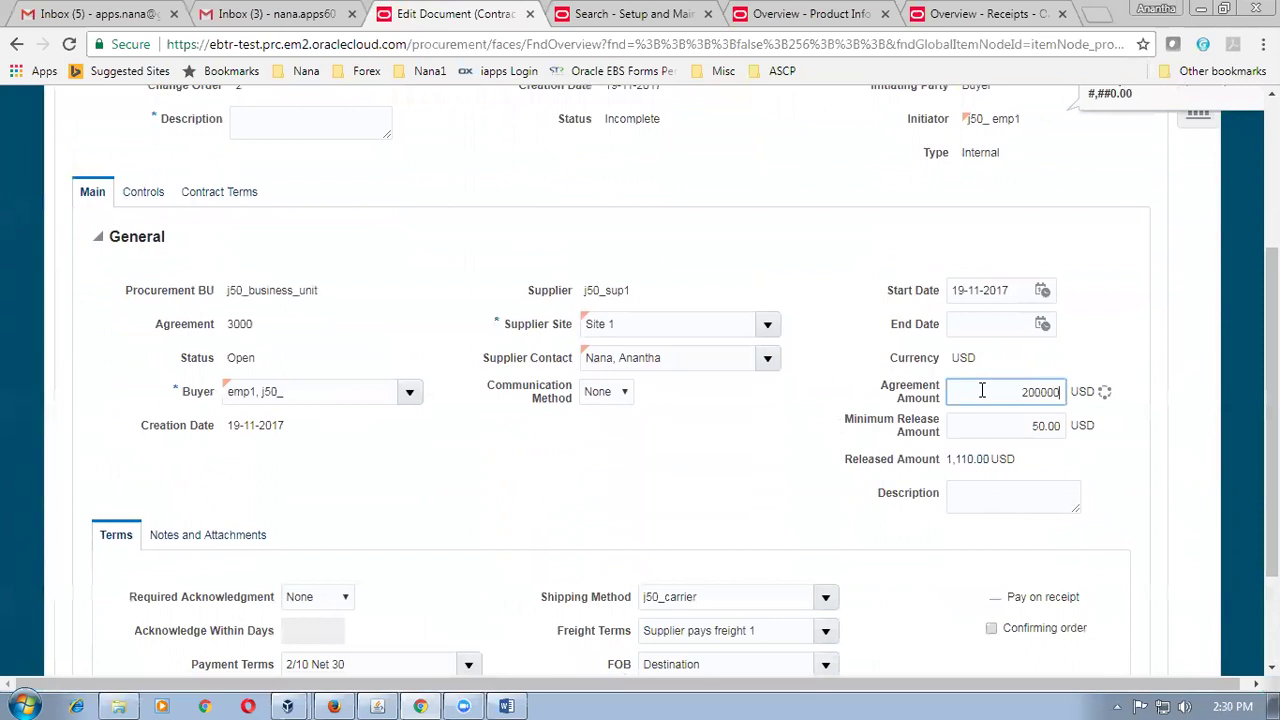
click(1181, 424)
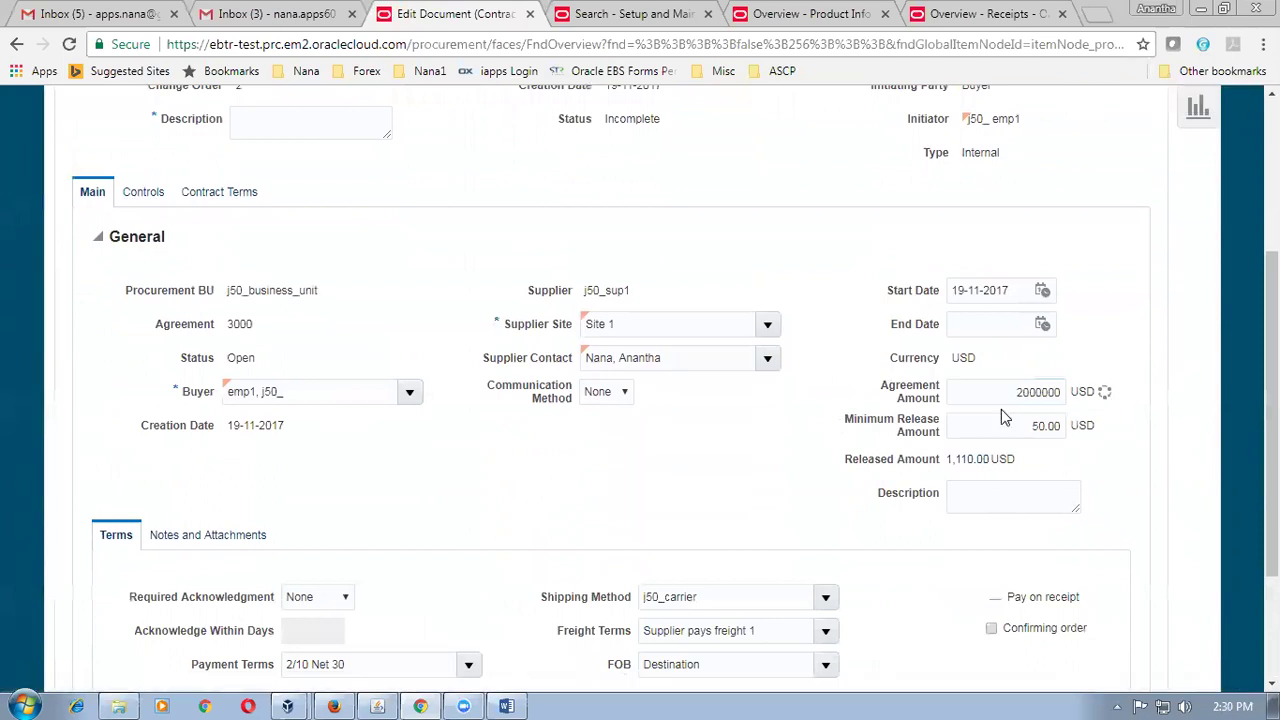
drag(991, 397, 1066, 399)
Enter the description 'enhanceme' and submit change order 2 for approval.
click(1205, 414)
drag(1271, 410, 1271, 300)
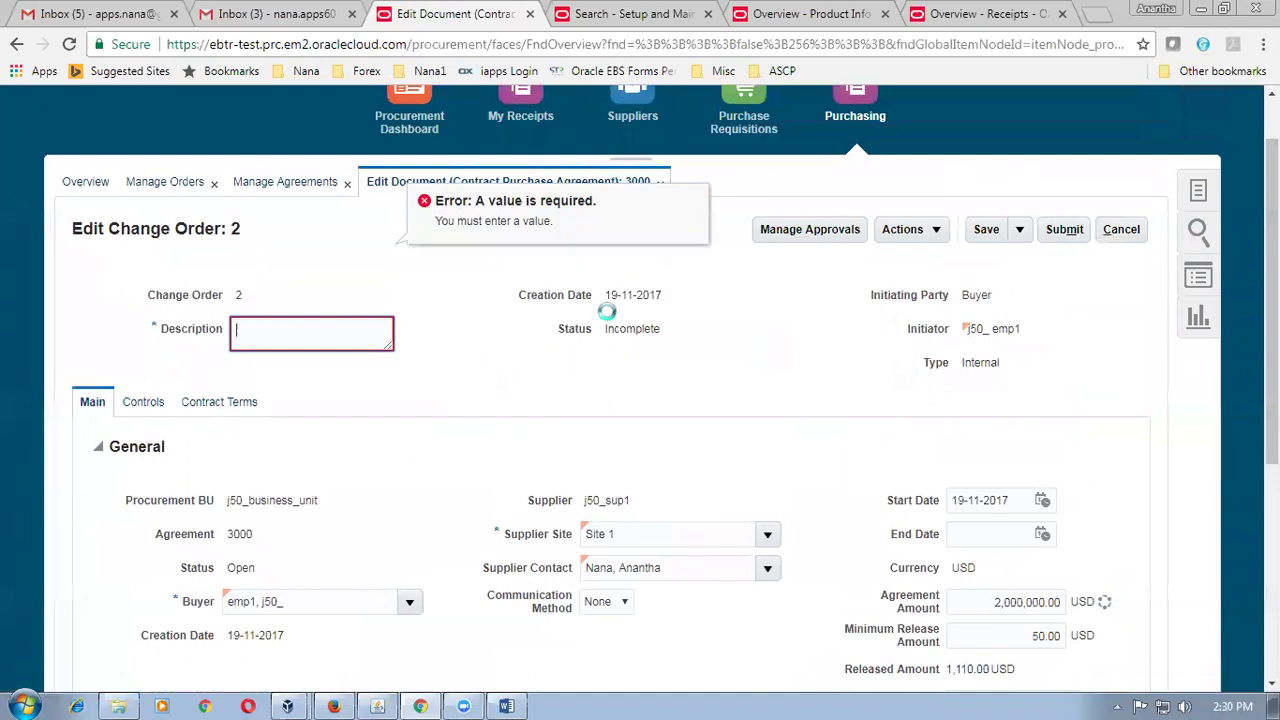
text(enhancement of AA)
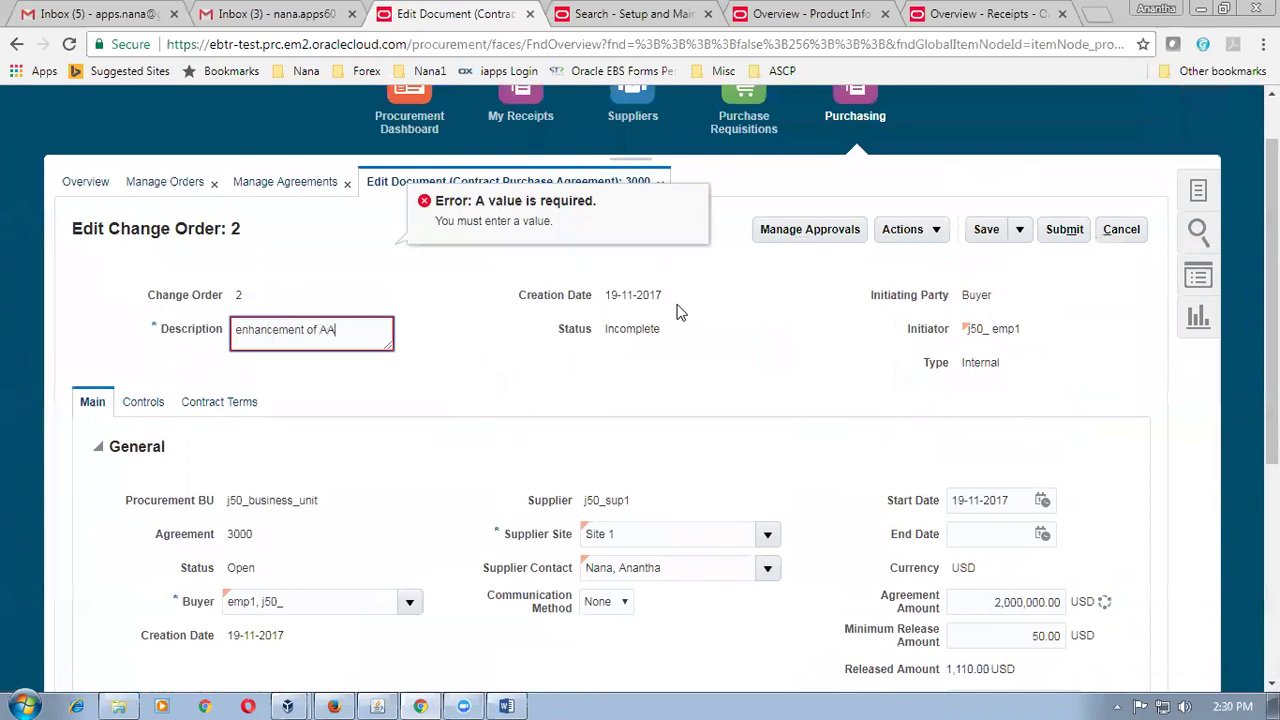
click(752, 330)
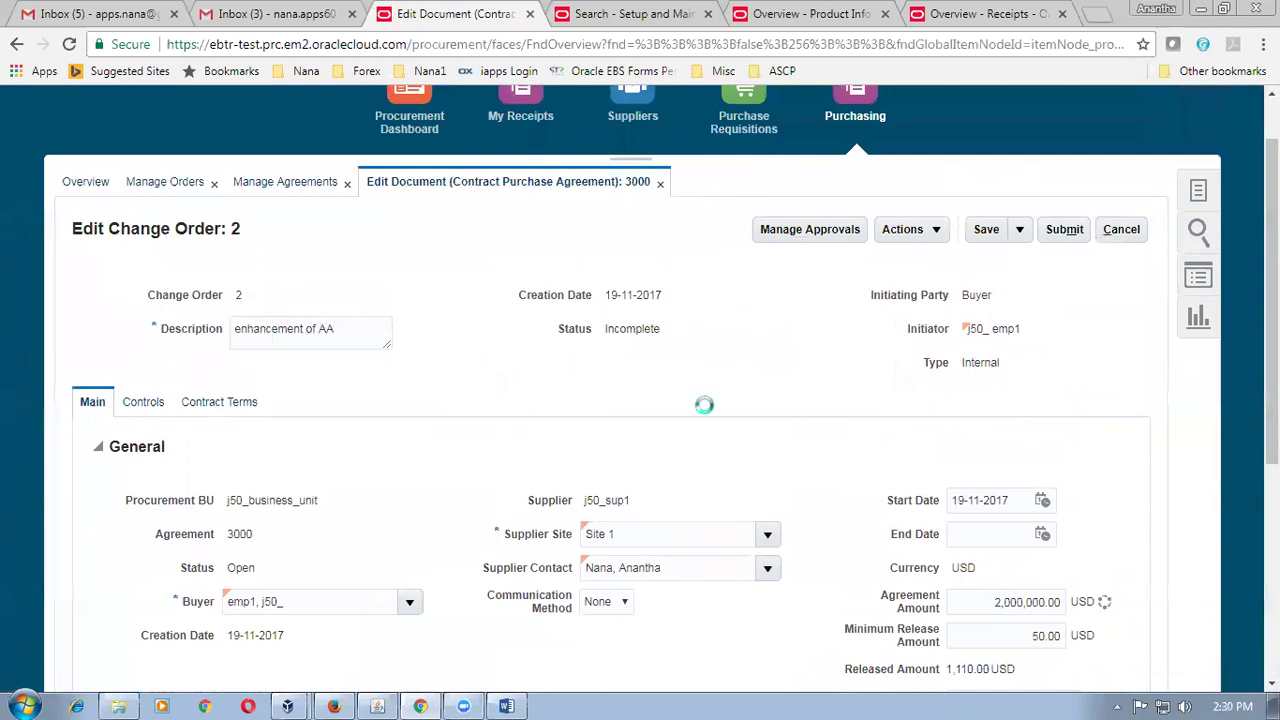
click(1066, 232)
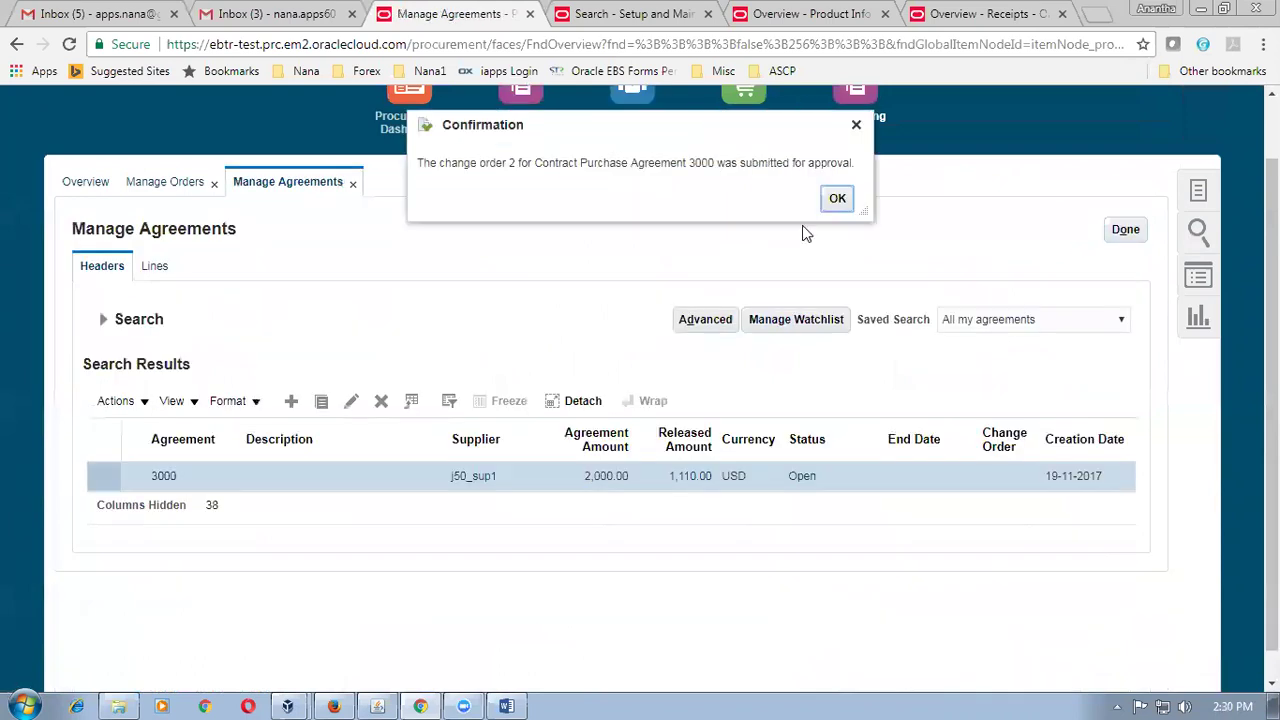
click(836, 206)
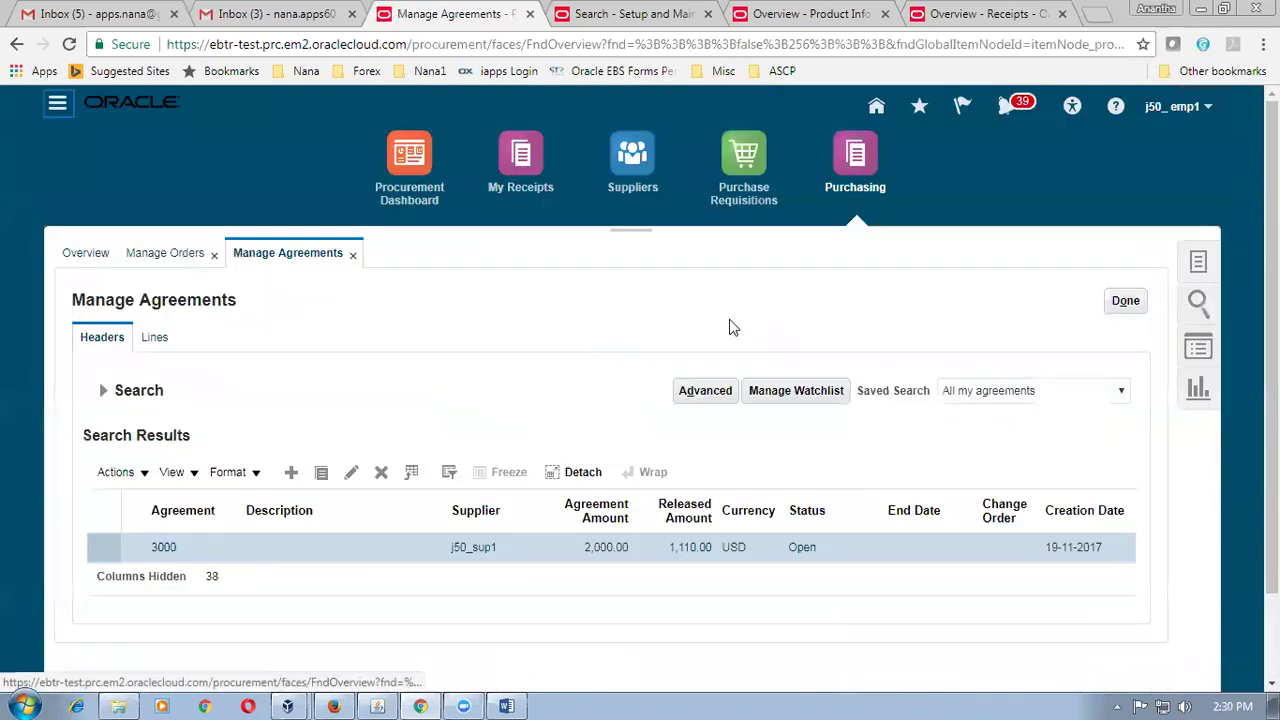
Search Manage Orders for order 2013 and open it.
click(355, 258)
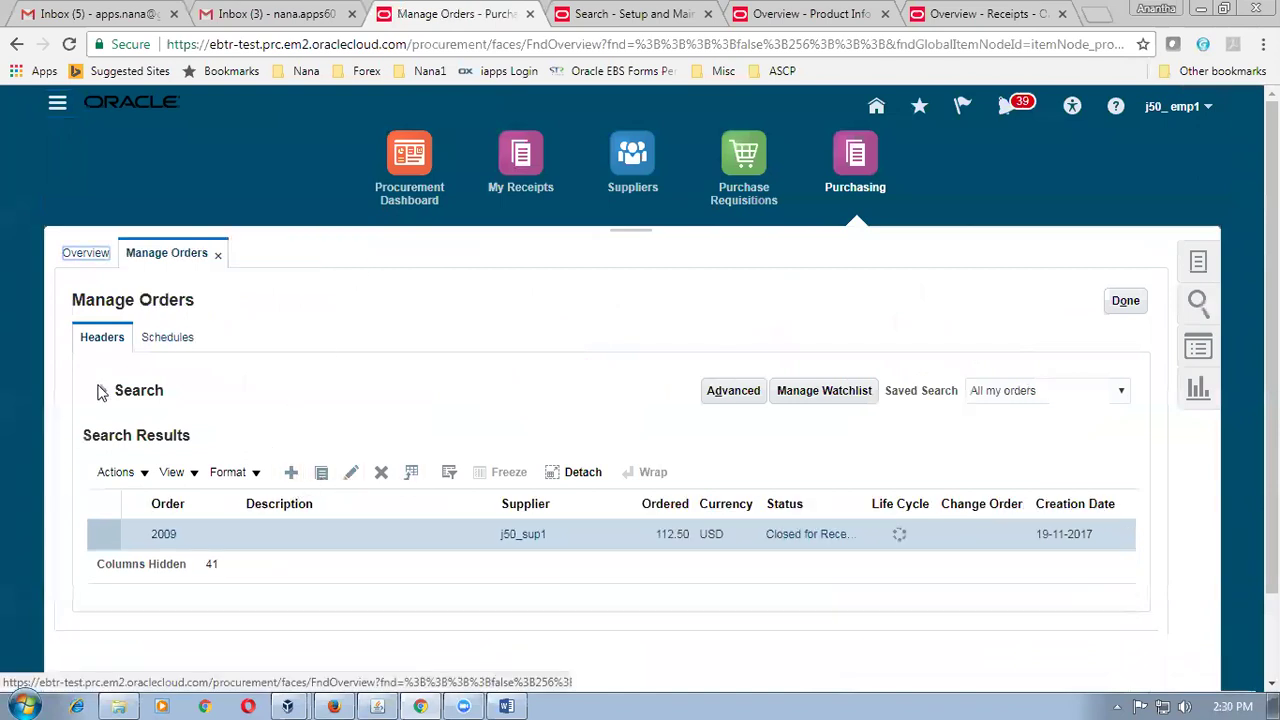
click(102, 393)
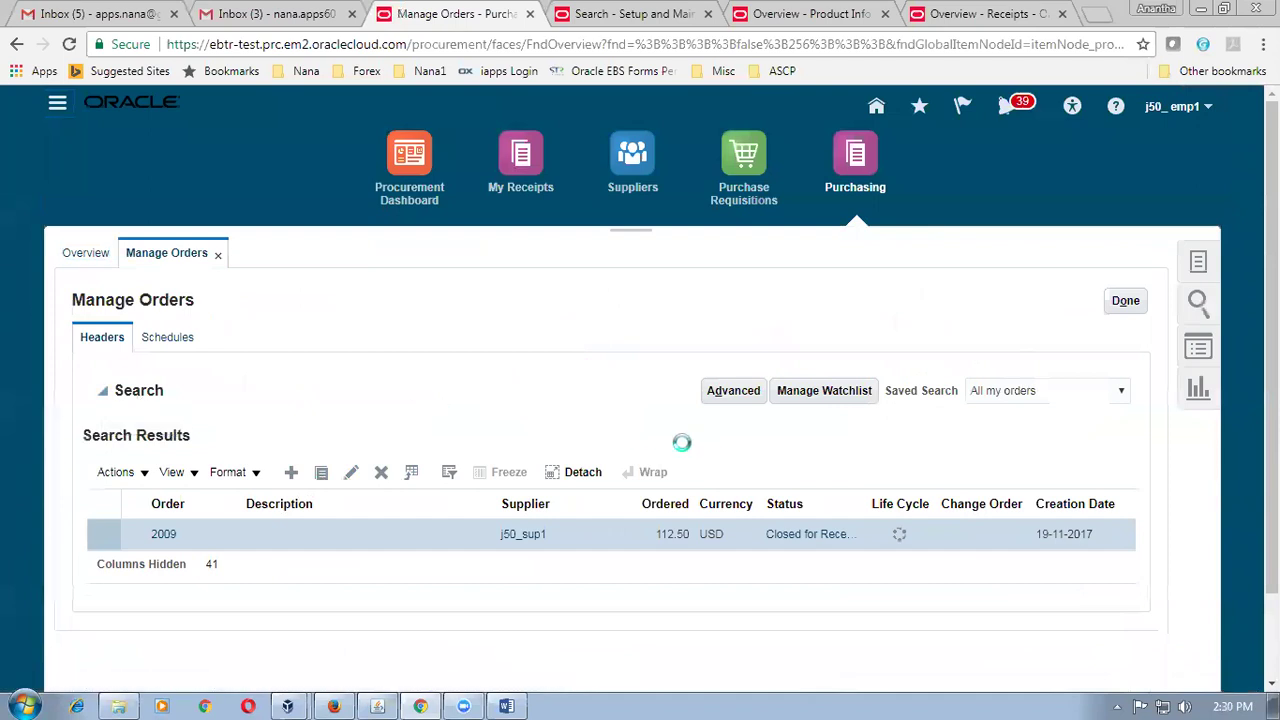
double_click(363, 560)
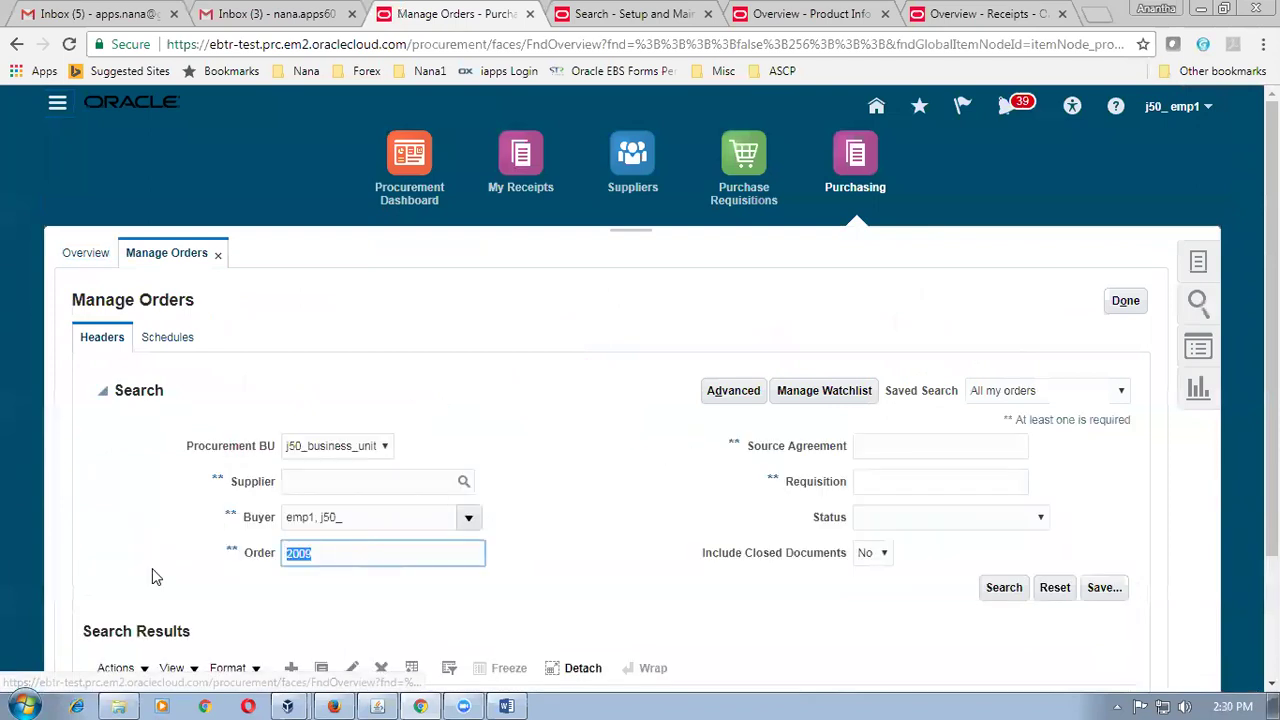
text(2013)
key(Tab)
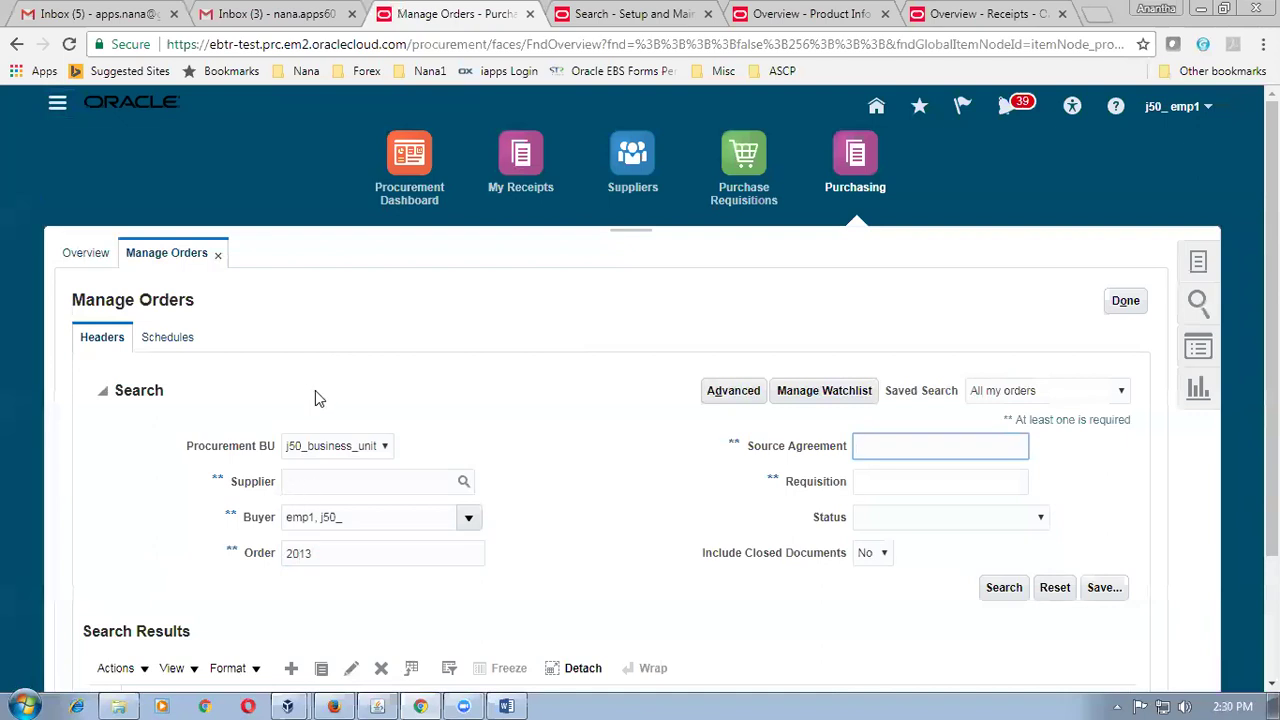
scroll(315, 390, down, 3)
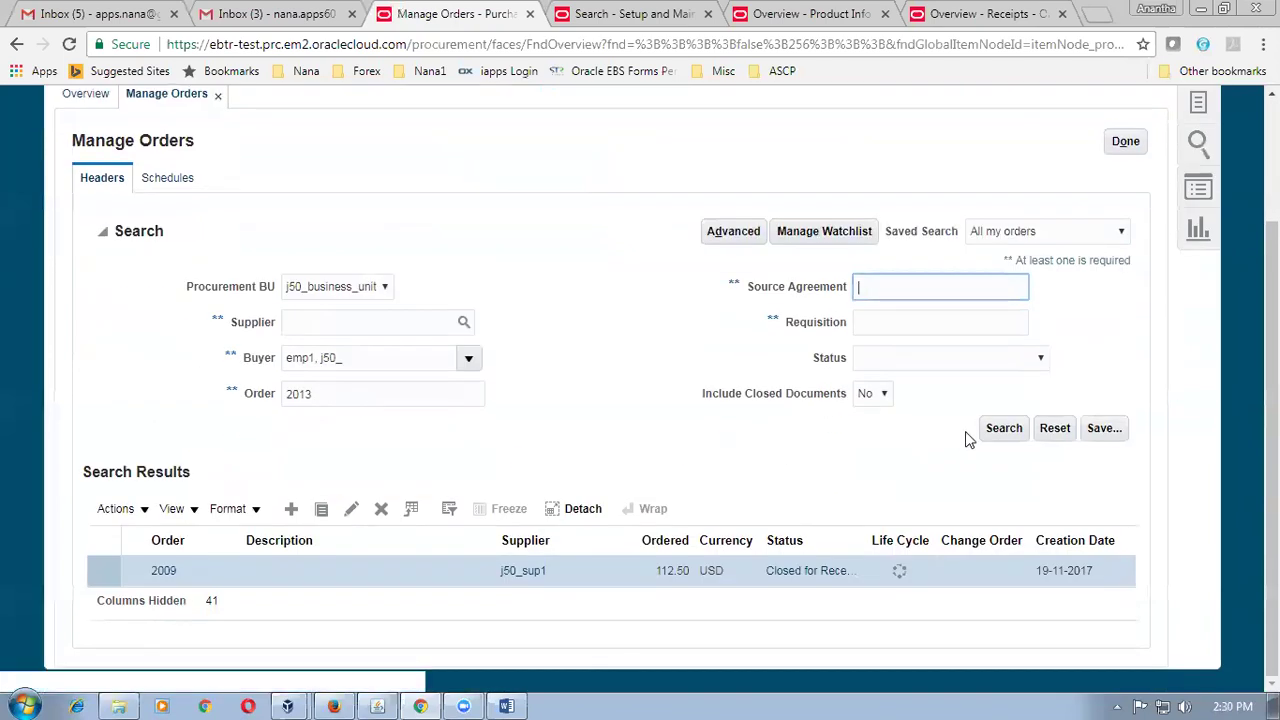
key(Return)
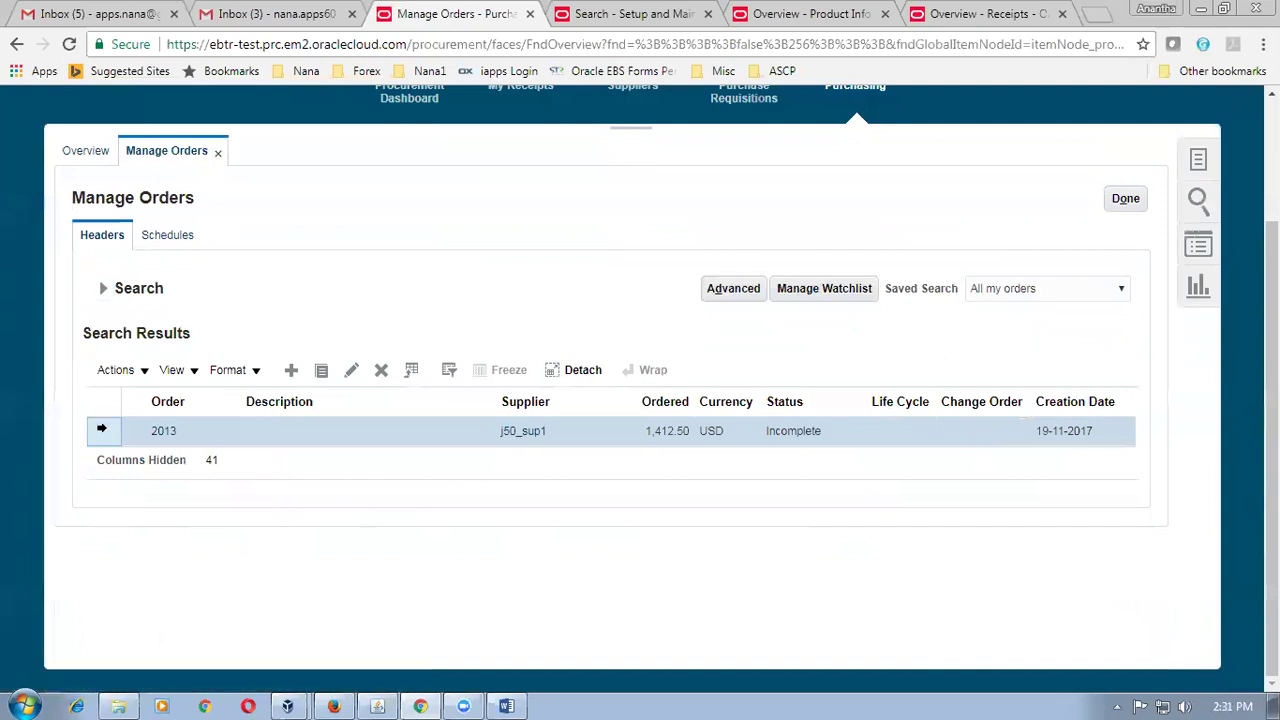
click(168, 438)
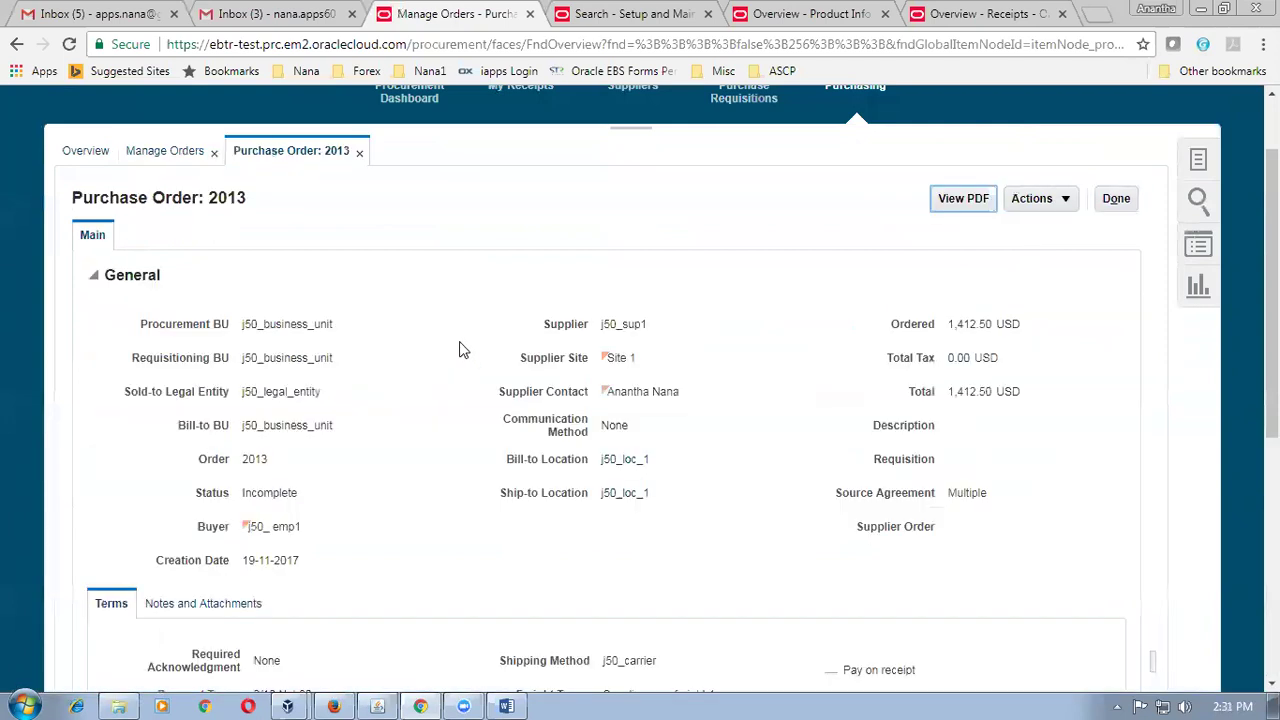
Edit purchase order 2013 and submit it for approval.
scroll(459, 345, down, 4)
scroll(459, 350, down, 1)
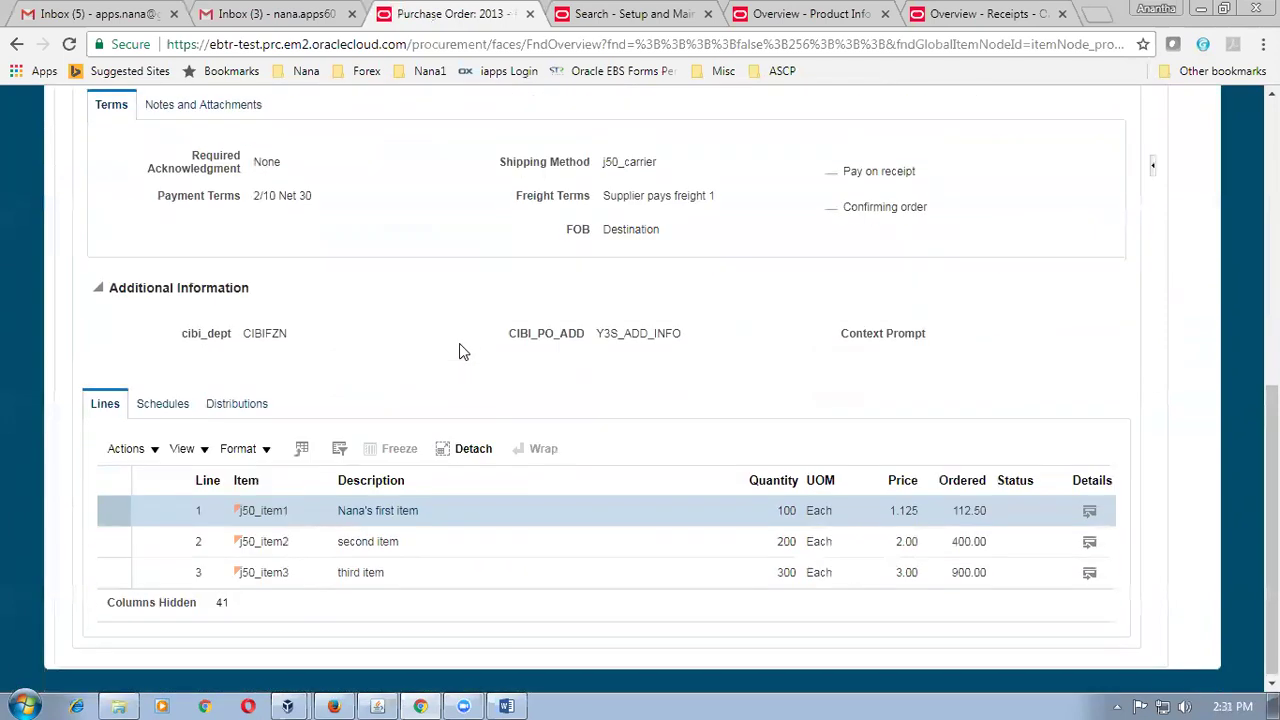
scroll(459, 350, up, 4)
scroll(459, 350, up, 2)
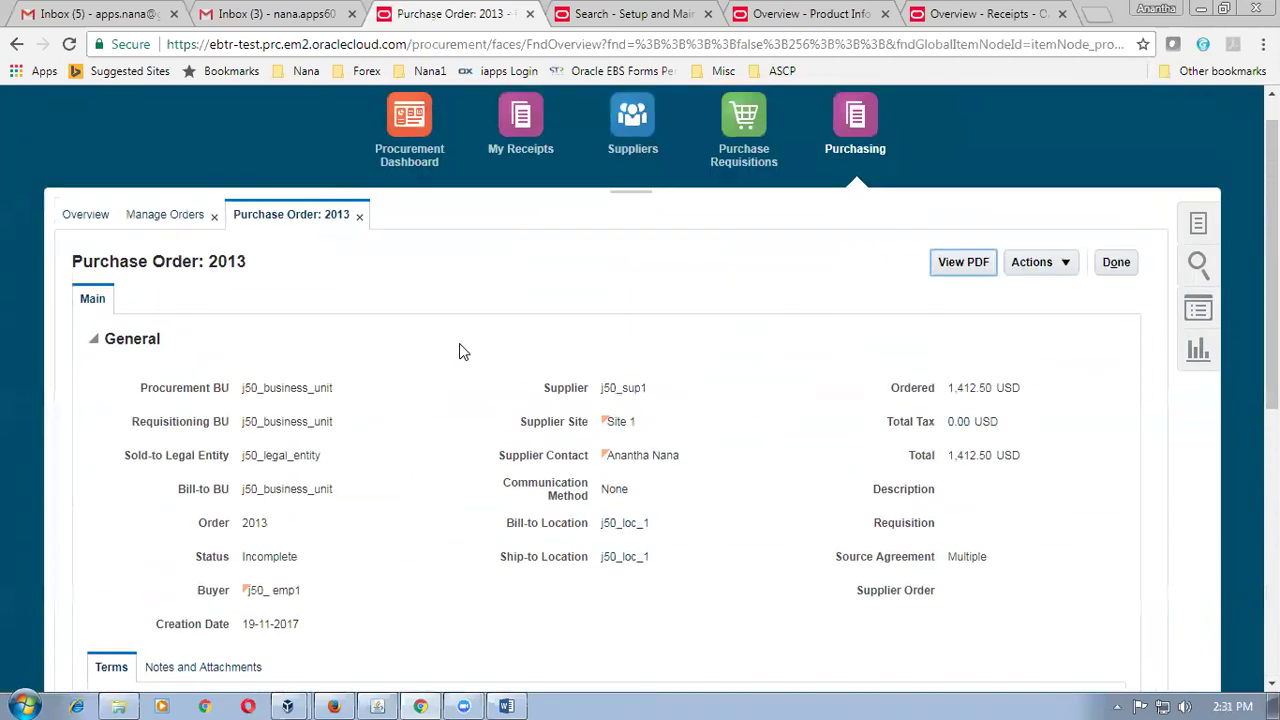
scroll(459, 350, down, 6)
scroll(459, 343, up, 6)
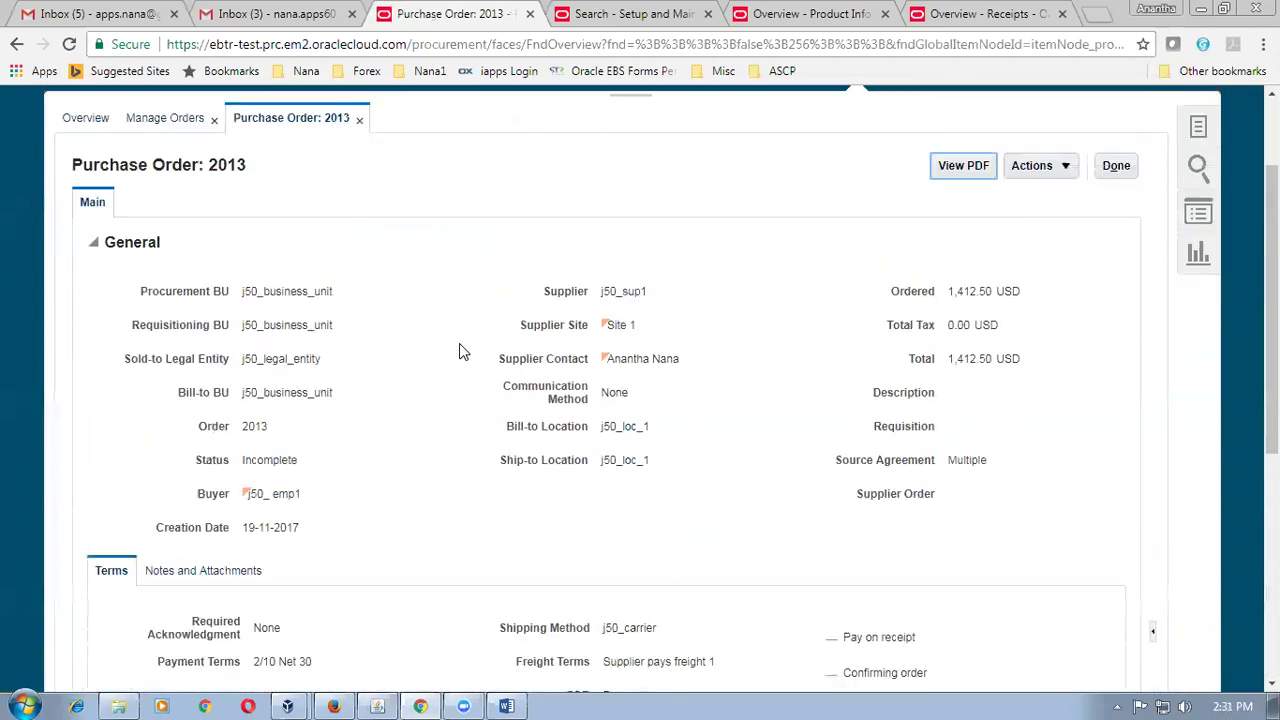
click(1057, 307)
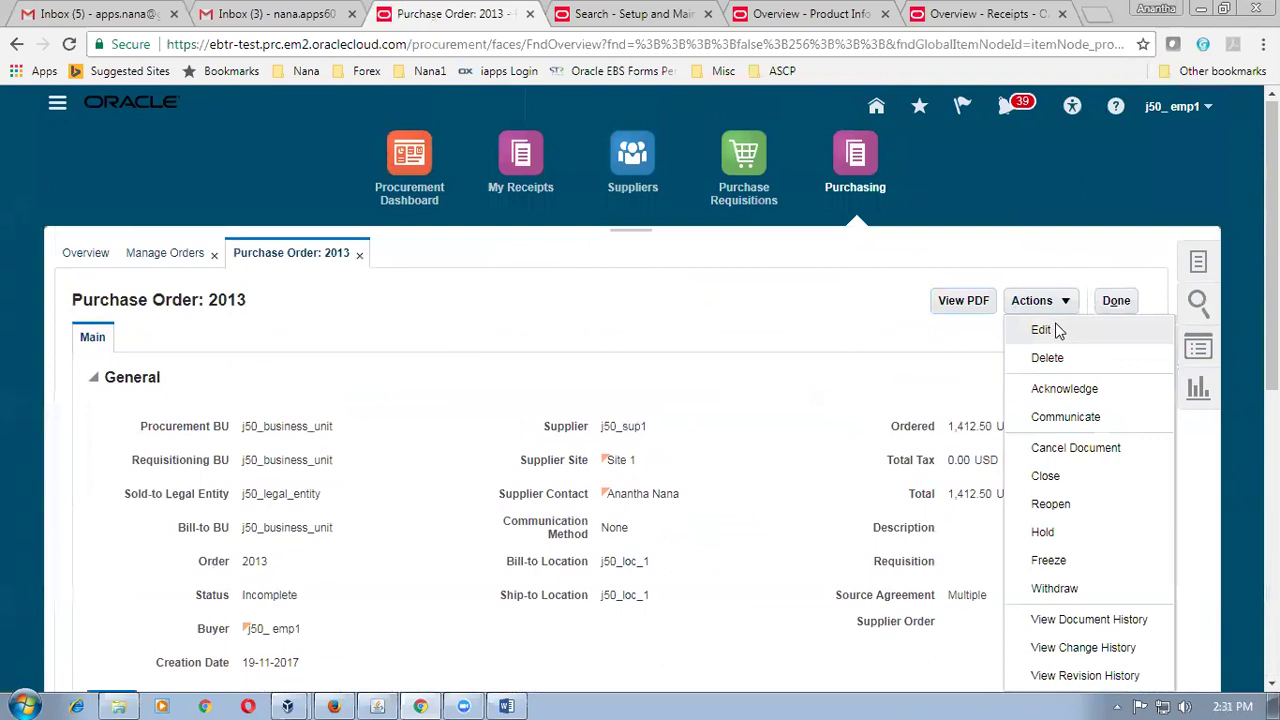
click(1055, 329)
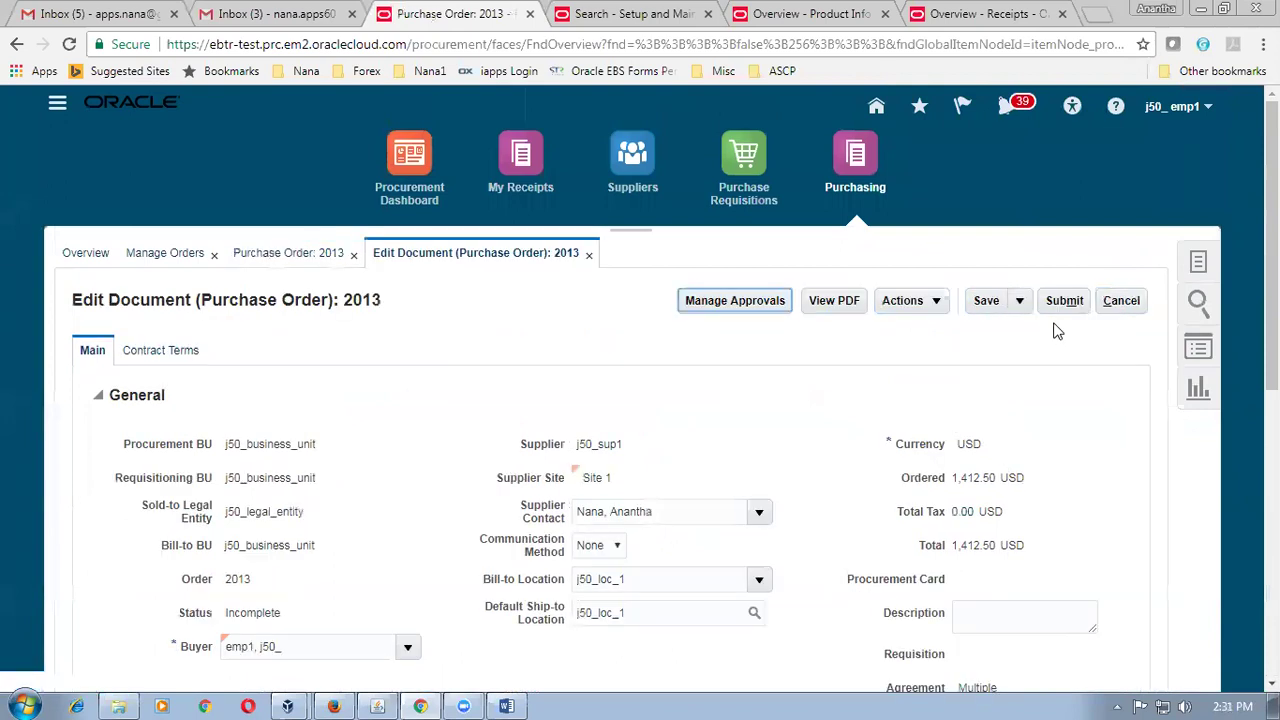
click(1064, 302)
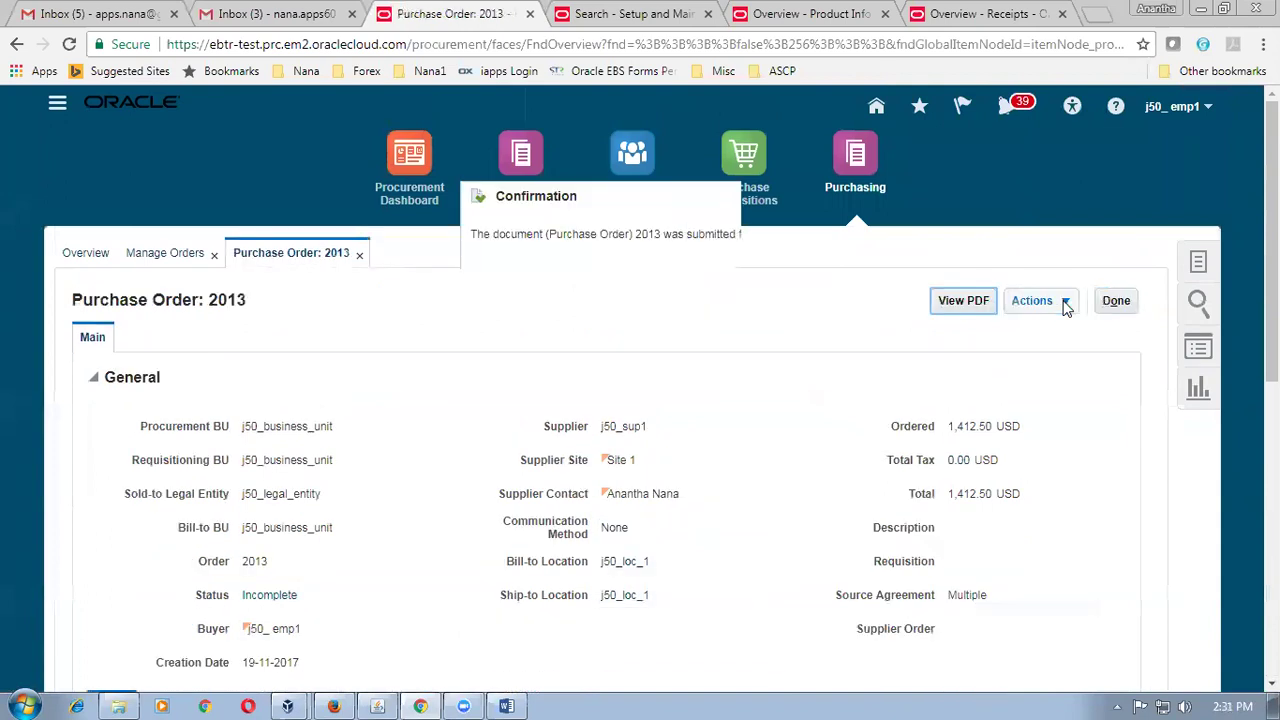
click(786, 278)
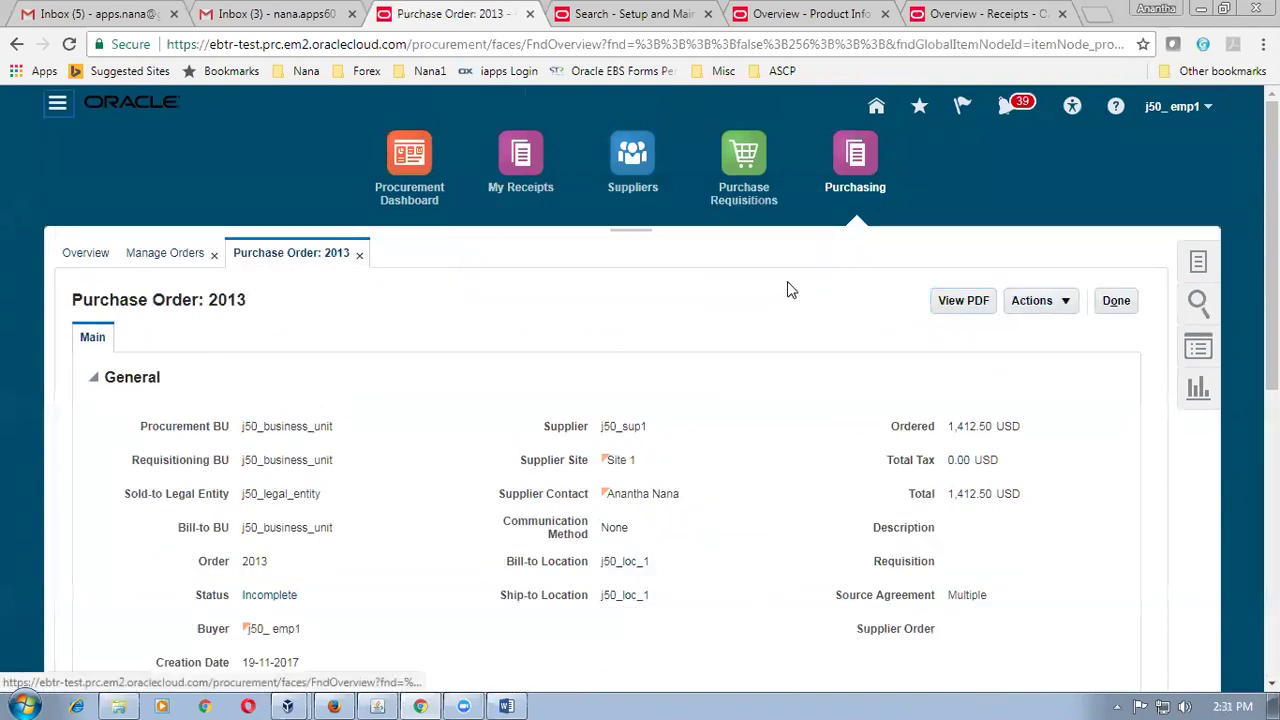
Switch to the Receipts overview browser tab.
click(805, 16)
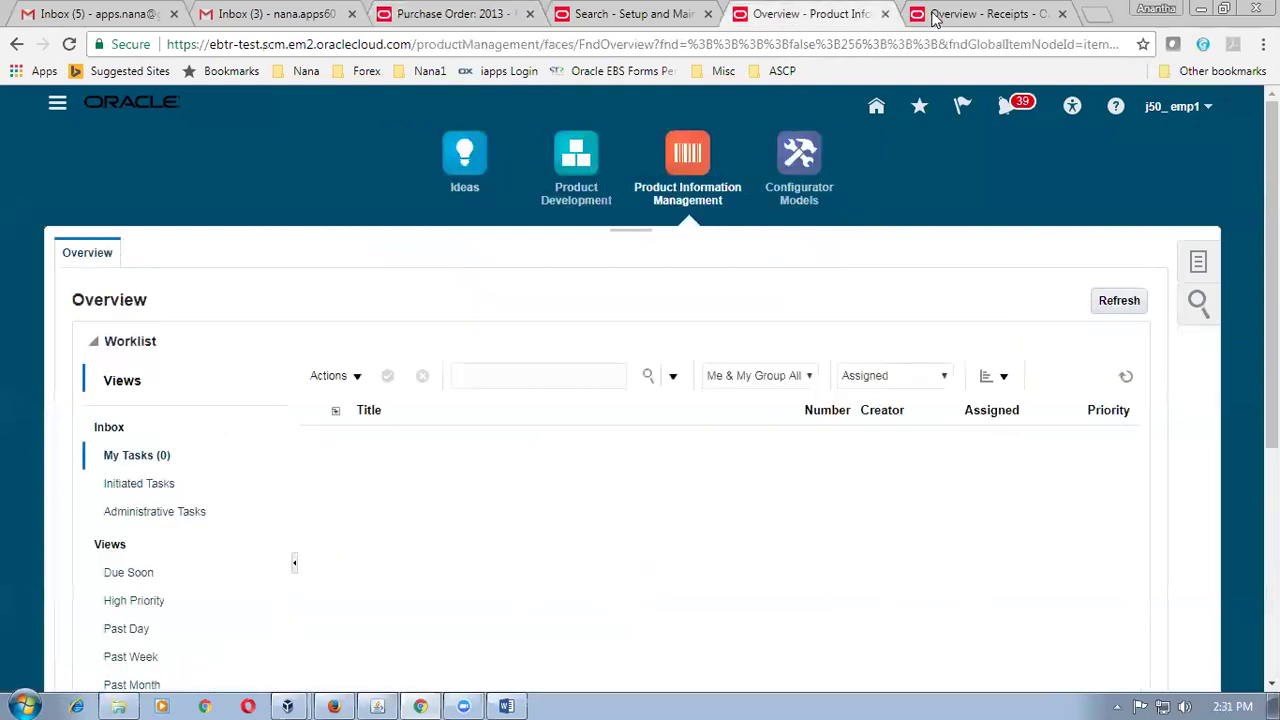
click(935, 14)
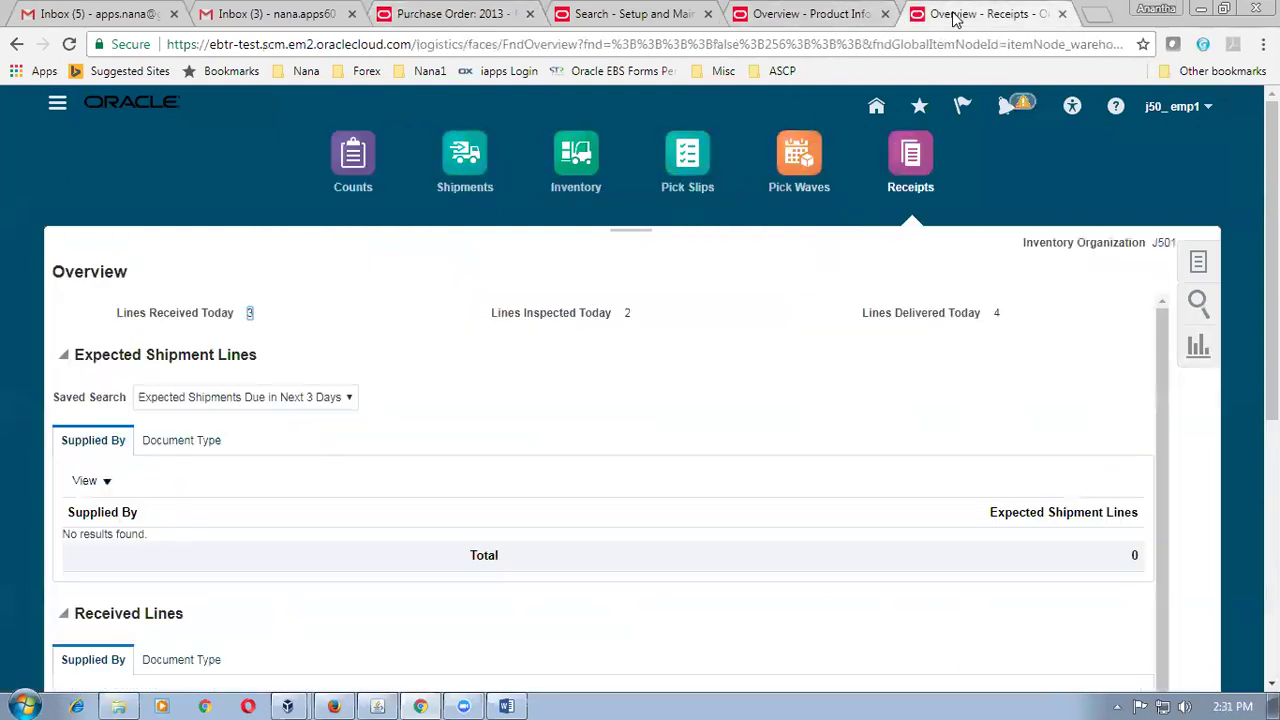
click(1206, 262)
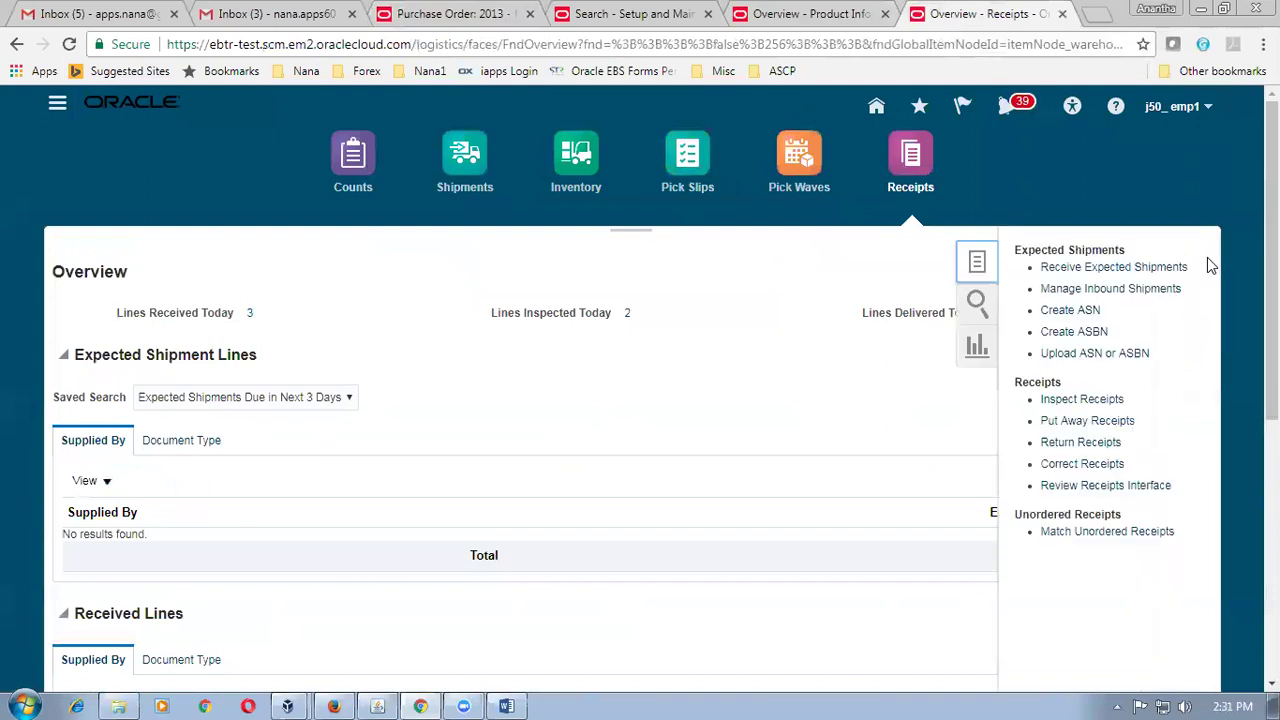
Search Receive Expected Shipments for purchase order 2013 with no due date restriction.
click(1113, 268)
click(311, 275)
text(2013)
key(Tab)
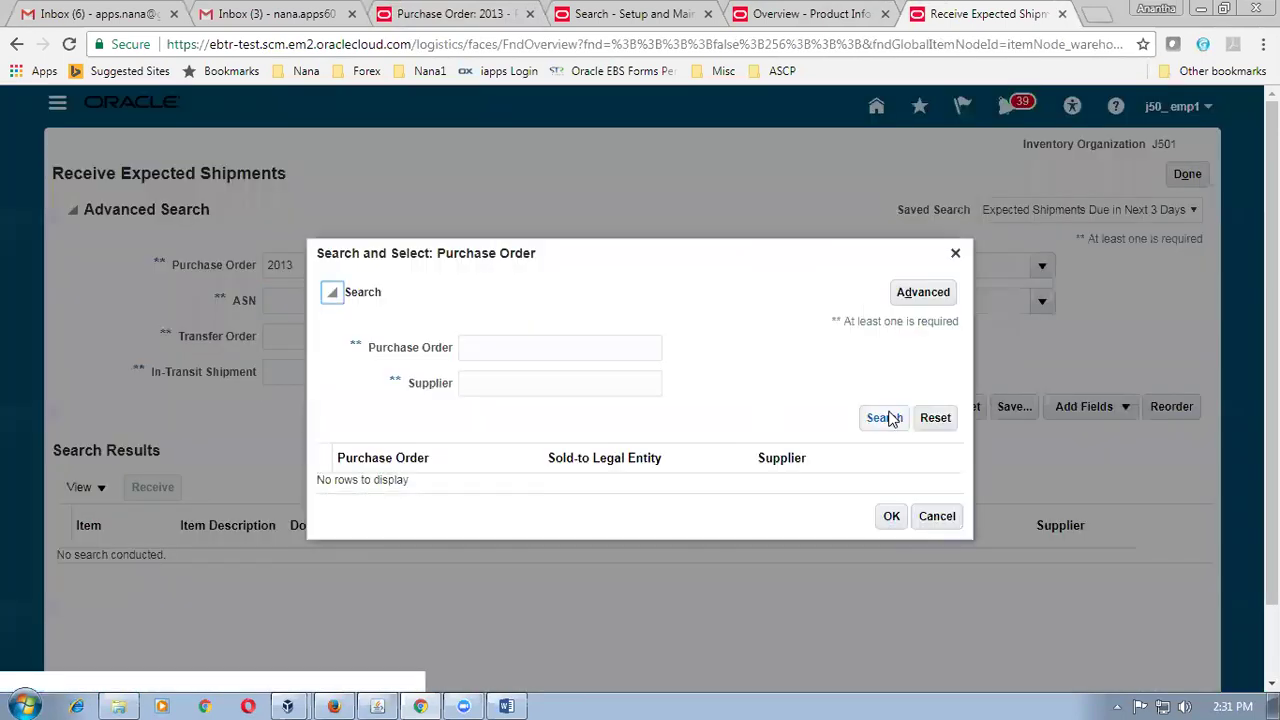
click(527, 351)
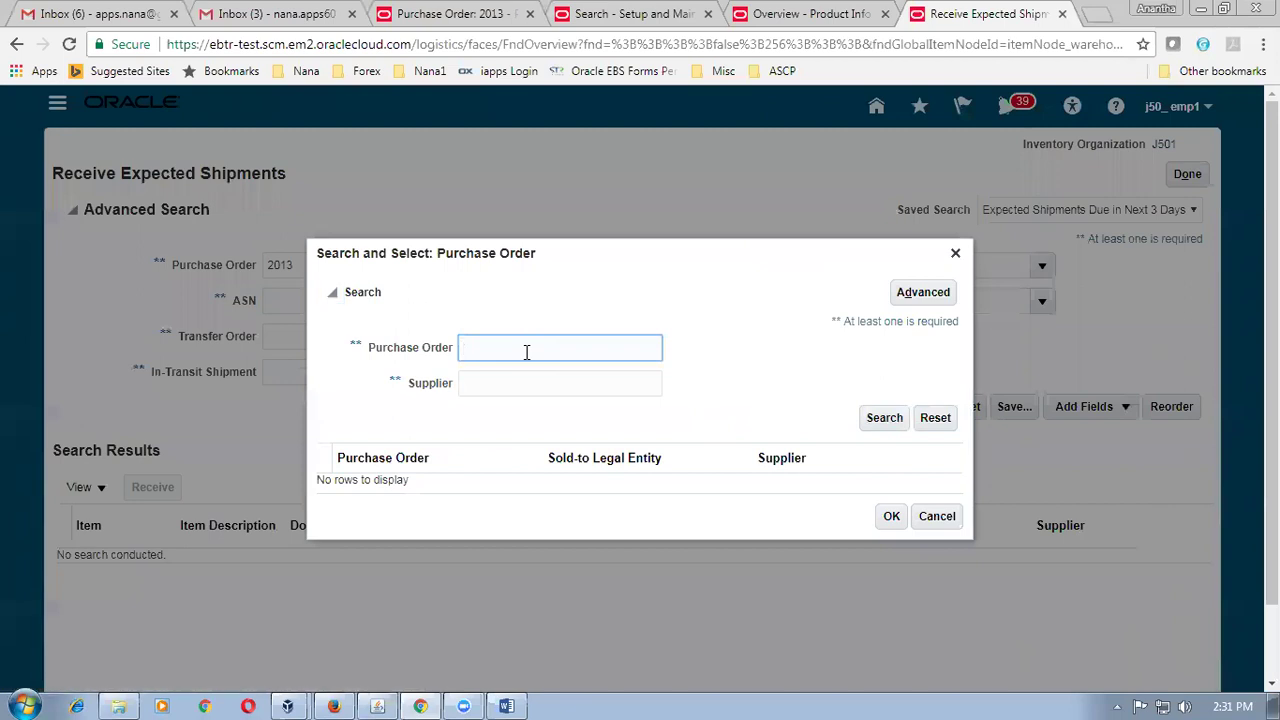
key(Tab)
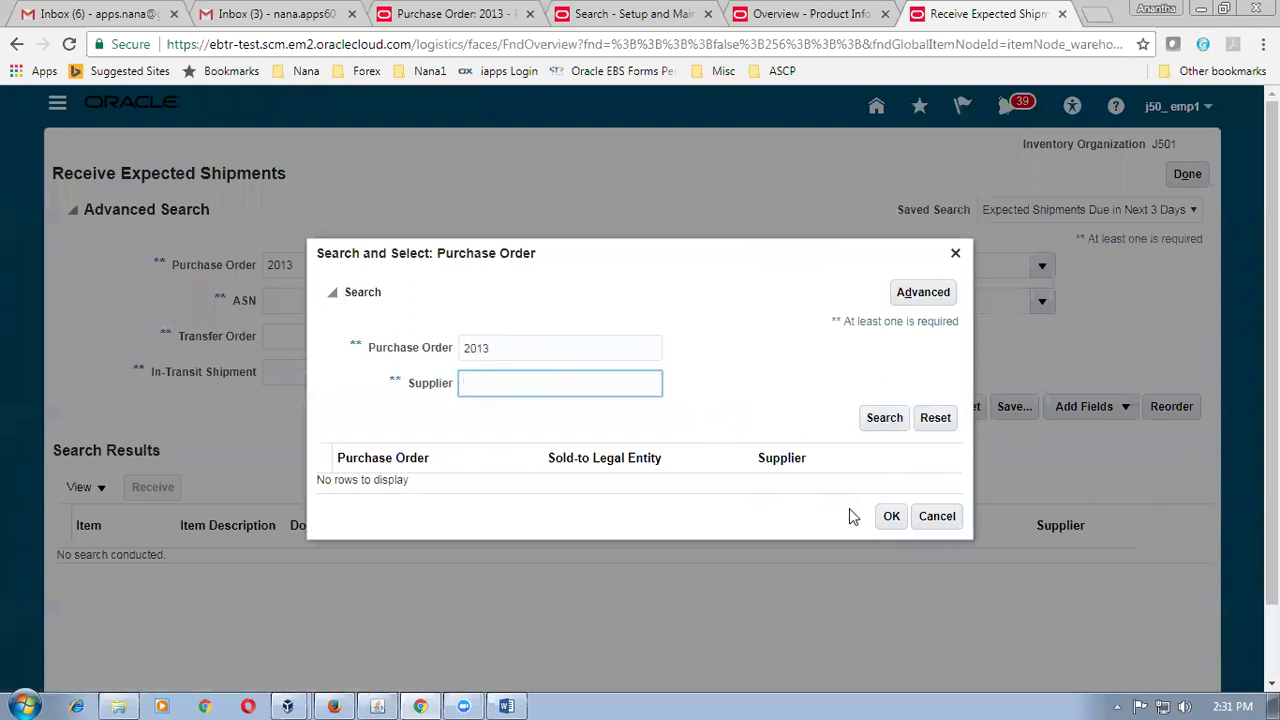
click(888, 517)
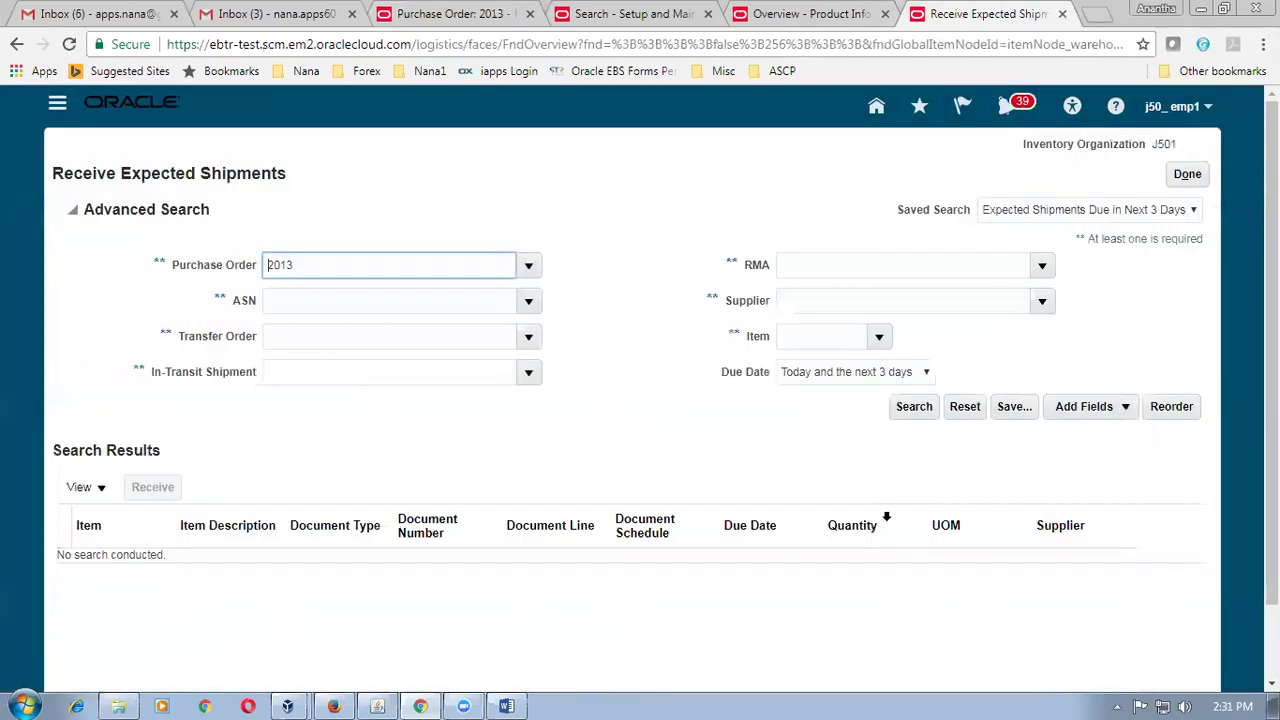
click(304, 306)
click(375, 265)
click(830, 378)
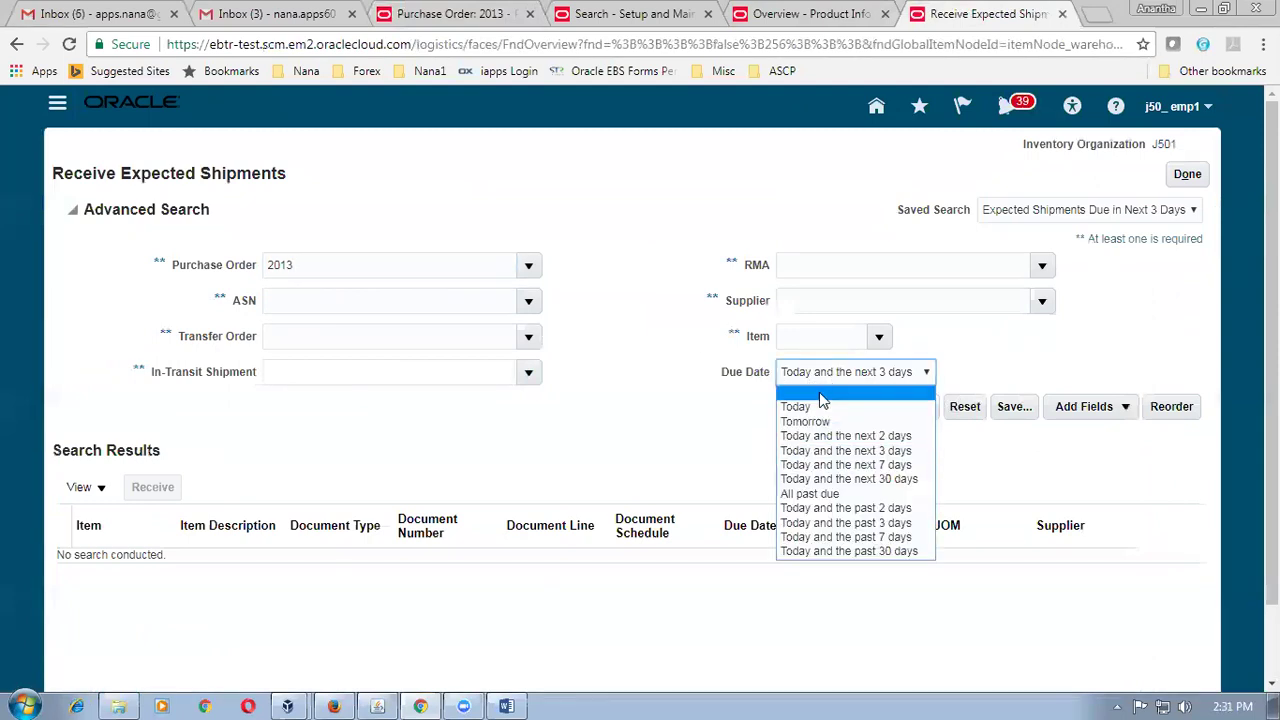
click(821, 398)
click(910, 414)
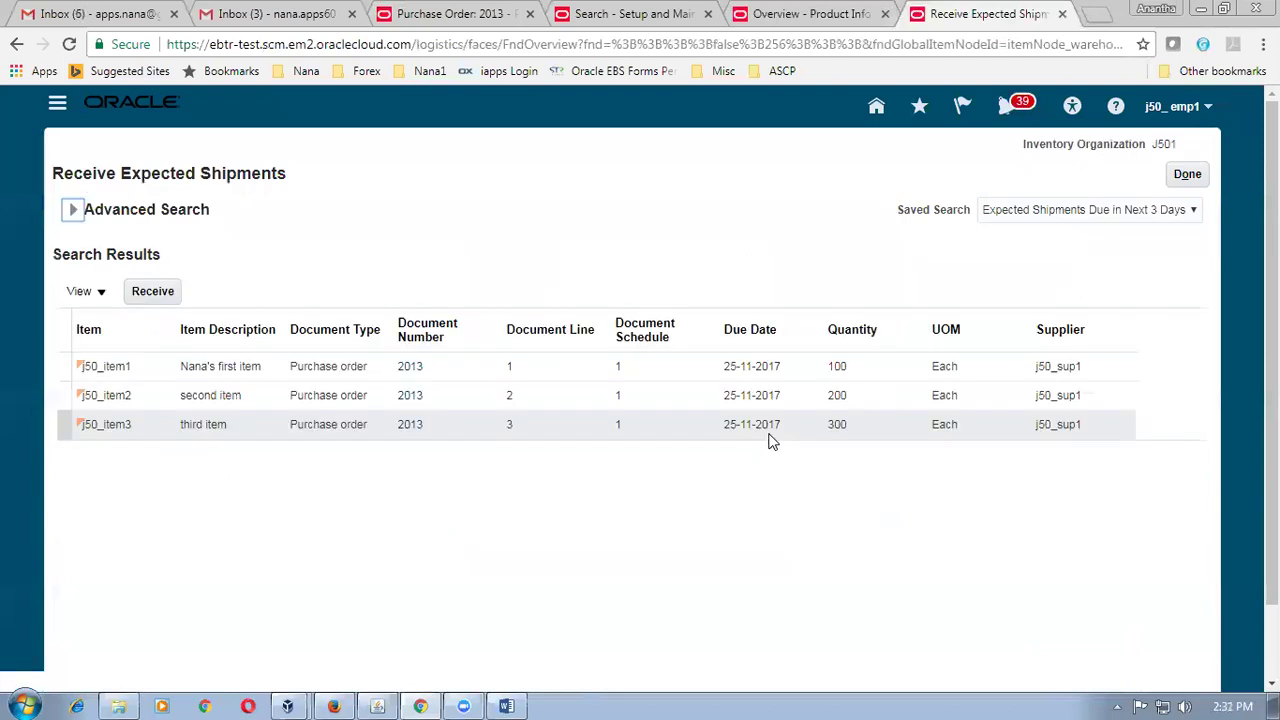
Start receiving the j50_item1 line and search for items matching j50.
click(62, 366)
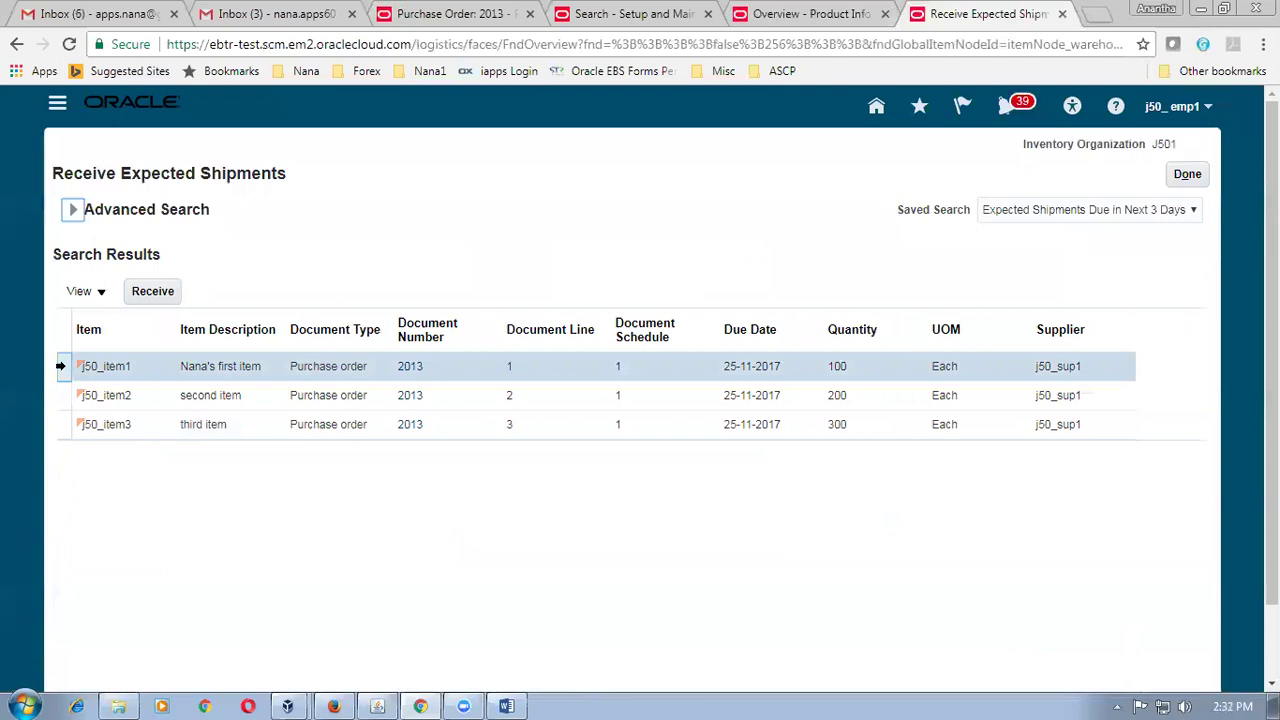
click(150, 292)
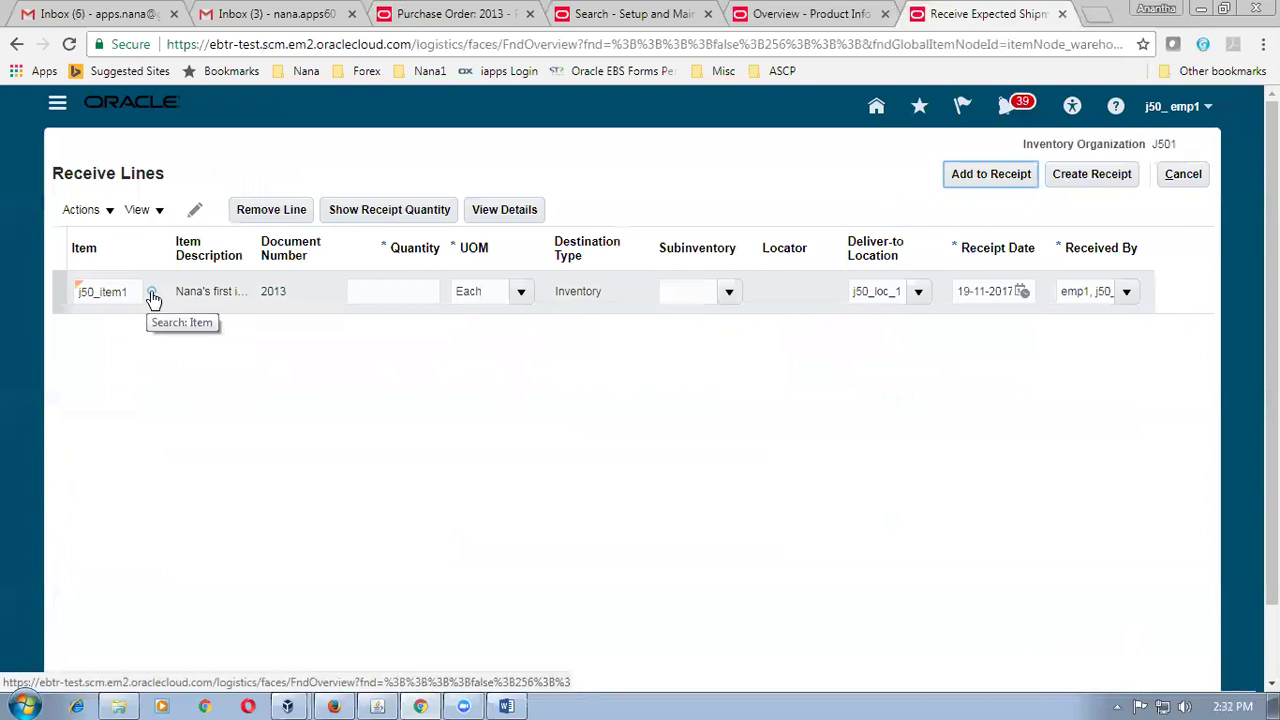
click(152, 294)
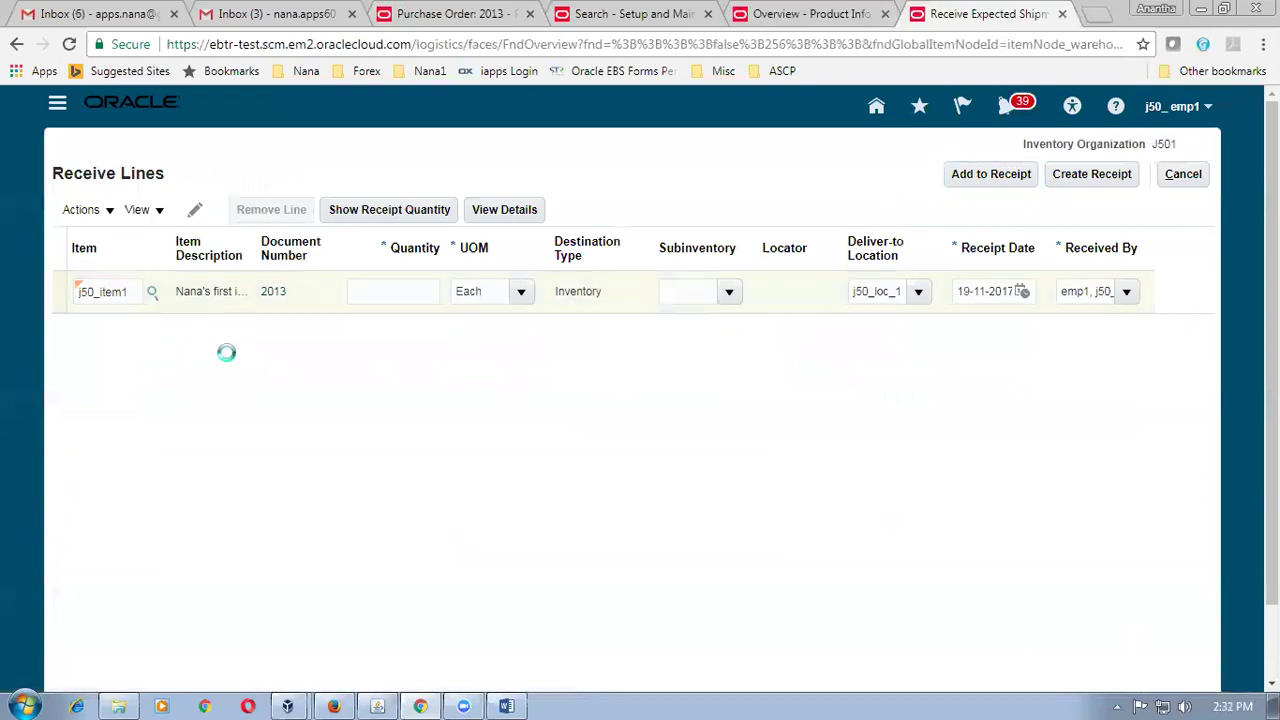
click(154, 292)
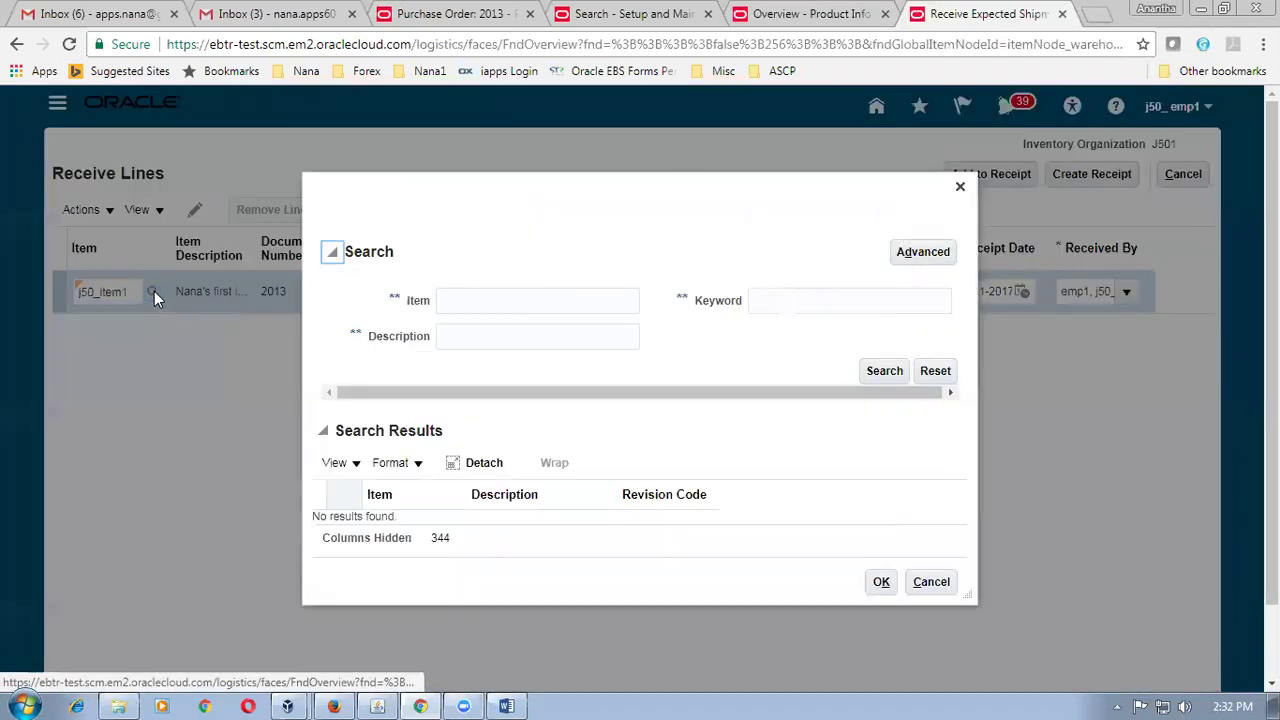
click(868, 373)
click(455, 305)
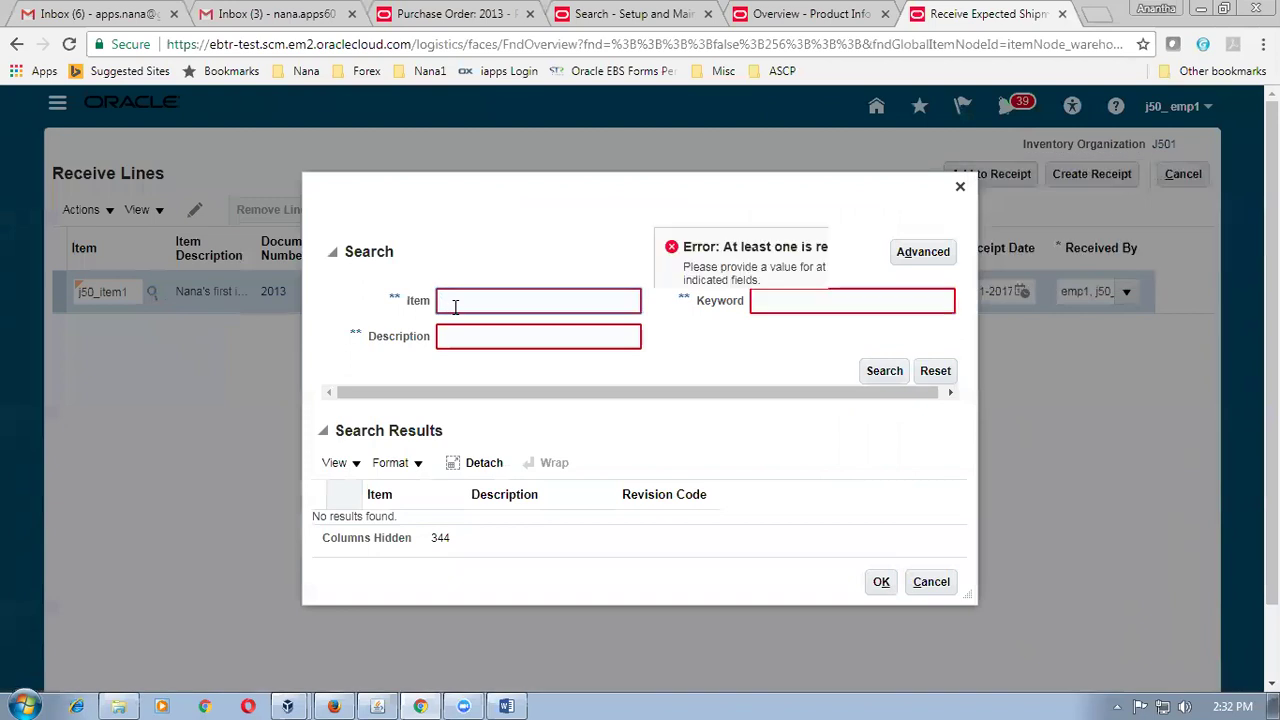
text(j50)
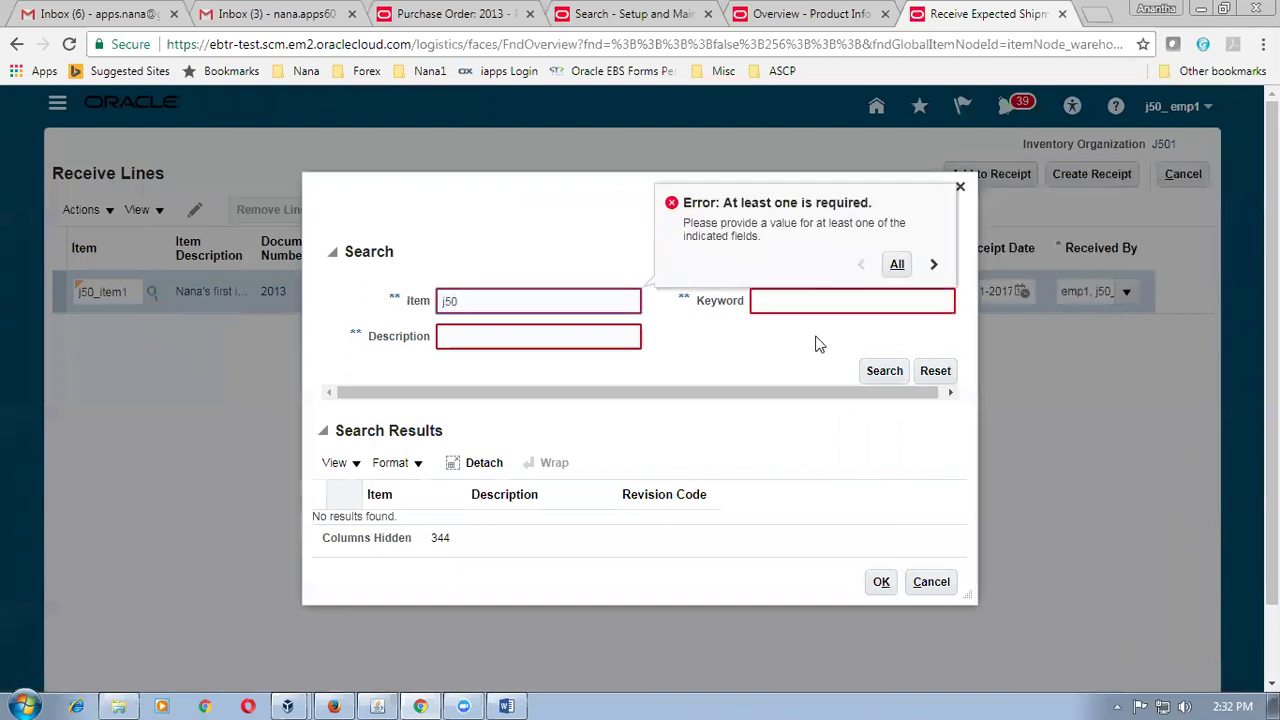
click(884, 372)
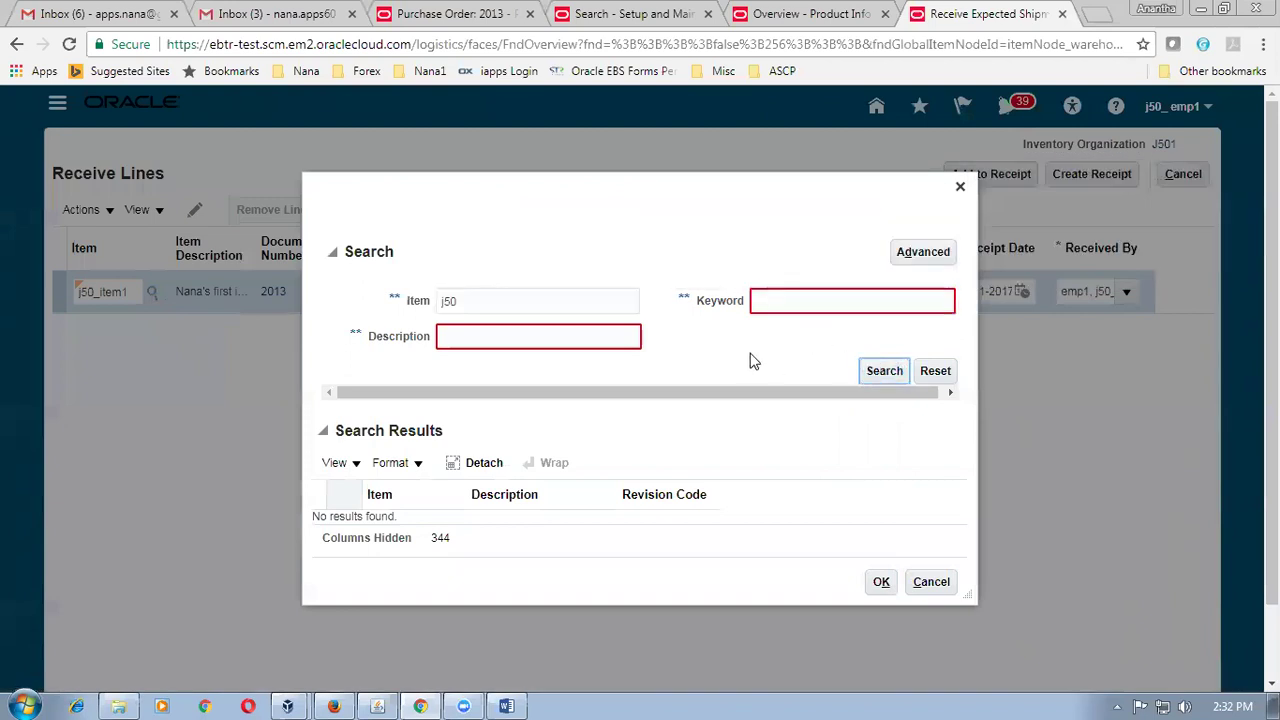
key(Escape)
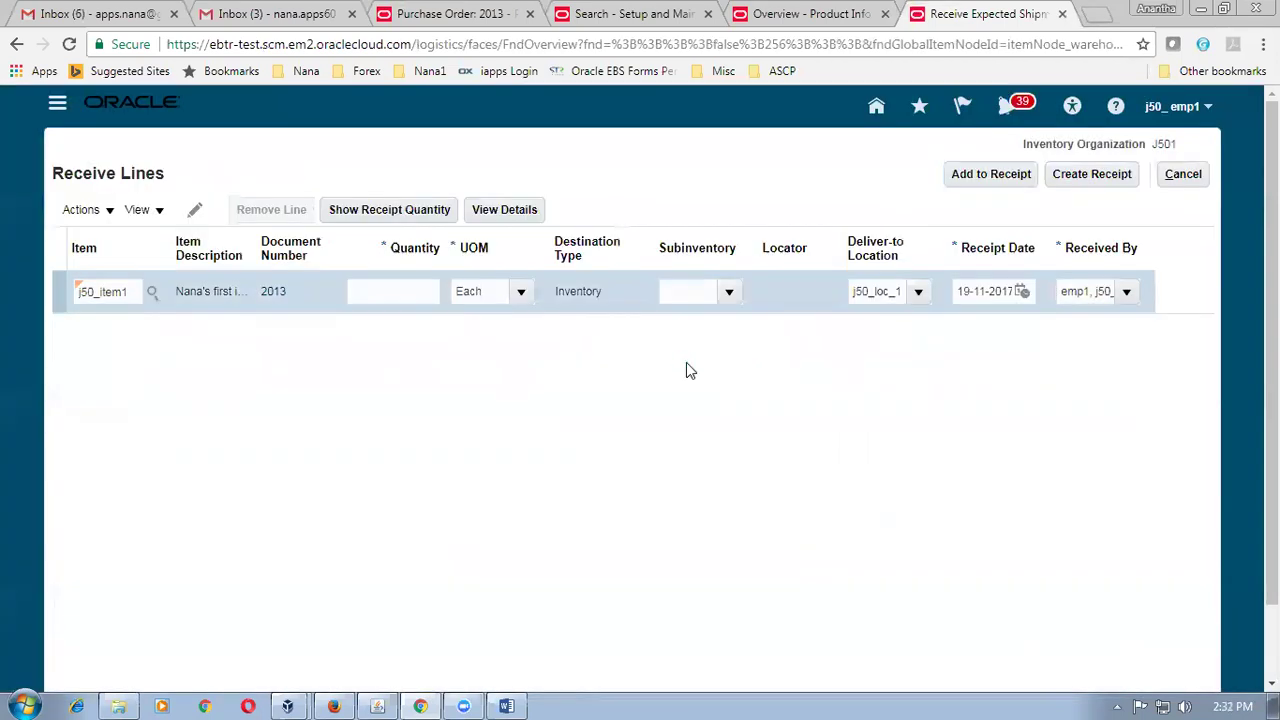
Change the receipt line's item from j50_item1 to j50_item3.
double_click(128, 291)
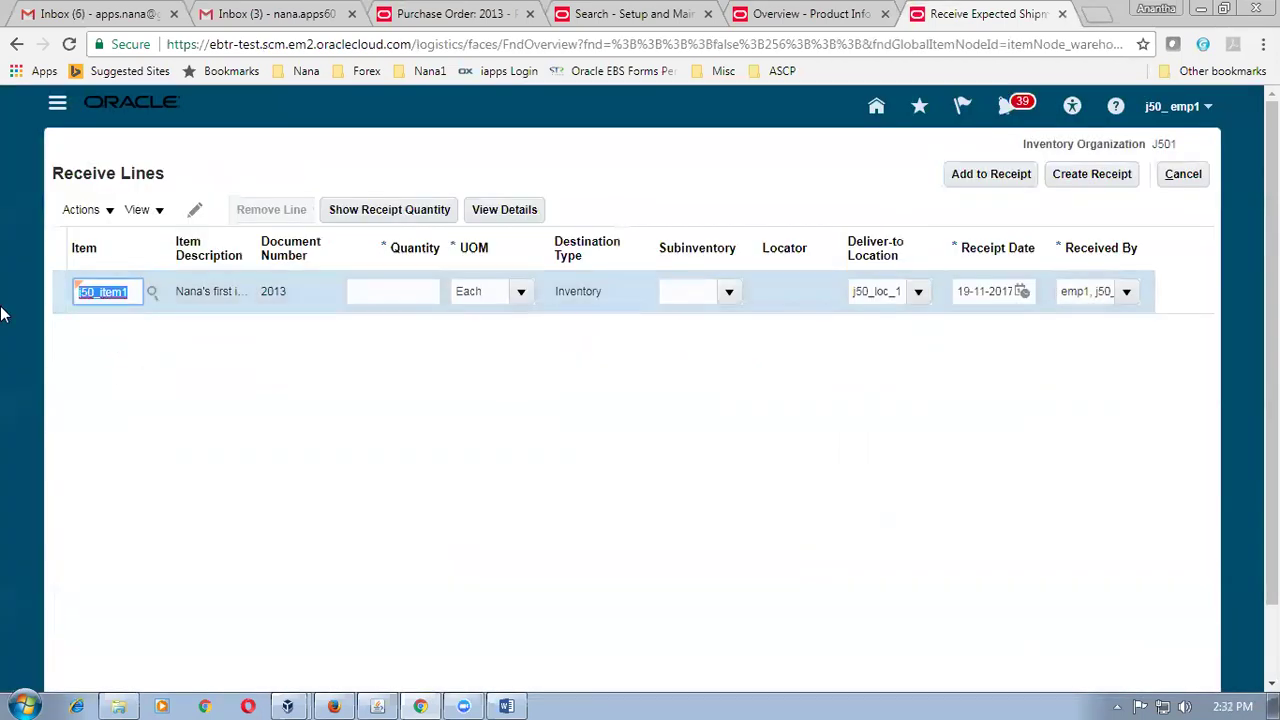
key(BackSpace)
click(151, 293)
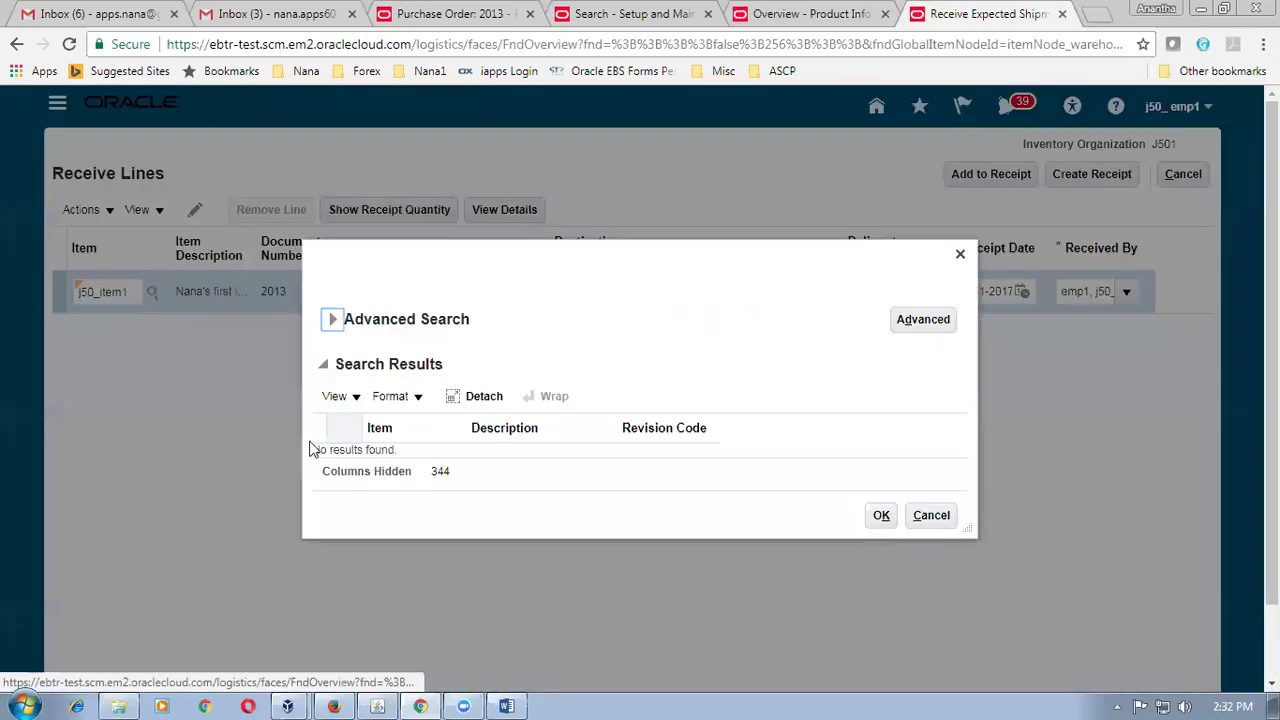
click(332, 319)
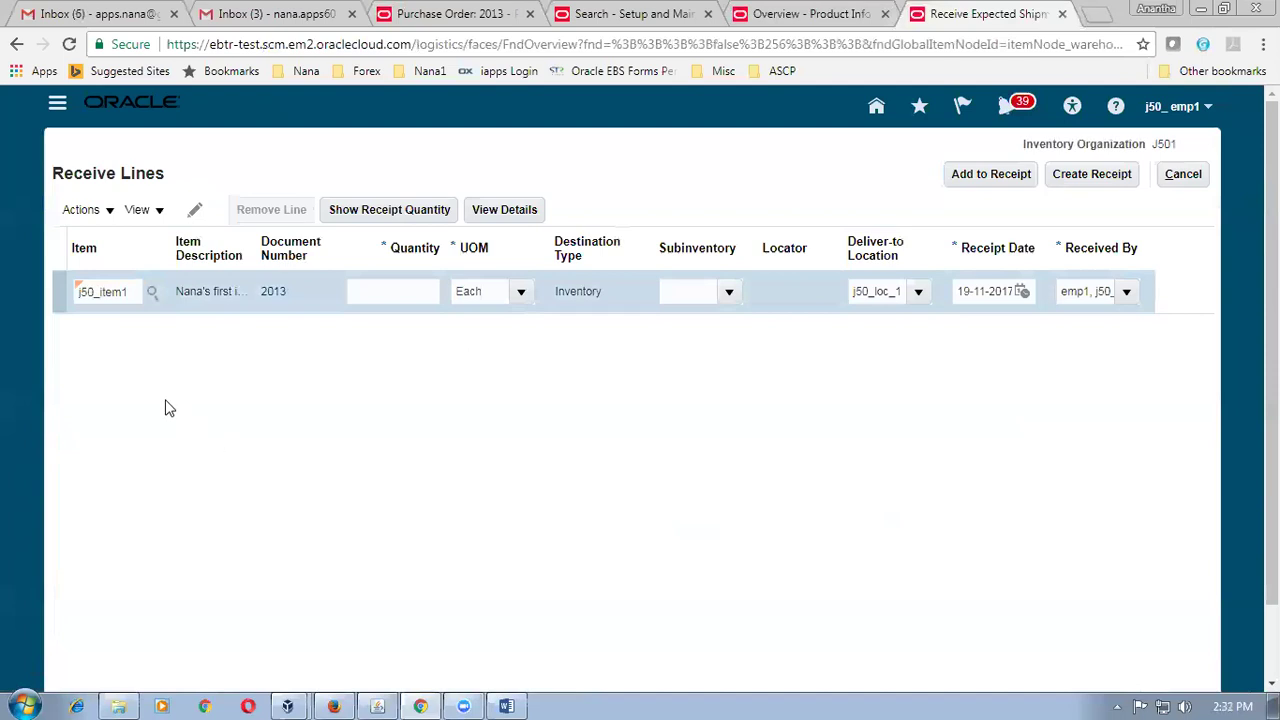
click(130, 296)
key(BackSpace)
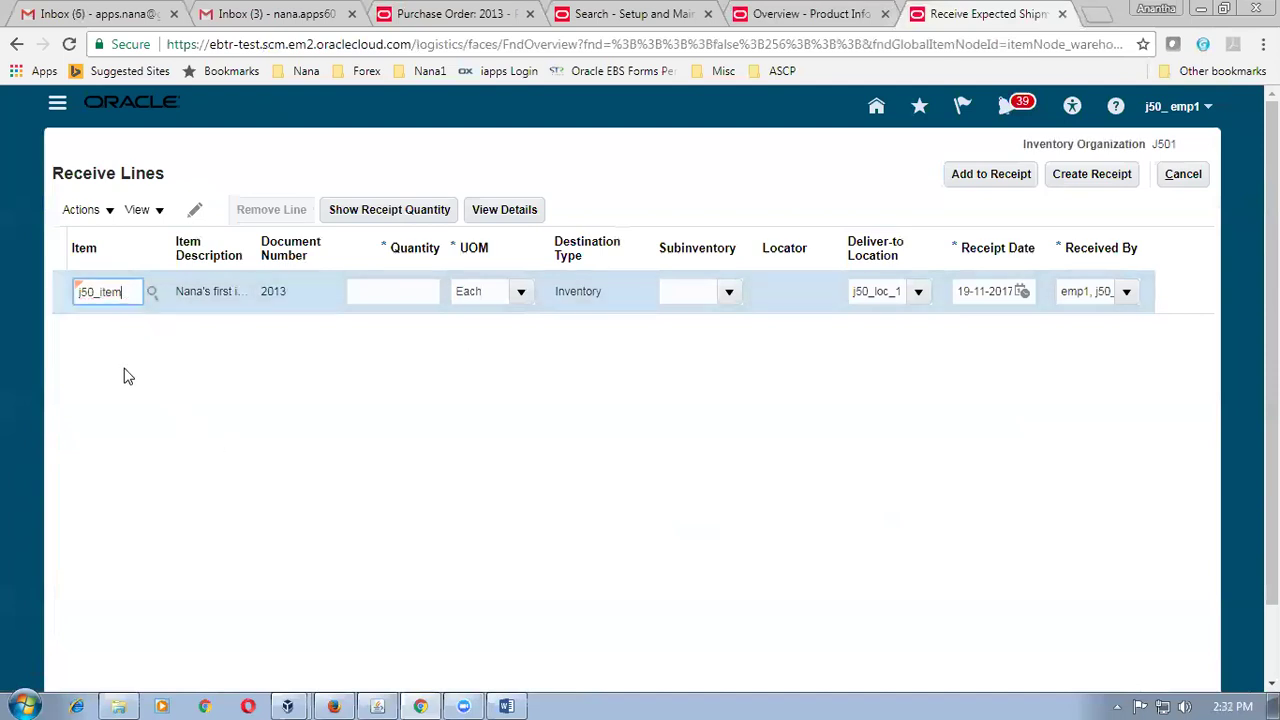
click(124, 369)
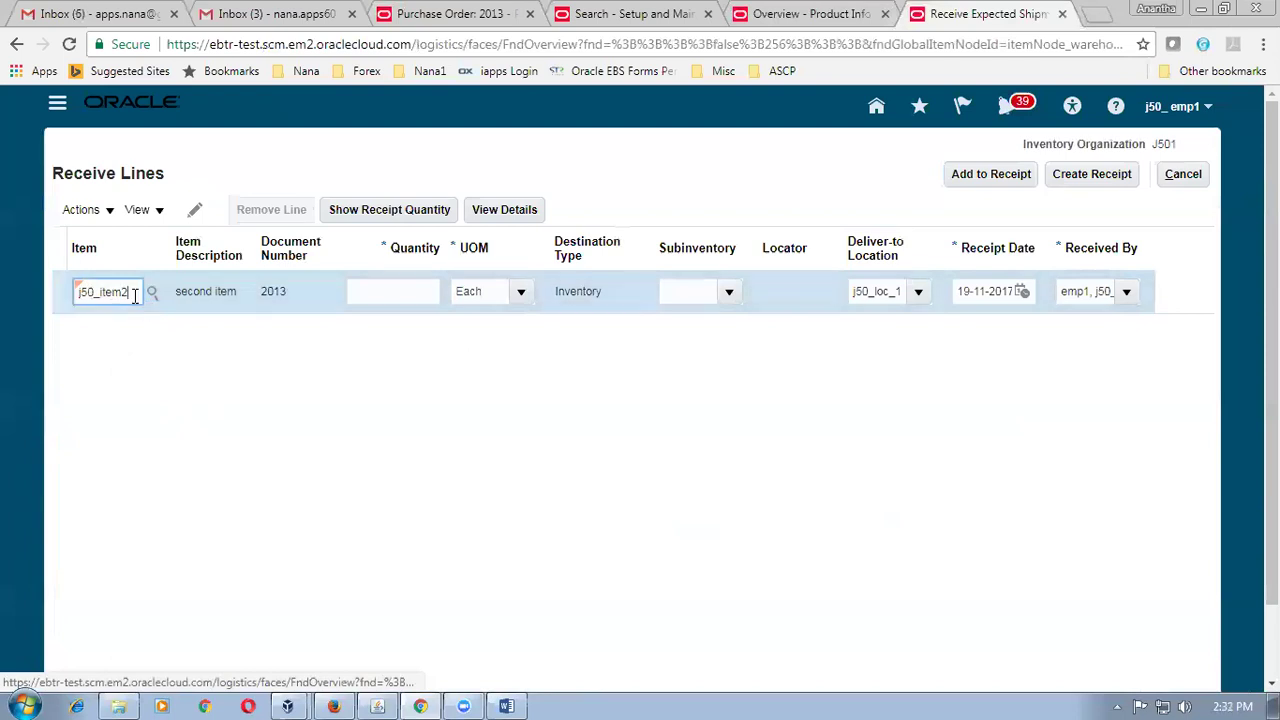
key(BackSpace)
text(3)
click(125, 347)
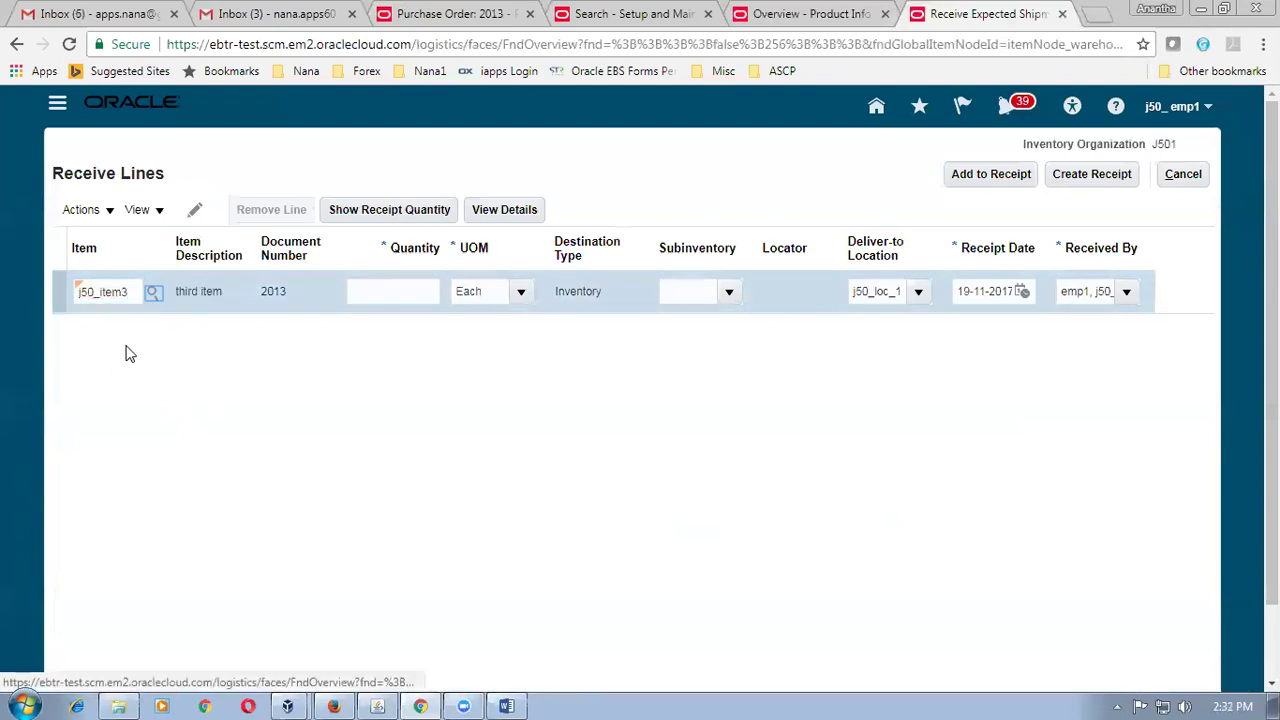
click(369, 213)
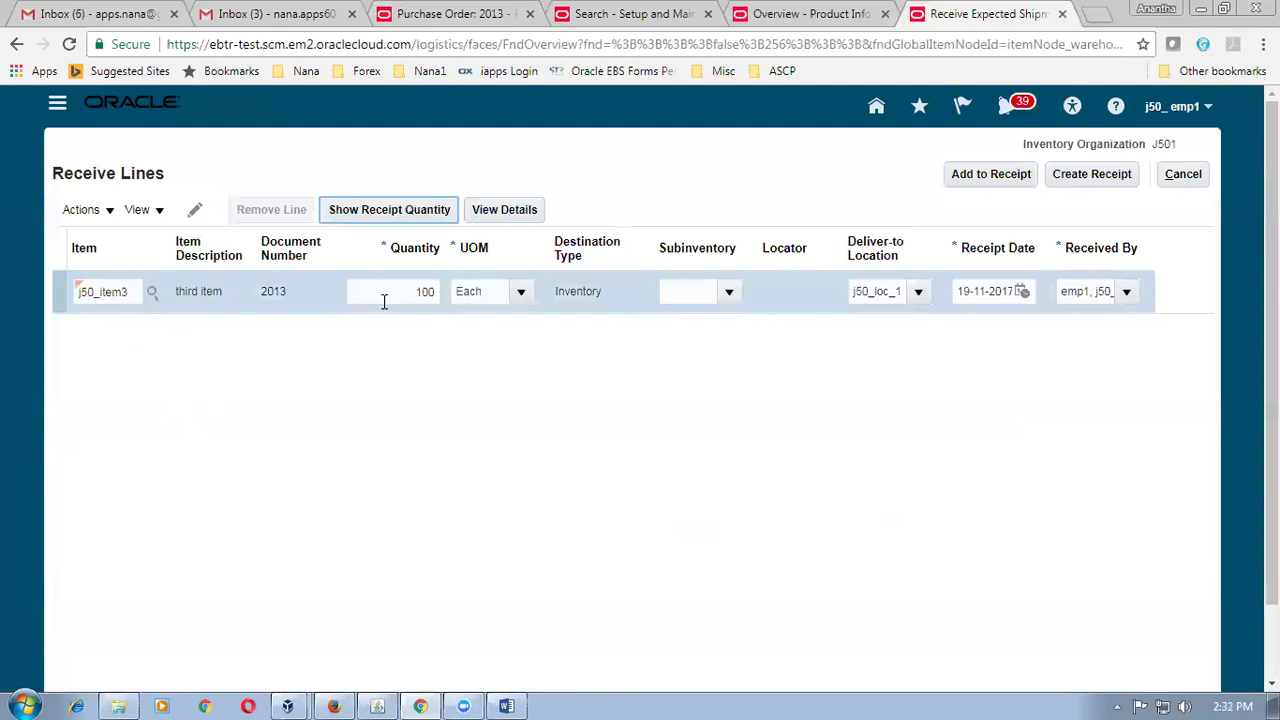
Put the 100 j50_item3 into subinventory J501_sub_1 and submit, creating receipt 1004.
click(728, 296)
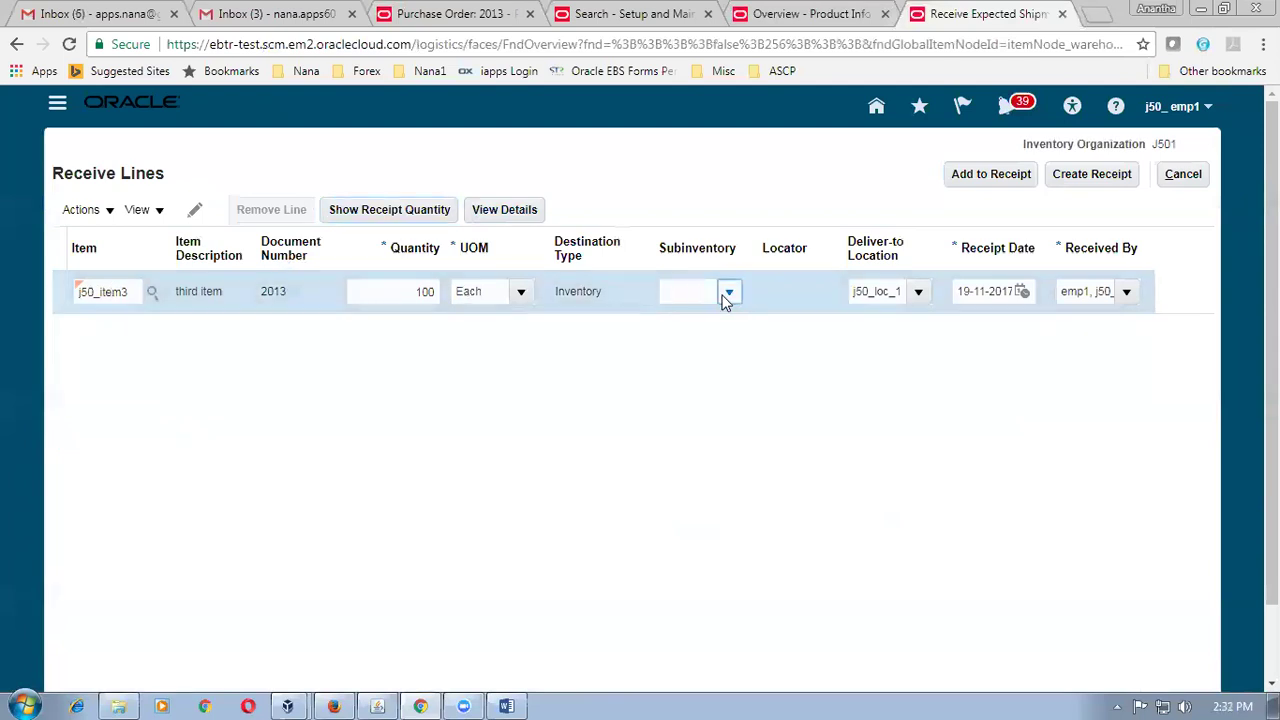
click(750, 356)
click(1090, 186)
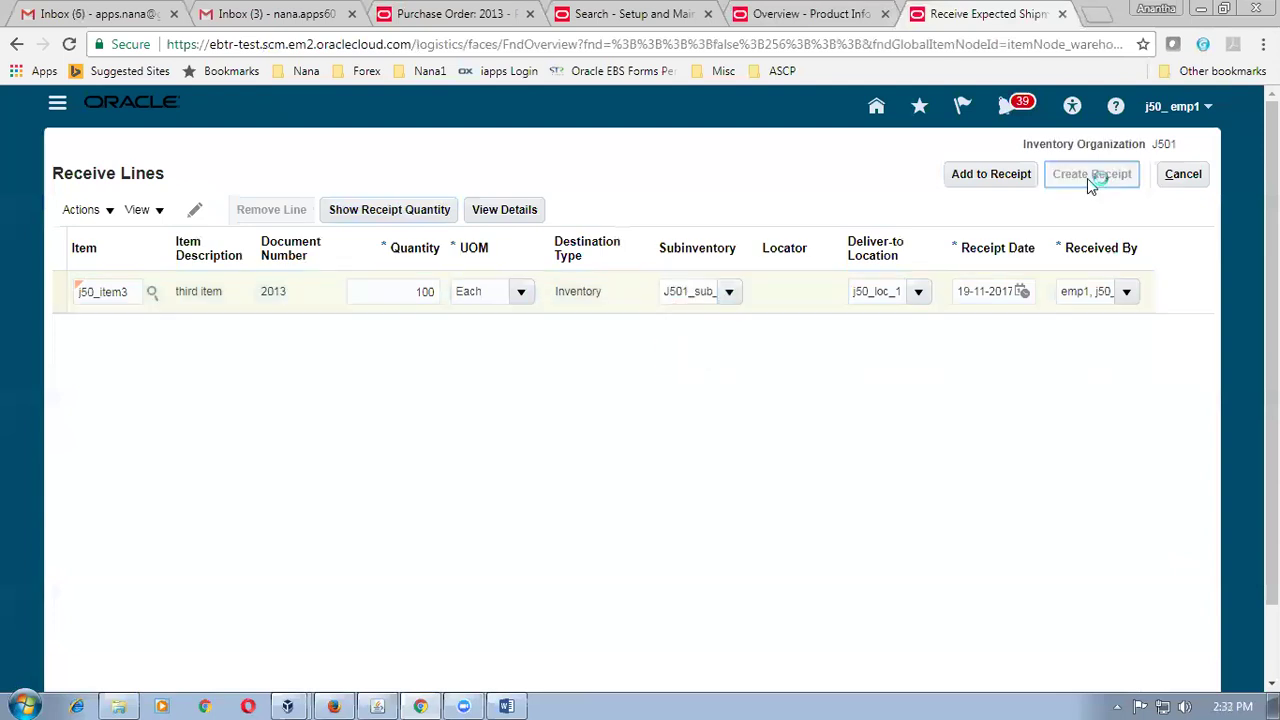
click(1104, 178)
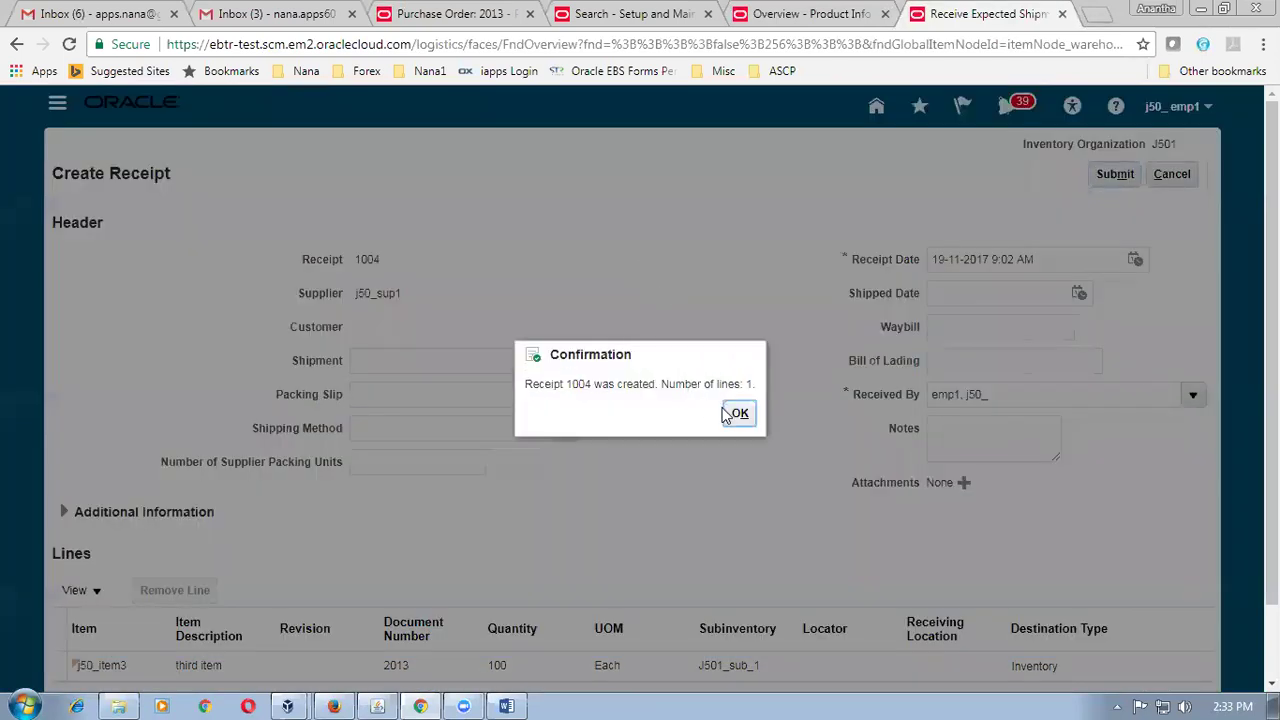
click(724, 414)
click(731, 418)
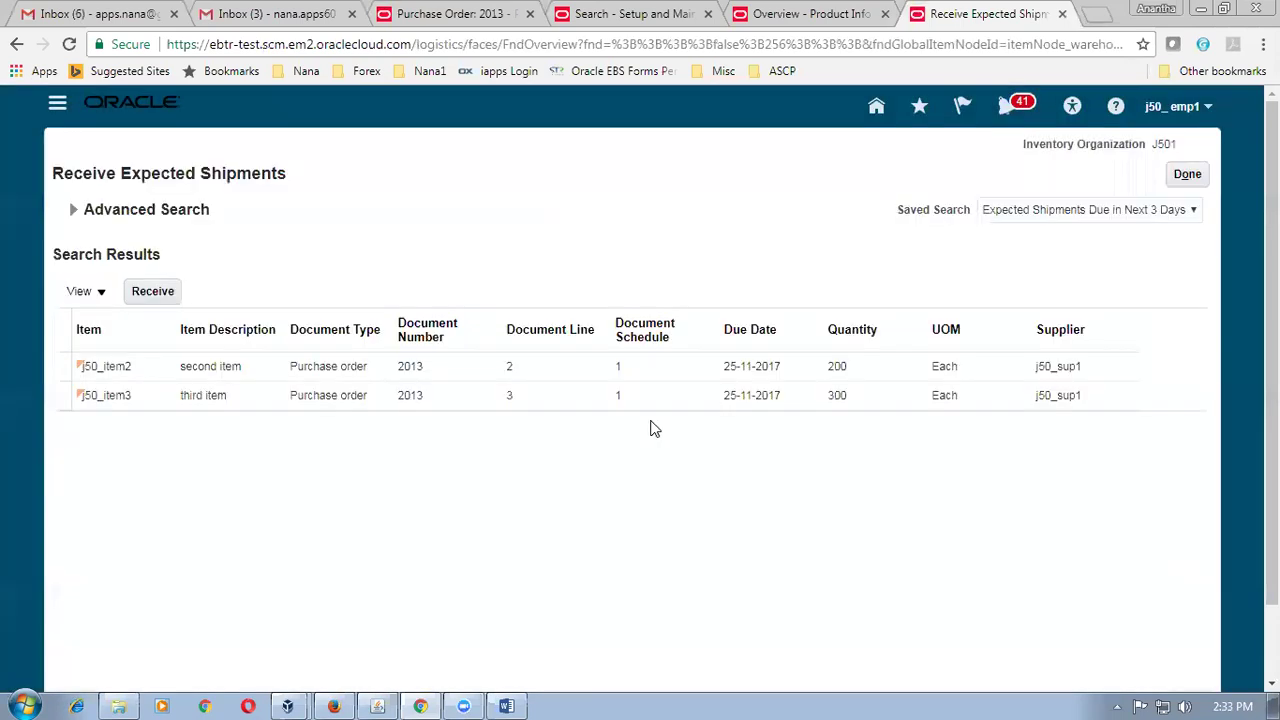
click(66, 372)
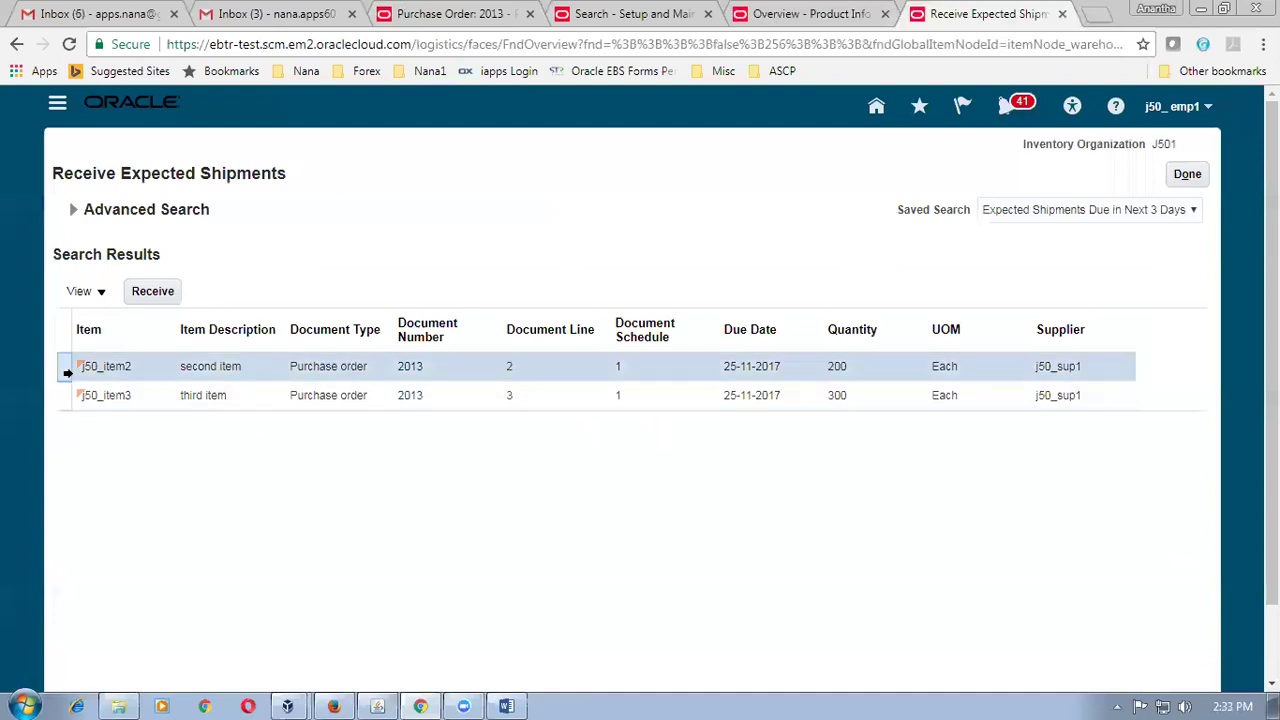
click(150, 292)
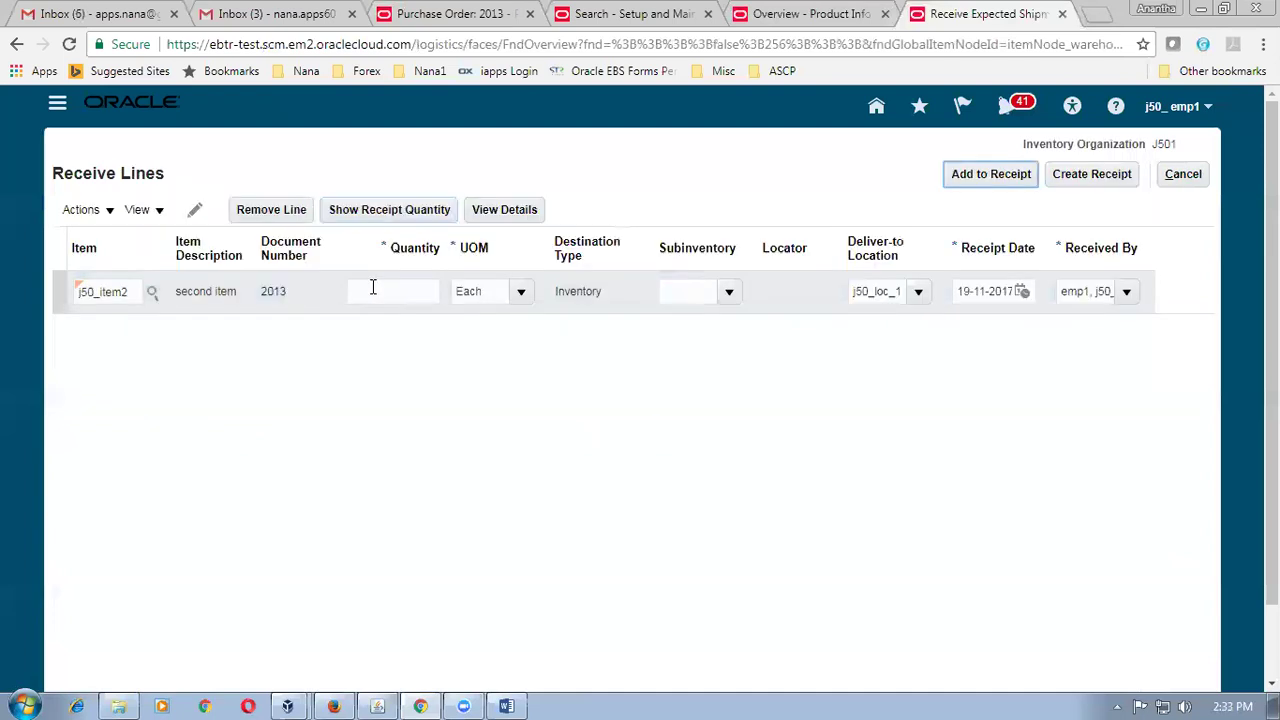
key(BackSpace)
text(1)
click(133, 340)
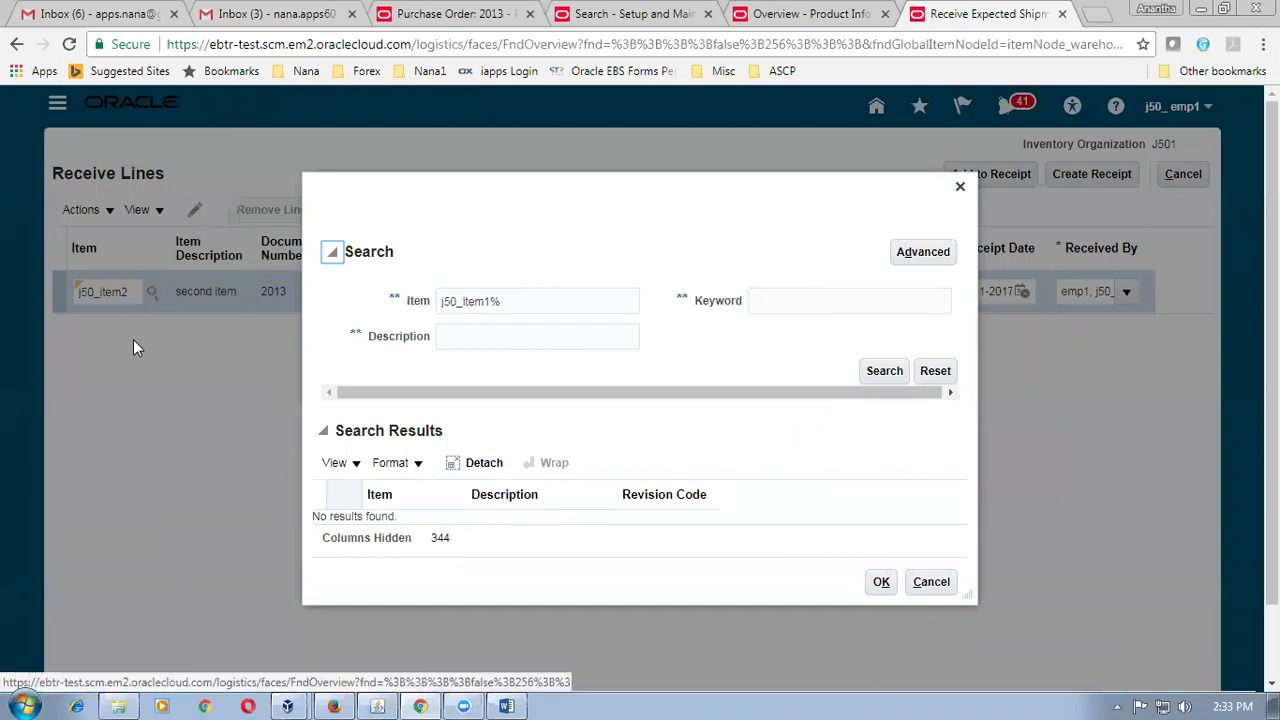
click(487, 301)
key(BackSpace)
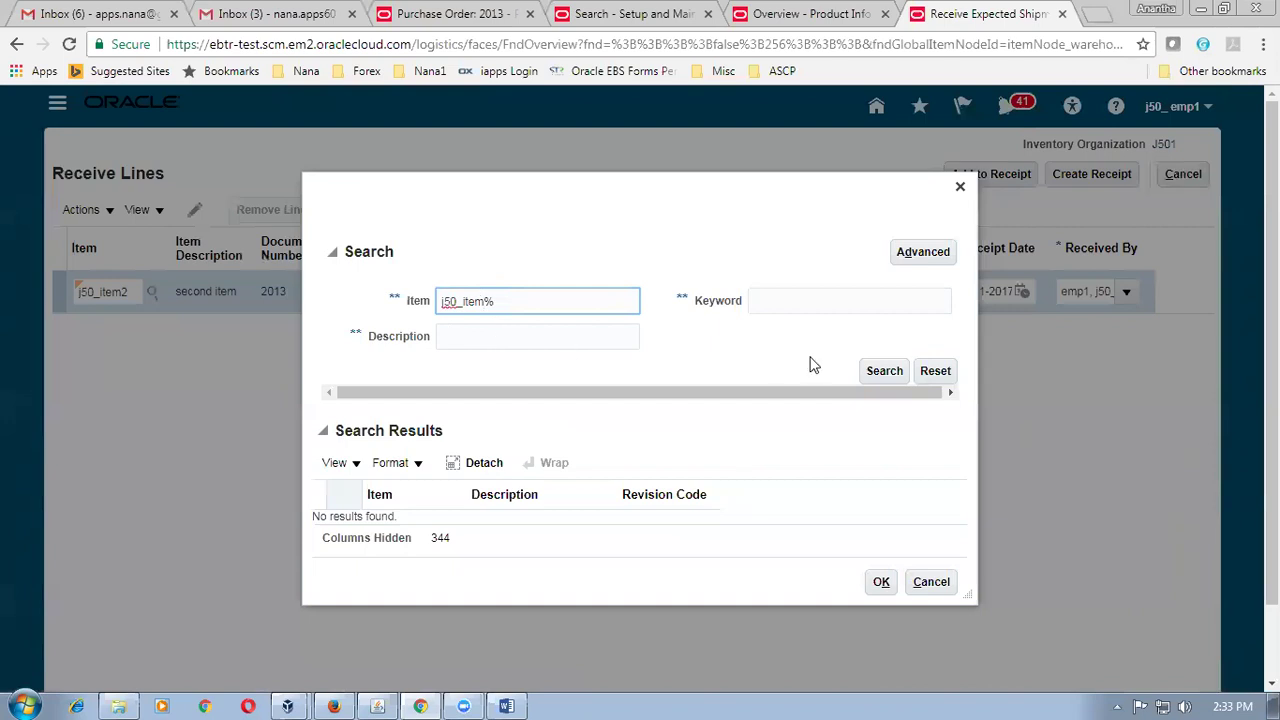
click(895, 377)
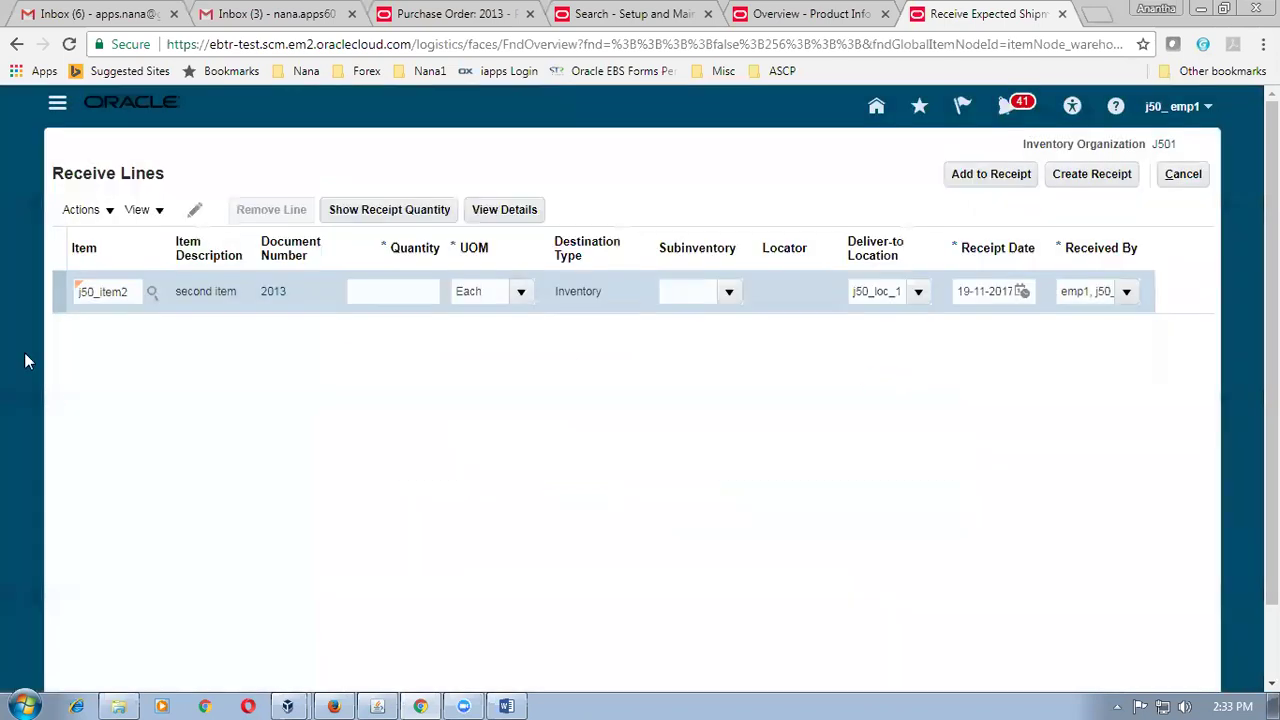
double_click(127, 291)
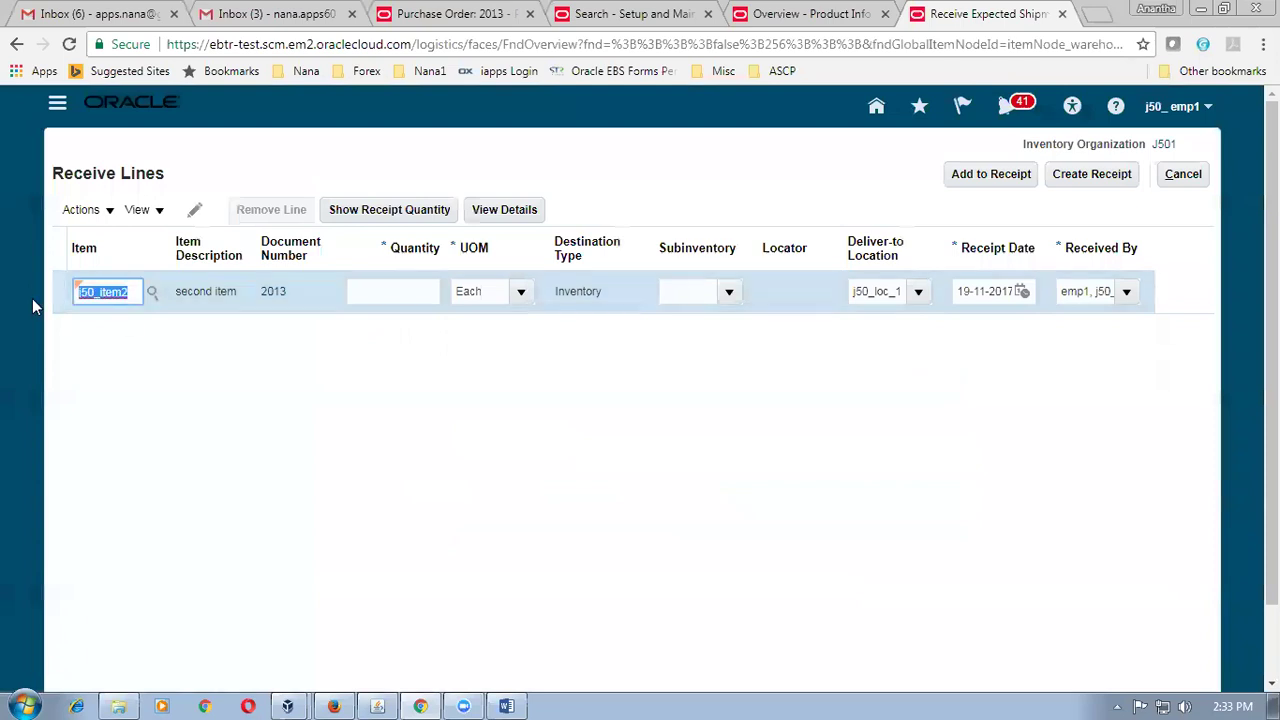
key(BackSpace)
click(150, 298)
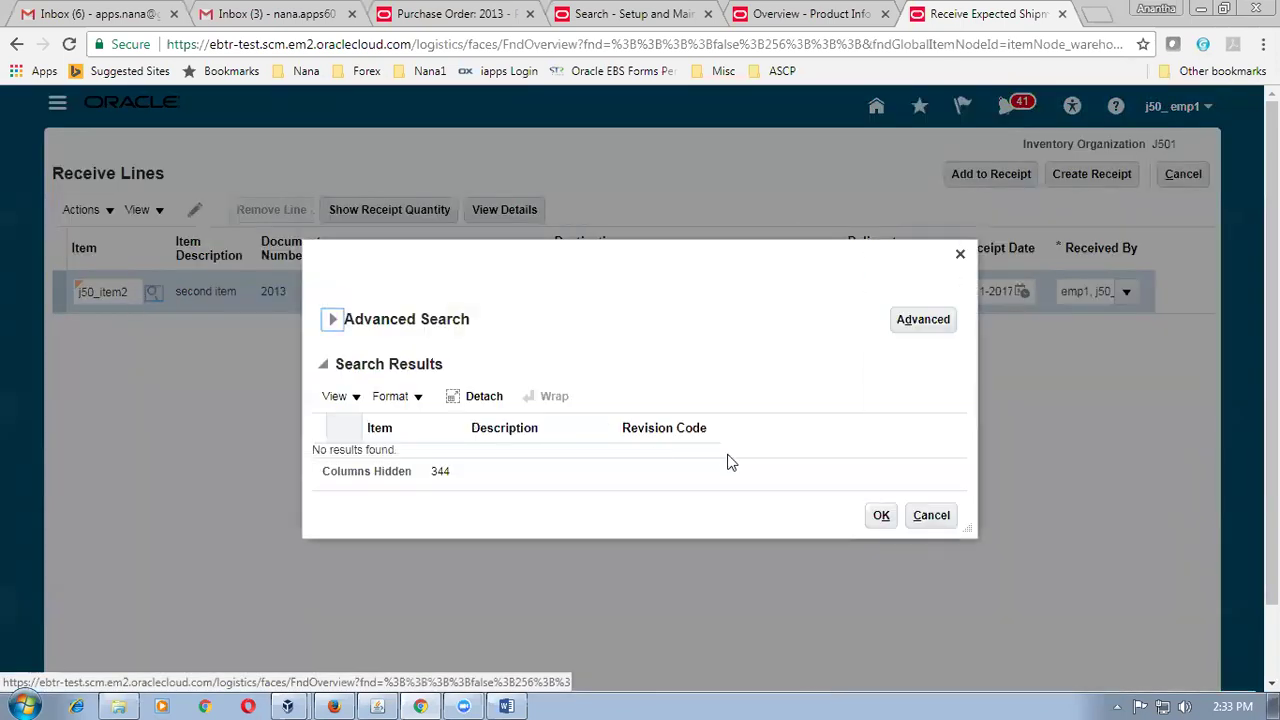
click(930, 516)
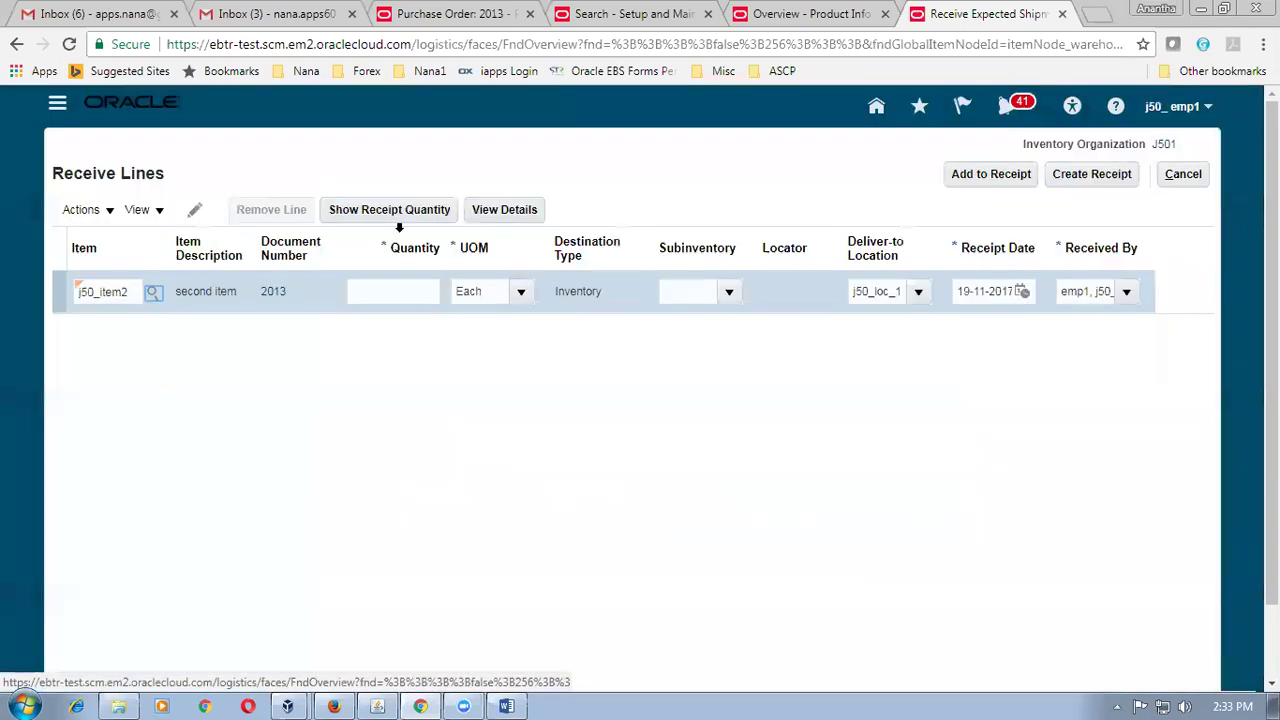
click(1183, 174)
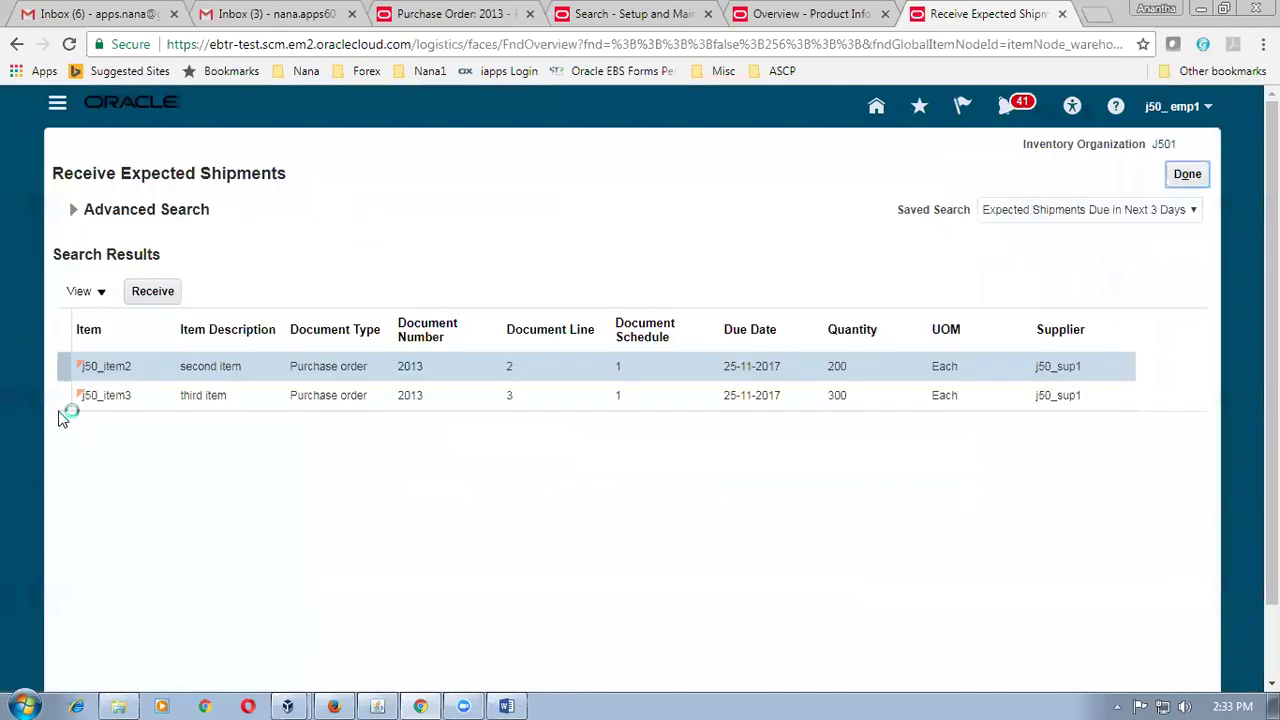
click(58, 400)
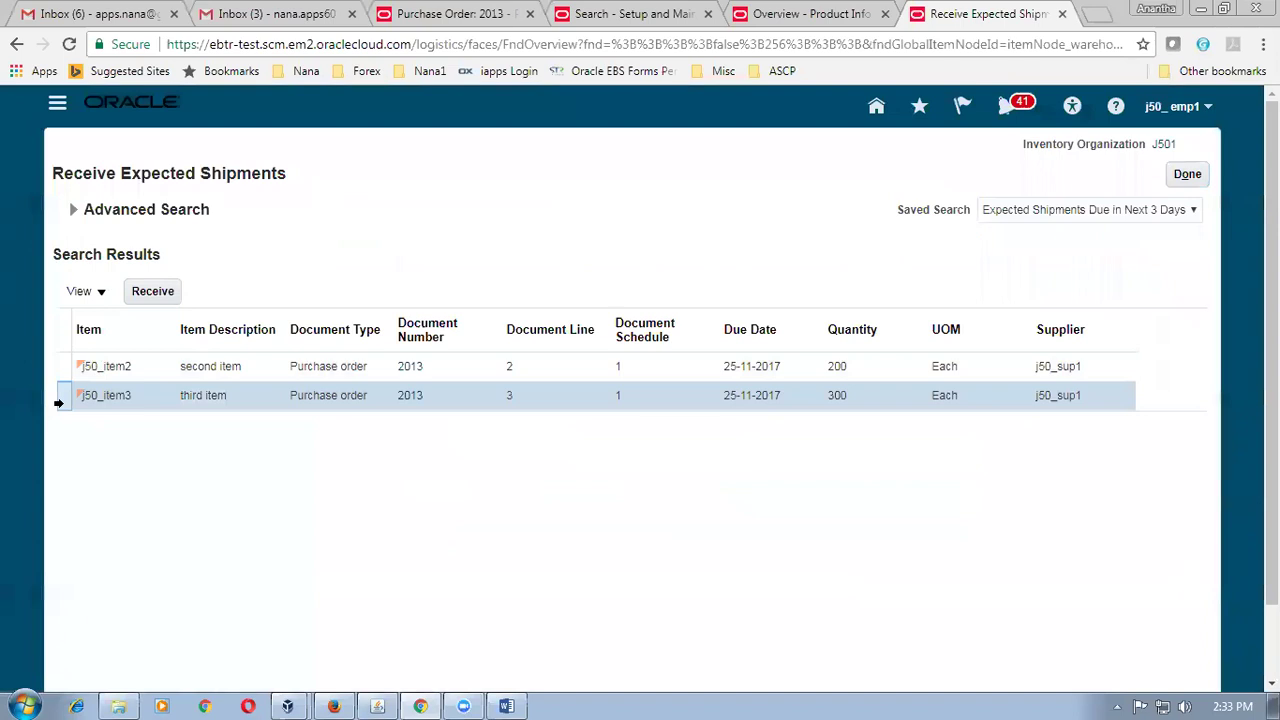
Start receiving the j50_item3 line and change its item to j50_item1.
click(172, 296)
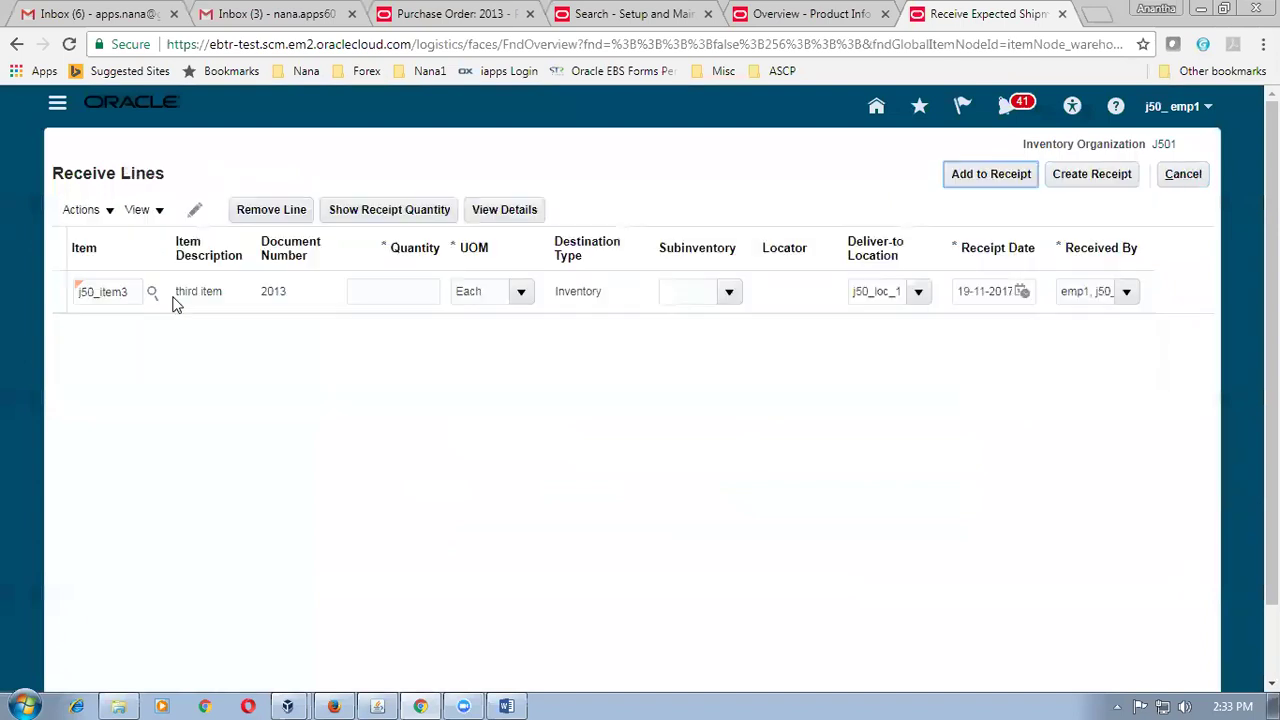
click(127, 292)
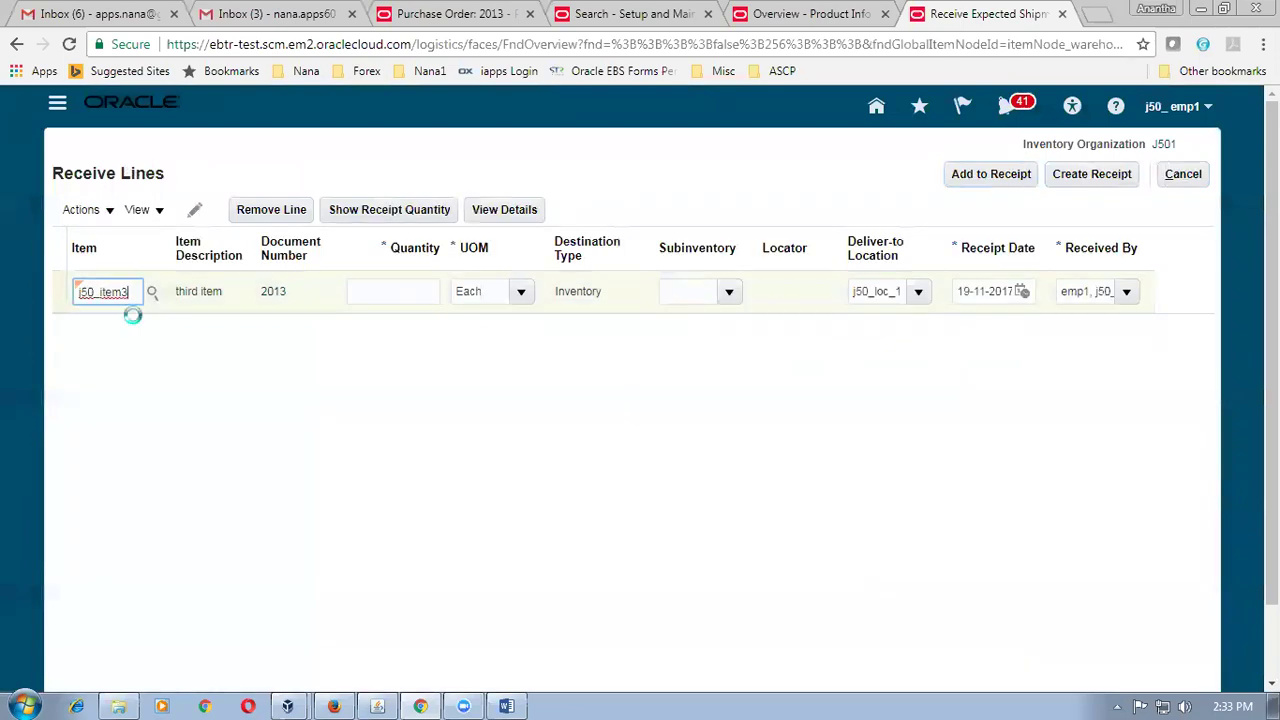
key(BackSpace)
text(2)
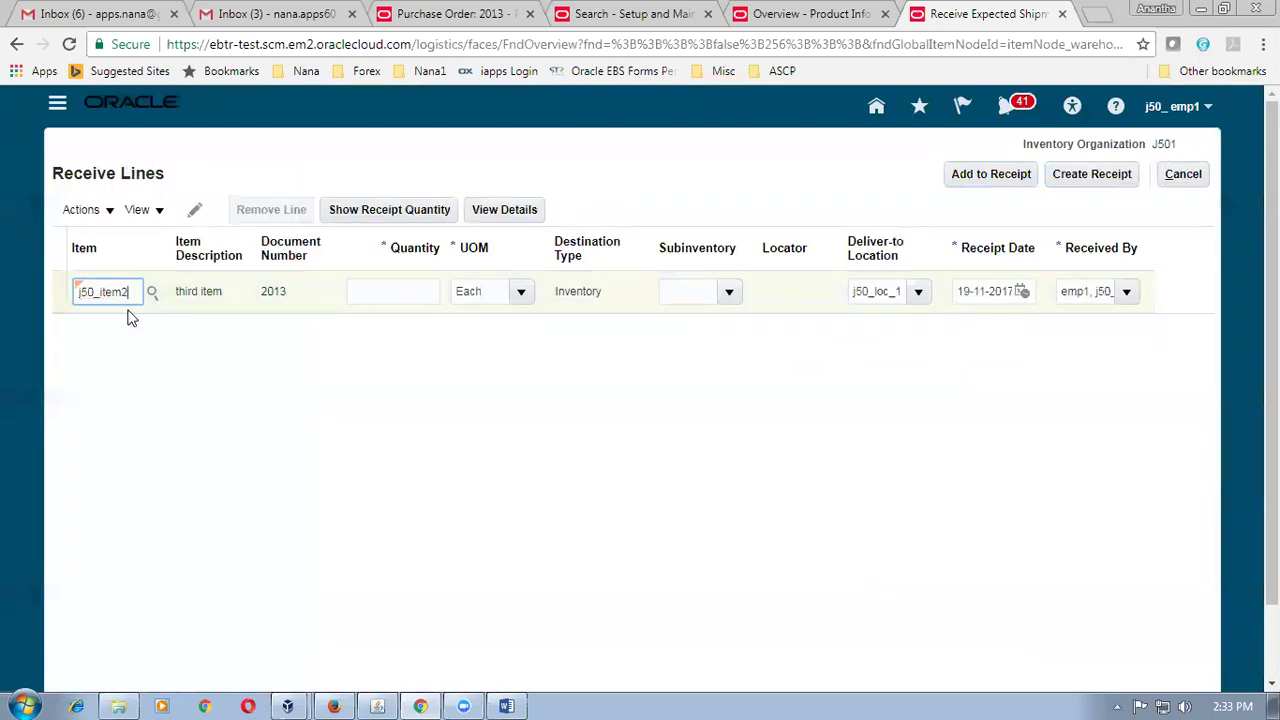
key(Tab)
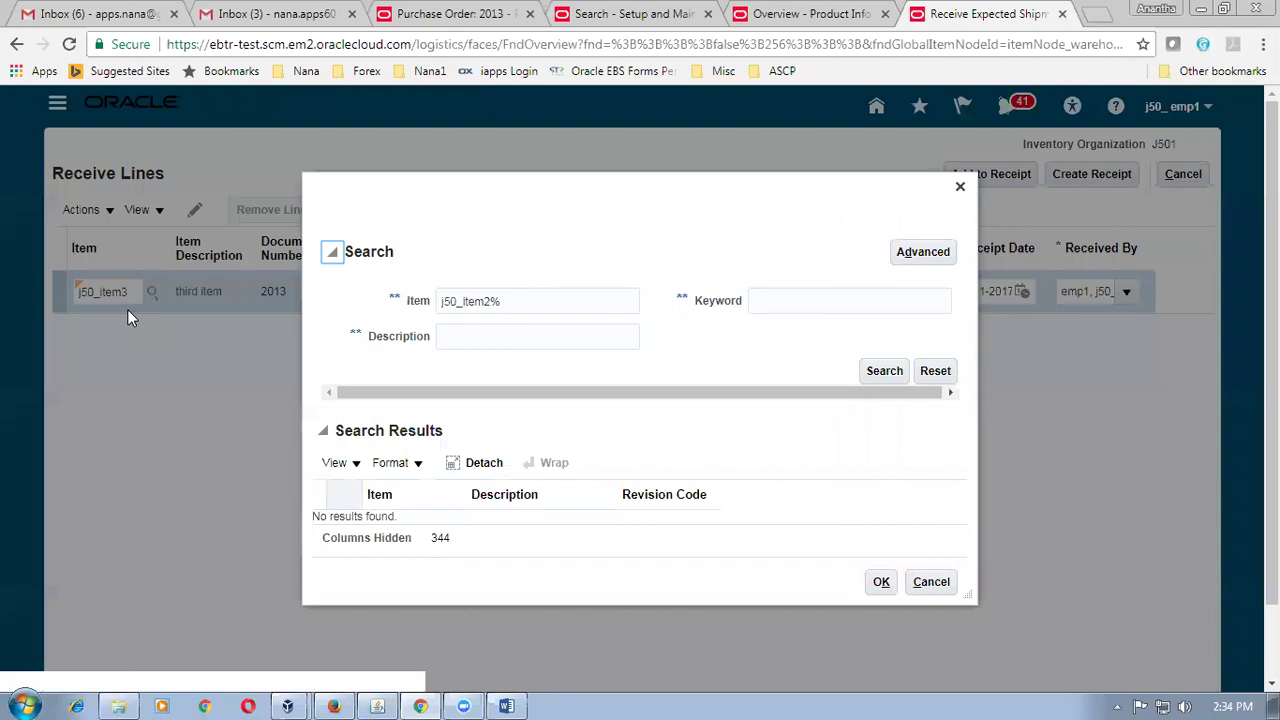
click(931, 581)
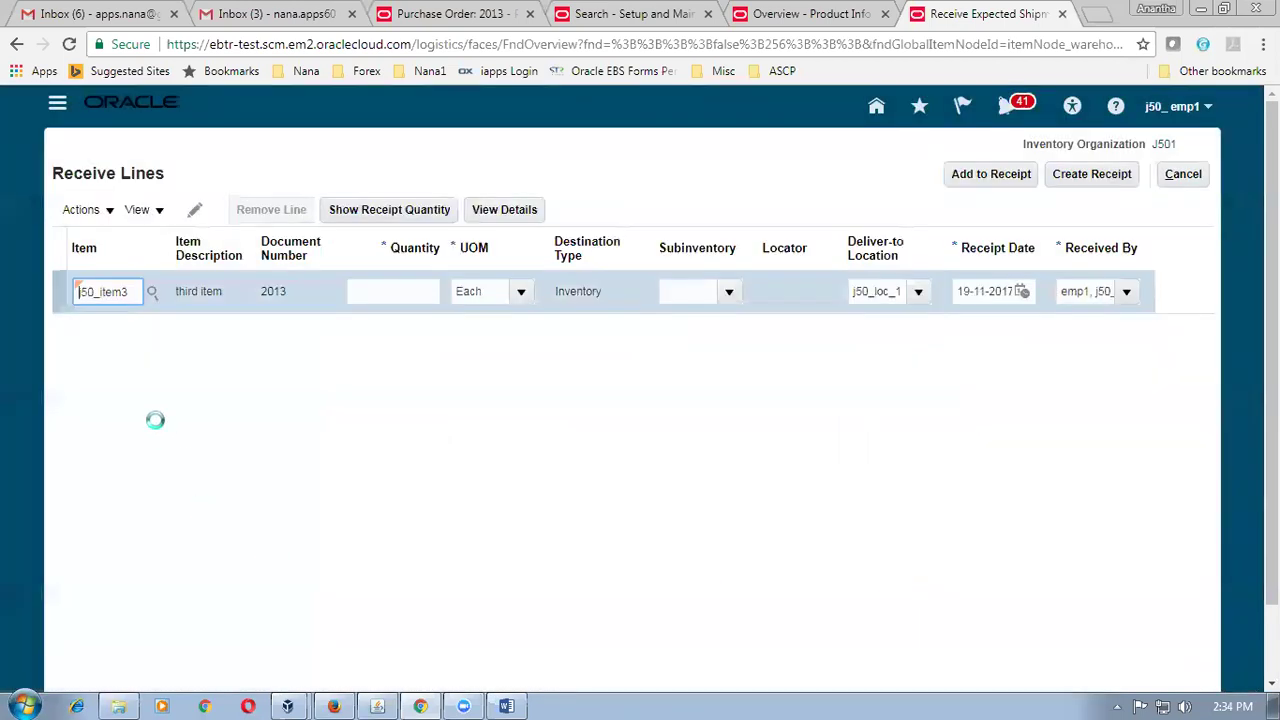
click(128, 291)
key(BackSpace)
text(1)
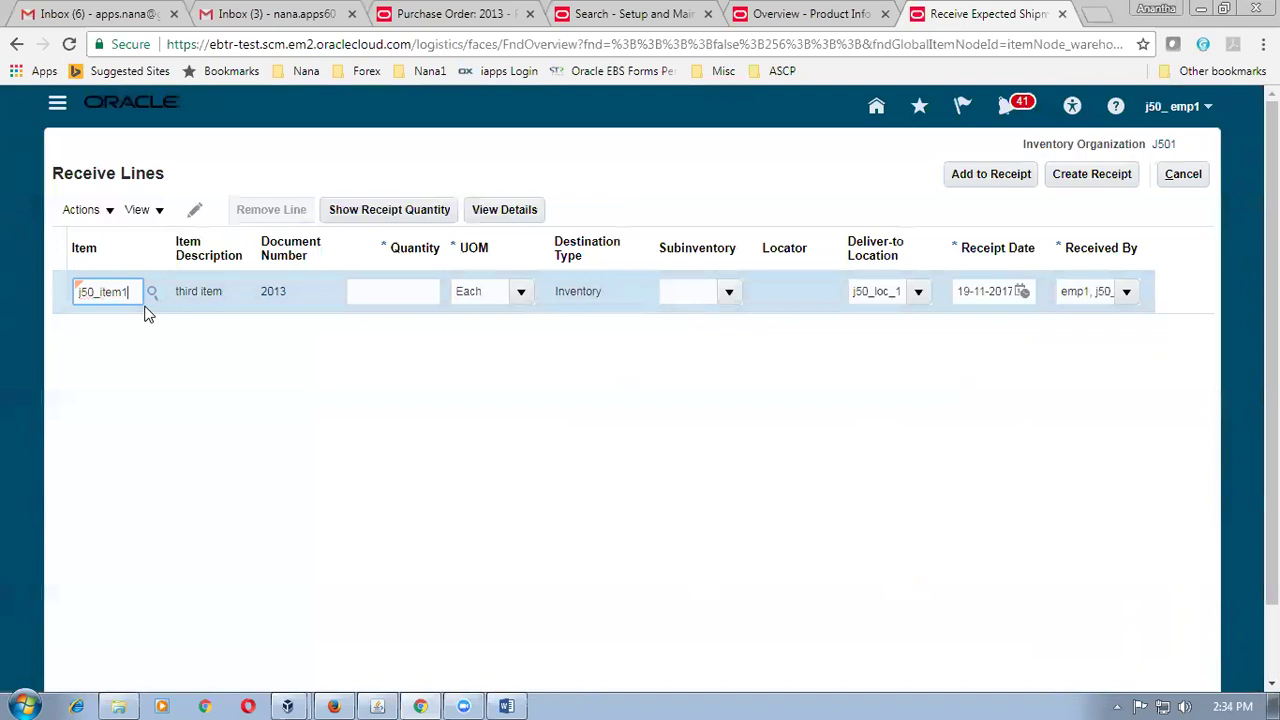
key(Tab)
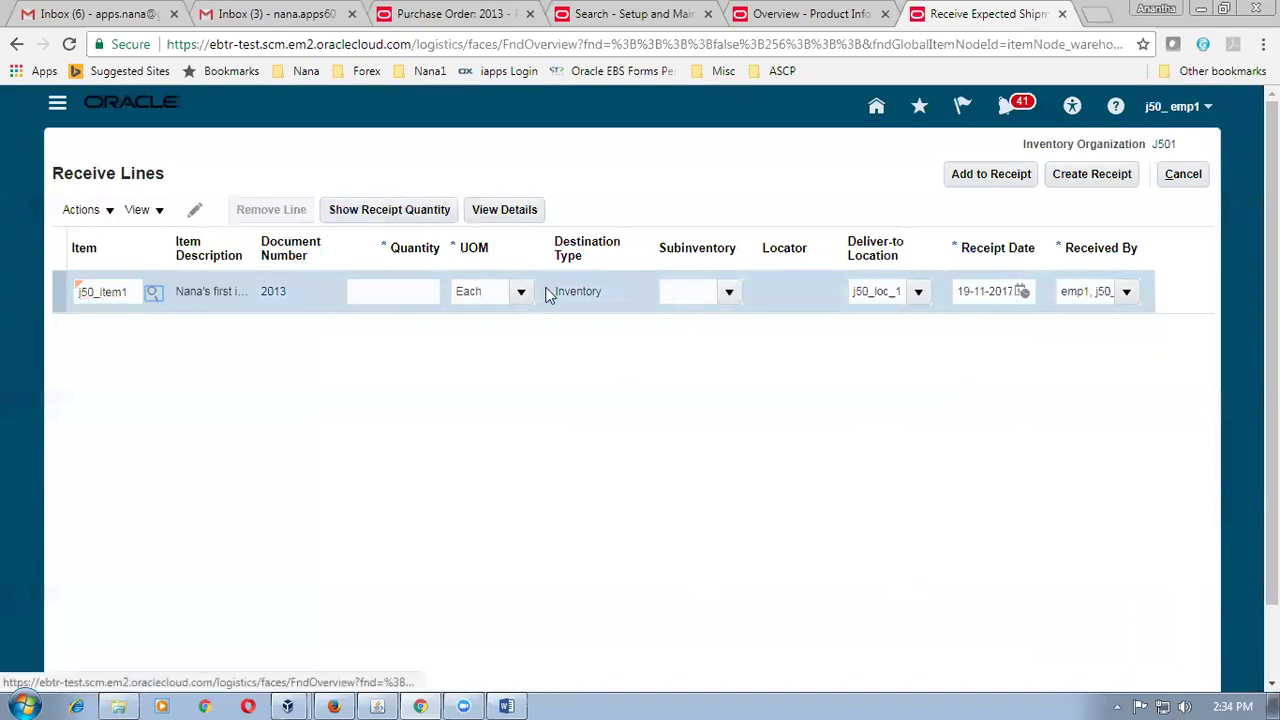
Set the line quantity to 123 and attempt to create the receipt.
click(412, 291)
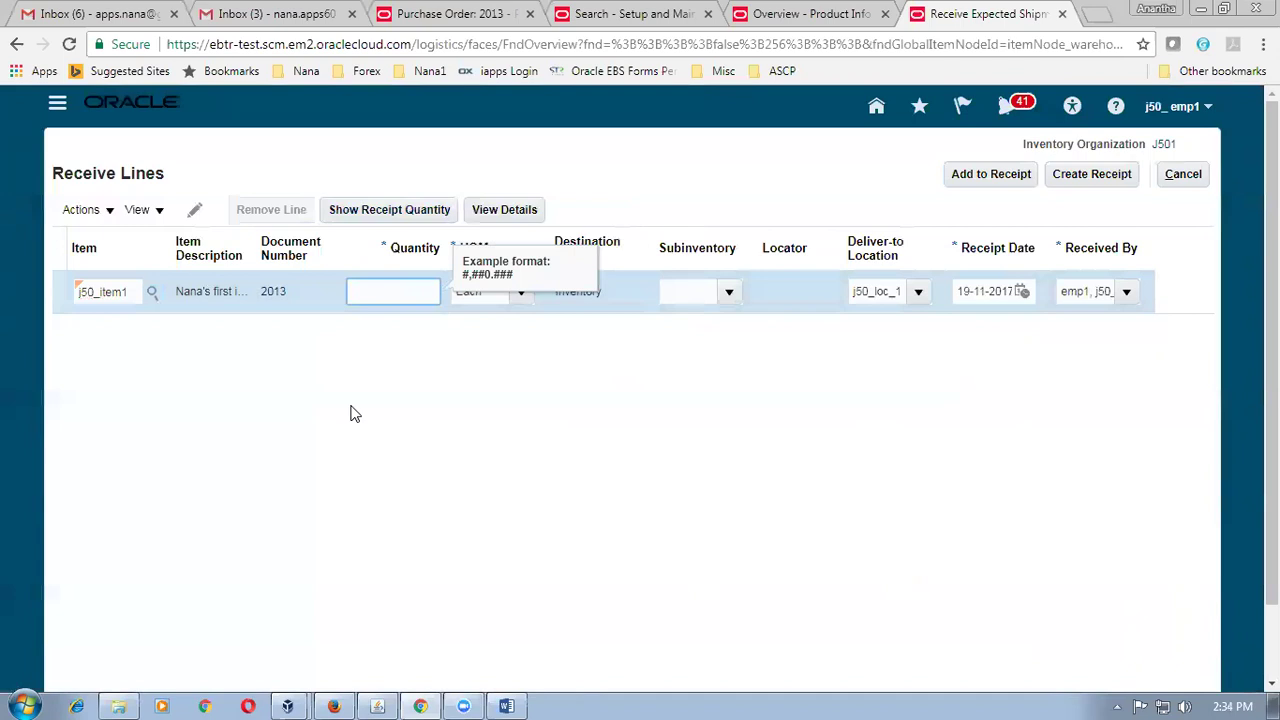
text(123)
key(Tab)
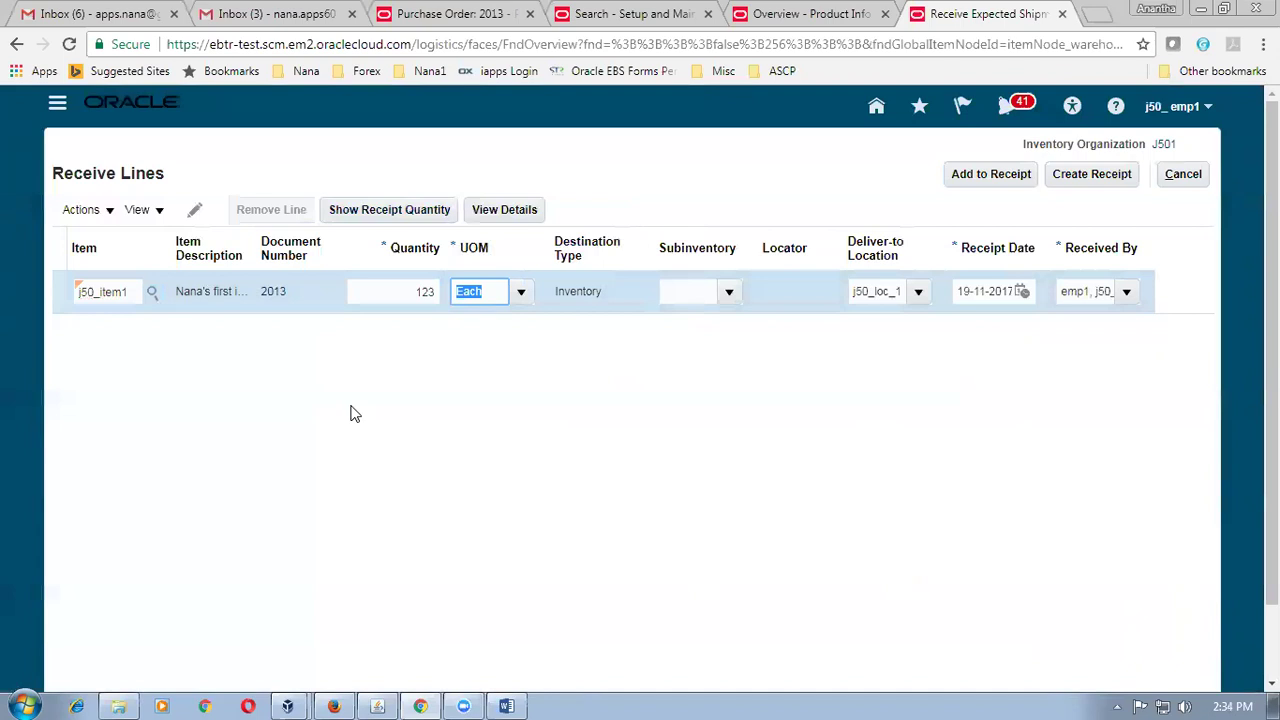
click(1093, 176)
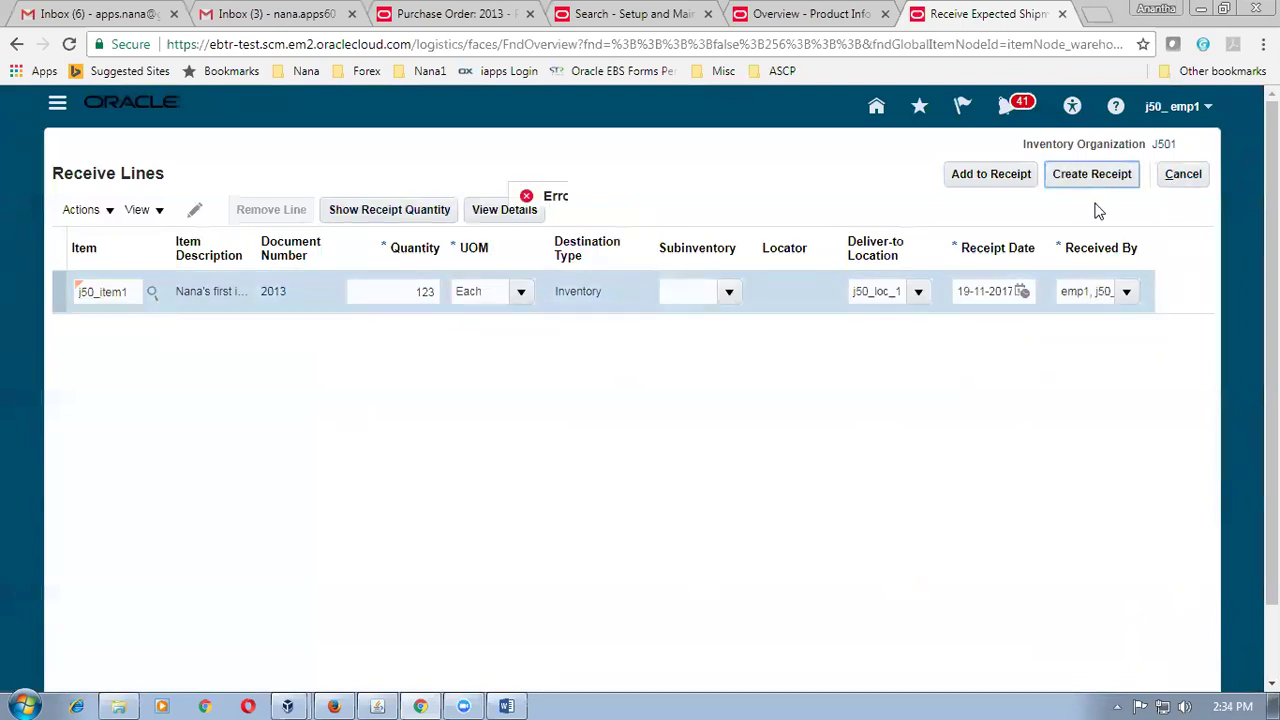
click(736, 270)
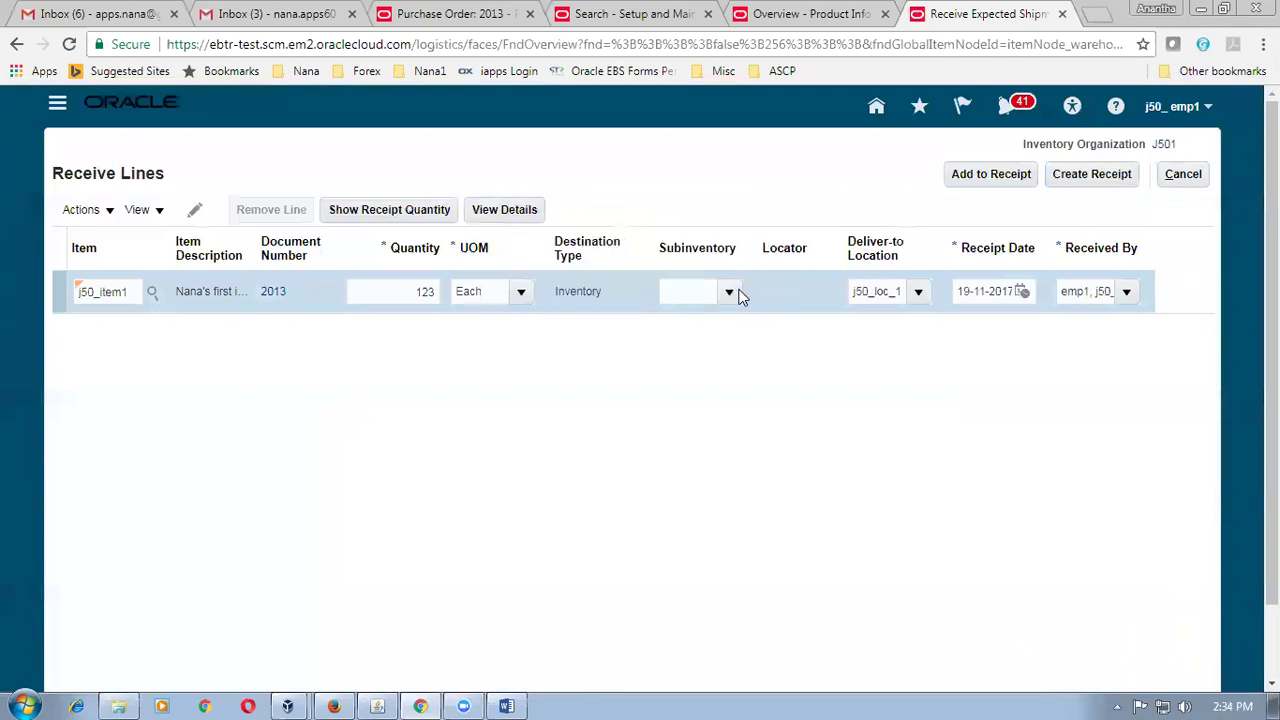
Choose subinventory J501_sub_1, create receipt 1005, and switch to the Word worksheet.
click(730, 291)
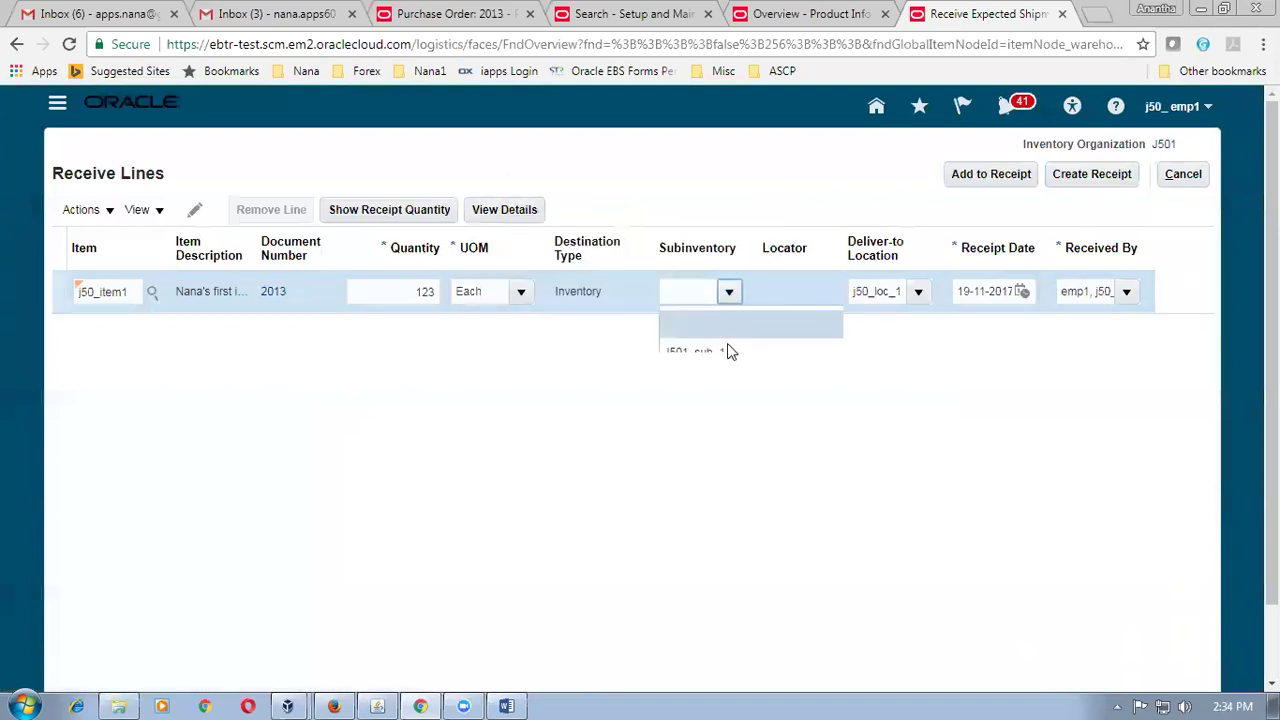
click(727, 346)
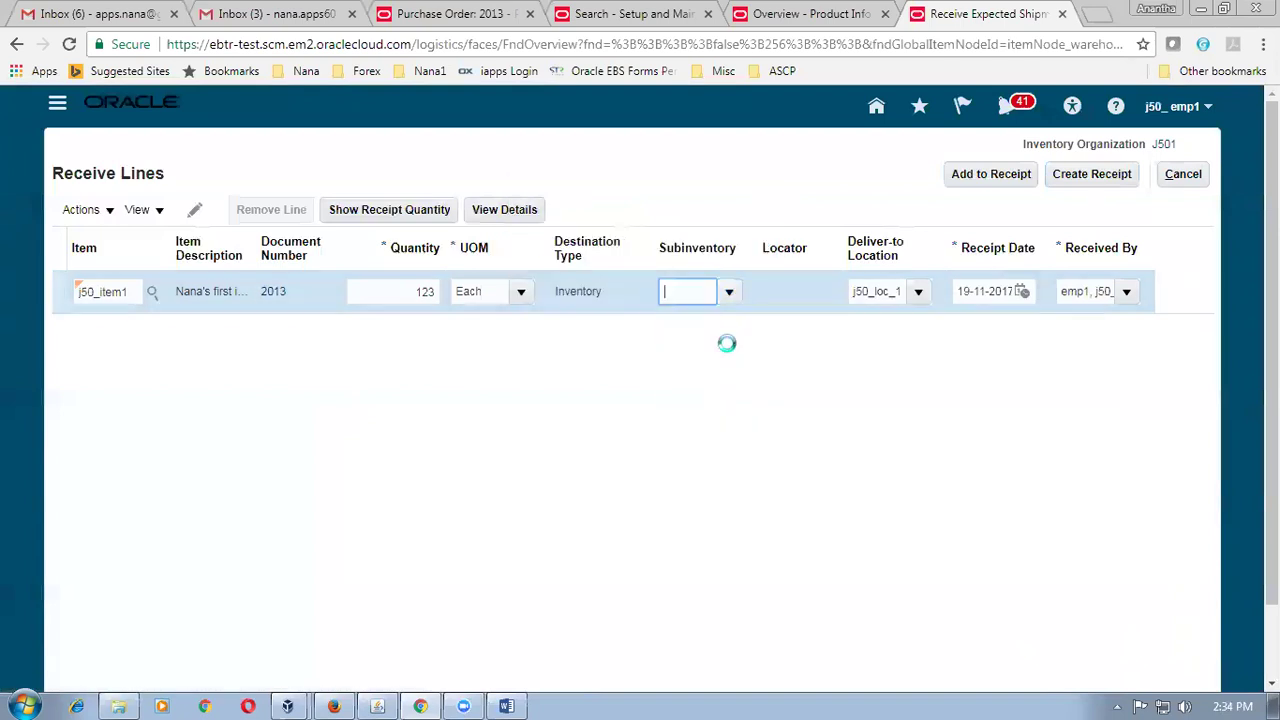
click(1089, 172)
click(1116, 186)
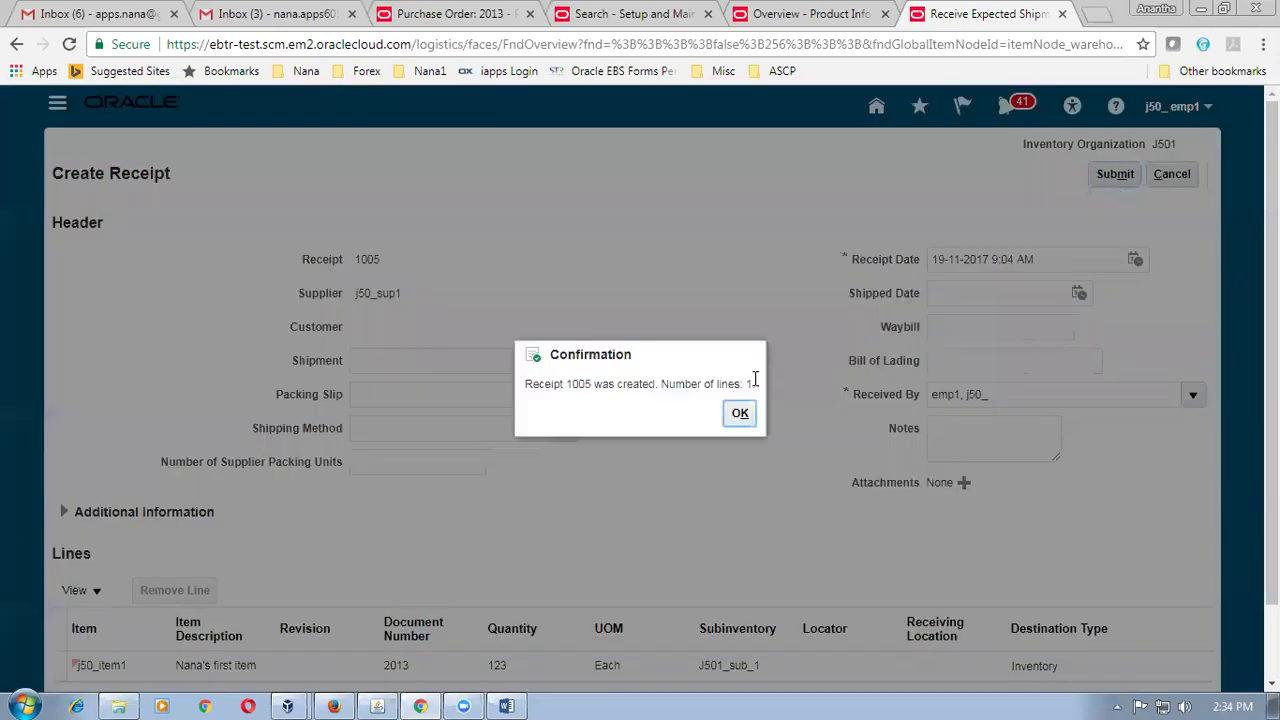
click(737, 420)
key(alt+Tab)
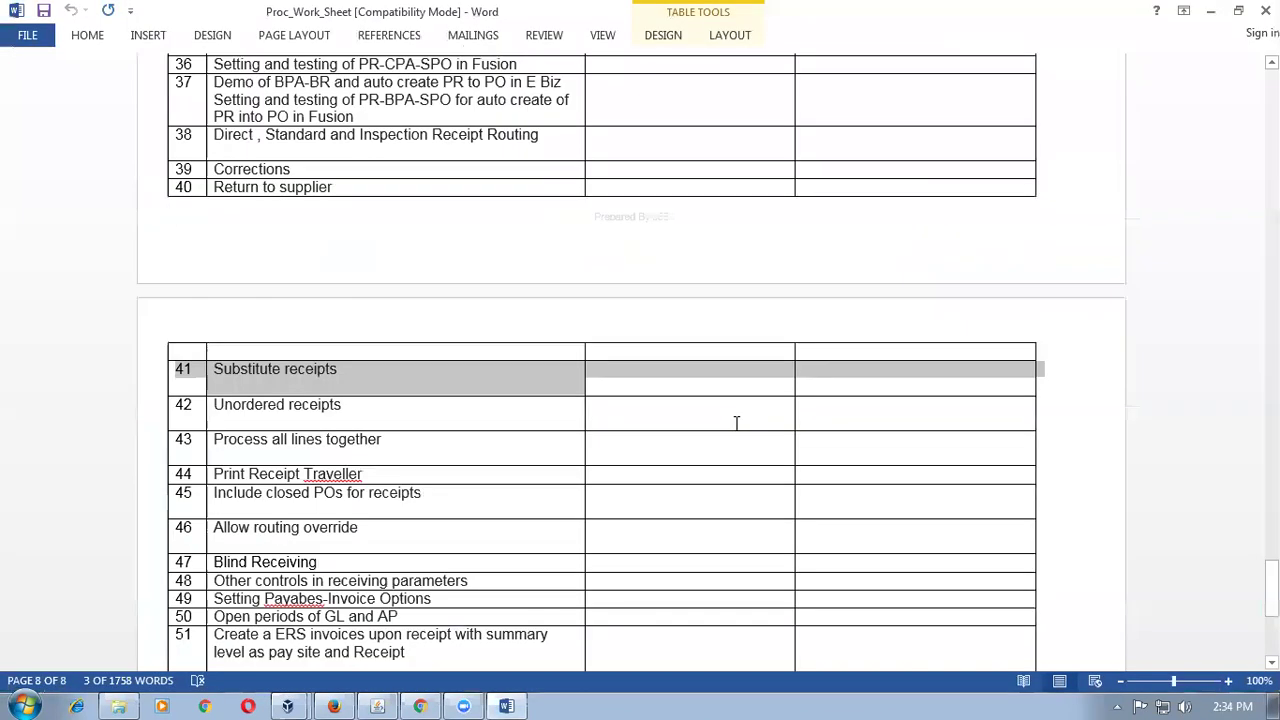
Highlight topic 42, Unordered receipts, in the Word worksheet.
click(365, 406)
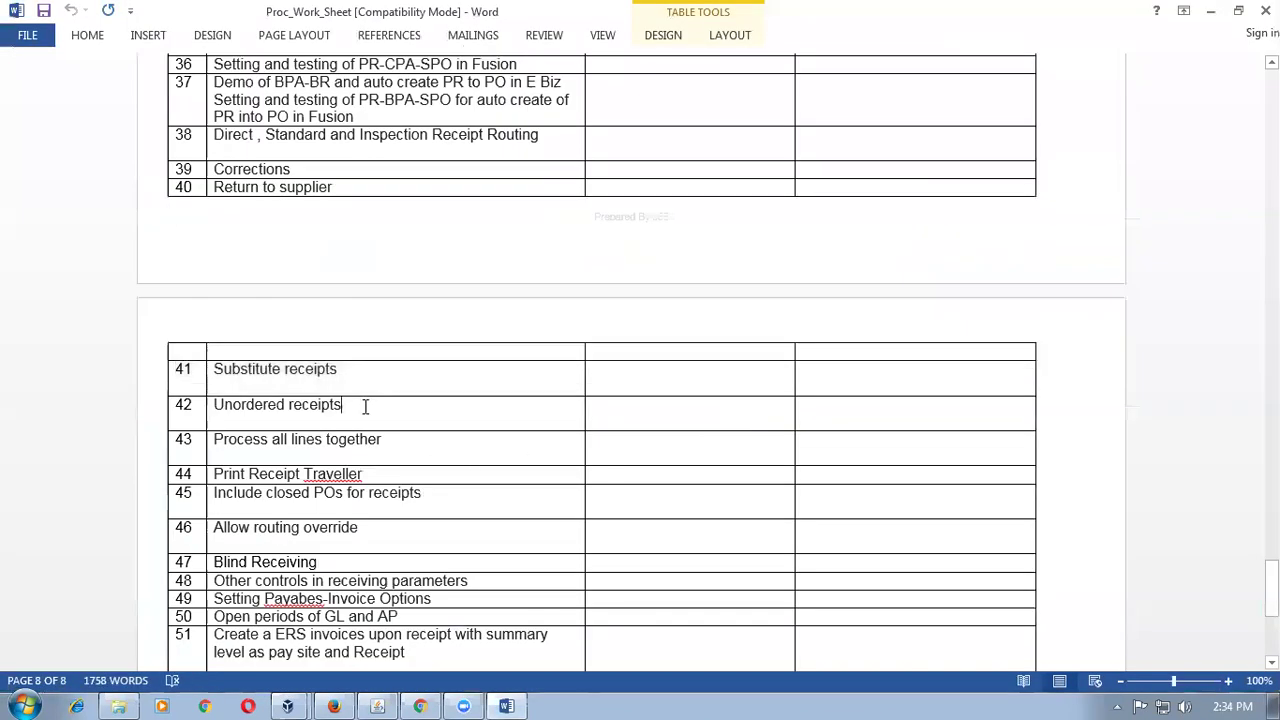
click(341, 371)
click(347, 404)
drag(347, 404, 203, 404)
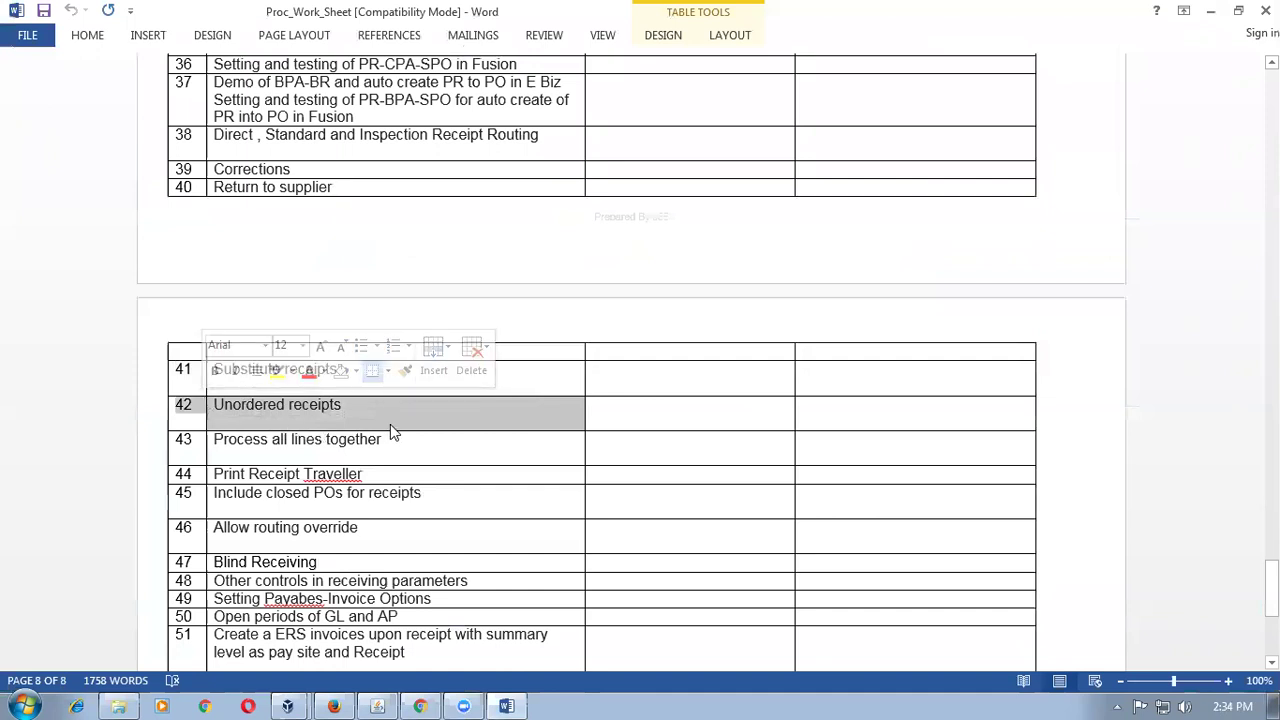
Back in Oracle, finish the expected shipments page and show the receiving parameters search results.
key(alt+Tab)
click(1170, 182)
click(620, 14)
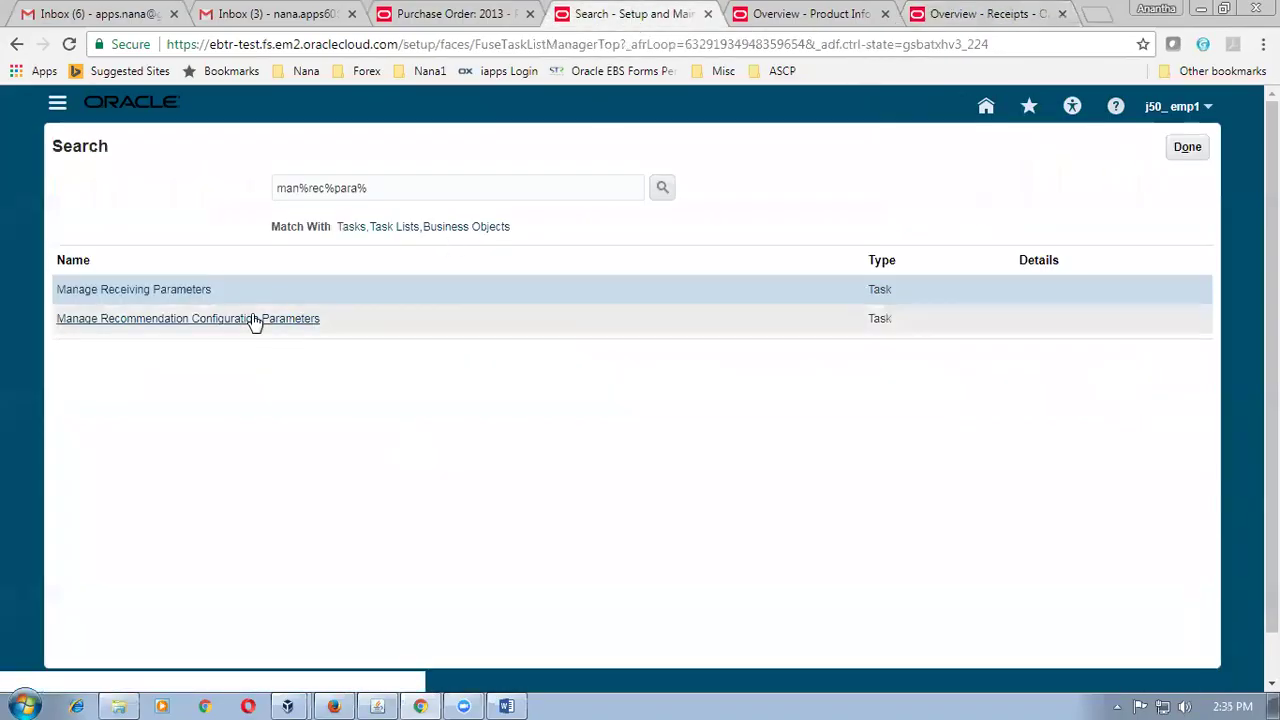
Open the Manage Receiving Parameters task for organization J501.
click(152, 291)
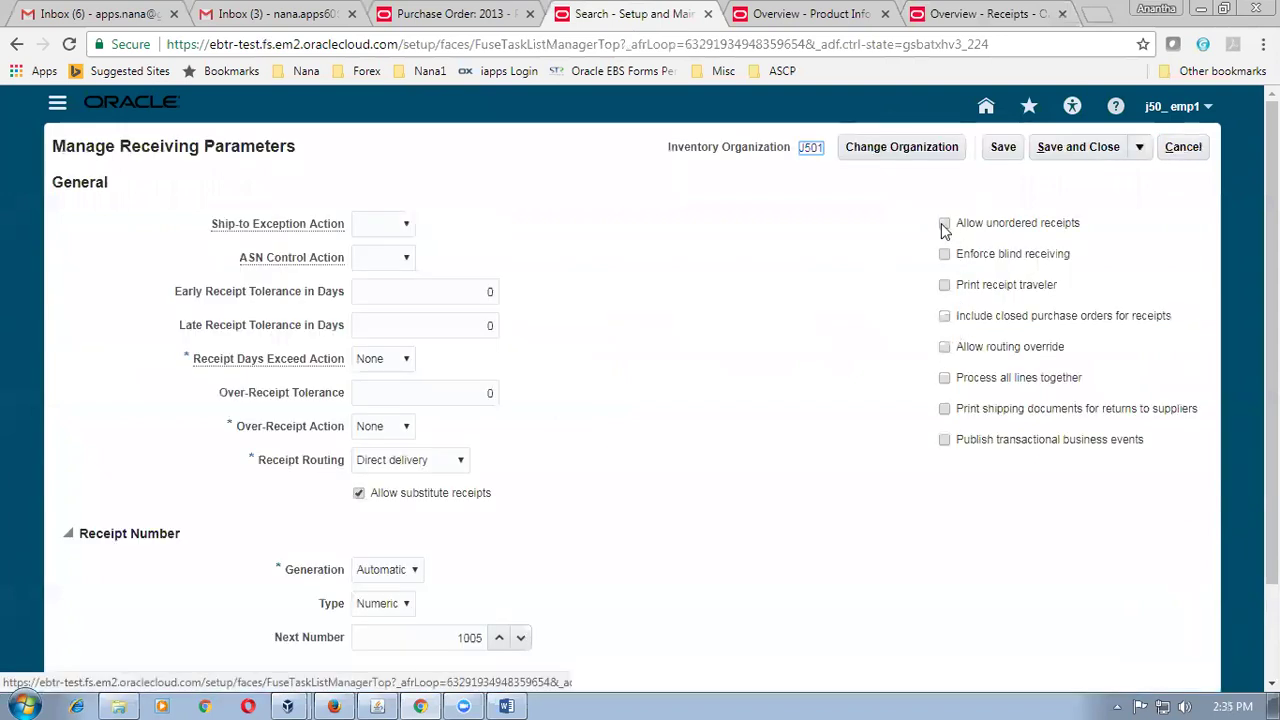
click(975, 14)
click(1200, 262)
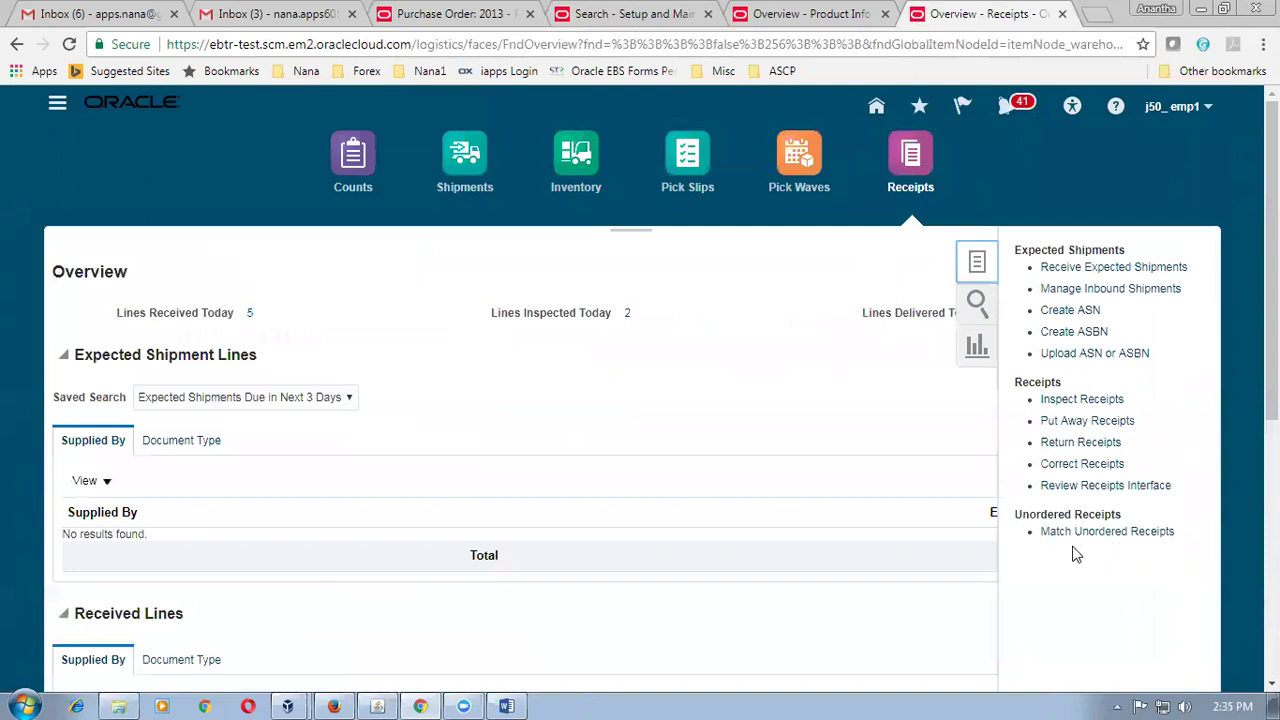
click(806, 14)
click(590, 24)
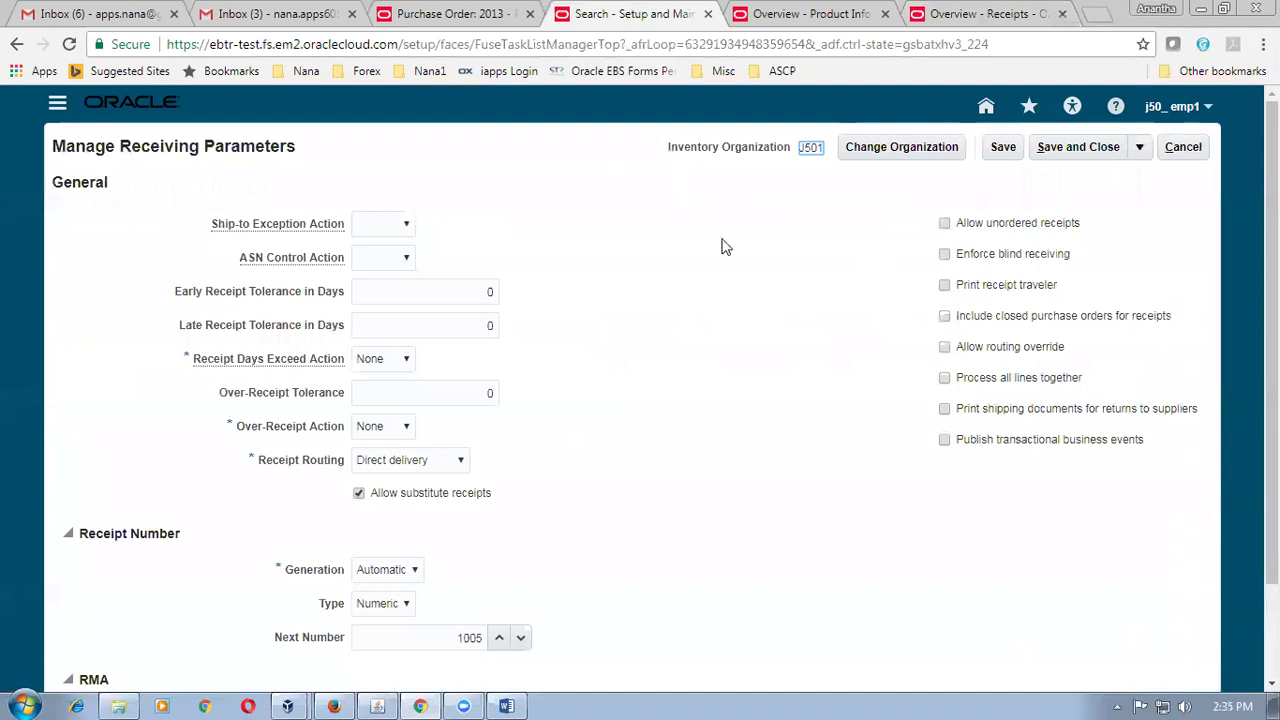
Enable Allow unordered receipts and save the receiving parameters.
click(945, 224)
click(1089, 158)
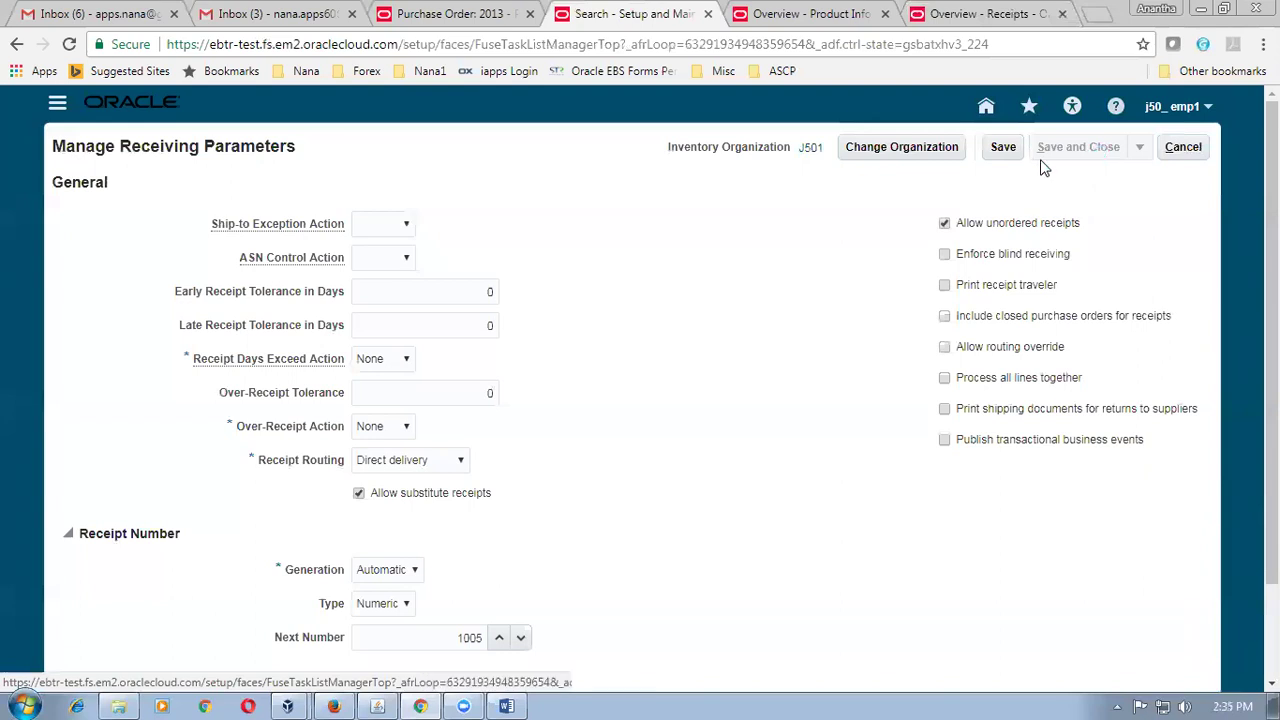
click(1000, 14)
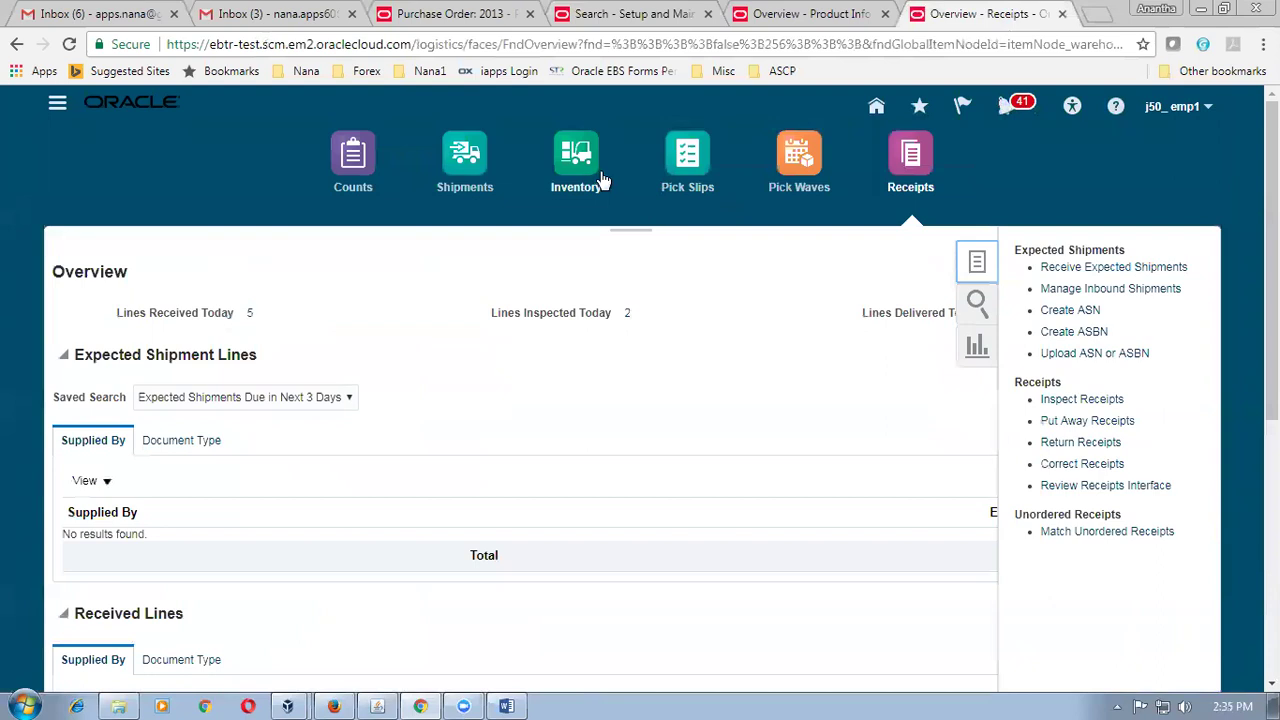
click(577, 166)
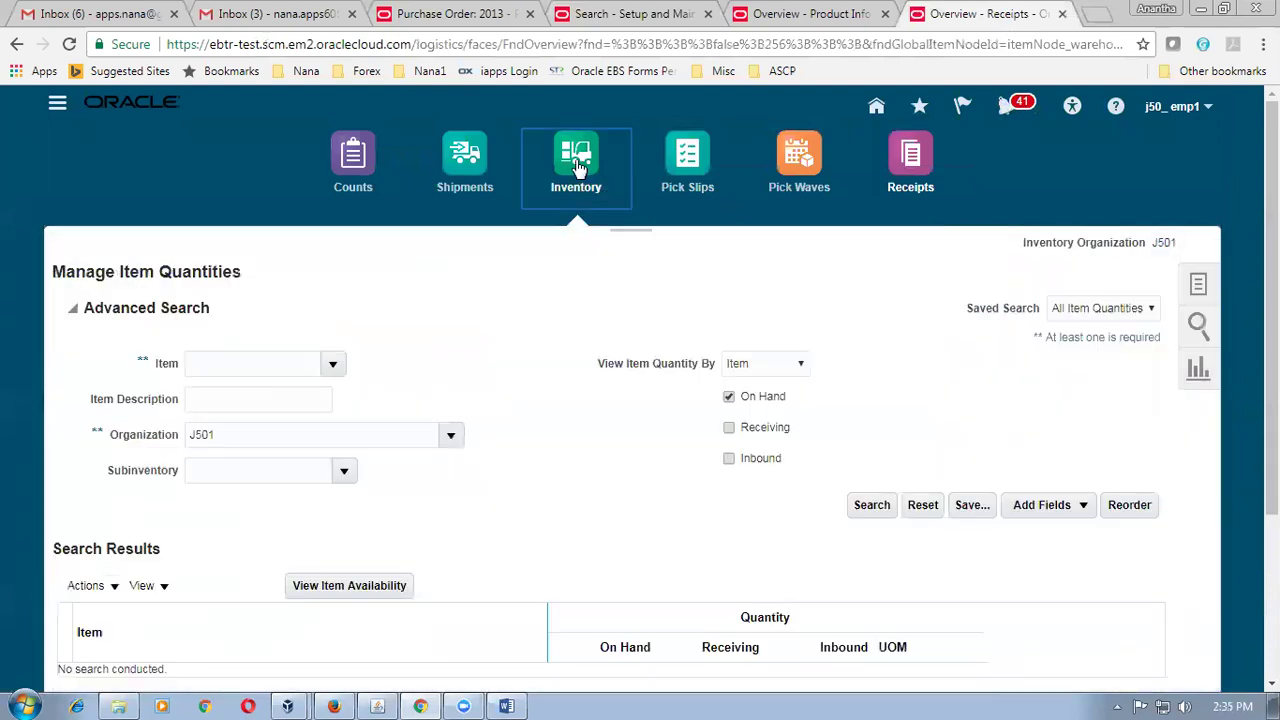
Return to the Receipts work area and start Create Unordered Receipt Lines for J501.
click(899, 170)
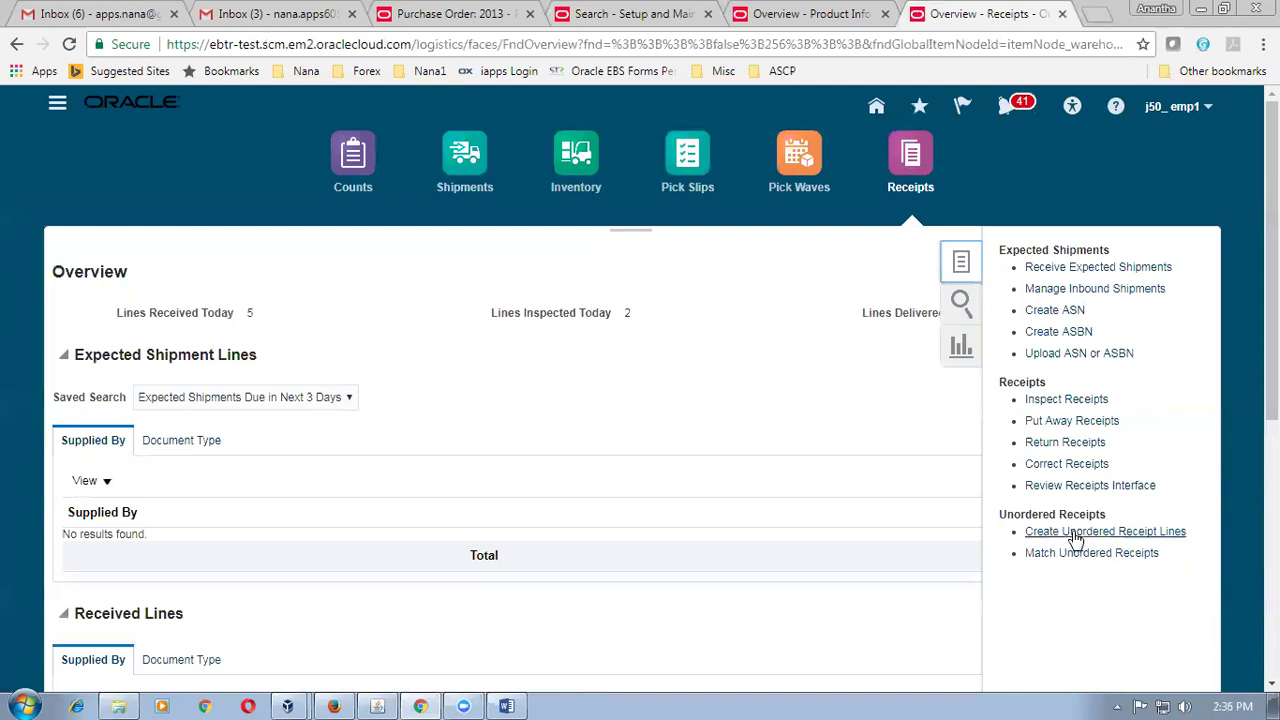
click(1075, 533)
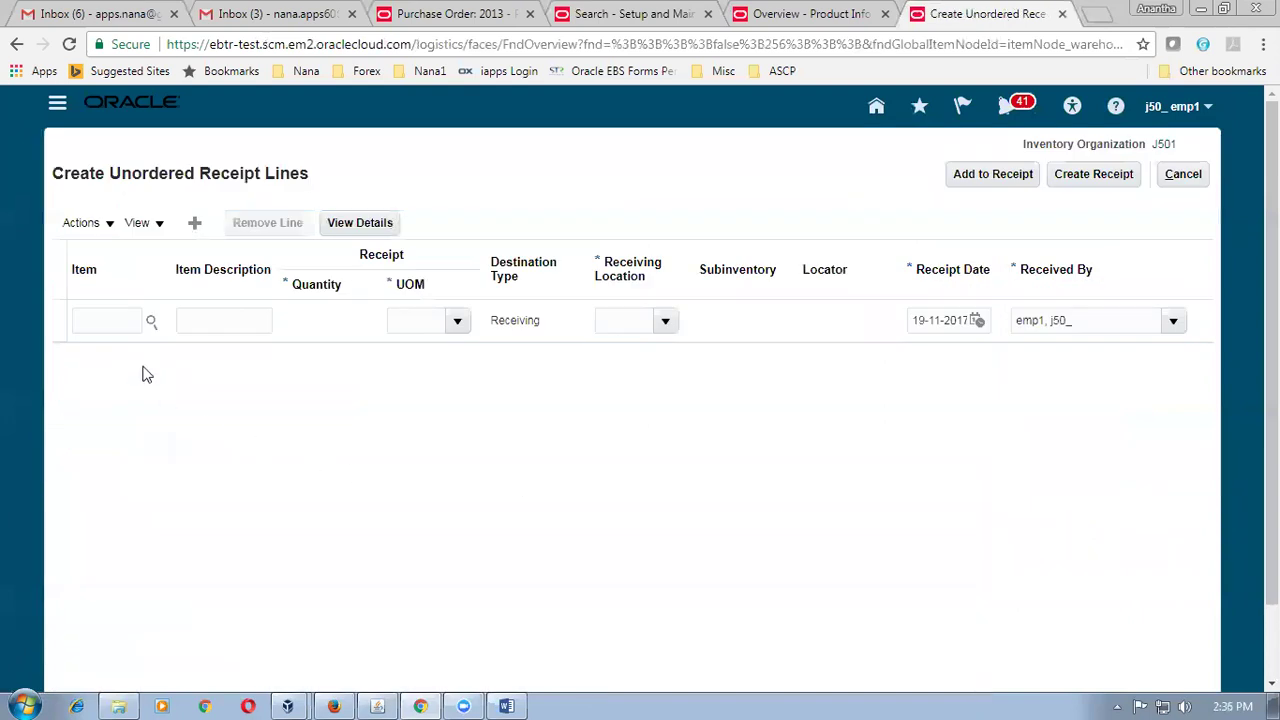
Enter an unordered line: item j50_item1, quantity 85, receiving location j50_loc_1.
click(112, 322)
text(j5)
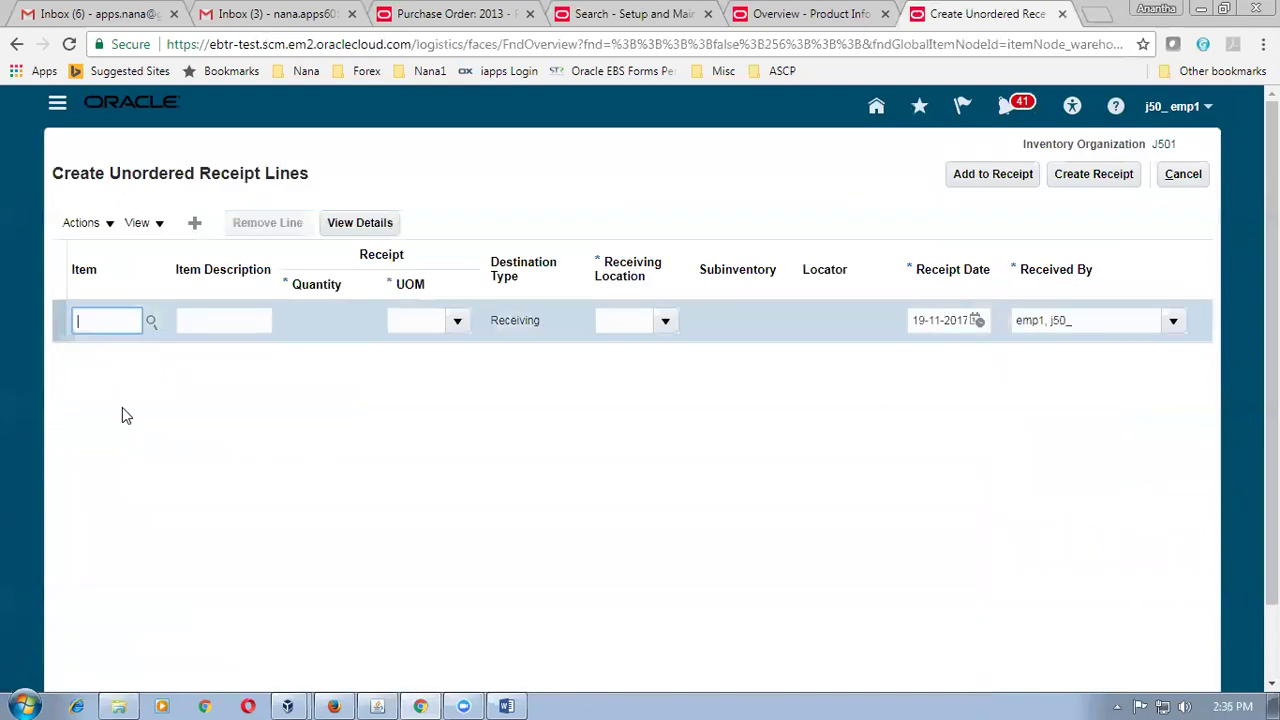
text(0_item1)
key(Tab)
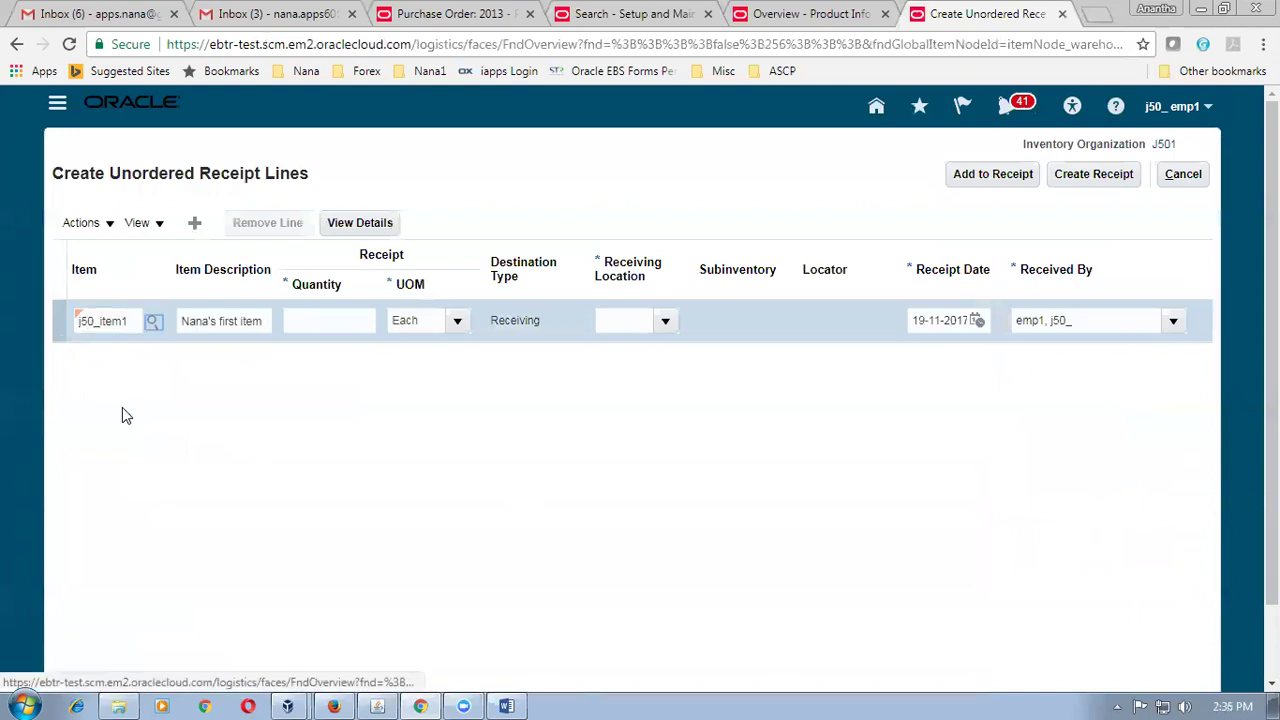
click(338, 320)
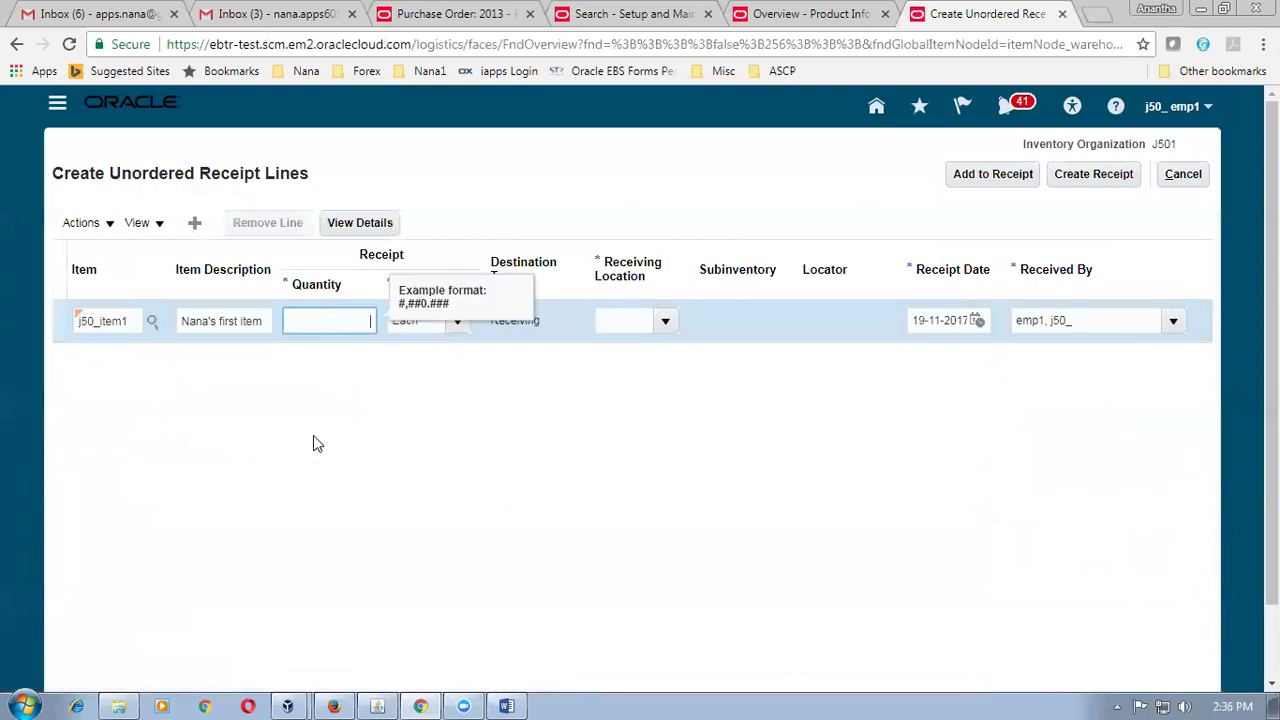
text(85)
key(Tab)
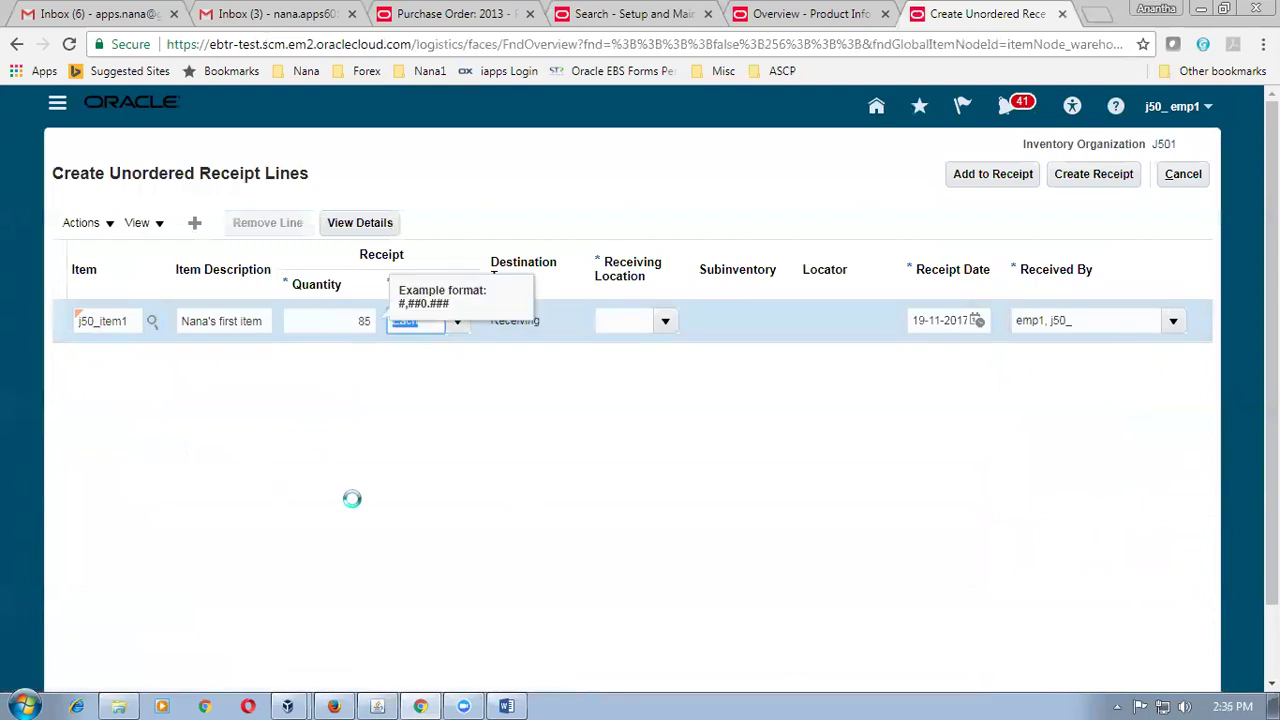
click(630, 320)
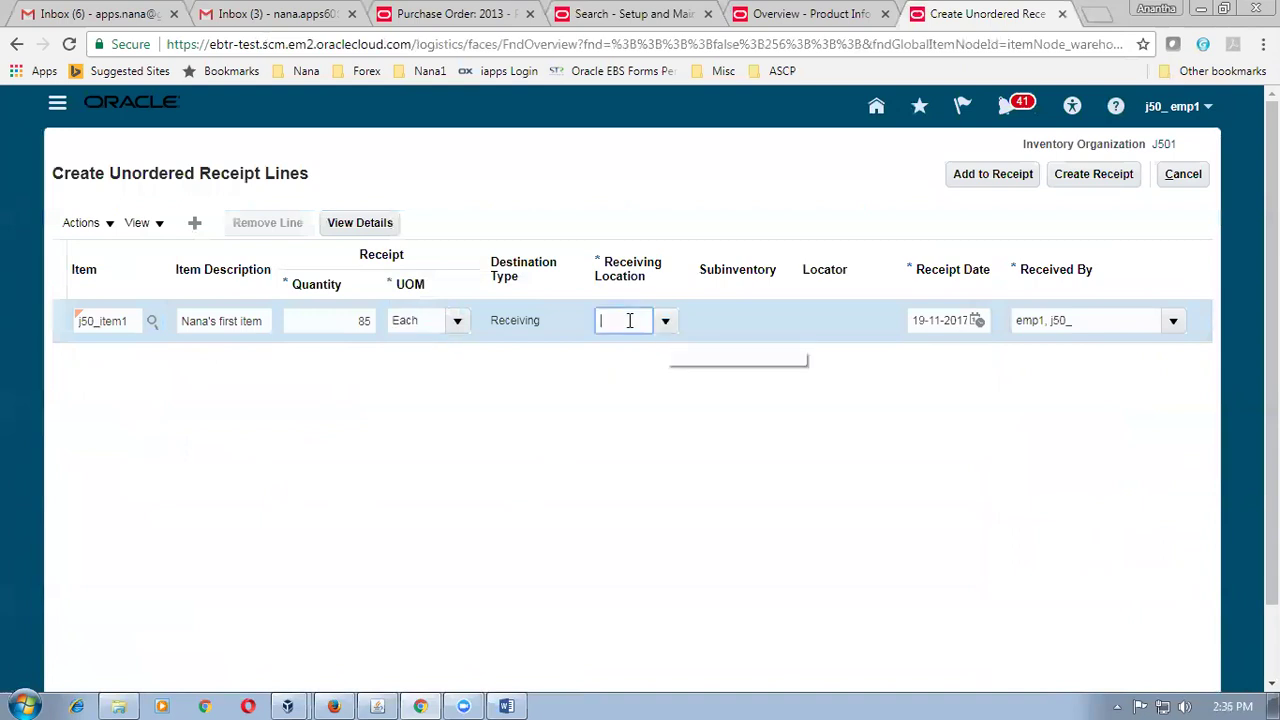
text(j50)
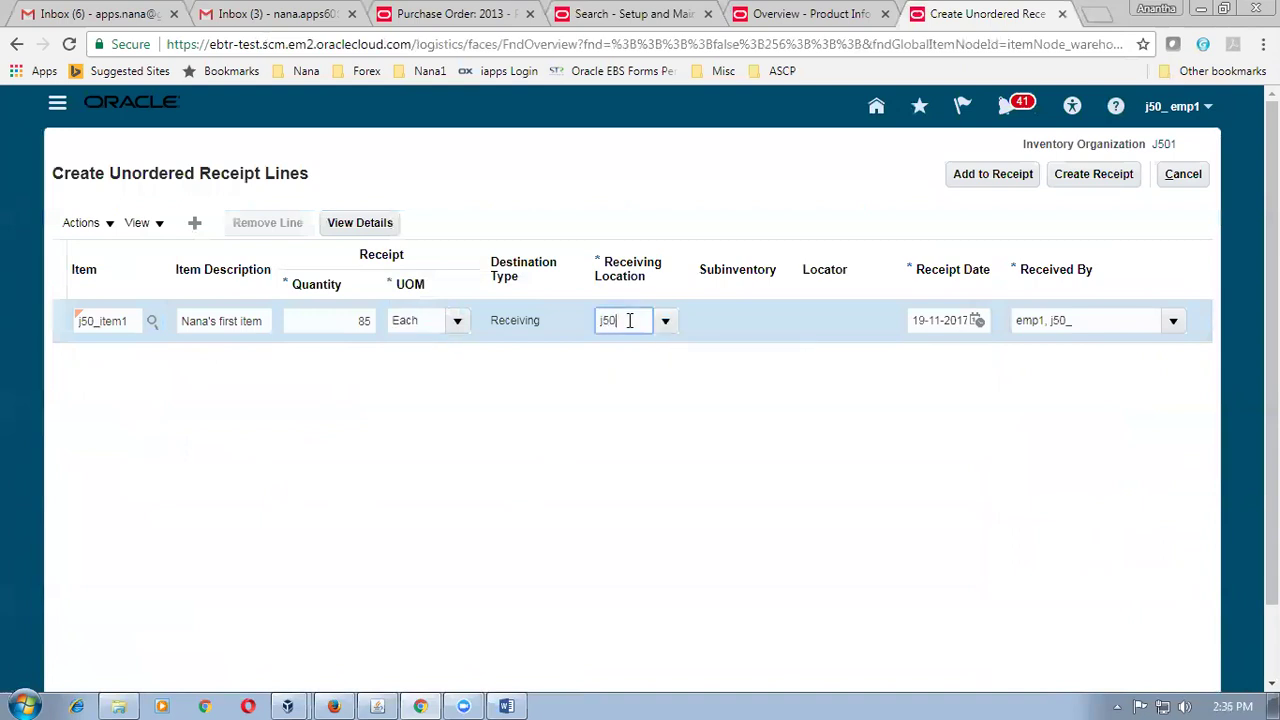
text(_loc_1)
key(Tab)
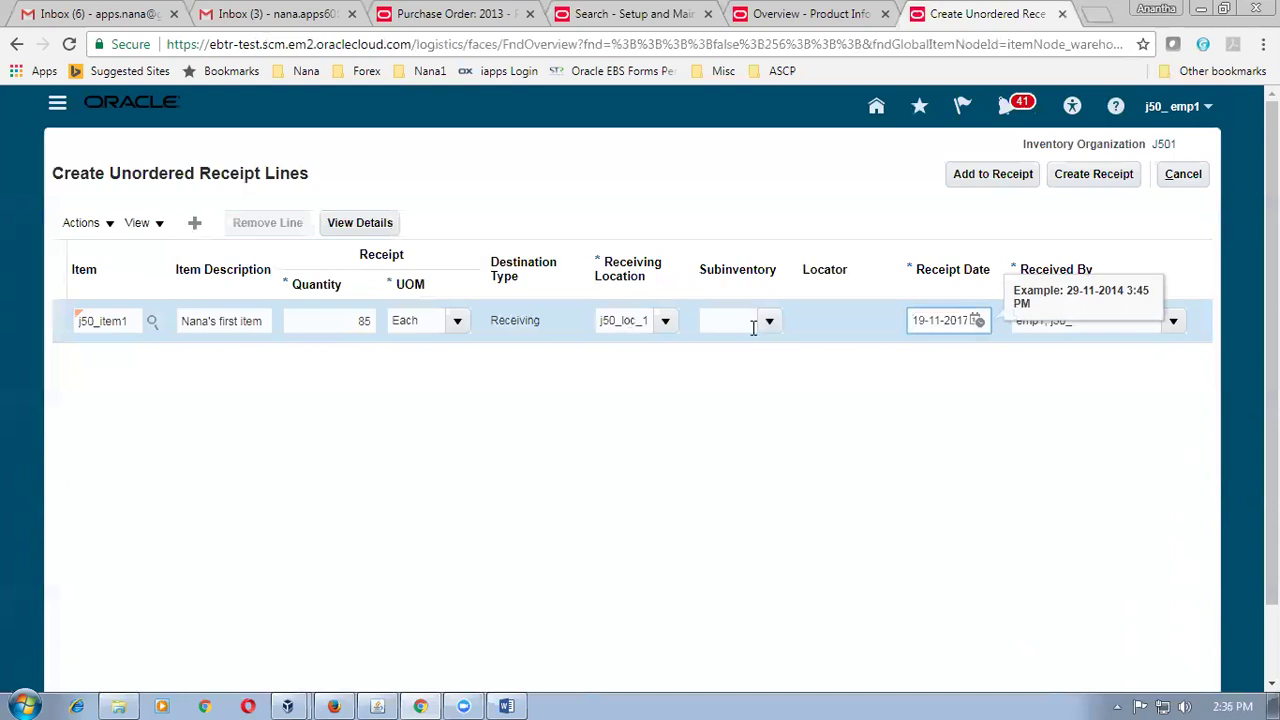
Leave the subinventory blank and create a receipt from the new line.
click(769, 320)
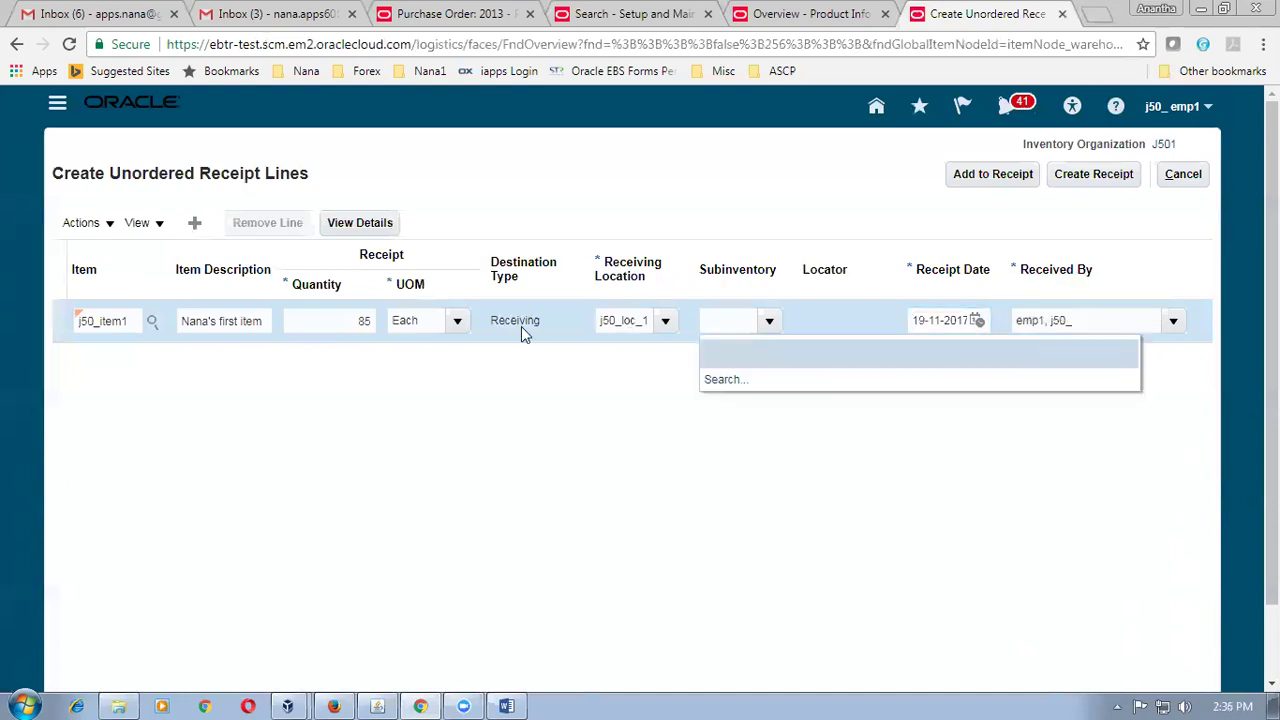
click(588, 438)
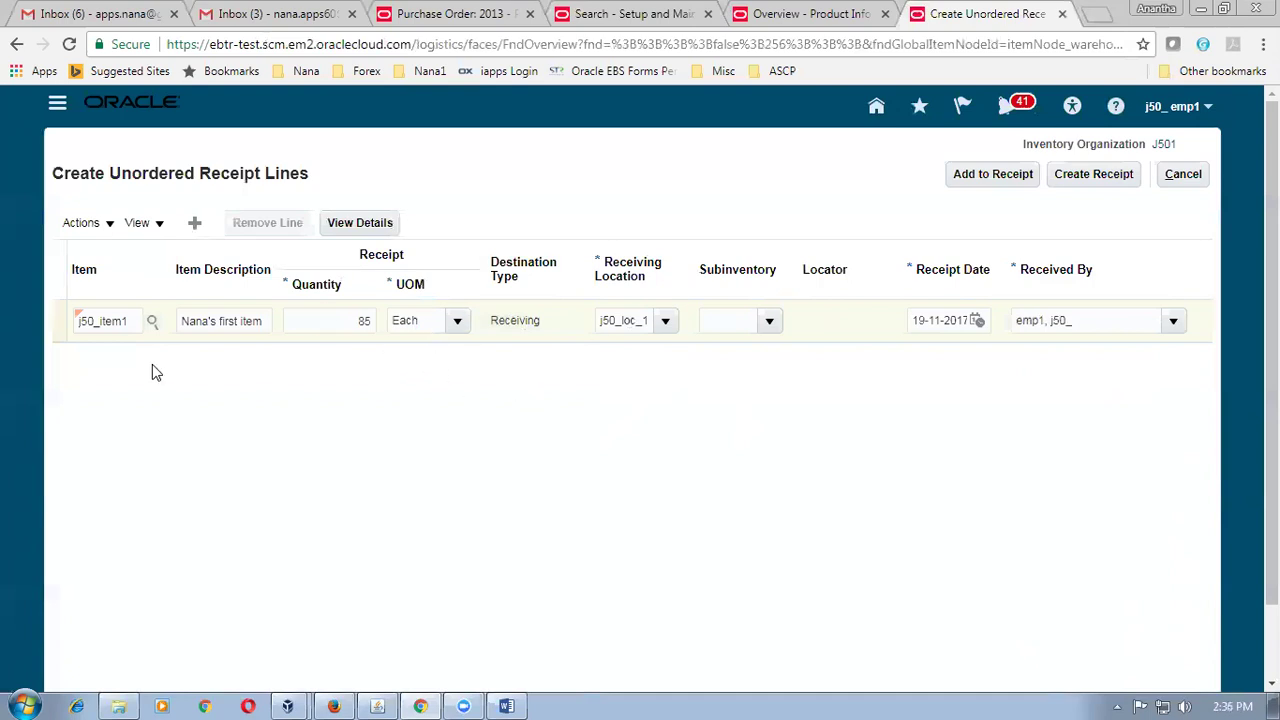
drag(132, 174, 299, 176)
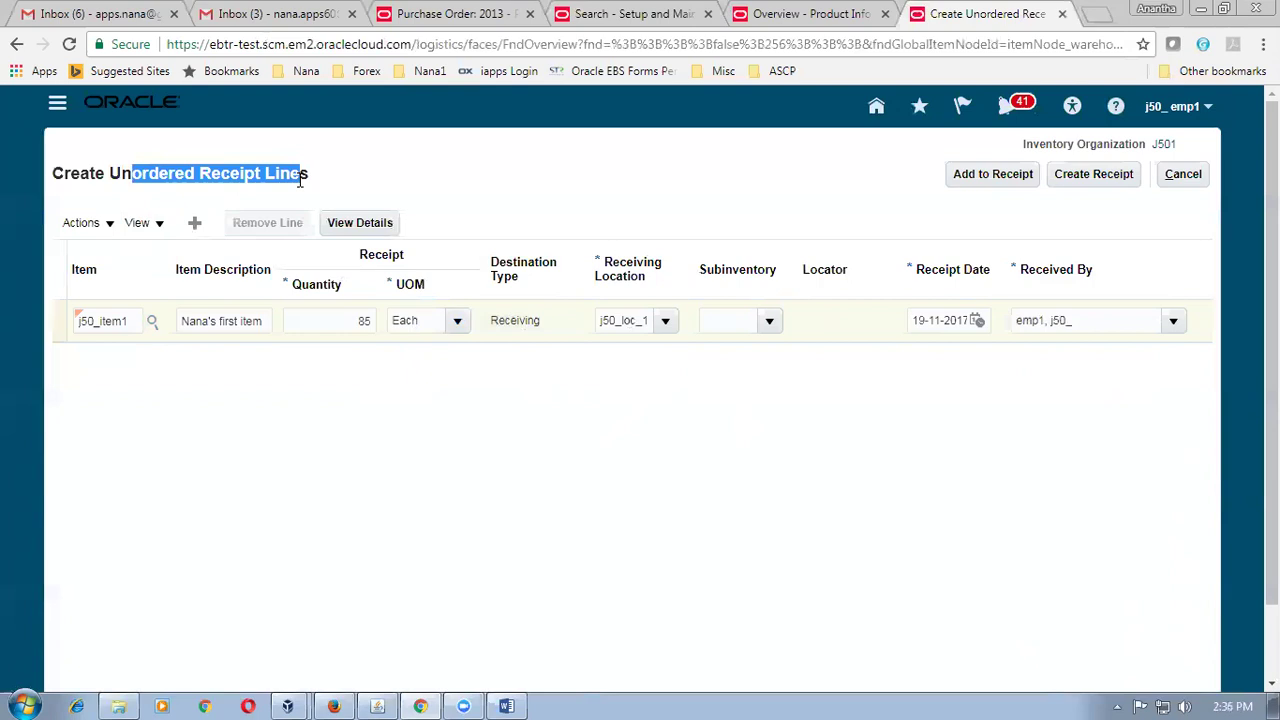
click(1133, 175)
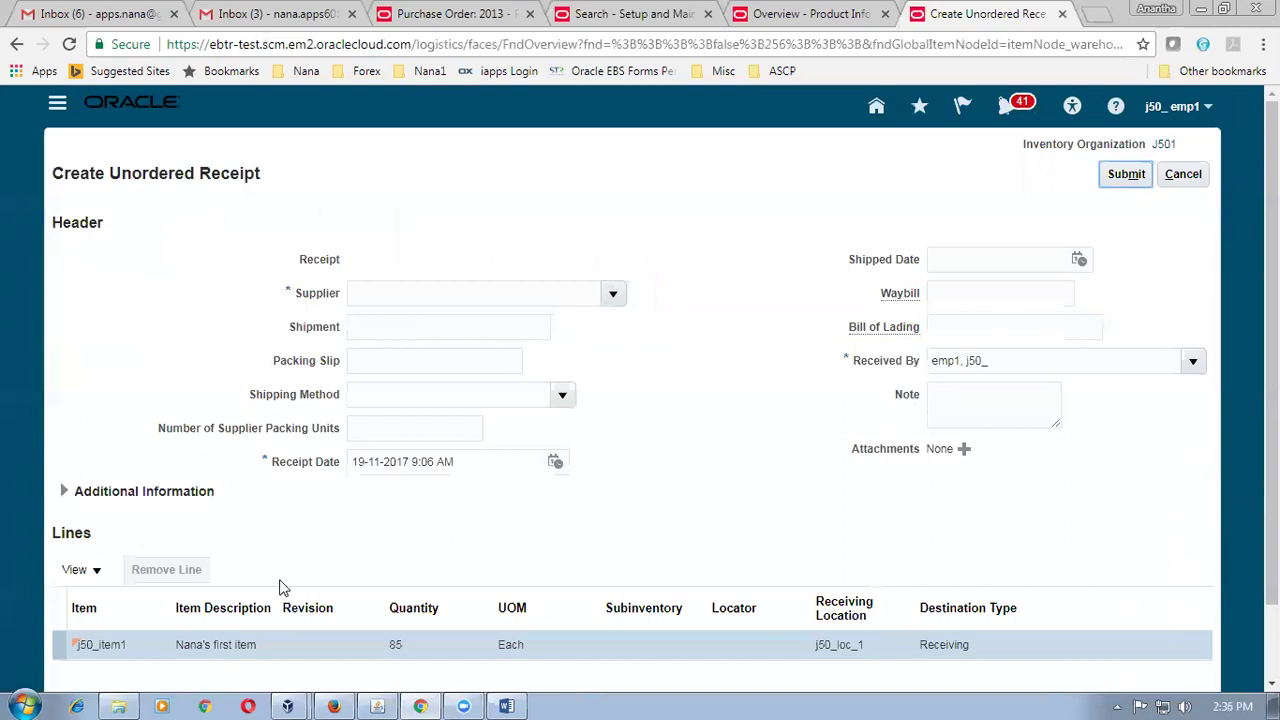
Enter supplier j50_sup1, submit, and acknowledge the new receipt number 1006.
click(1124, 178)
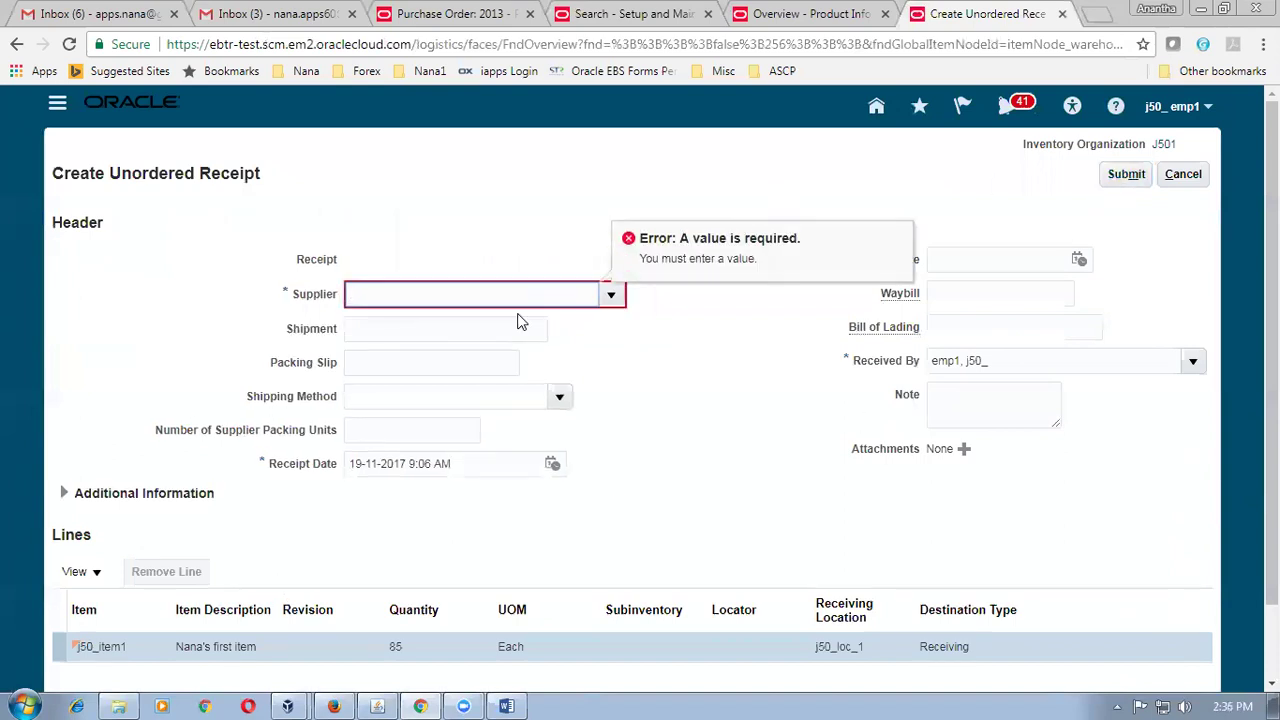
text(j50_sup1)
key(Tab)
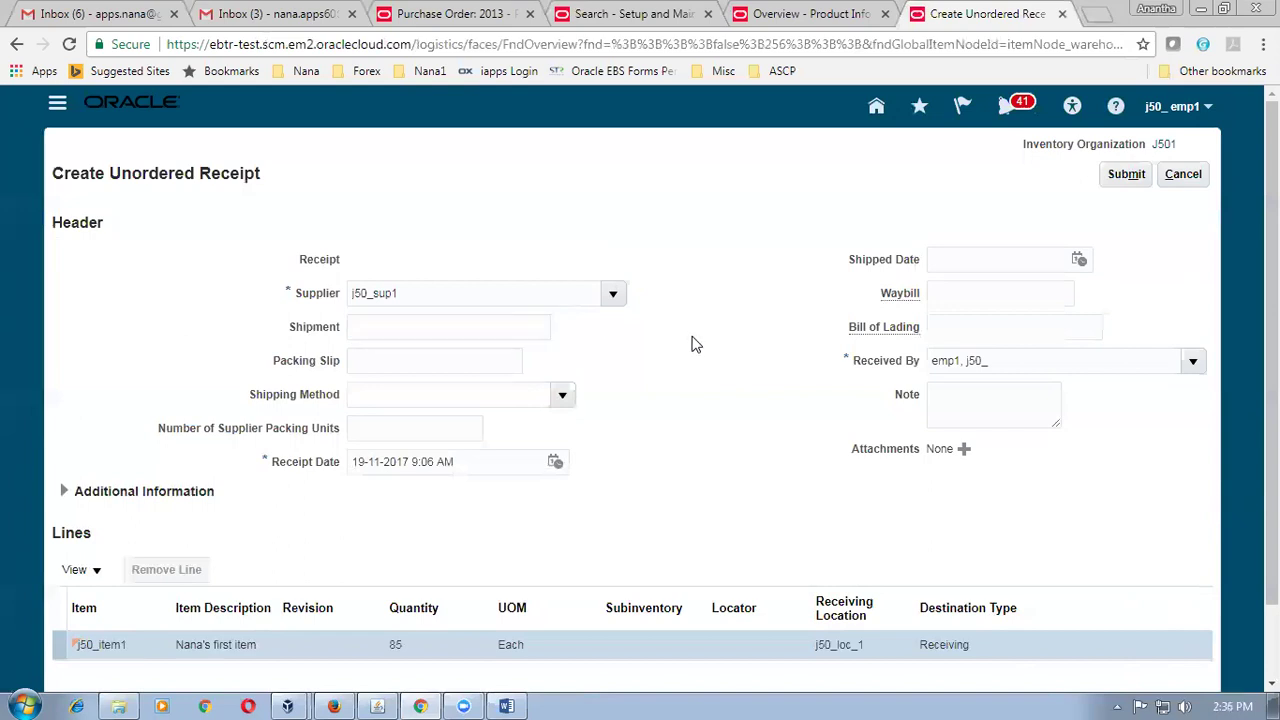
click(1120, 178)
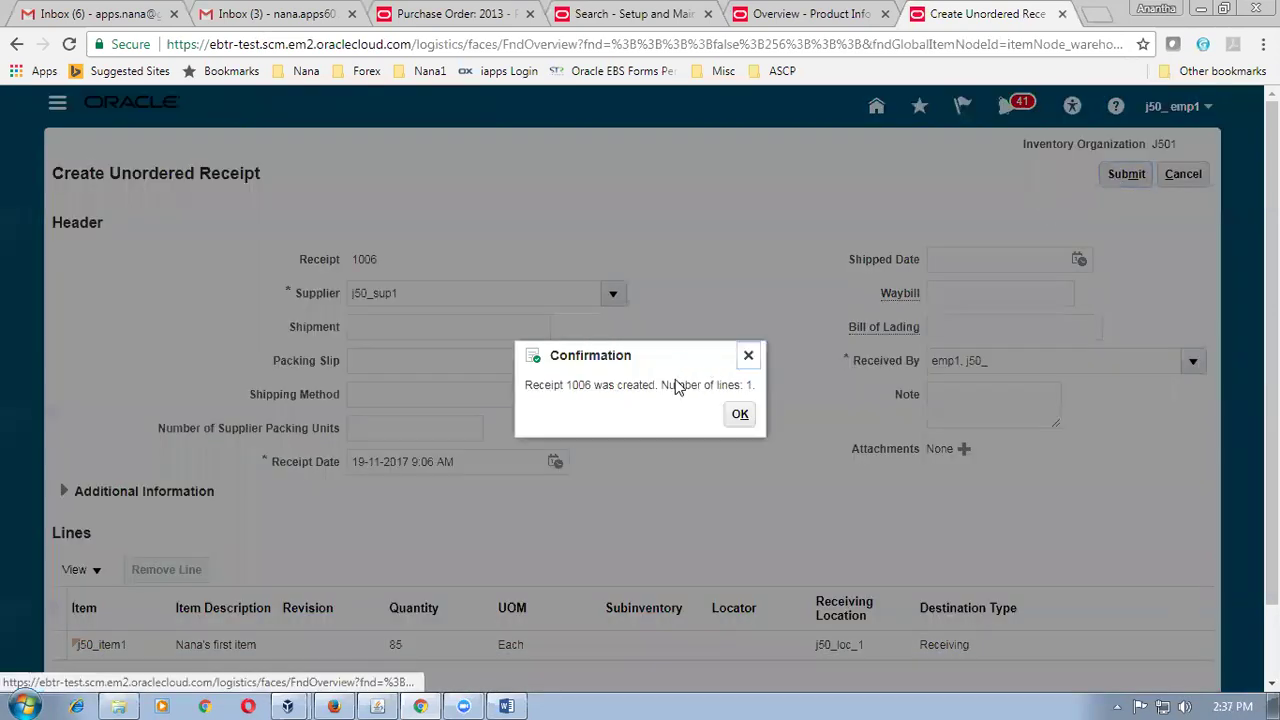
drag(558, 385, 620, 386)
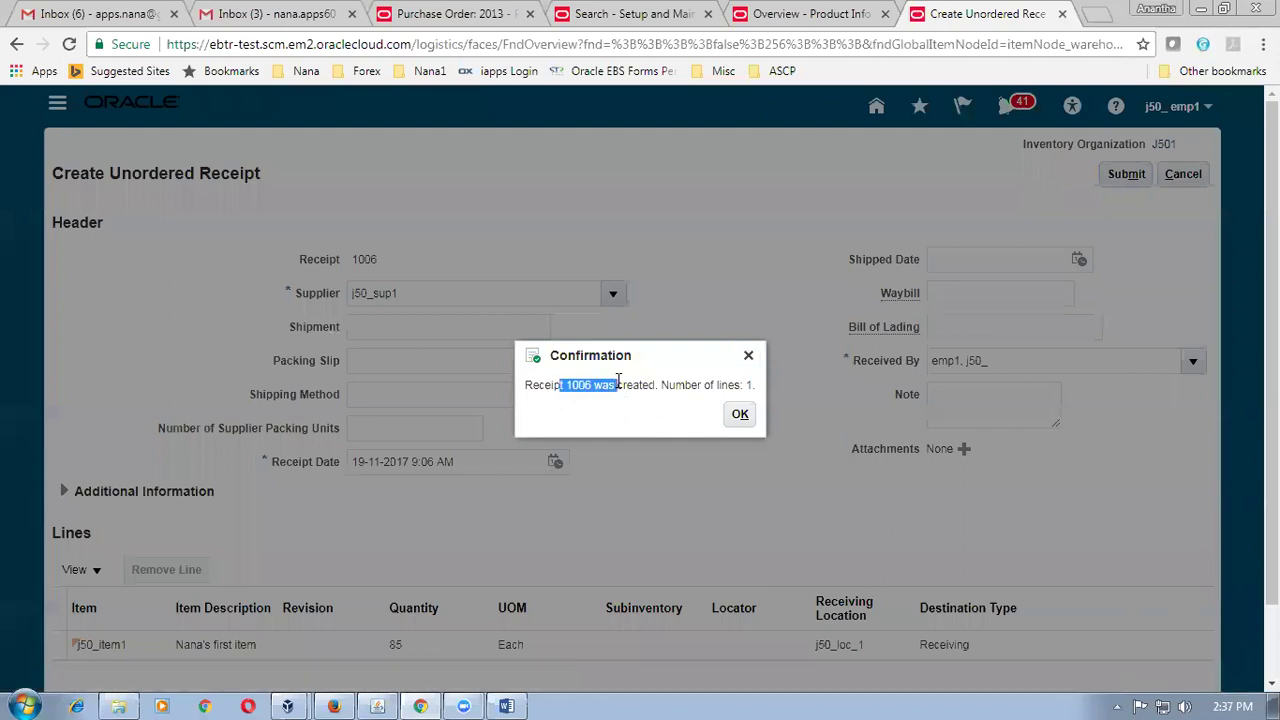
click(736, 418)
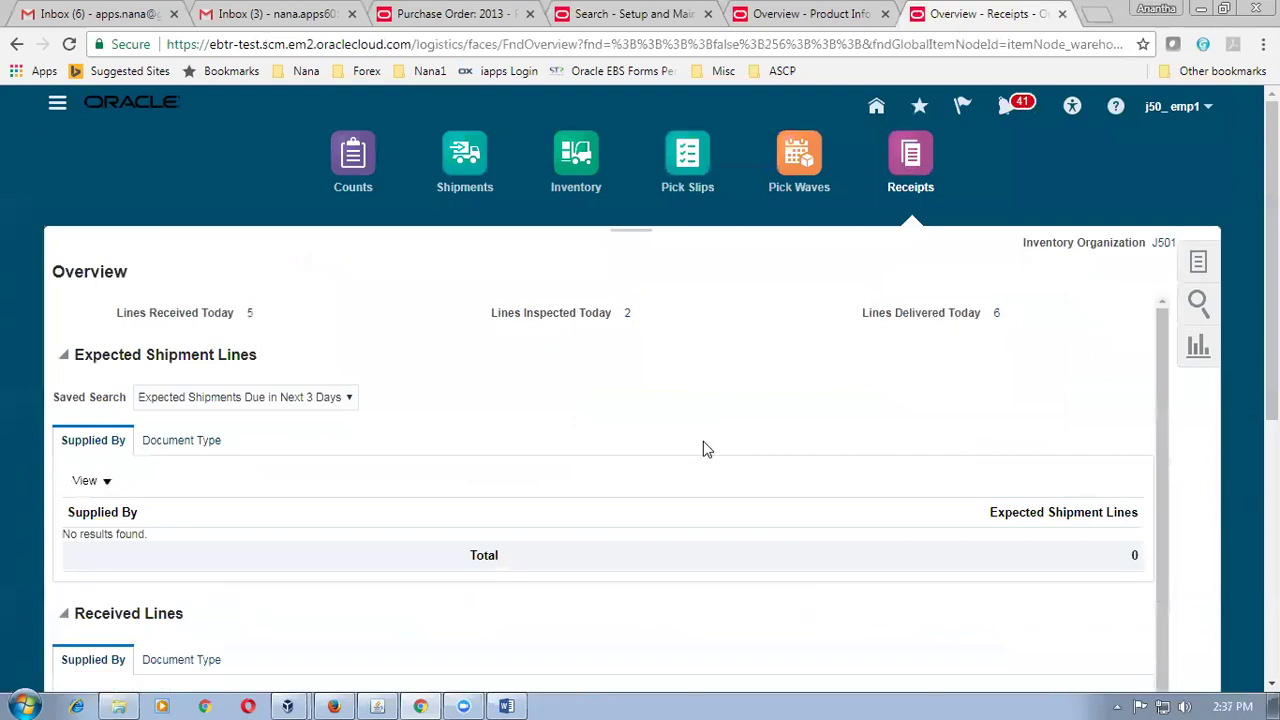
Search Put Away Receipts for receipt 1006, find no lines, and close the search.
click(1201, 265)
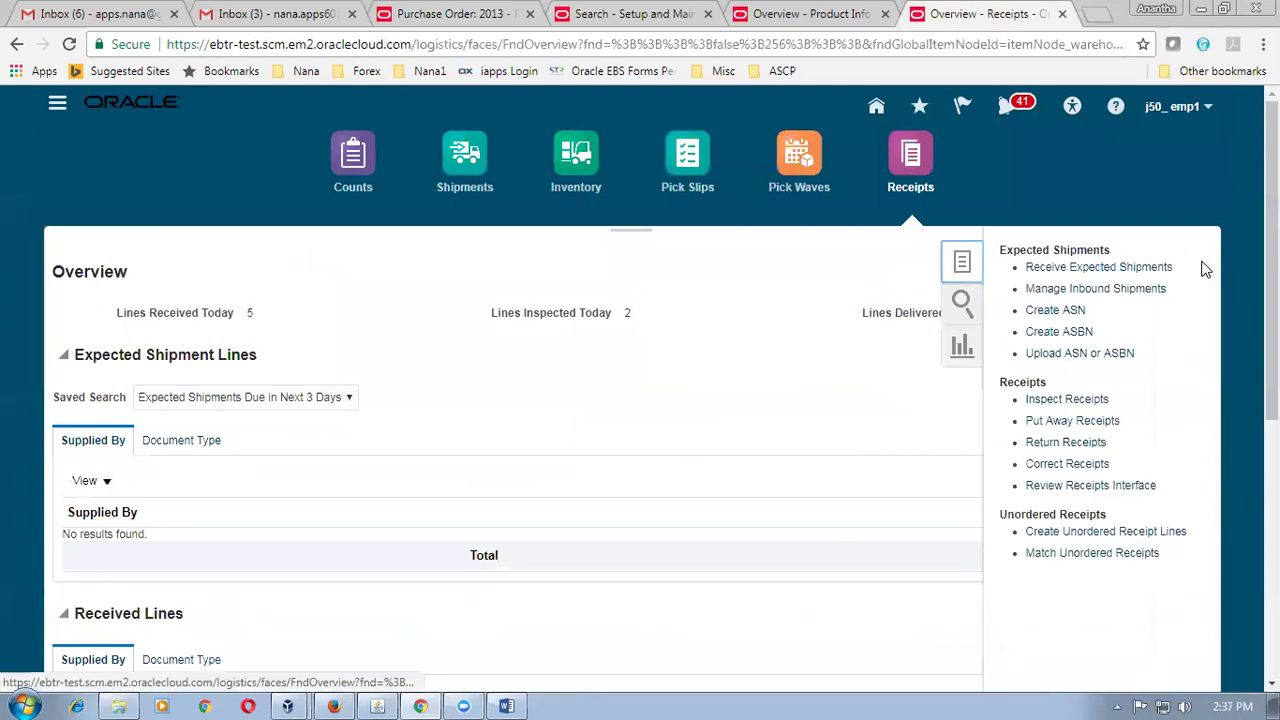
click(1077, 425)
click(328, 264)
text(1006)
key(Tab)
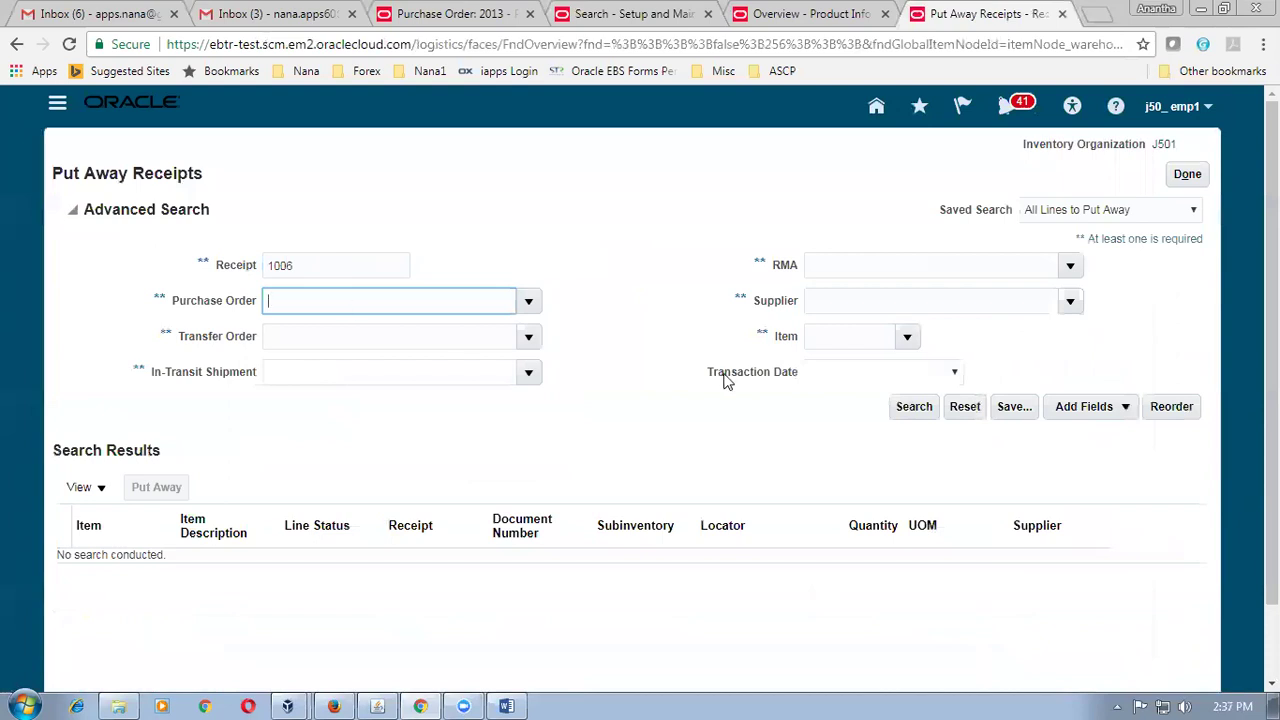
click(908, 406)
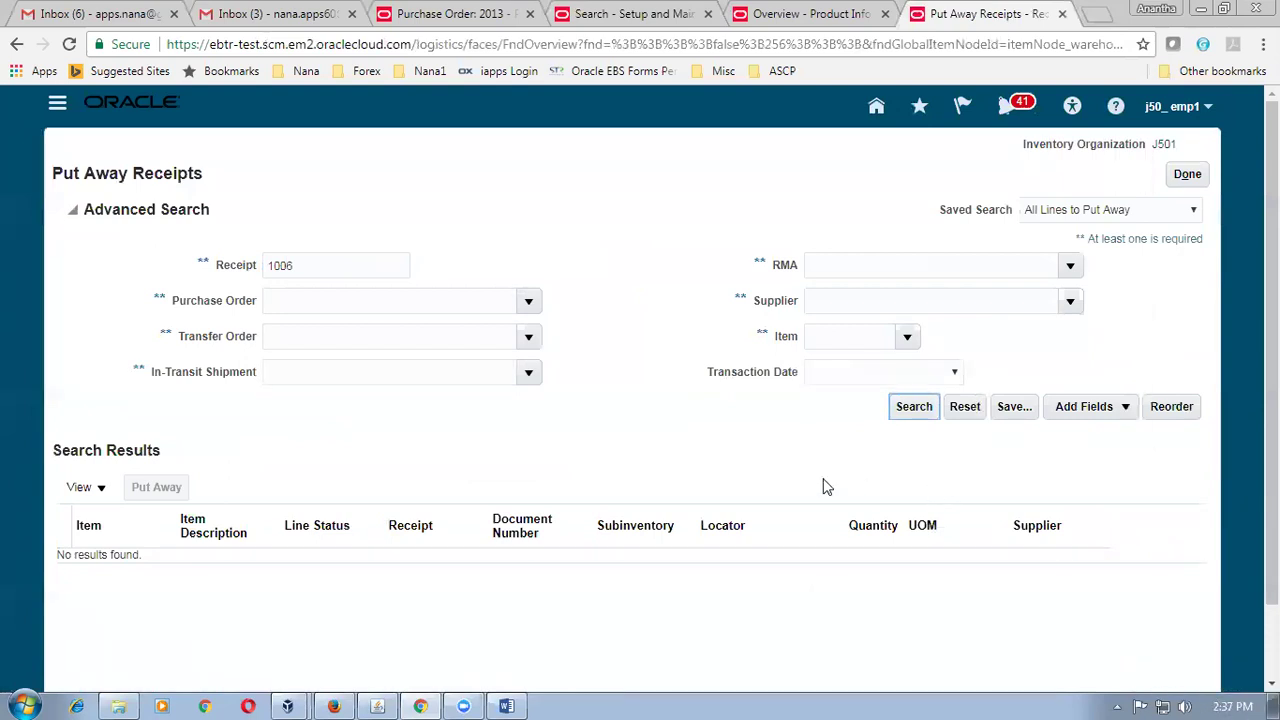
click(1190, 179)
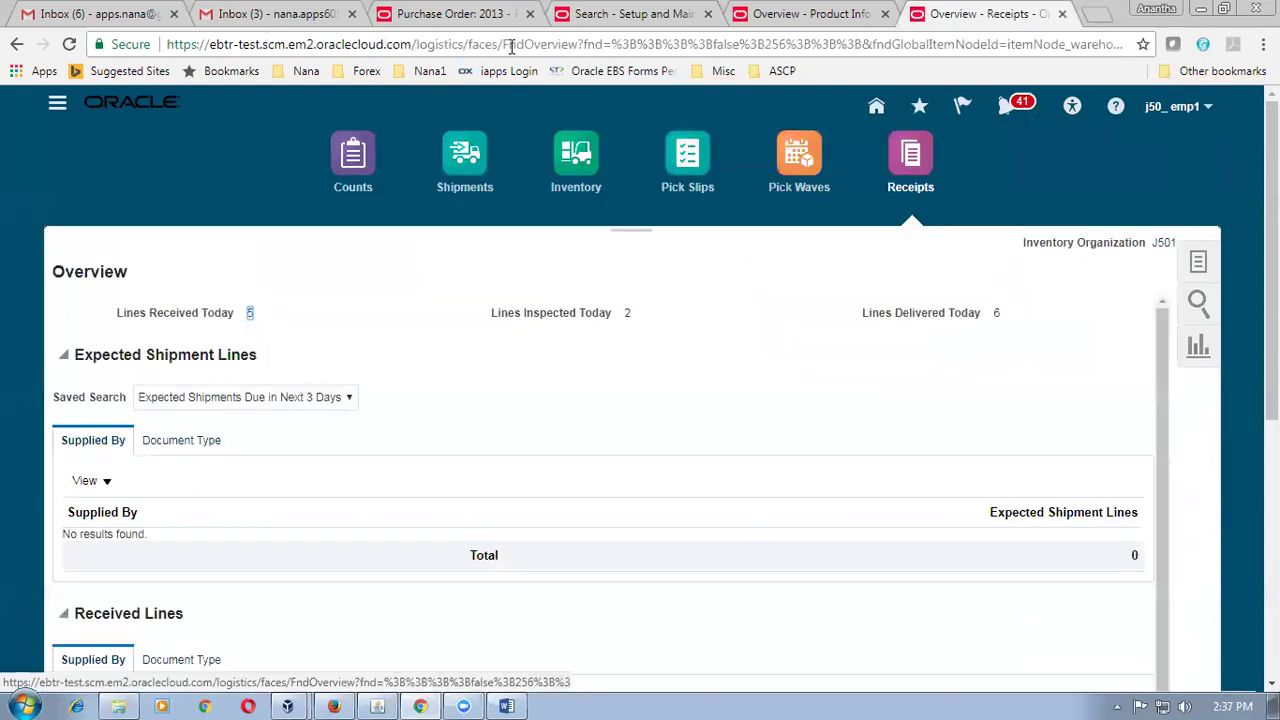
click(430, 16)
Create purchase order 2014 for supplier j50_sup1 through Create Order.
click(1118, 302)
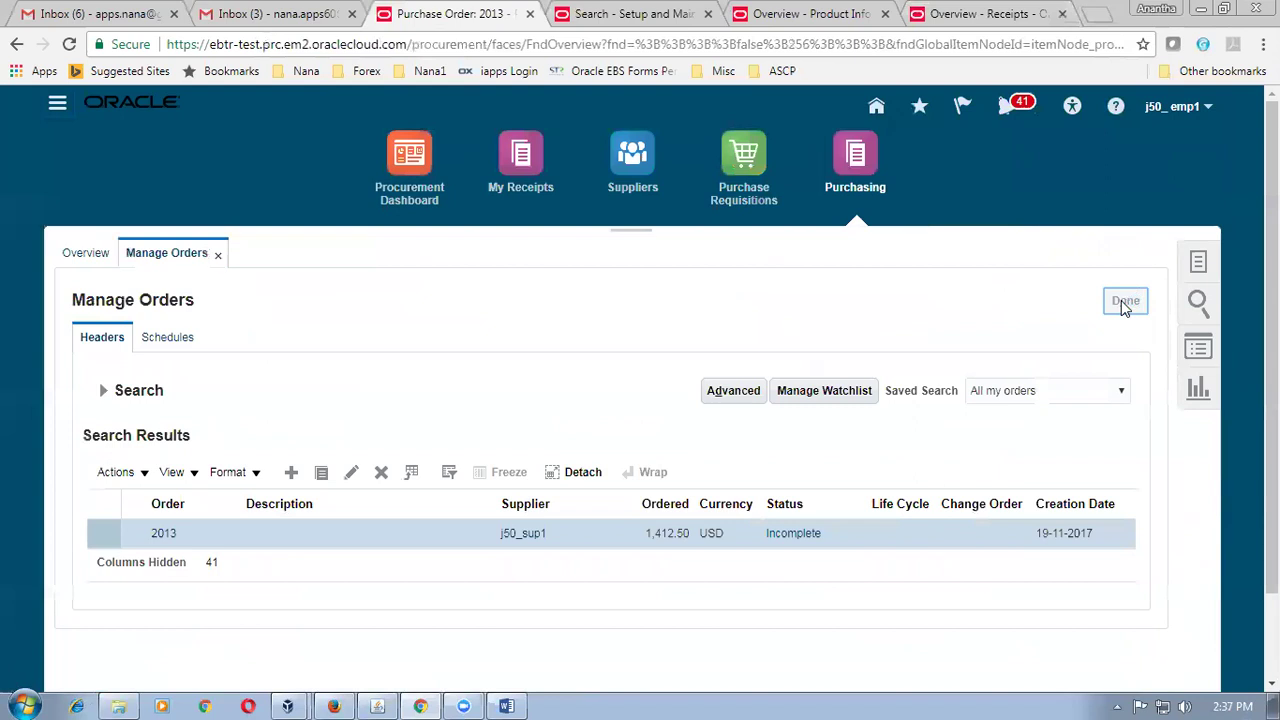
click(1200, 262)
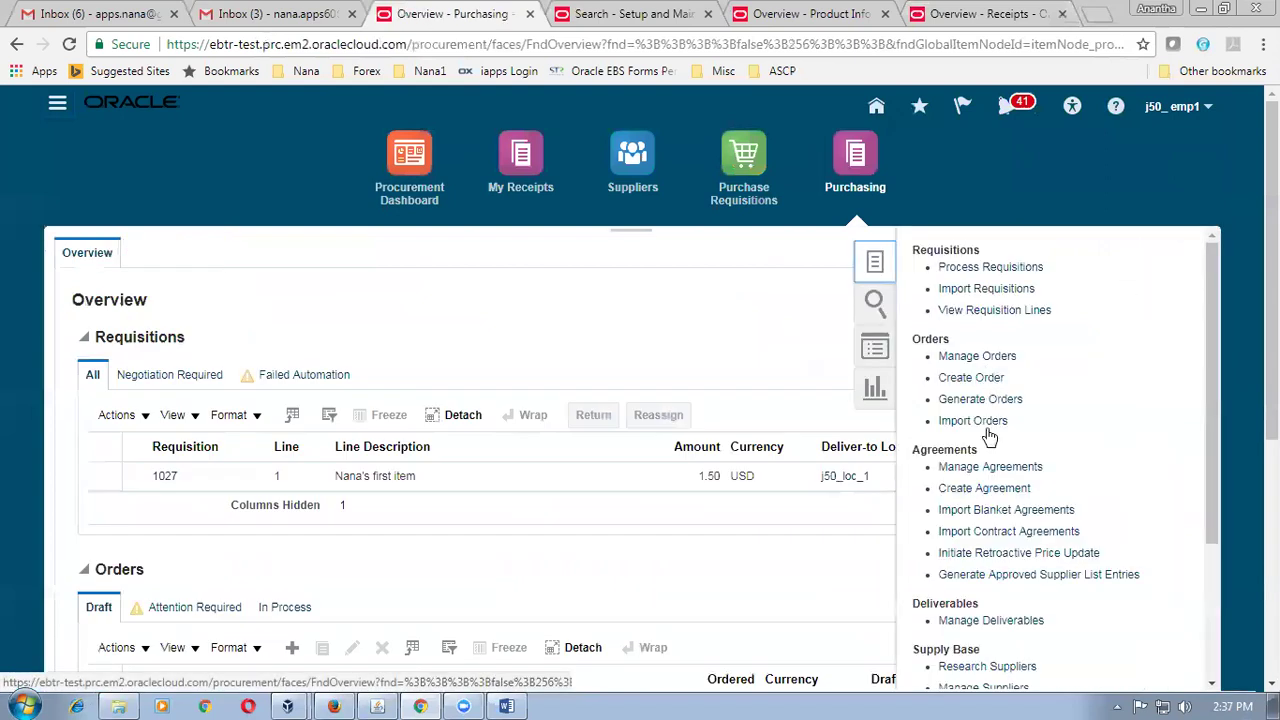
click(972, 381)
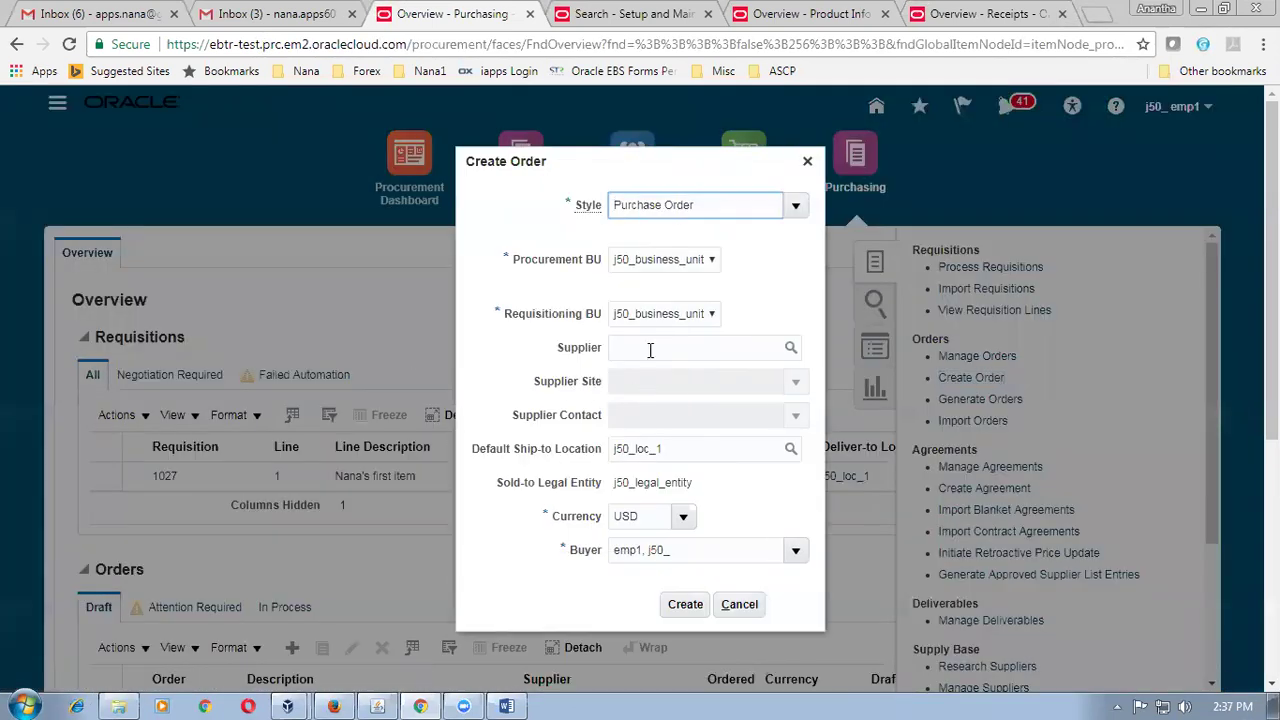
click(643, 349)
text(j50_s)
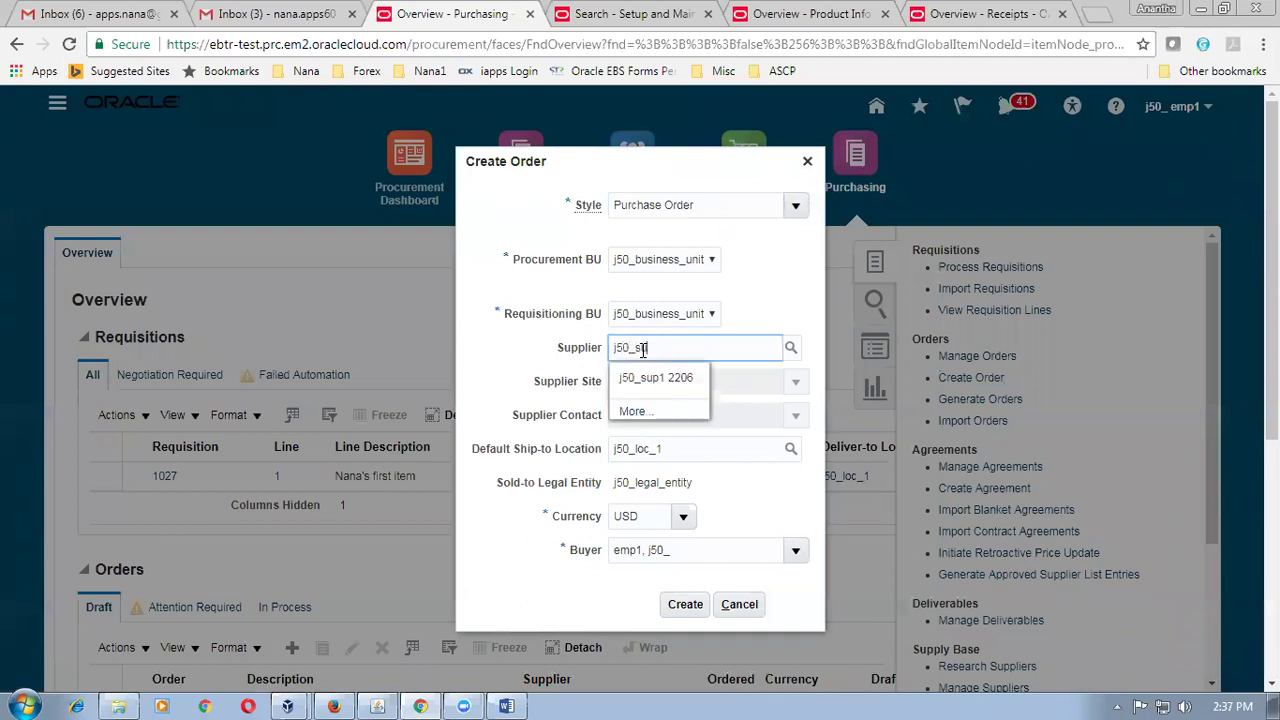
click(648, 378)
click(672, 604)
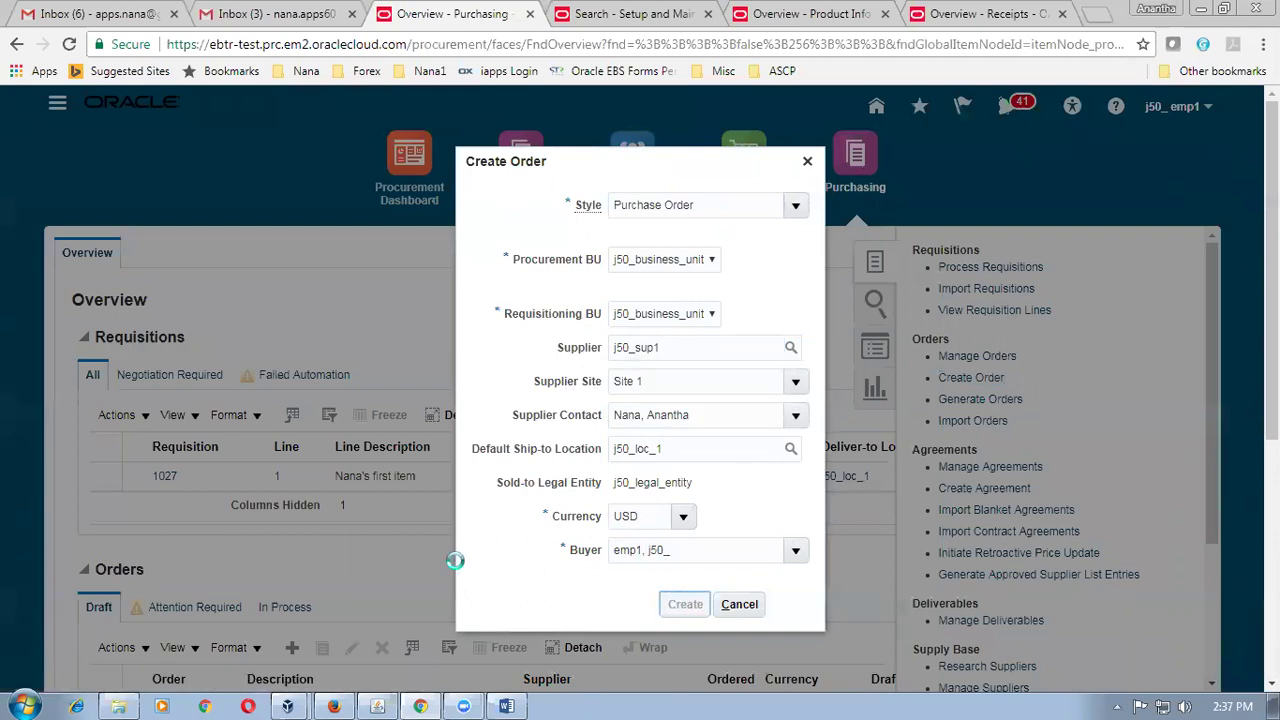
scroll(457, 566, down, 3)
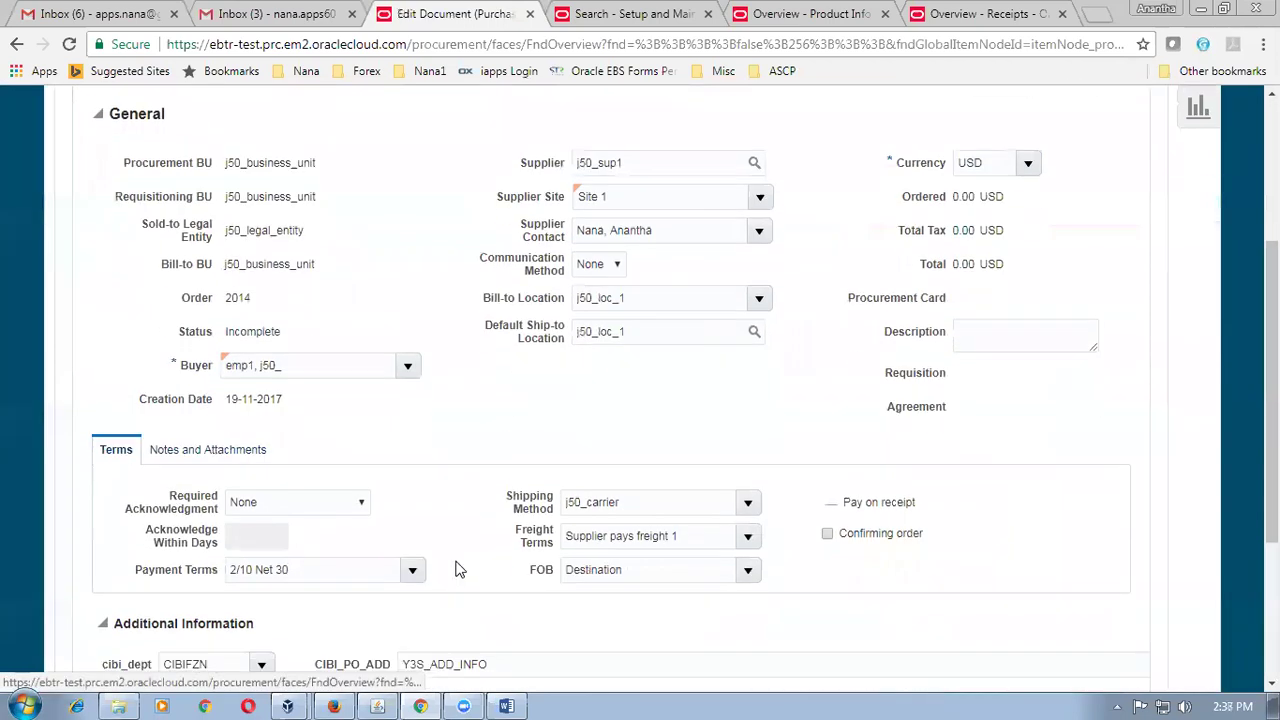
Add line 1 to order 2014: item j50_item1, quantity 85.
scroll(457, 566, down, 3)
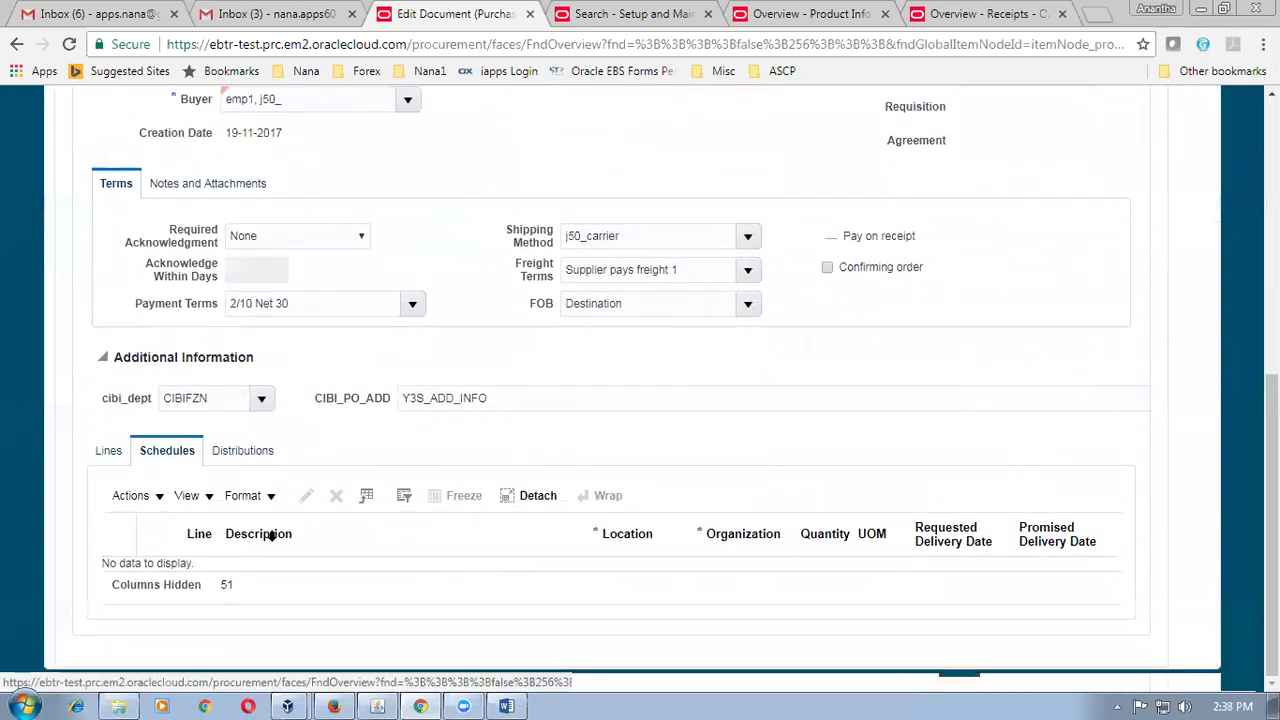
click(100, 457)
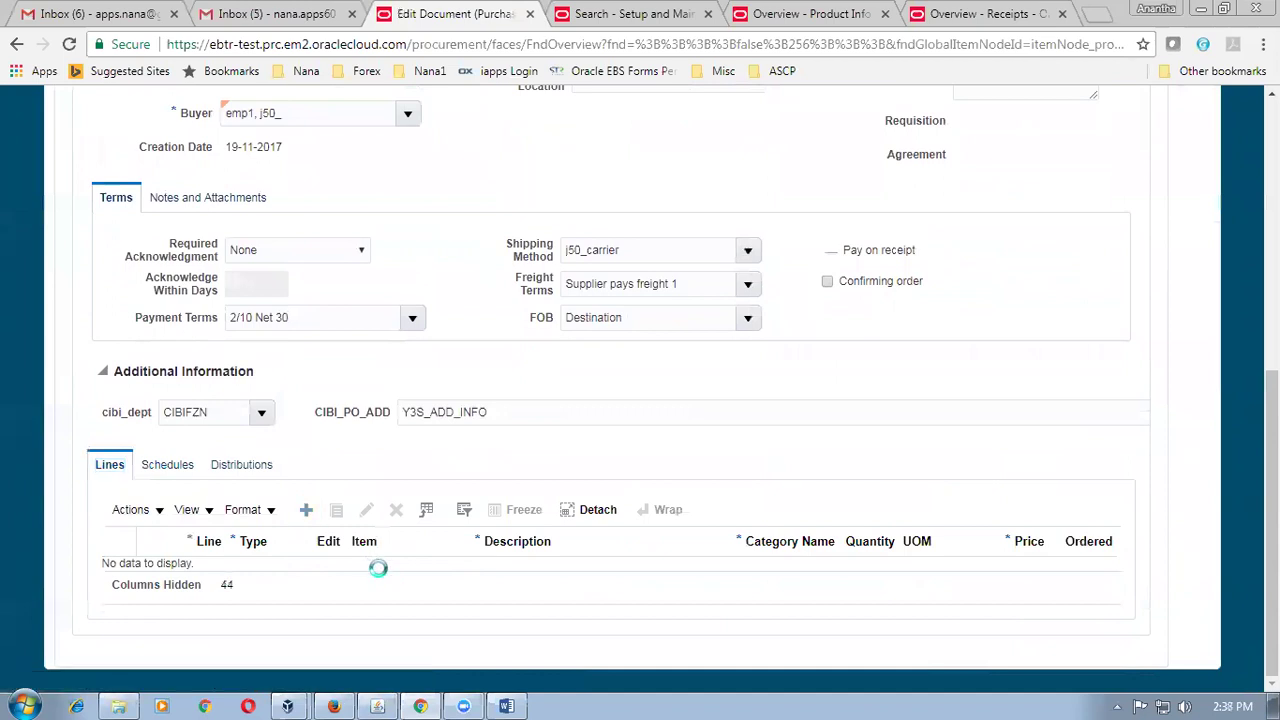
click(387, 550)
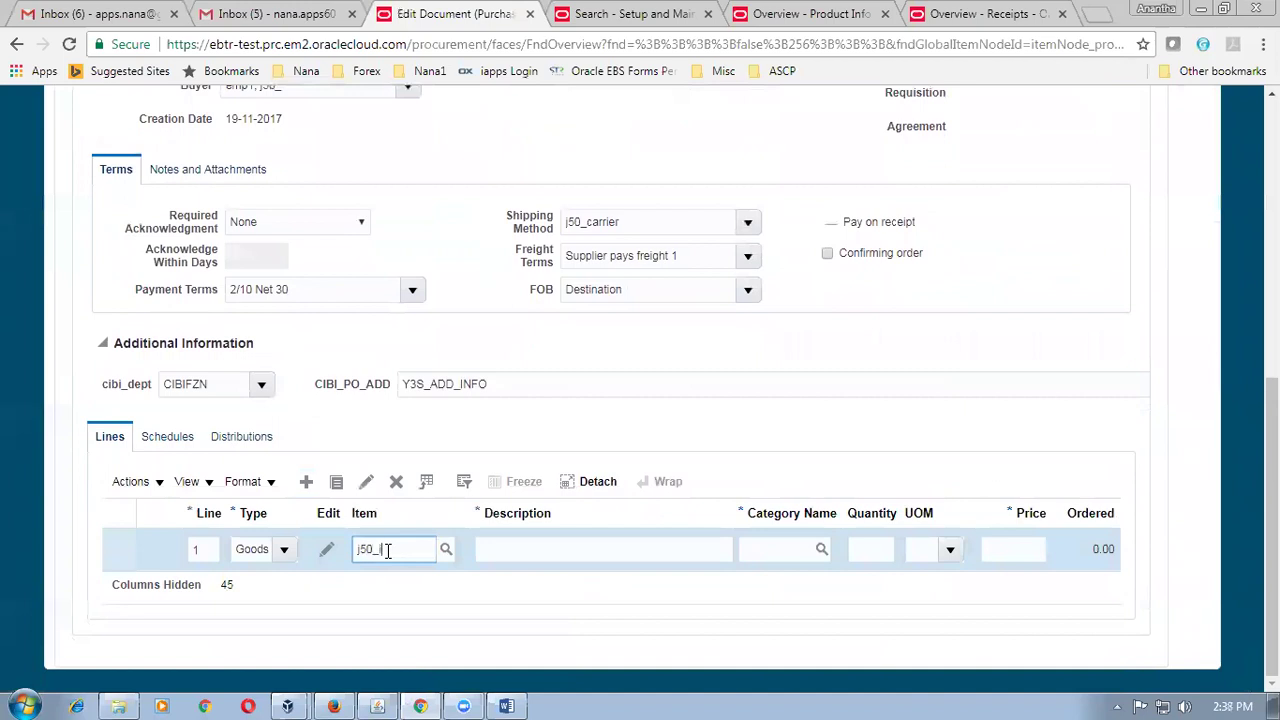
text(j50_item1)
key(Tab)
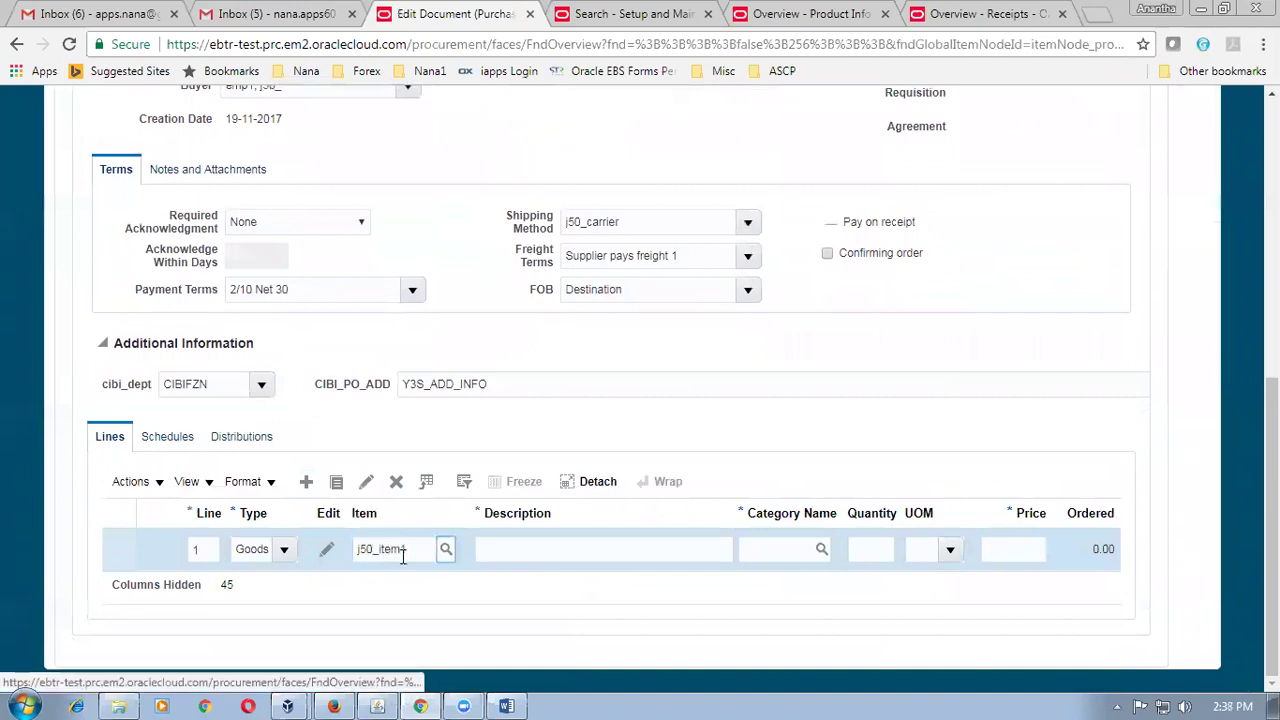
click(883, 549)
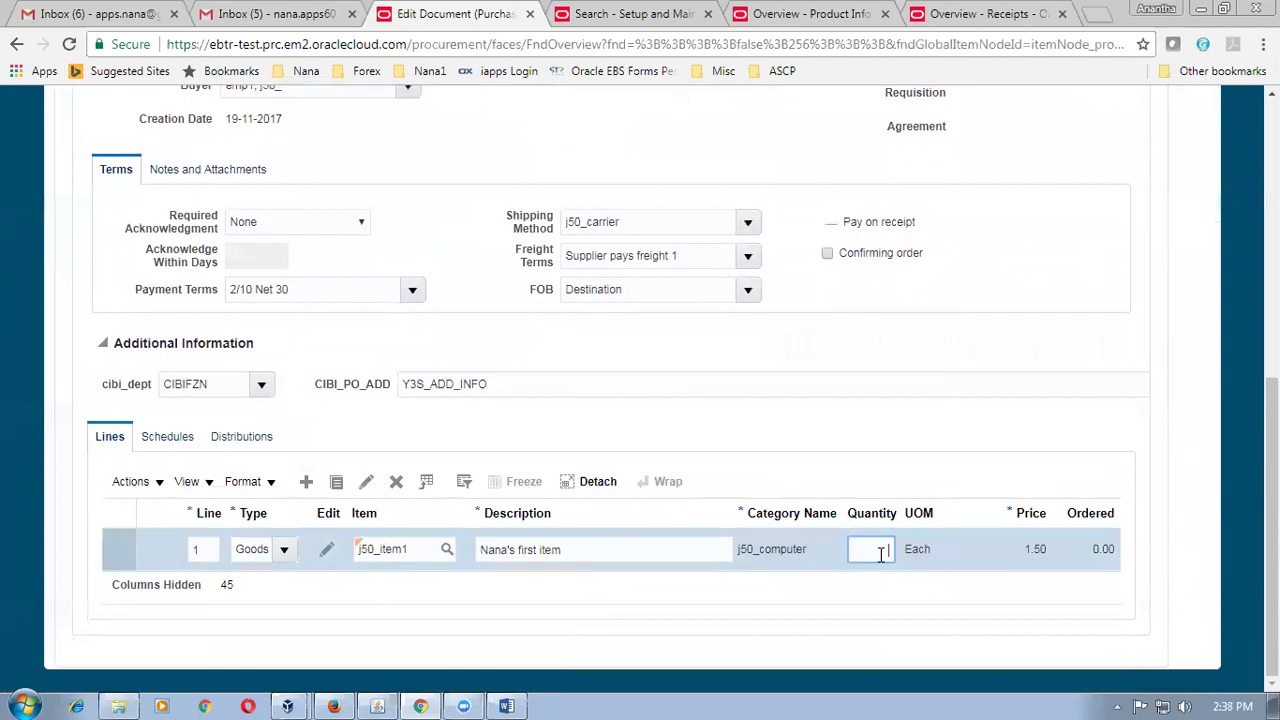
text(85)
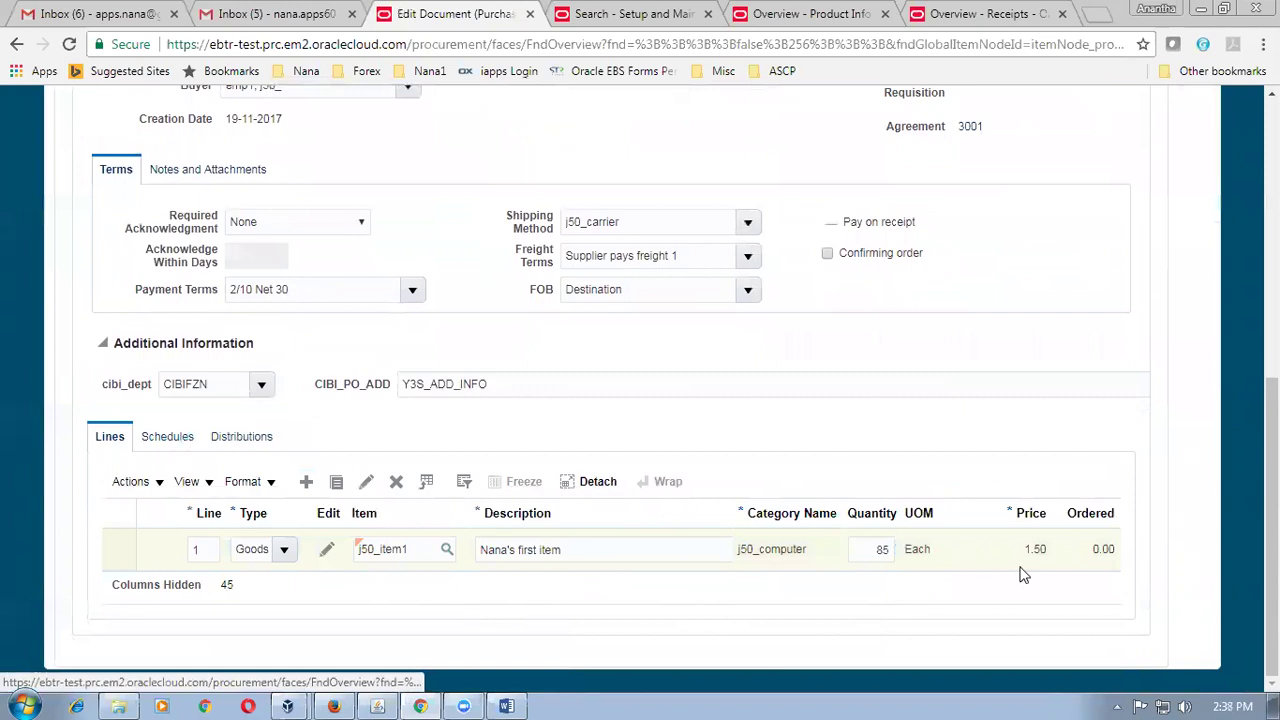
Set schedule 1's requested delivery date to 19-11-2017 and open Edit Schedule 1.
click(798, 547)
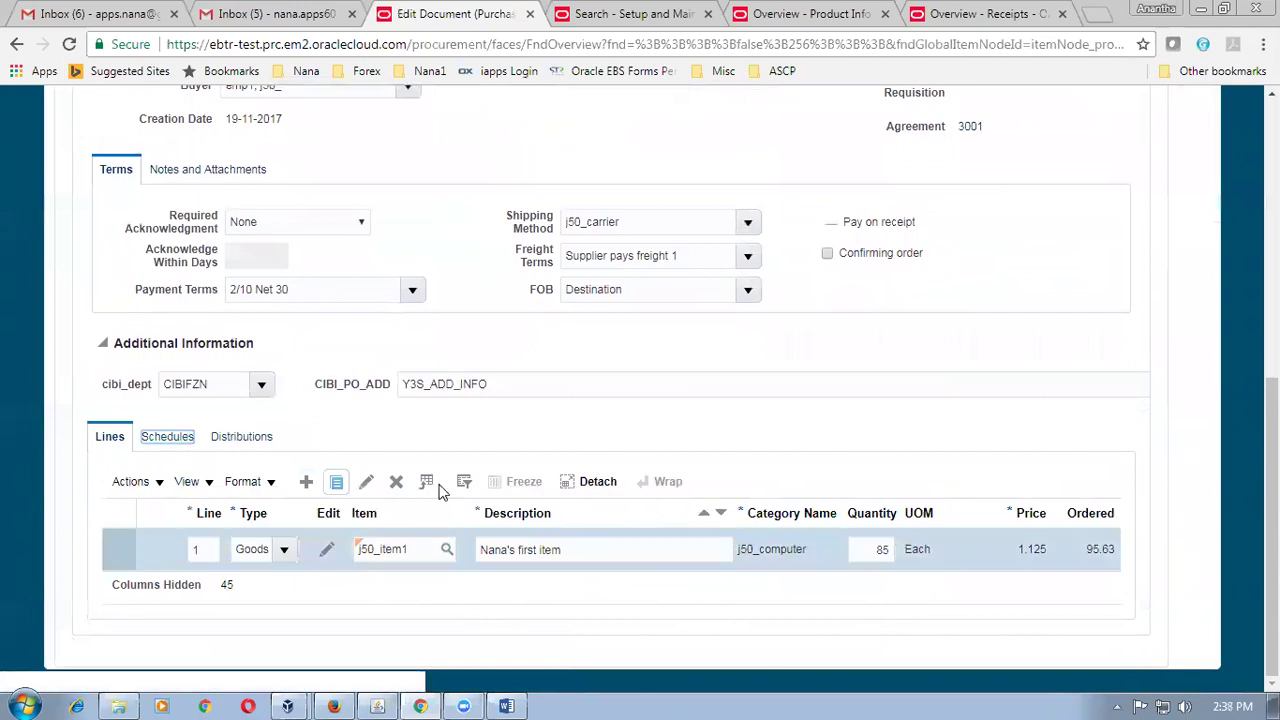
click(175, 440)
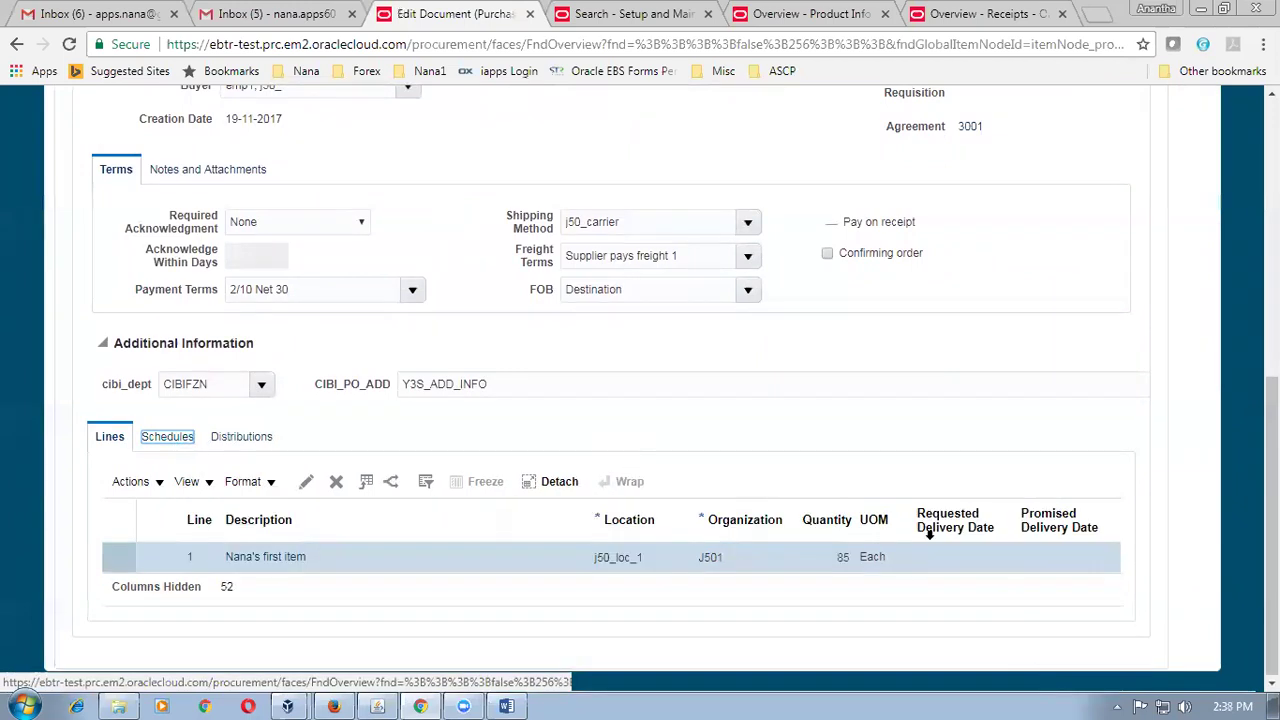
click(950, 565)
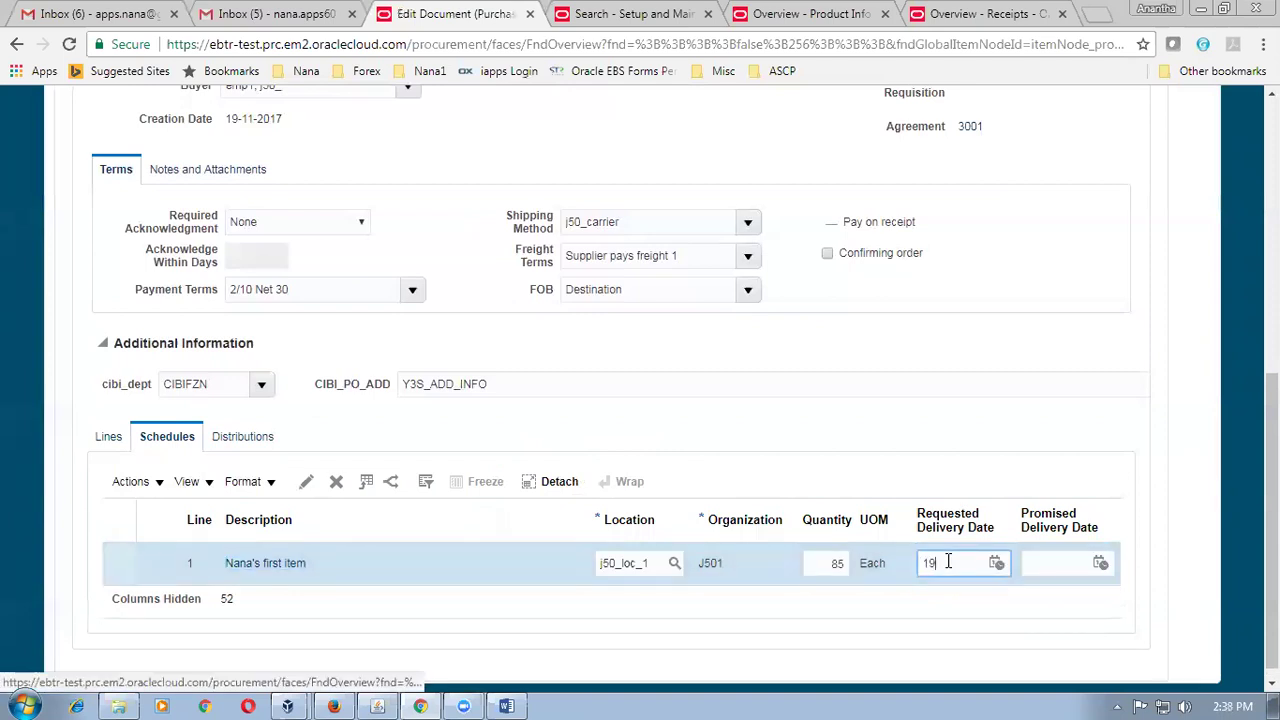
text(19-11-2017)
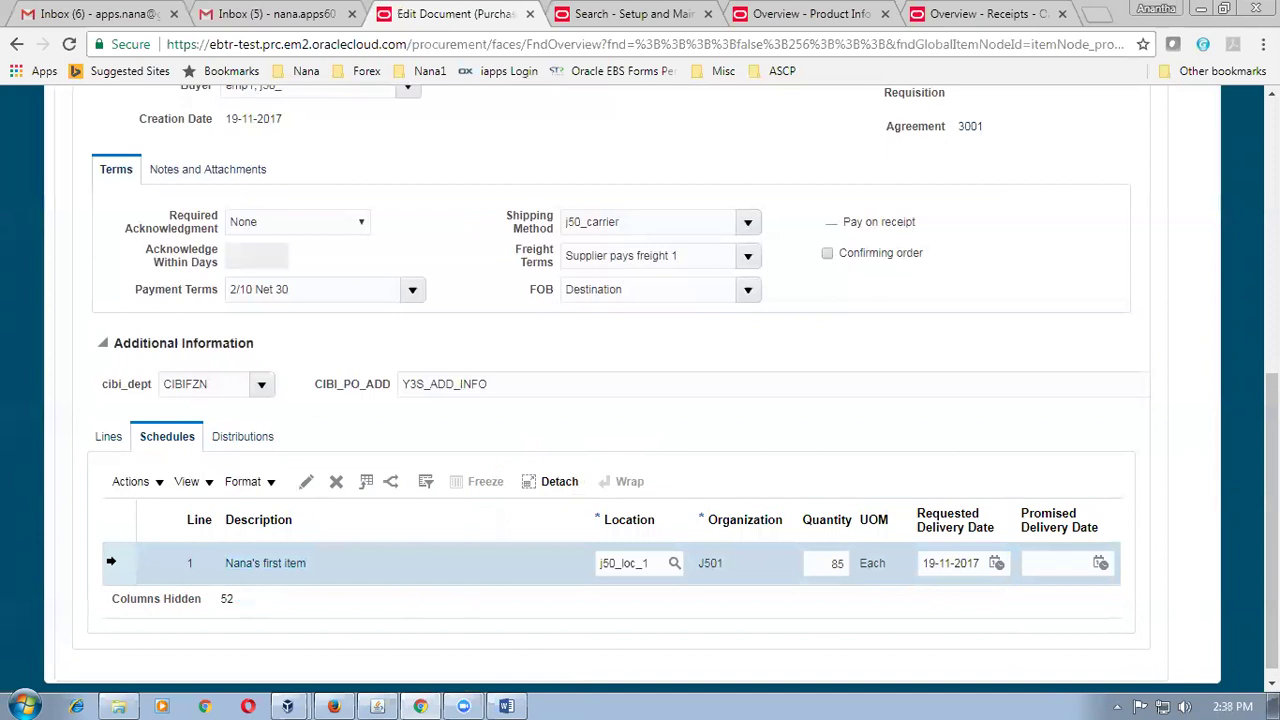
click(307, 482)
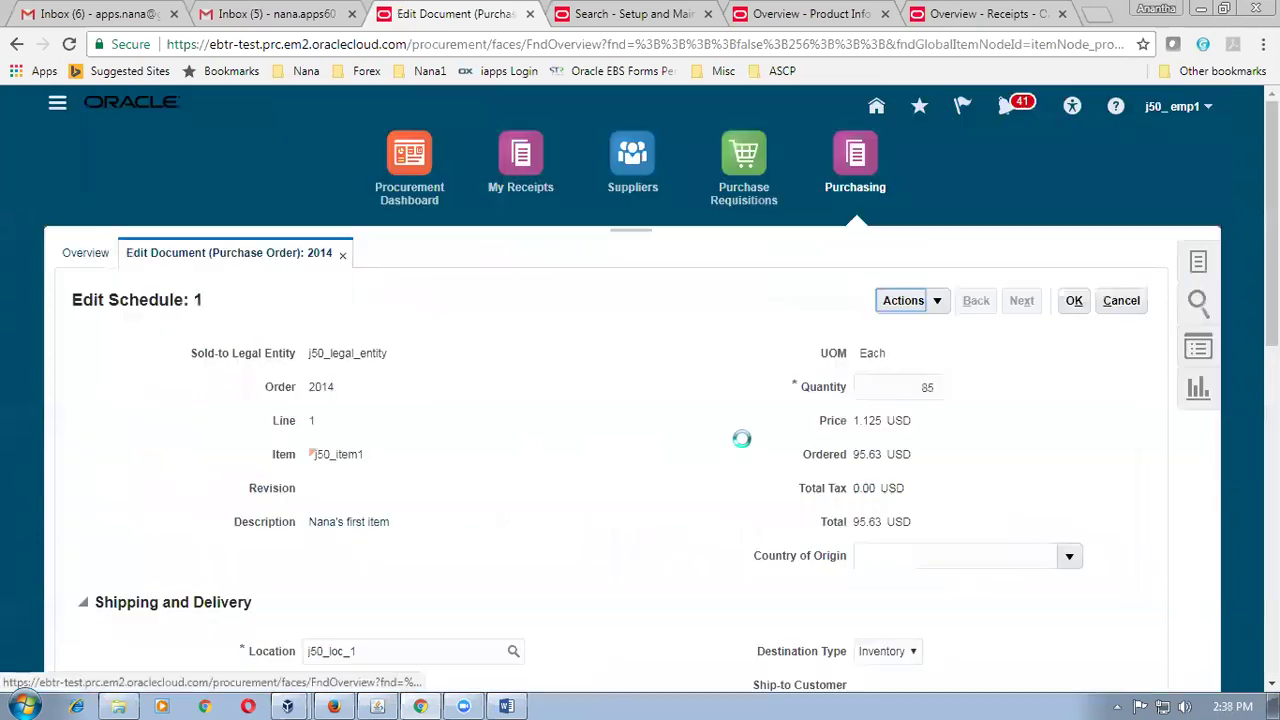
Set schedule 1's receipt routing to Standard receipt and save it.
scroll(743, 447, down, 7)
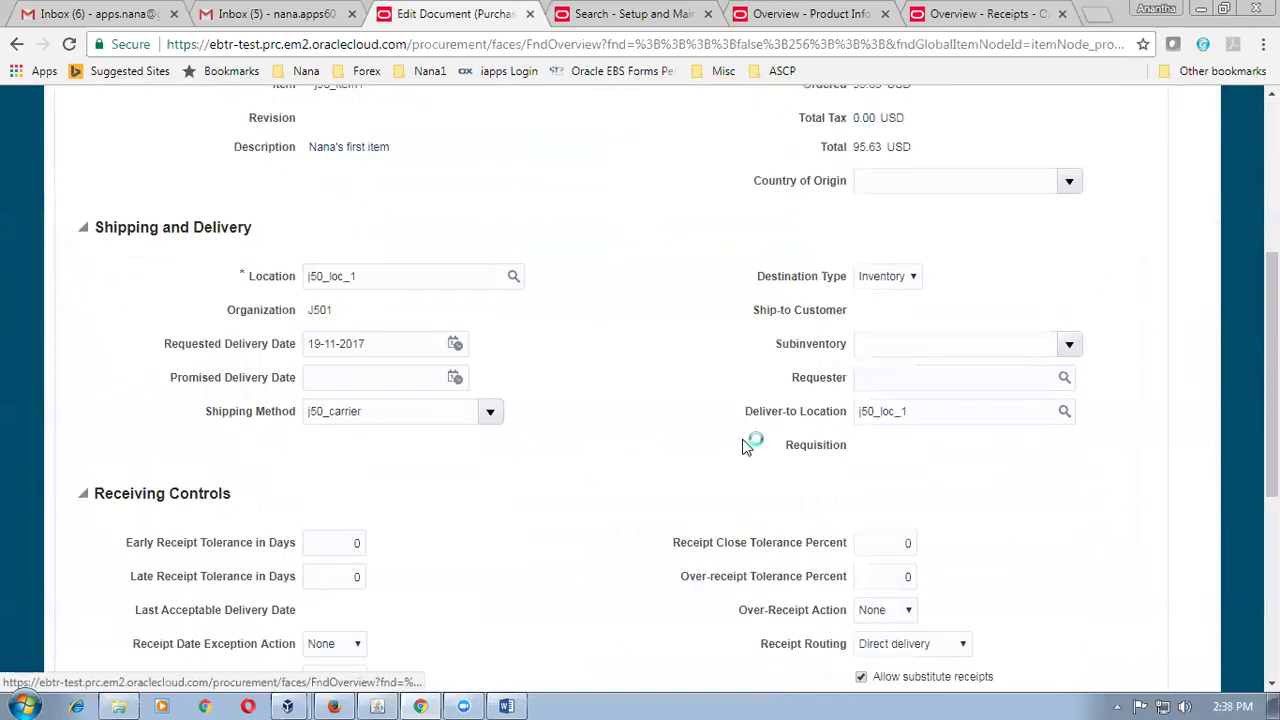
click(955, 365)
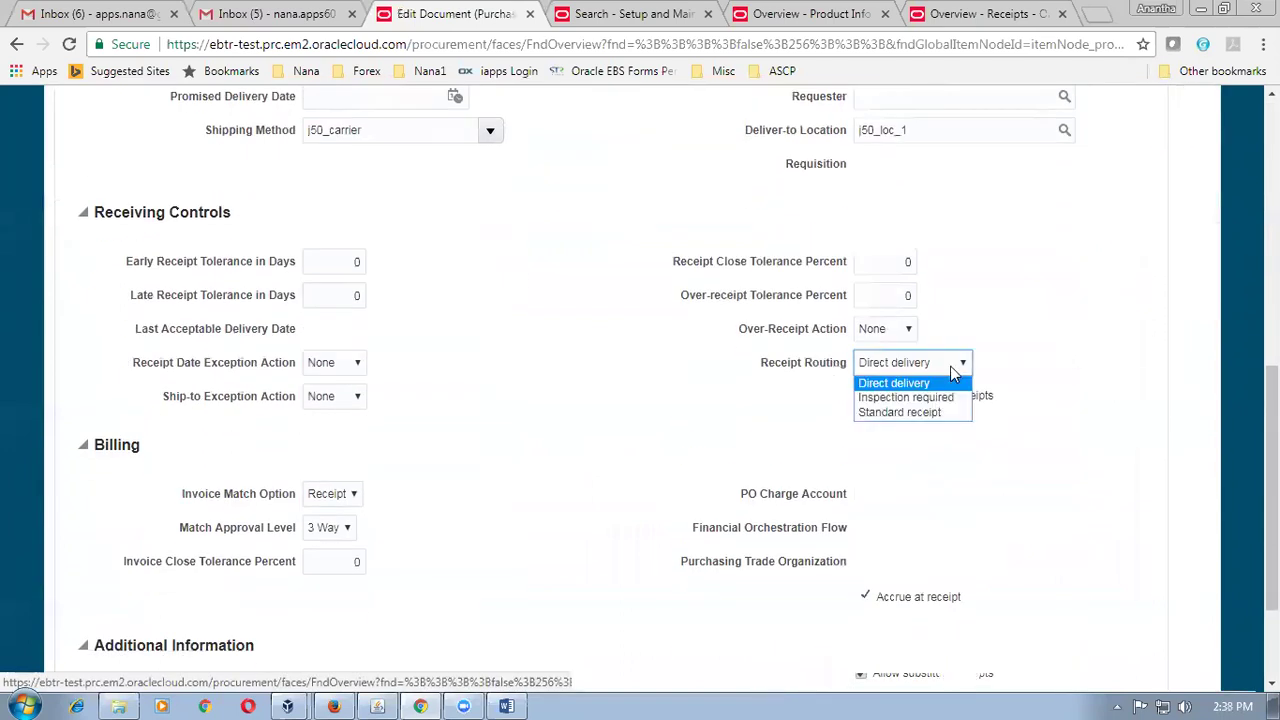
click(944, 412)
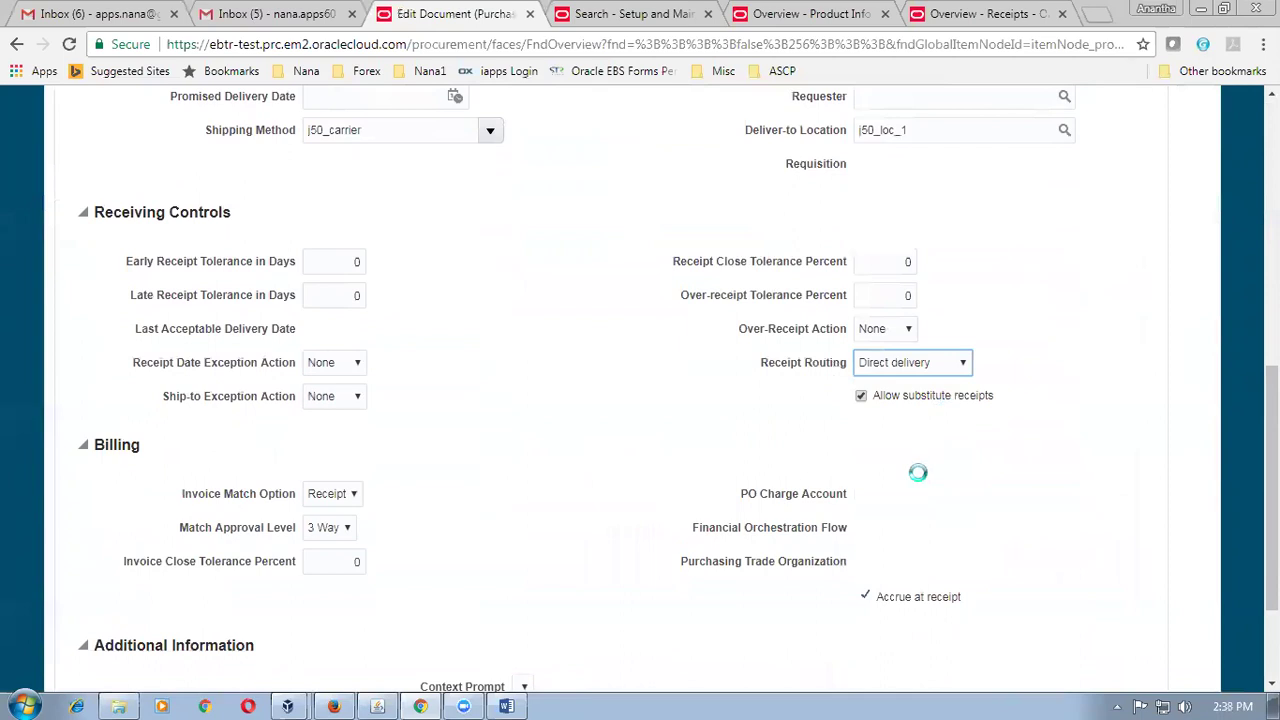
scroll(1023, 487, up, 8)
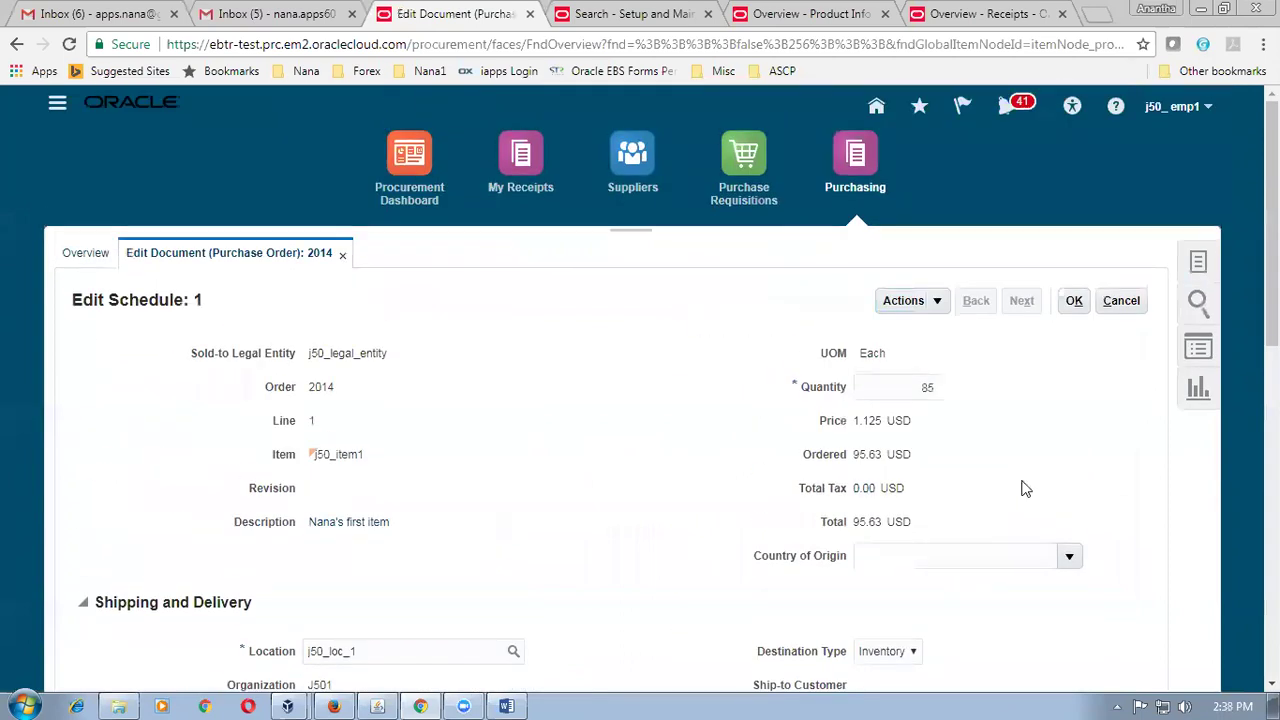
click(1073, 300)
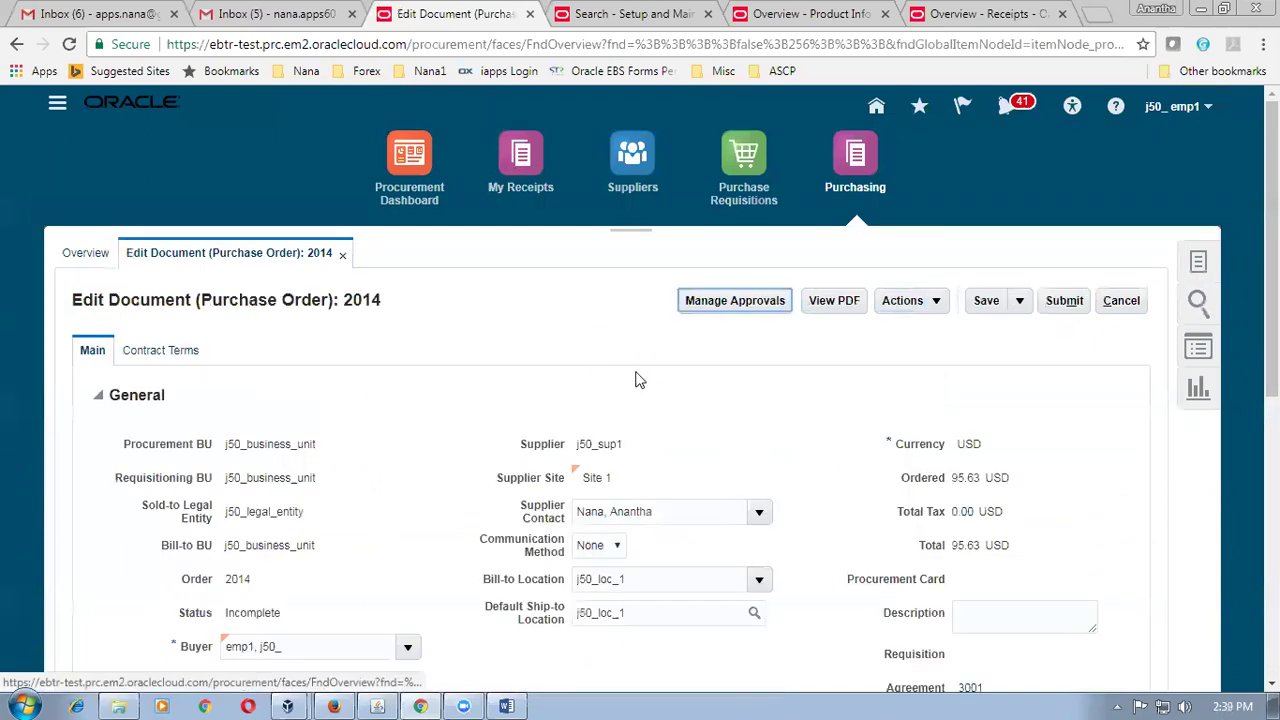
Submit purchase order 2014 for approval and return to the Receipts overview.
click(1064, 303)
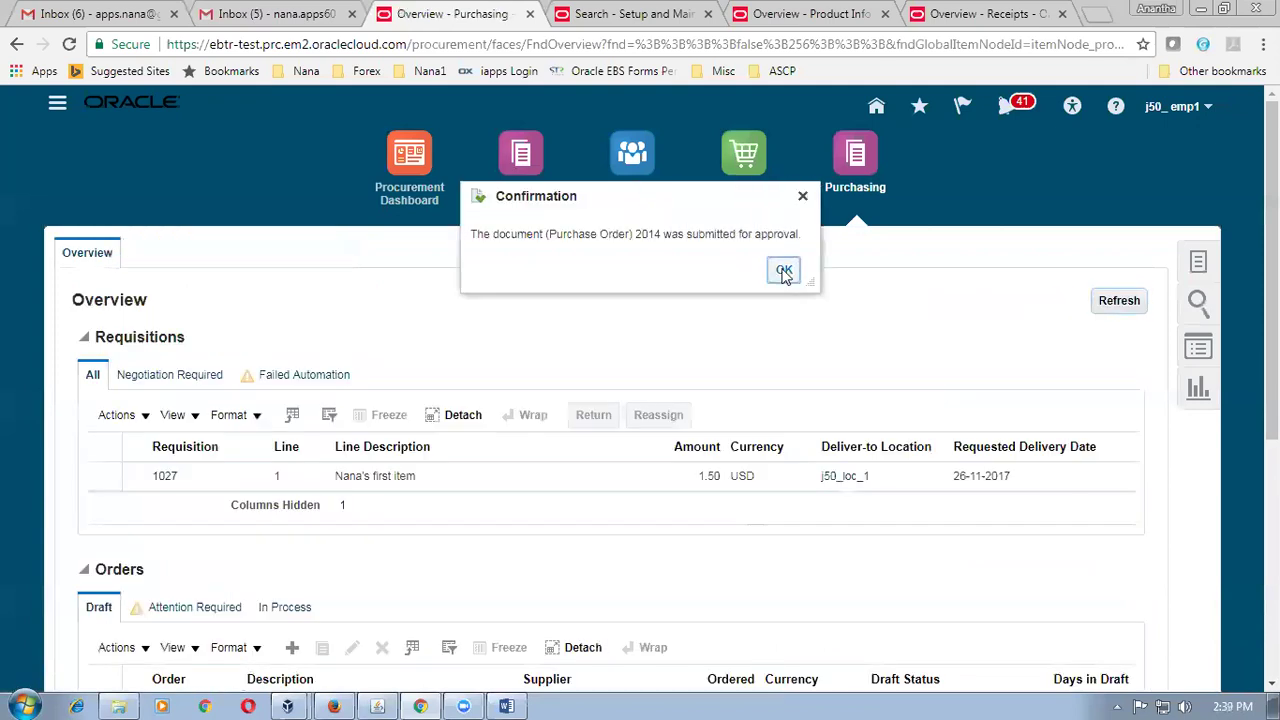
click(783, 269)
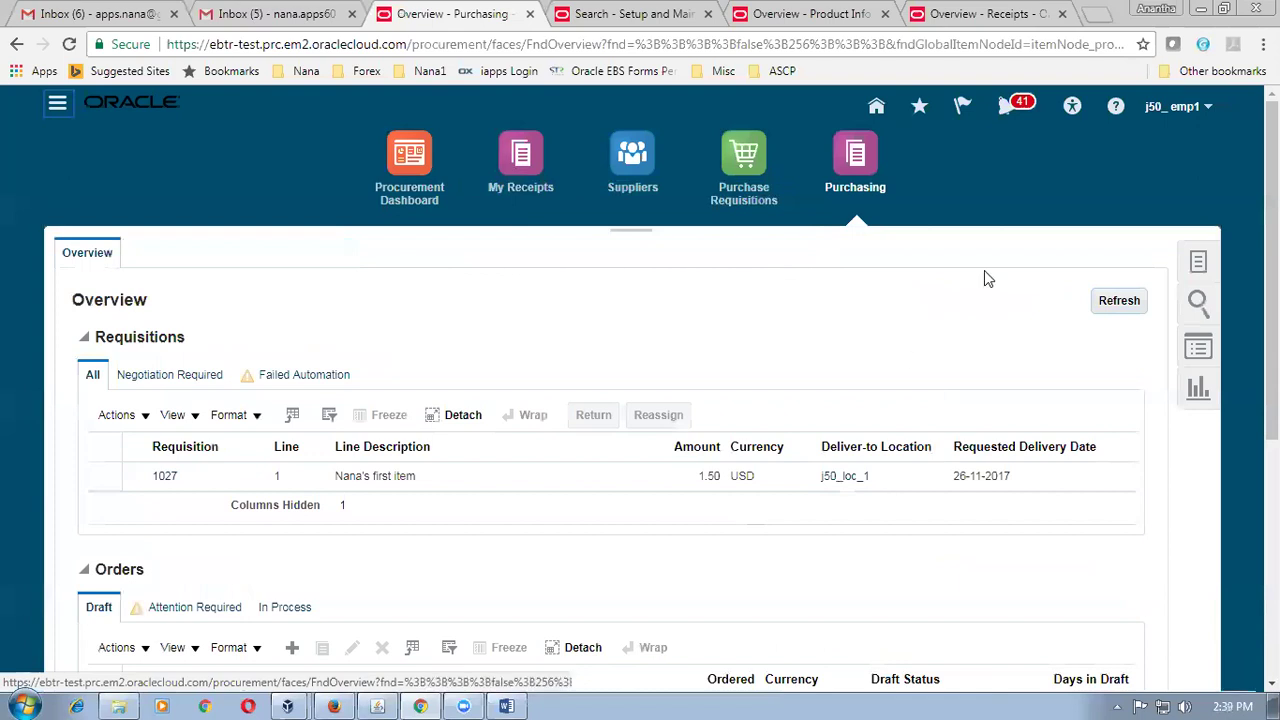
click(988, 16)
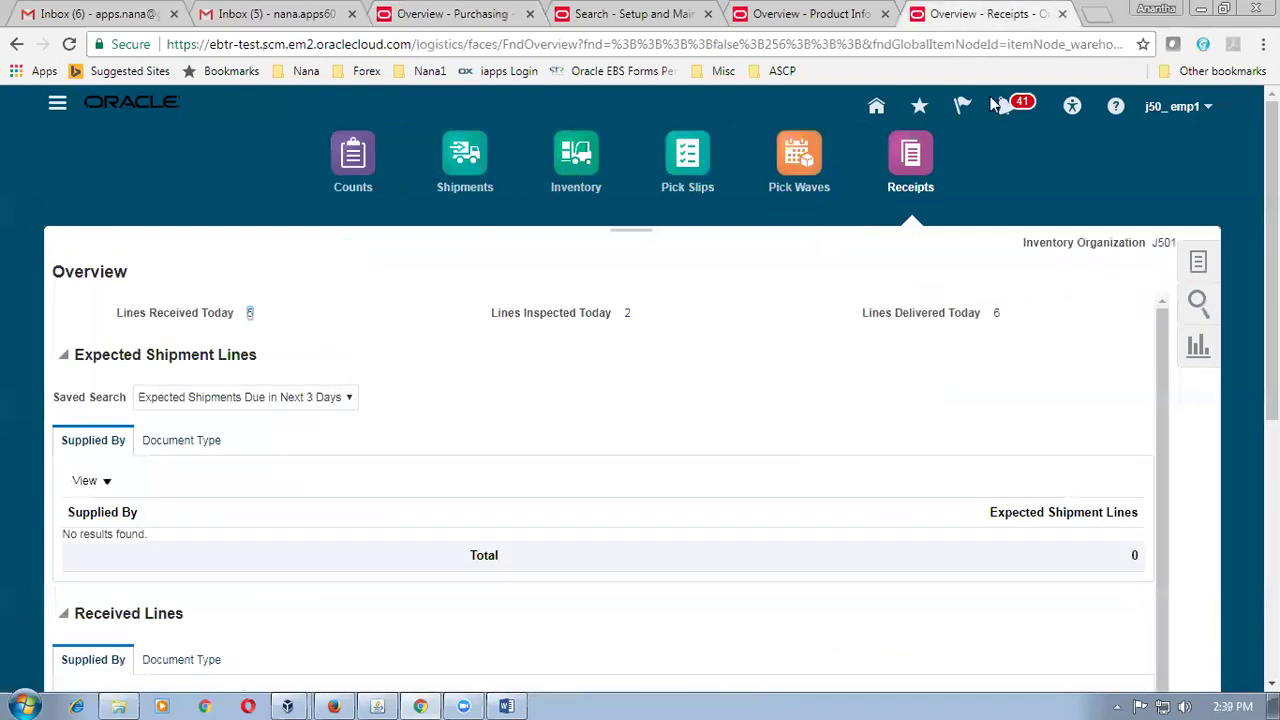
Find receipt 1006 in Match Unordered Receipts and start matching its line.
click(1200, 270)
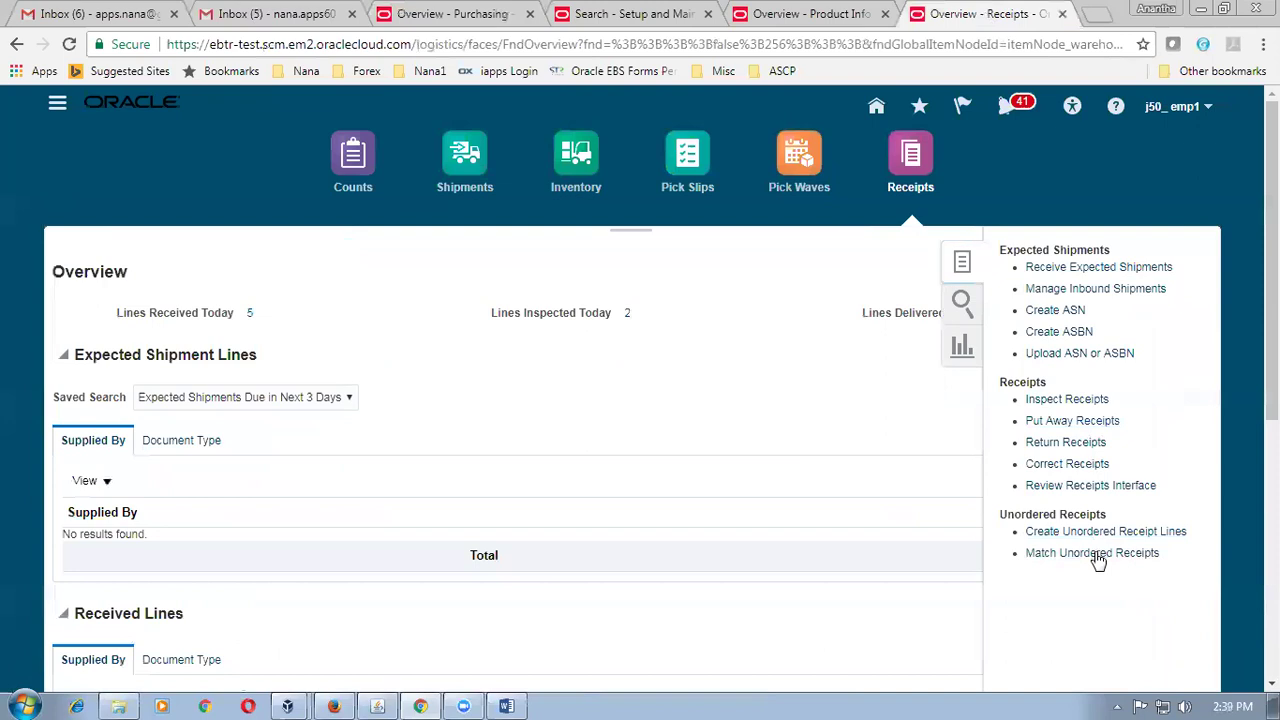
click(1096, 556)
click(225, 258)
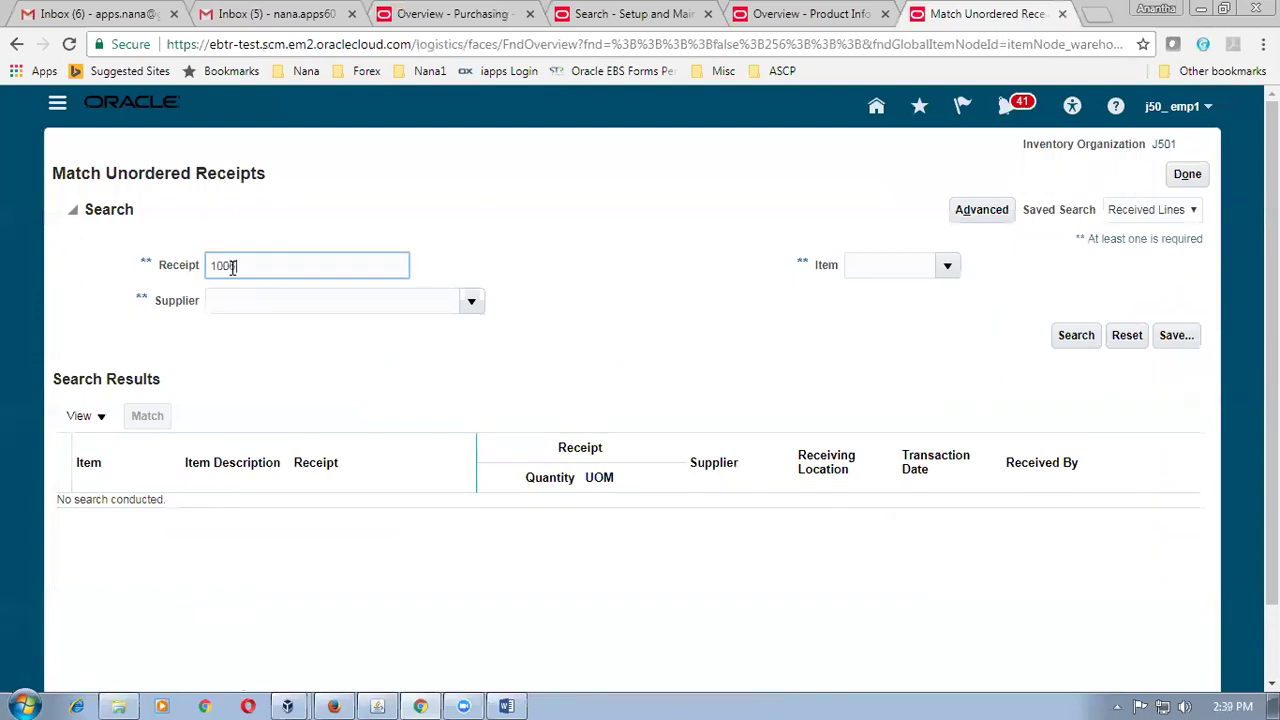
text(1006)
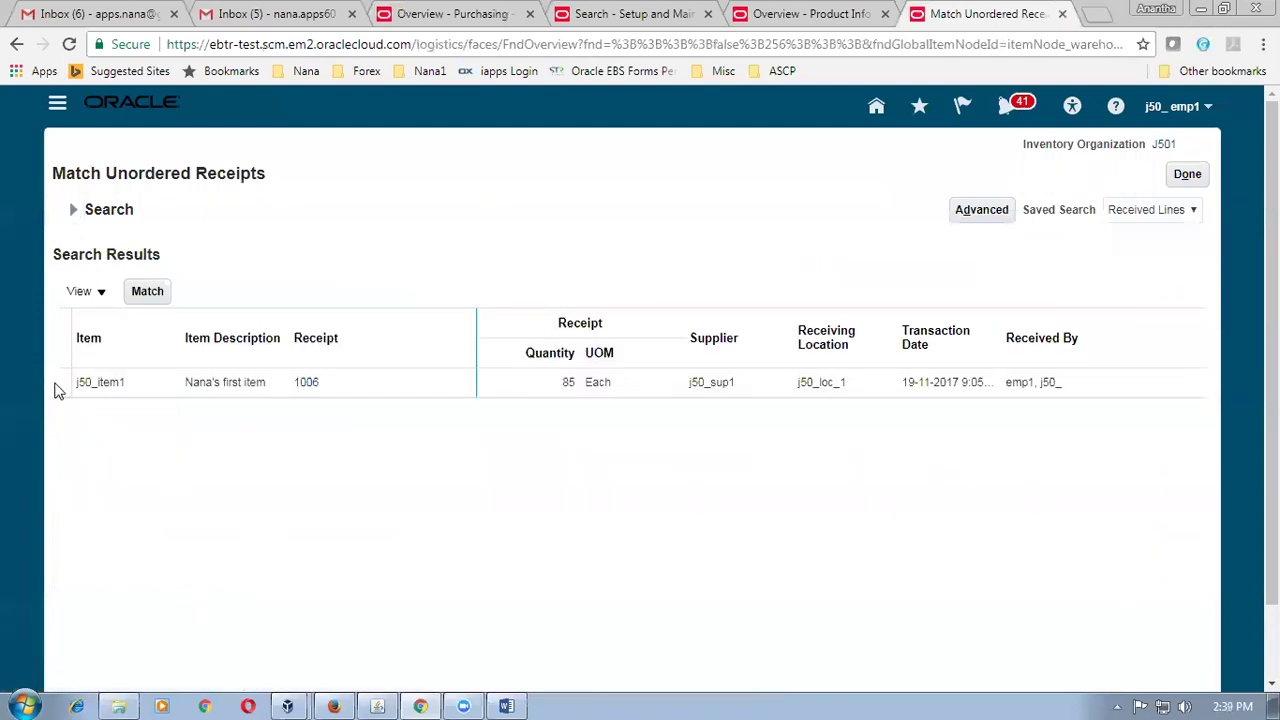
click(58, 388)
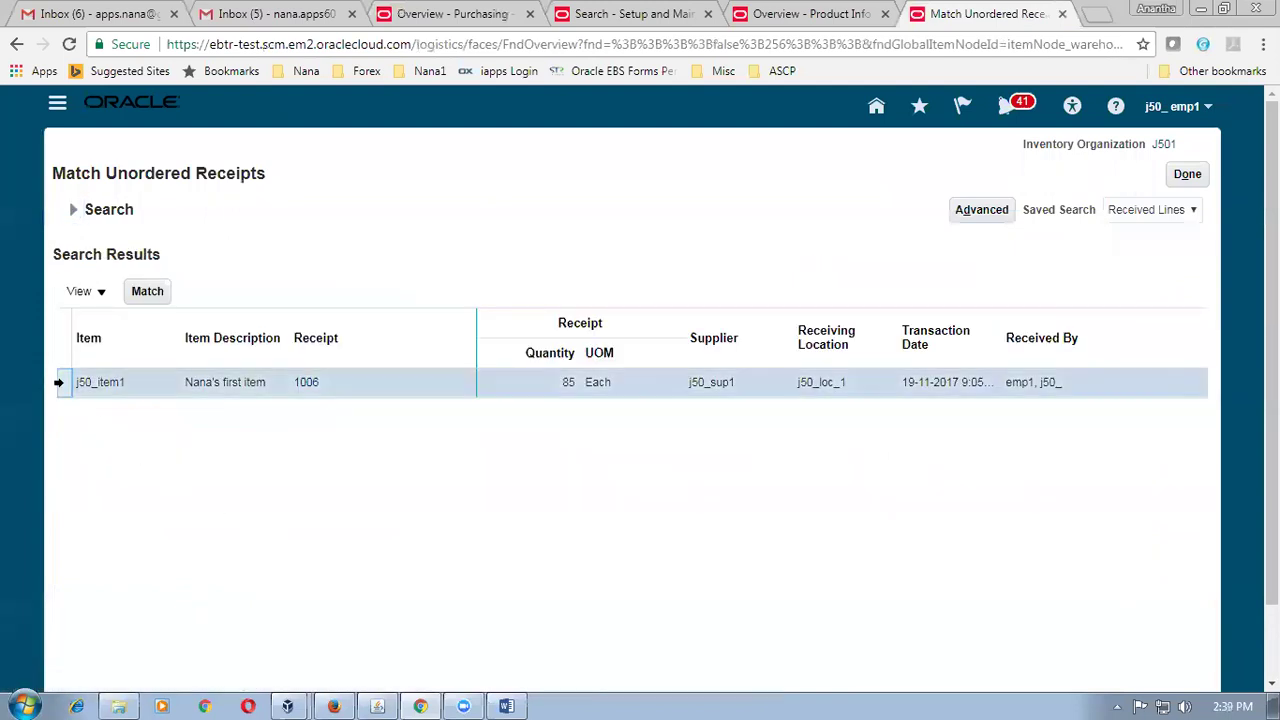
click(147, 293)
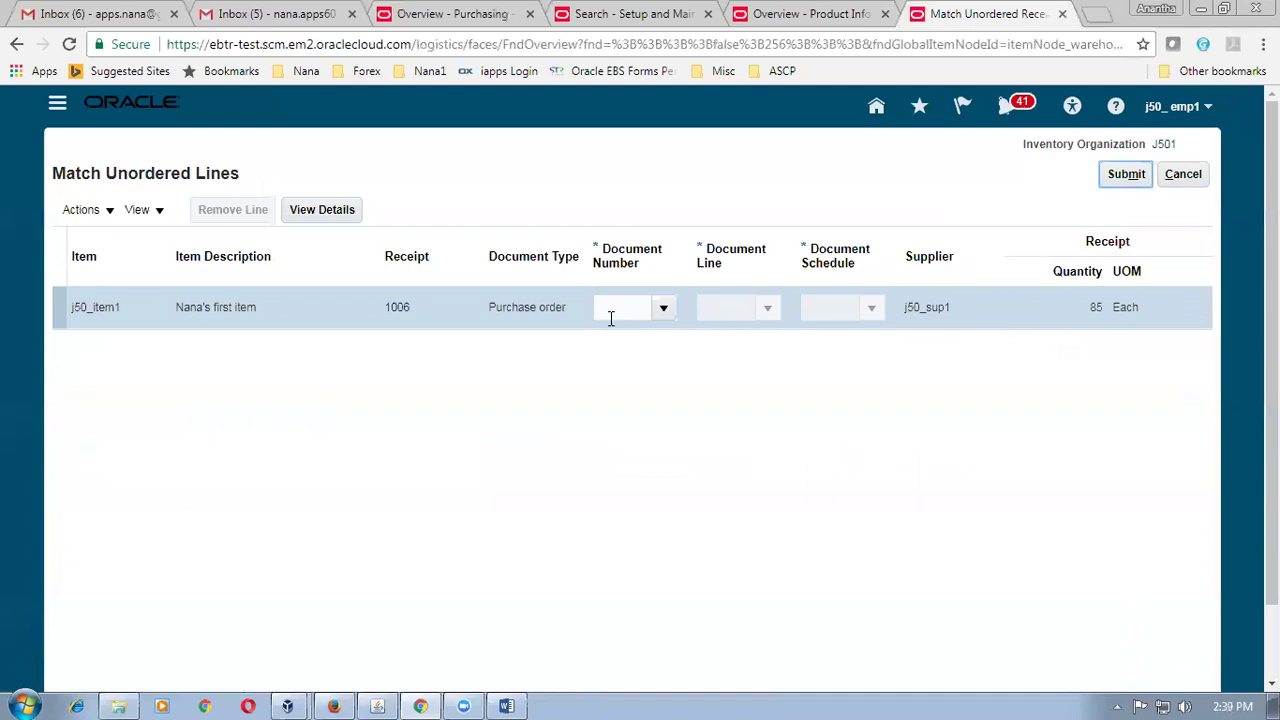
Enter purchase order 2014, document line 1, schedule 1 as the match target.
click(611, 314)
text(2014)
key(Tab)
click(740, 309)
text(1)
key(Tab)
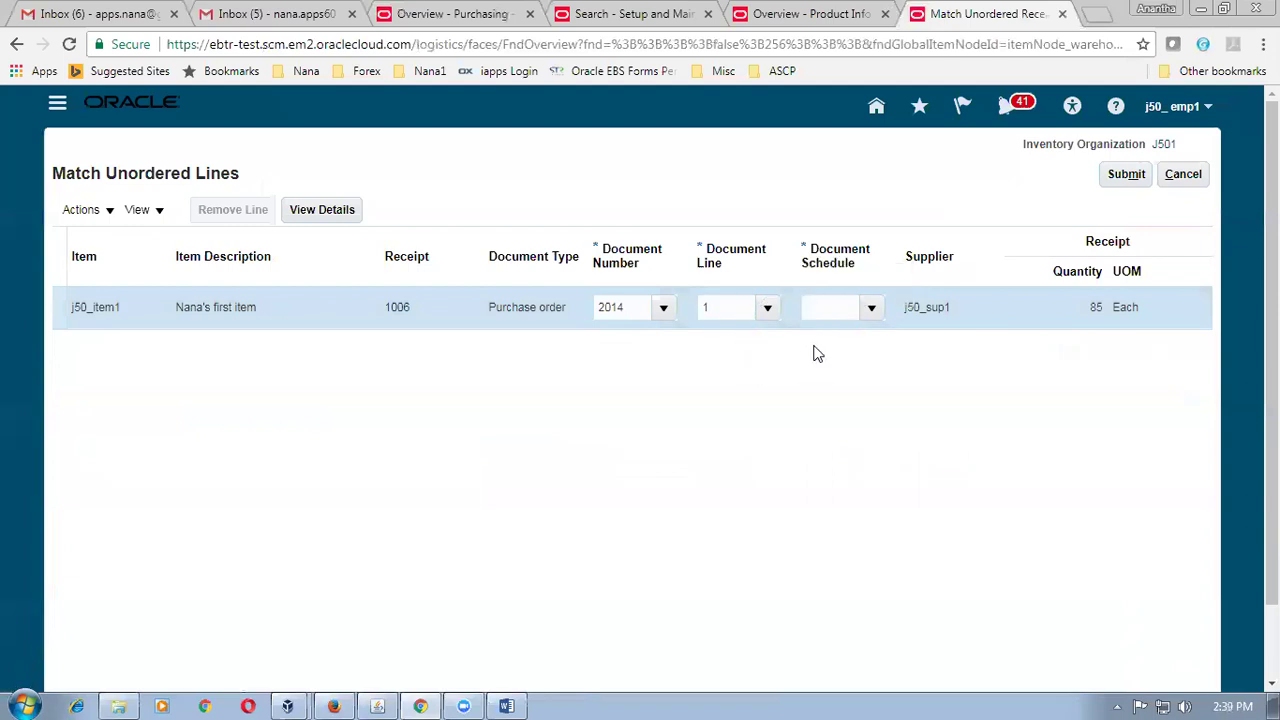
click(820, 309)
text(1)
key(Tab)
Submit the match, acknowledge the confirmation and return to the receipts overview.
click(1124, 180)
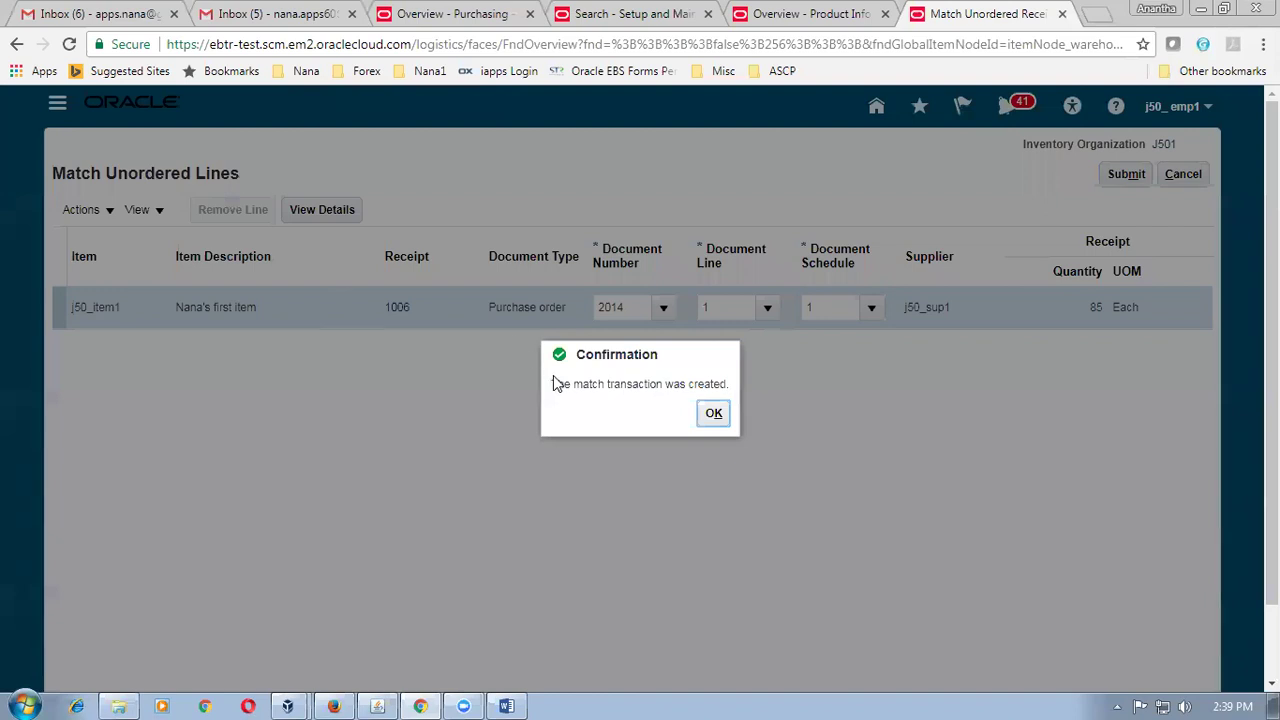
drag(564, 384, 698, 387)
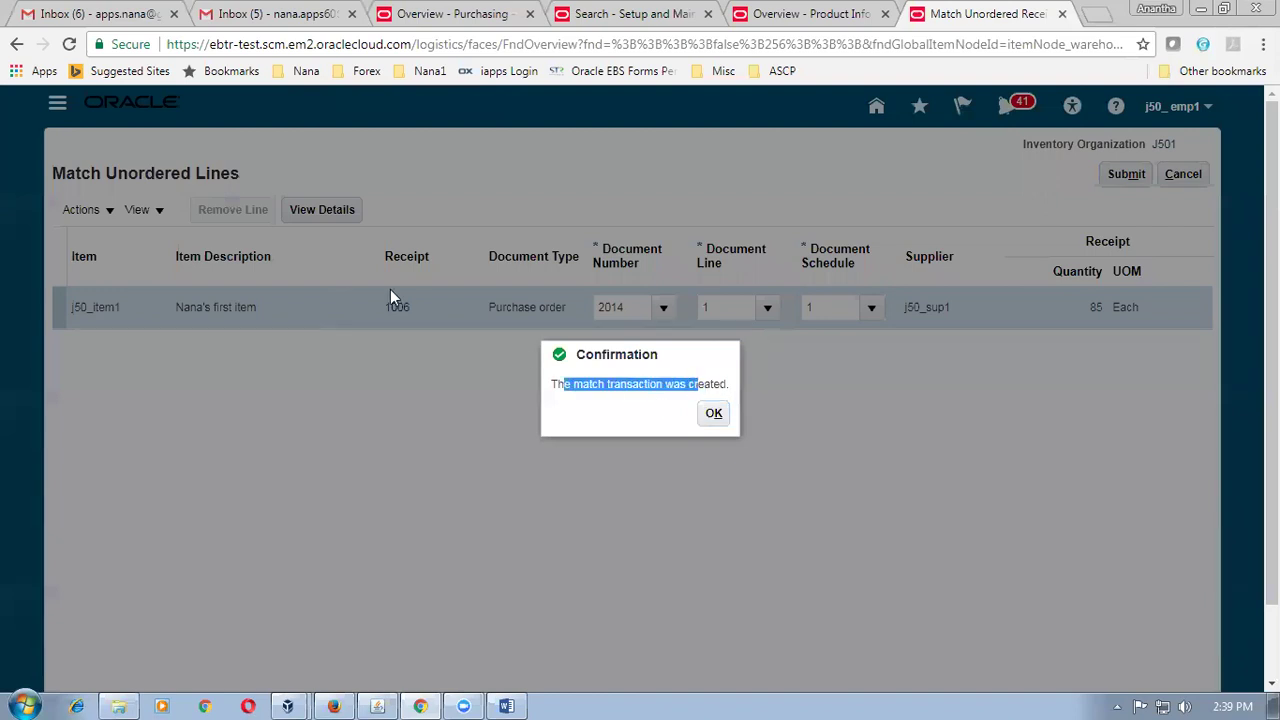
click(722, 416)
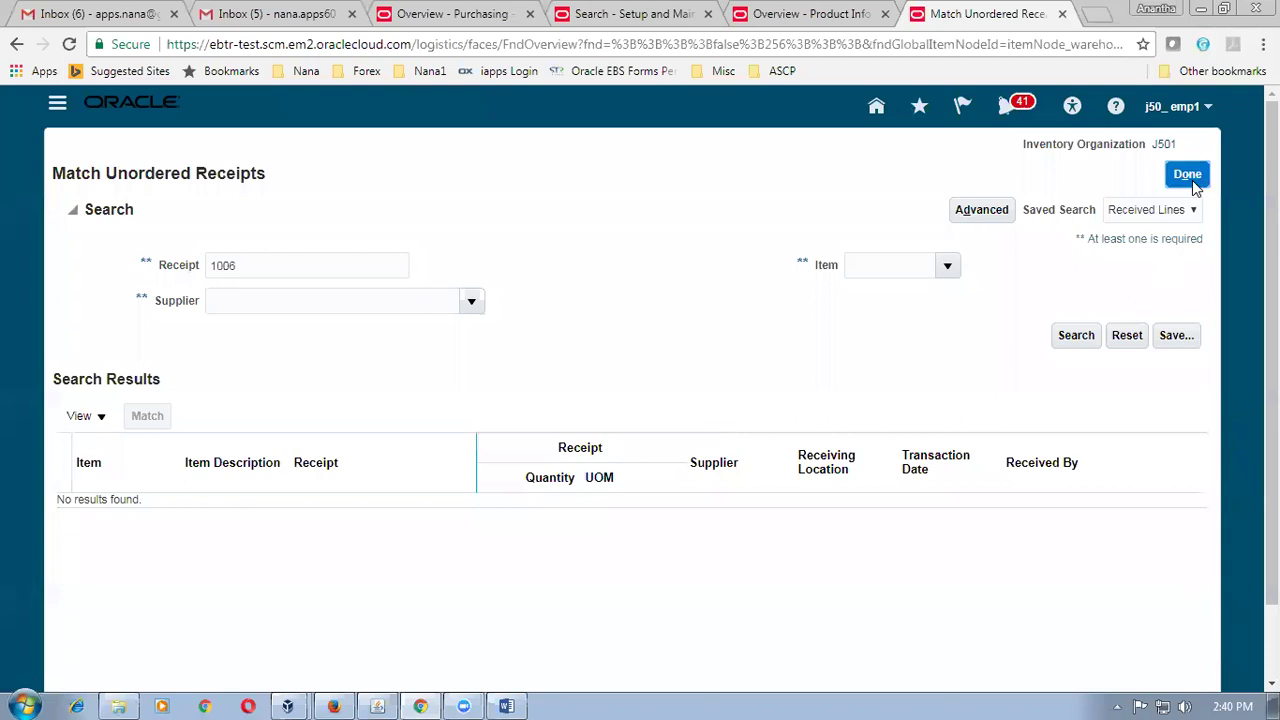
click(1194, 183)
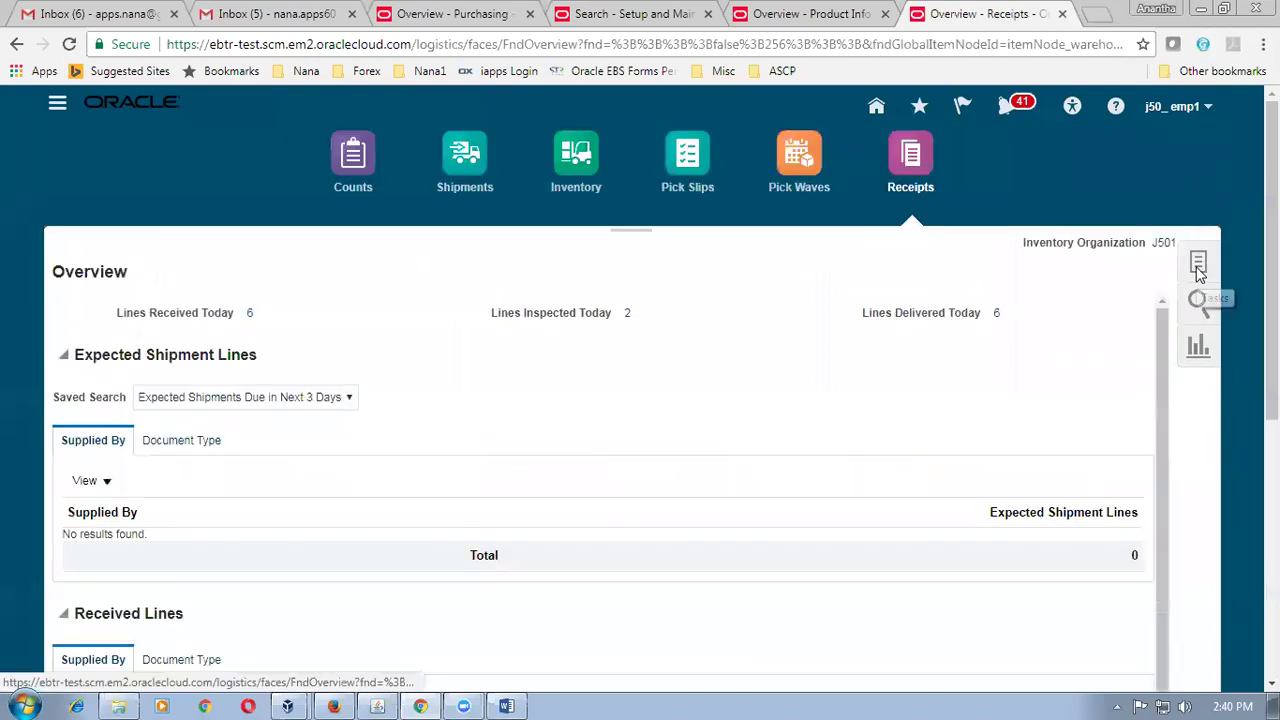
Search Put Away Receipts for receipt 1006's lines.
click(1199, 265)
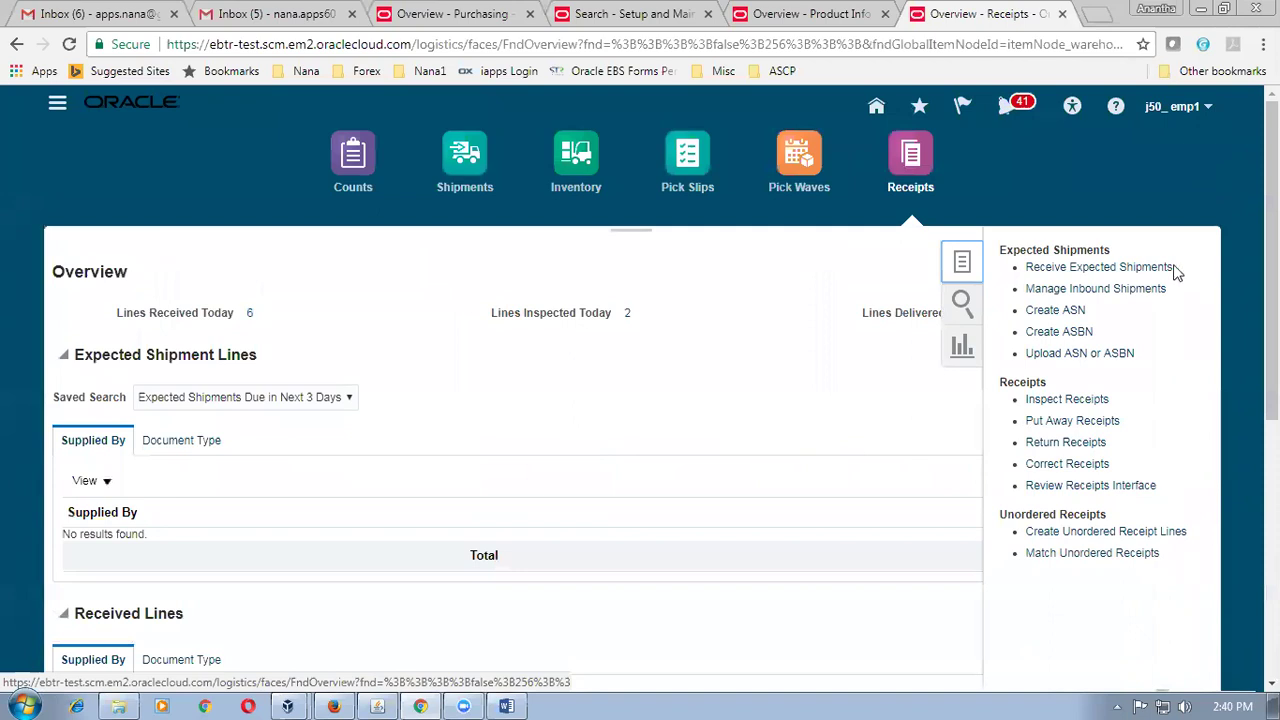
click(1068, 424)
click(346, 258)
text(1006)
key(Tab)
click(920, 416)
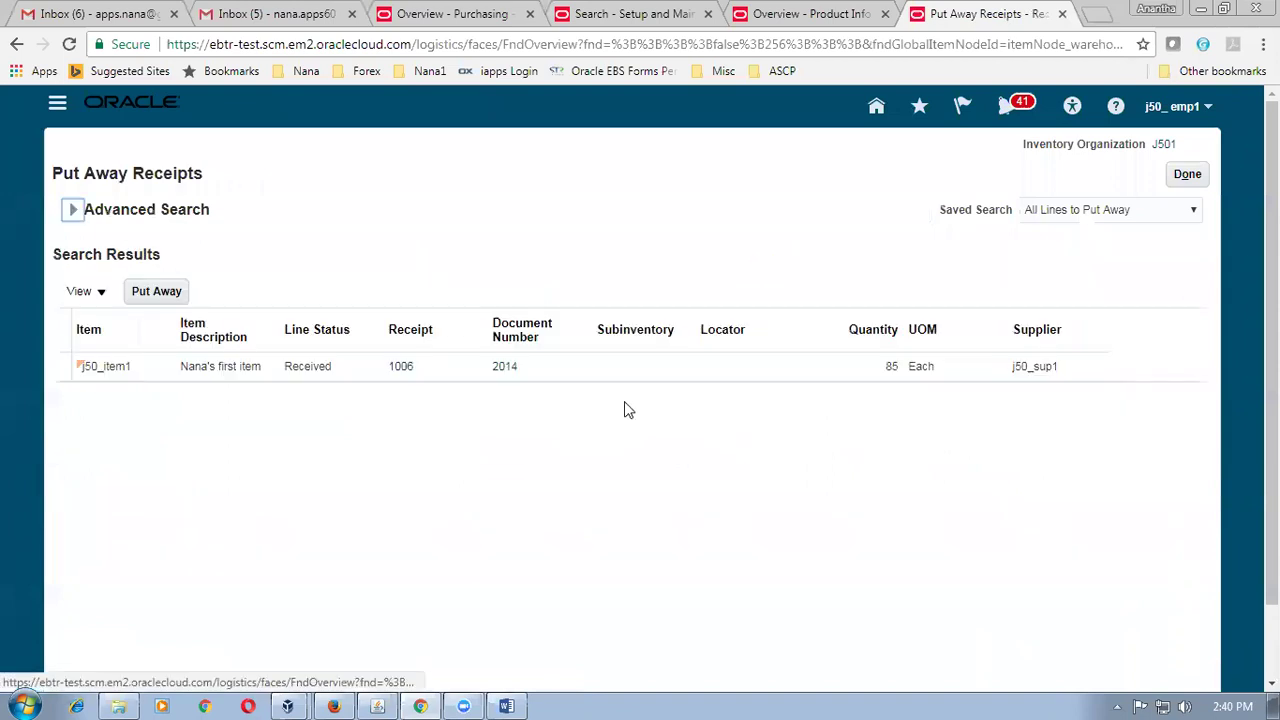
Put away the j50_item1 line into subinventory J501_sub_1, confirm, and return.
click(57, 366)
click(137, 296)
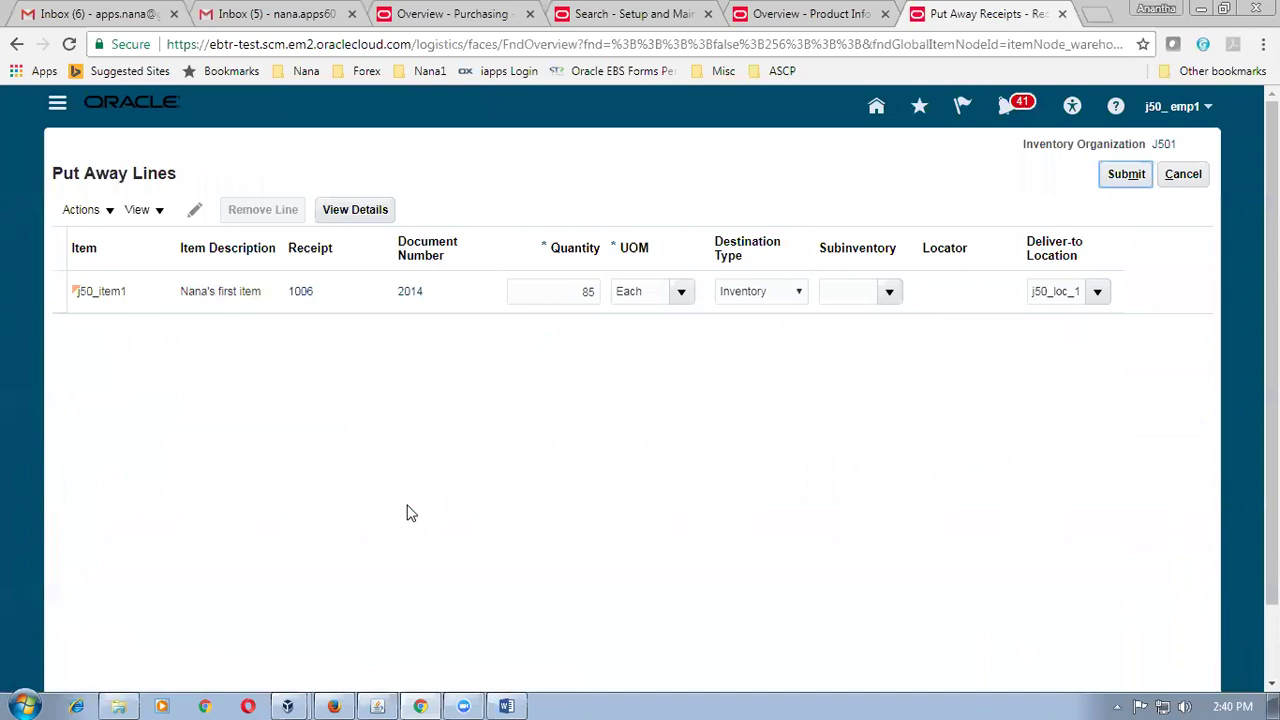
click(880, 295)
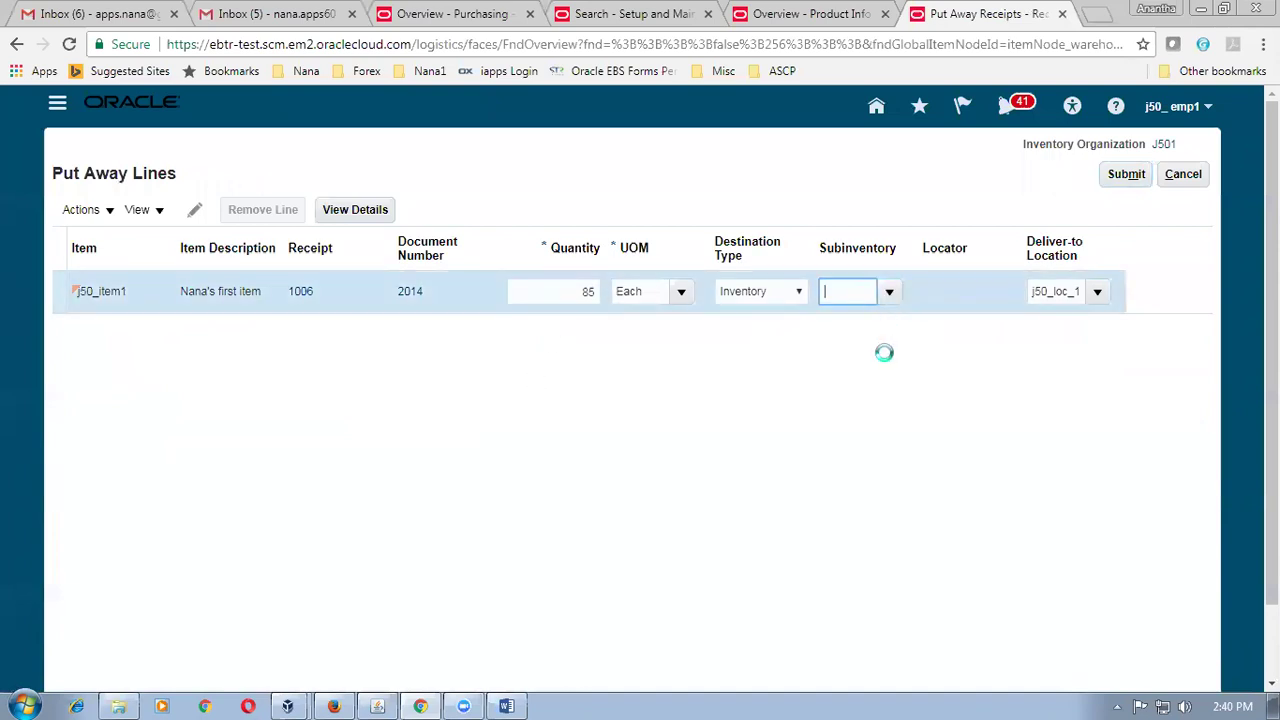
click(1134, 177)
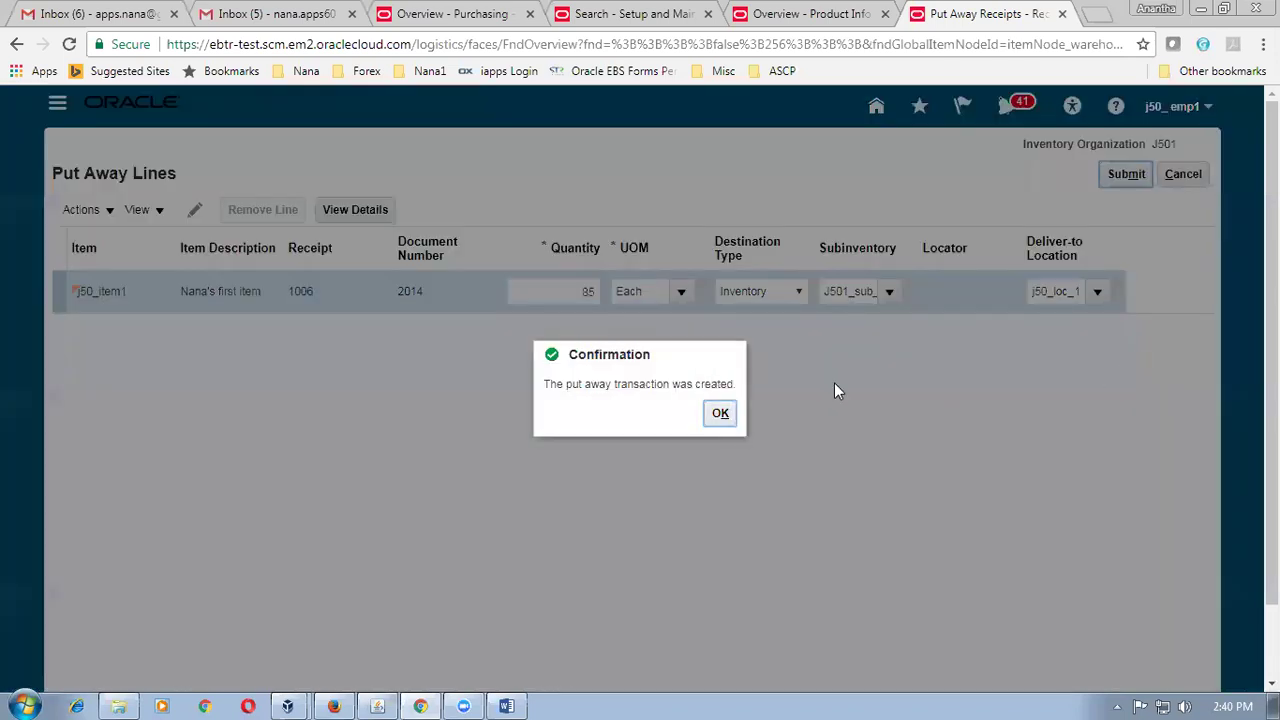
click(735, 415)
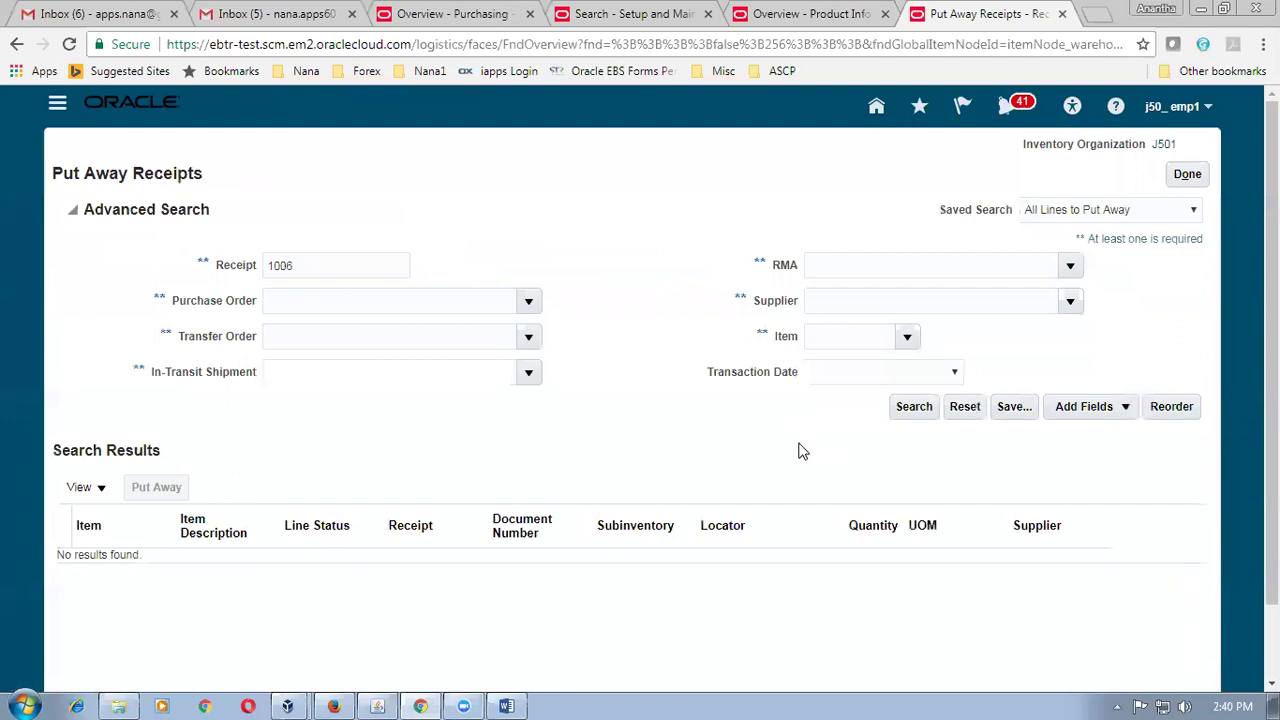
click(1187, 174)
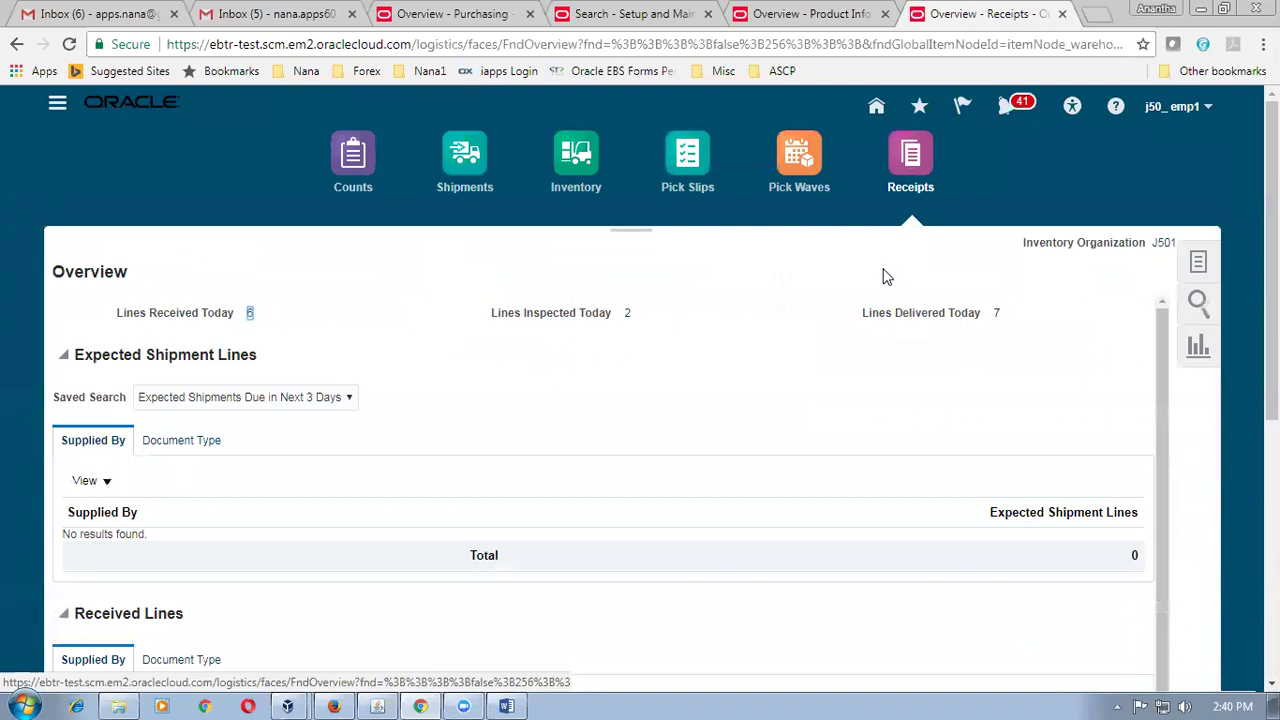
From the Receipts tab, go to the Inventory work area and show its task list.
click(804, 16)
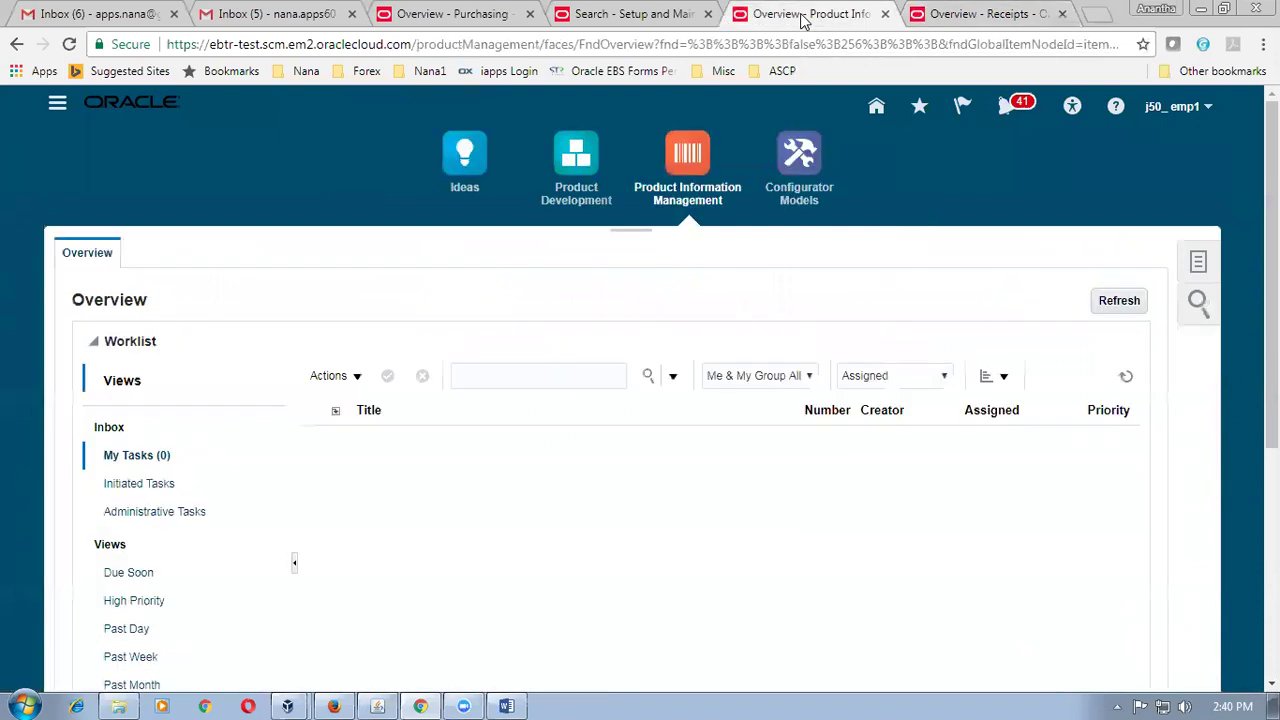
click(658, 16)
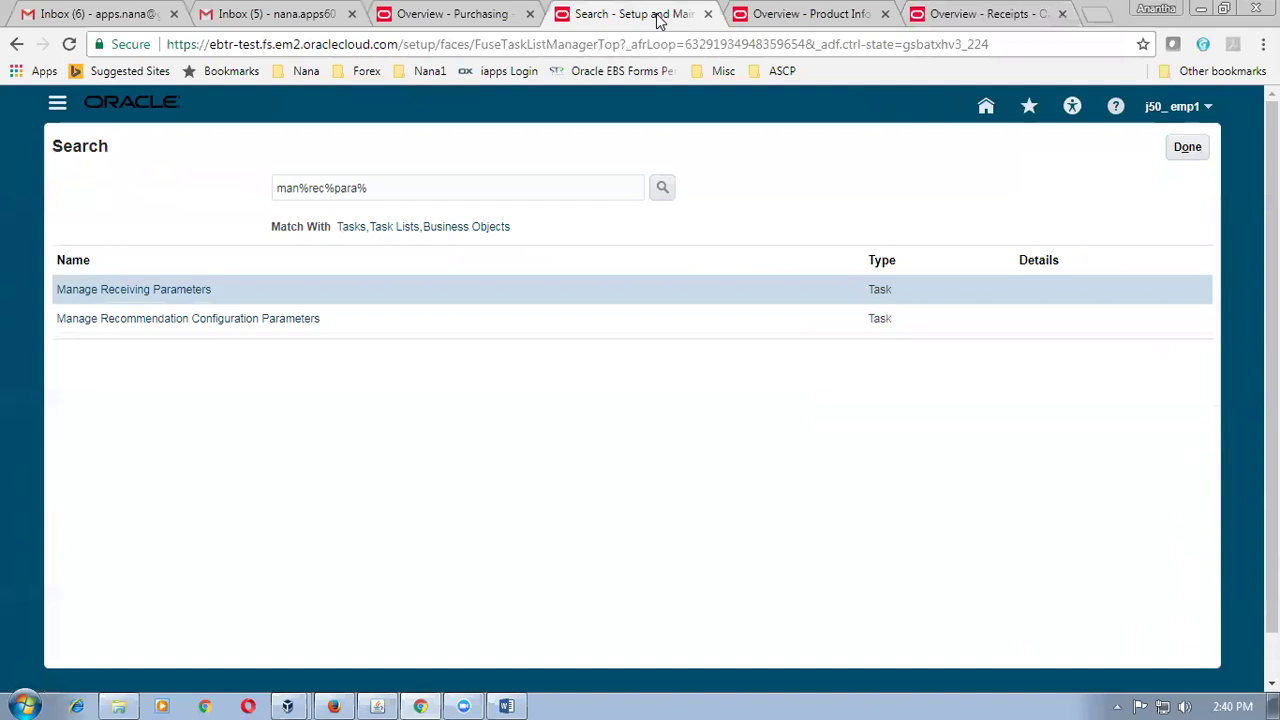
click(950, 16)
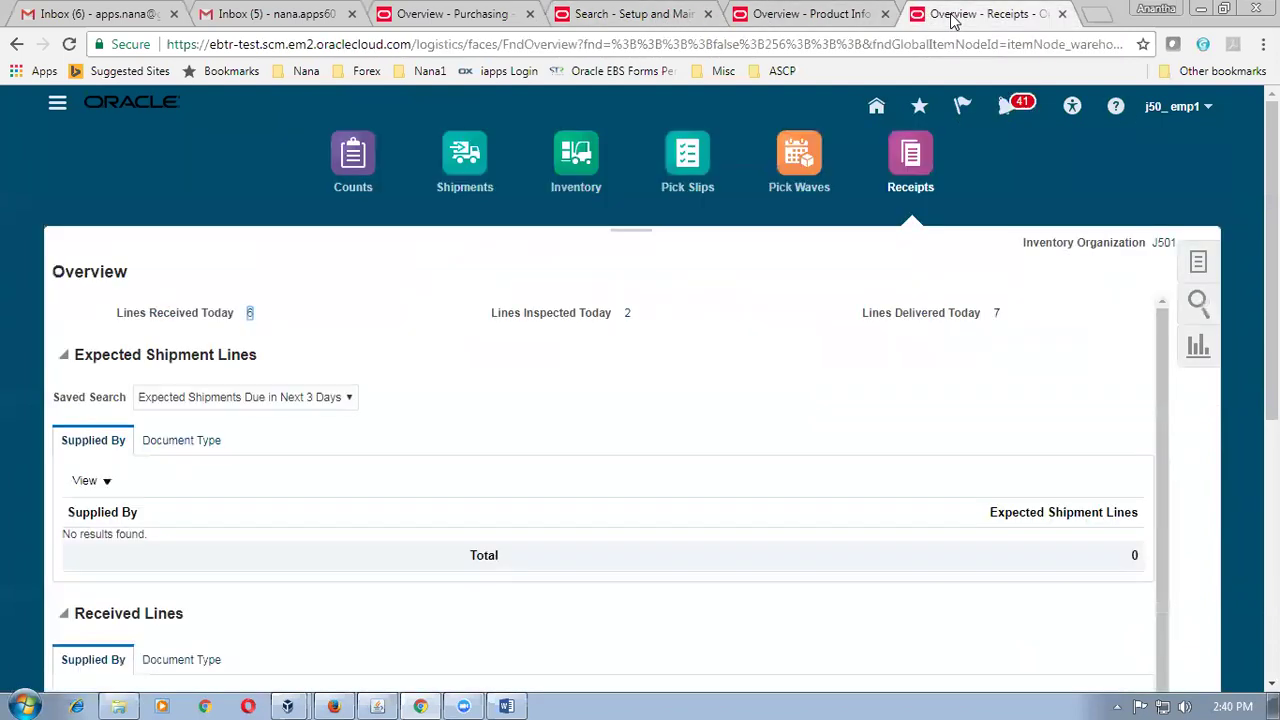
click(584, 186)
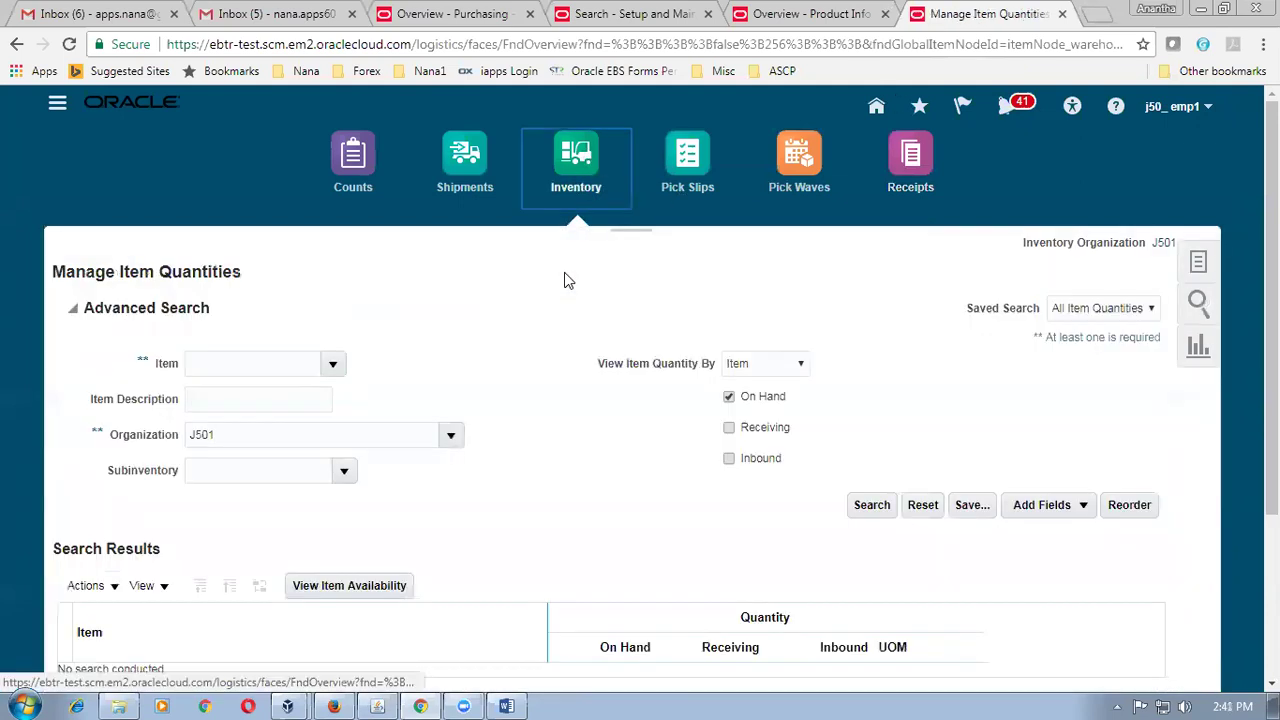
click(1200, 264)
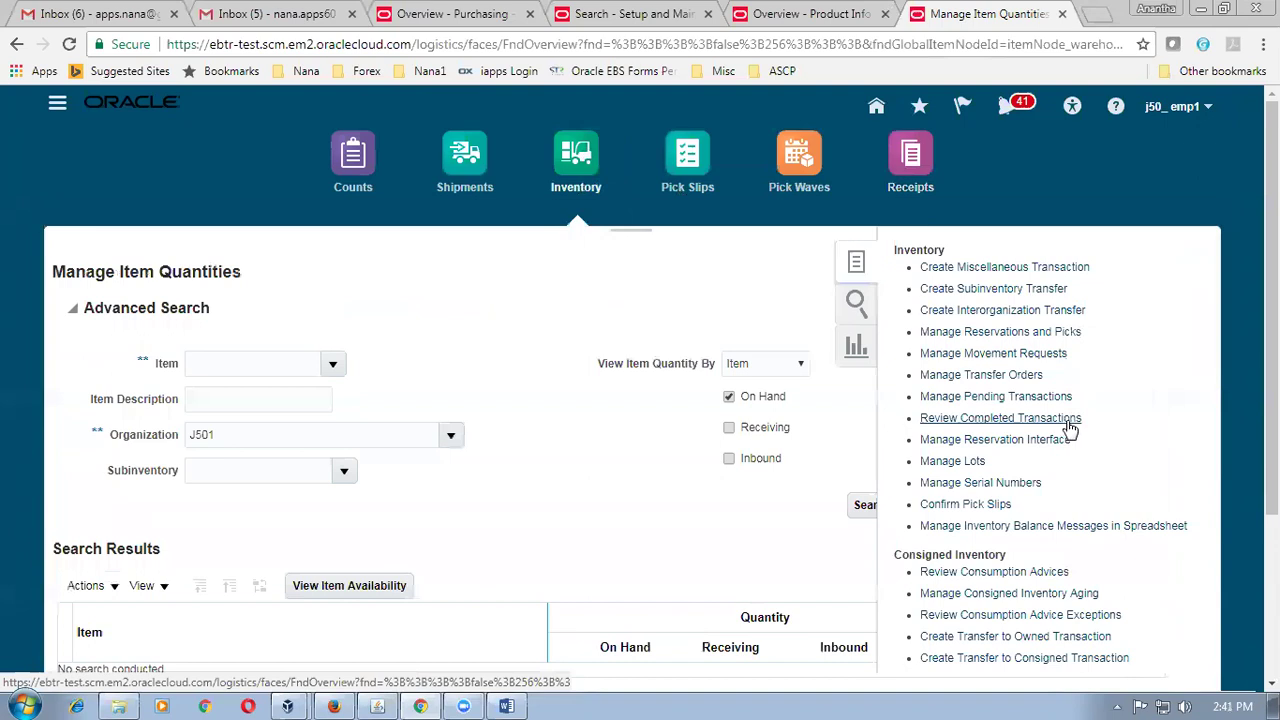
Search Review Completed Transactions for item j50_item1.
click(1068, 424)
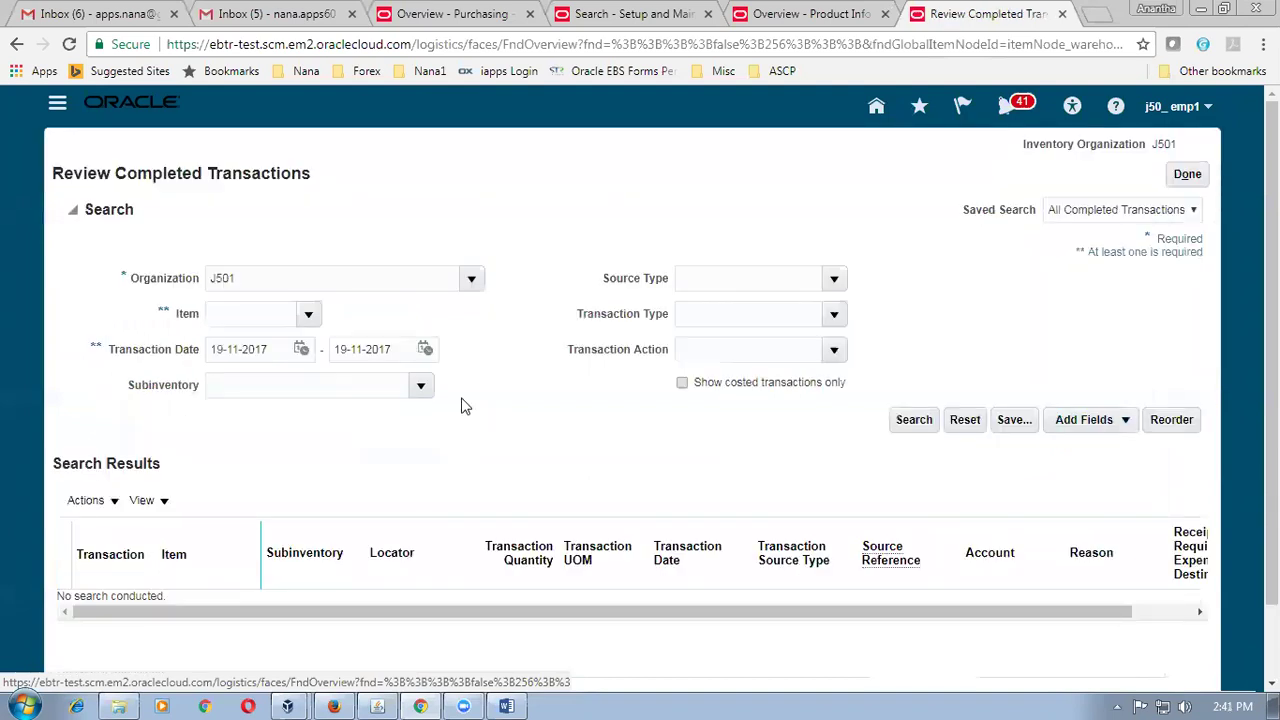
click(249, 314)
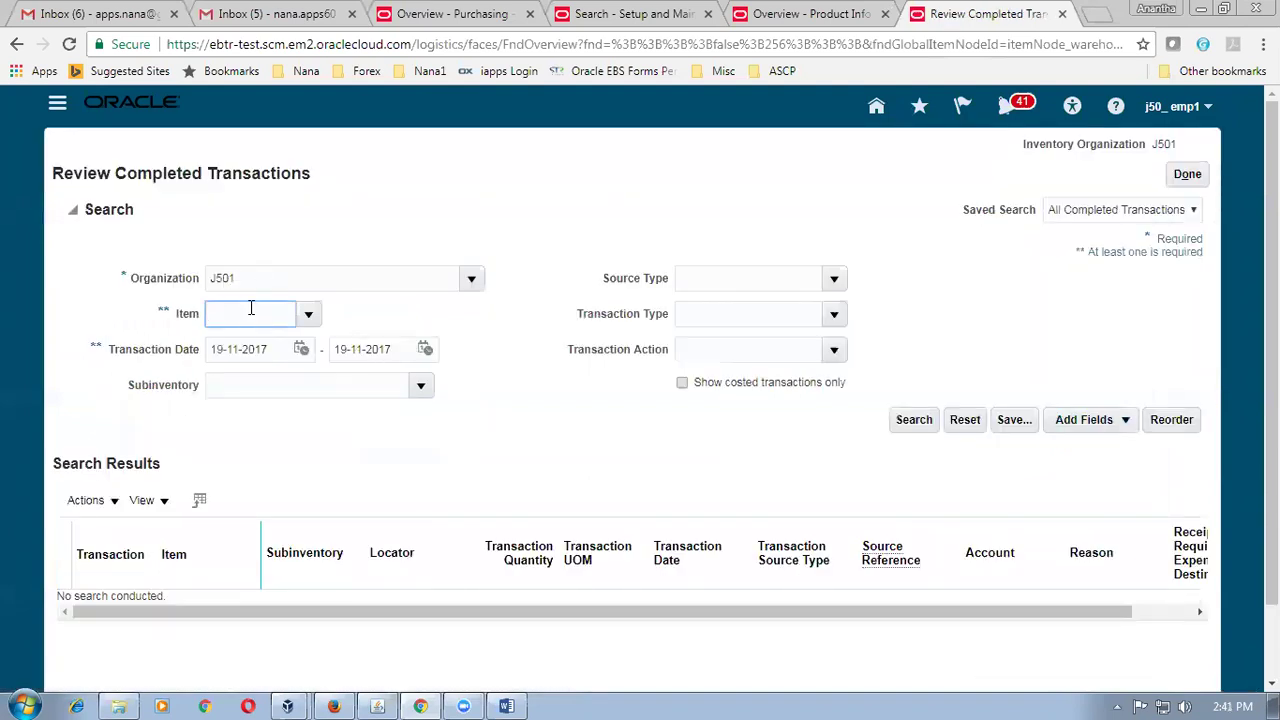
text(j50_item1)
key(Tab)
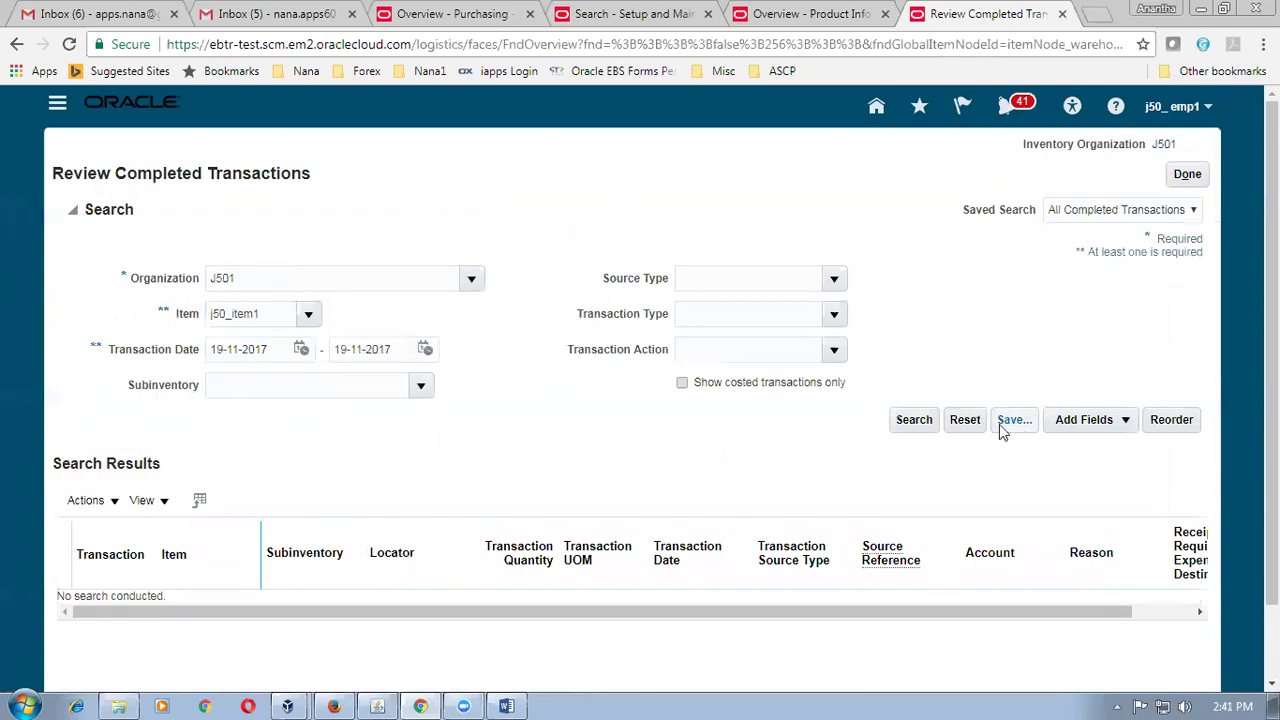
click(921, 422)
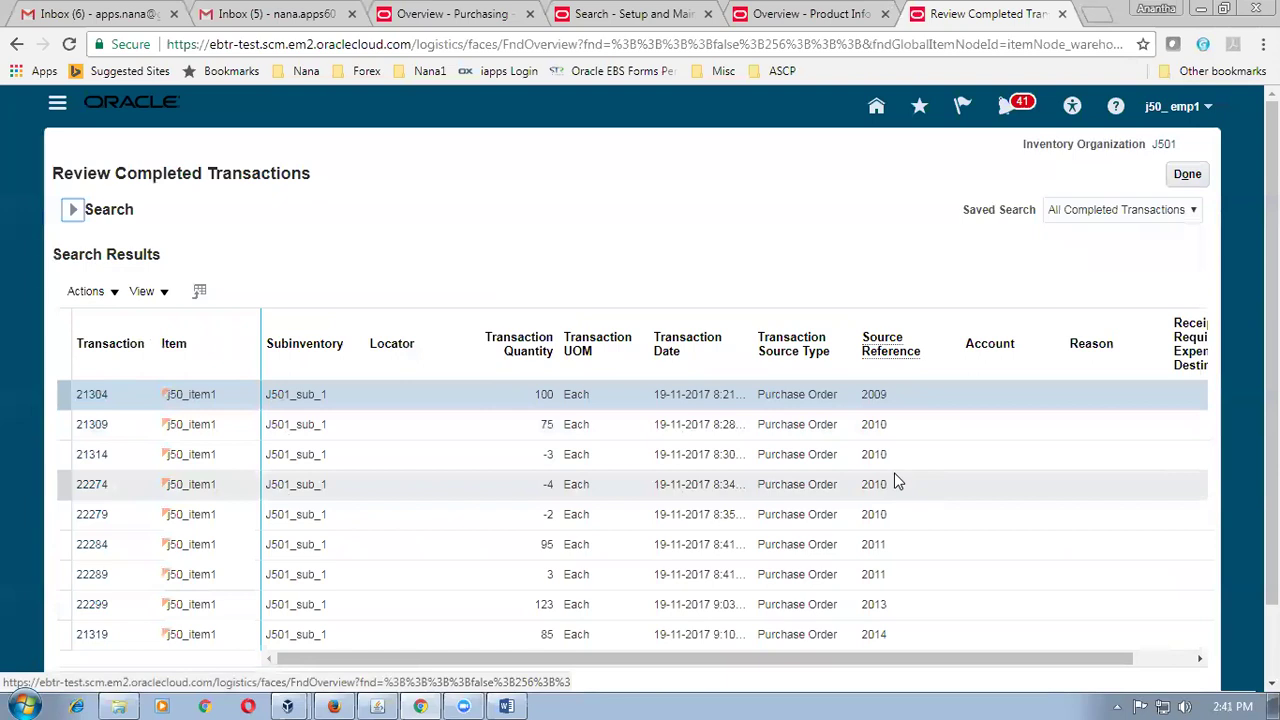
Review the results, including the 85-unit order 2014 transaction, and re-expand the Search section.
scroll(1063, 603, down, 1)
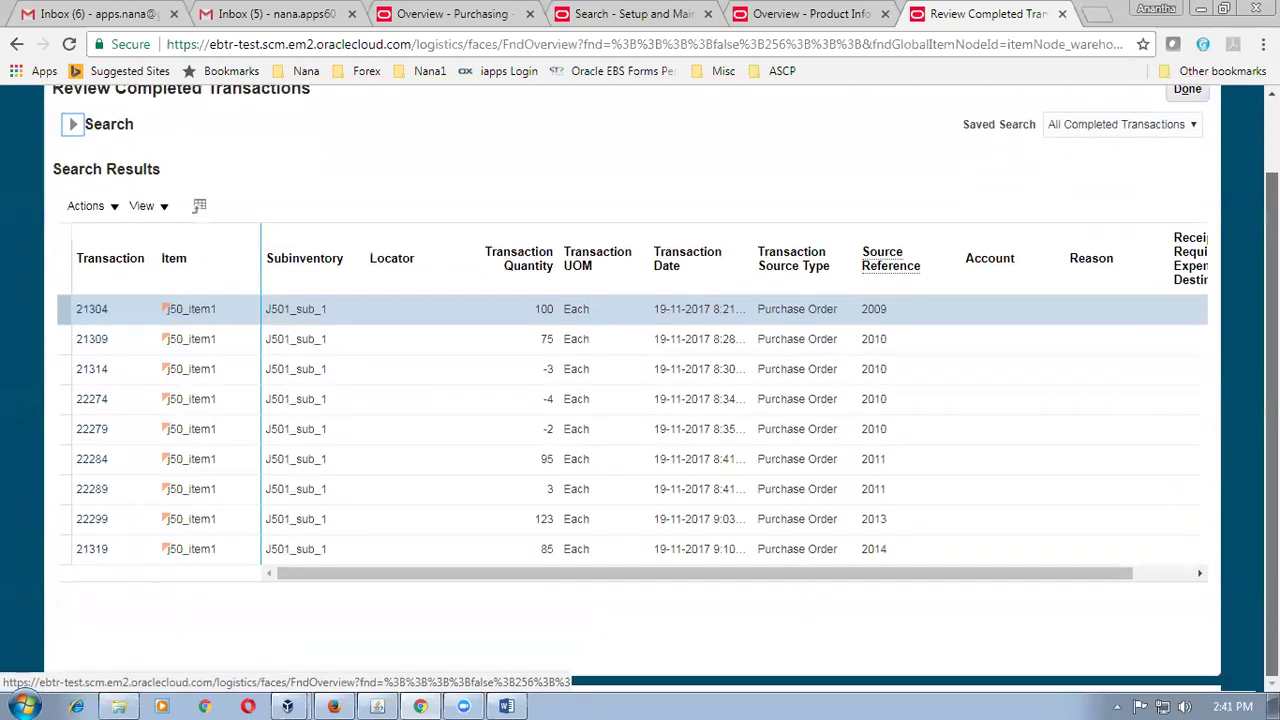
drag(911, 578, 1005, 580)
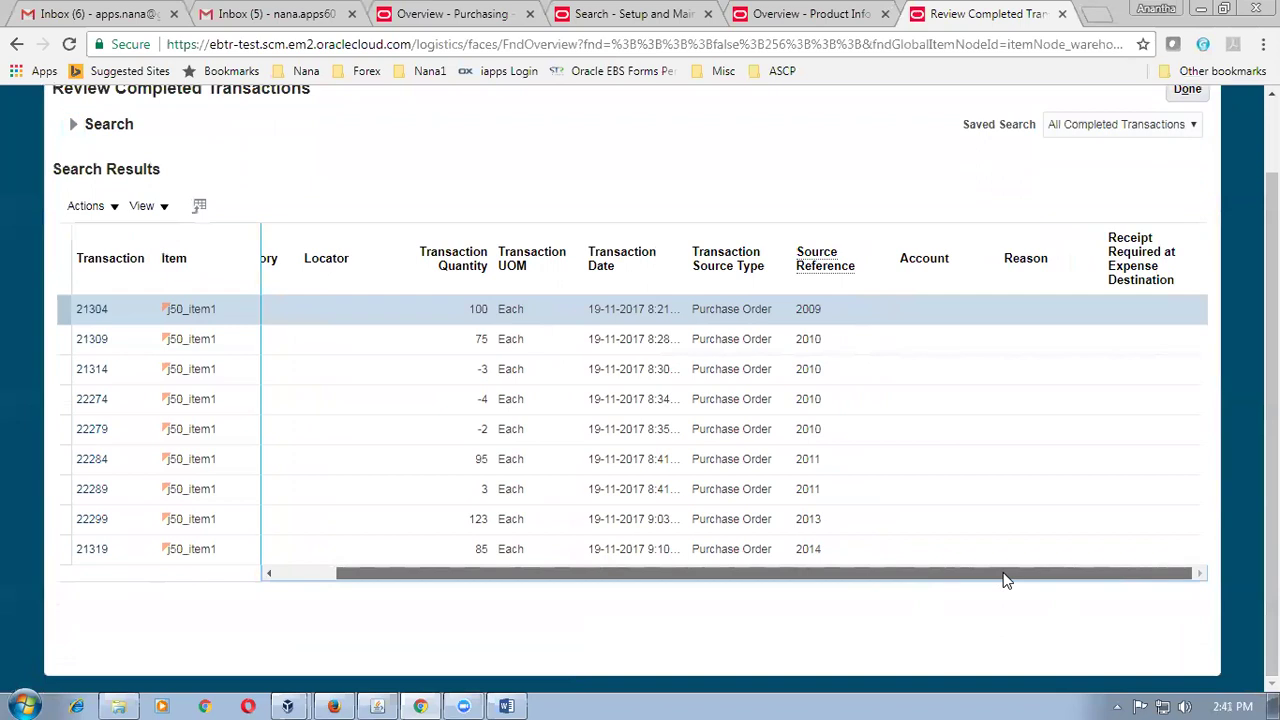
drag(1005, 580, 729, 583)
scroll(508, 197, up, 1)
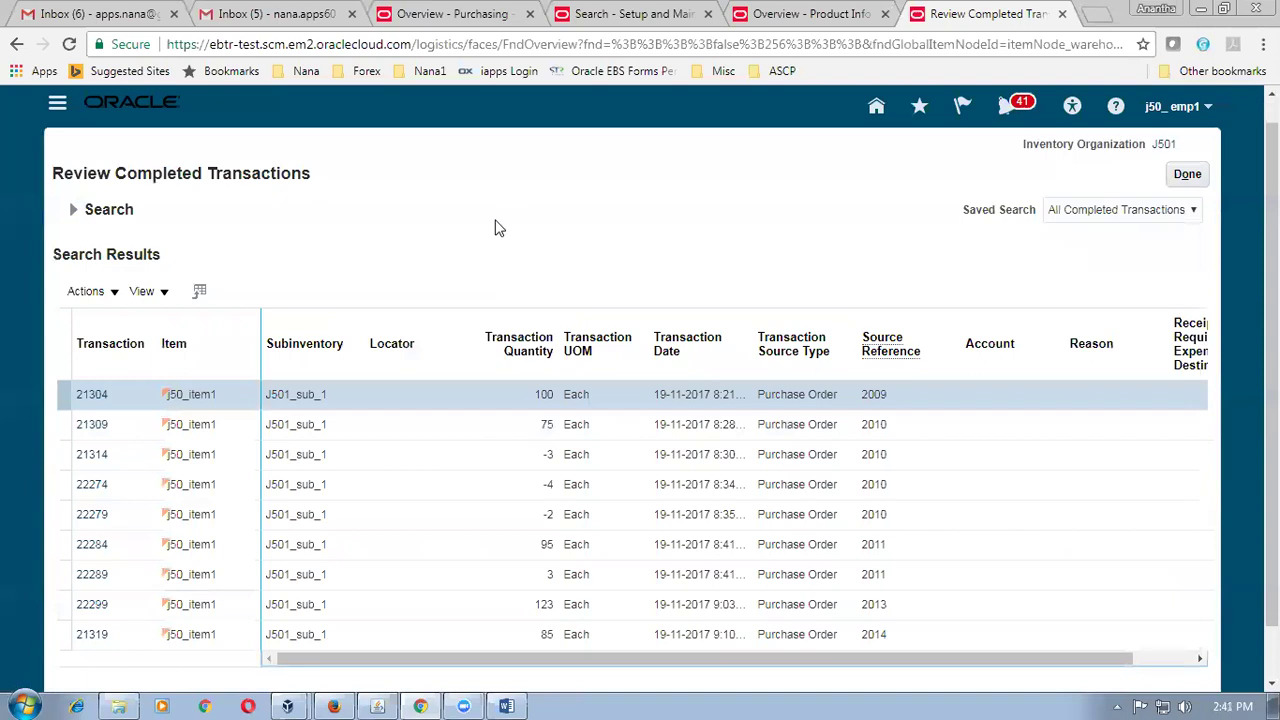
click(72, 209)
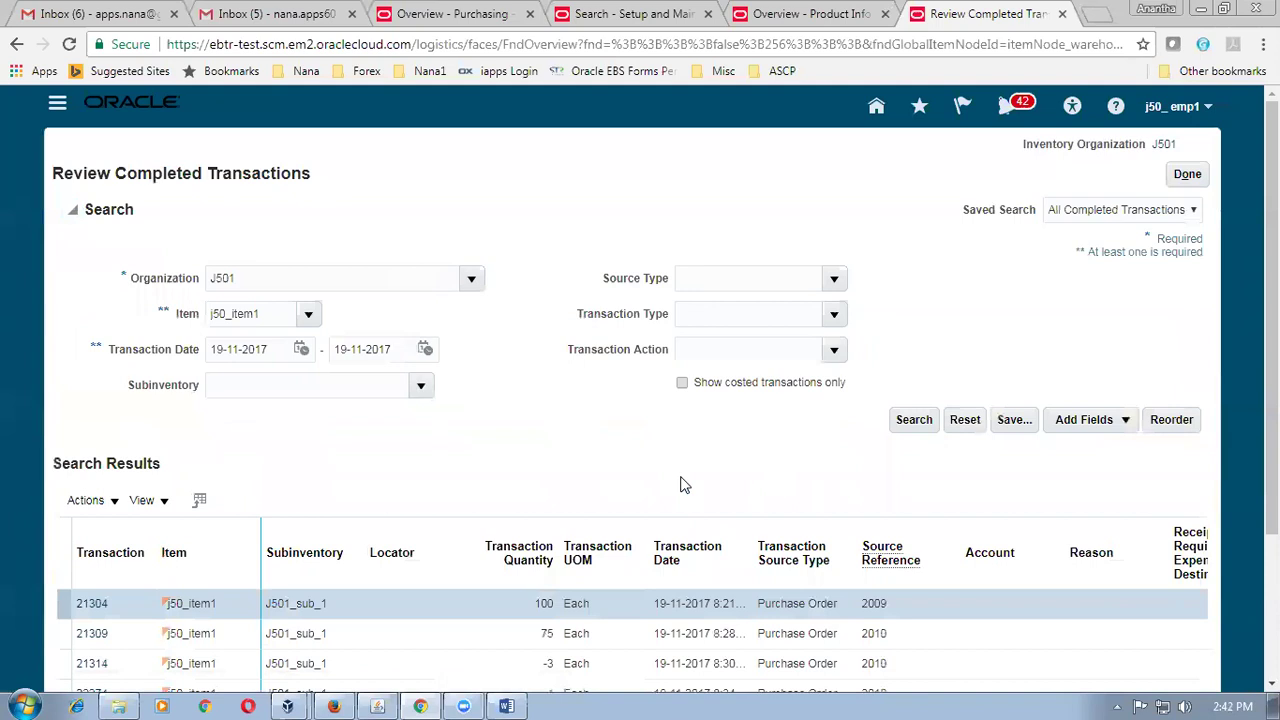
scroll(680, 485, down, 2)
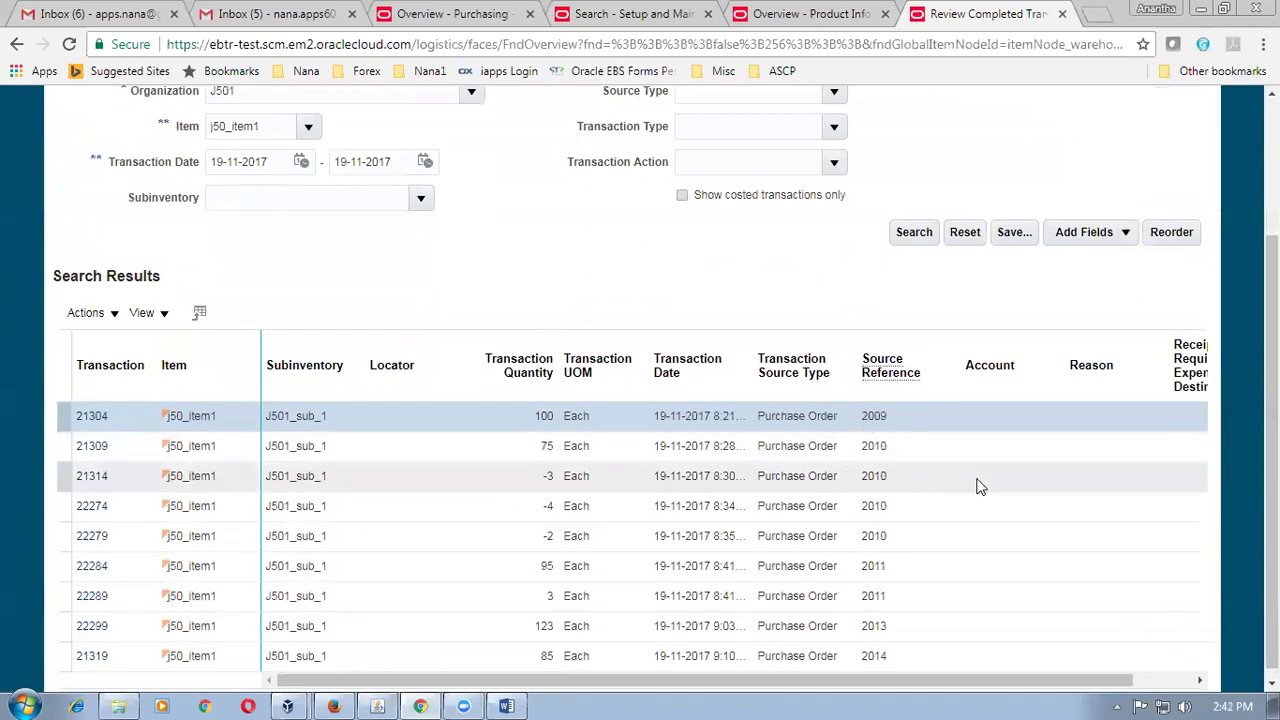
scroll(622, 277, up, 2)
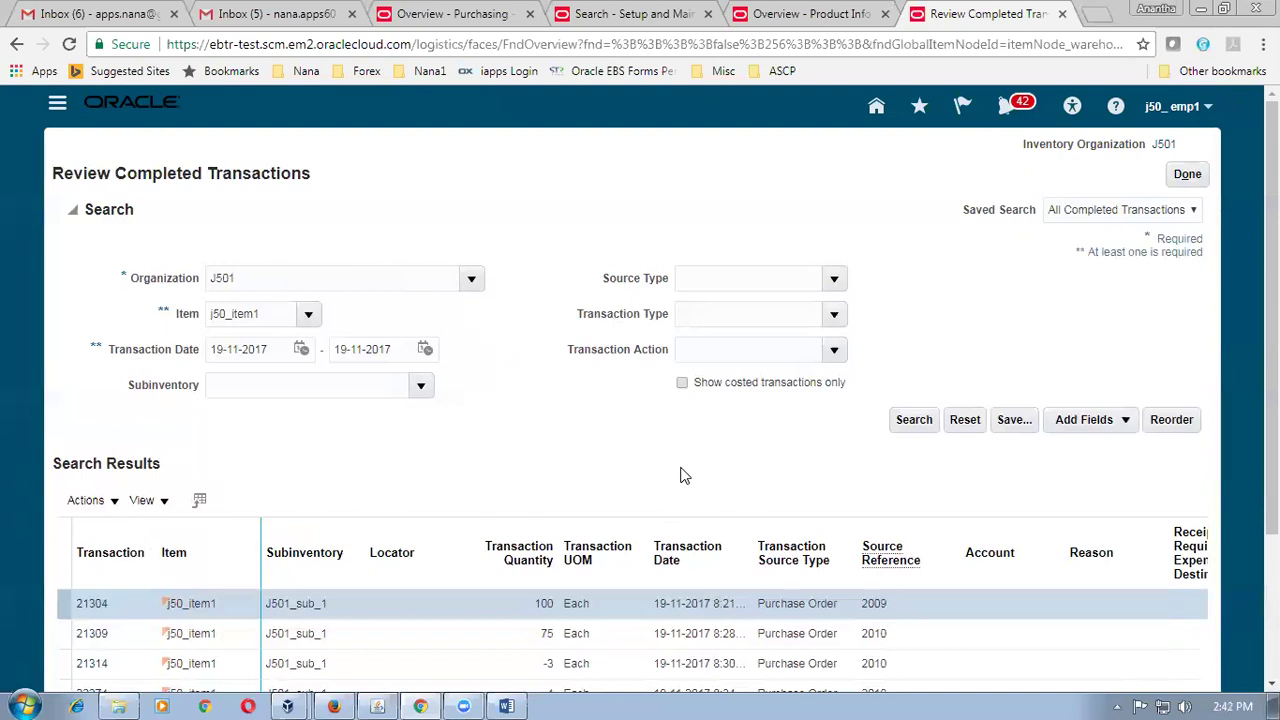
Close Review Completed Transactions with Done, returning to Manage Item Quantities for organization J501.
scroll(680, 475, down, 2)
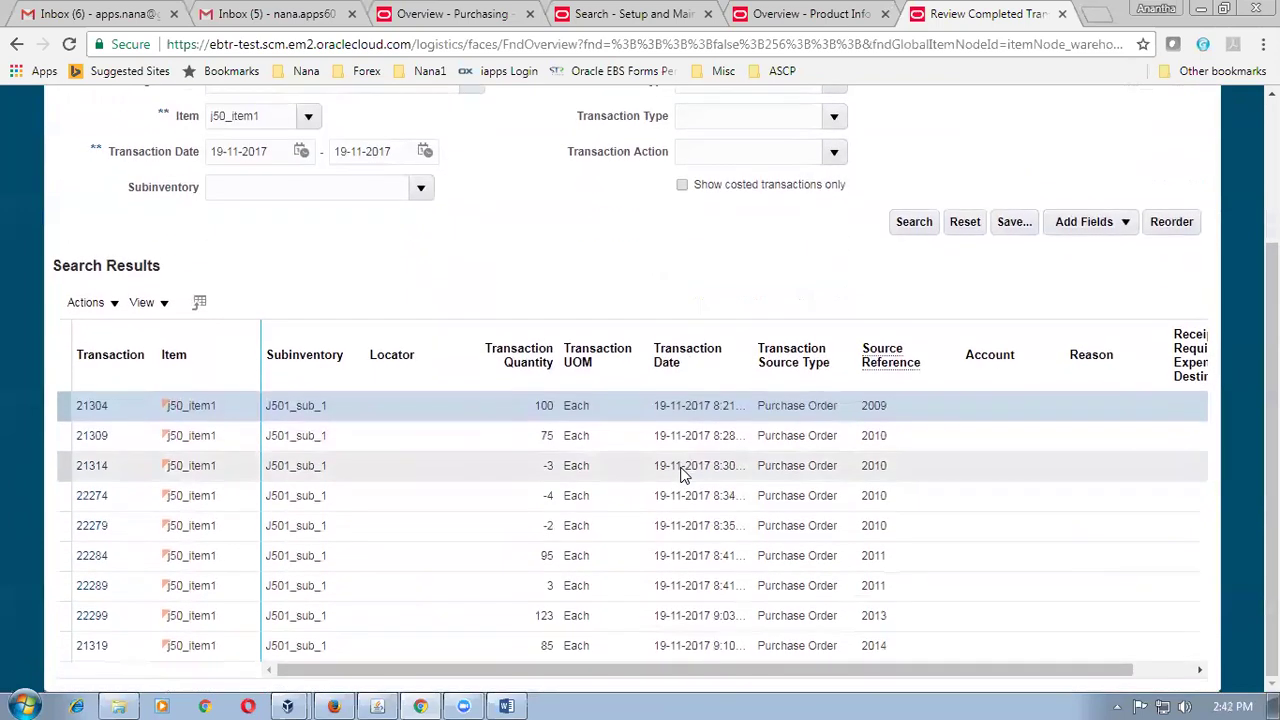
scroll(680, 475, up, 2)
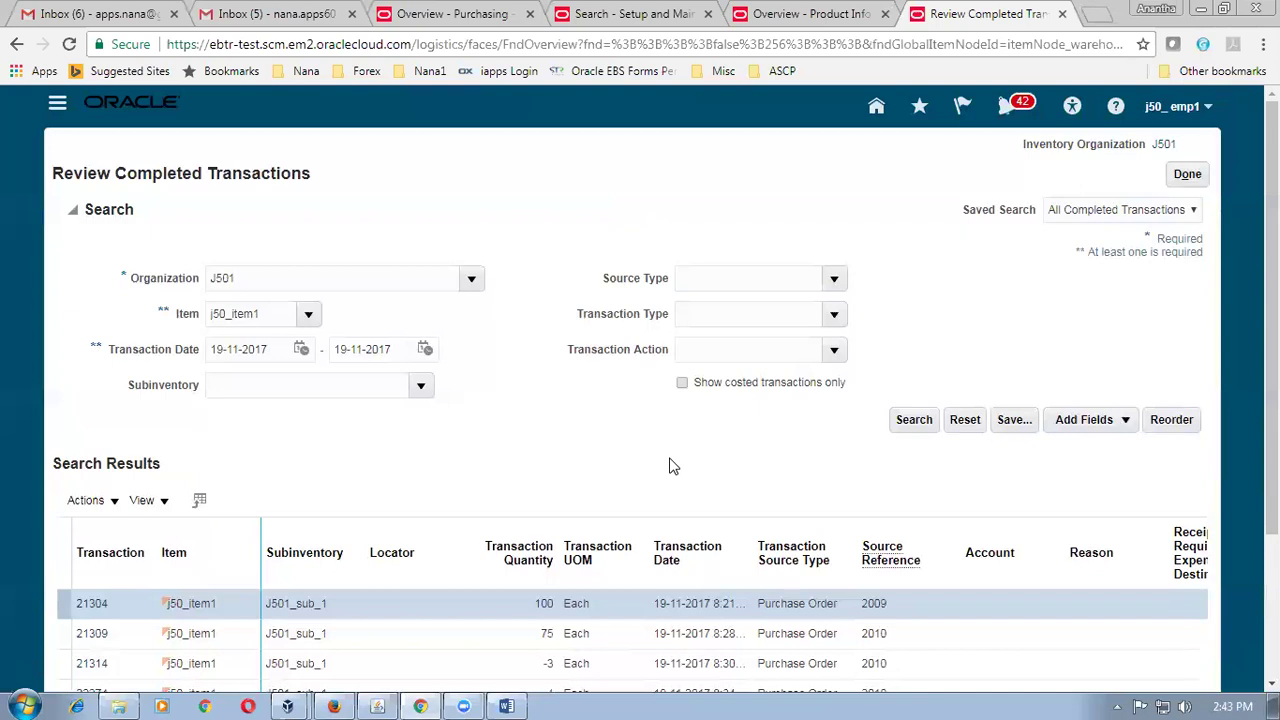
click(1176, 178)
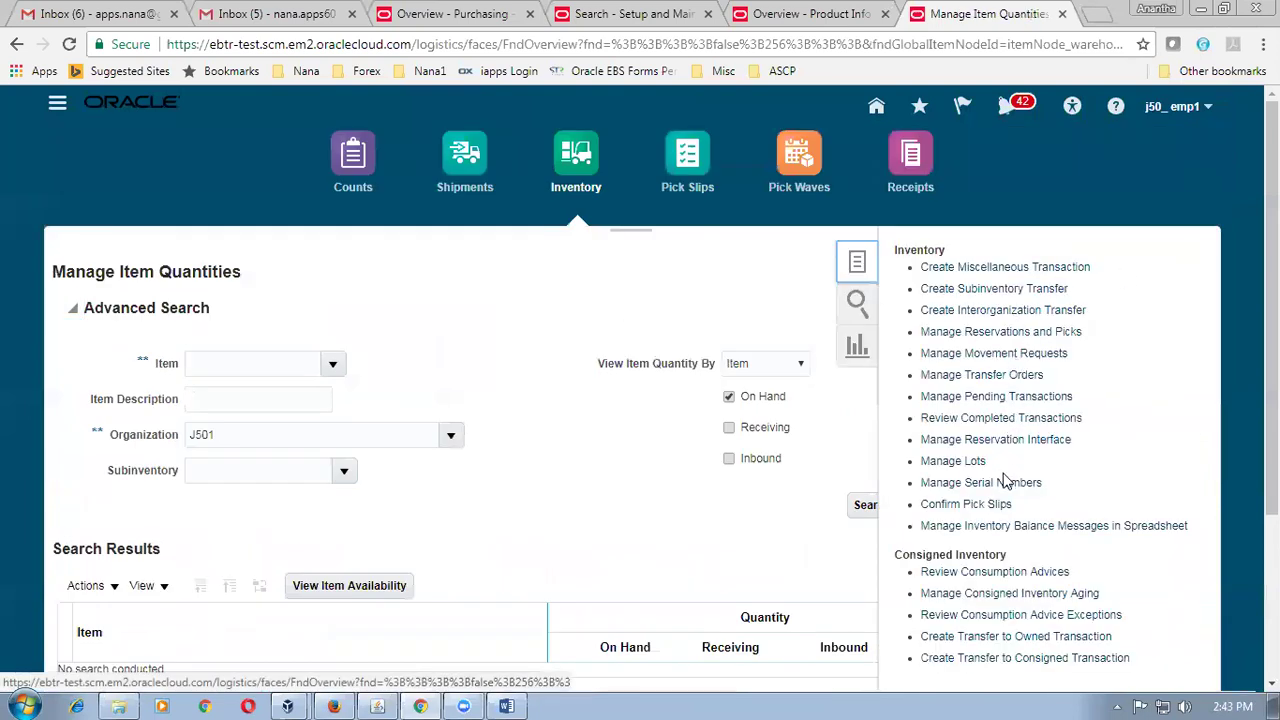
scroll(1008, 482, down, 1)
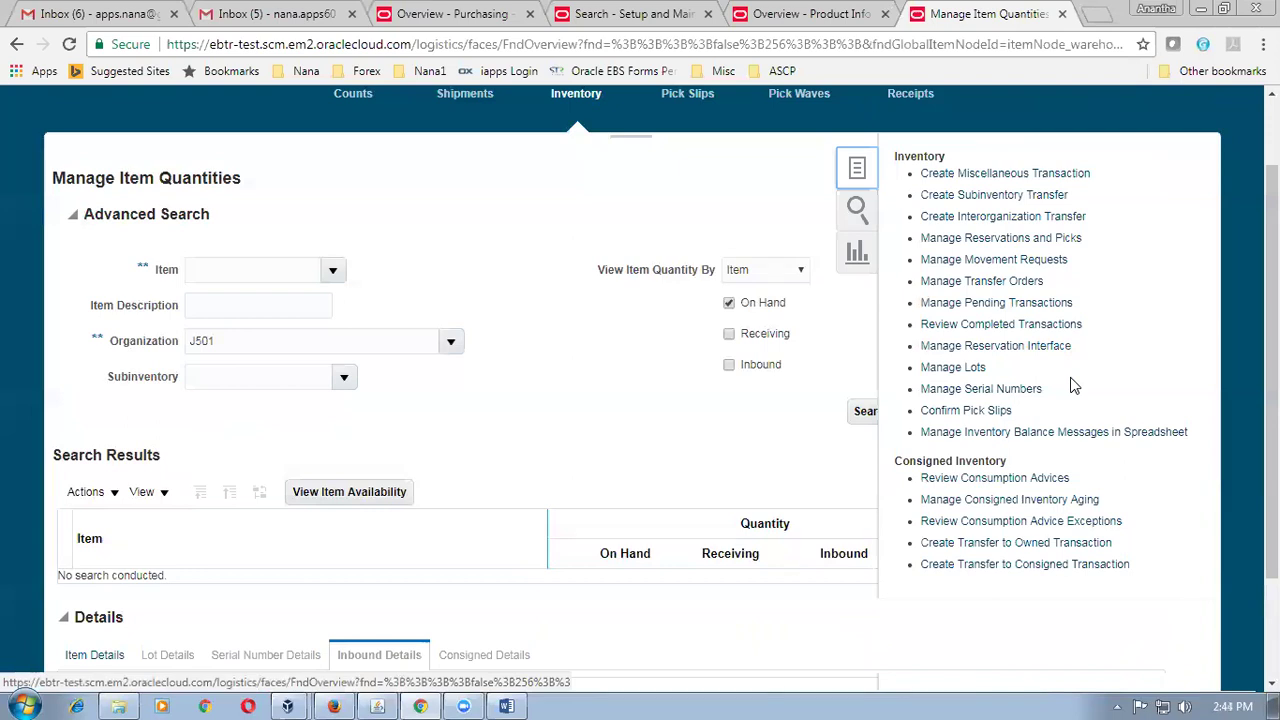
Collapse the Inventory tasks panel and return to the top of the J501 search area.
click(610, 356)
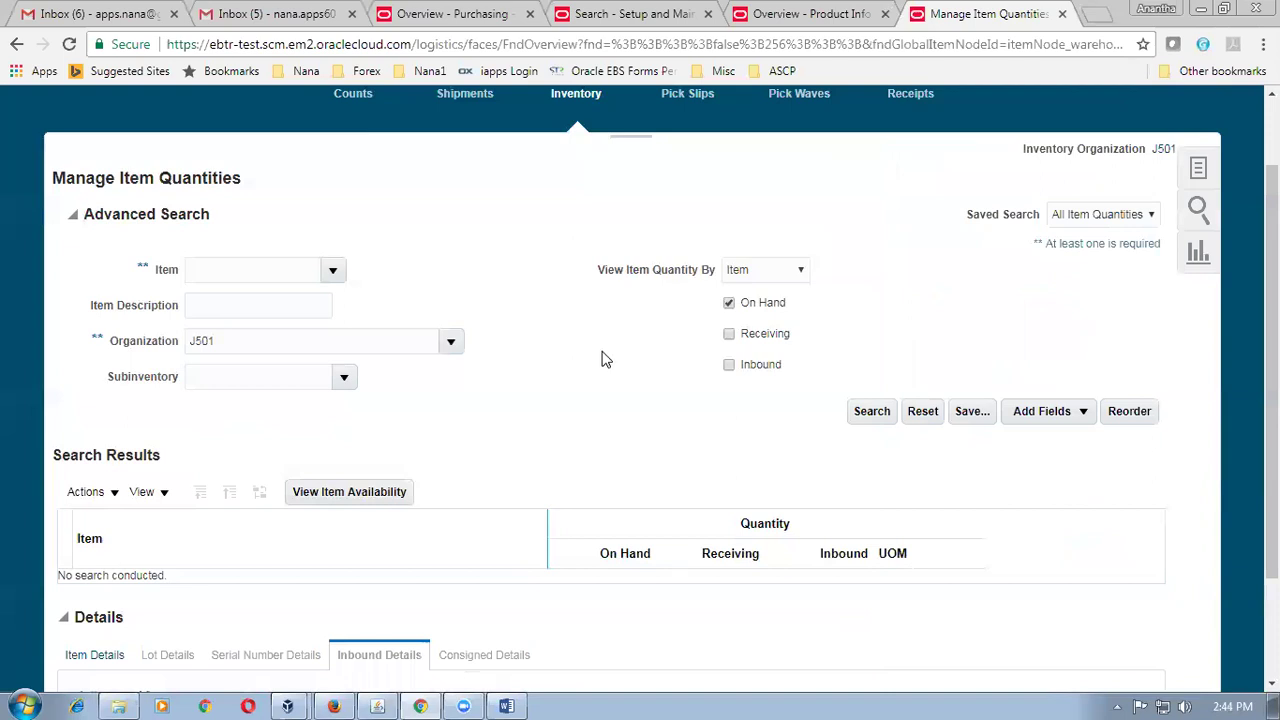
scroll(603, 359, up, 2)
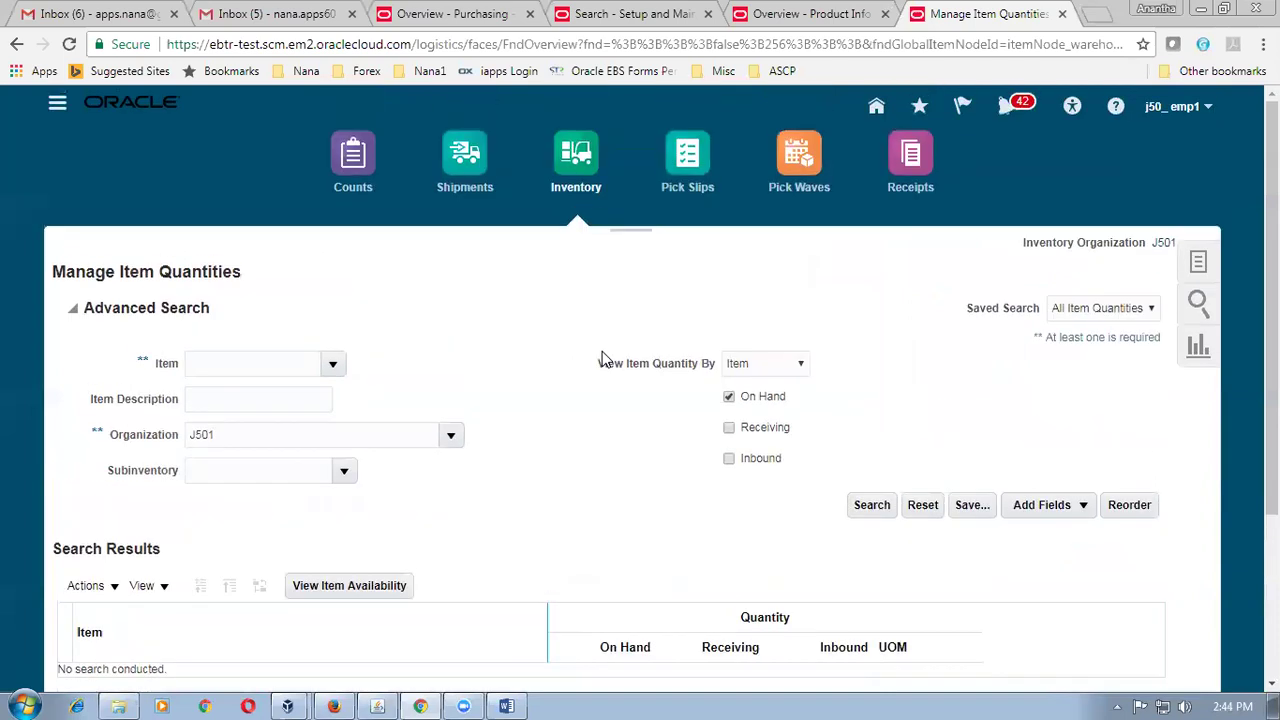